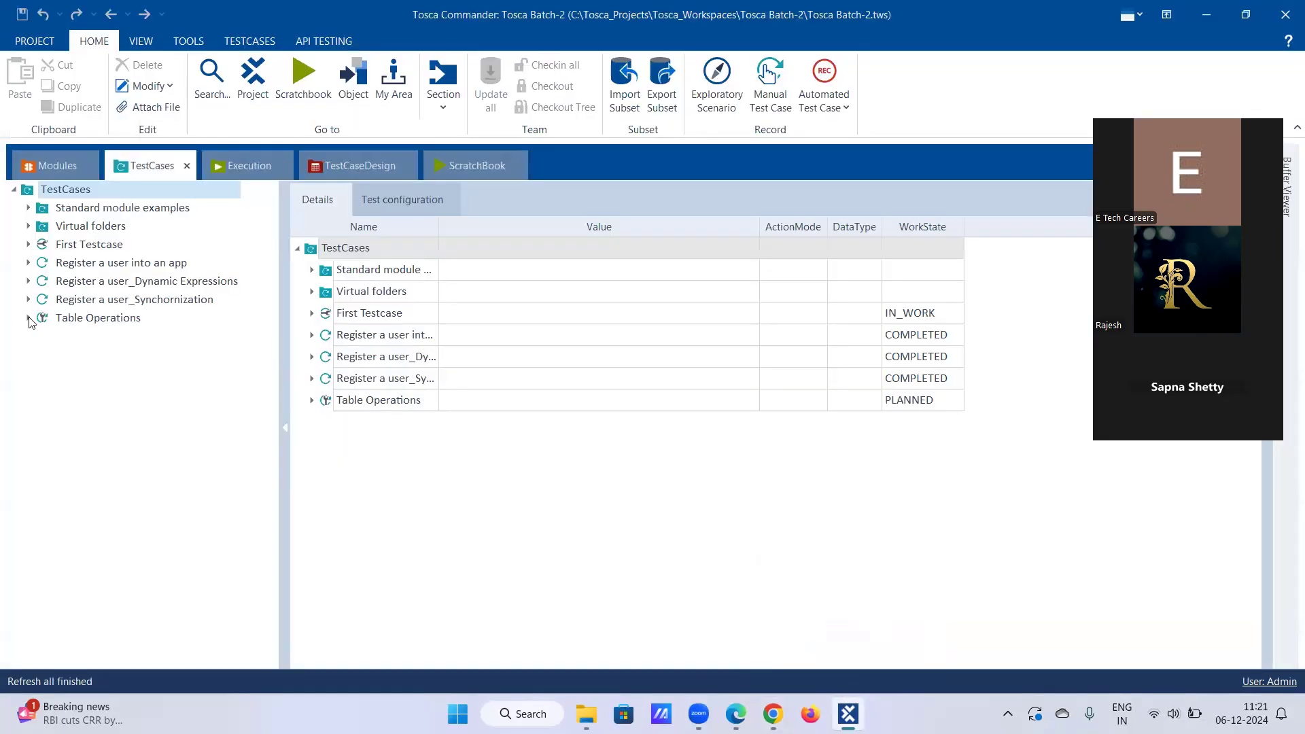
Step: Open the 2nd scenario test step under Table Operations and fully expand its Formal Shoes table
{"action": "left_click", "coordinate": [29, 317]}
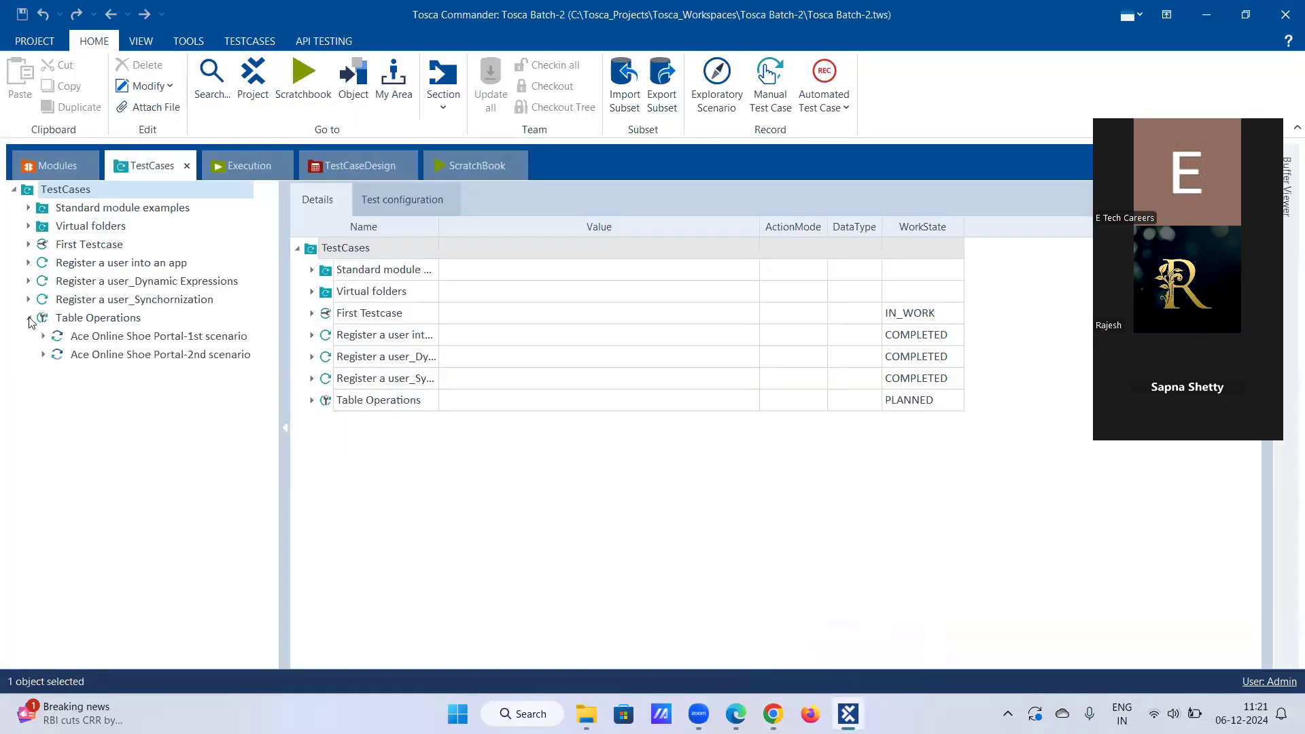
{"action": "left_click", "coordinate": [95, 355]}
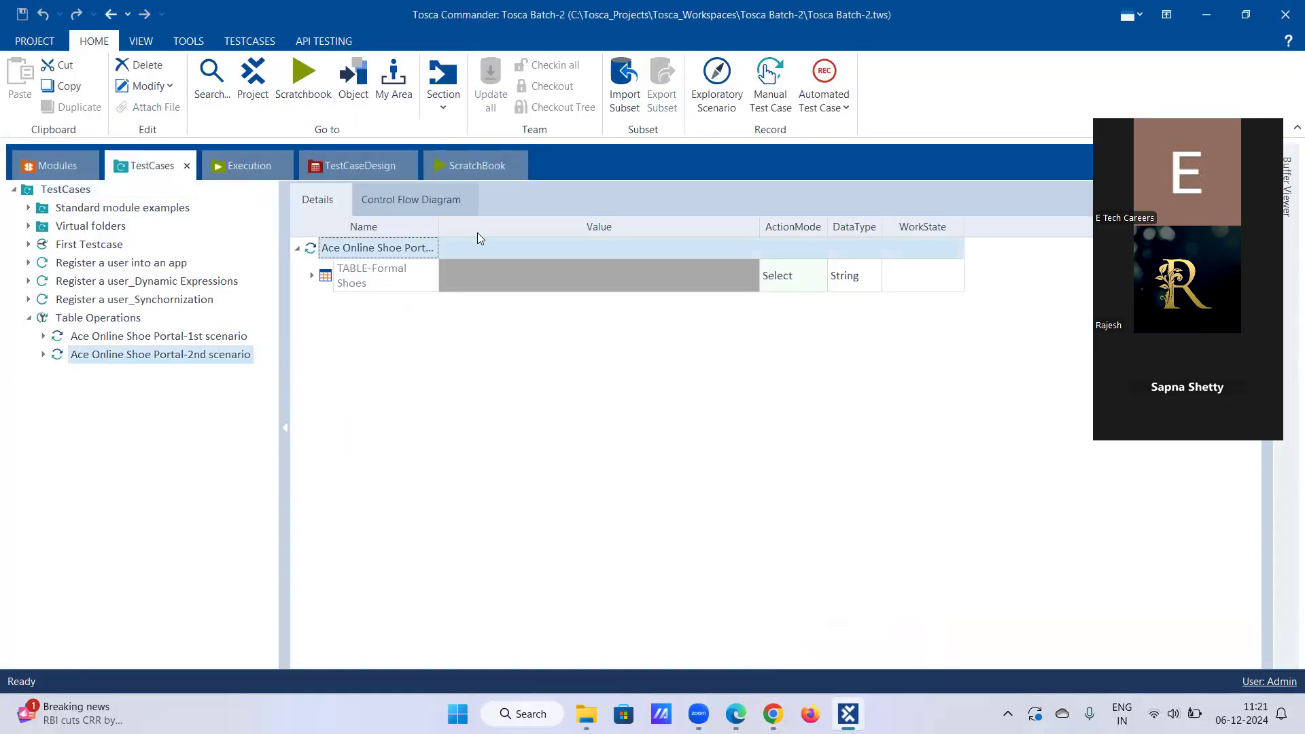
{"action": "right_click", "coordinate": [386, 269]}
{"action": "left_click", "coordinate": [485, 334]}
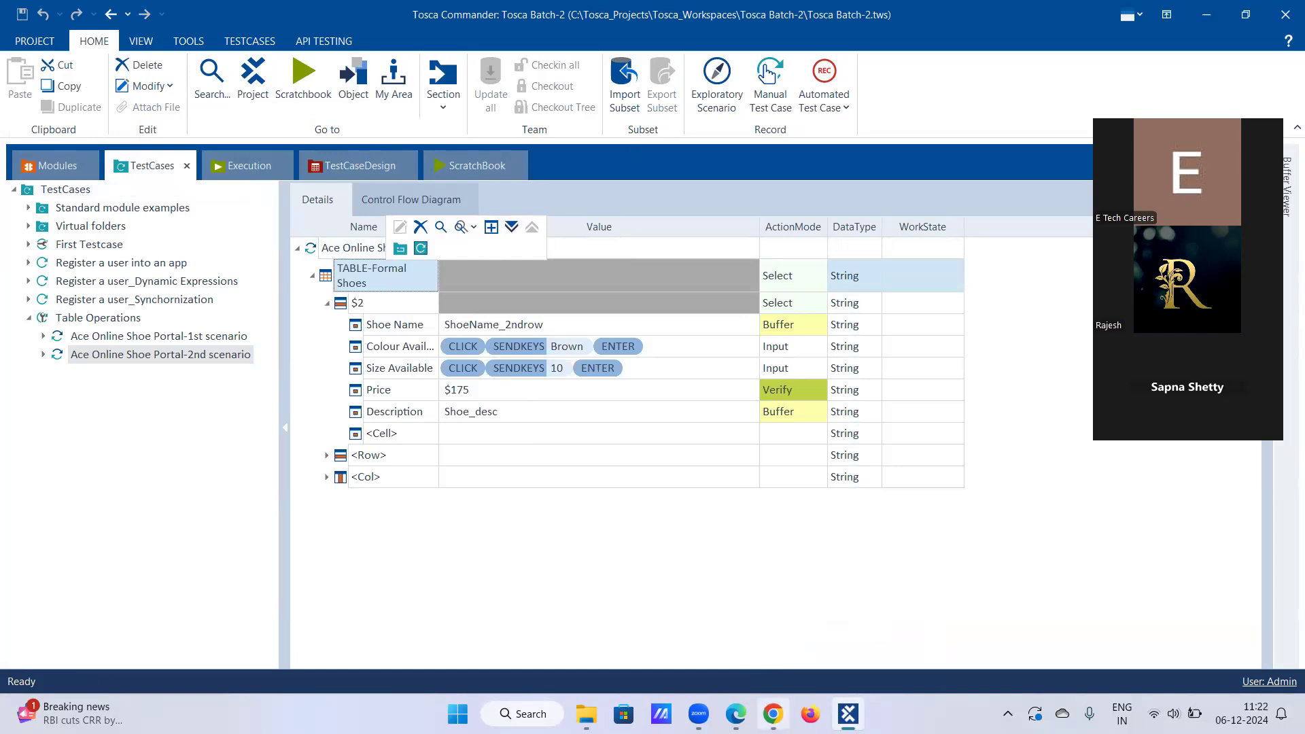
Step: Switch to Chrome and examine the Formal Shoes table rows on the Ace Online Shoe Portal page
{"action": "left_click", "coordinate": [772, 713]}
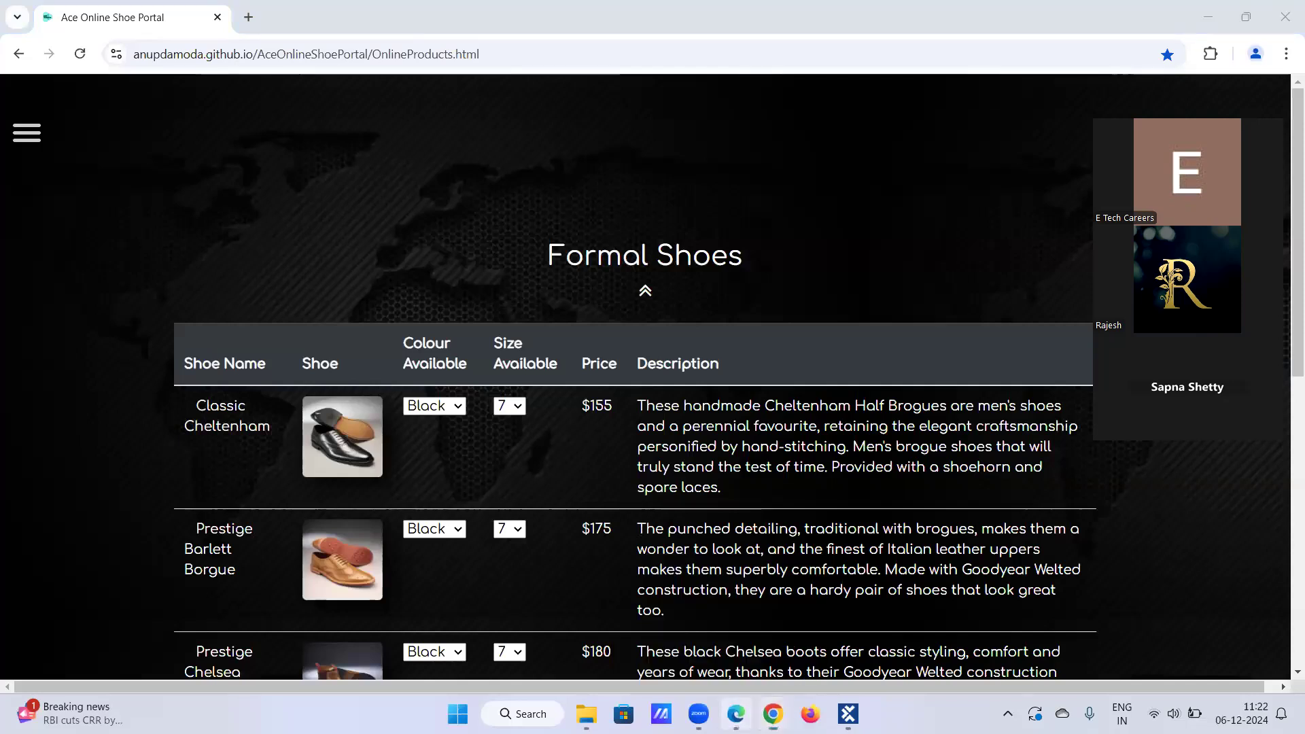
{"action": "left_click", "coordinate": [736, 714]}
{"action": "left_click", "coordinate": [735, 714]}
{"action": "left_click", "coordinate": [848, 712]}
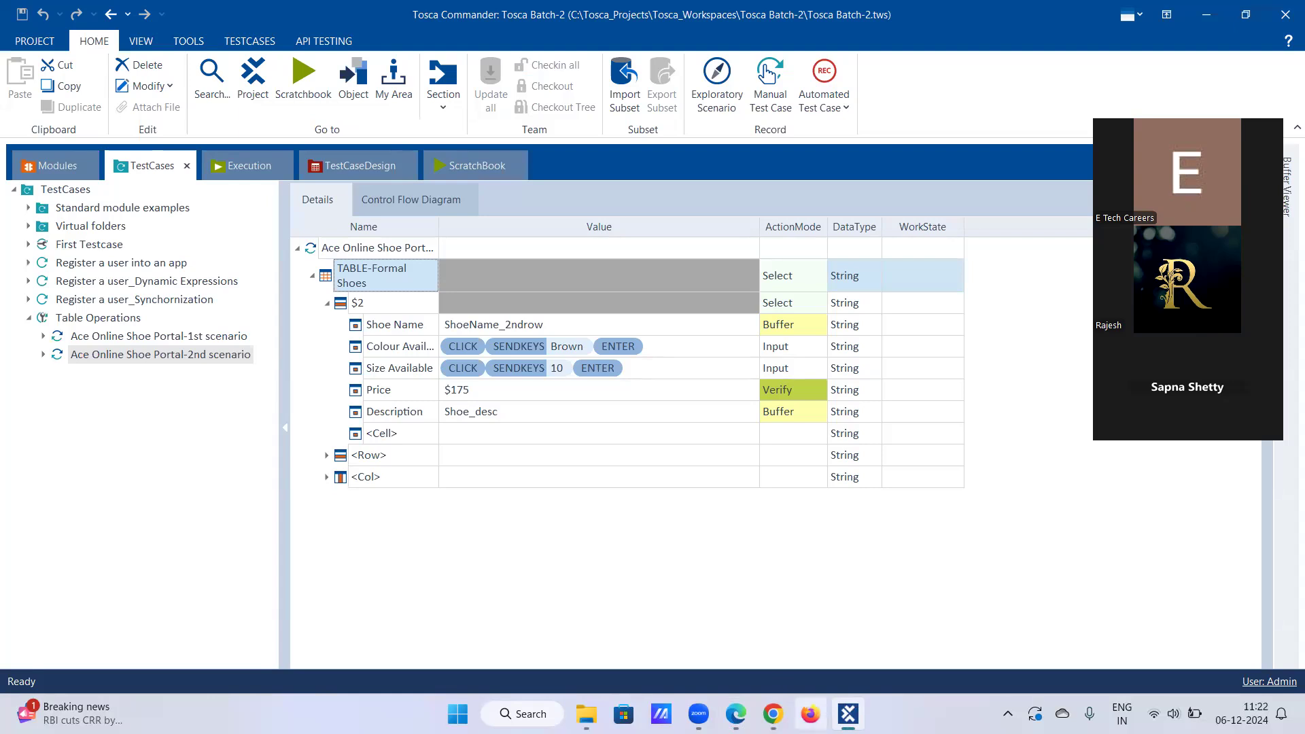
{"action": "left_click", "coordinate": [772, 713]}
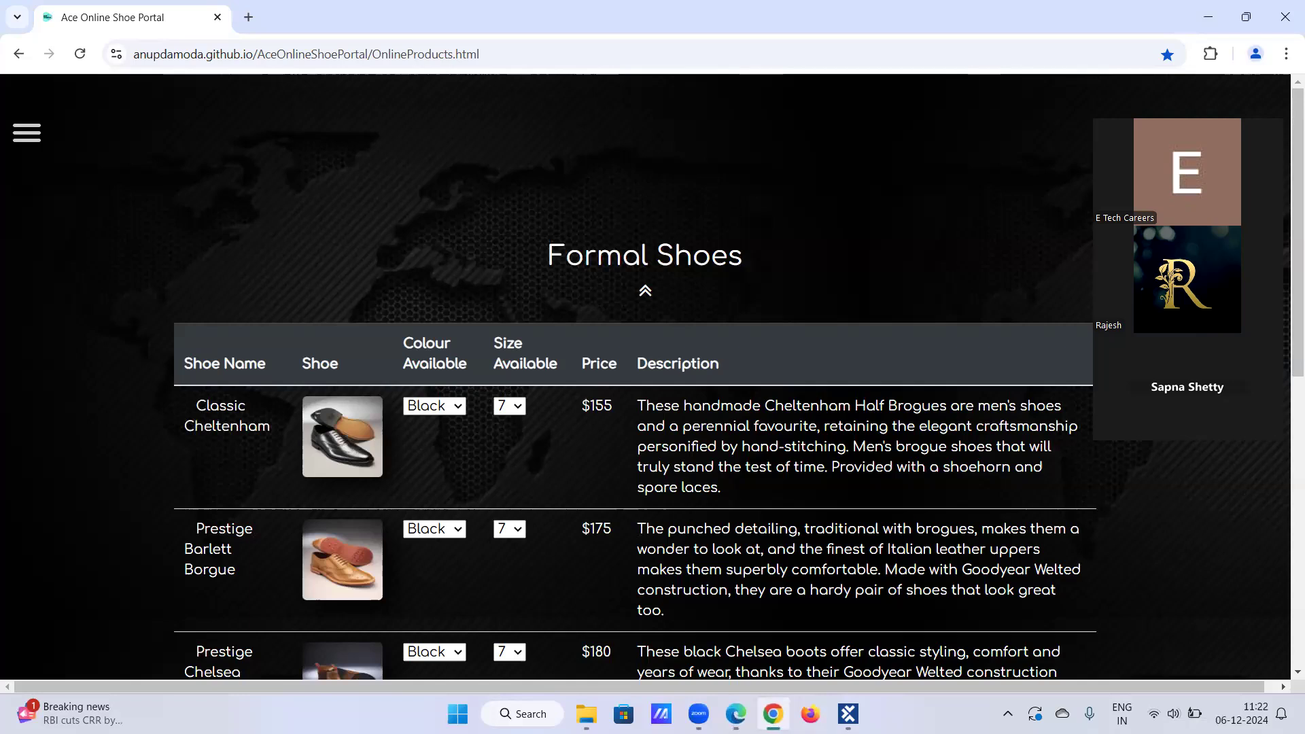
{"action": "scroll", "coordinate": [667, 502], "scroll_direction": "down", "scroll_amount": 2}
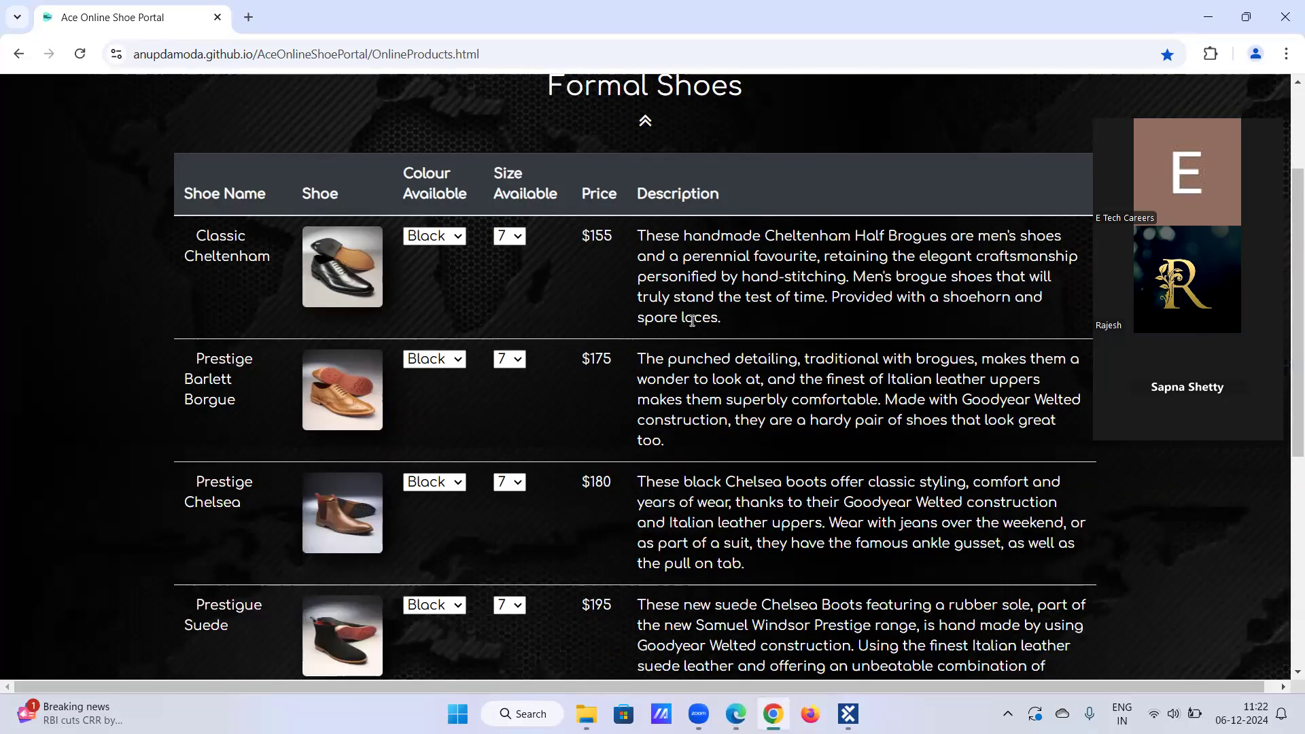
{"action": "scroll", "coordinate": [692, 321], "scroll_direction": "down", "scroll_amount": 1}
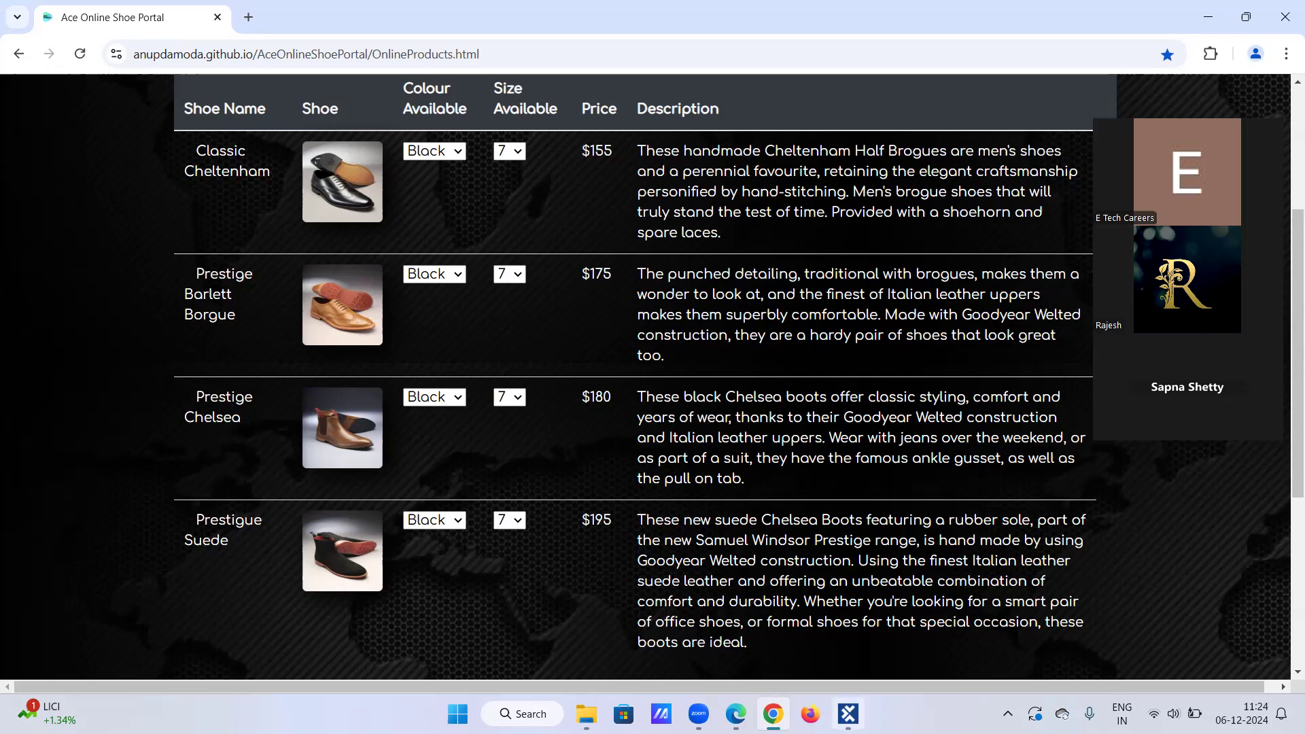
Step: Switch to Tosca Commander and paste a copy of the 2nd scenario test step into the Table Operations test case
{"action": "left_click", "coordinate": [848, 713]}
{"action": "right_click", "coordinate": [213, 358]}
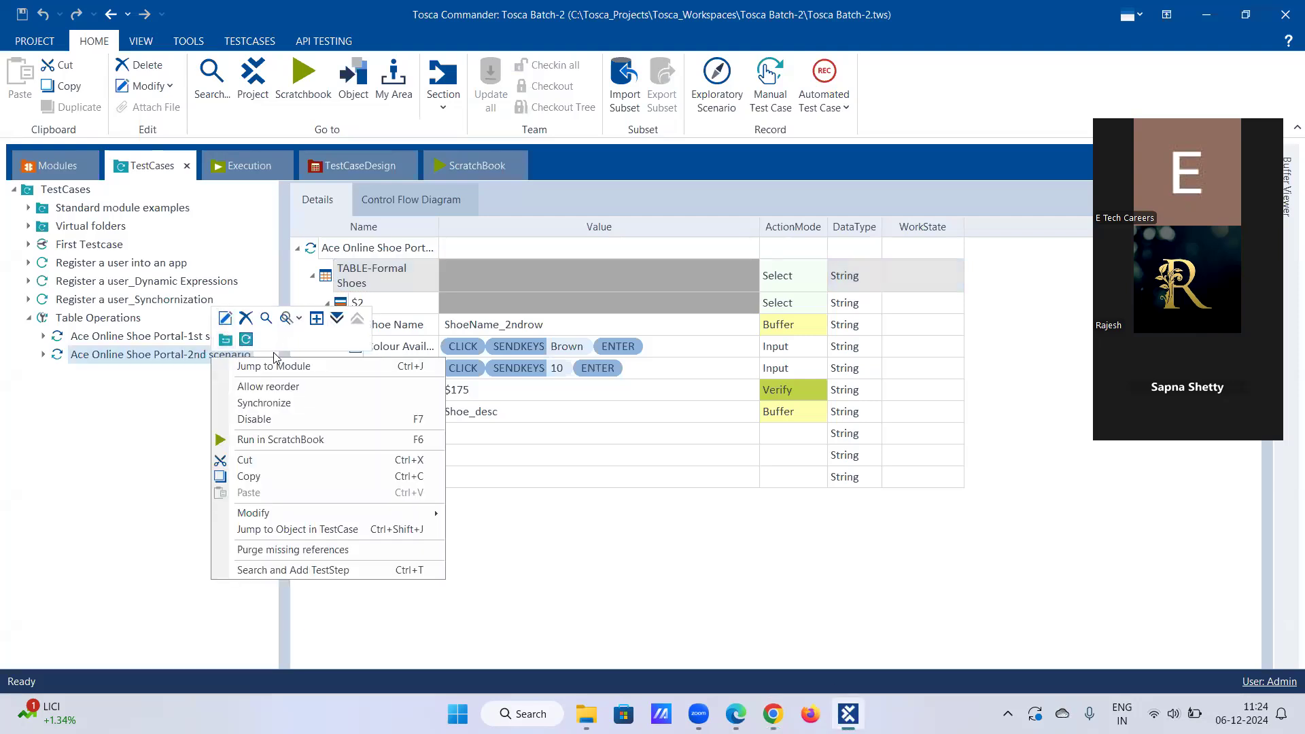
{"action": "left_click", "coordinate": [255, 476]}
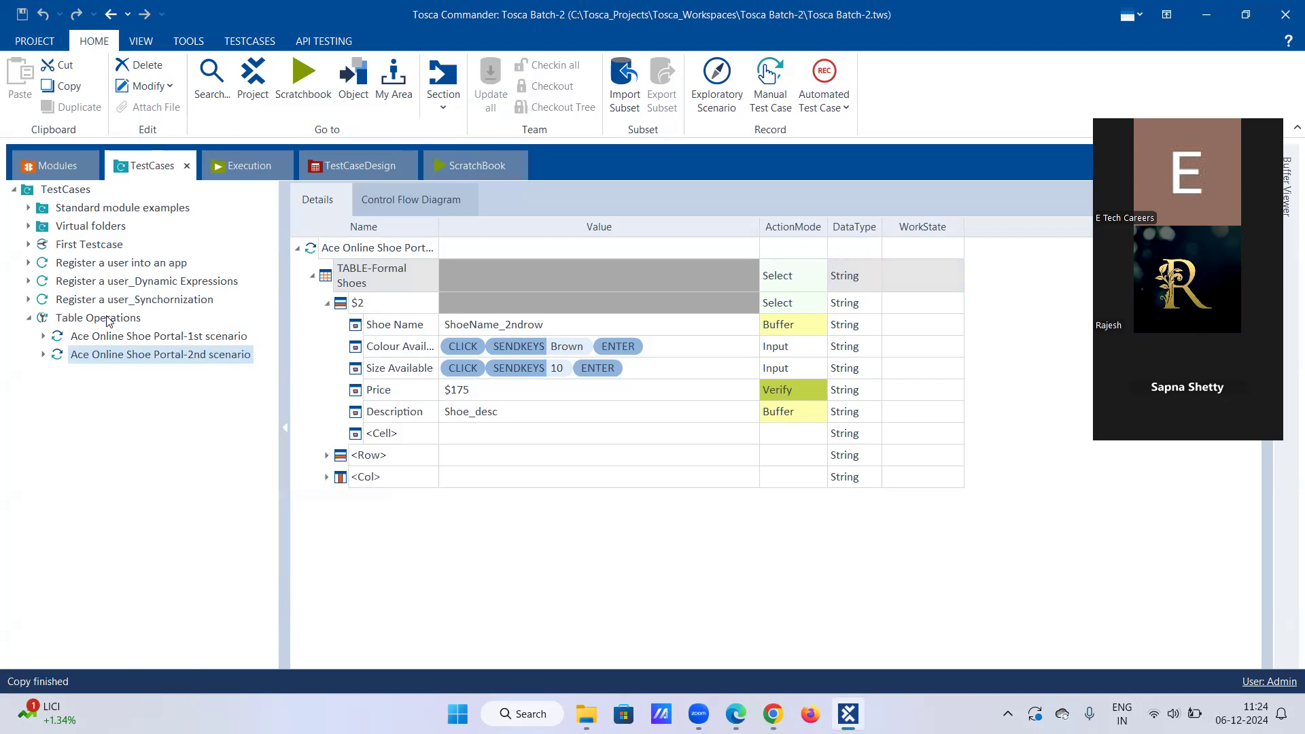
{"action": "right_click", "coordinate": [106, 317]}
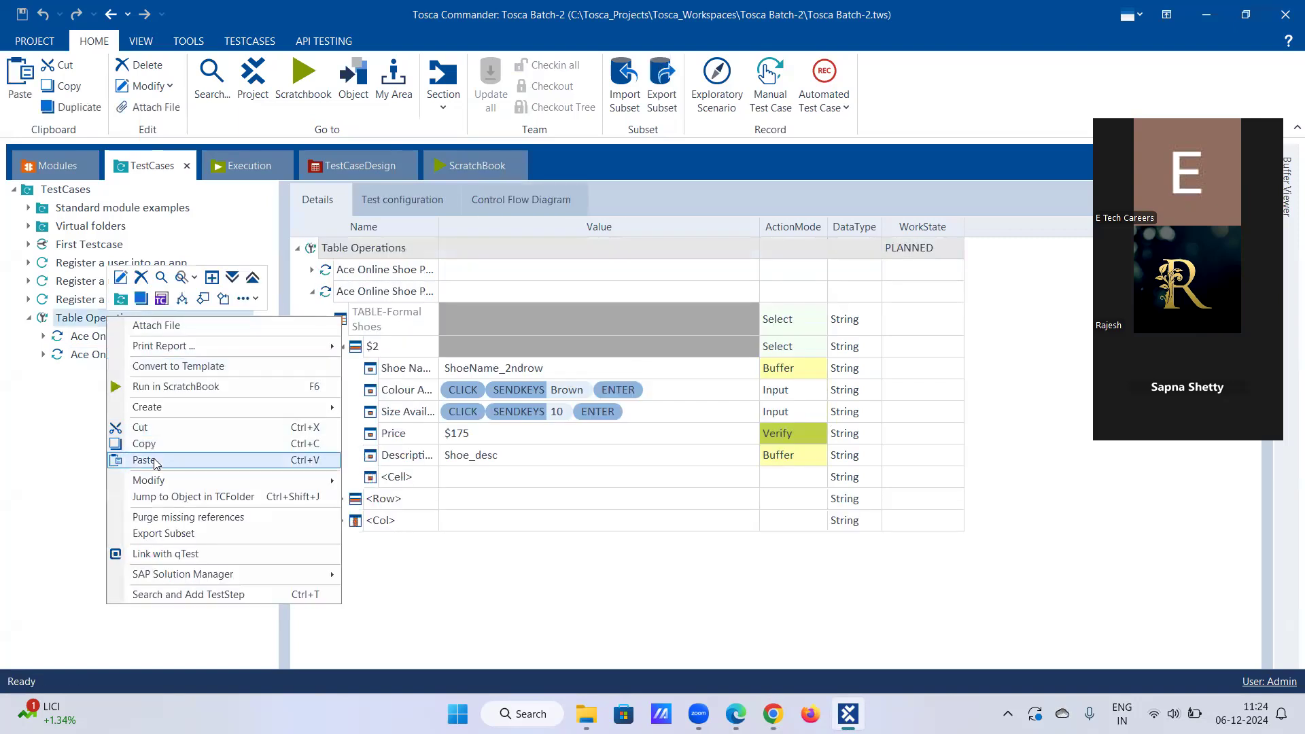
{"action": "left_click", "coordinate": [153, 459]}
Step: Rename the copied test step as "Ace Online Shoe Portal-3rd scenario"
{"action": "right_click", "coordinate": [197, 367]}
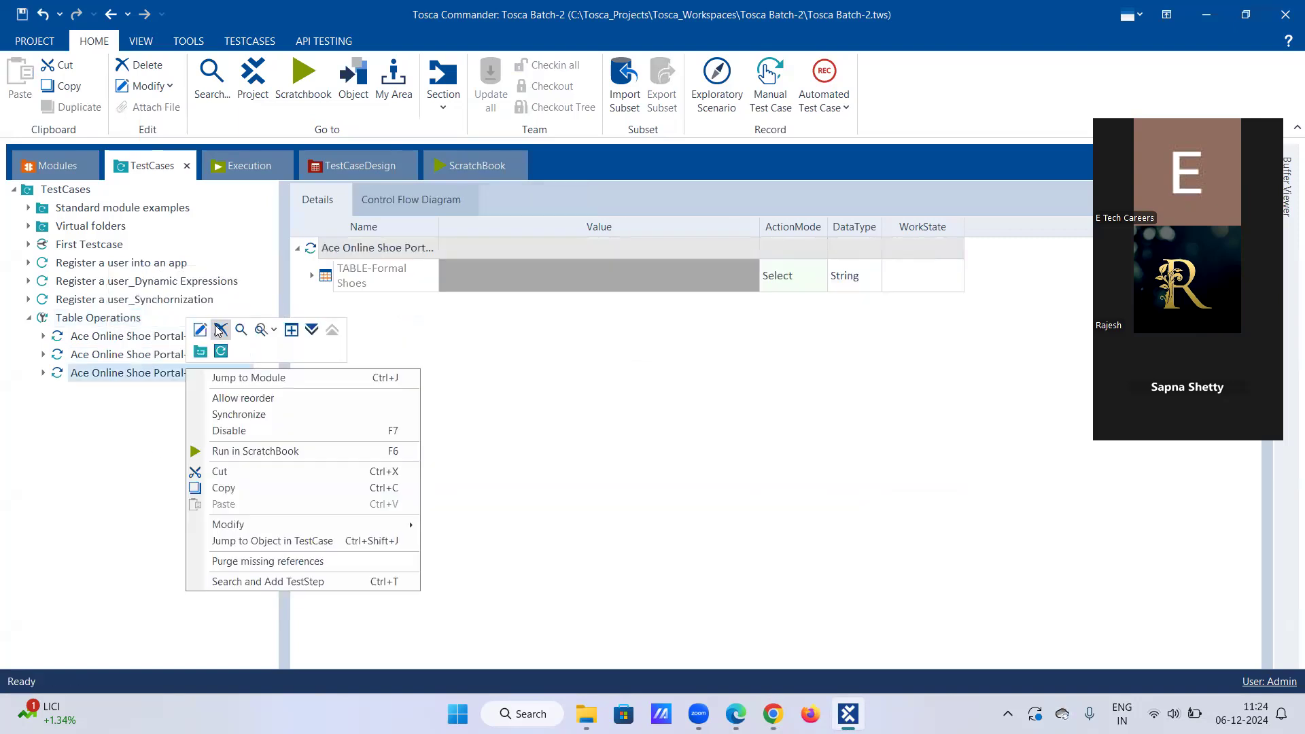
{"action": "left_click", "coordinate": [208, 352]}
{"action": "left_click", "coordinate": [196, 372]}
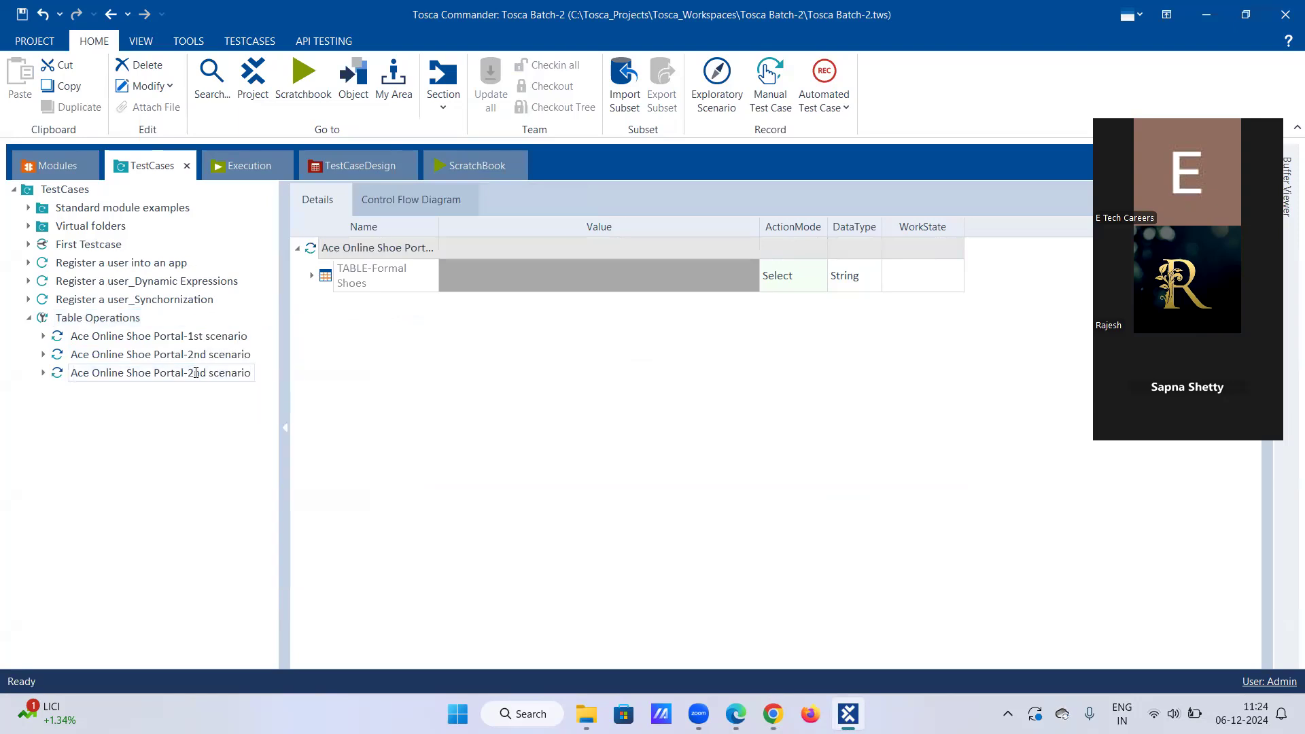
{"action": "key", "text": "BackSpace"}
{"action": "type", "text": "33"}
{"action": "key", "text": "BackSpace"}
{"action": "key", "text": "Delete"}
{"action": "type", "text": "r"}
{"action": "key", "text": "Return"}
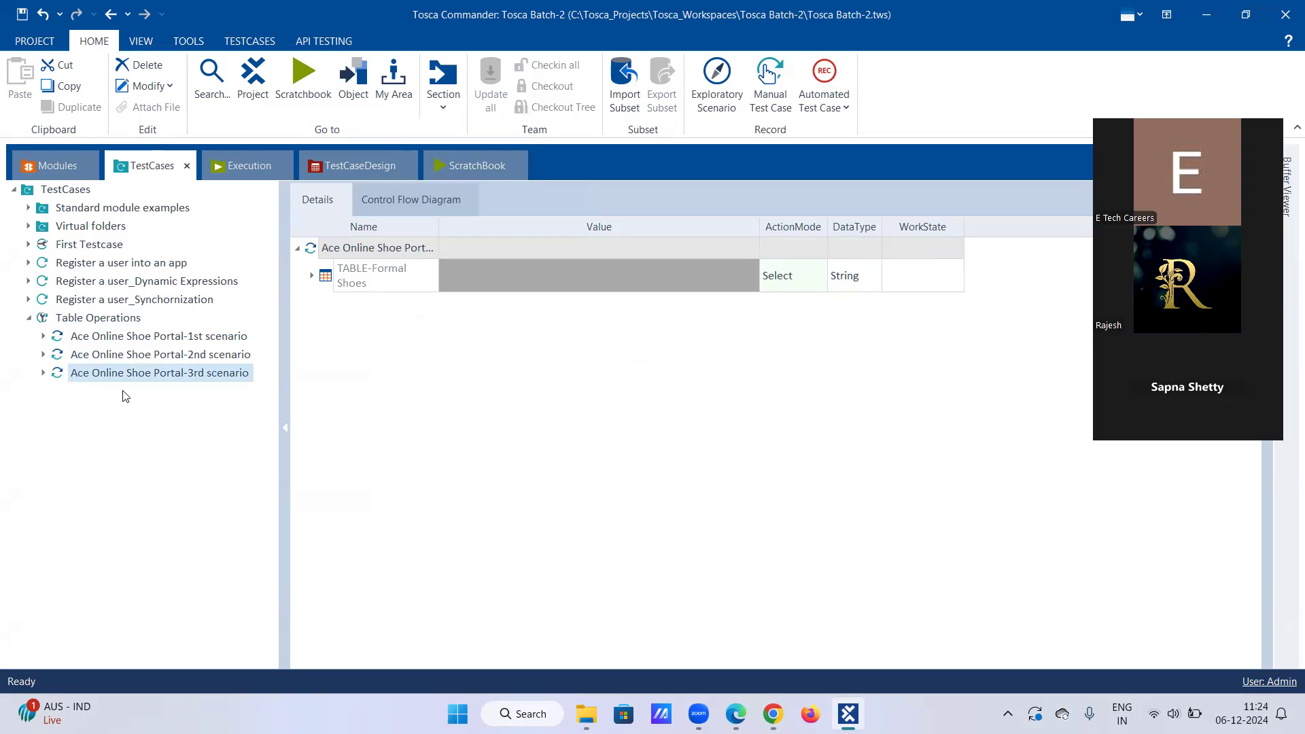
Step: Append "-SC1" to the name of the 2nd scenario test step
{"action": "right_click", "coordinate": [195, 358]}
{"action": "left_click", "coordinate": [207, 313]}
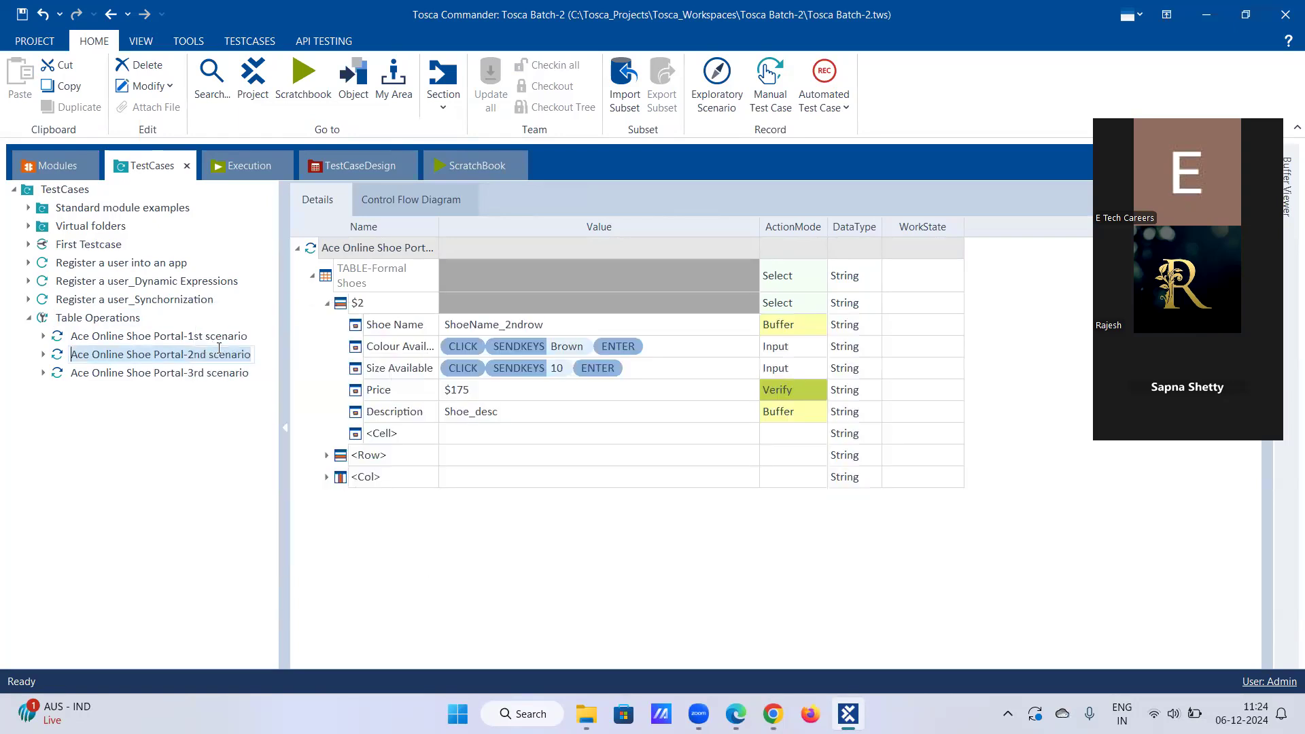
{"action": "left_click", "coordinate": [250, 357]}
{"action": "type", "text": "-"}
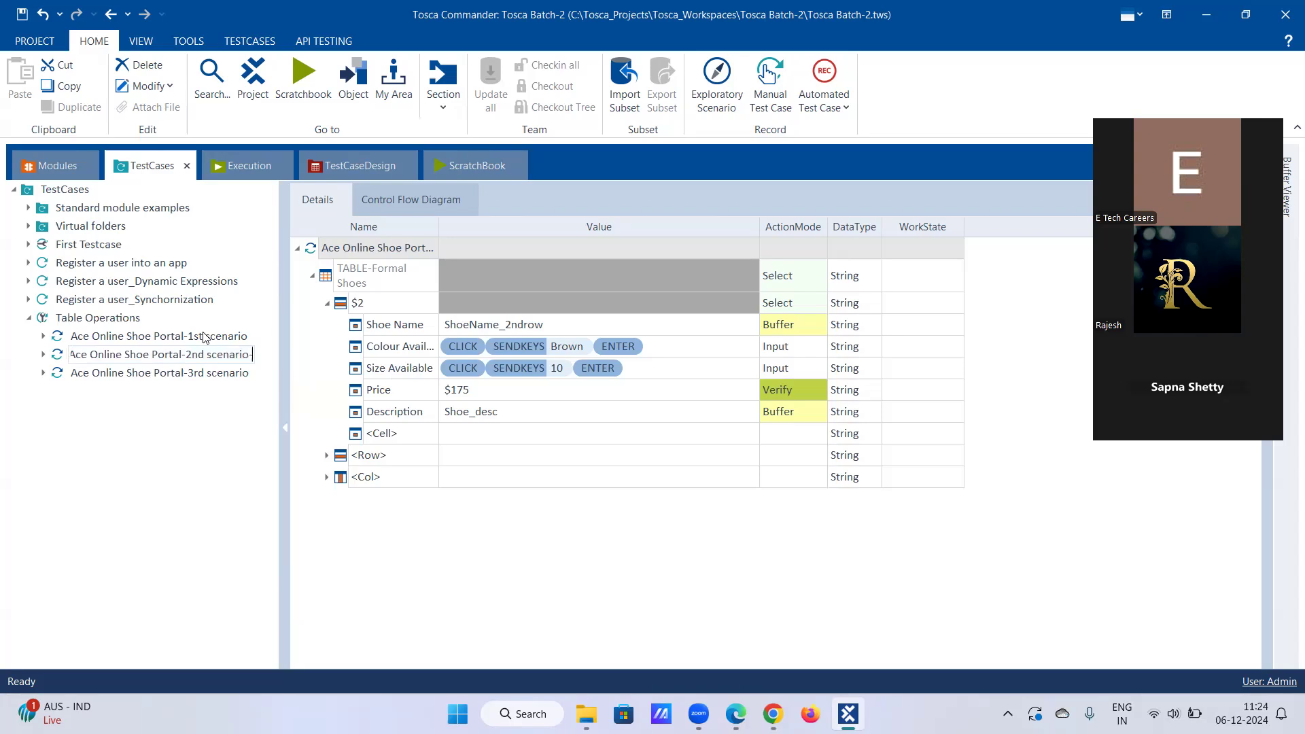
{"action": "type", "text": "SC!"}
{"action": "key", "text": "BackSpace"}
{"action": "type", "text": "1"}
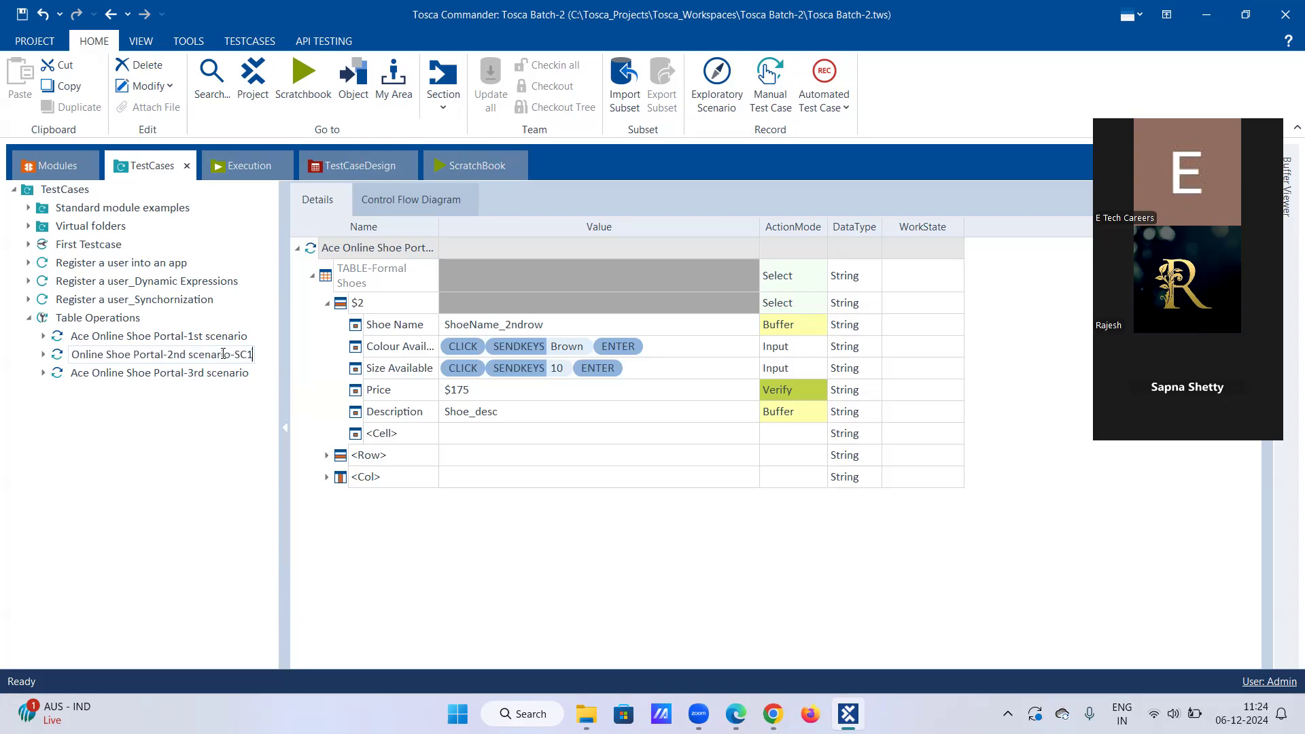
{"action": "right_click", "coordinate": [247, 373]}
{"action": "left_click", "coordinate": [246, 373]}
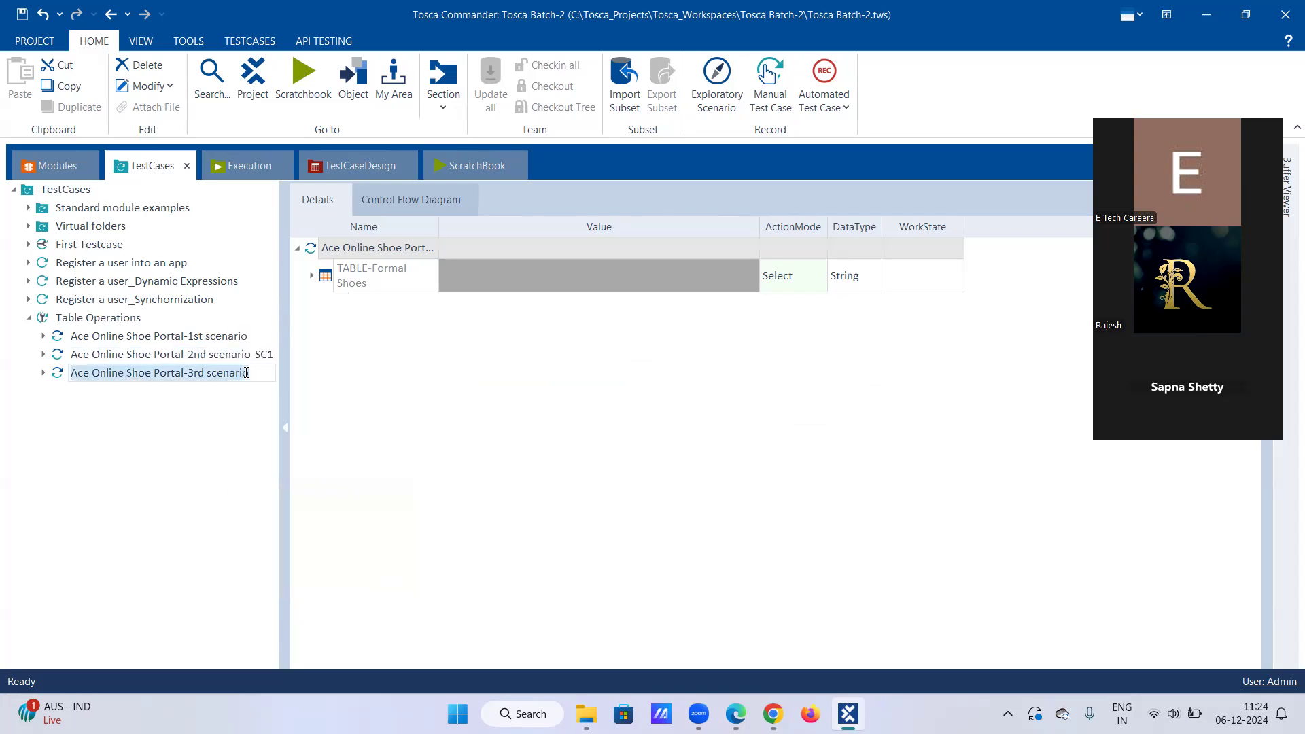
{"action": "type", "text": "-SC"}
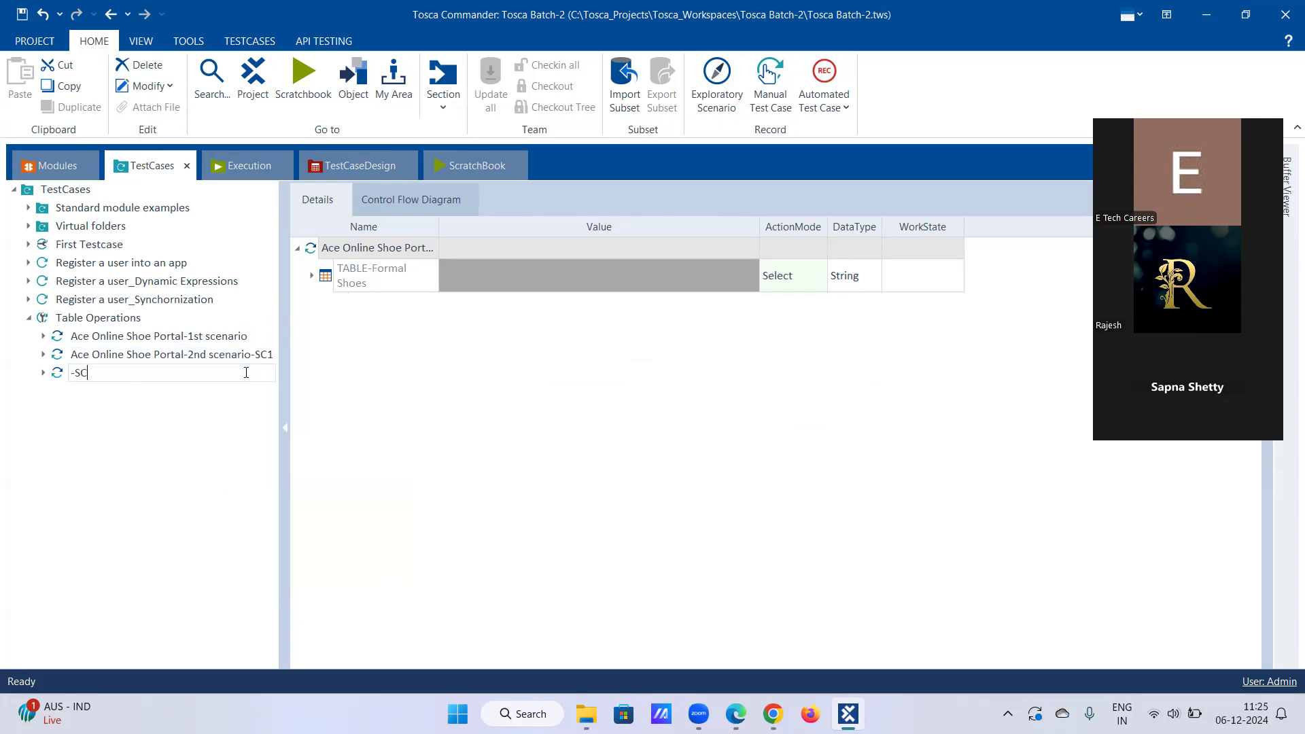
{"action": "key", "text": "BackSpace"}
{"action": "key", "text": "BackSpace"}
{"action": "key", "text": "BackSpace"}
{"action": "key", "text": "Escape"}
Step: Rename the 3rd scenario test step as "Ace Online Shoe Portal-3rd scenario-SC2"
{"action": "right_click", "coordinate": [248, 368]}
{"action": "left_click", "coordinate": [265, 331]}
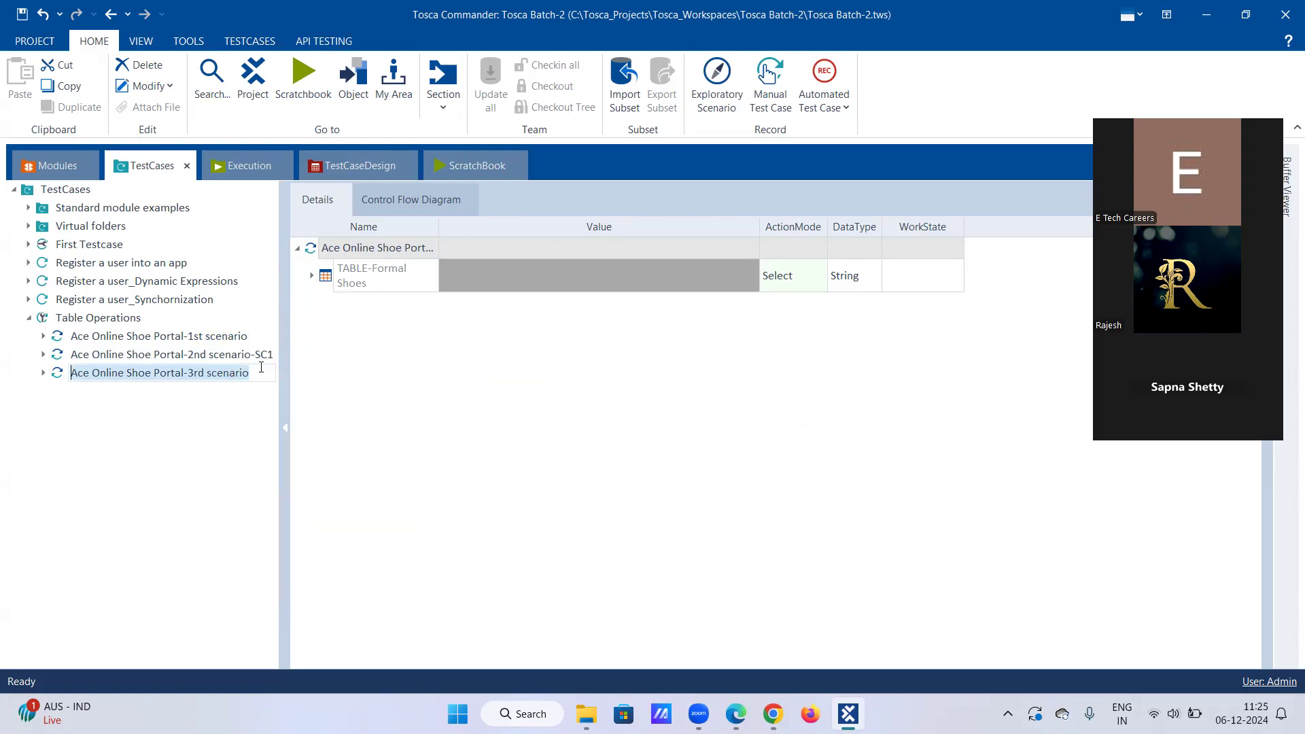
{"action": "type", "text": "-"}
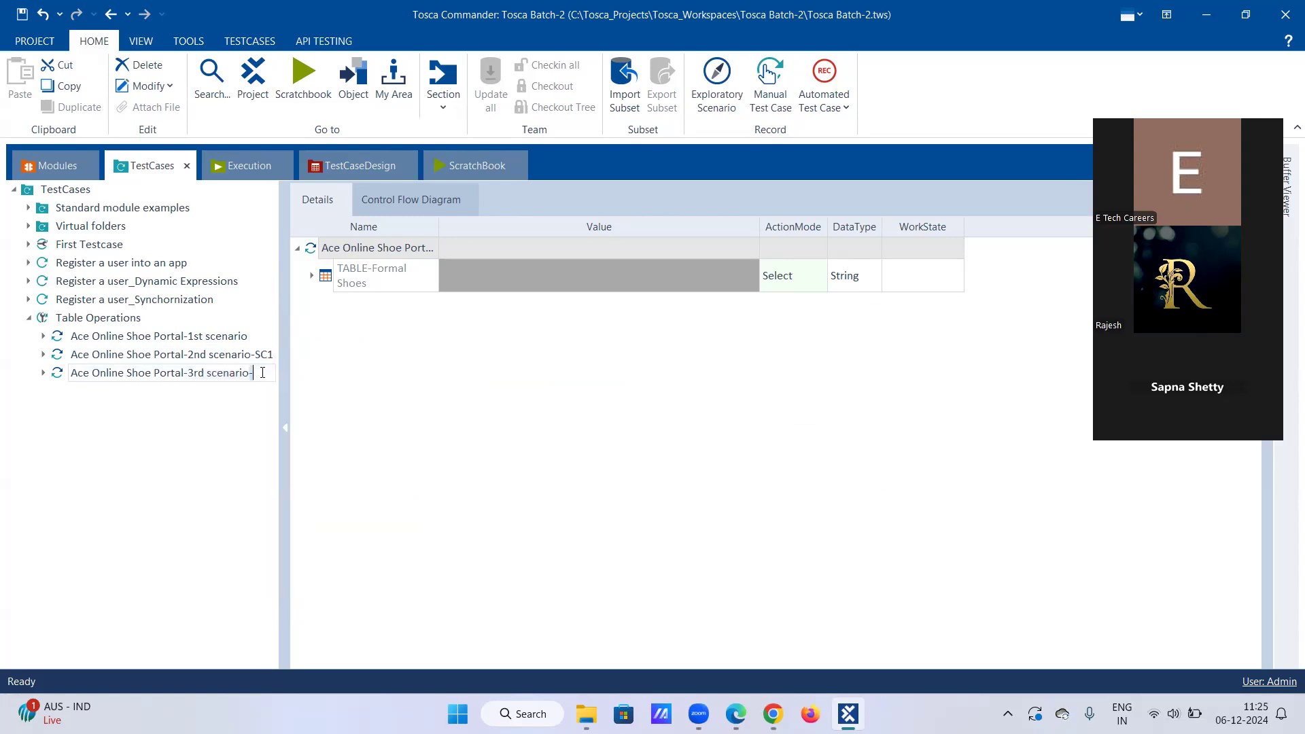
{"action": "key", "text": "BackSpace"}
{"action": "type", "text": "SC2"}
{"action": "type", "text": "-"}
{"action": "key", "text": "Return"}
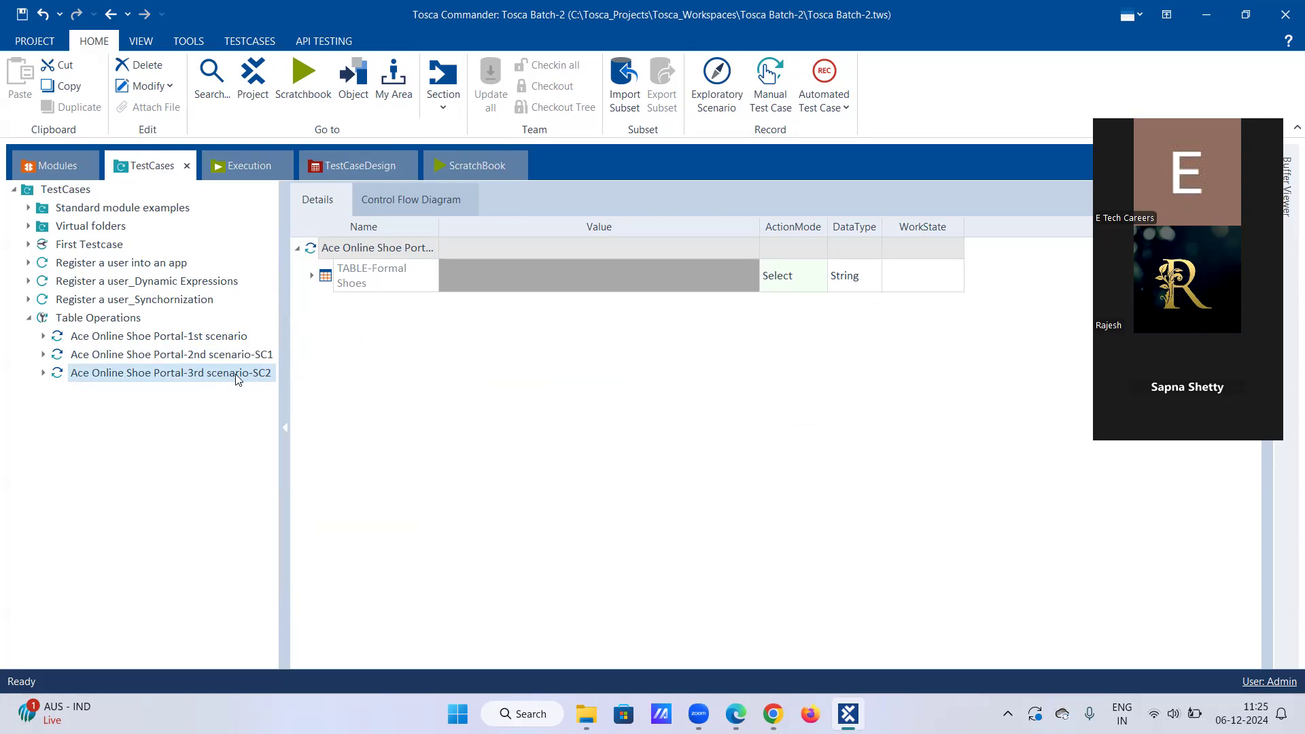
Step: Append "-Dynamic Table" to the name of the 3rd scenario-SC2 test step
{"action": "right_click", "coordinate": [235, 373]}
{"action": "left_click", "coordinate": [254, 340]}
{"action": "key", "text": "End"}
{"action": "type", "text": "-"}
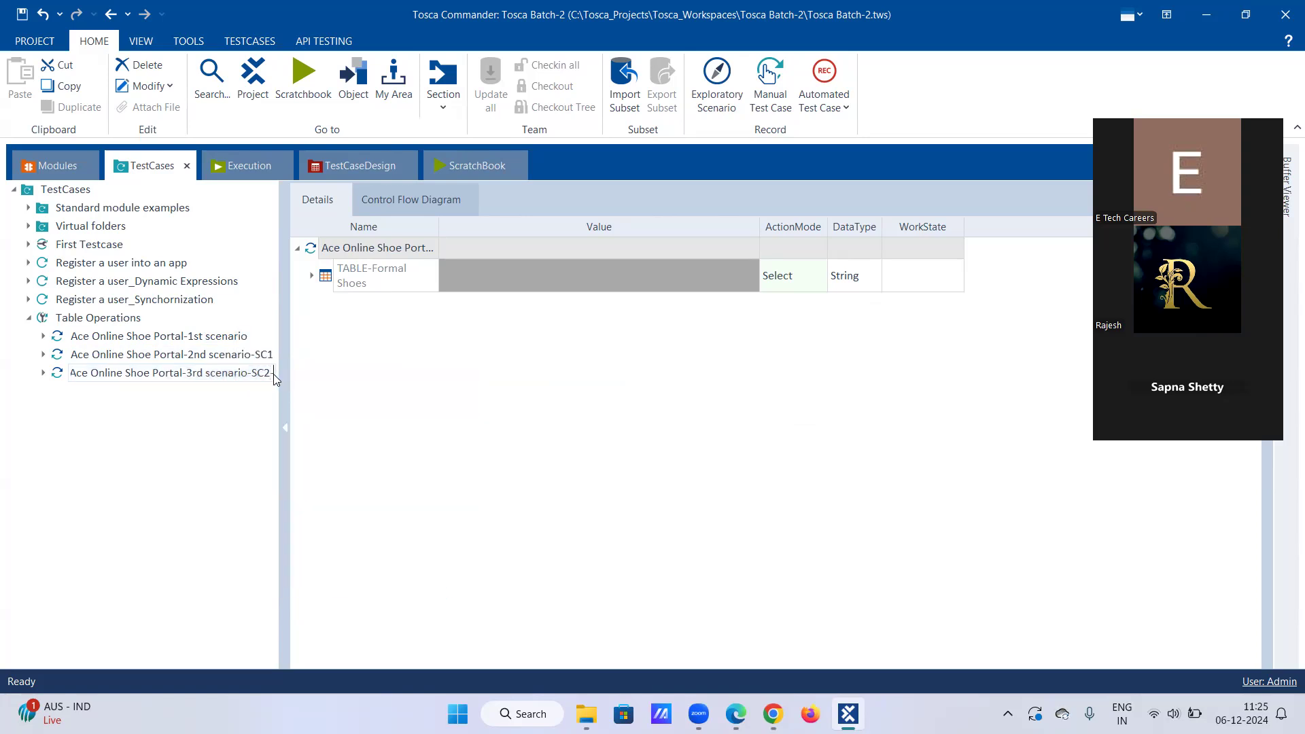
{"action": "type", "text": "Dynamic Tabl"}
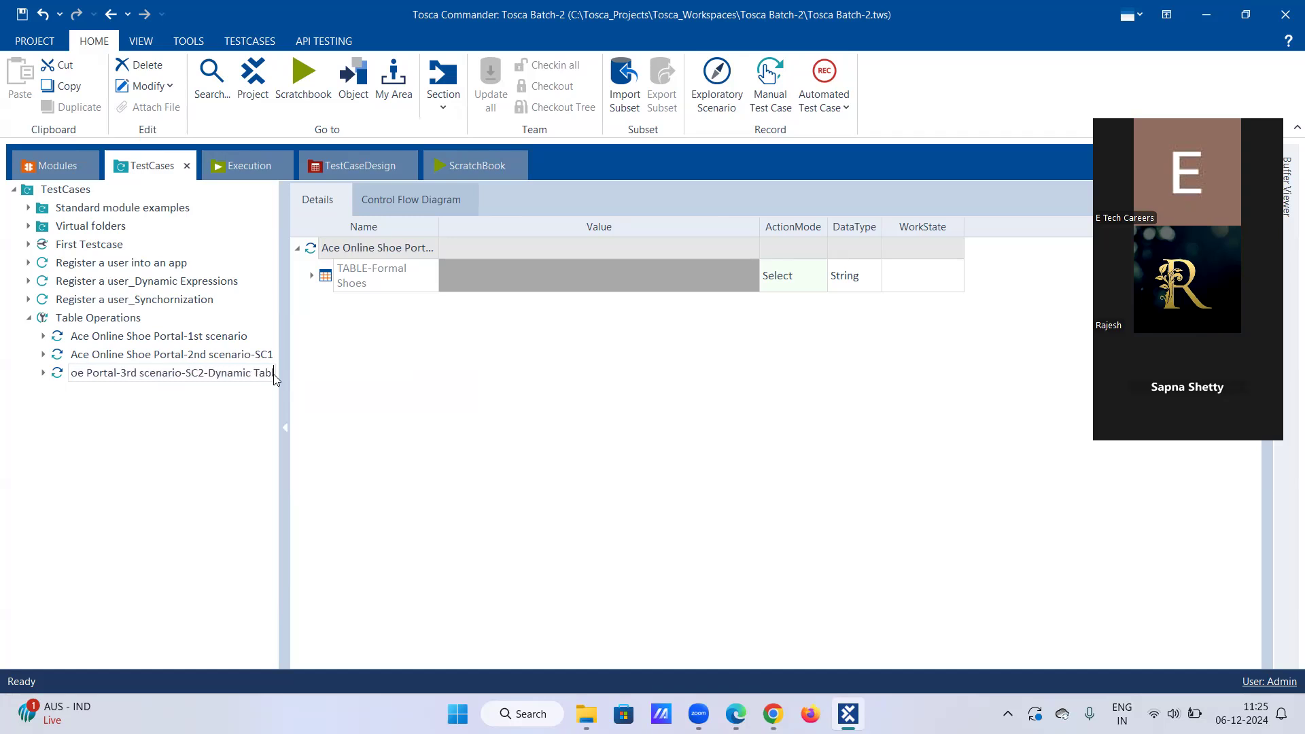
{"action": "key", "text": "Return"}
Step: Append "-Static Table" to the name of the 2nd scenario-SC1 test step
{"action": "right_click", "coordinate": [251, 354]}
{"action": "left_click", "coordinate": [263, 314]}
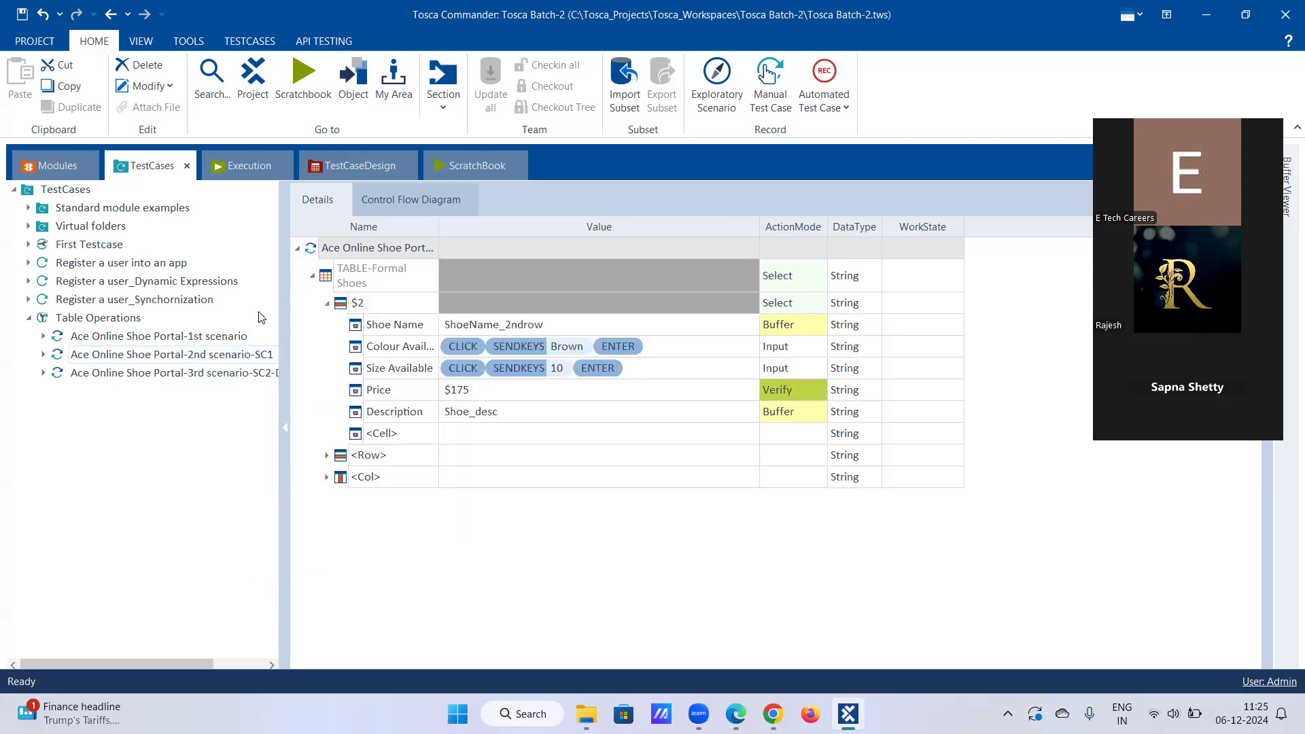
{"action": "type", "text": "Sta"}
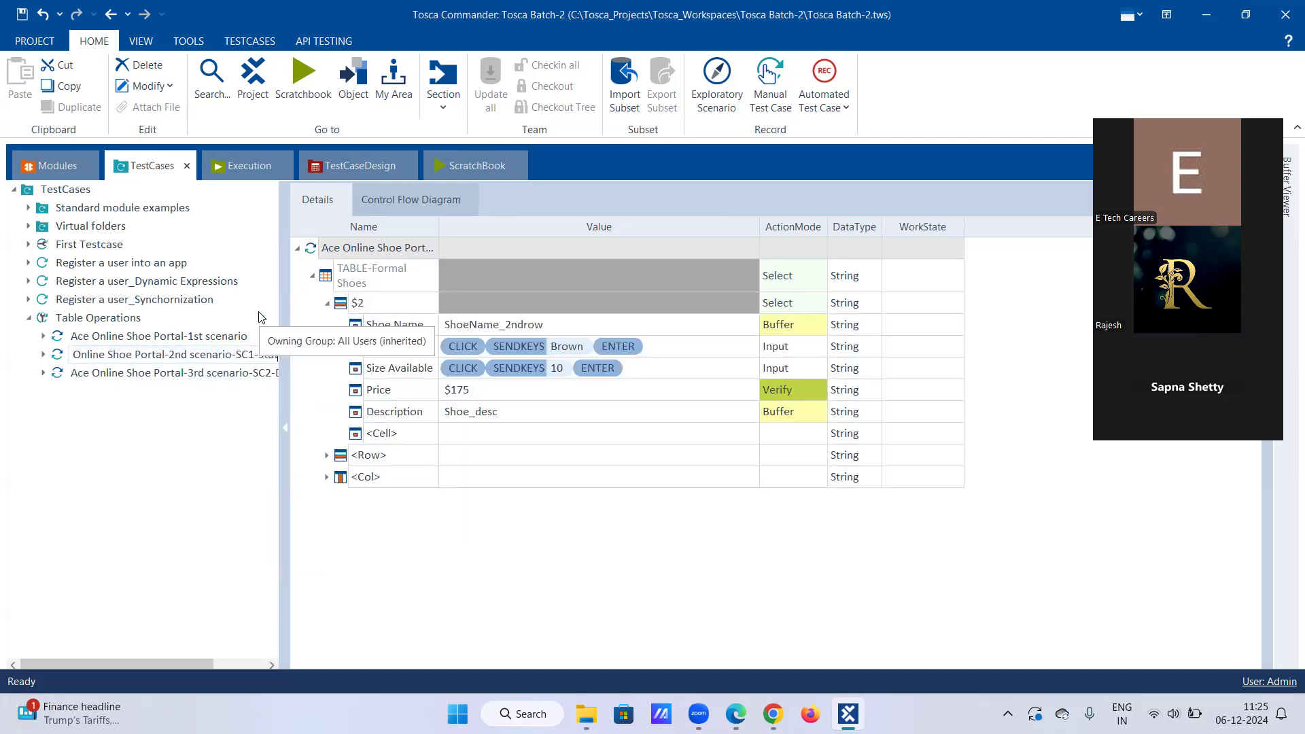
{"action": "type", "text": "tic-Table"}
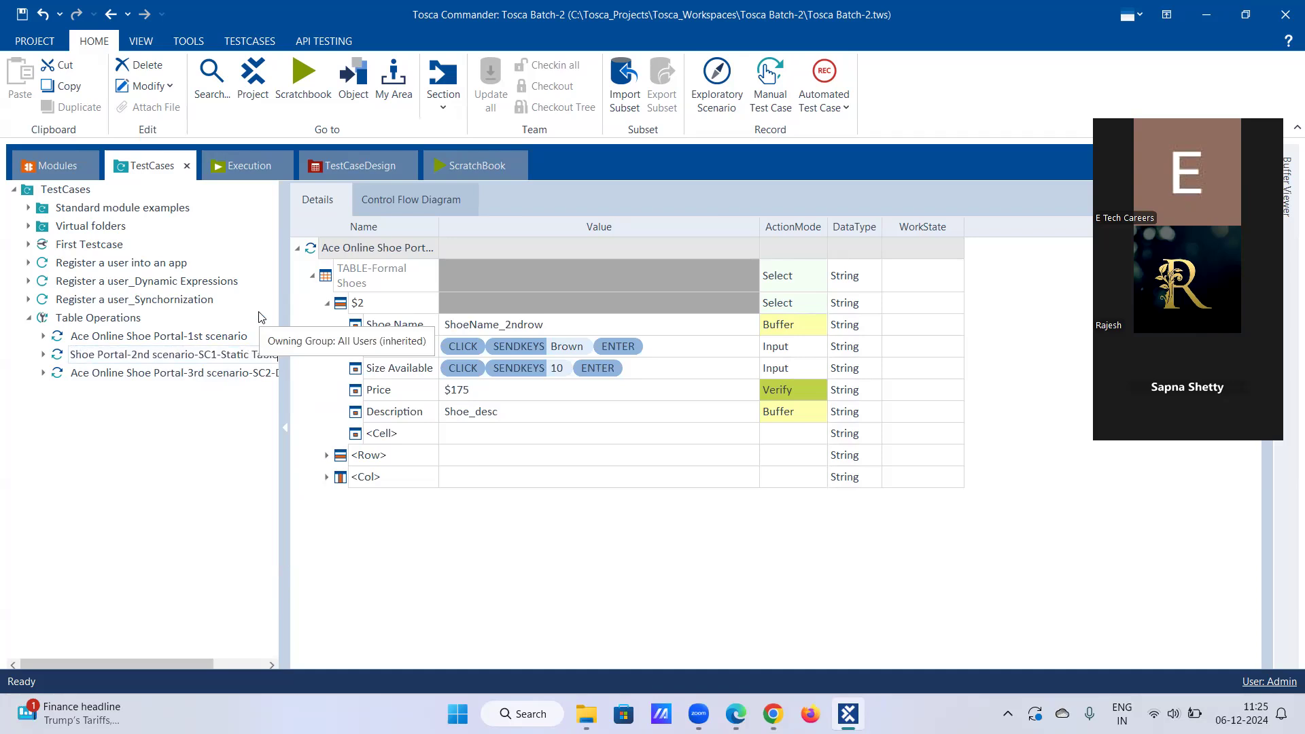
{"action": "key", "text": "Return"}
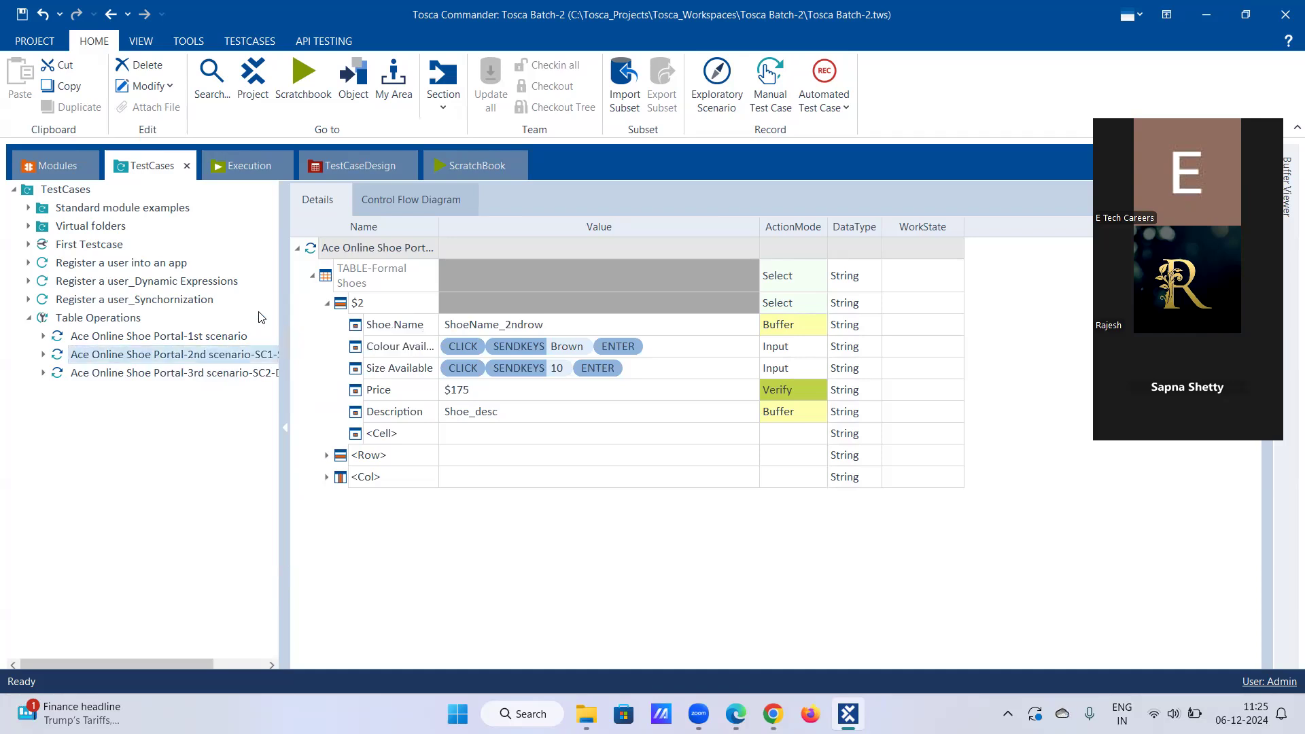
Step: Clear the copied row entries and table value from TABLE-Formal Shoes in the 3rd scenario test step
{"action": "left_click", "coordinate": [250, 371]}
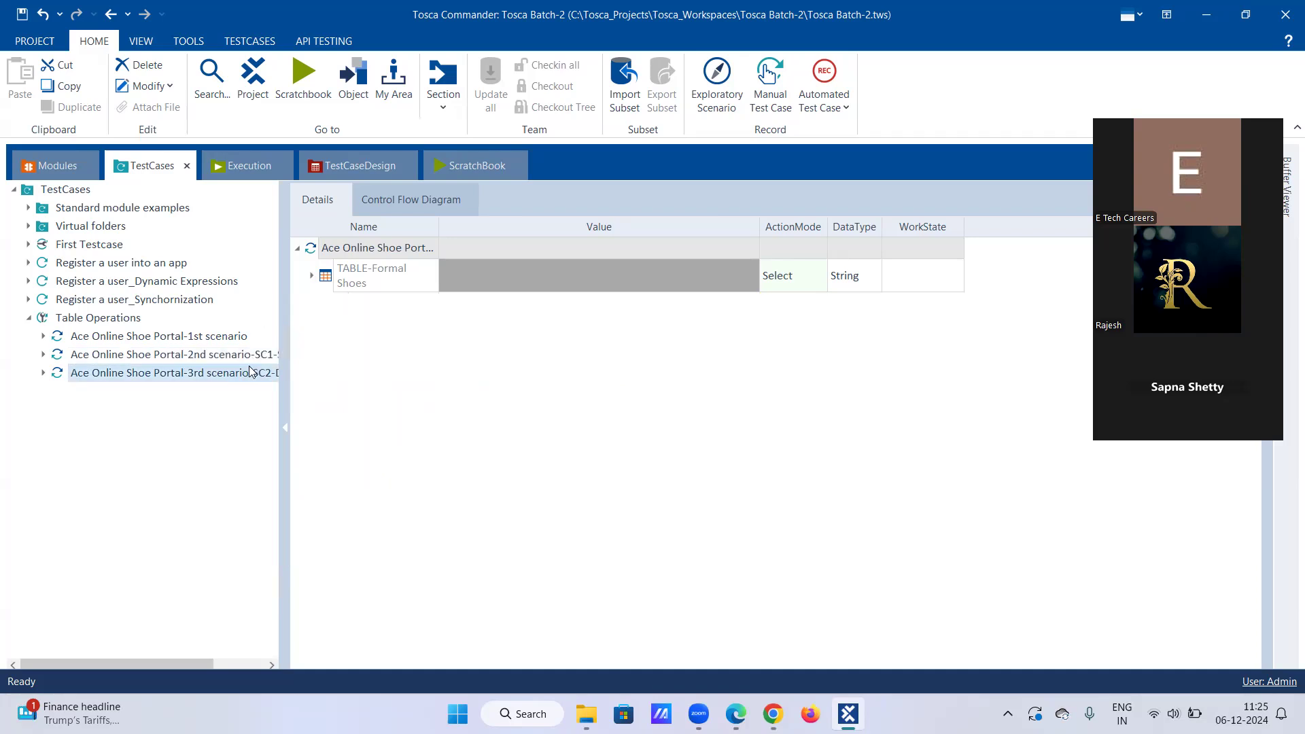
{"action": "left_click", "coordinate": [414, 285]}
{"action": "right_click", "coordinate": [415, 275]}
{"action": "left_click", "coordinate": [504, 285]}
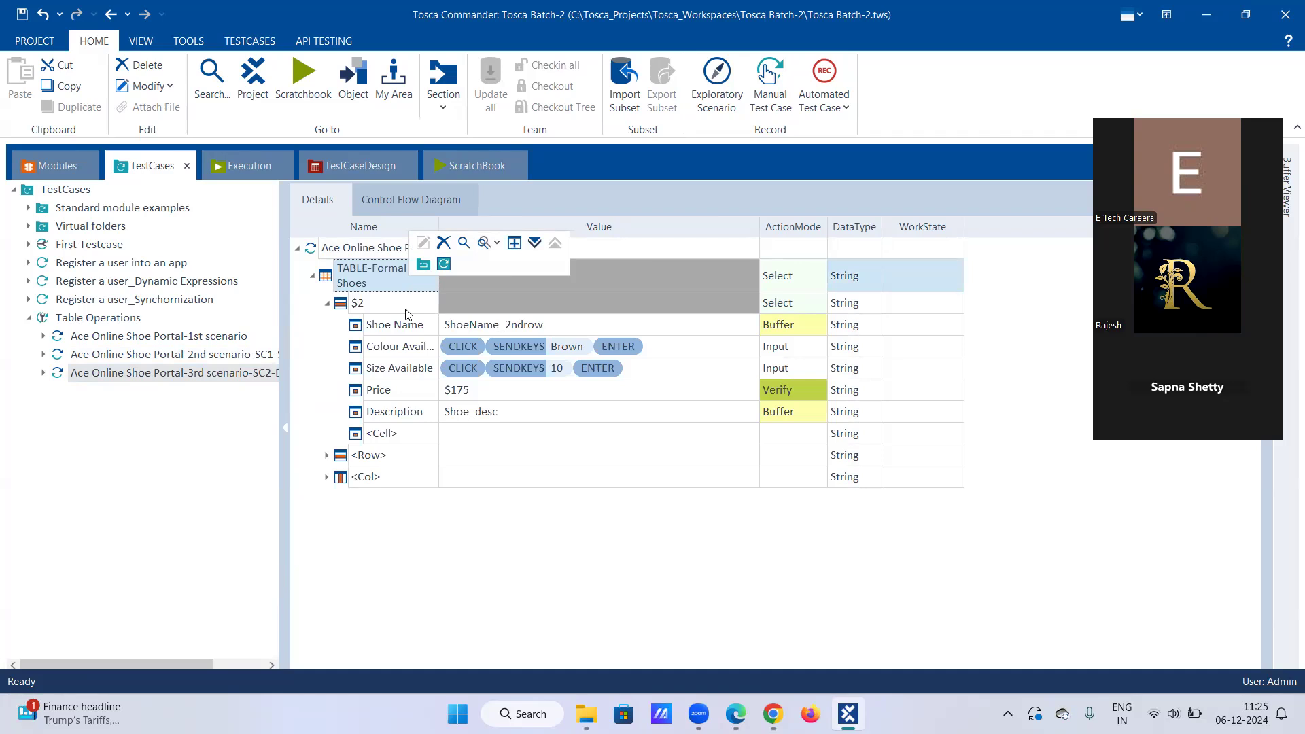
{"action": "right_click", "coordinate": [424, 297]}
{"action": "left_click", "coordinate": [442, 276]}
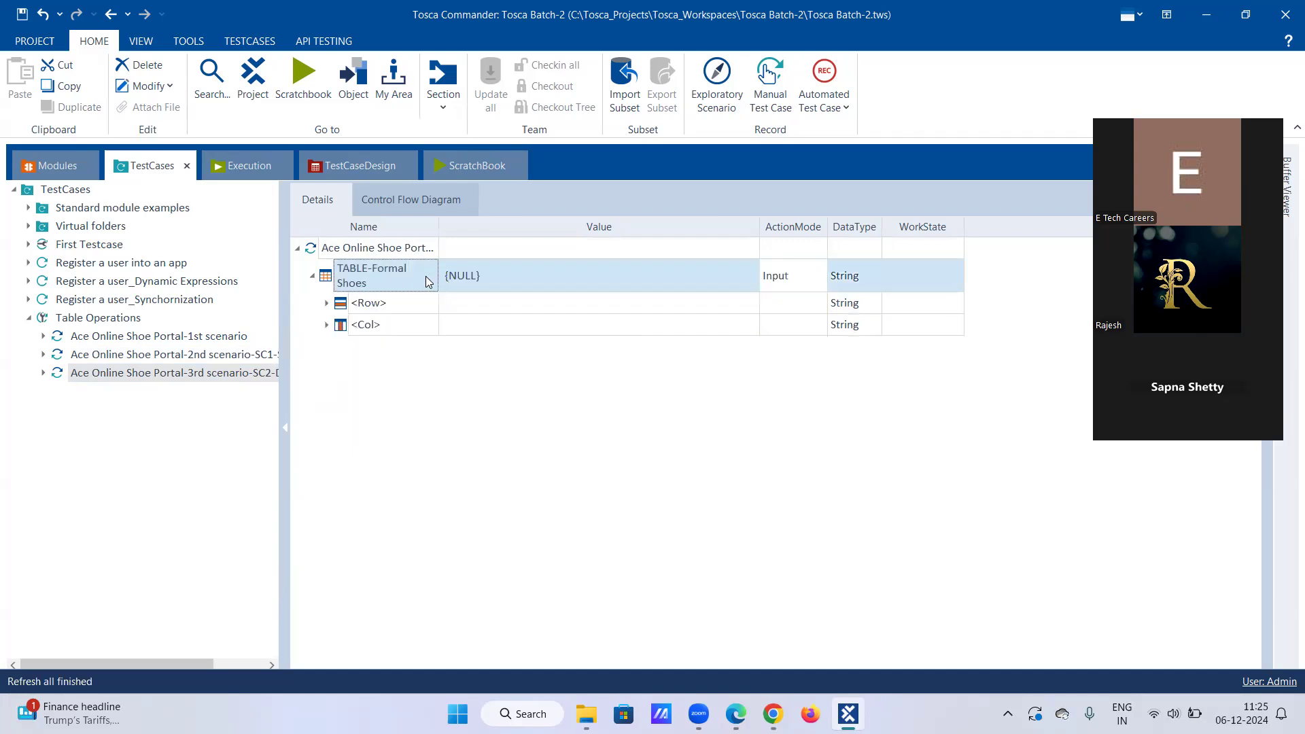
{"action": "right_click", "coordinate": [451, 260]}
{"action": "left_click", "coordinate": [476, 317]}
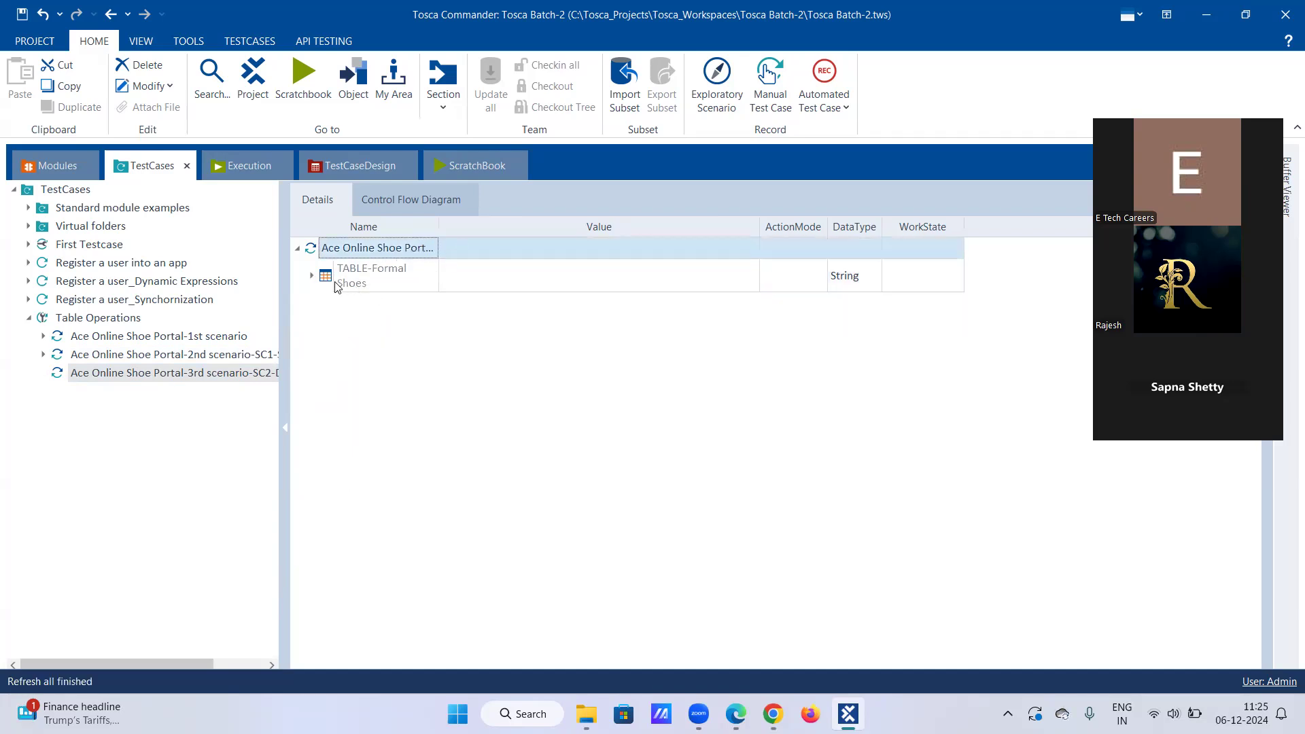
Step: Expand TABLE-Formal Shoes in the 3rd scenario and set its <Row> element to $1
{"action": "left_click", "coordinate": [312, 275]}
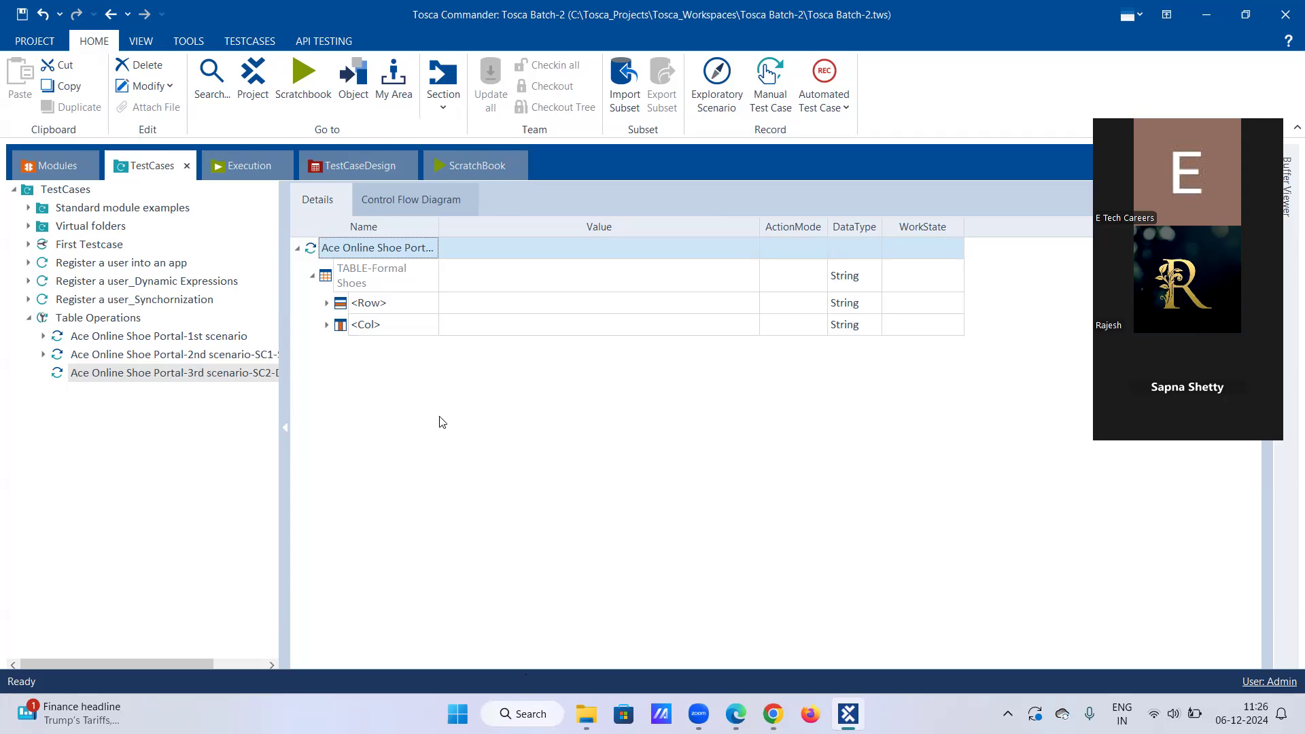
{"action": "left_click", "coordinate": [327, 303]}
{"action": "left_click", "coordinate": [428, 310]}
{"action": "left_click", "coordinate": [428, 311]}
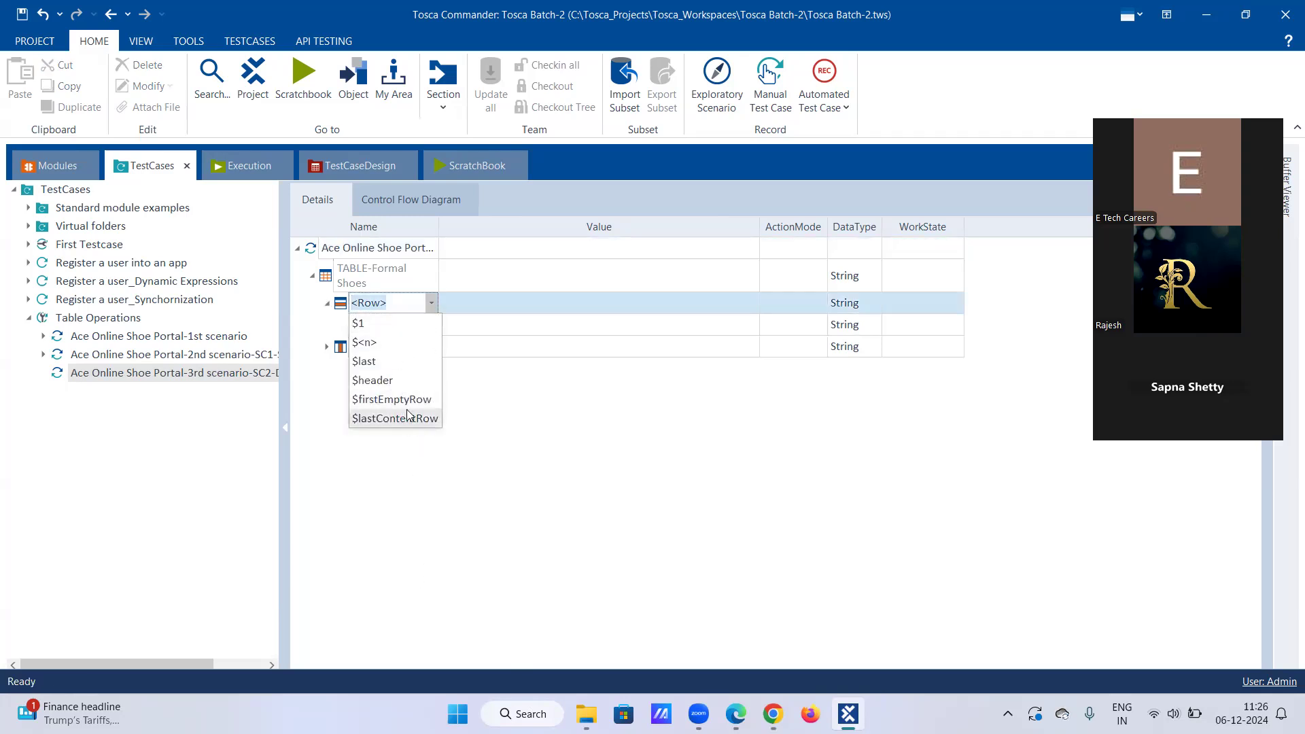
{"action": "left_click", "coordinate": [387, 324]}
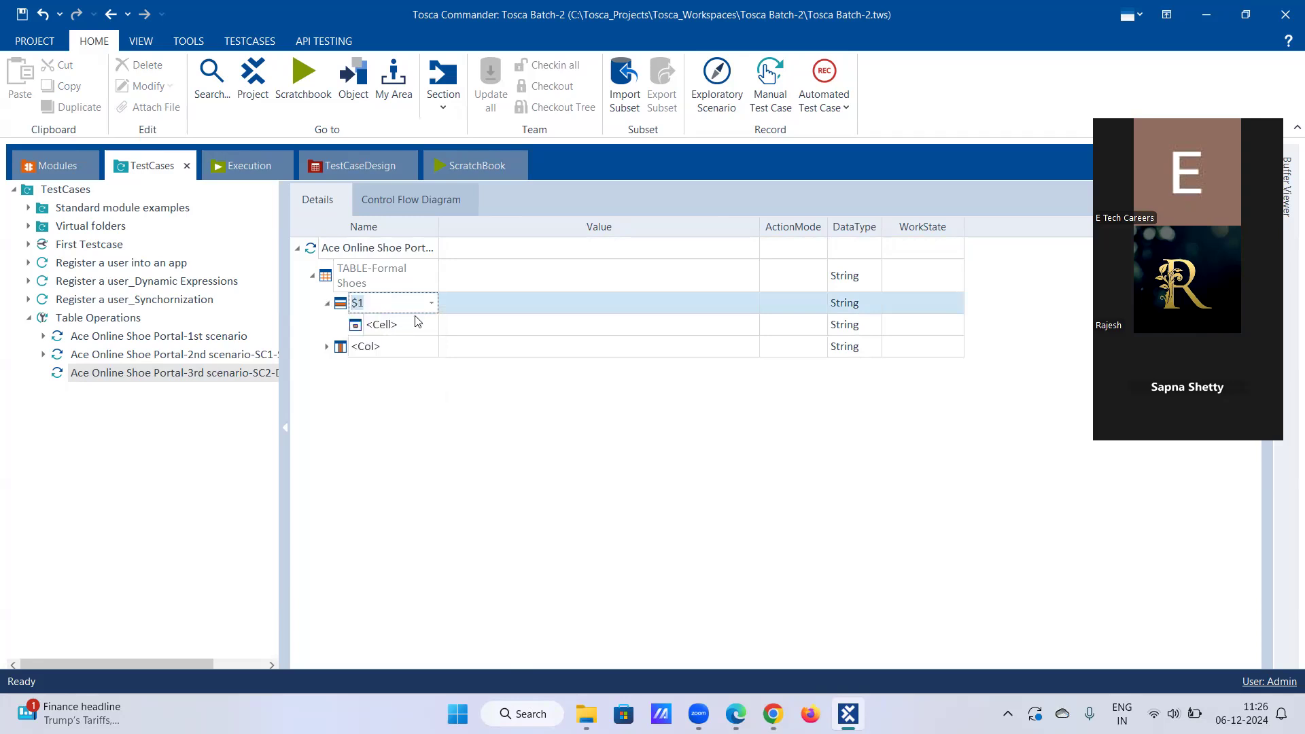
Step: Set the <Cell> element under row $1 of TABLE-Formal Shoes to Shoe Name
{"action": "left_click", "coordinate": [517, 327]}
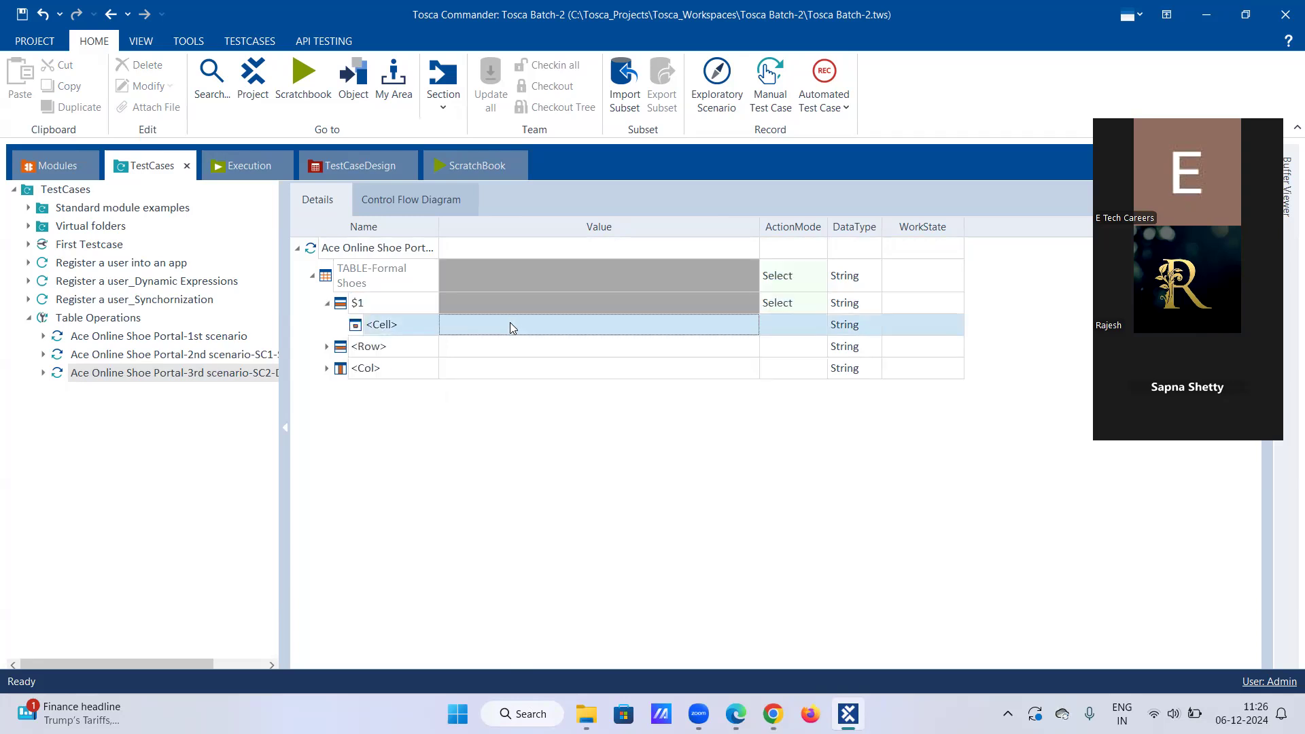
{"action": "left_click", "coordinate": [408, 329]}
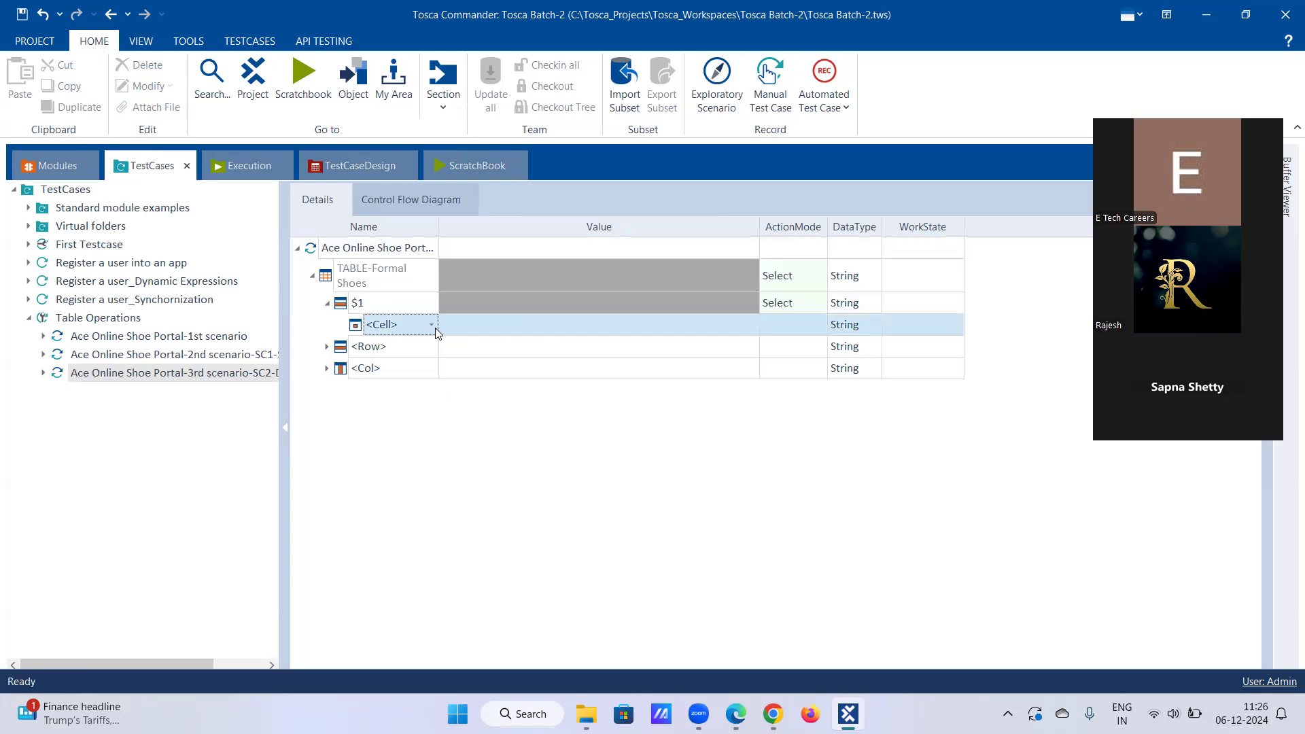
{"action": "left_click", "coordinate": [432, 326]}
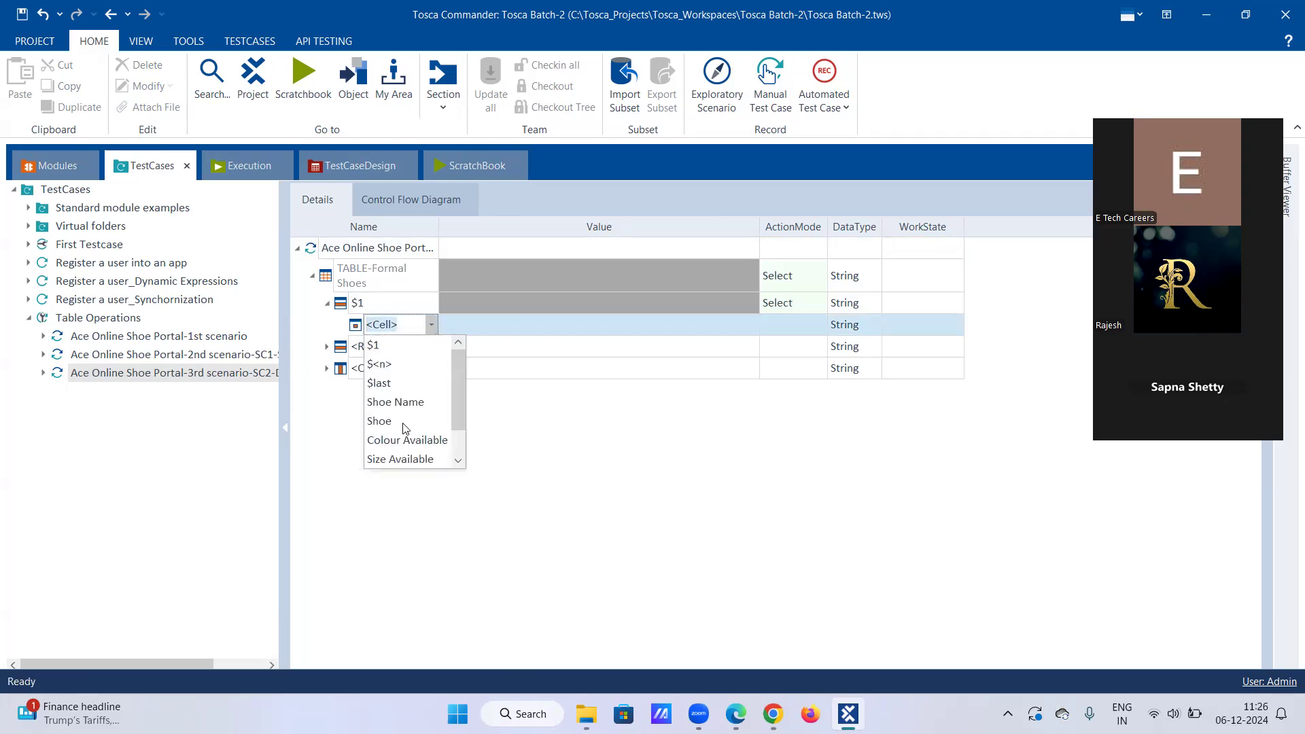
{"action": "left_click", "coordinate": [410, 403]}
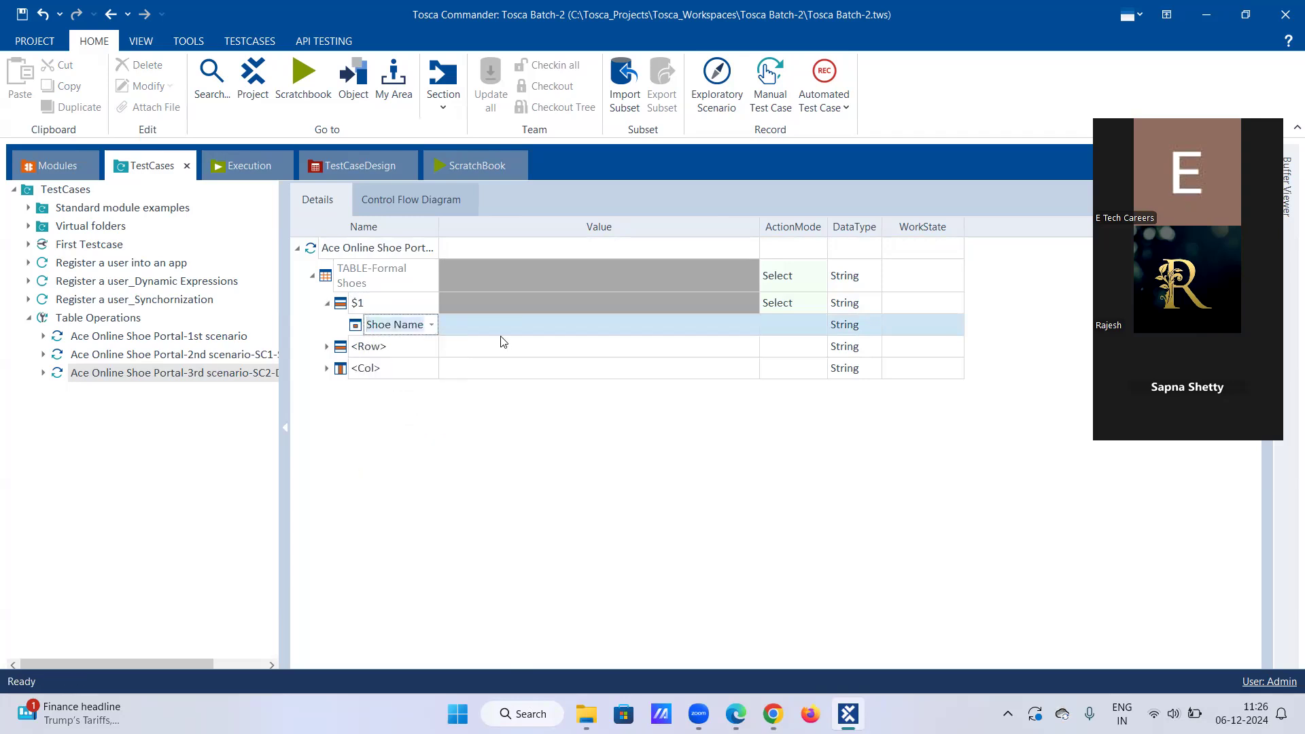
{"action": "left_click", "coordinate": [520, 323]}
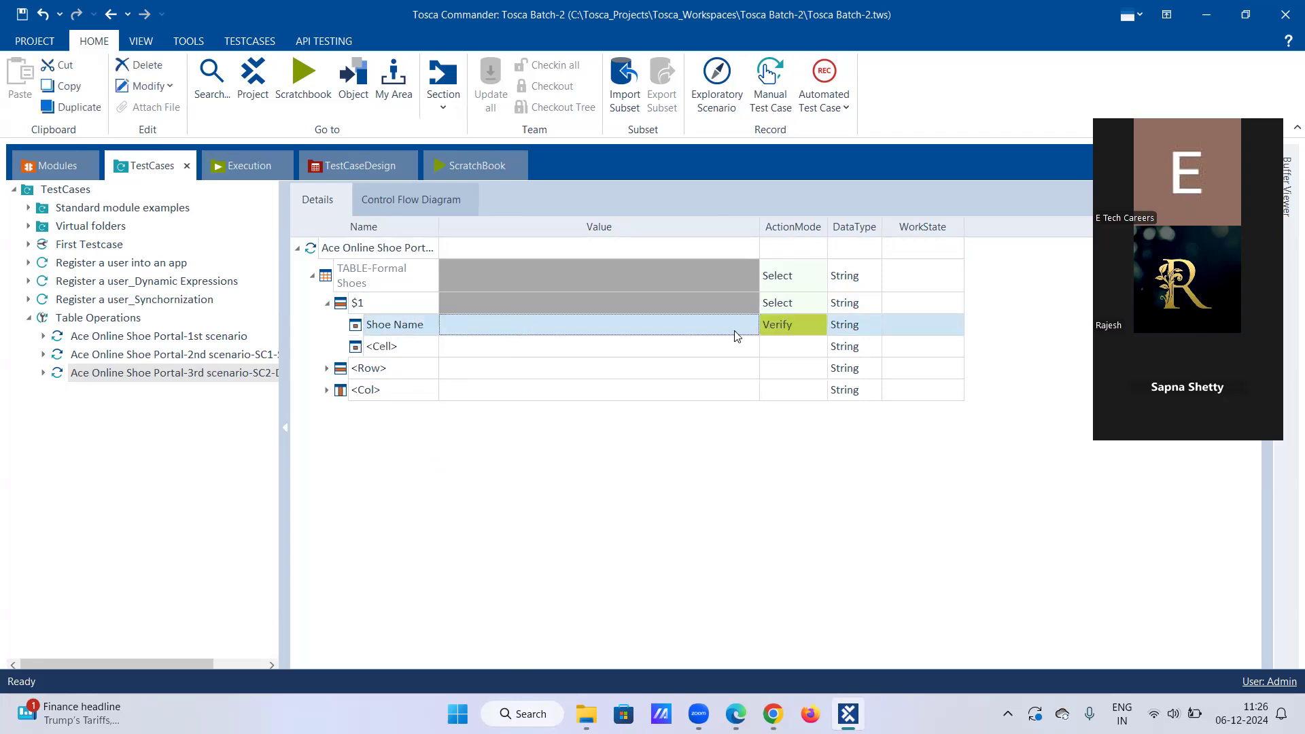
Step: Switch to Chrome and copy the shoe name Prestige Barlett Borgue from the second row of the shoe table
{"action": "left_click", "coordinate": [554, 324]}
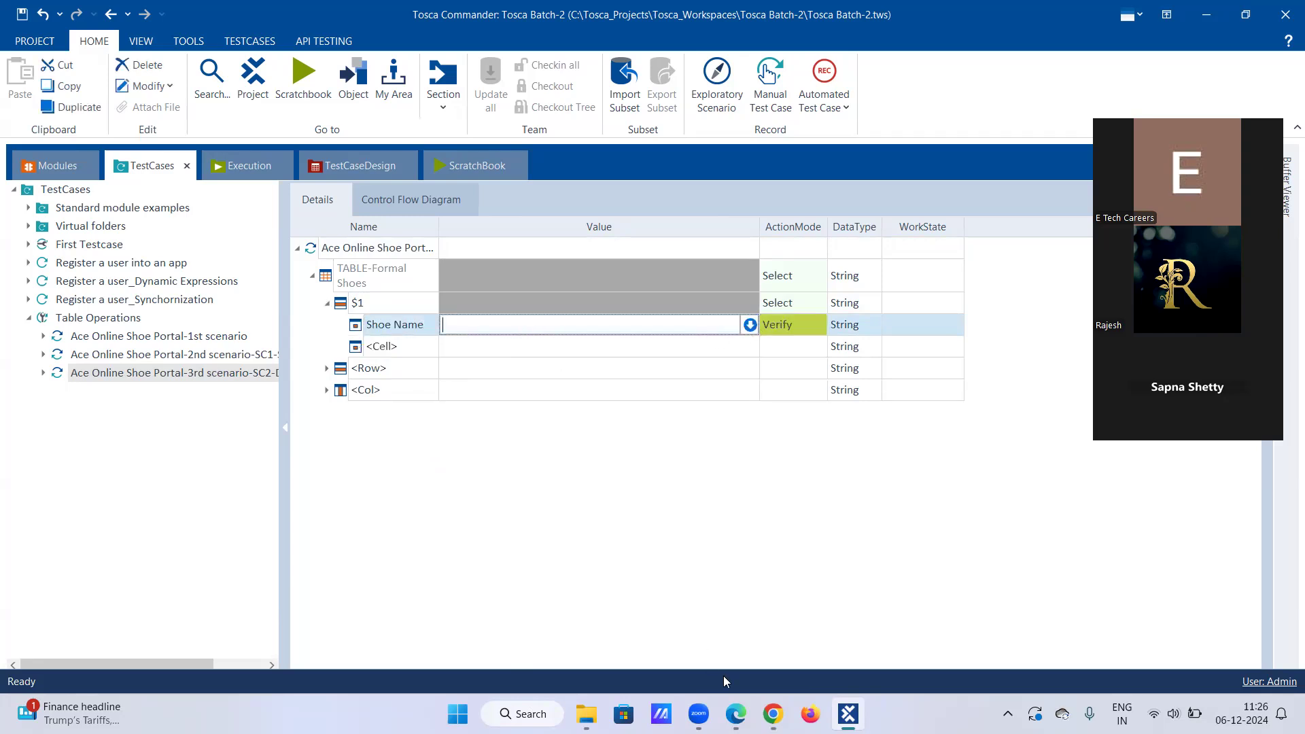
{"action": "left_click", "coordinate": [772, 713]}
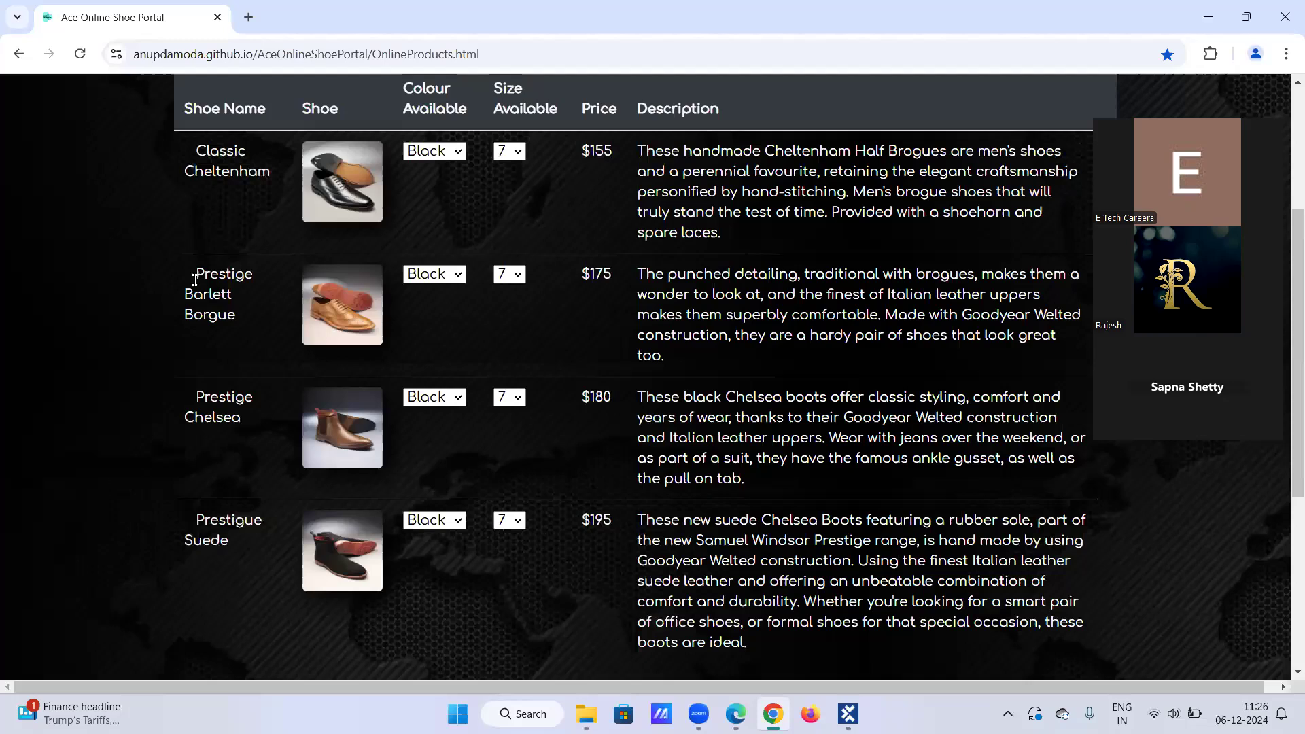
{"action": "left_click_drag", "start_coordinate": [200, 278], "coordinate": [227, 315]}
{"action": "key", "text": "ctrl+c"}
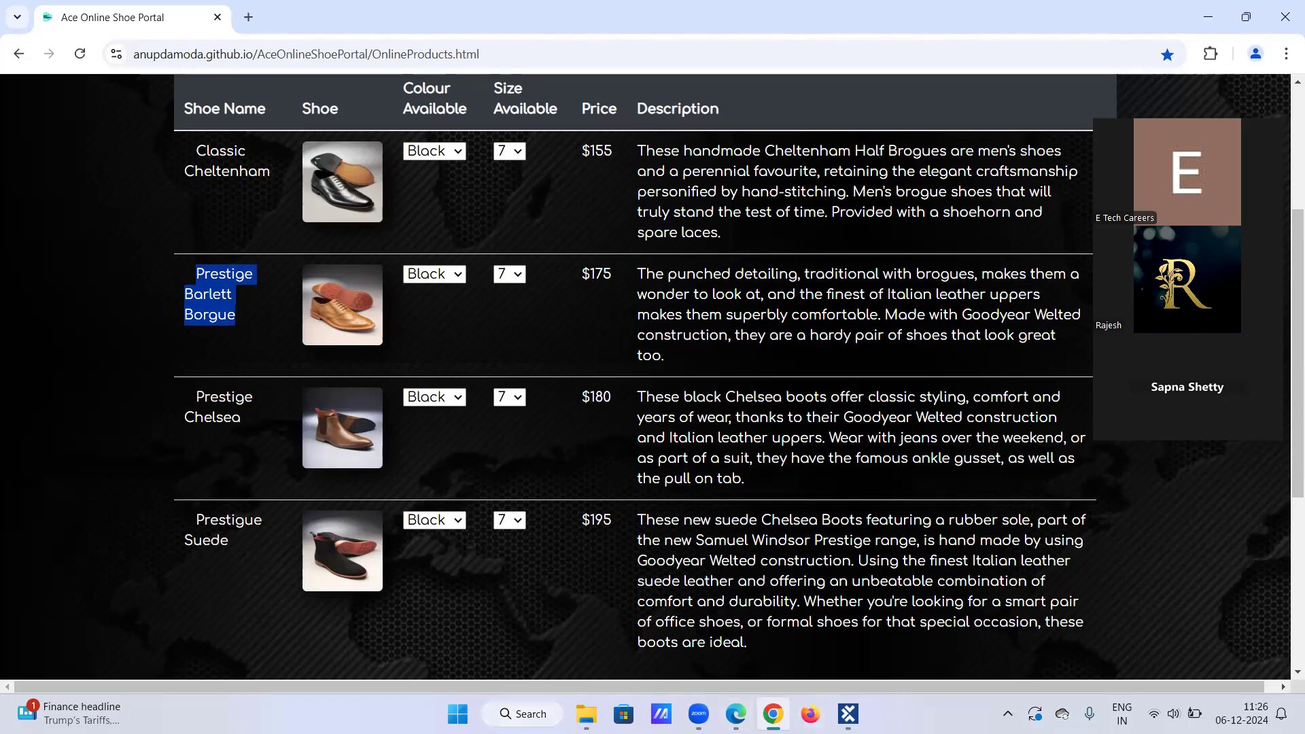
Step: Open Notepad++, paste the shoe name on empty line 216 of Batch-2_Tosca, and copy it again as a single line
{"action": "key", "text": "super+s"}
{"action": "type", "text": "note"}
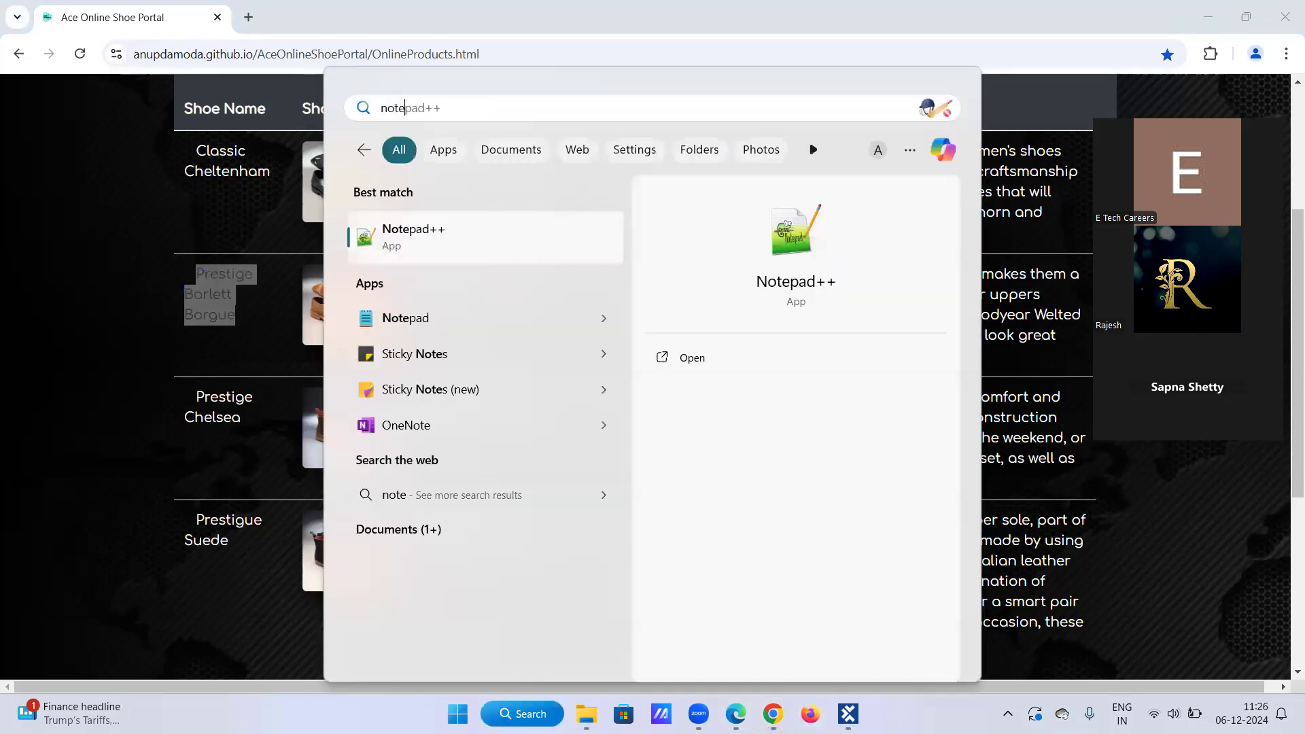
{"action": "left_click", "coordinate": [475, 246]}
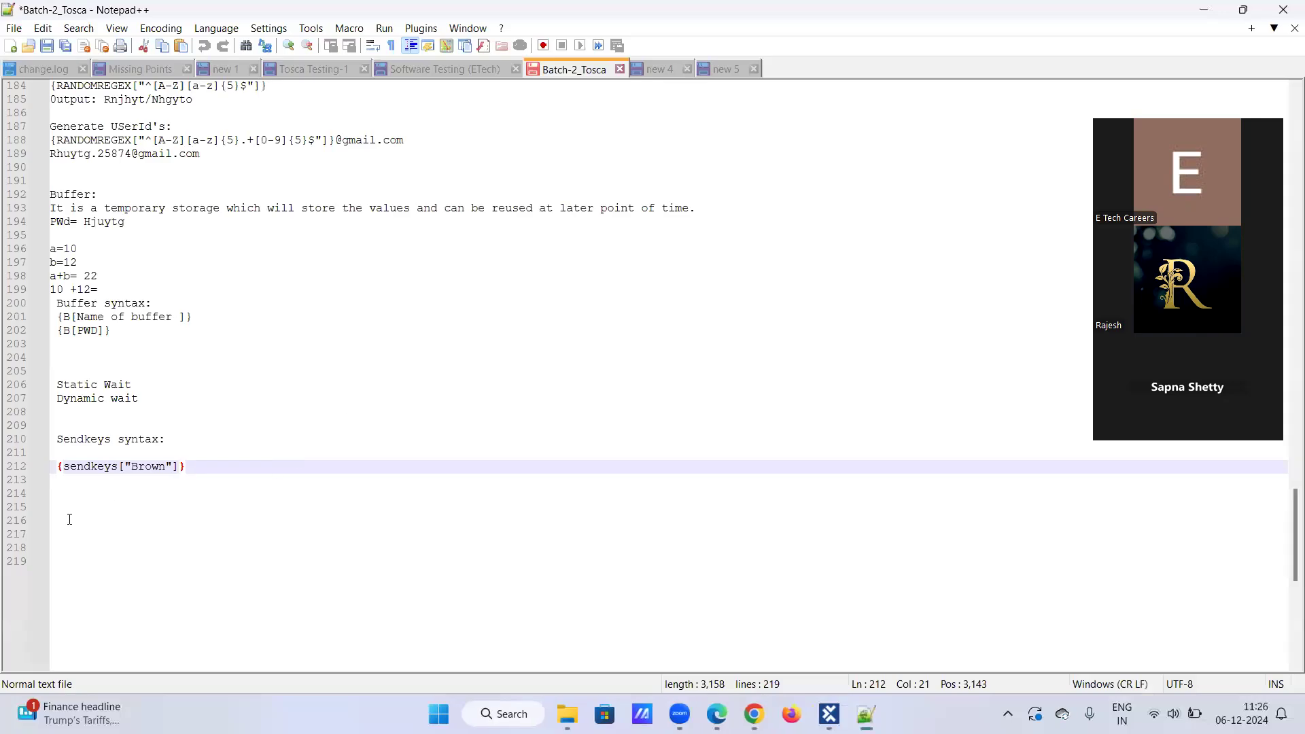
{"action": "left_click", "coordinate": [69, 519]}
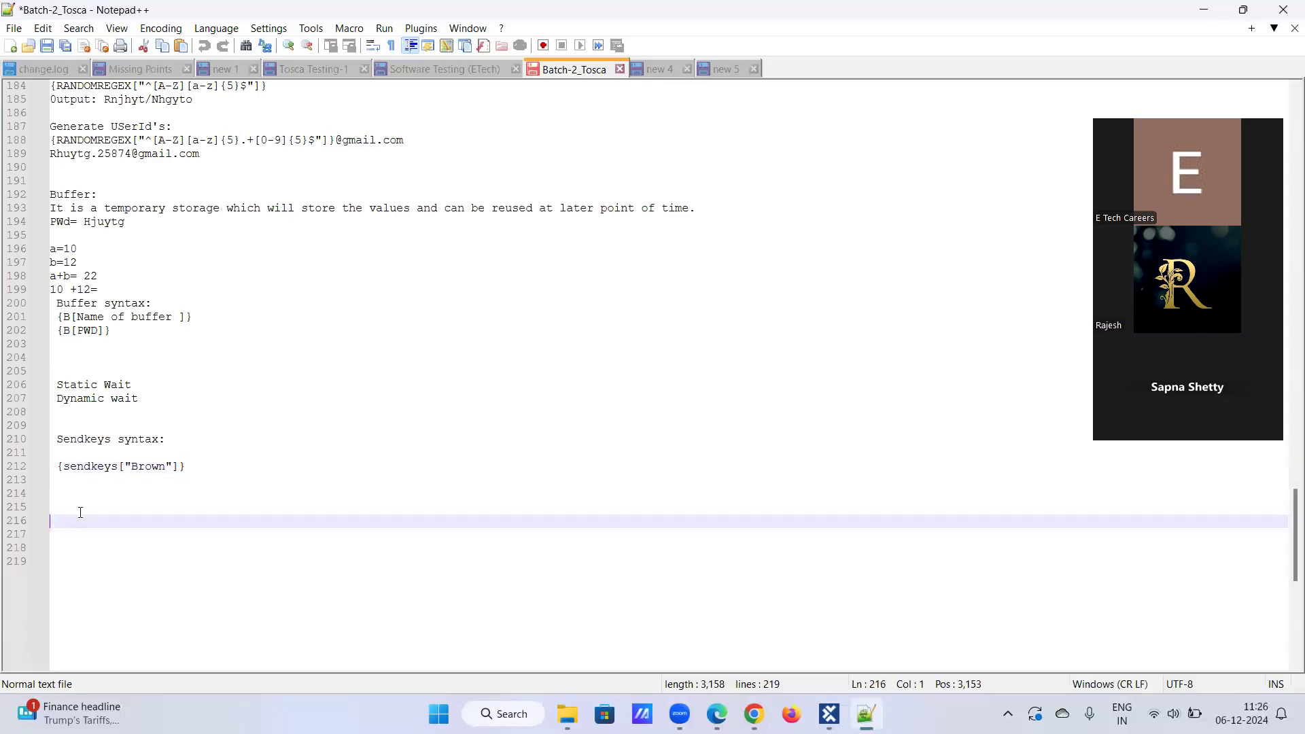
{"action": "key", "text": "ctrl+v"}
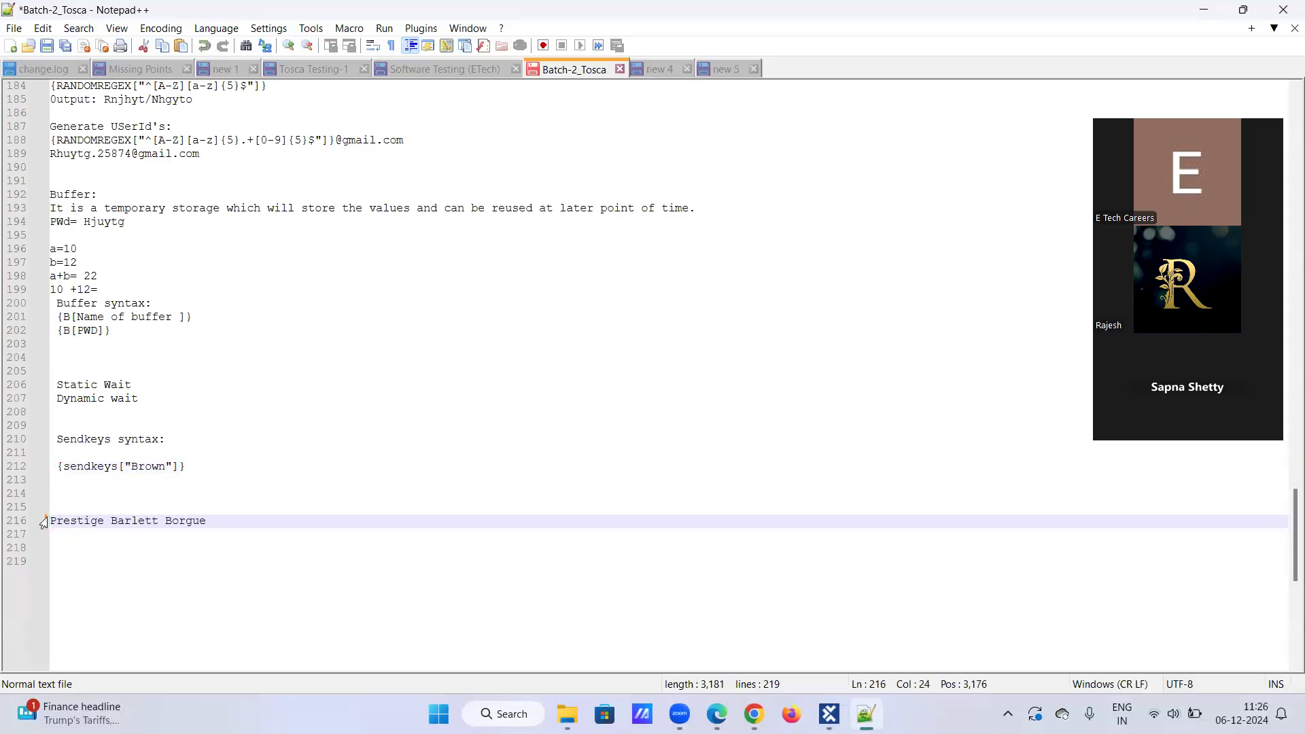
{"action": "left_click_drag", "start_coordinate": [46, 520], "coordinate": [208, 522]}
{"action": "key", "text": "ctrl+c"}
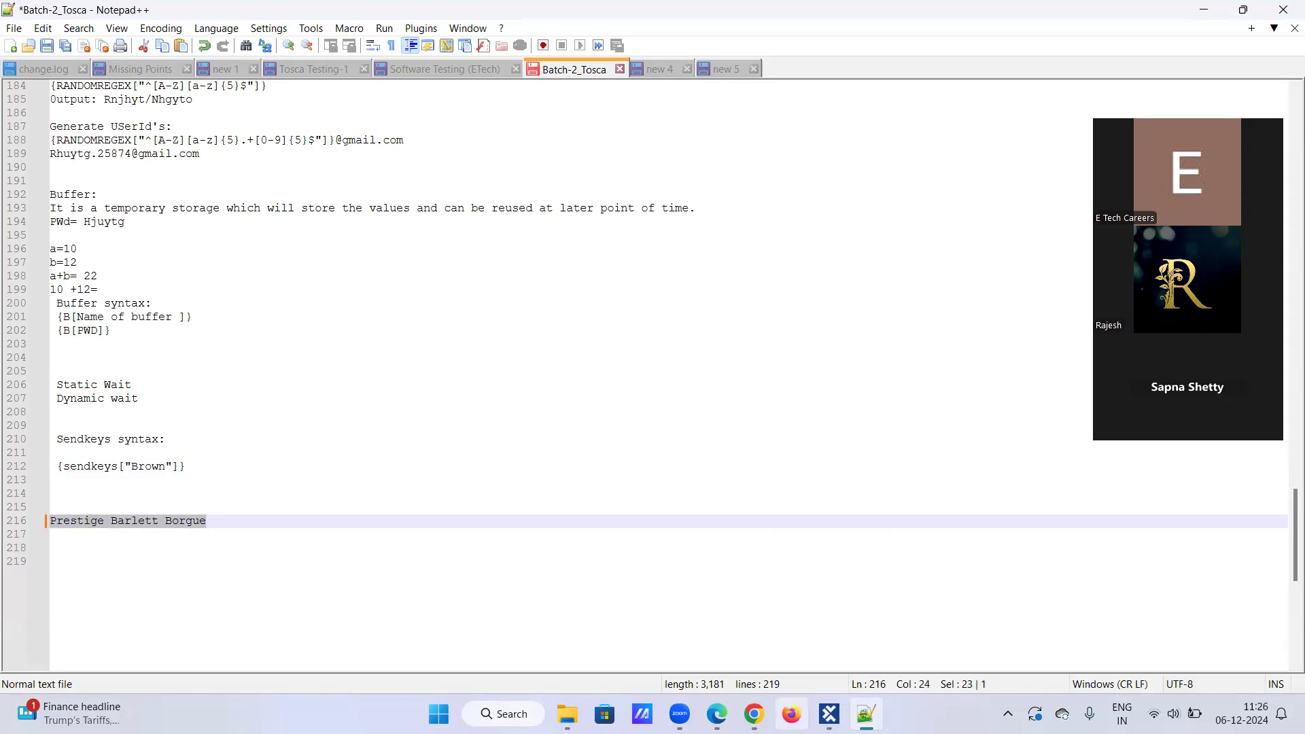
Step: In Tosca Commander, set the Shoe Name cell's value to Prestige Barlett Borgue and its ActionMode to Constraint
{"action": "left_click", "coordinate": [753, 713]}
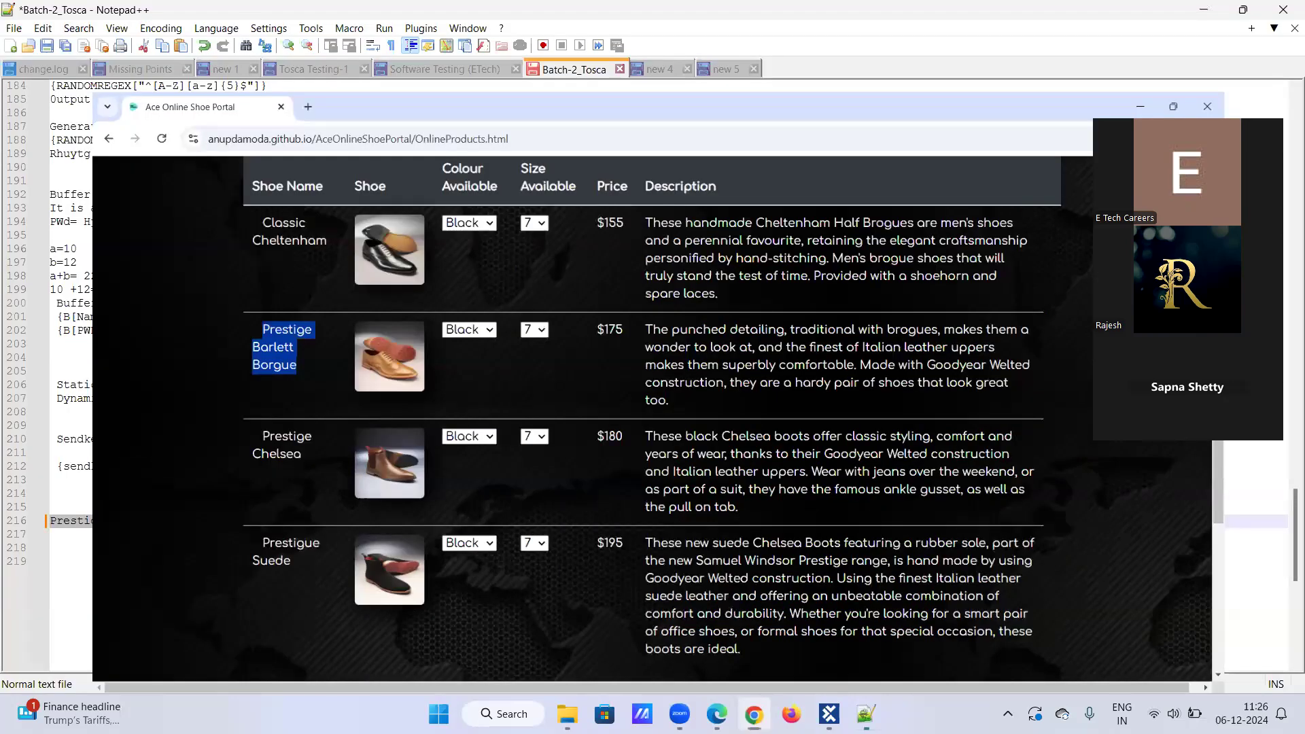
{"action": "left_click", "coordinate": [829, 713]}
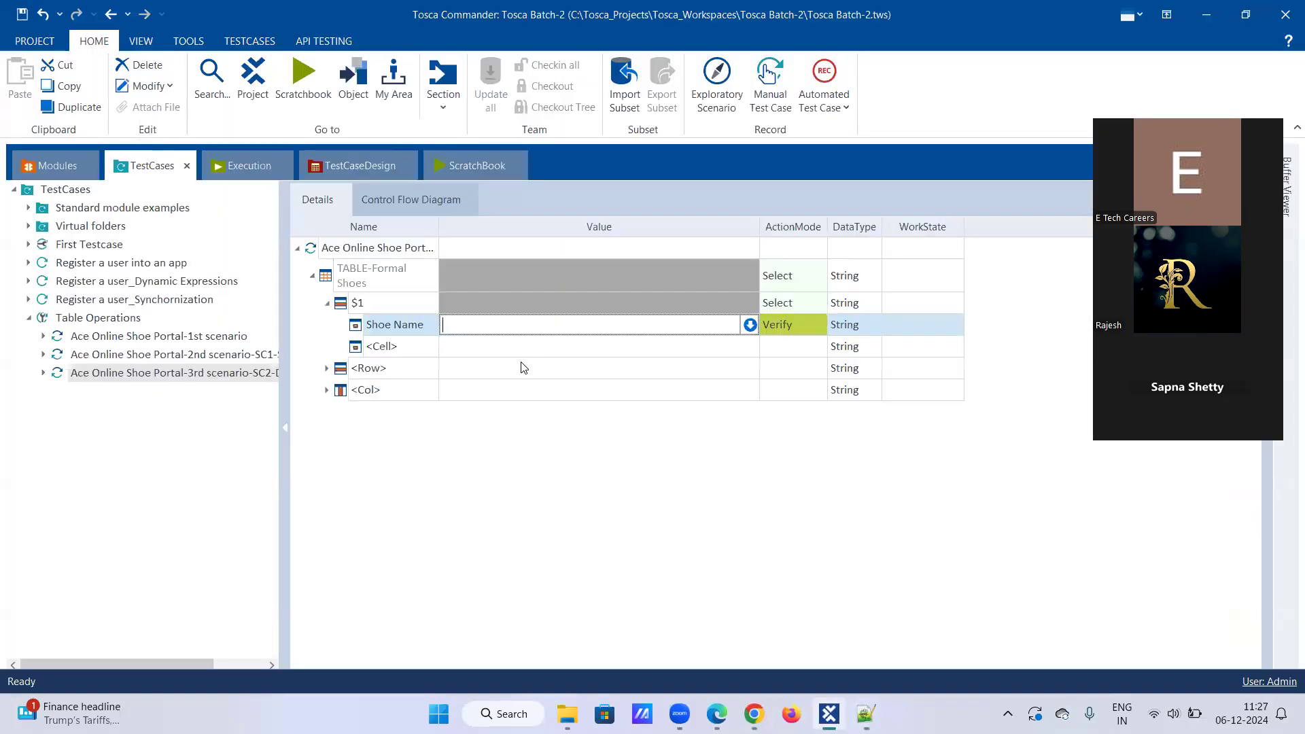
{"action": "key", "text": "ctrl+v"}
{"action": "left_click", "coordinate": [823, 325]}
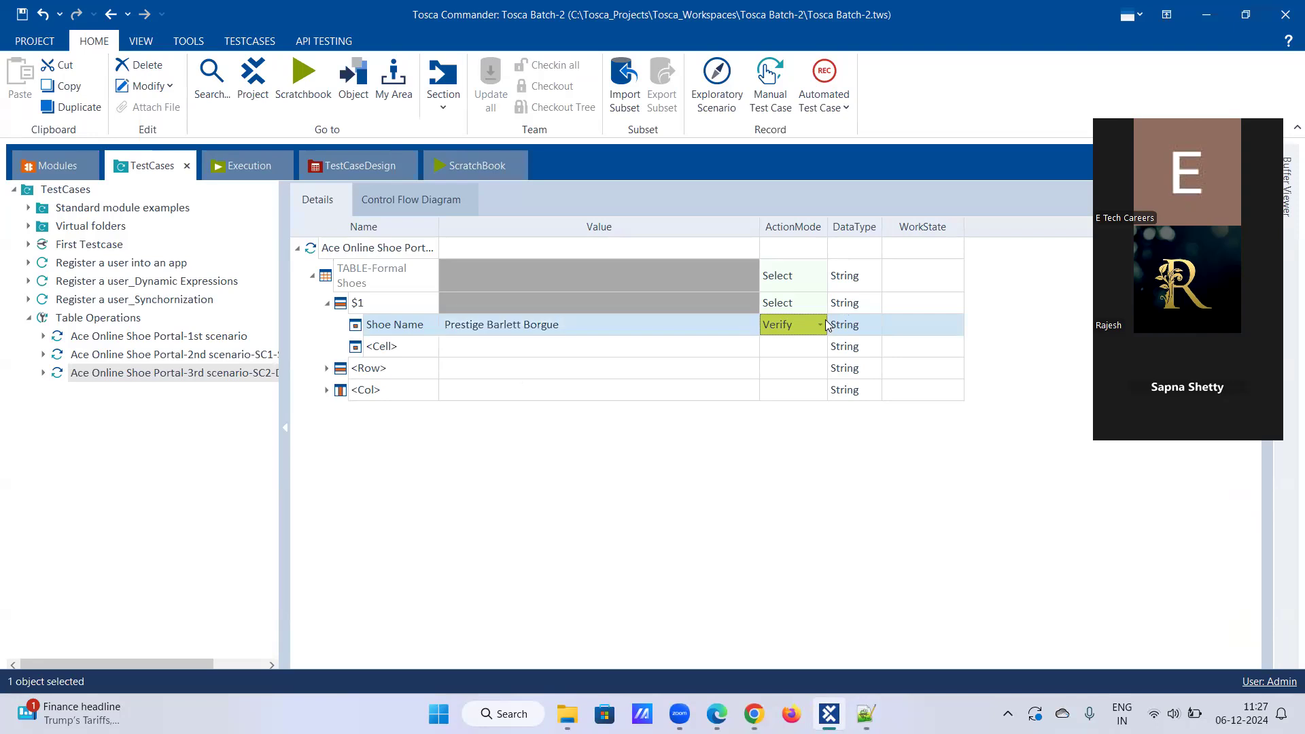
{"action": "left_click", "coordinate": [825, 324]}
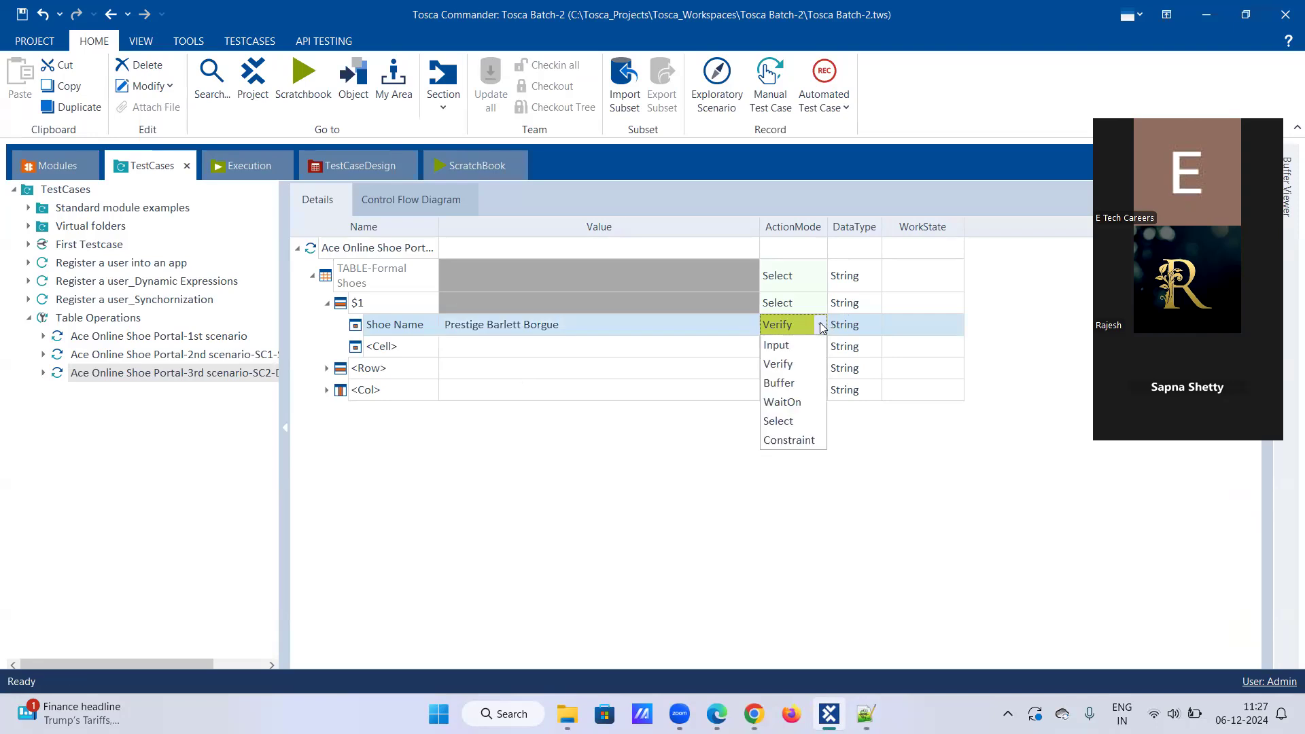
{"action": "left_click", "coordinate": [795, 440]}
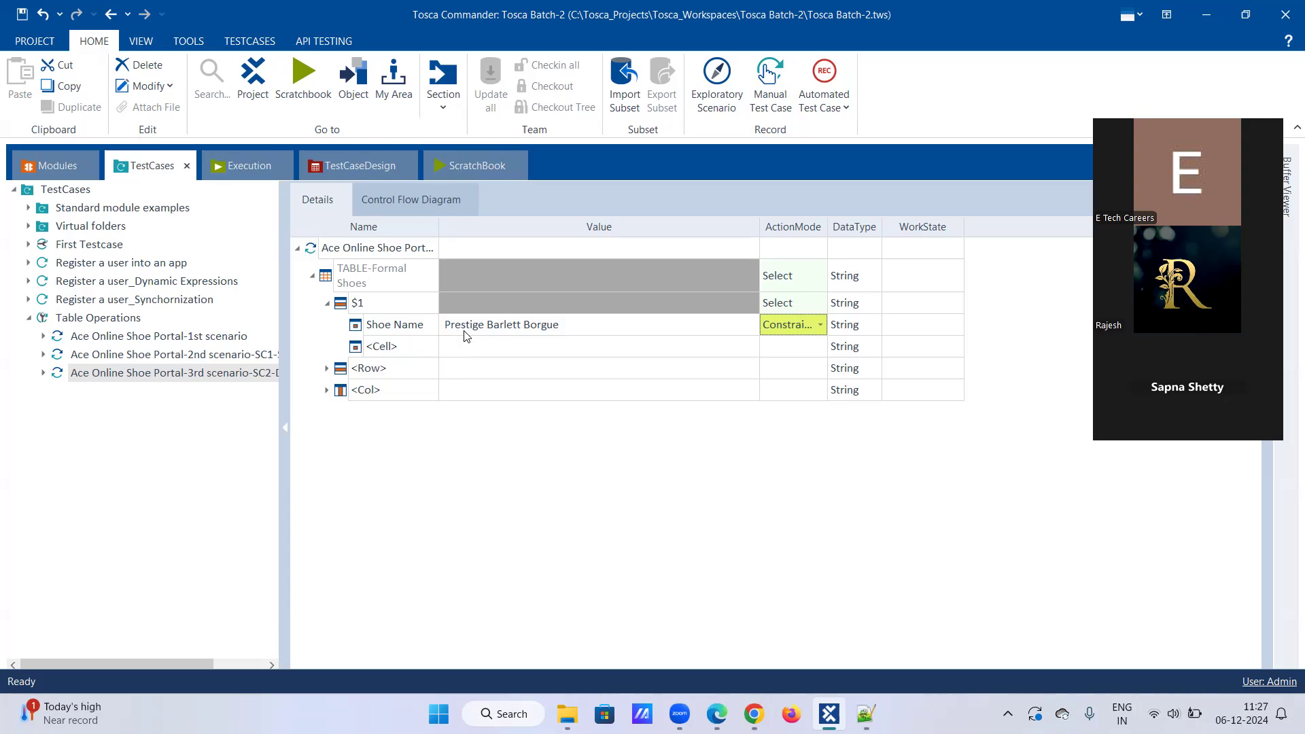
Step: Compare the static 2nd scenario's row and cell settings with those of the dynamic 3rd scenario
{"action": "left_click_drag", "start_coordinate": [456, 341], "coordinate": [233, 358]}
{"action": "right_click", "coordinate": [233, 358]}
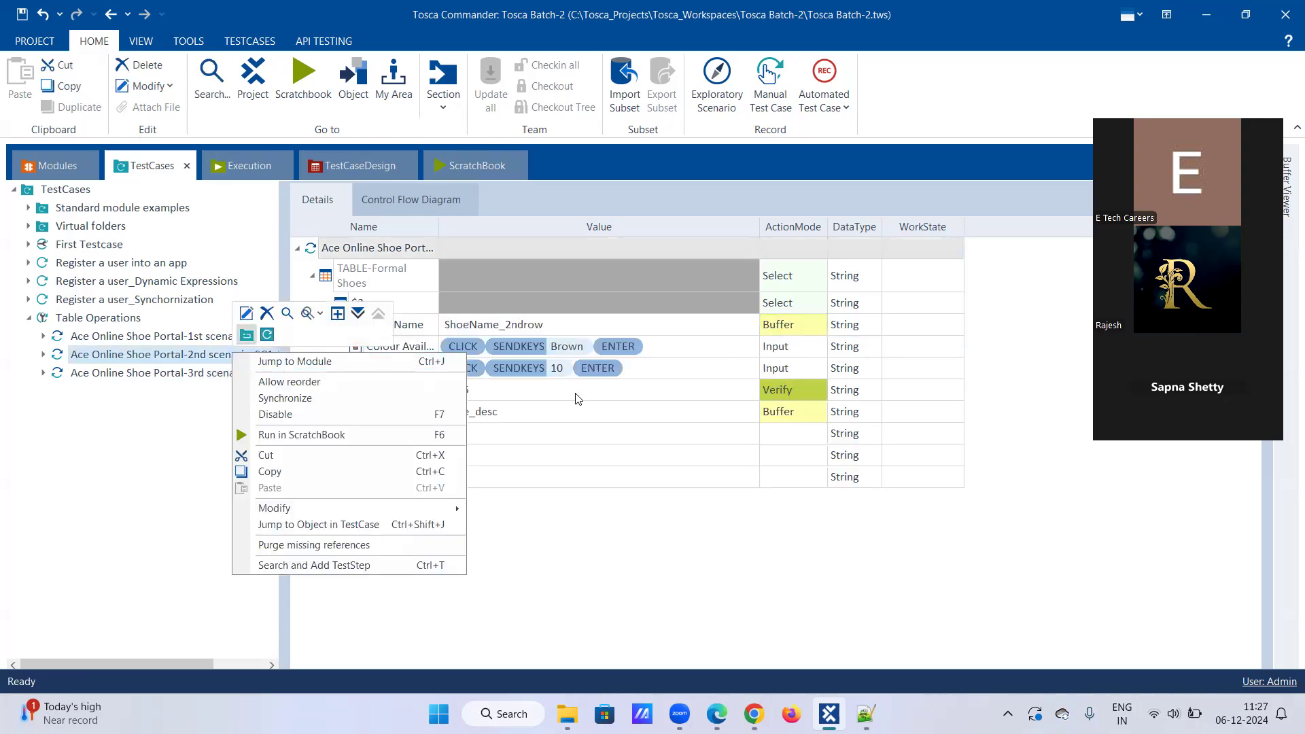
{"action": "left_click", "coordinate": [583, 577]}
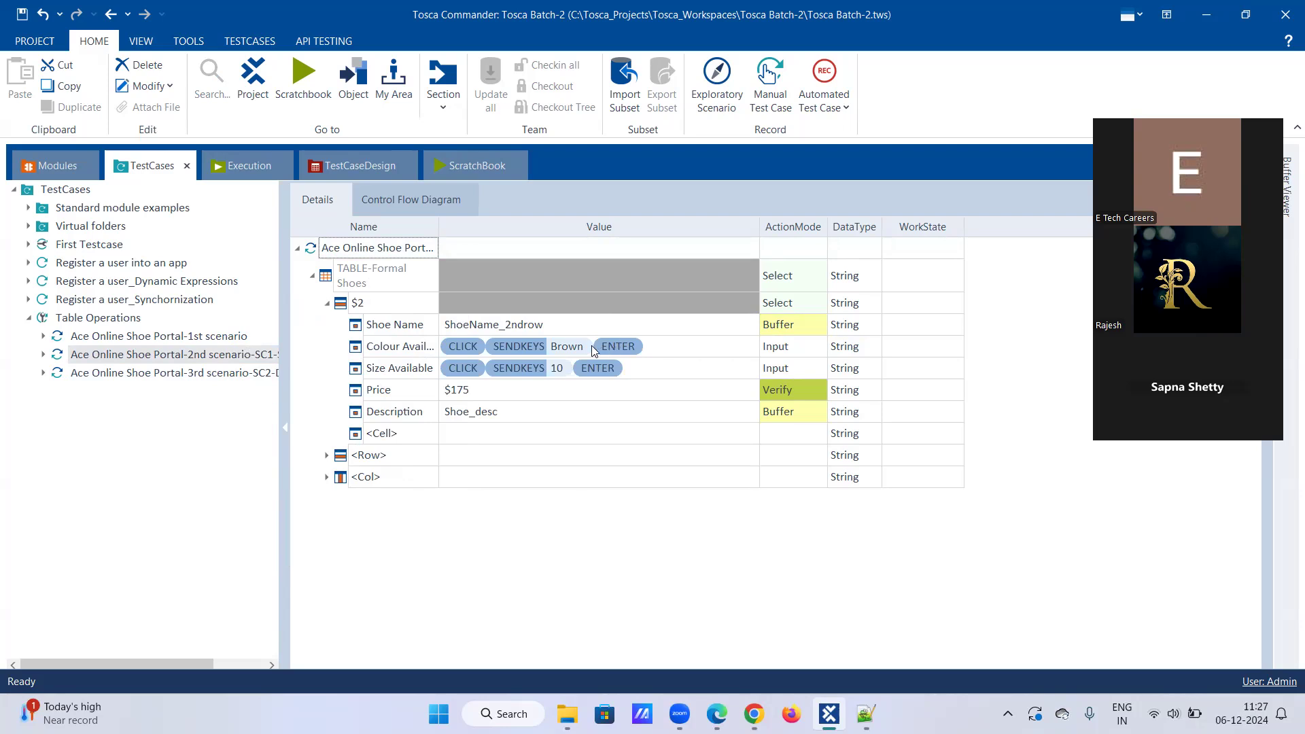
{"action": "left_click", "coordinate": [161, 371]}
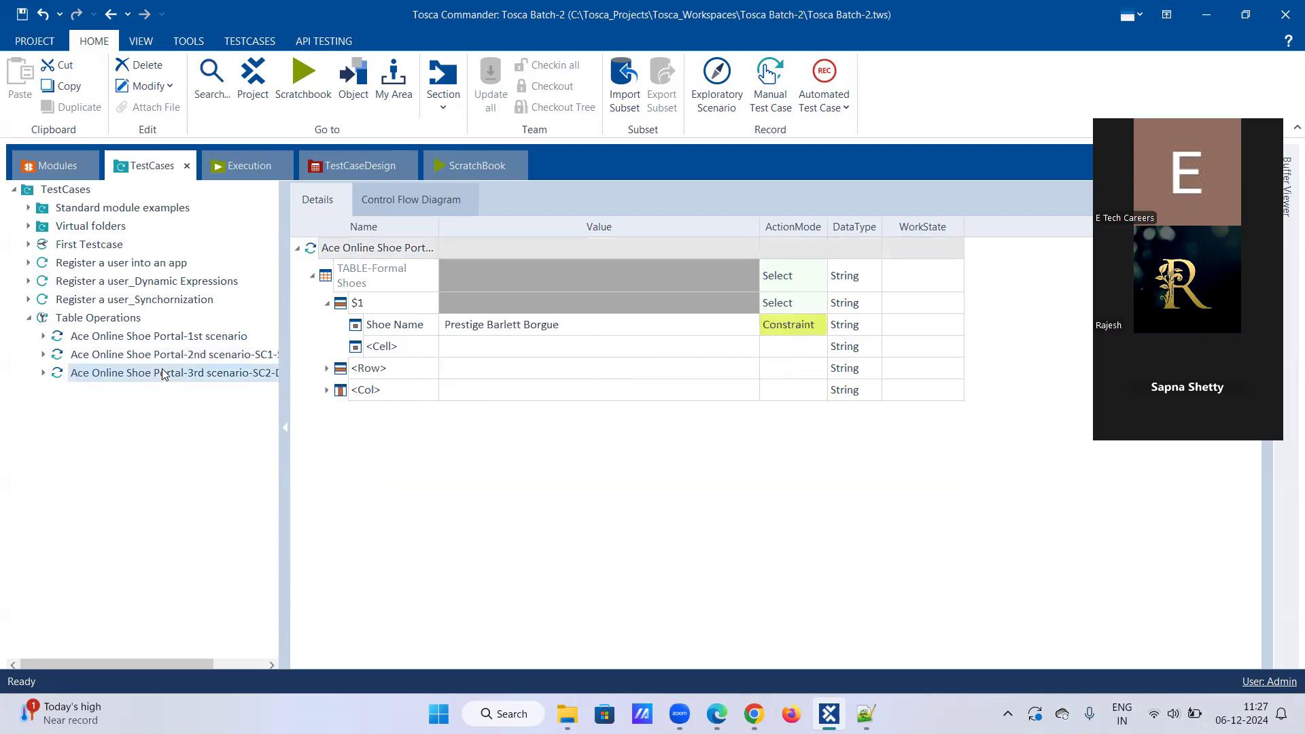
{"action": "left_click", "coordinate": [170, 356]}
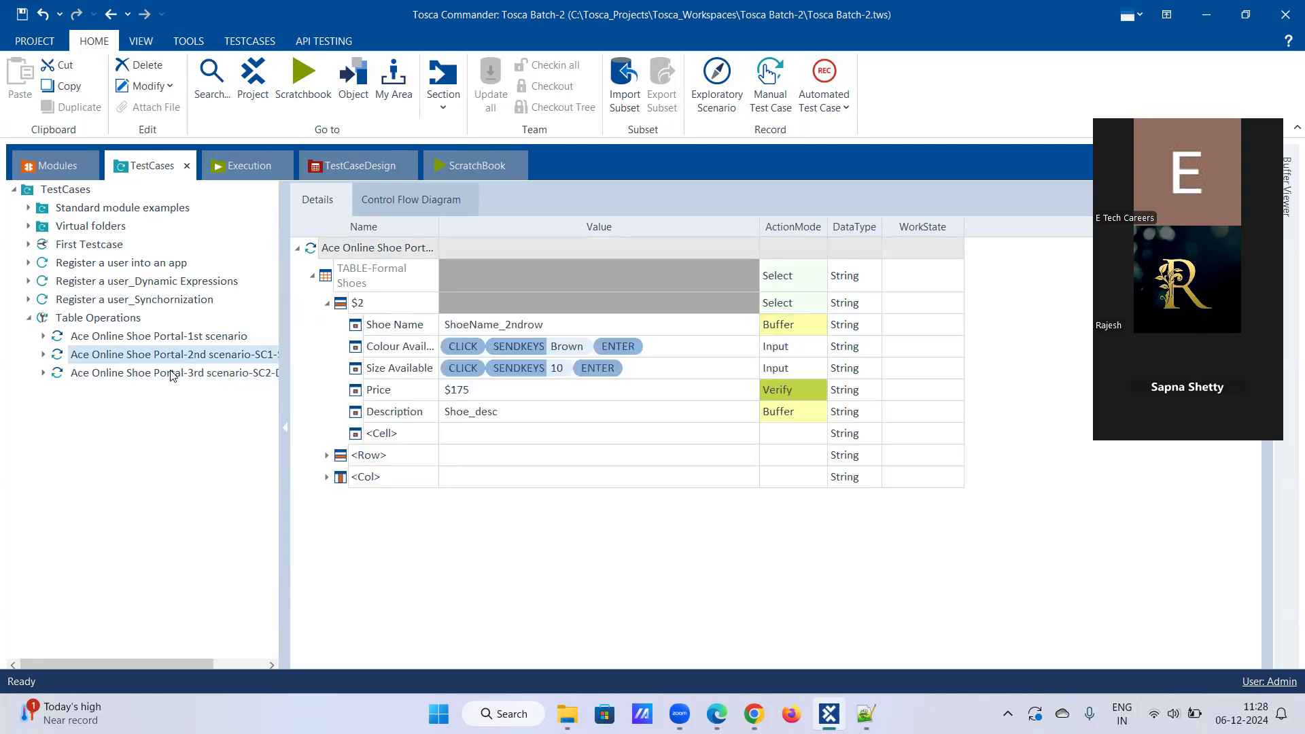
{"action": "left_click", "coordinate": [174, 373]}
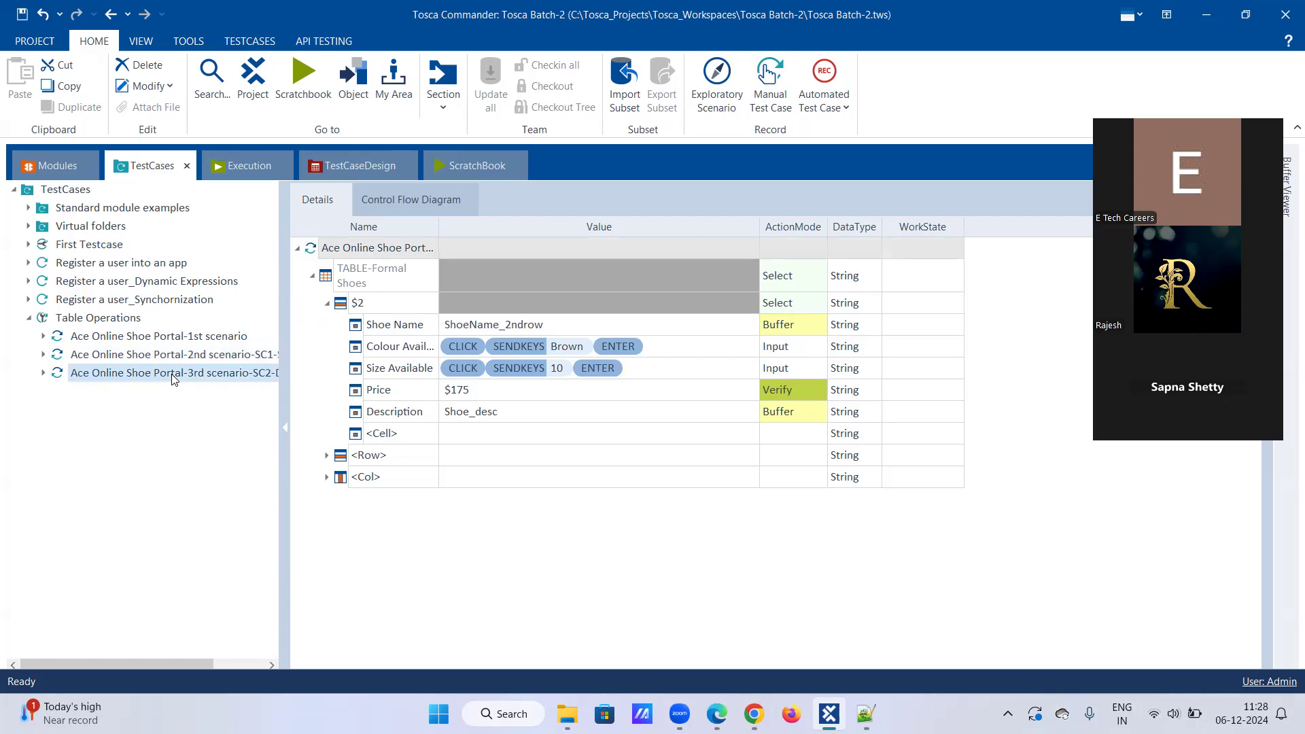
{"action": "left_click", "coordinate": [381, 302]}
{"action": "key", "text": "BackSpace"}
{"action": "type", "text": "2"}
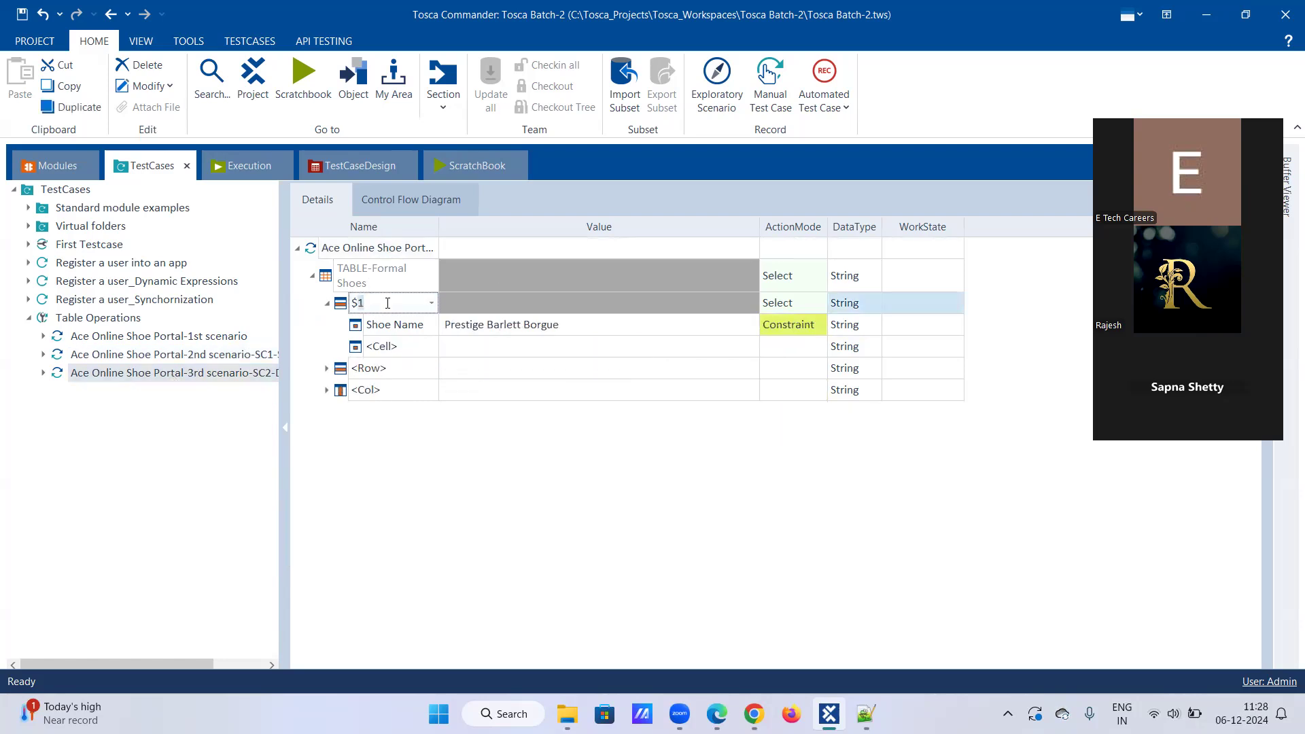
{"action": "key", "text": "Down"}
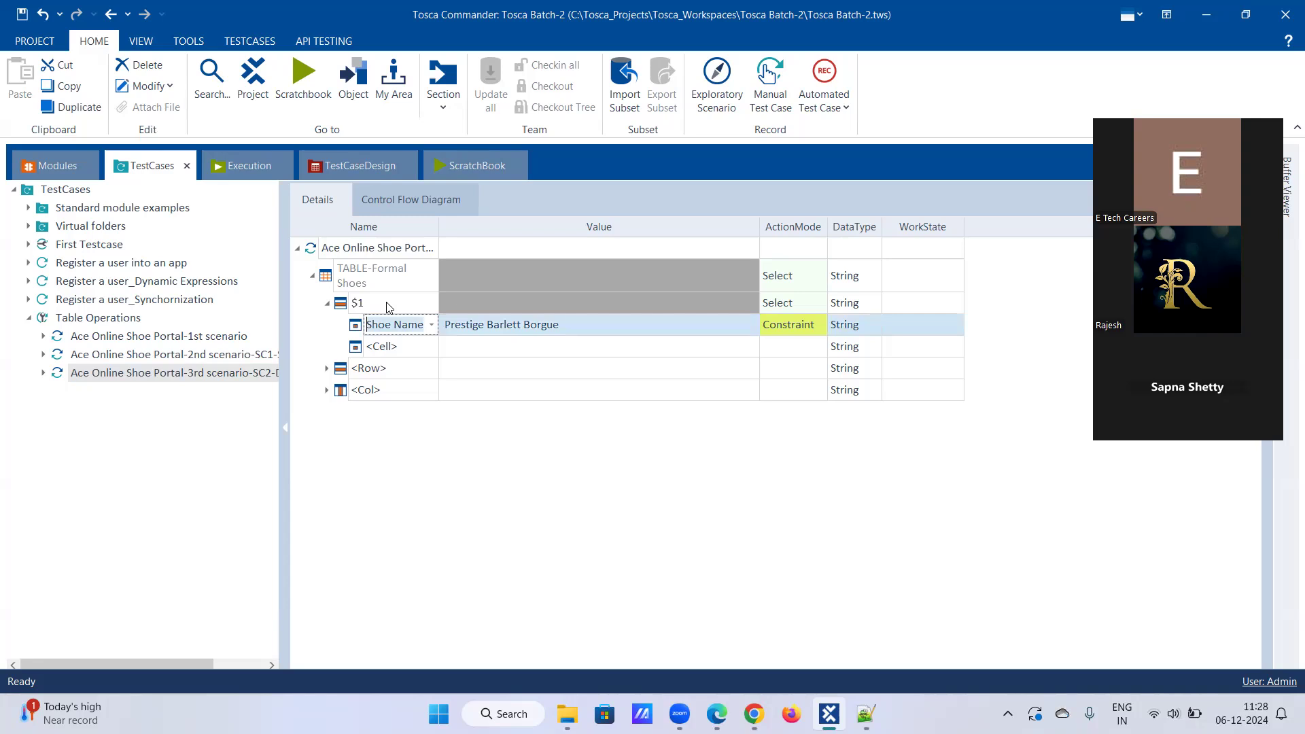
{"action": "left_click", "coordinate": [425, 347]}
{"action": "left_click", "coordinate": [462, 345]}
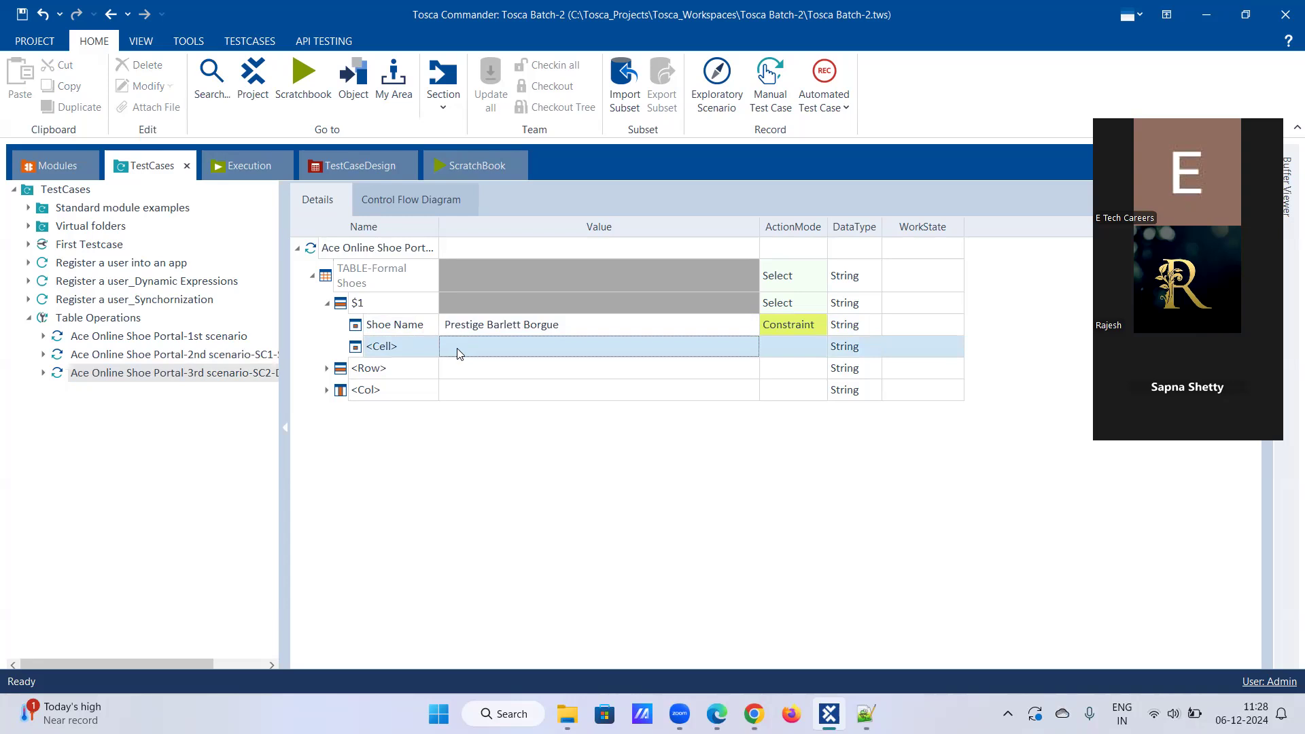
{"action": "left_click", "coordinate": [484, 355]}
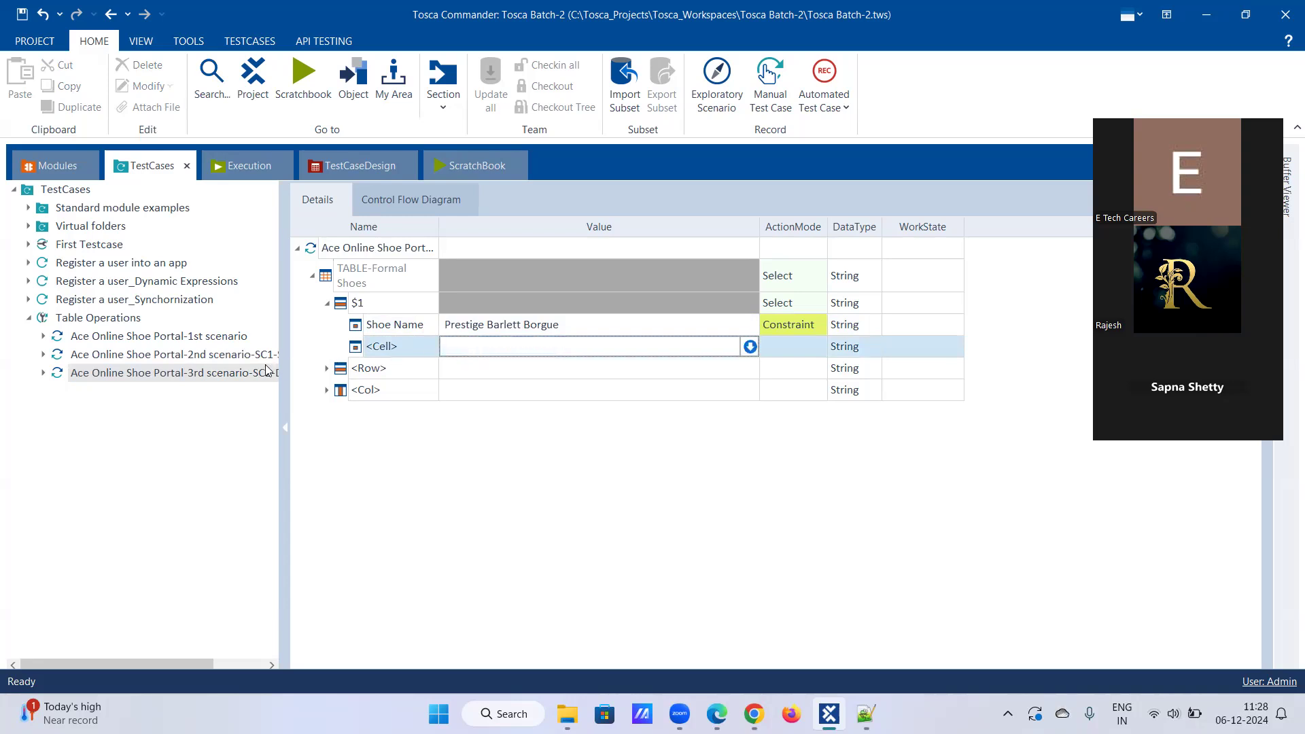
{"action": "left_click", "coordinate": [464, 426]}
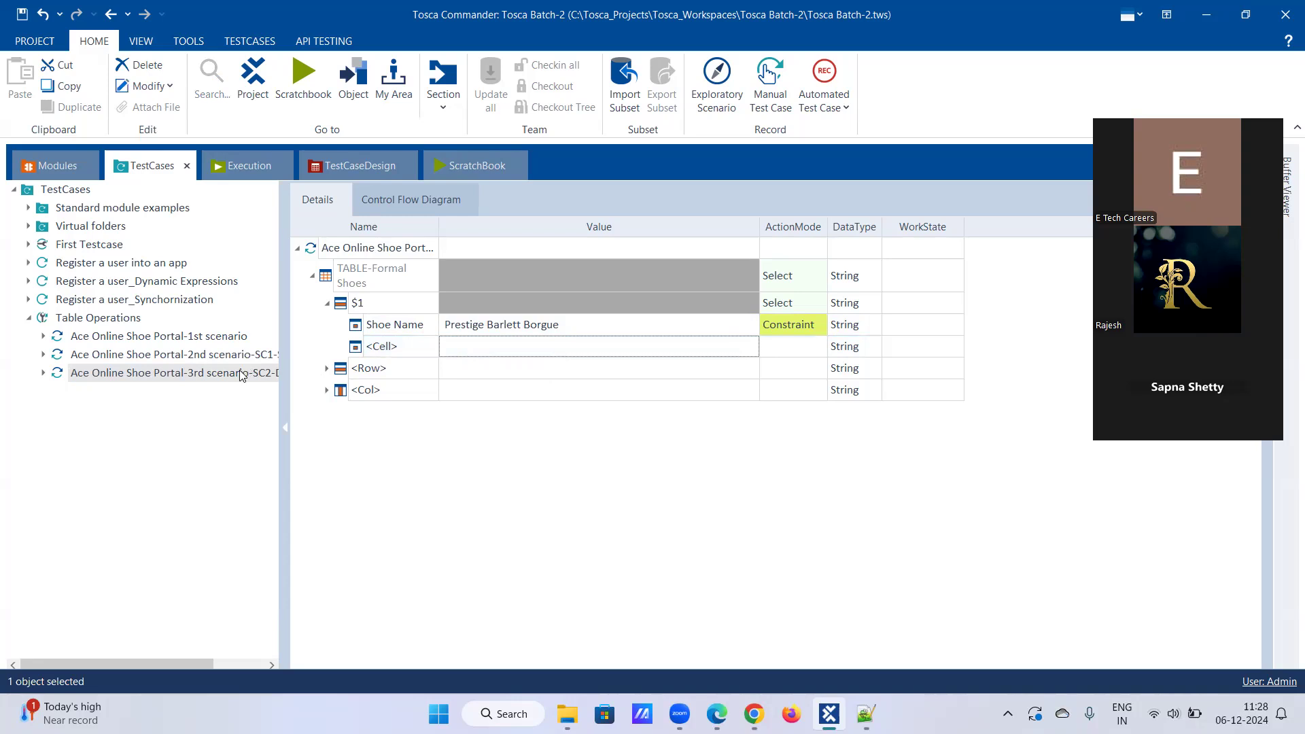
{"action": "left_click", "coordinate": [479, 390]}
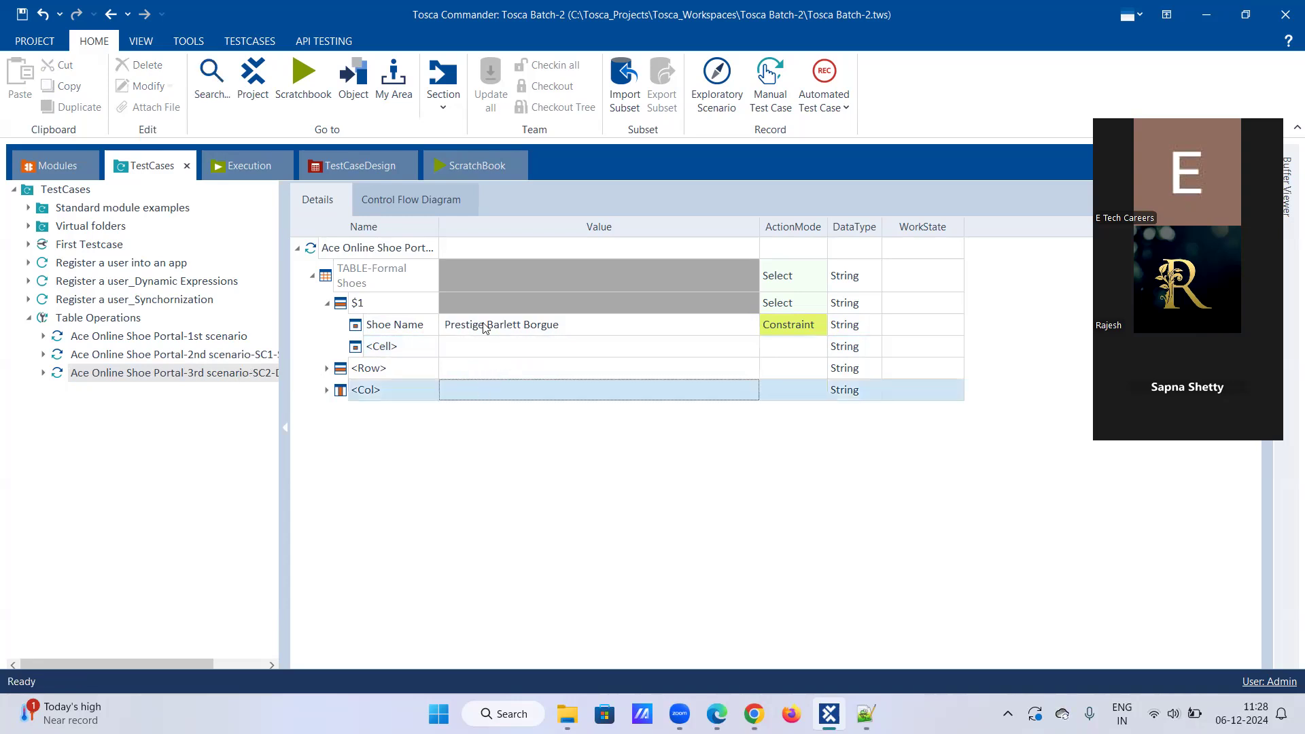
{"action": "left_click", "coordinate": [473, 429]}
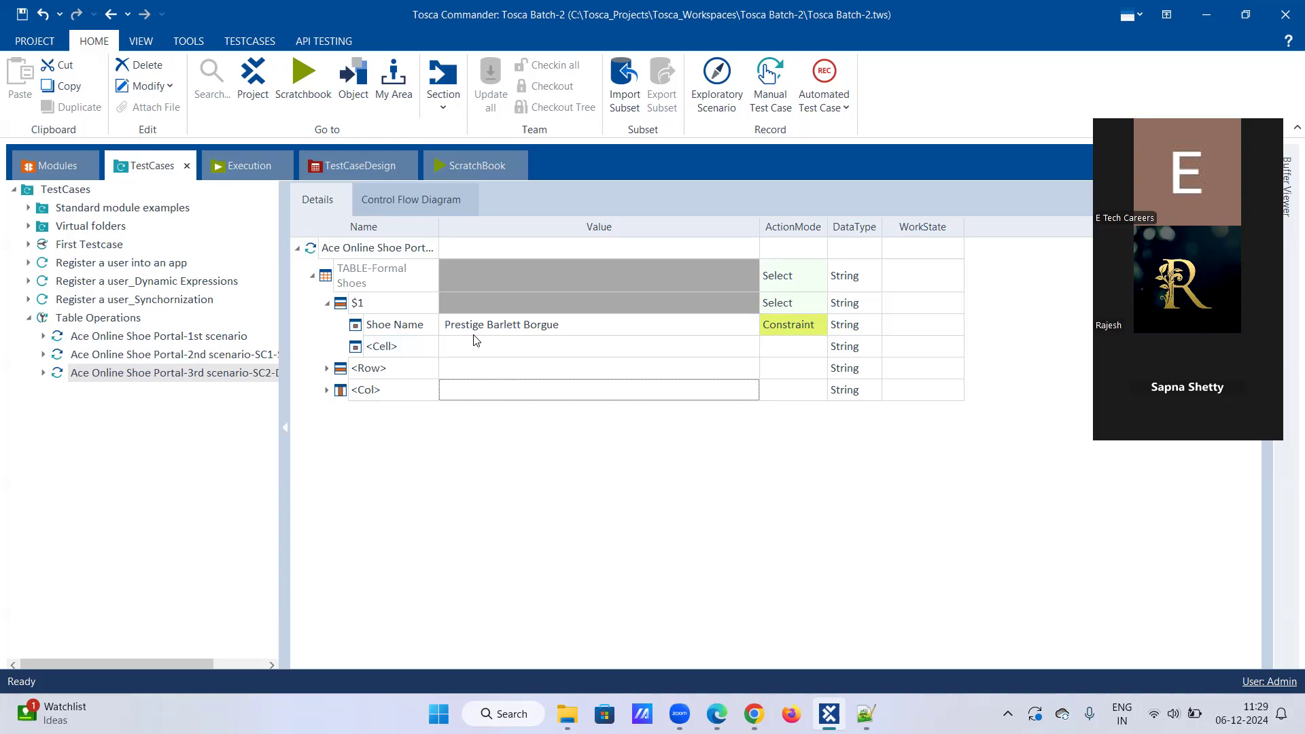
Step: Review the Prestige Barlett Borgue row in the shoe table in Chrome, and return to Tosca Commander
{"action": "left_click", "coordinate": [754, 713]}
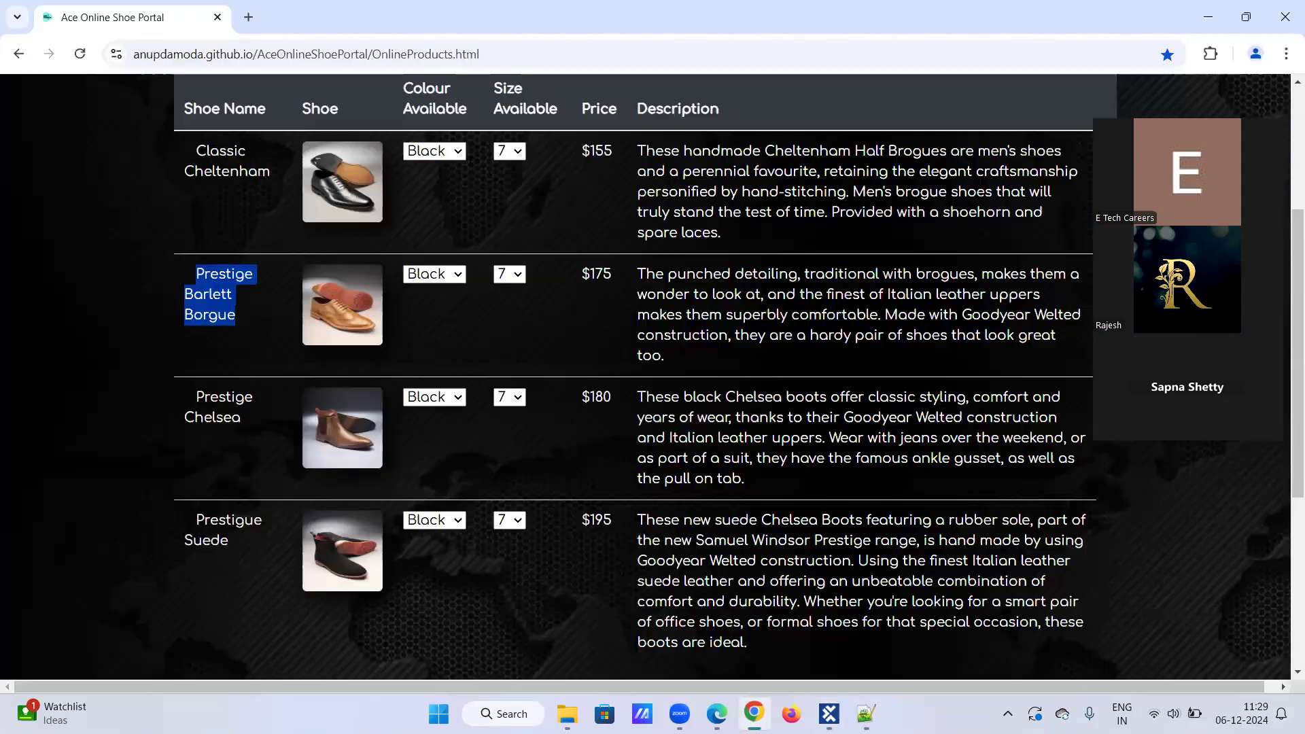
{"action": "left_click", "coordinate": [269, 302]}
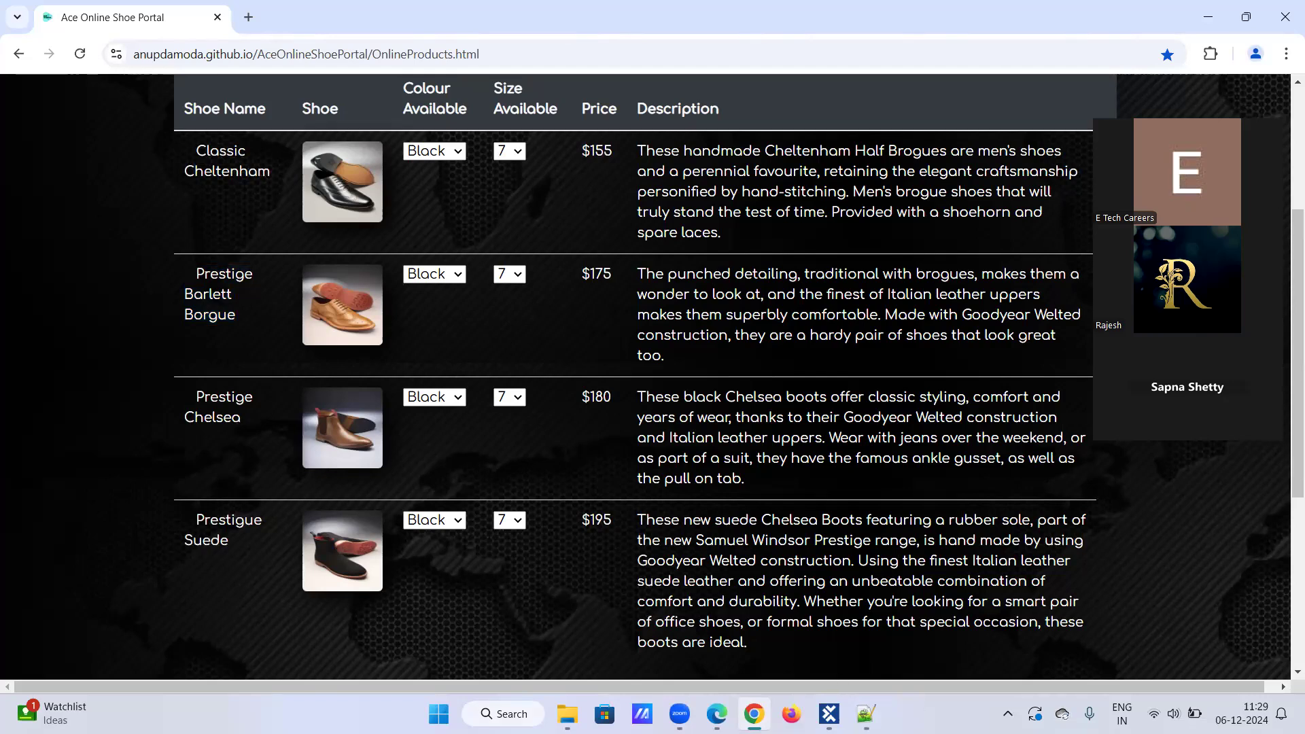
{"action": "key", "text": "alt+Tab"}
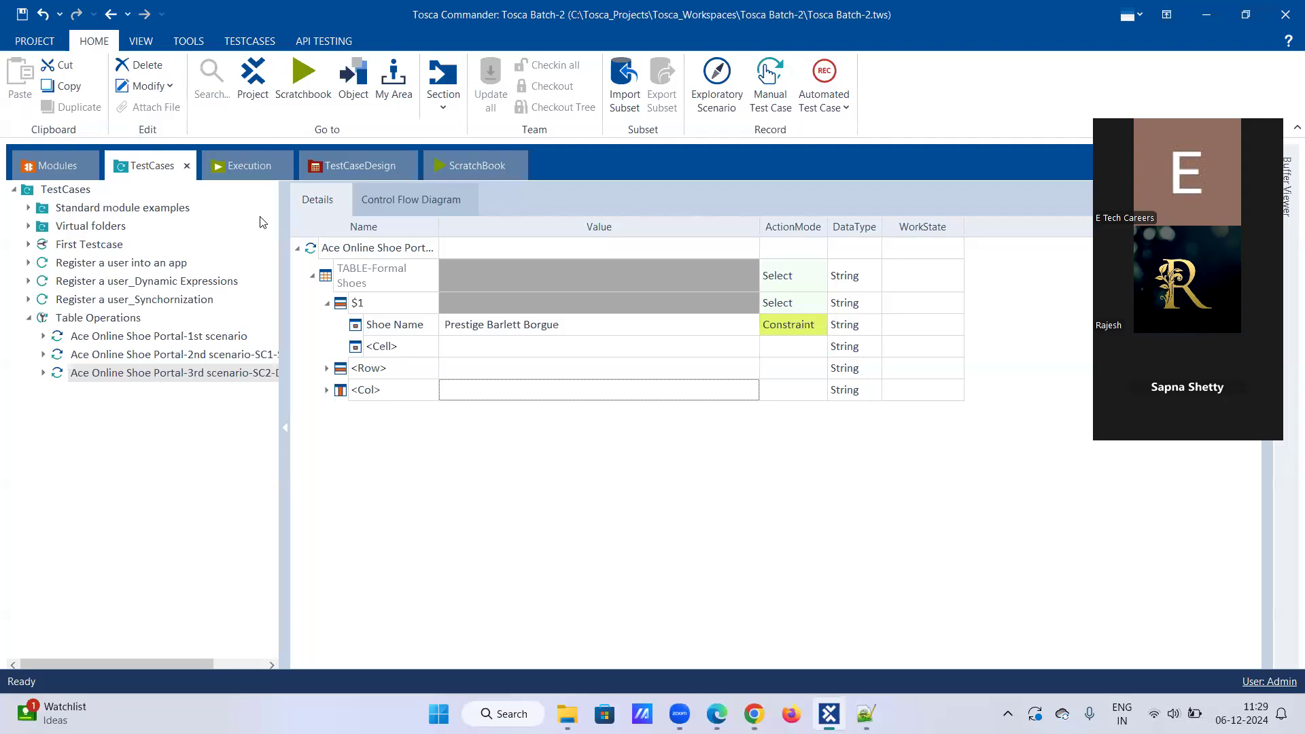
Step: Run the dynamic 3rd scenario test step in ScratchBook and expand its results down to the $1 row
{"action": "right_click", "coordinate": [236, 377]}
{"action": "left_click", "coordinate": [275, 451]}
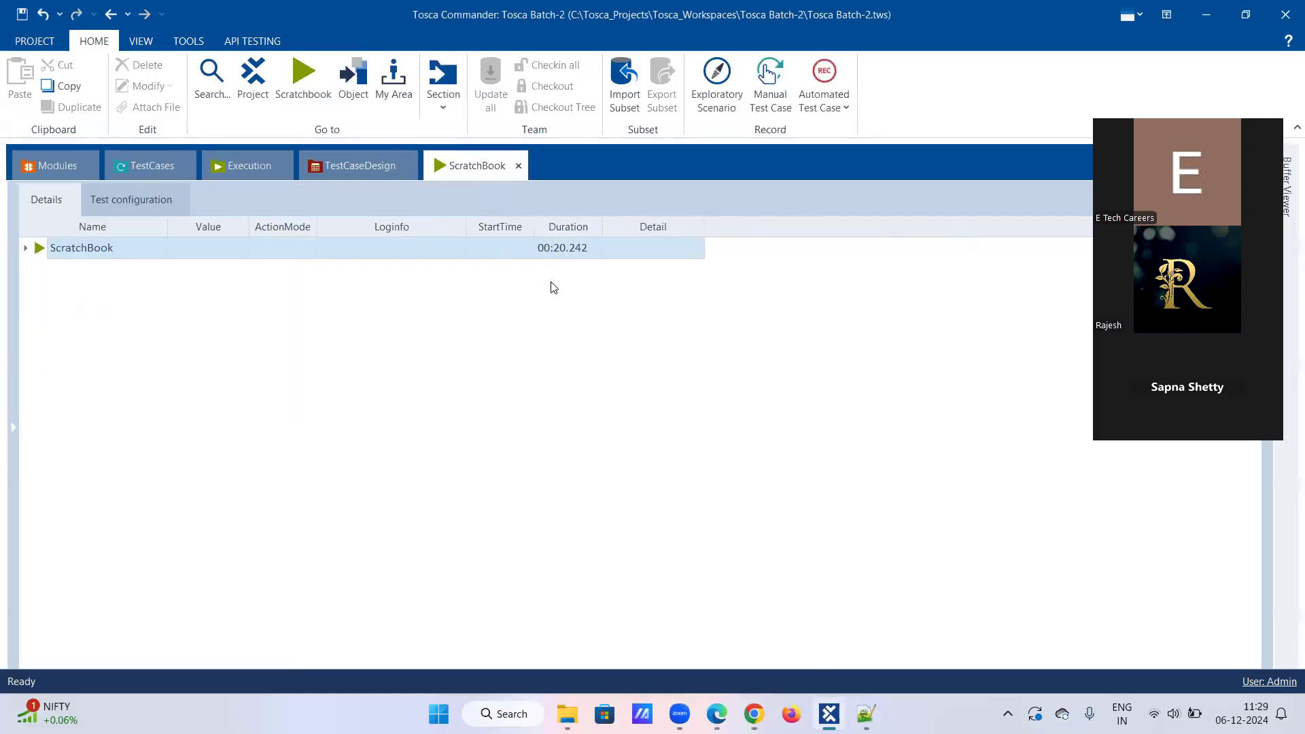
{"action": "right_click", "coordinate": [439, 253]}
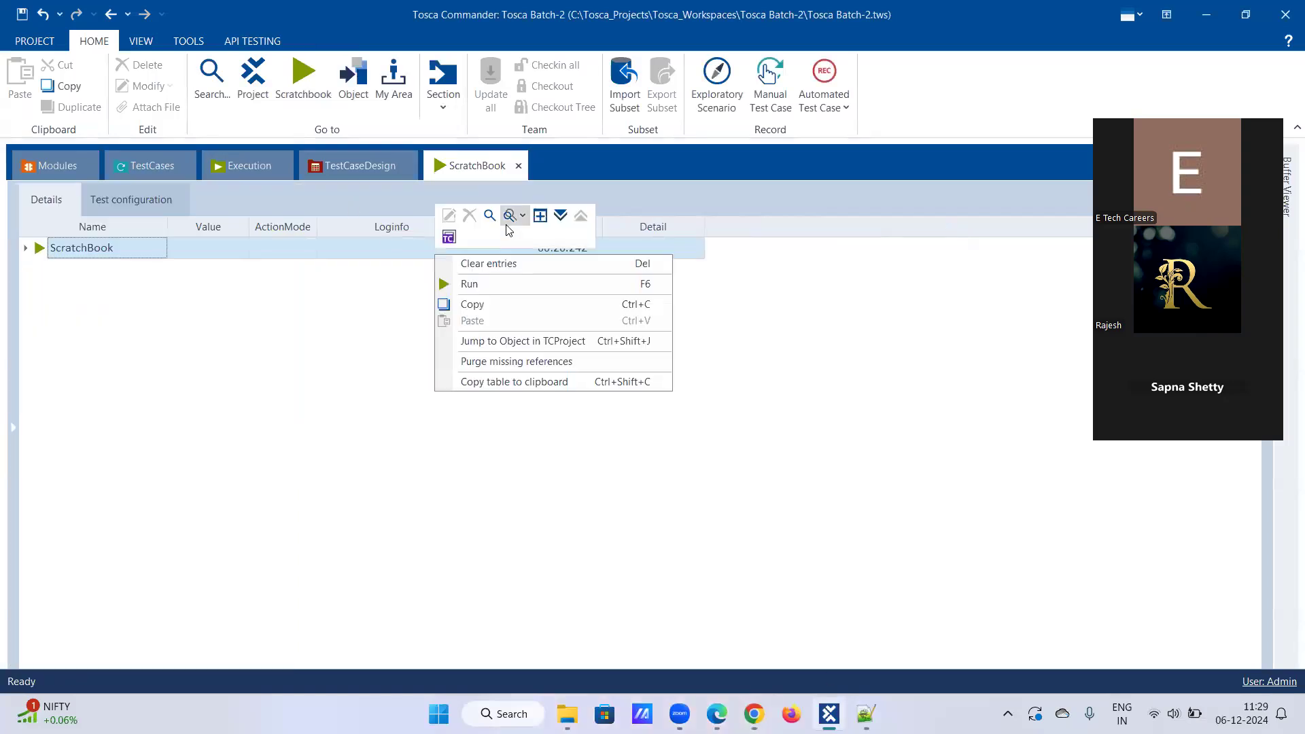
{"action": "left_click", "coordinate": [560, 216]}
{"action": "left_click", "coordinate": [452, 313]}
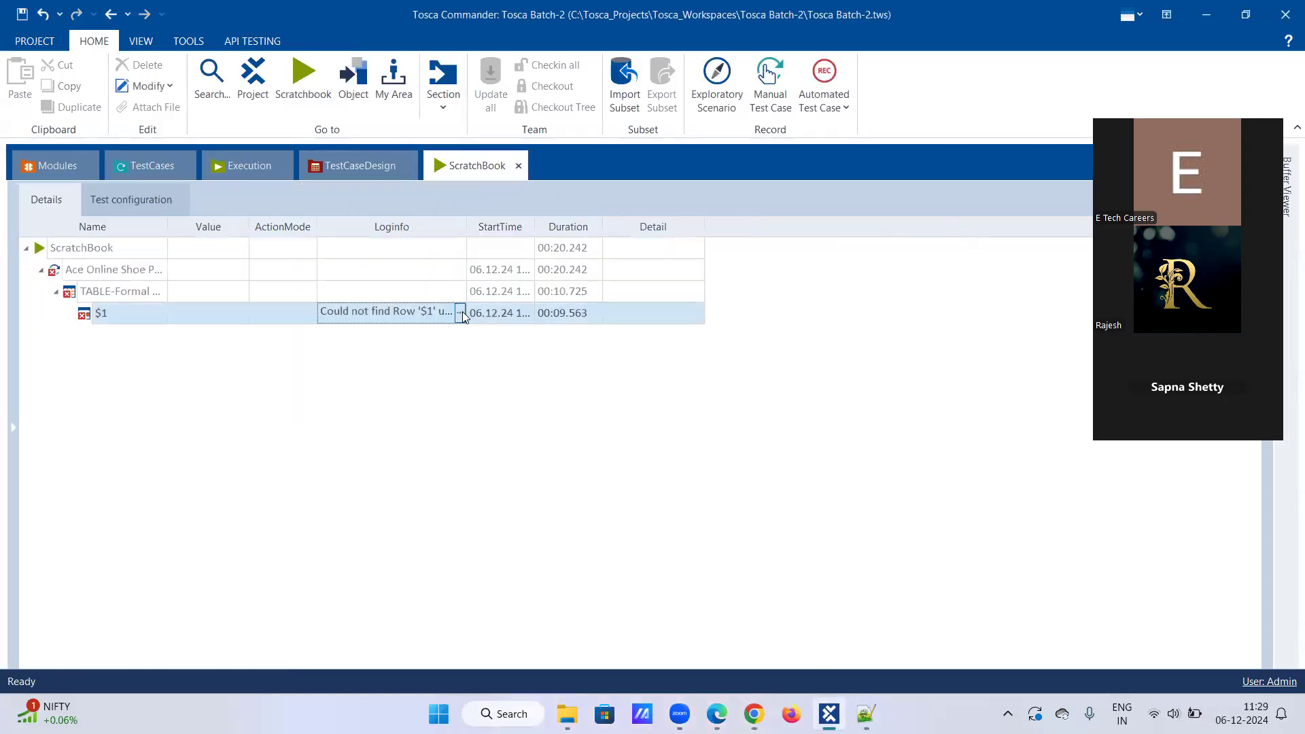
Step: Read the full log info of the $1 row result and check the shoe table in Chrome
{"action": "left_click", "coordinate": [461, 312]}
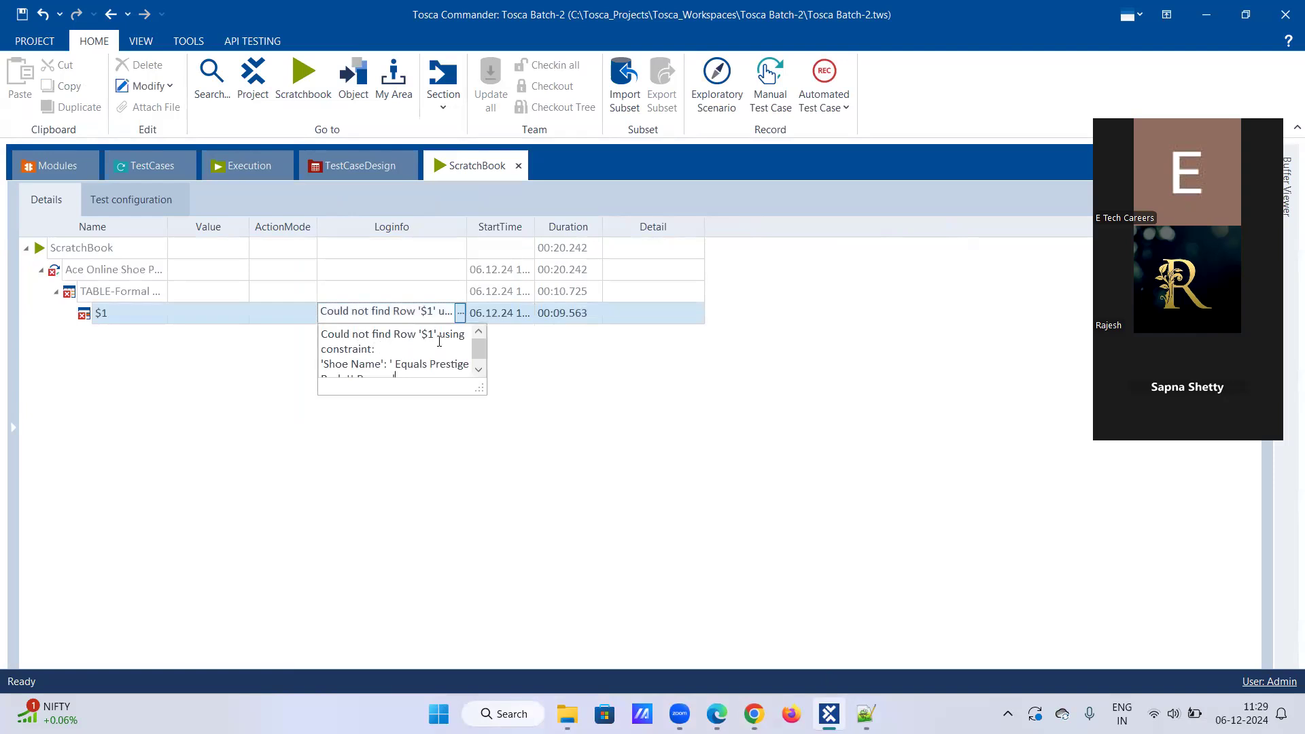
{"action": "scroll", "coordinate": [481, 361], "scroll_direction": "down", "scroll_amount": 1}
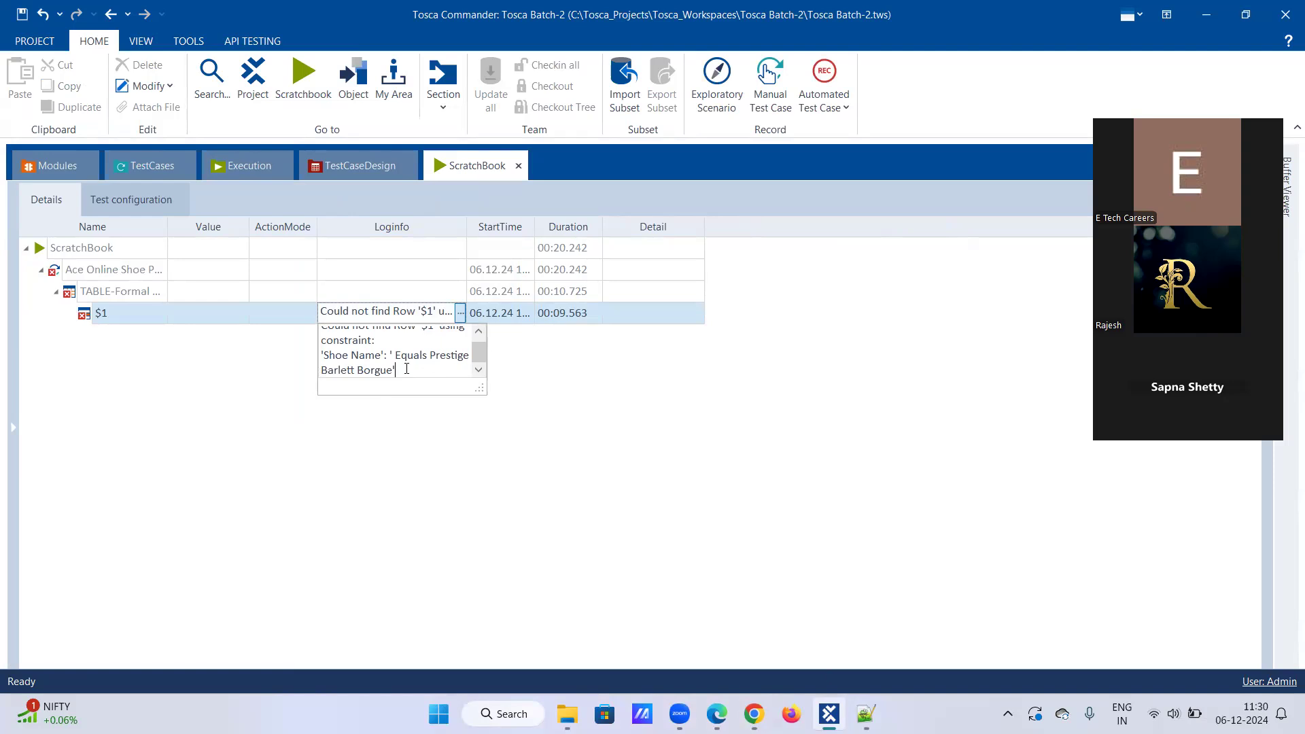
{"action": "scroll", "coordinate": [406, 368], "scroll_direction": "up", "scroll_amount": 1}
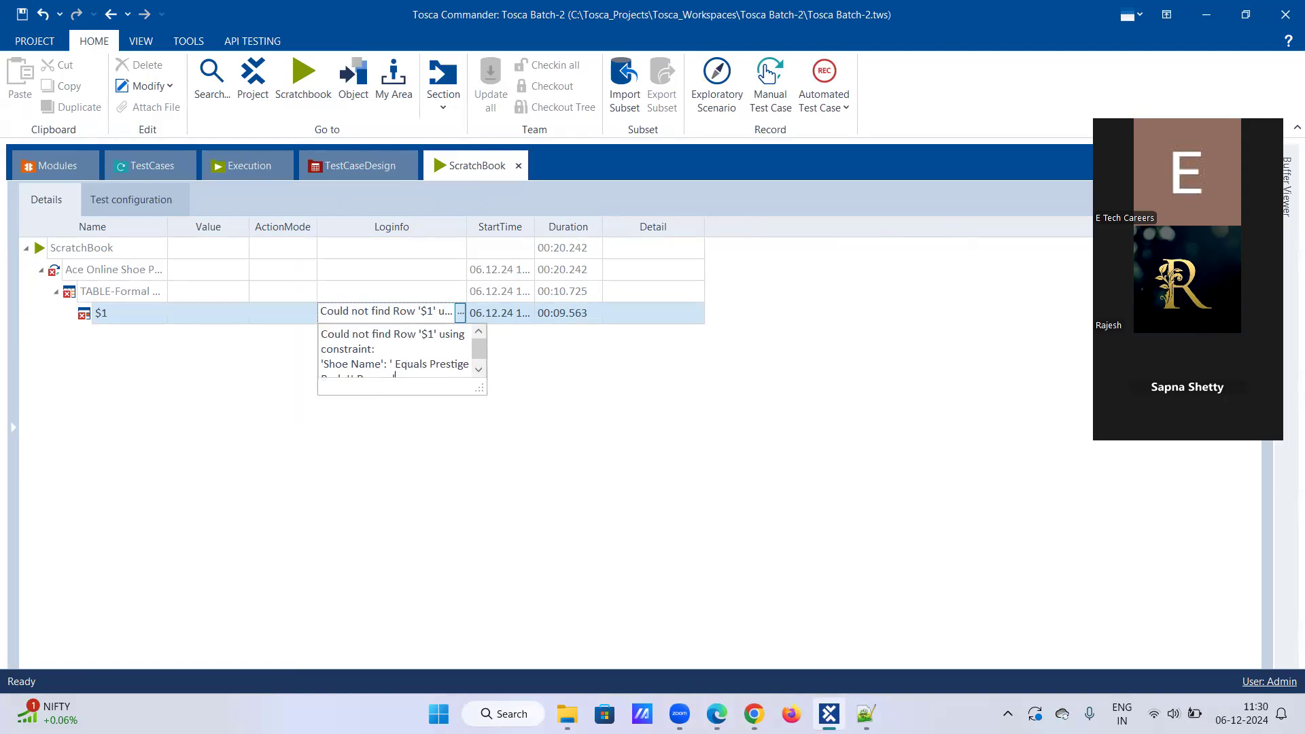
{"action": "left_click", "coordinate": [753, 713]}
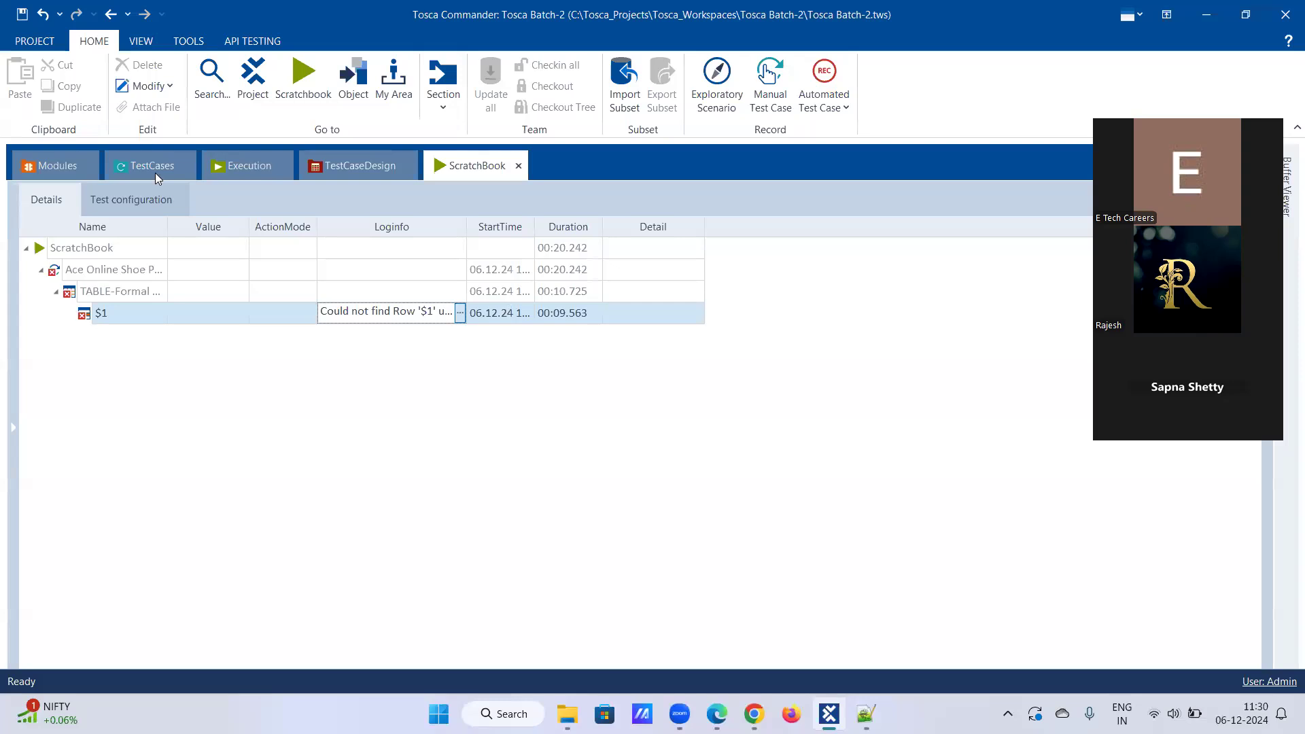
Step: In the 3rd scenario test step in Tosca Commander, rename the row under TABLE-Formal Shoes to $2
{"action": "left_click", "coordinate": [155, 173]}
{"action": "left_click", "coordinate": [382, 286]}
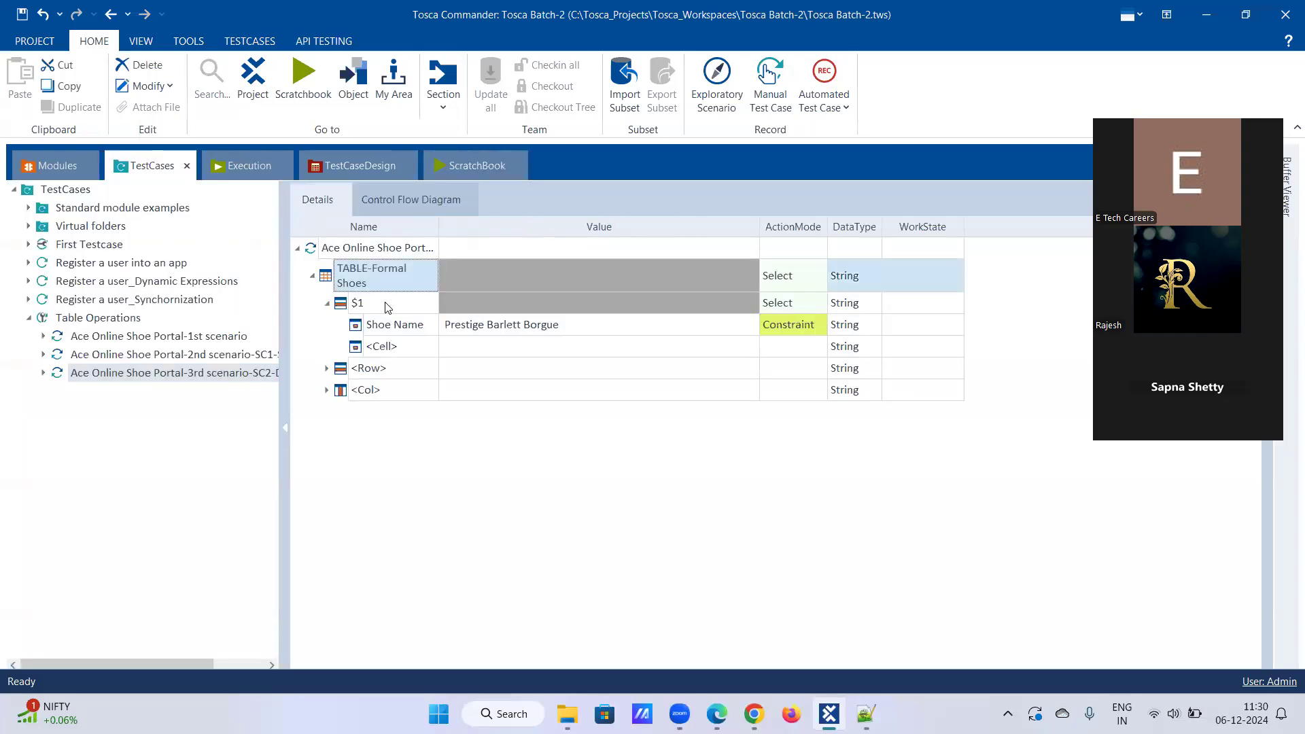
{"action": "left_click", "coordinate": [391, 306]}
{"action": "left_click", "coordinate": [393, 303]}
{"action": "key", "text": "BackSpace"}
{"action": "type", "text": "2"}
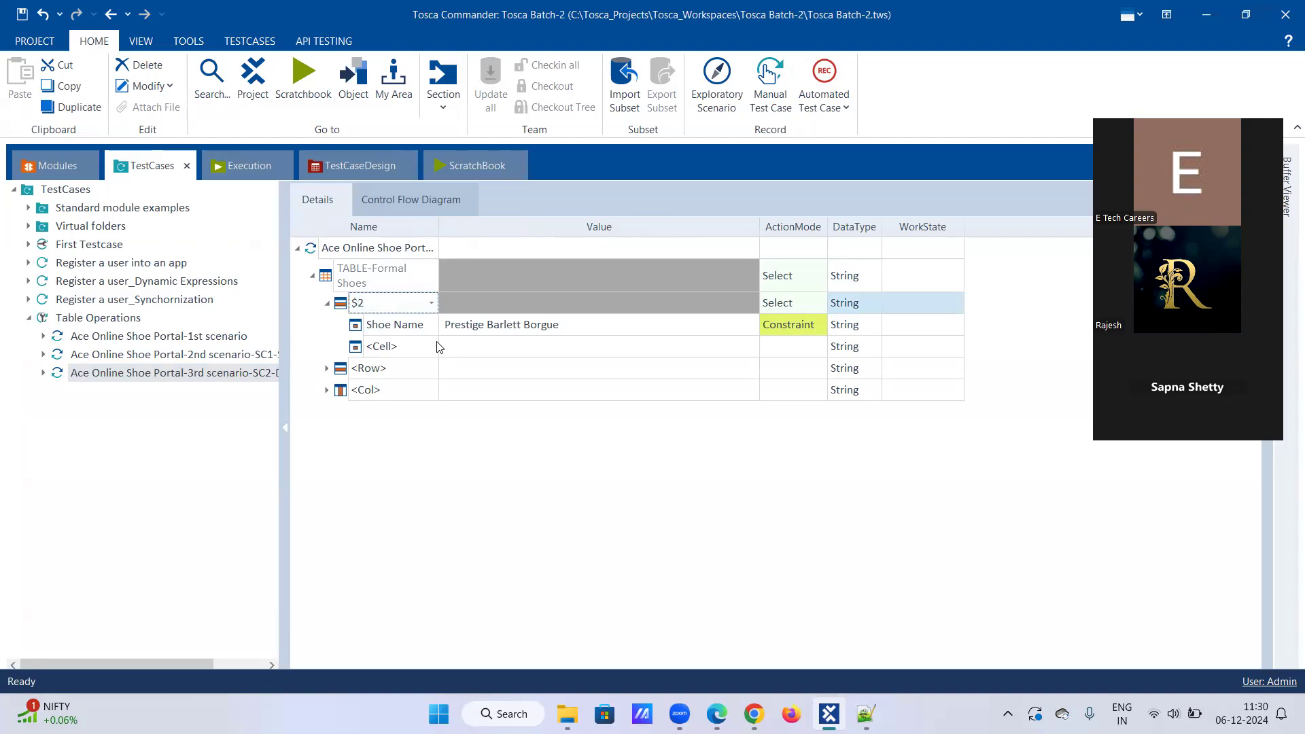
{"action": "key", "text": "Return"}
{"action": "left_click", "coordinate": [438, 349]}
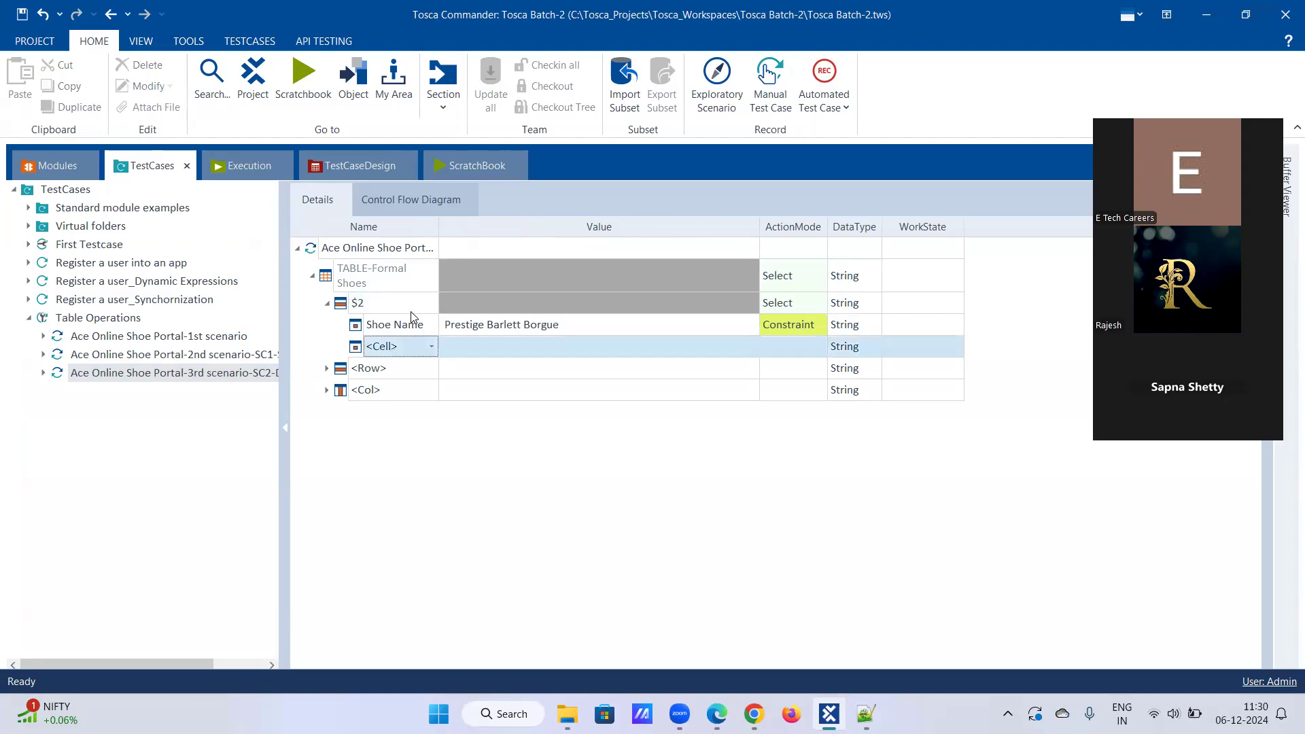
Step: Run the 3rd scenario test step in ScratchBook with row $2 and expand its results to inspect the row
{"action": "right_click", "coordinate": [203, 371]}
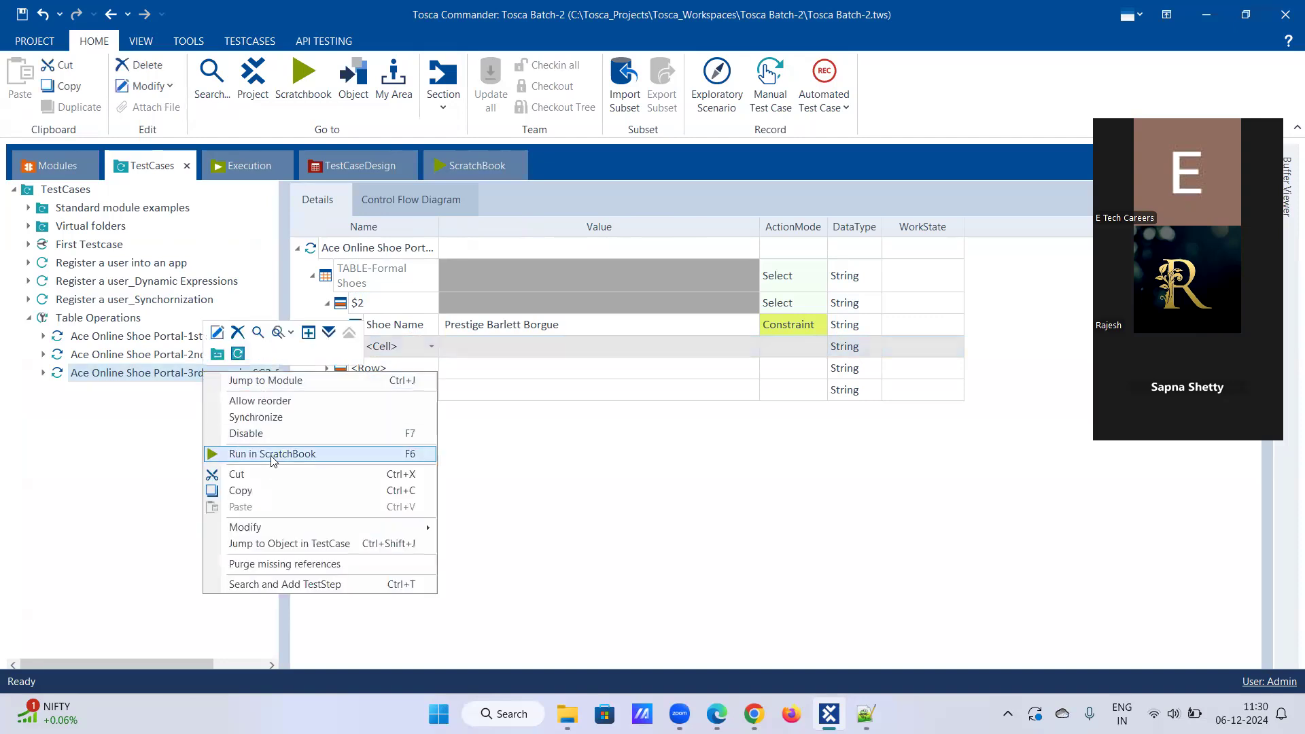
{"action": "left_click", "coordinate": [272, 454]}
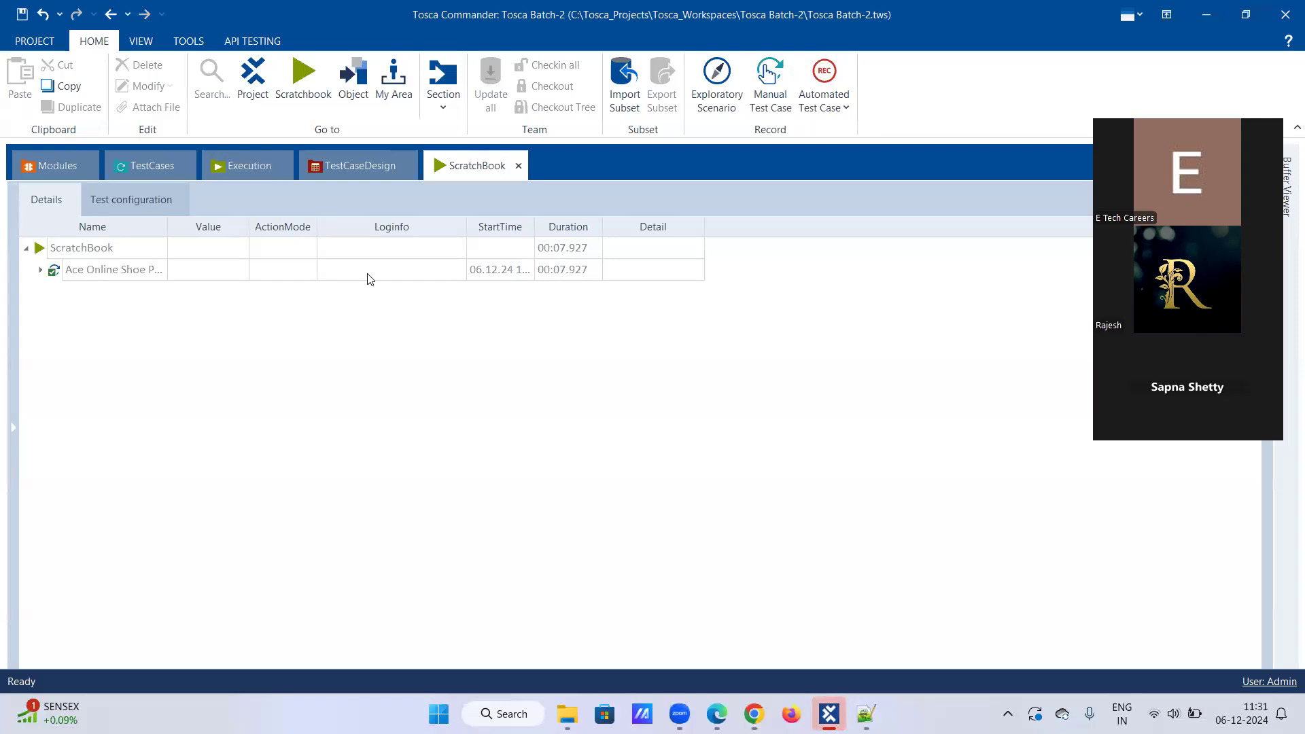
{"action": "right_click", "coordinate": [368, 275]}
{"action": "left_click", "coordinate": [492, 238]}
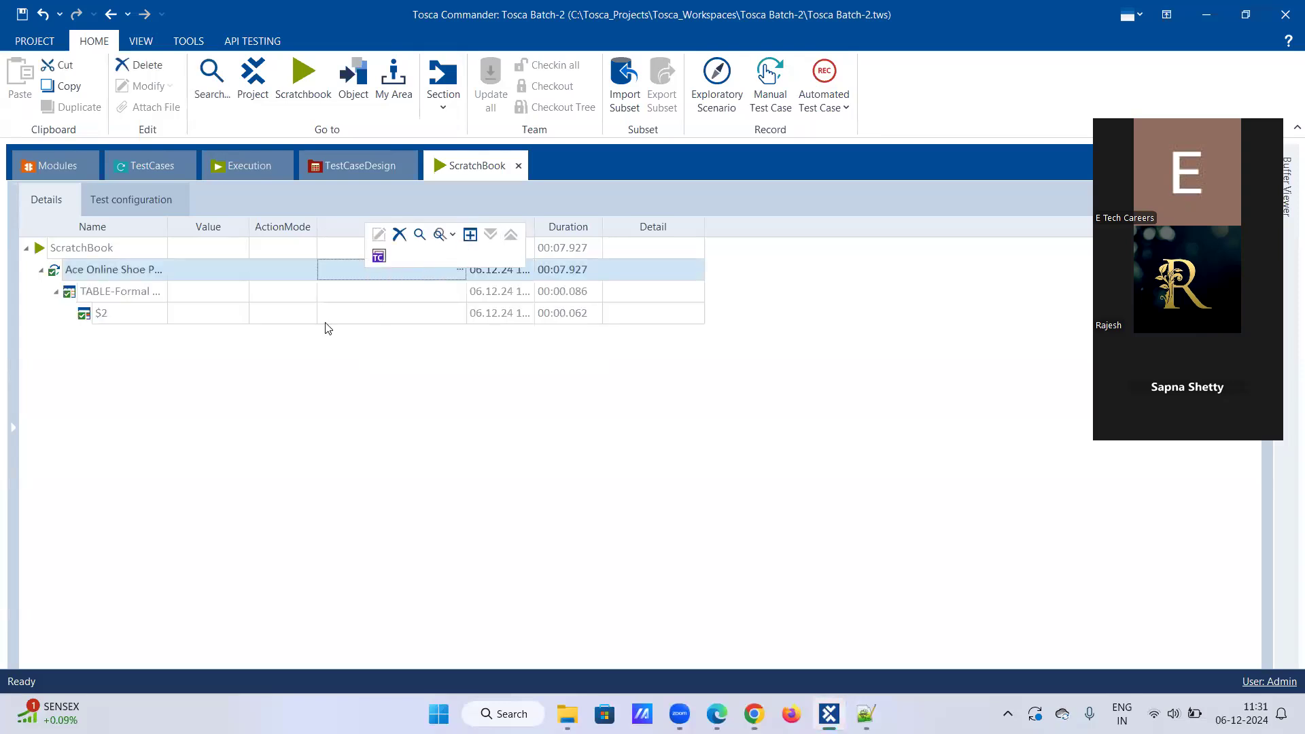
{"action": "left_click", "coordinate": [102, 314]}
{"action": "left_click", "coordinate": [245, 316]}
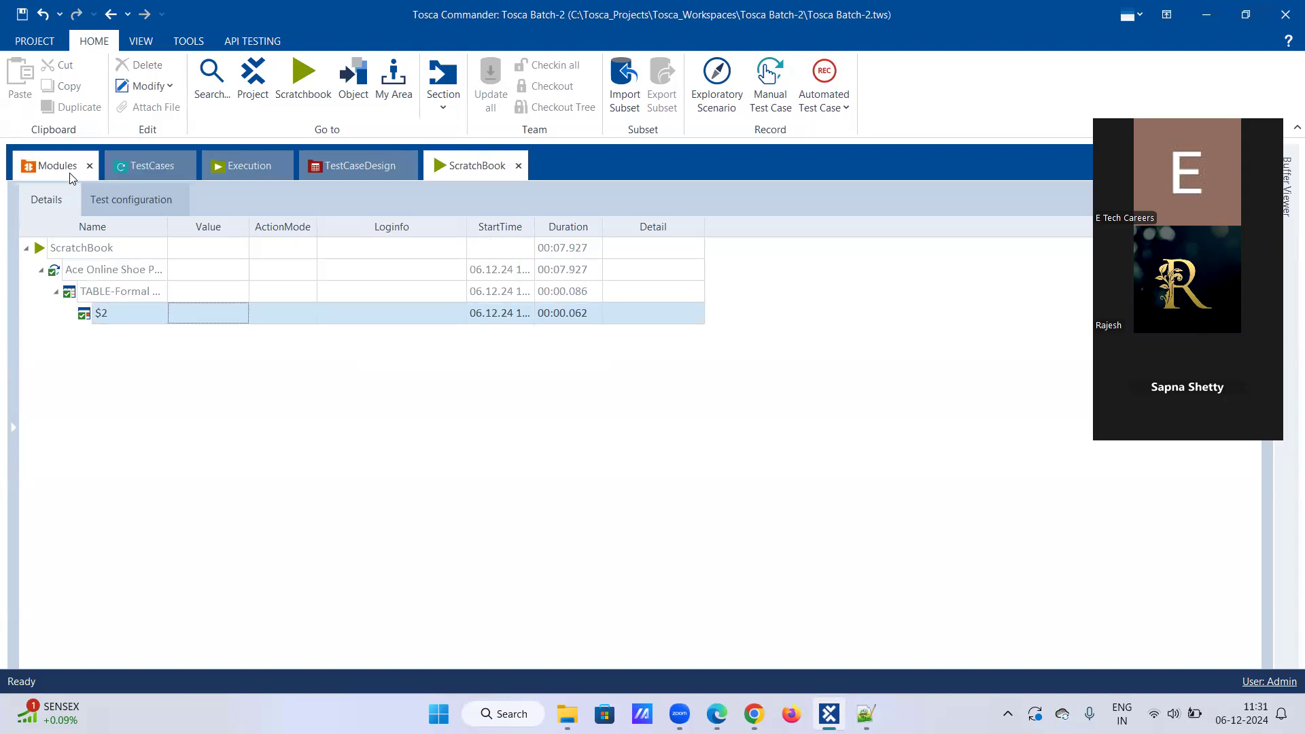
Step: Rename the 3rd scenario's row under TABLE-Formal Shoes to $3
{"action": "left_click", "coordinate": [146, 165]}
{"action": "left_click", "coordinate": [375, 302]}
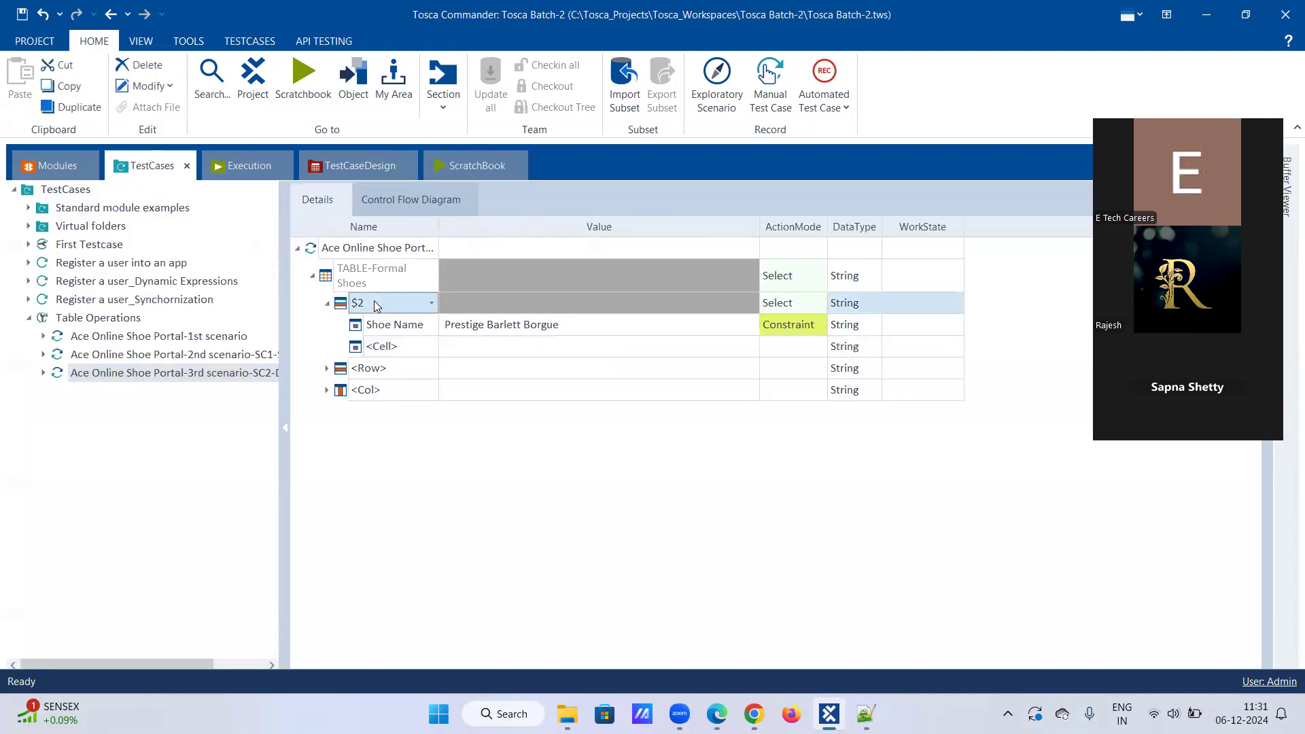
{"action": "left_click", "coordinate": [374, 303]}
{"action": "type", "text": "1"}
{"action": "key", "text": "BackSpace"}
{"action": "type", "text": "3"}
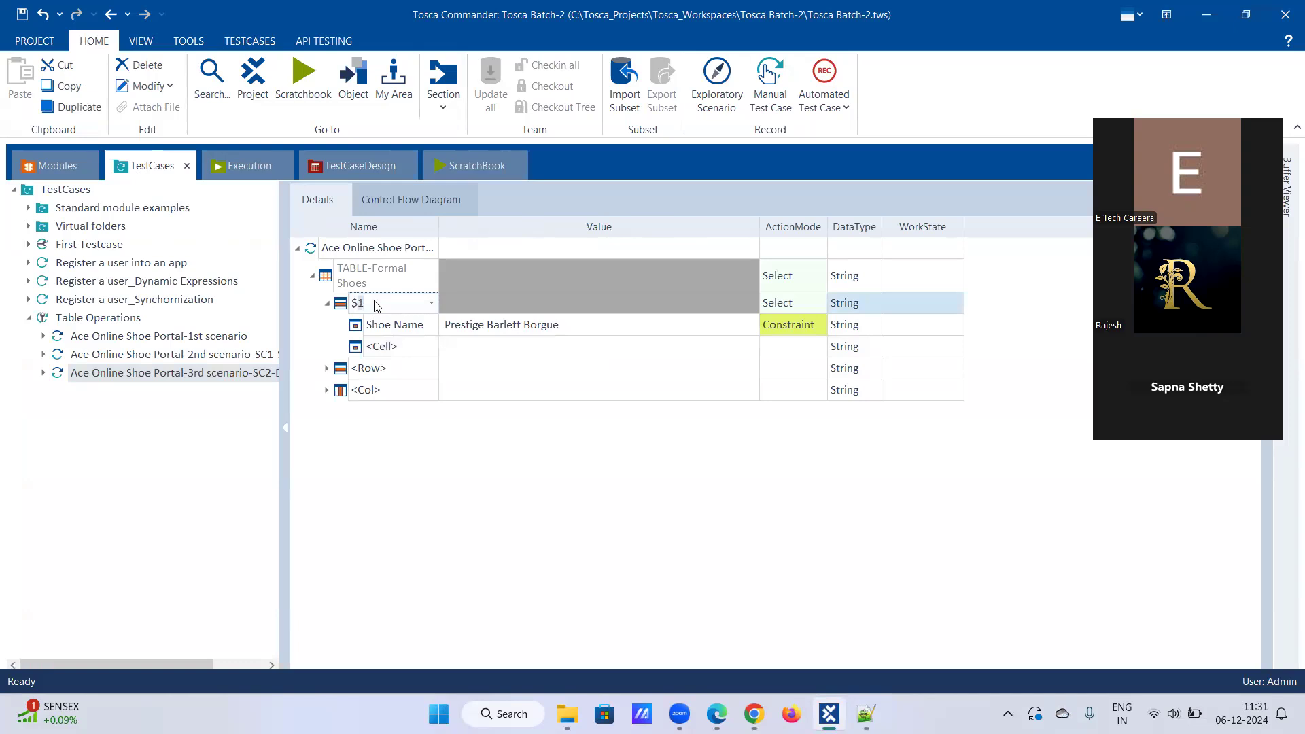
{"action": "key", "text": "Return"}
{"action": "left_click", "coordinate": [399, 397]}
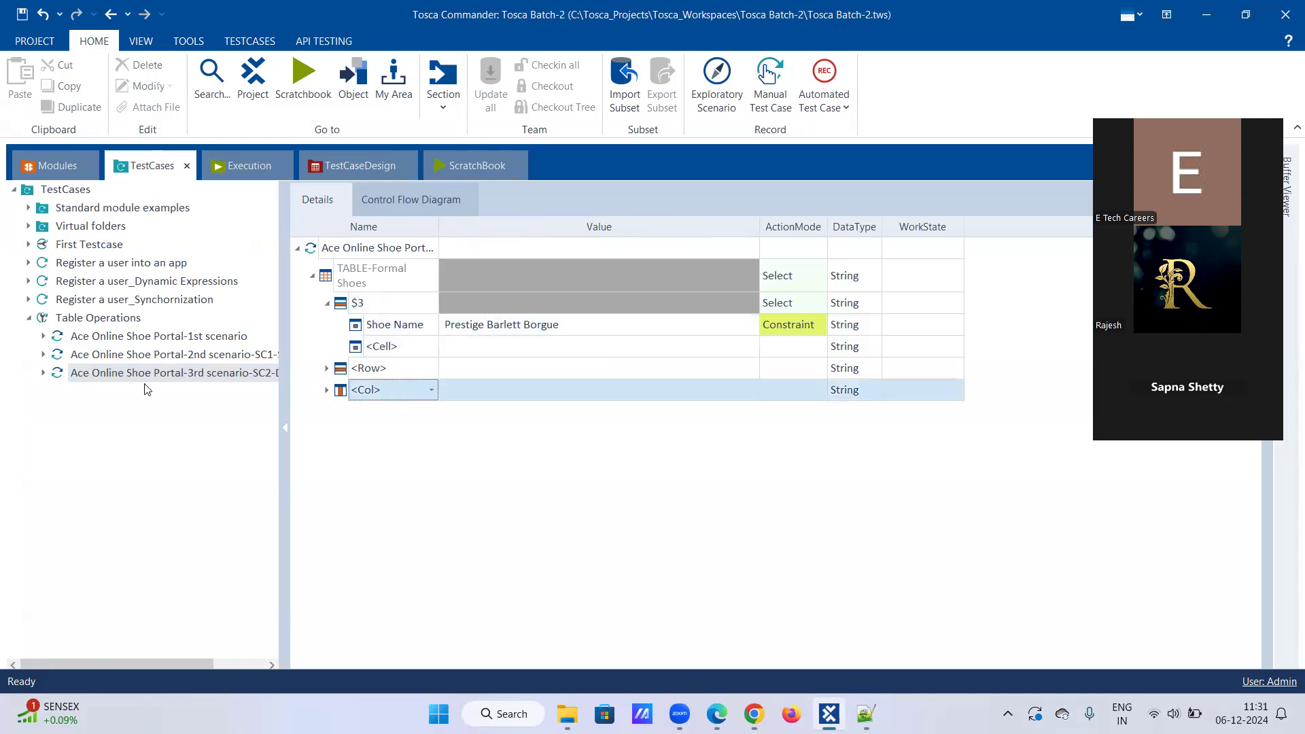
Step: Run the 3rd scenario test step in ScratchBook with row $3, expand its results and open the row's full log info
{"action": "right_click", "coordinate": [143, 373]}
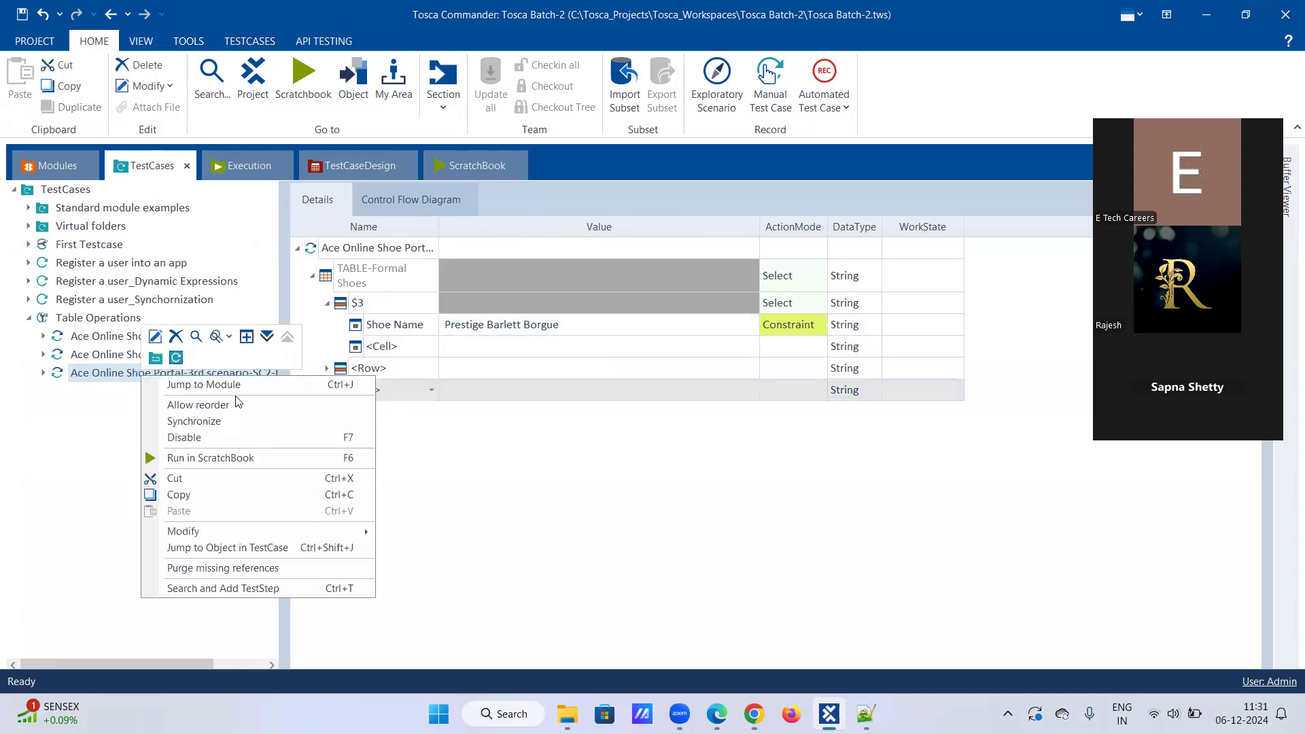
{"action": "left_click", "coordinate": [216, 457]}
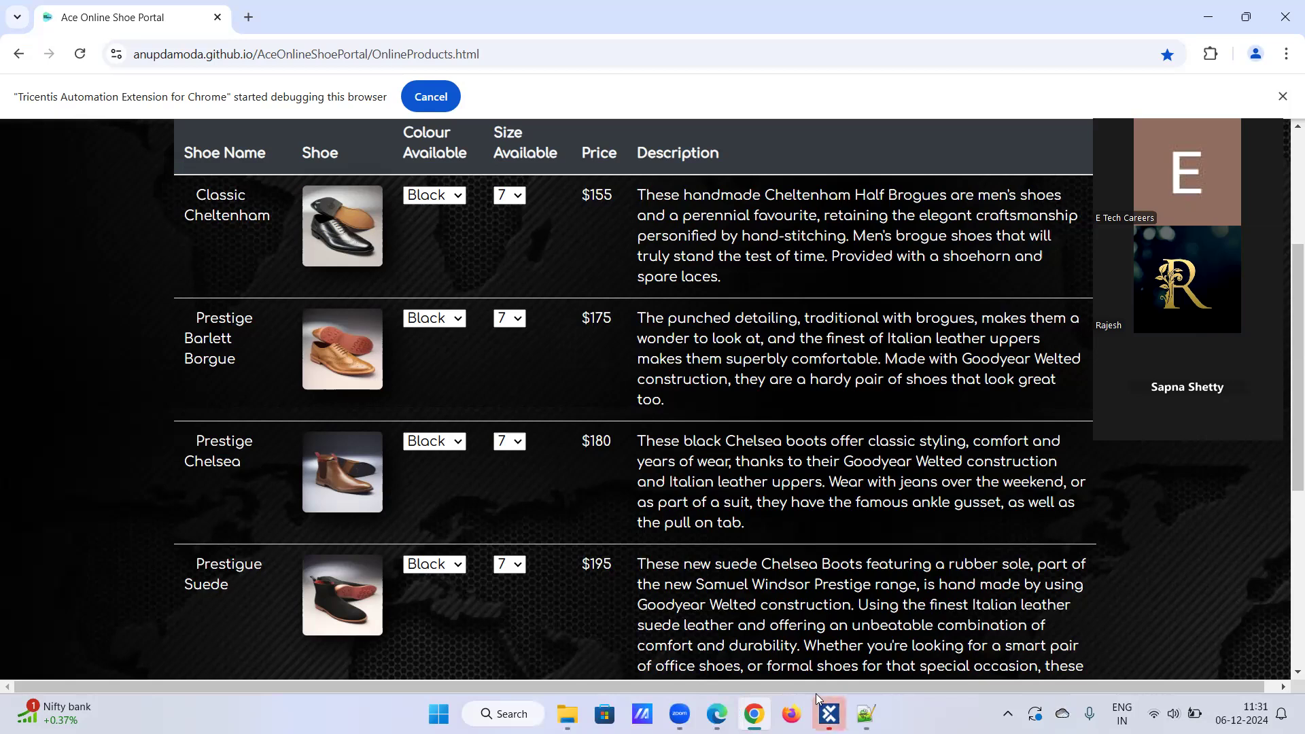
{"action": "key", "text": "alt+Tab"}
{"action": "right_click", "coordinate": [129, 269]}
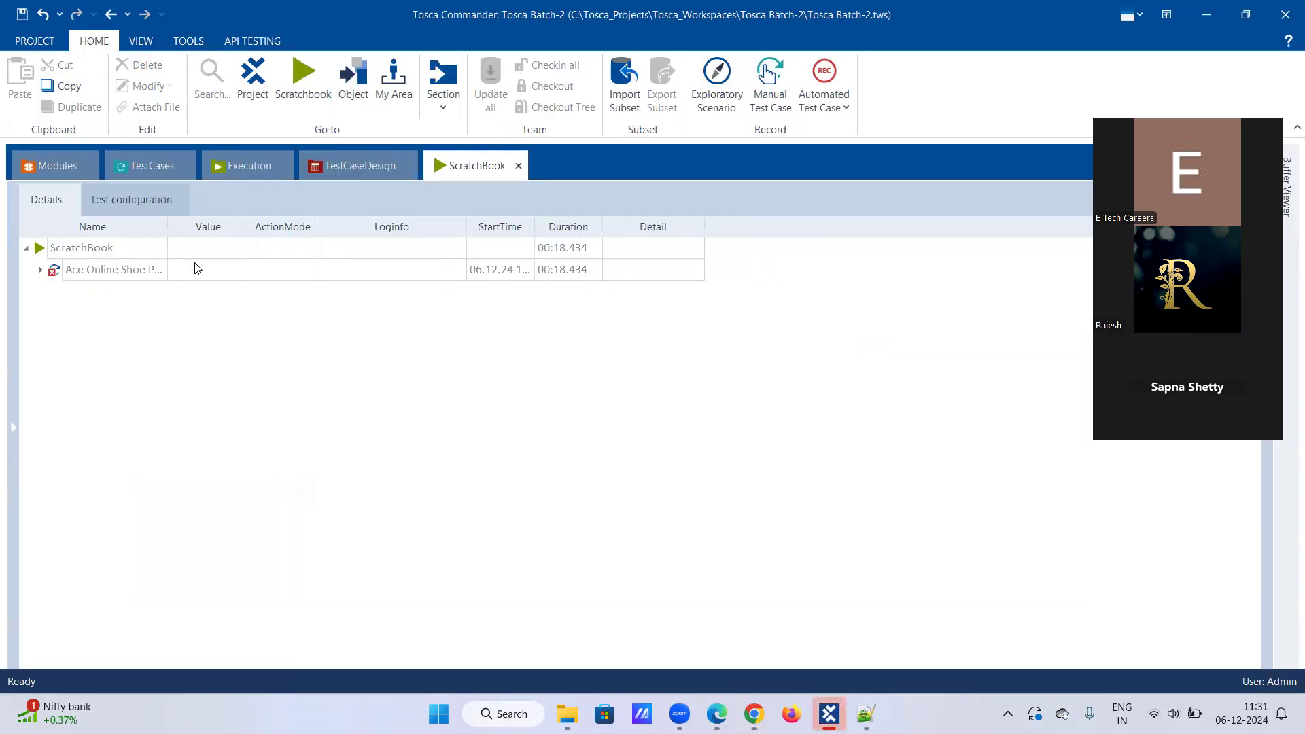
{"action": "left_click", "coordinate": [255, 233]}
{"action": "left_click", "coordinate": [458, 317]}
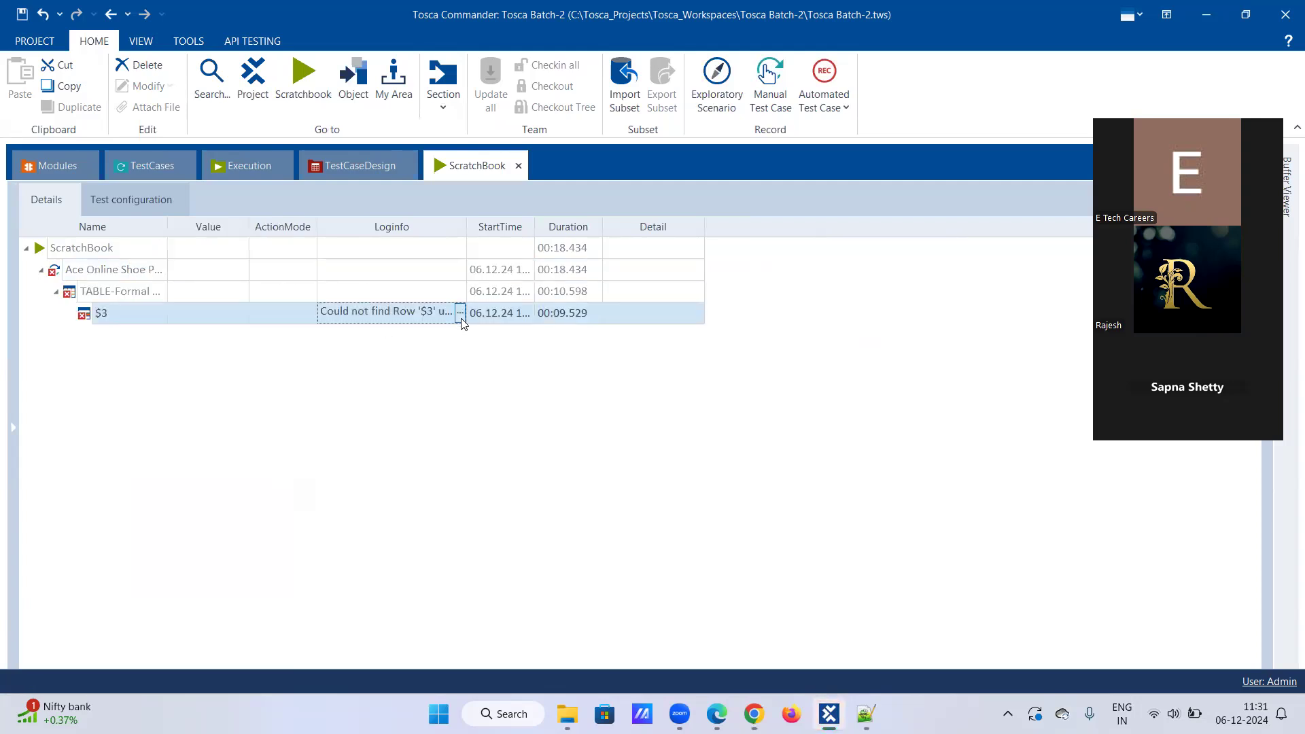
{"action": "left_click", "coordinate": [463, 312]}
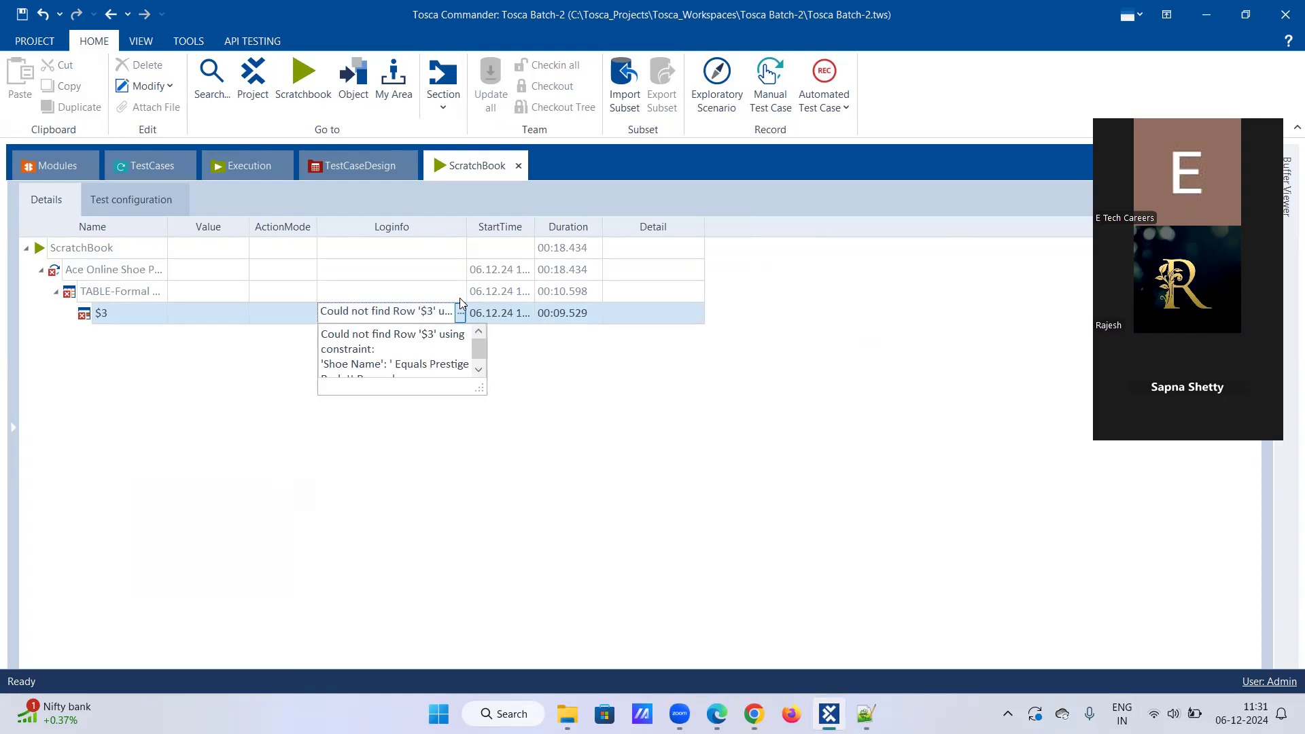
Step: Review the Shoe Name constraint in the 3rd scenario against the shoe table in Chrome, and return to Tosca Commander
{"action": "left_click", "coordinate": [161, 173]}
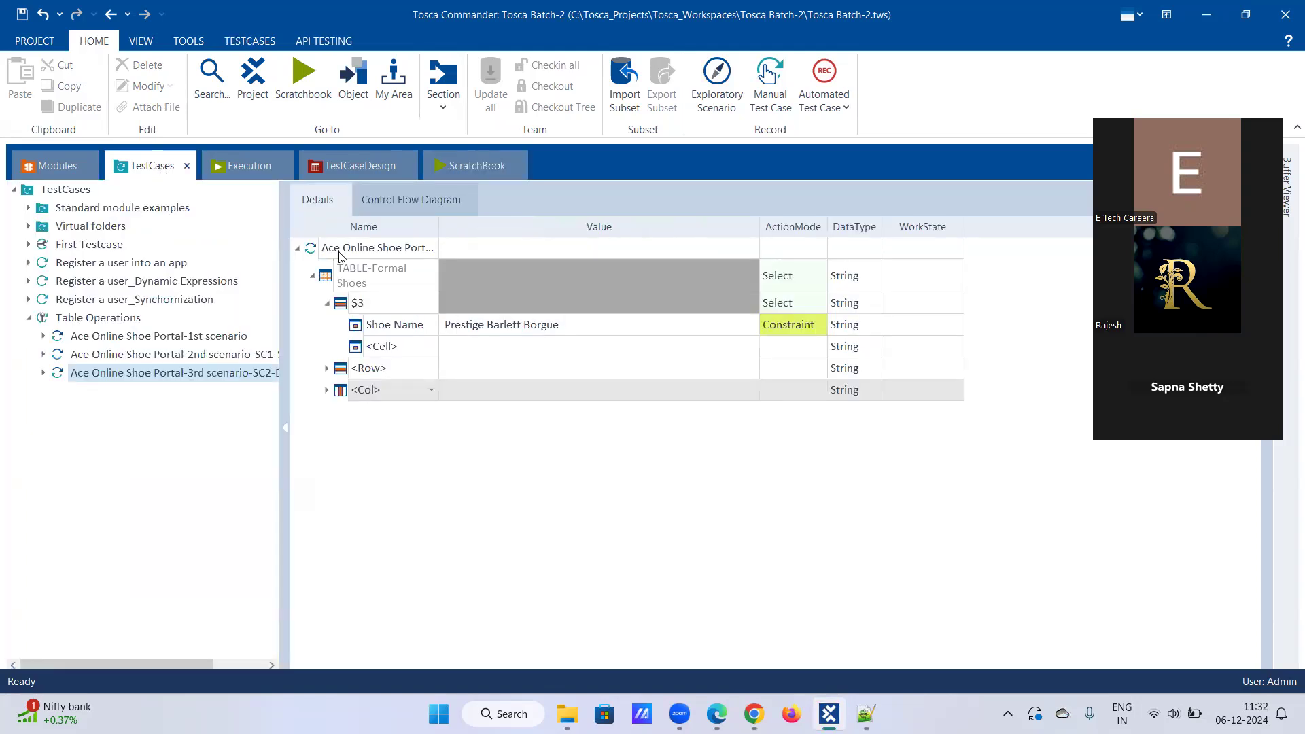
{"action": "left_click", "coordinate": [810, 326]}
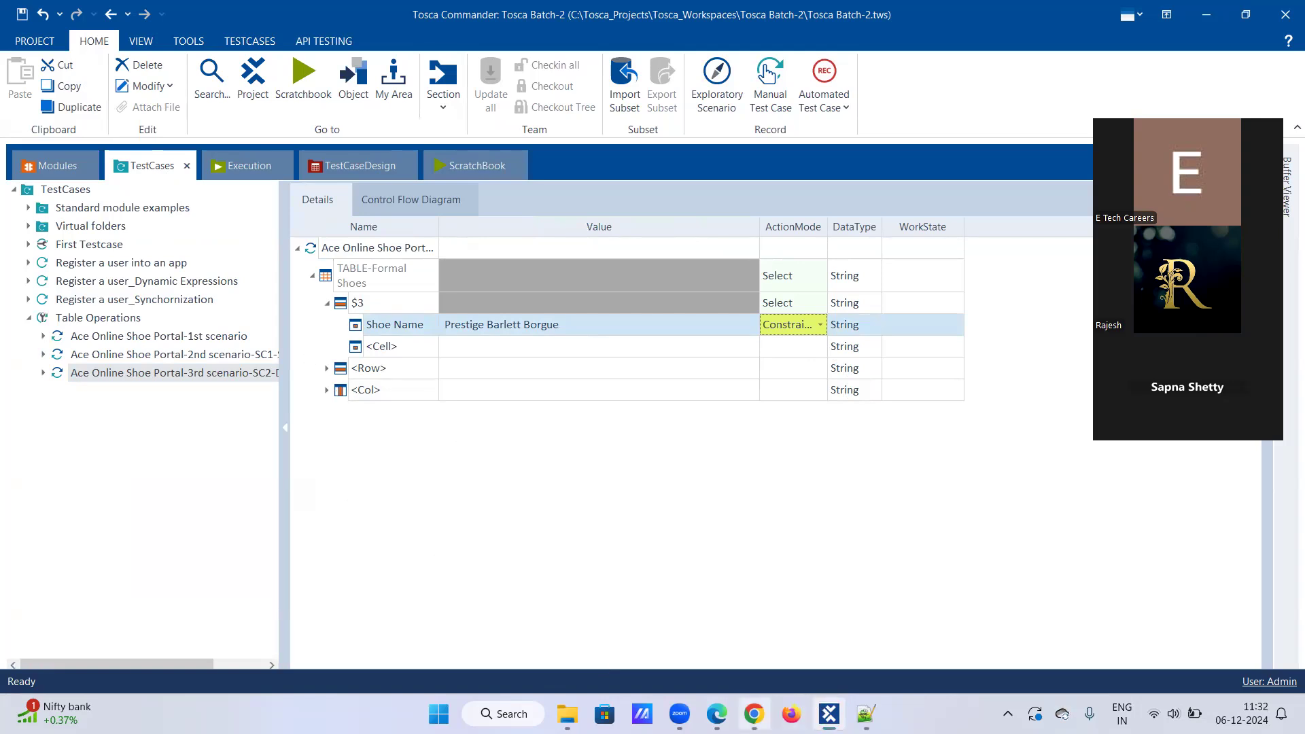
{"action": "left_click", "coordinate": [753, 713]}
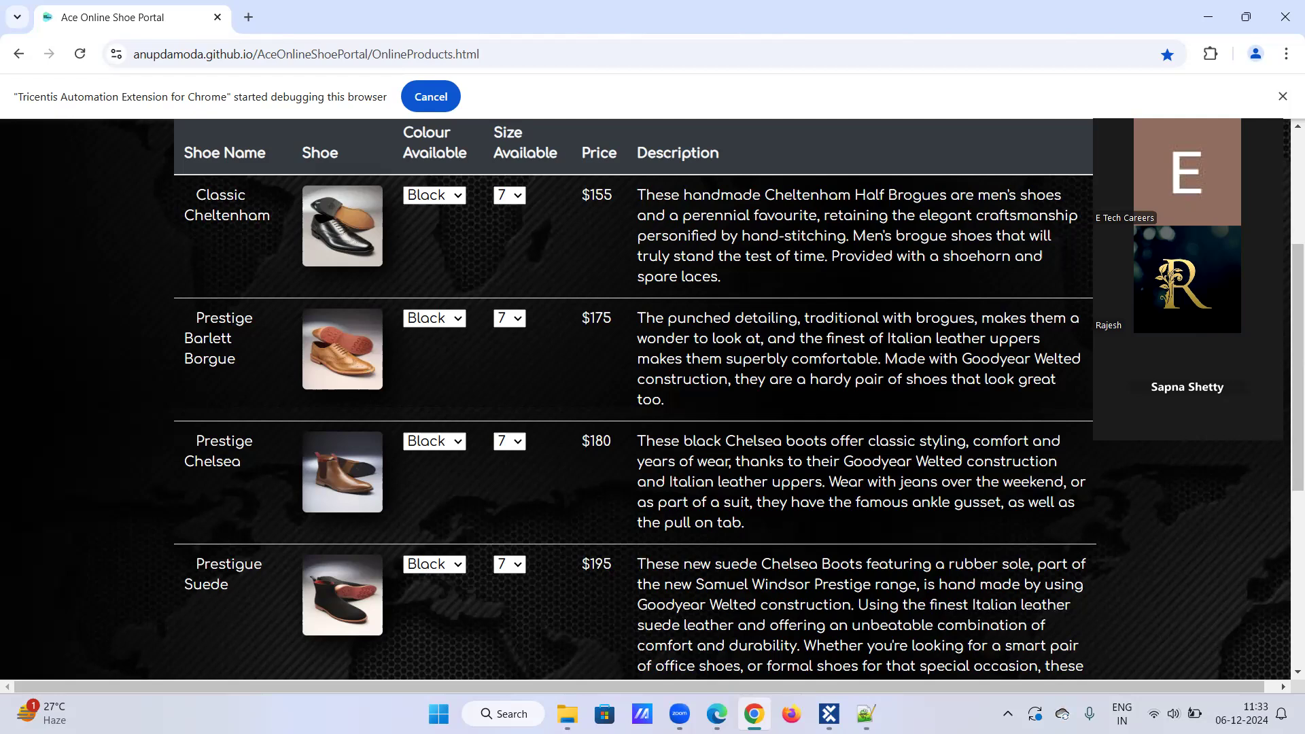
{"action": "left_click", "coordinate": [829, 714]}
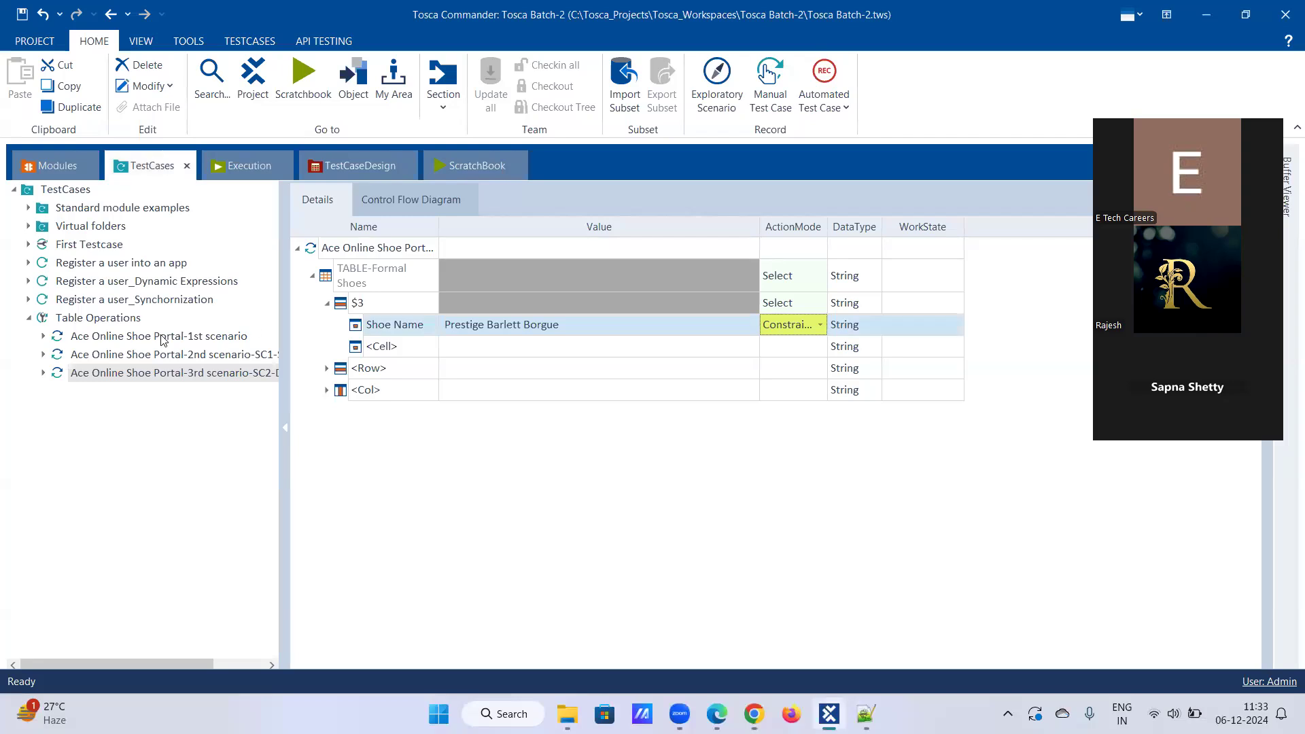
Step: Copy the 3rd scenario test step and paste the duplicate into the Table Operations test case
{"action": "right_click", "coordinate": [104, 374]}
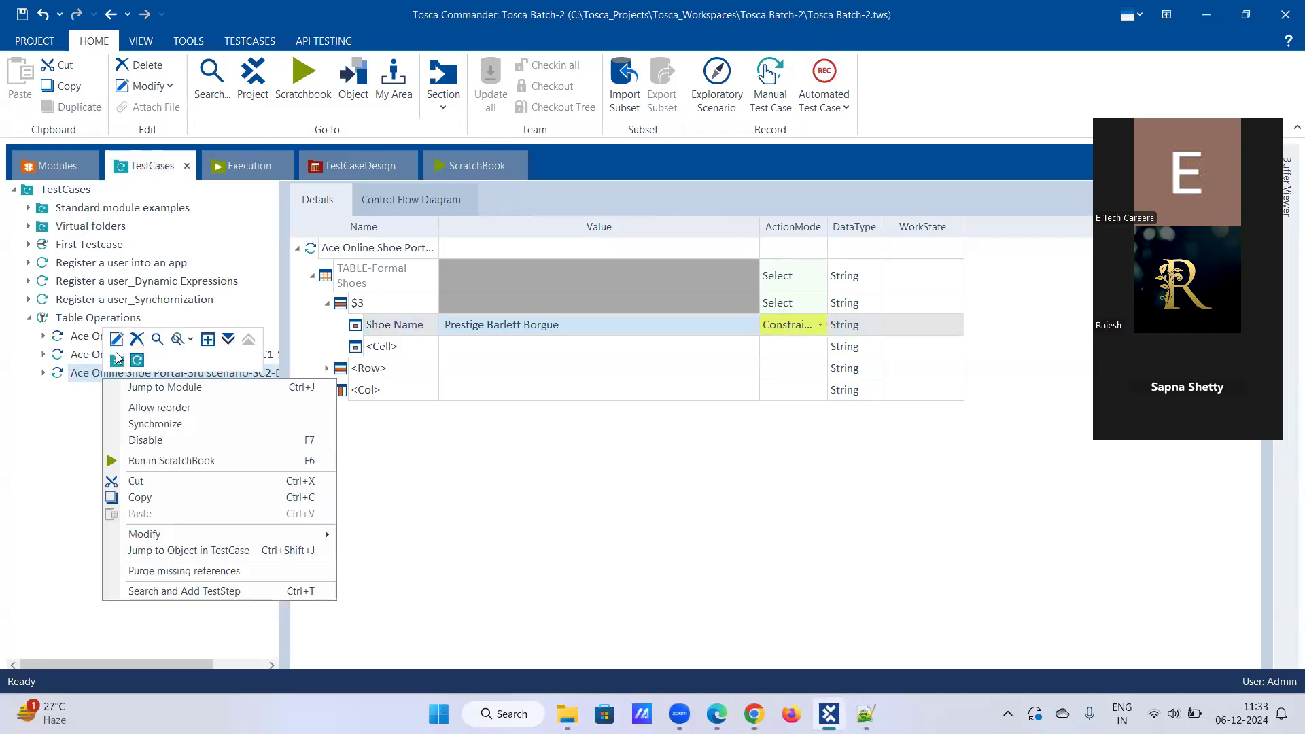
{"action": "left_click", "coordinate": [162, 497]}
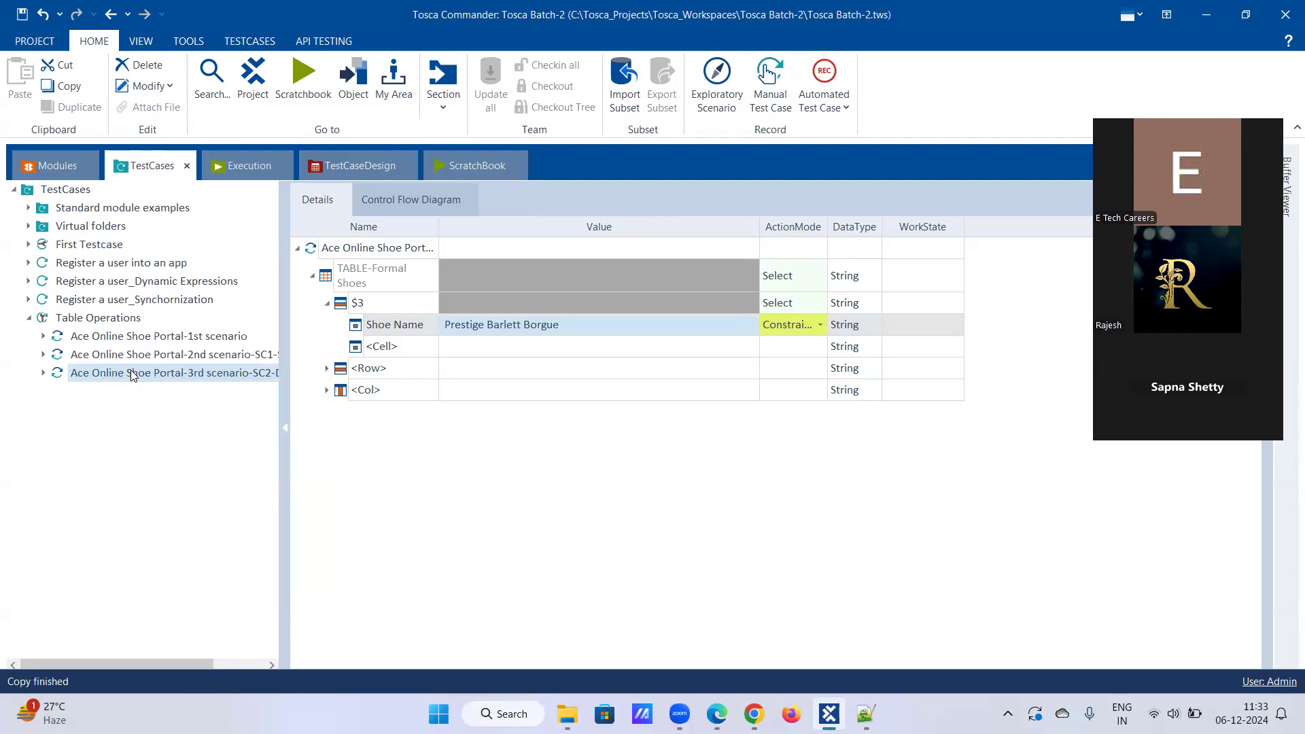
{"action": "right_click", "coordinate": [130, 318]}
{"action": "left_click", "coordinate": [143, 461]}
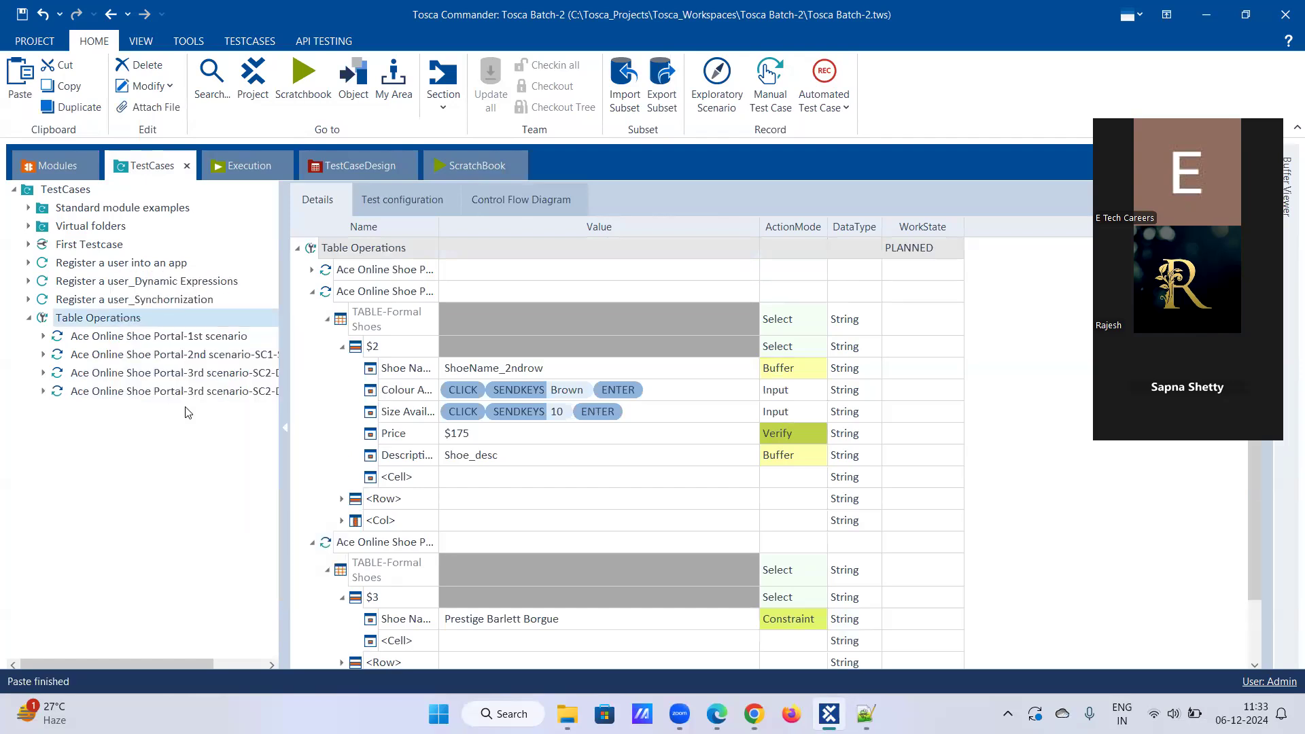
Step: Rename the pasted test step as Ace Online Shoe Portal-SC3- dynamic and multiple occurrences
{"action": "right_click", "coordinate": [196, 392]}
{"action": "left_click", "coordinate": [213, 354]}
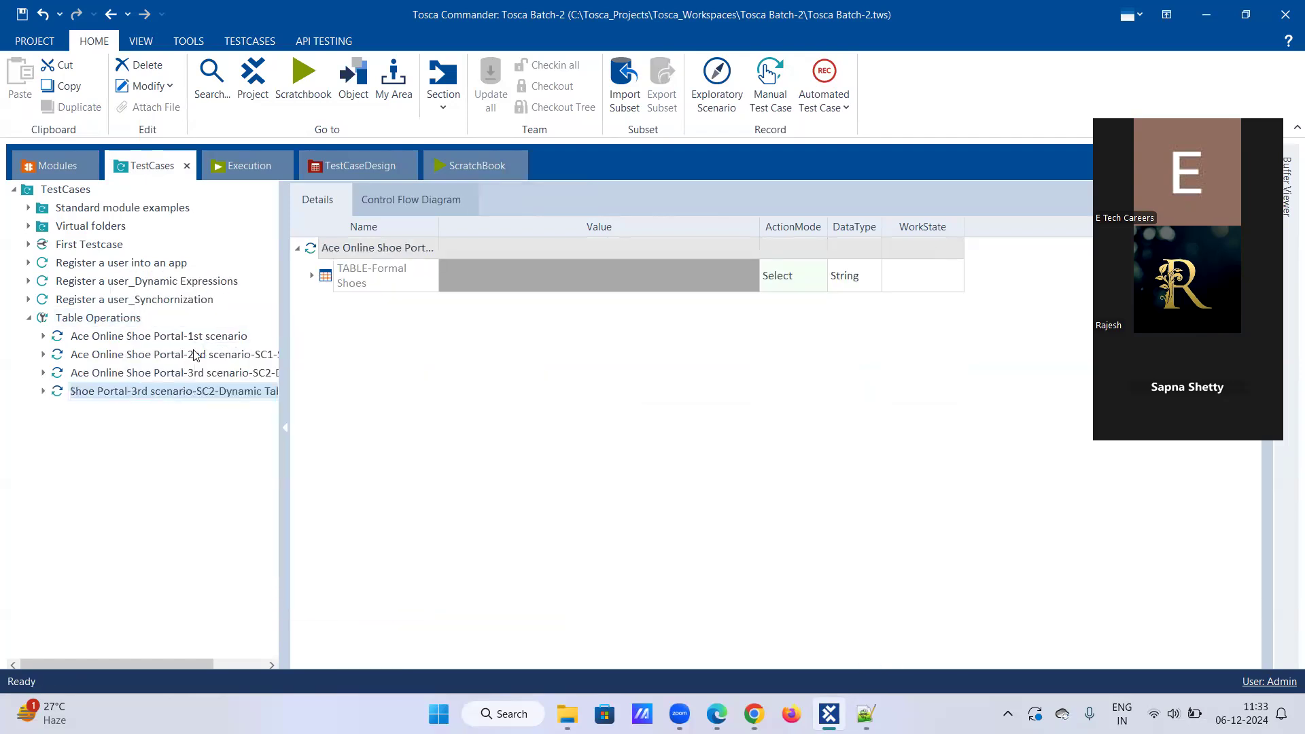
{"action": "key", "text": "BackSpace"}
{"action": "key", "text": "BackSpace"}
{"action": "key", "text": "BackSpace"}
{"action": "key", "text": "BackSpace"}
{"action": "key", "text": "BackSpace"}
{"action": "key", "text": "BackSpace"}
{"action": "key", "text": "BackSpace"}
{"action": "key", "text": "BackSpace"}
{"action": "key", "text": "BackSpace"}
{"action": "key", "text": "BackSpace"}
{"action": "key", "text": "BackSpace"}
{"action": "key", "text": "BackSpace"}
{"action": "key", "text": "BackSpace"}
{"action": "key", "text": "BackSpace"}
{"action": "key", "text": "BackSpace"}
{"action": "key", "text": "BackSpace"}
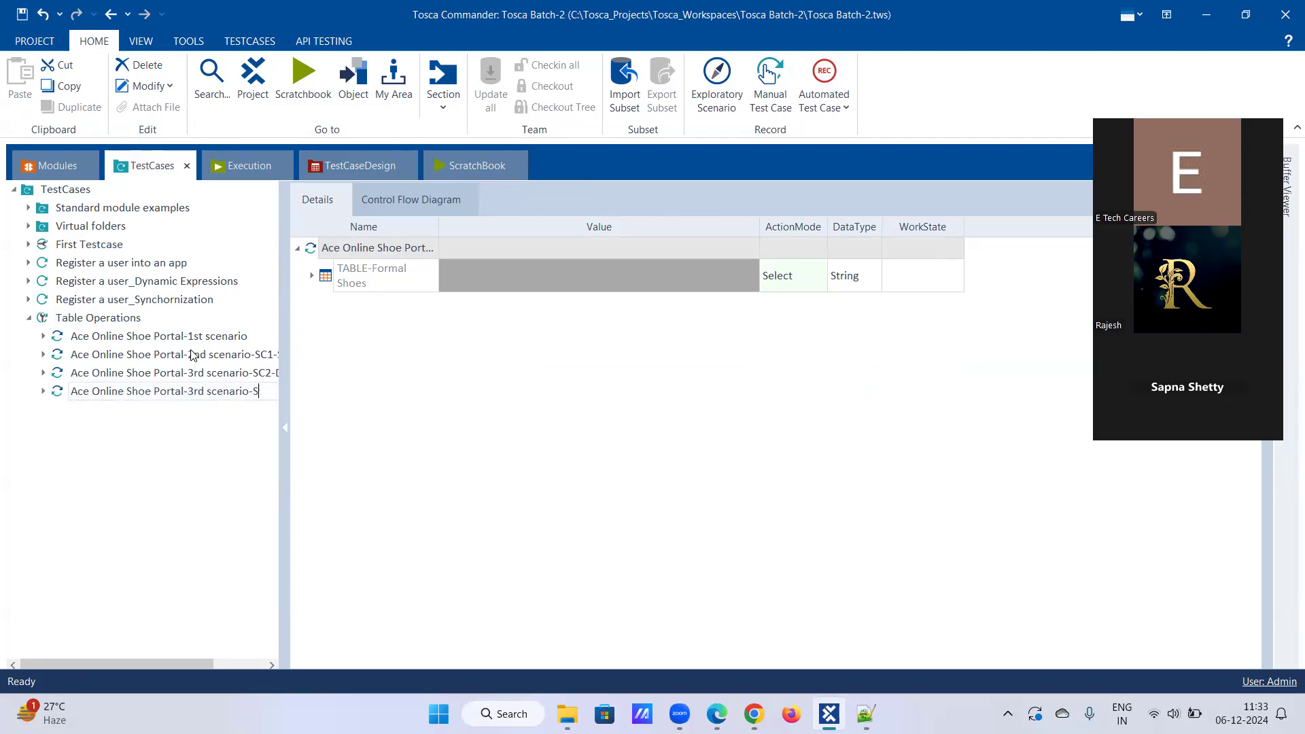
{"action": "key", "text": "BackSpace"}
{"action": "key", "text": "BackSpace"}
{"action": "key", "text": "BackSpace"}
{"action": "key", "text": "BackSpace"}
{"action": "key", "text": "BackSpace"}
{"action": "key", "text": "BackSpace"}
{"action": "key", "text": "BackSpace"}
{"action": "key", "text": "BackSpace"}
{"action": "key", "text": "BackSpace"}
{"action": "key", "text": "BackSpace"}
{"action": "key", "text": "BackSpace"}
{"action": "key", "text": "BackSpace"}
{"action": "key", "text": "BackSpace"}
{"action": "key", "text": "BackSpace"}
{"action": "type", "text": "SC3- dynamic and m"}
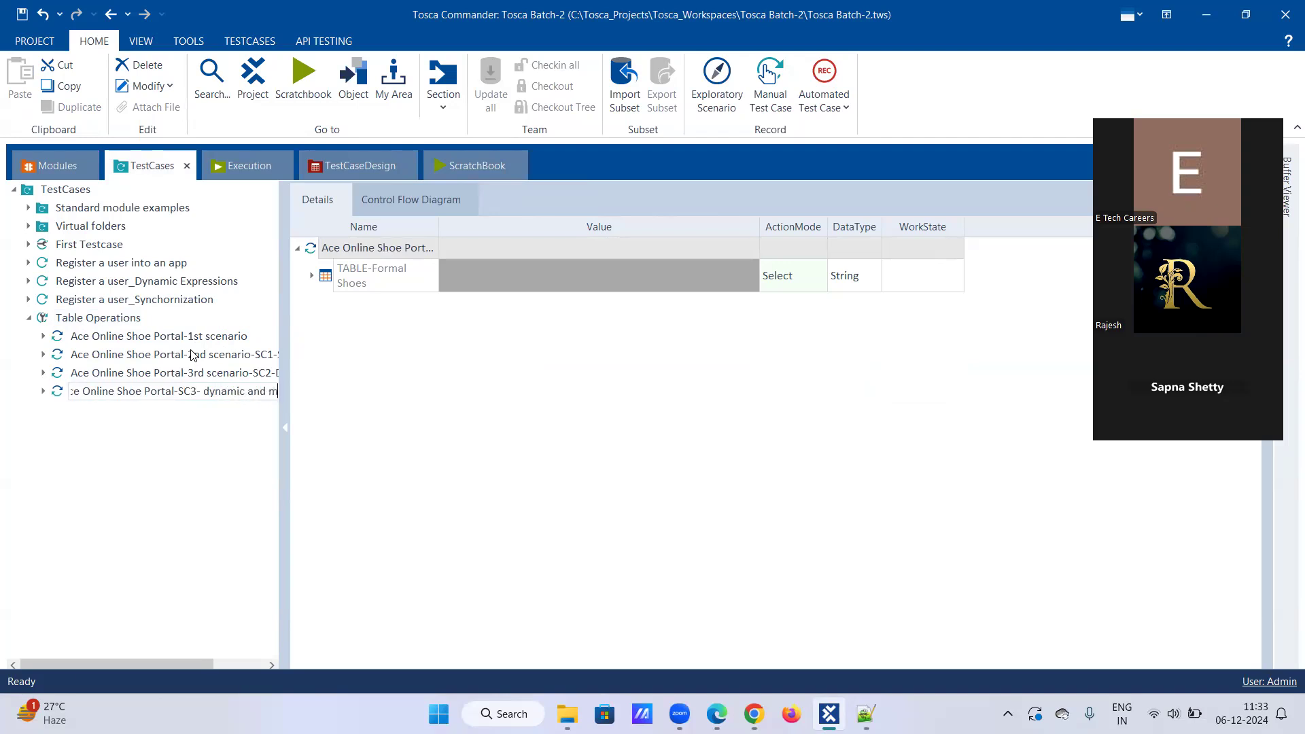
{"action": "type", "text": "ultiple oc"}
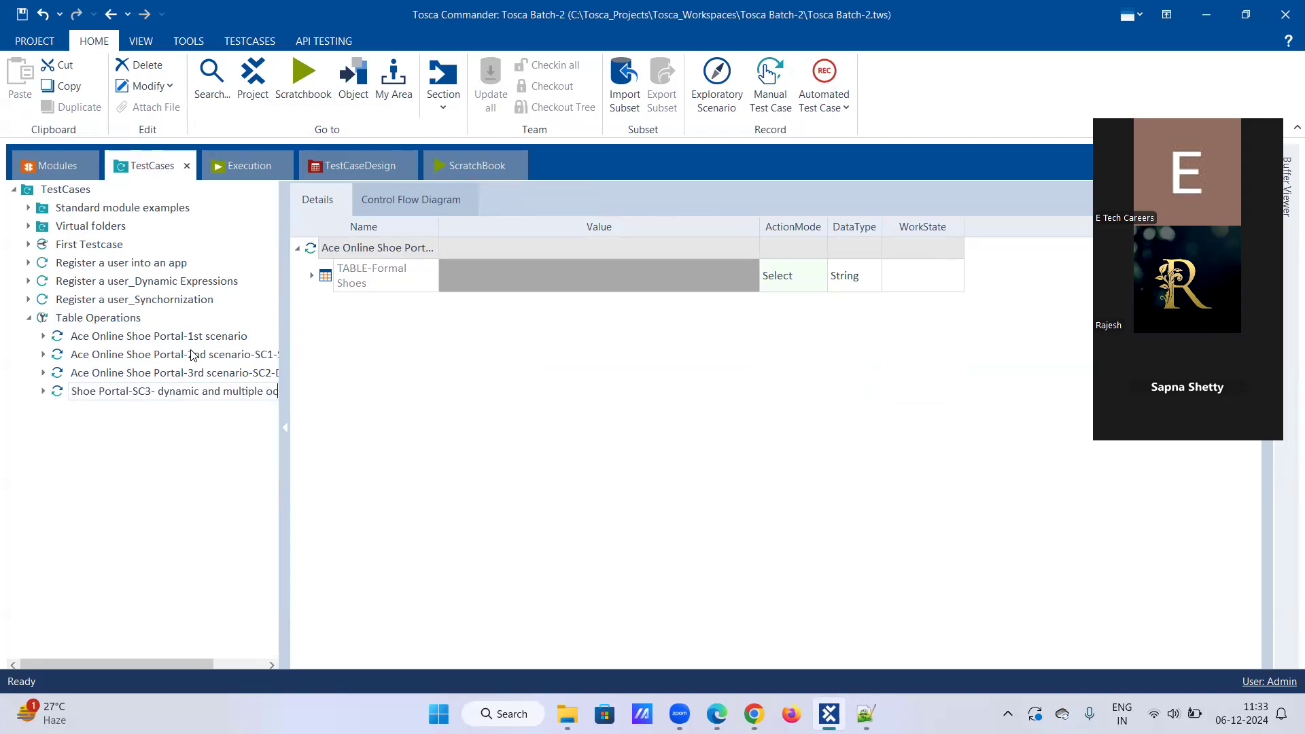
{"action": "type", "text": "currences"}
{"action": "key", "text": "Return"}
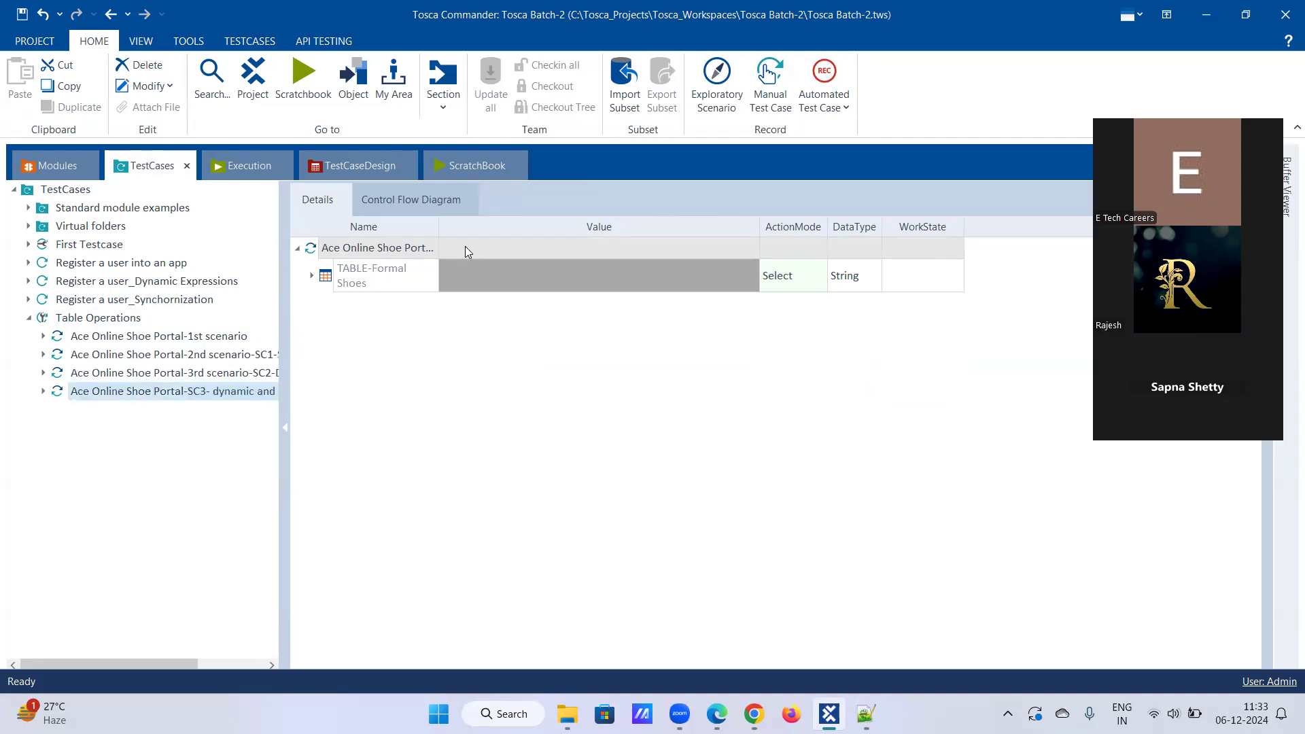
Step: Expand TABLE-Formal Shoes in the SC3 test step and delete the copied Shoe Name constraint from its row
{"action": "right_click", "coordinate": [384, 278]}
{"action": "left_click", "coordinate": [509, 238]}
{"action": "right_click", "coordinate": [387, 324]}
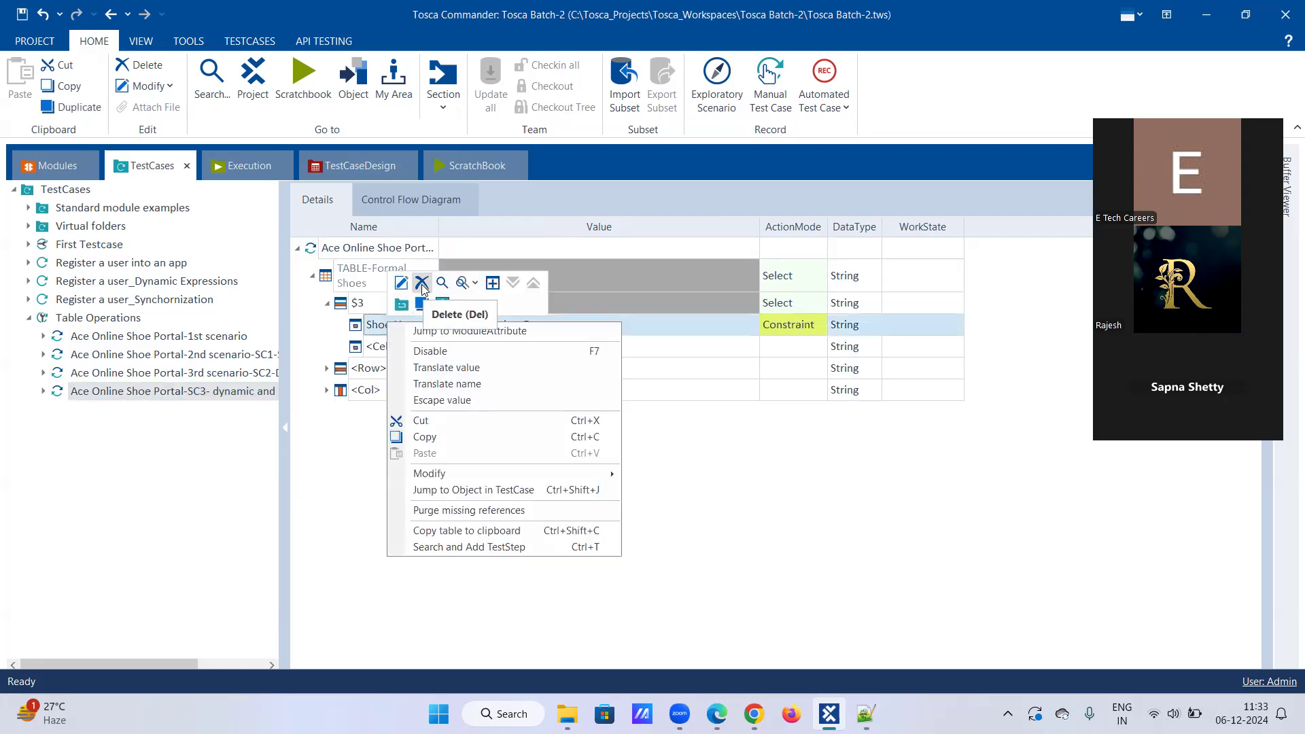
{"action": "left_click", "coordinate": [430, 282]}
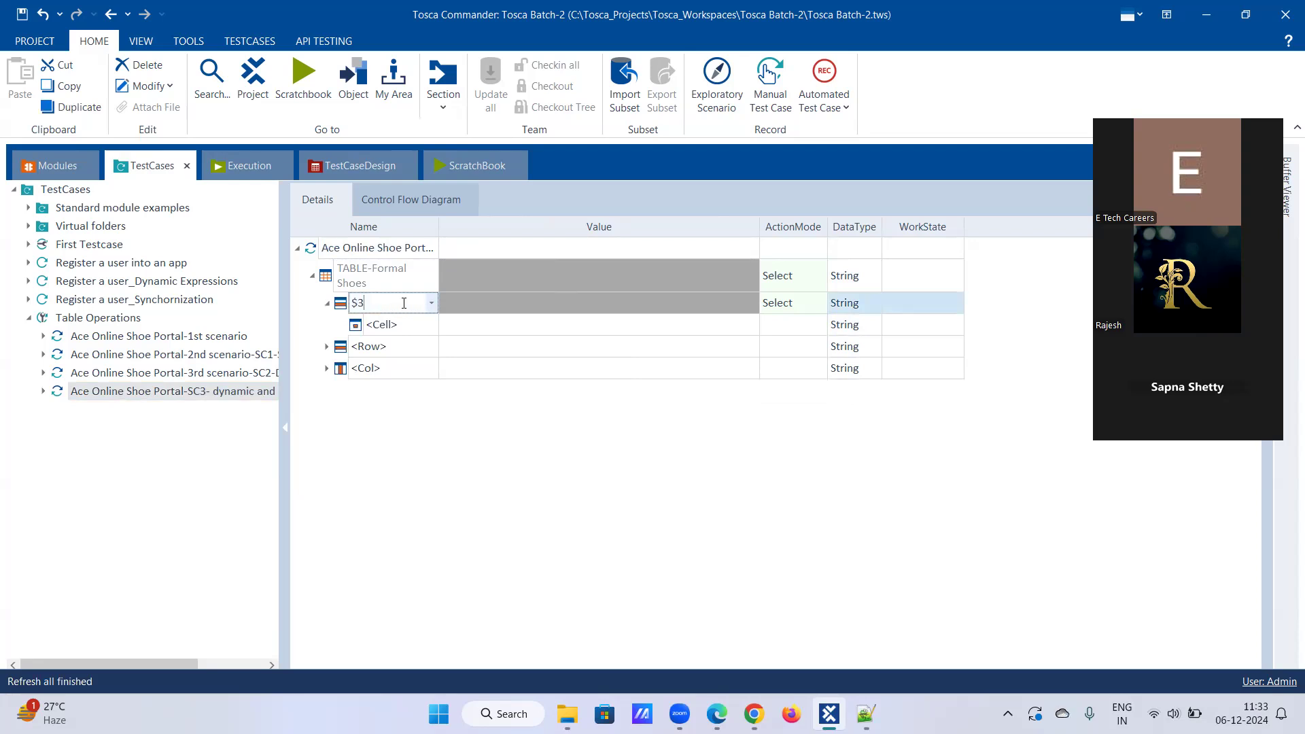
Step: Delete the $3 row from TABLE-Formal Shoes and clear the table's {NULL} value to leave a blank table structure
{"action": "right_click", "coordinate": [402, 308]}
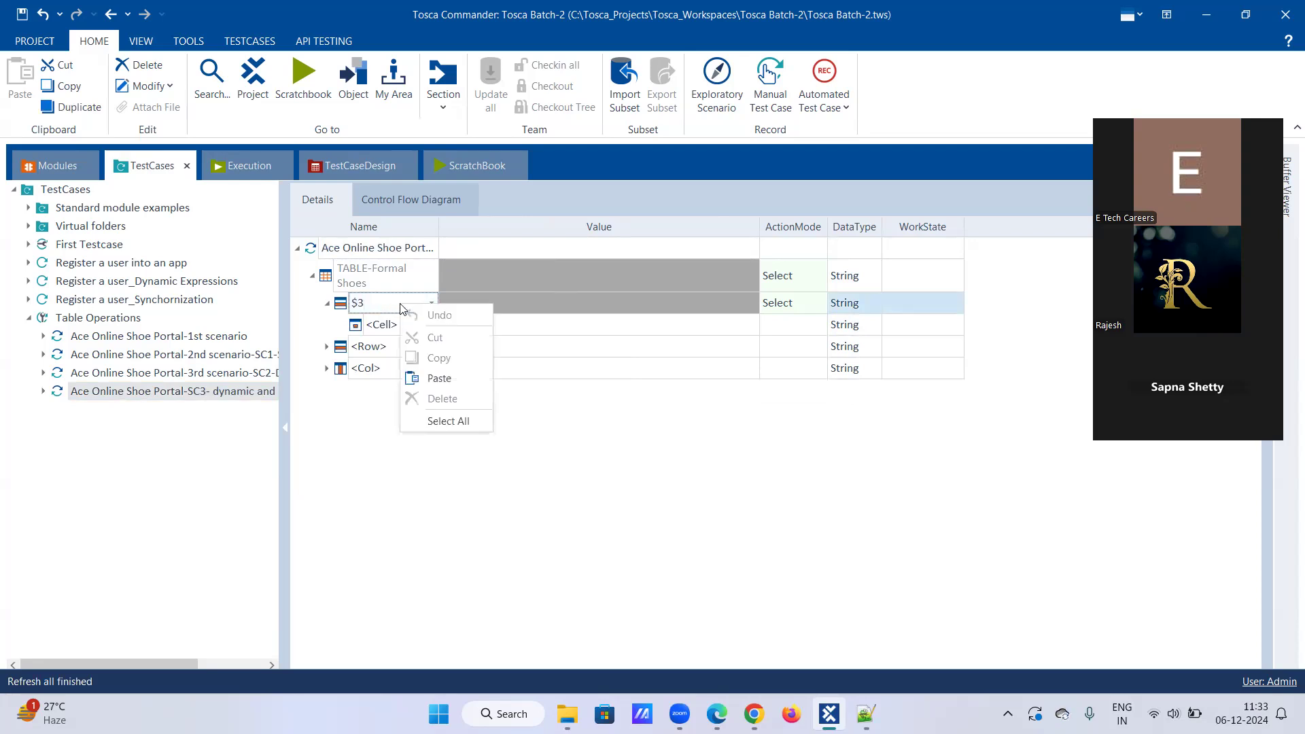
{"action": "right_click", "coordinate": [381, 303]}
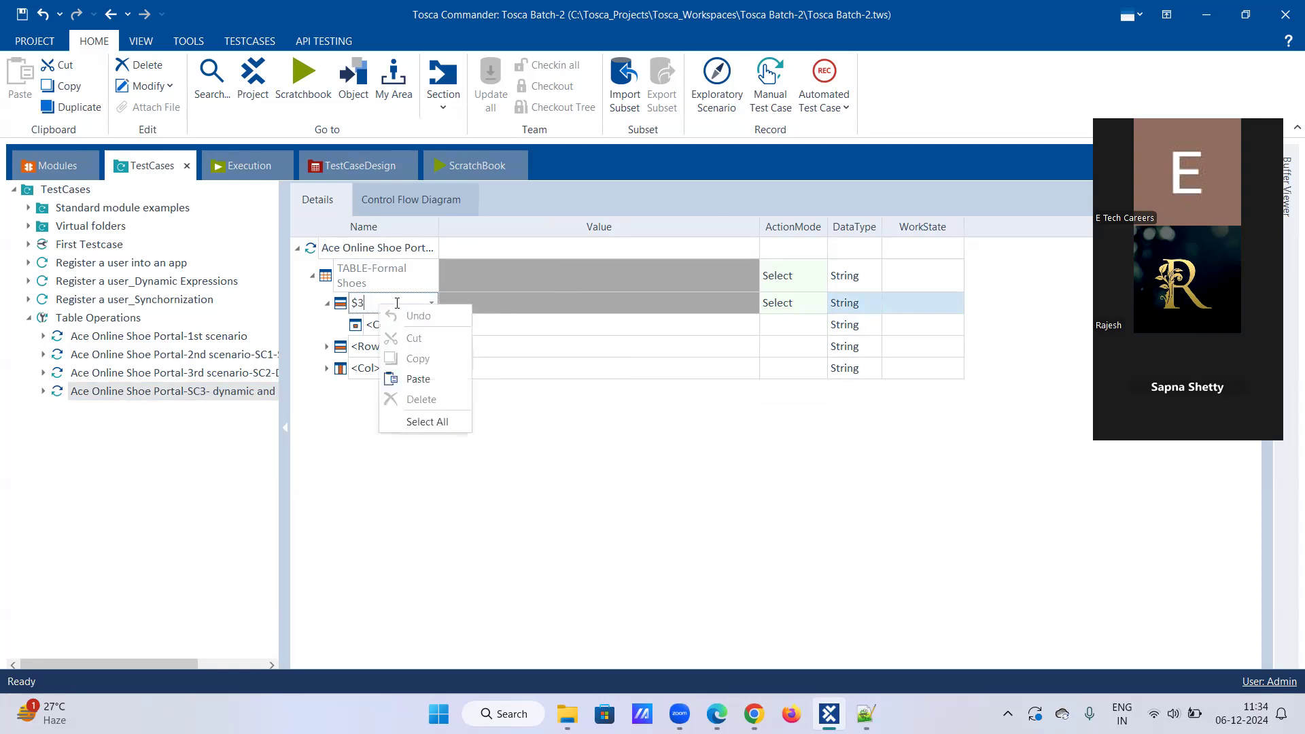
{"action": "right_click", "coordinate": [488, 306]}
{"action": "left_click", "coordinate": [523, 268]}
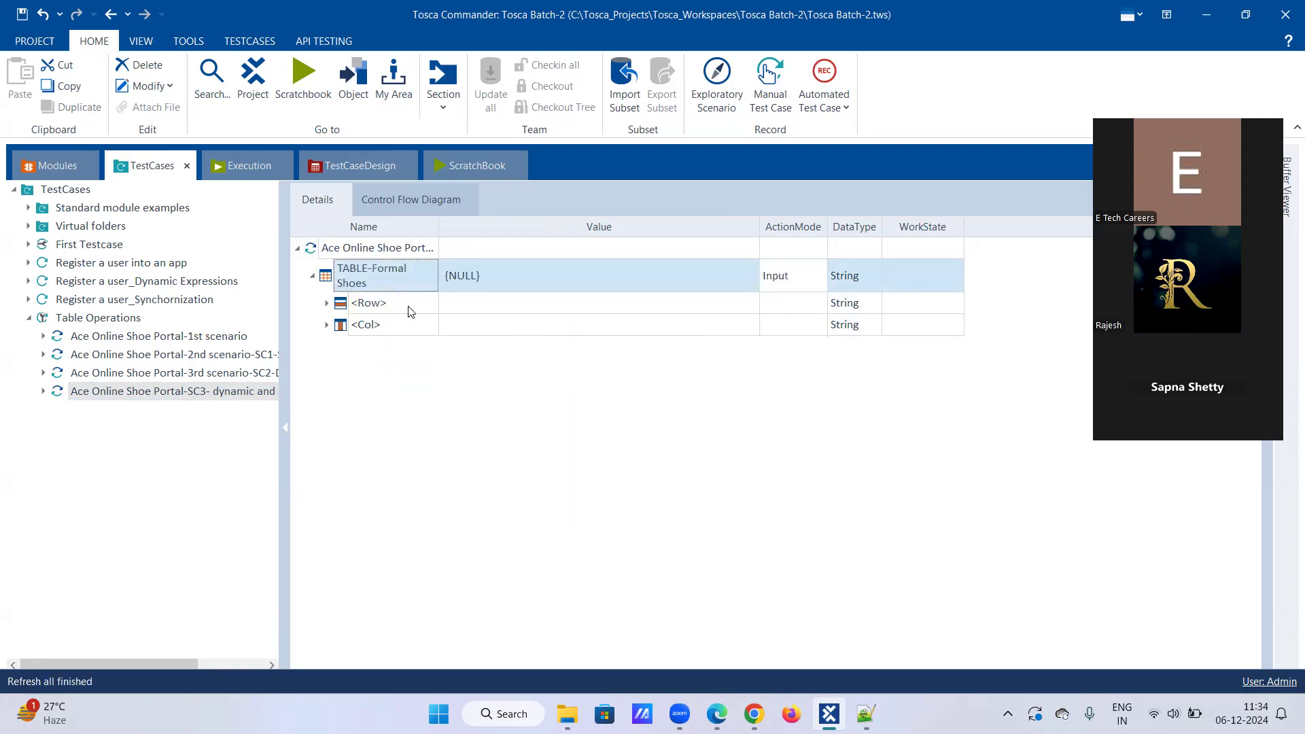
{"action": "left_click", "coordinate": [425, 303]}
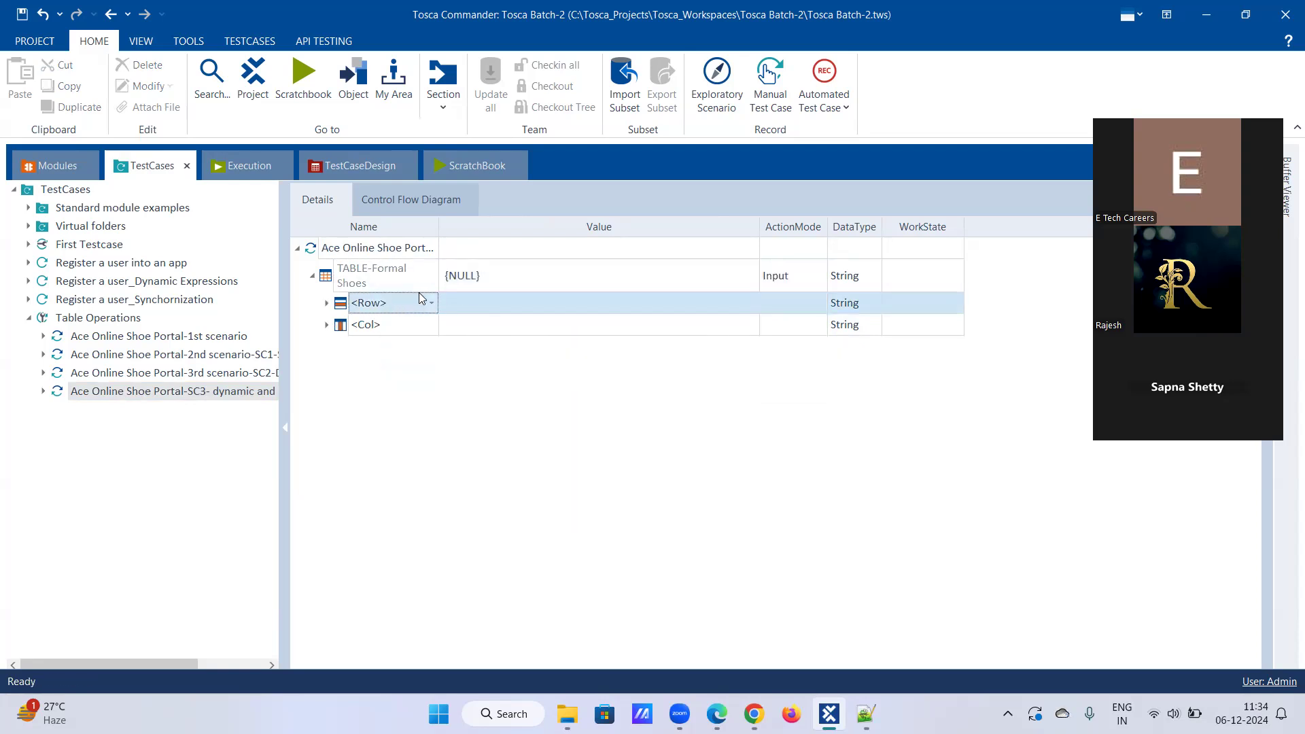
{"action": "right_click", "coordinate": [416, 271]}
{"action": "left_click", "coordinate": [430, 294]}
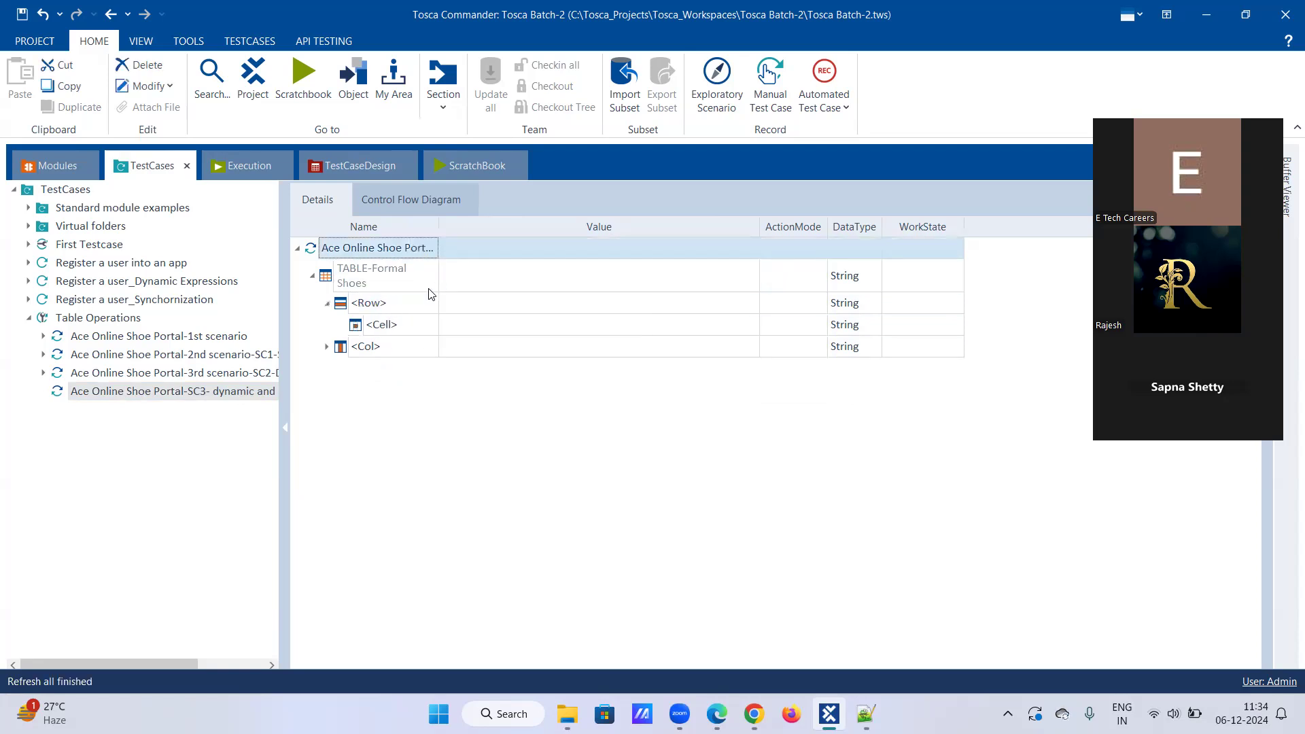
Step: Define the cell under the blank <Row> entry of TABLE-Formal Shoes as Shoe Name
{"action": "left_click", "coordinate": [391, 312]}
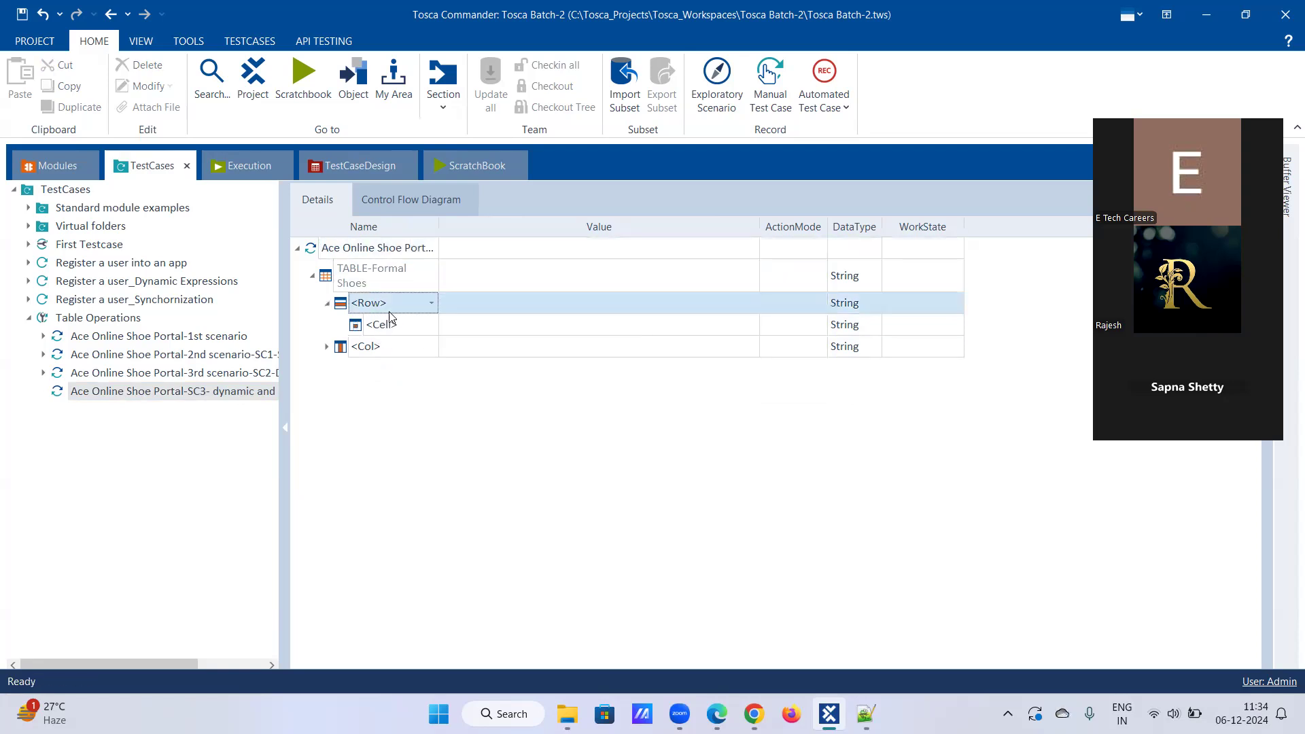
{"action": "left_click", "coordinate": [428, 307]}
{"action": "left_click", "coordinate": [429, 303]}
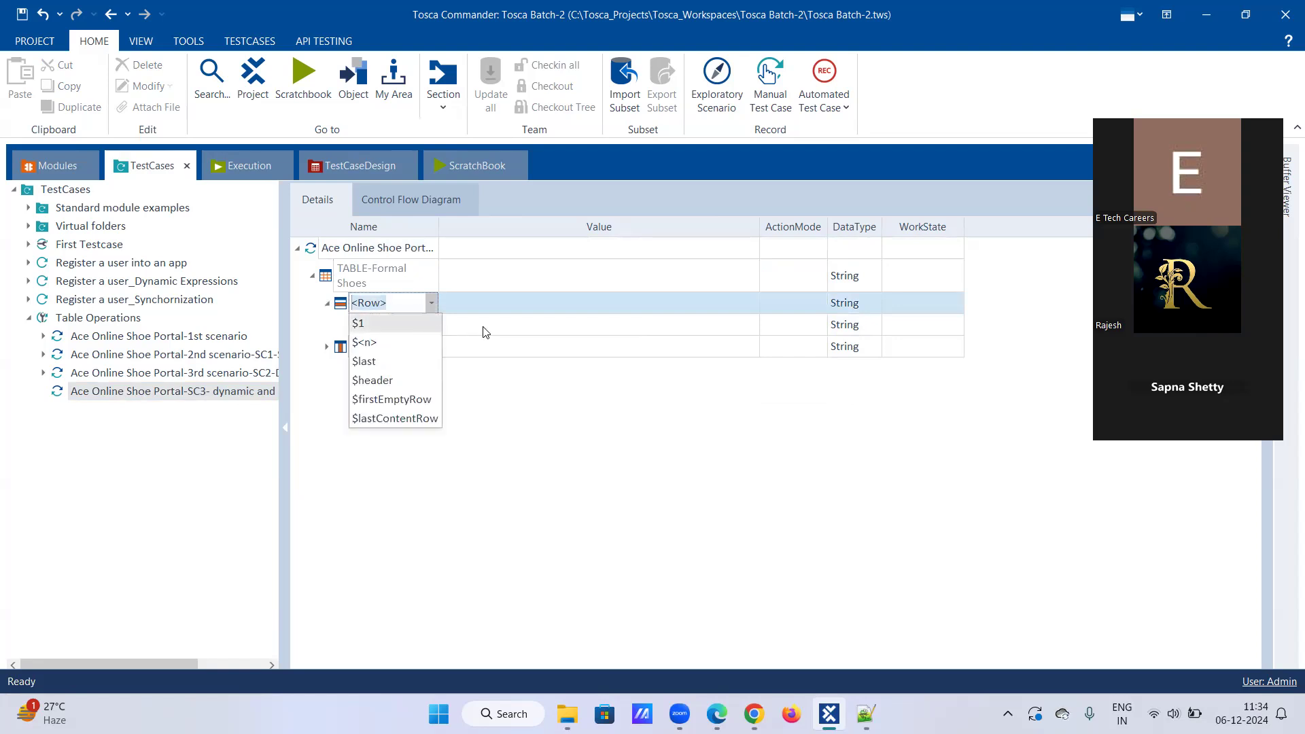
{"action": "left_click", "coordinate": [443, 331]}
{"action": "left_click", "coordinate": [411, 324]}
{"action": "left_click", "coordinate": [431, 324]}
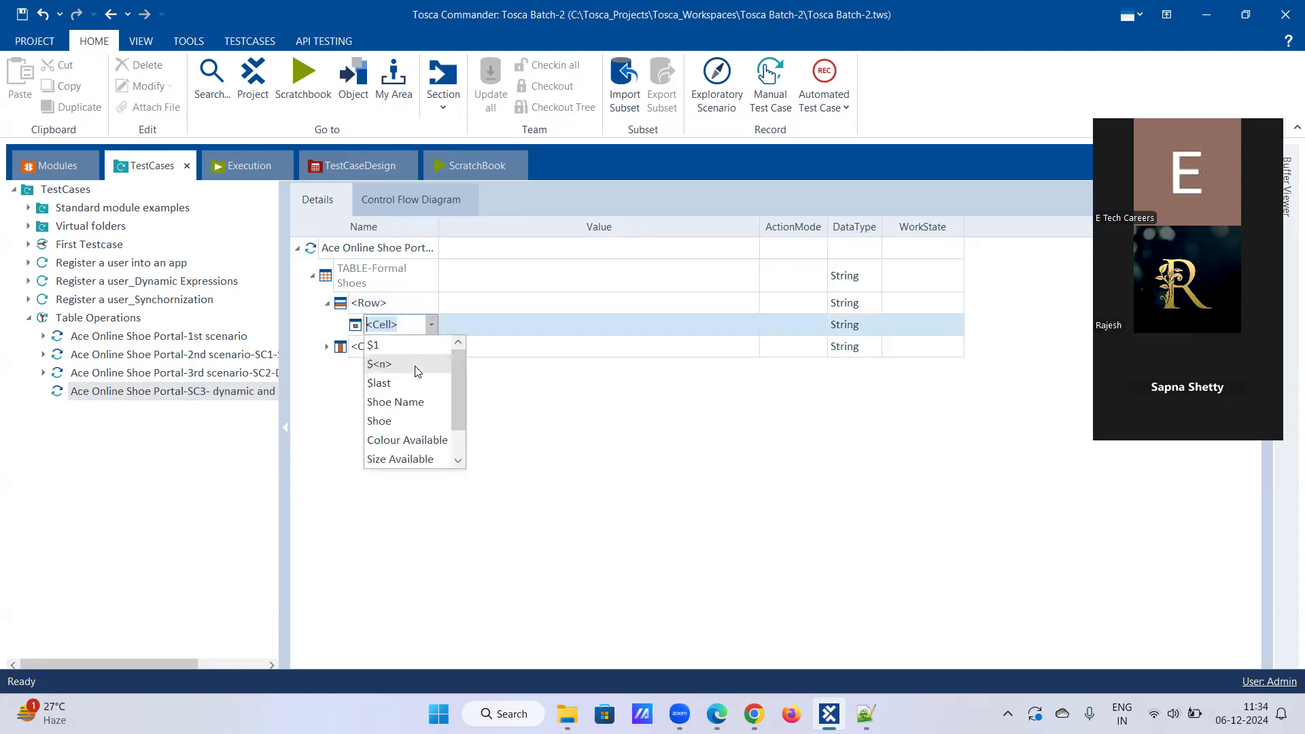
{"action": "left_click", "coordinate": [419, 403]}
Step: Set the Shoe Name cell's value to Prestige Barlett Borgue with the action mode Constraint
{"action": "left_click", "coordinate": [578, 325]}
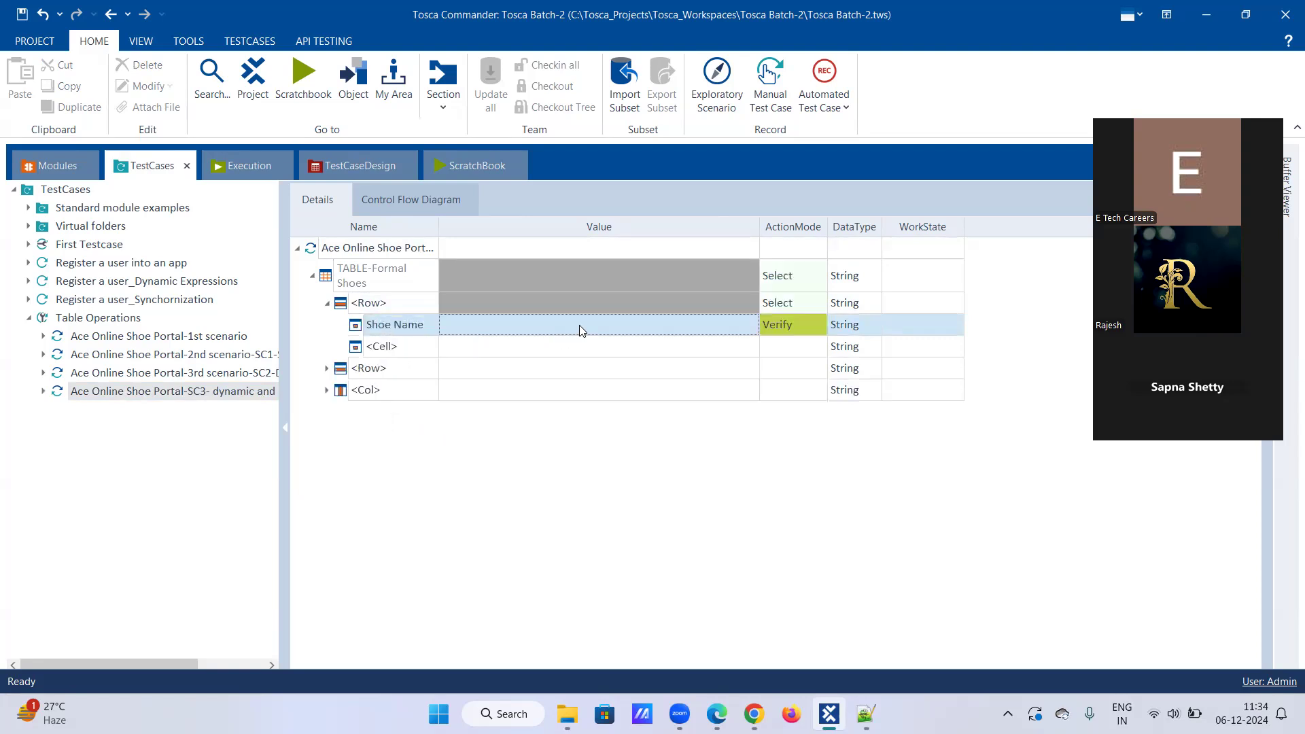
{"action": "left_click", "coordinate": [633, 324]}
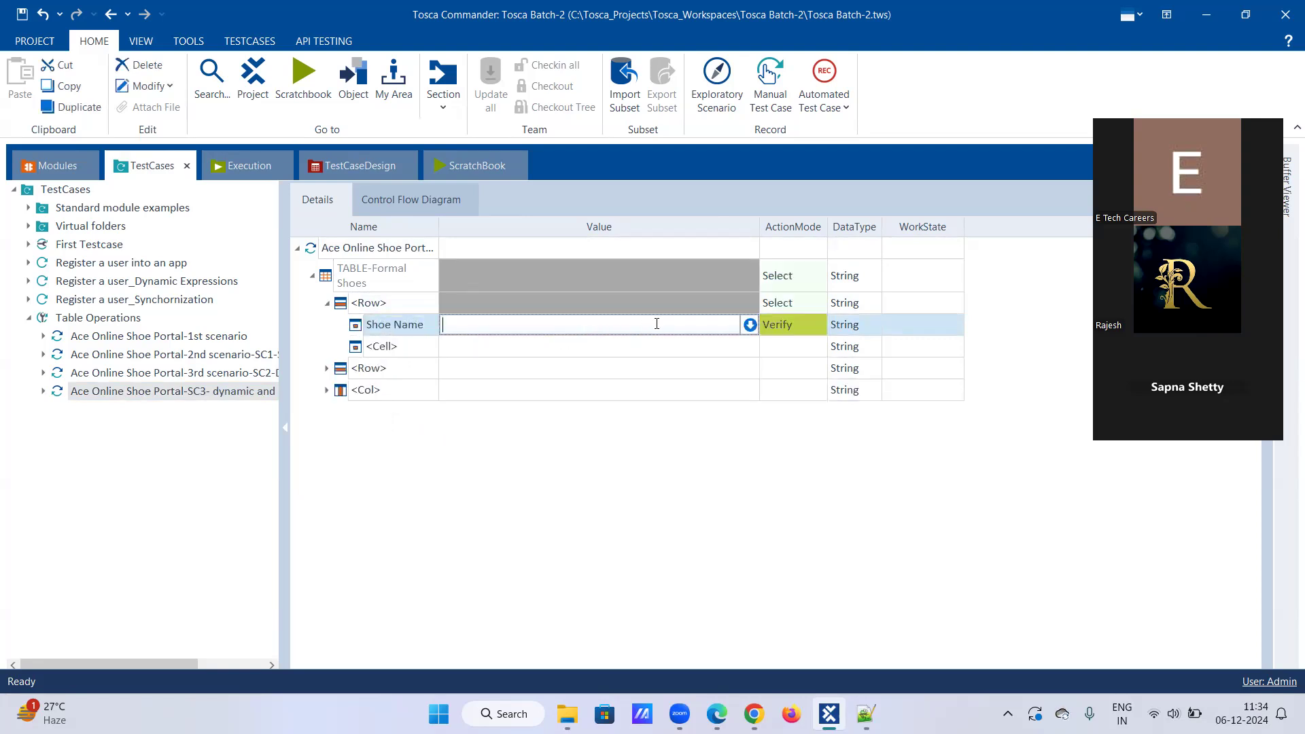
{"action": "type", "text": "Prestige Barlett Borgue"}
{"action": "left_click", "coordinate": [804, 326]}
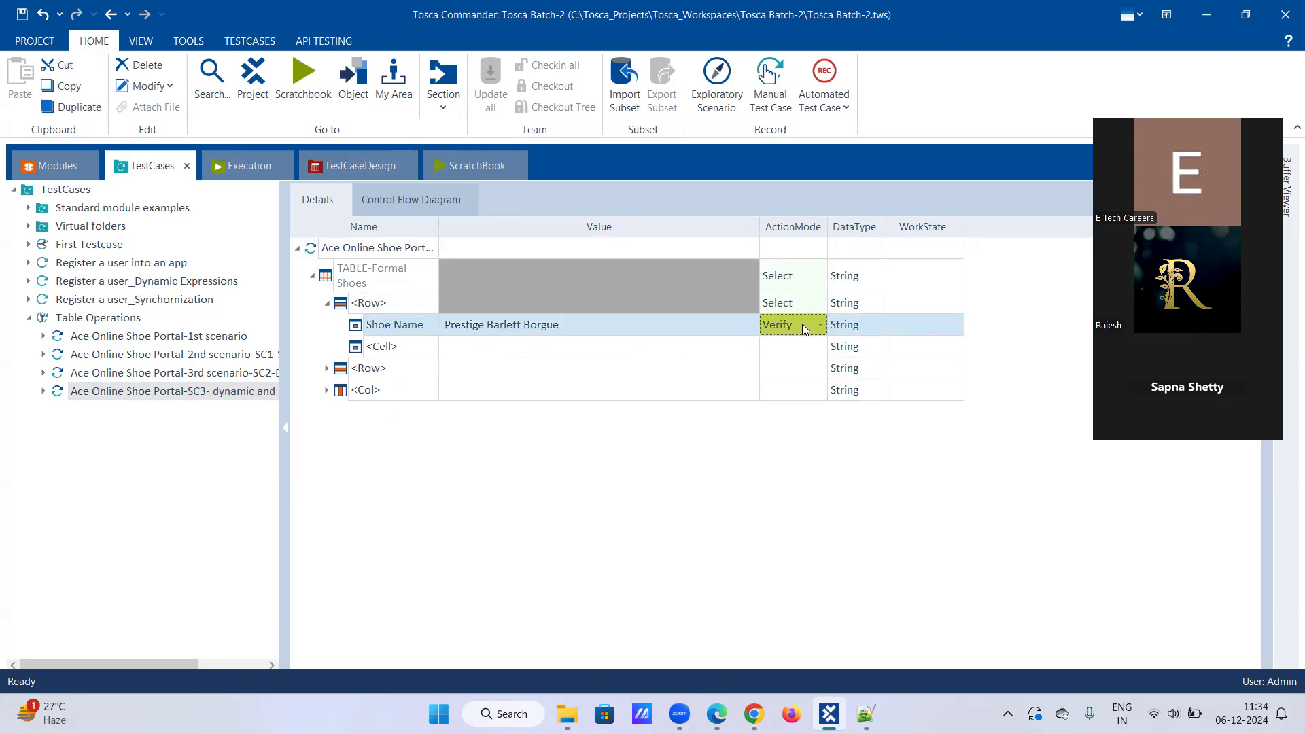
{"action": "left_click", "coordinate": [822, 326]}
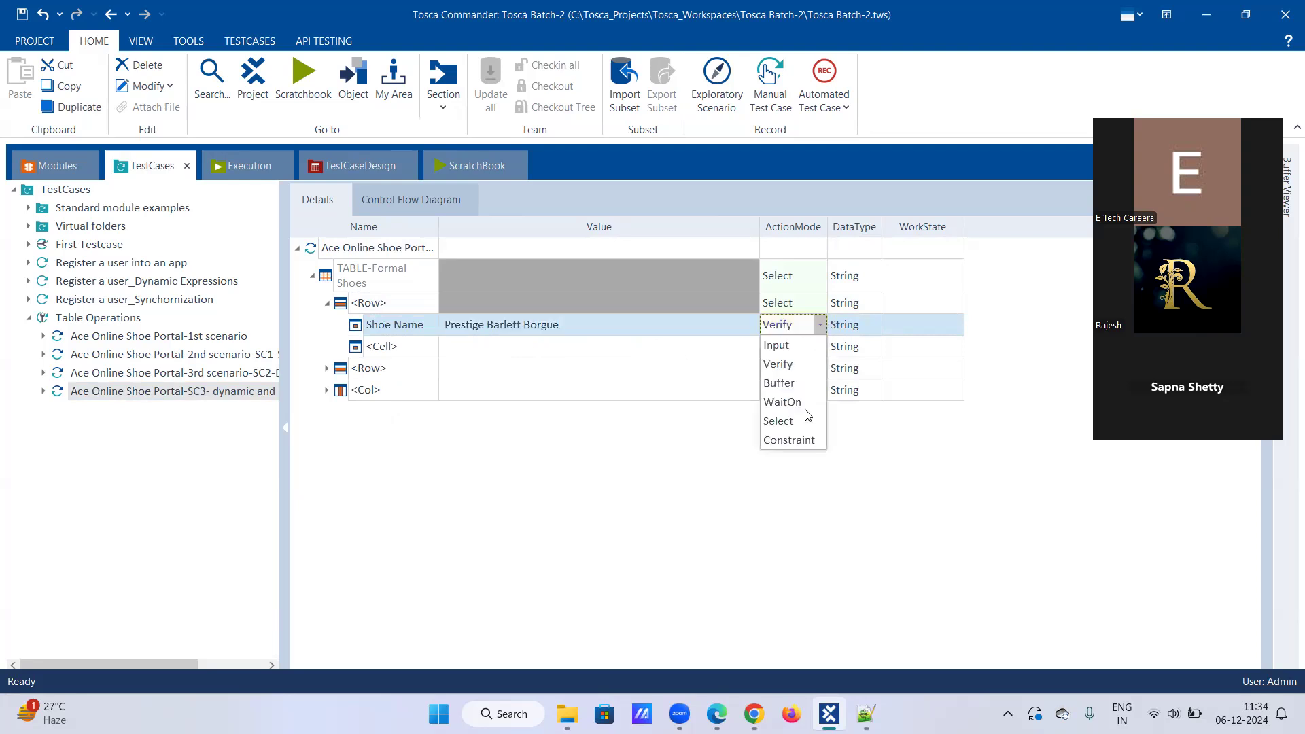
{"action": "left_click", "coordinate": [801, 440]}
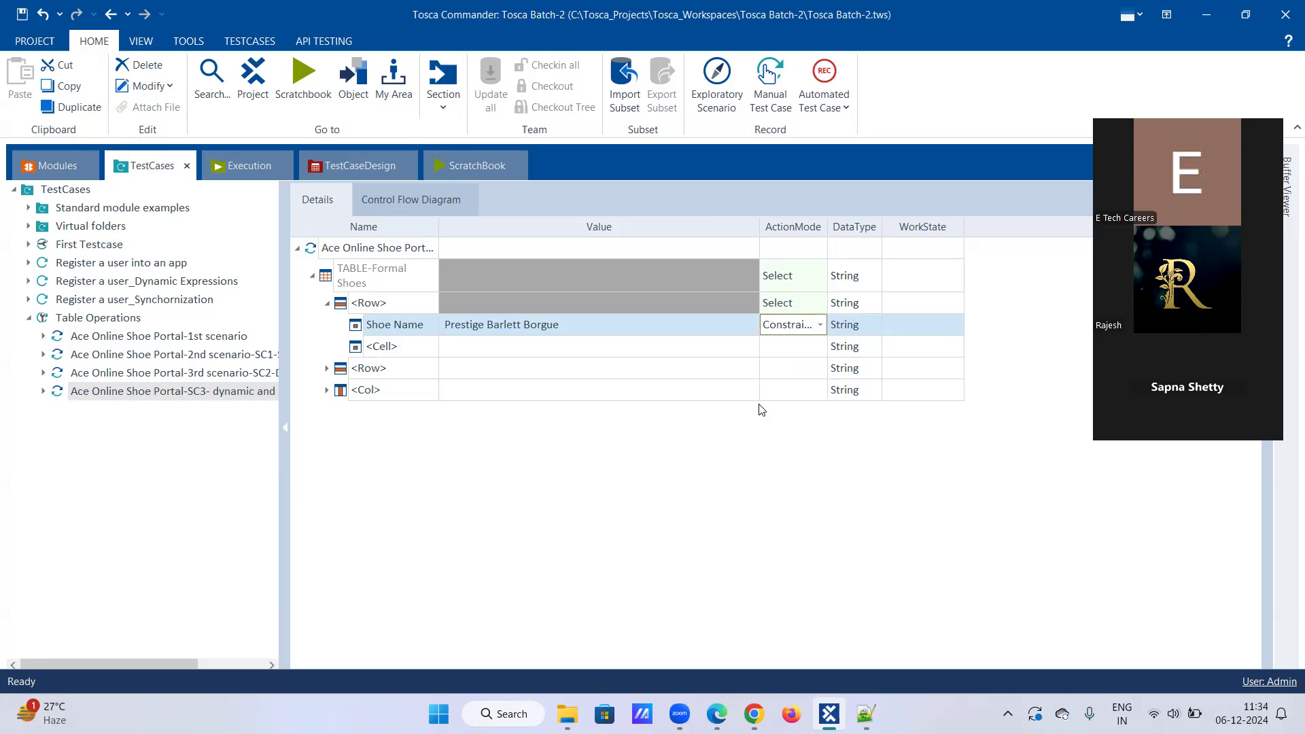
{"action": "left_click", "coordinate": [717, 351]}
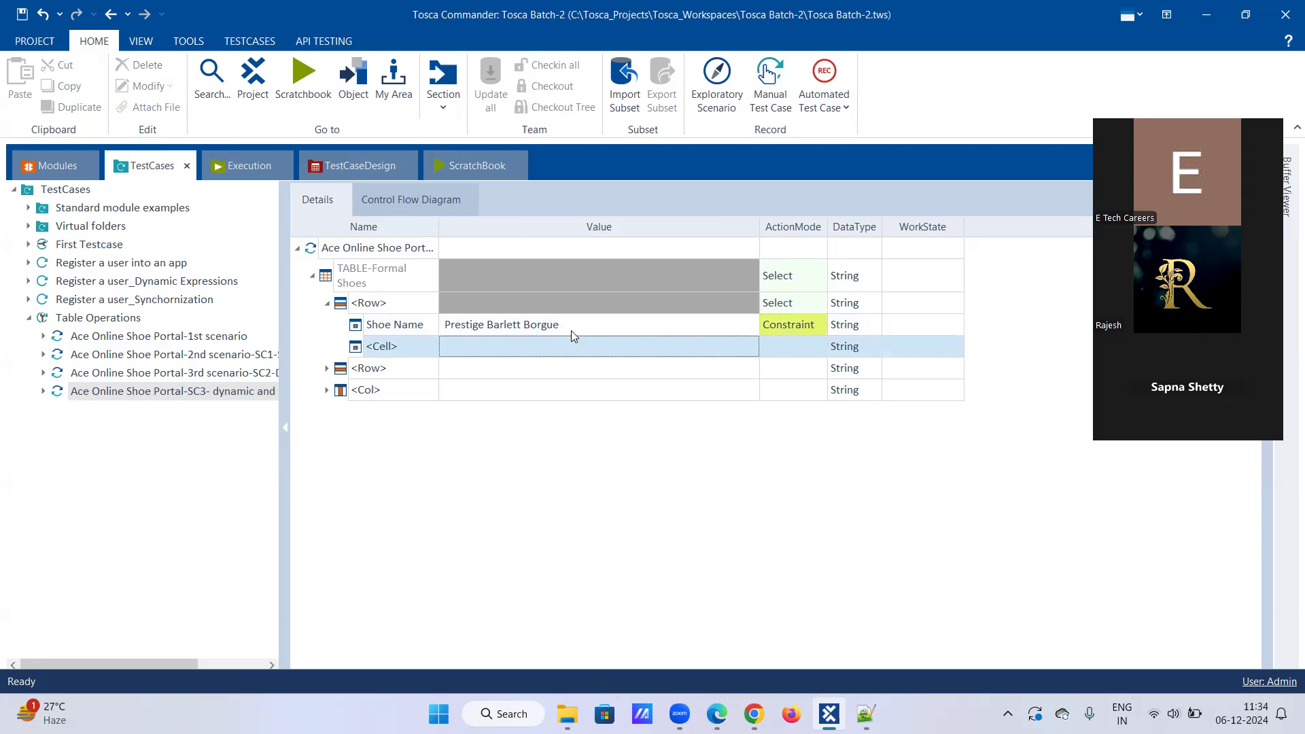
Step: Compare the Shoe Name constraint with the occurrences in the shoe table in Chrome, and return to Tosca Commander
{"action": "left_click", "coordinate": [518, 299]}
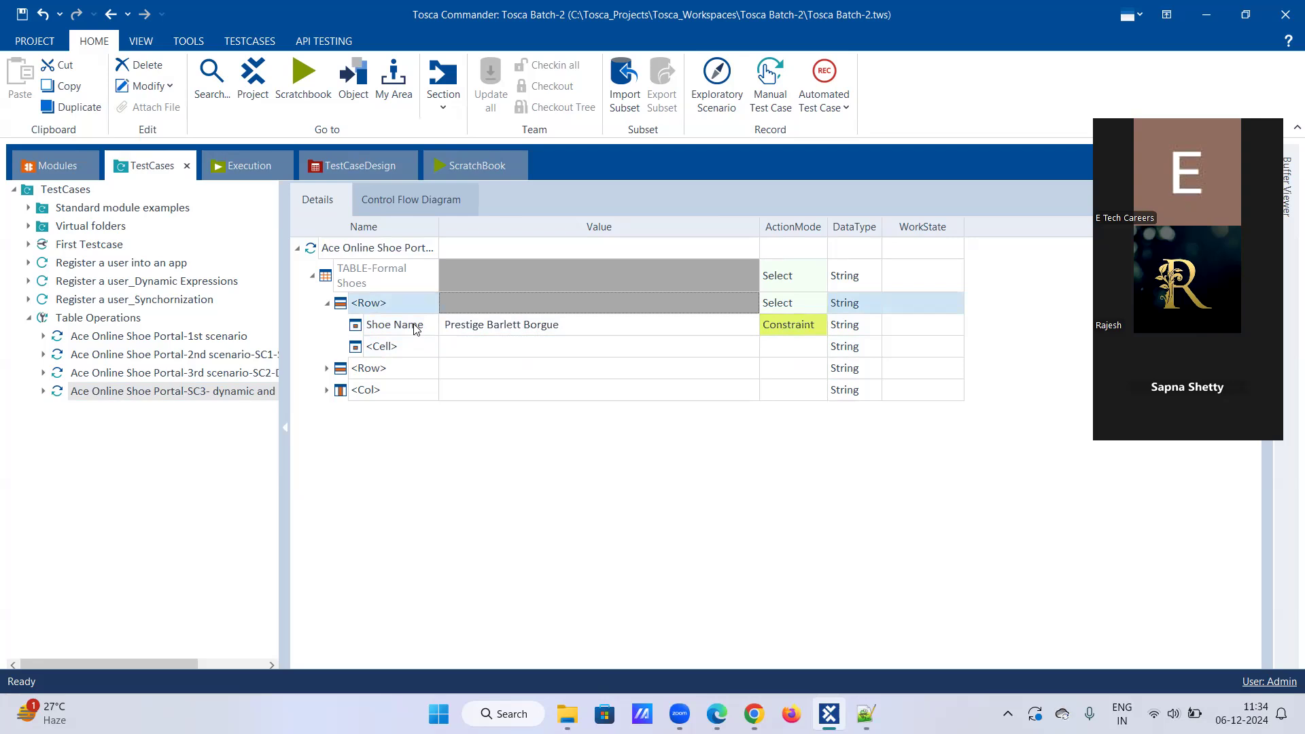
{"action": "mouse_move", "coordinate": [754, 713]}
{"action": "left_click", "coordinate": [753, 629]}
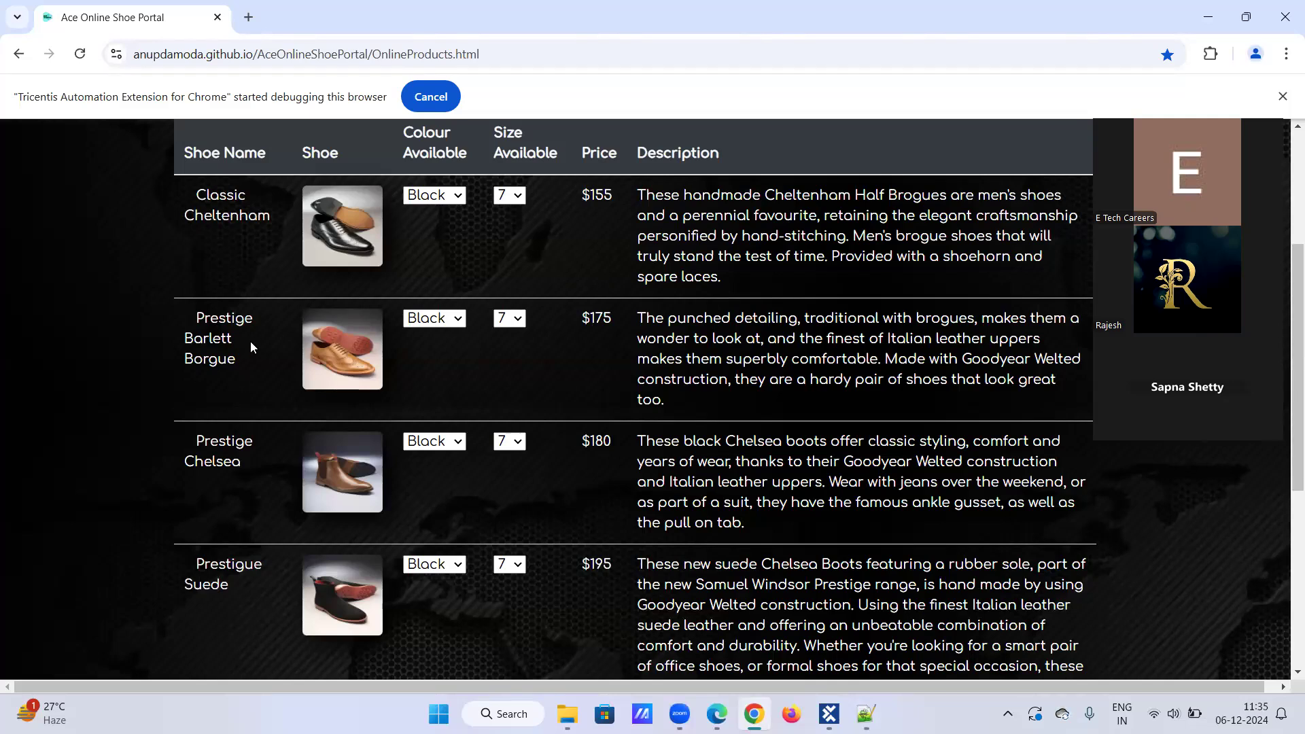
{"action": "left_click", "coordinate": [829, 714]}
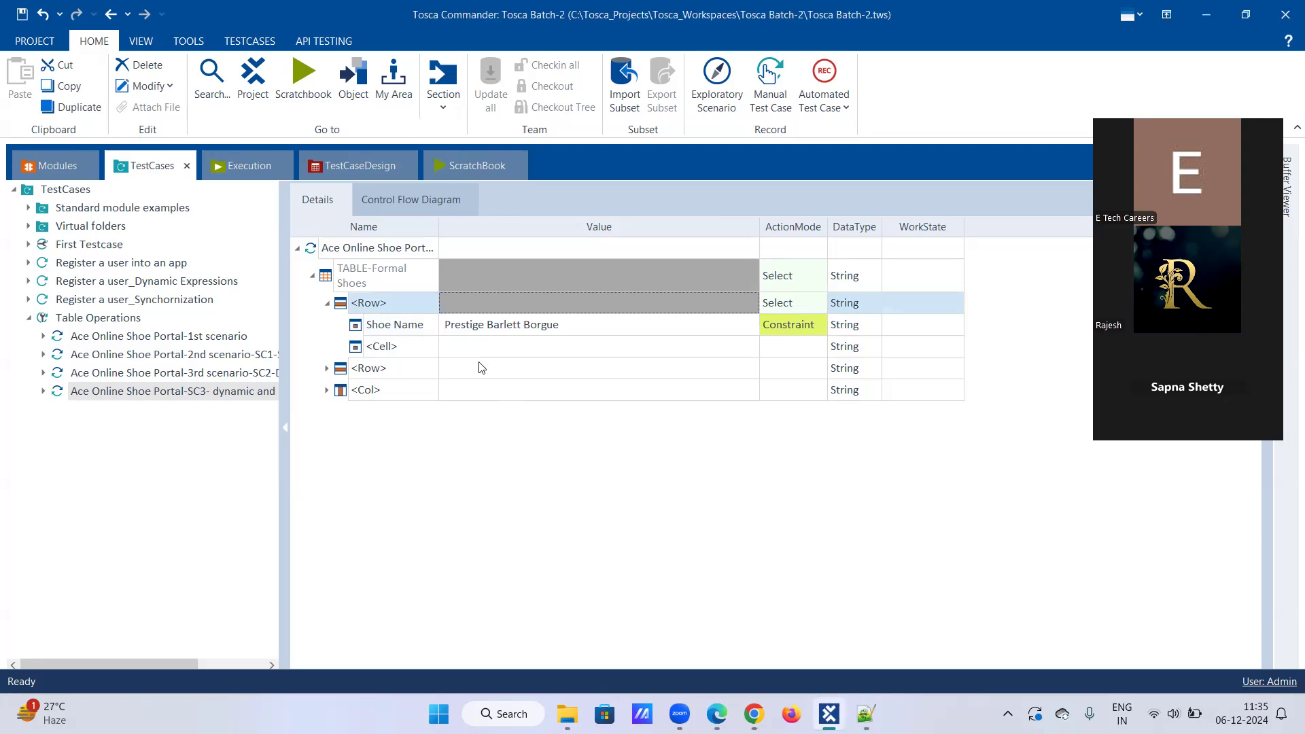
{"action": "left_click", "coordinate": [406, 307]}
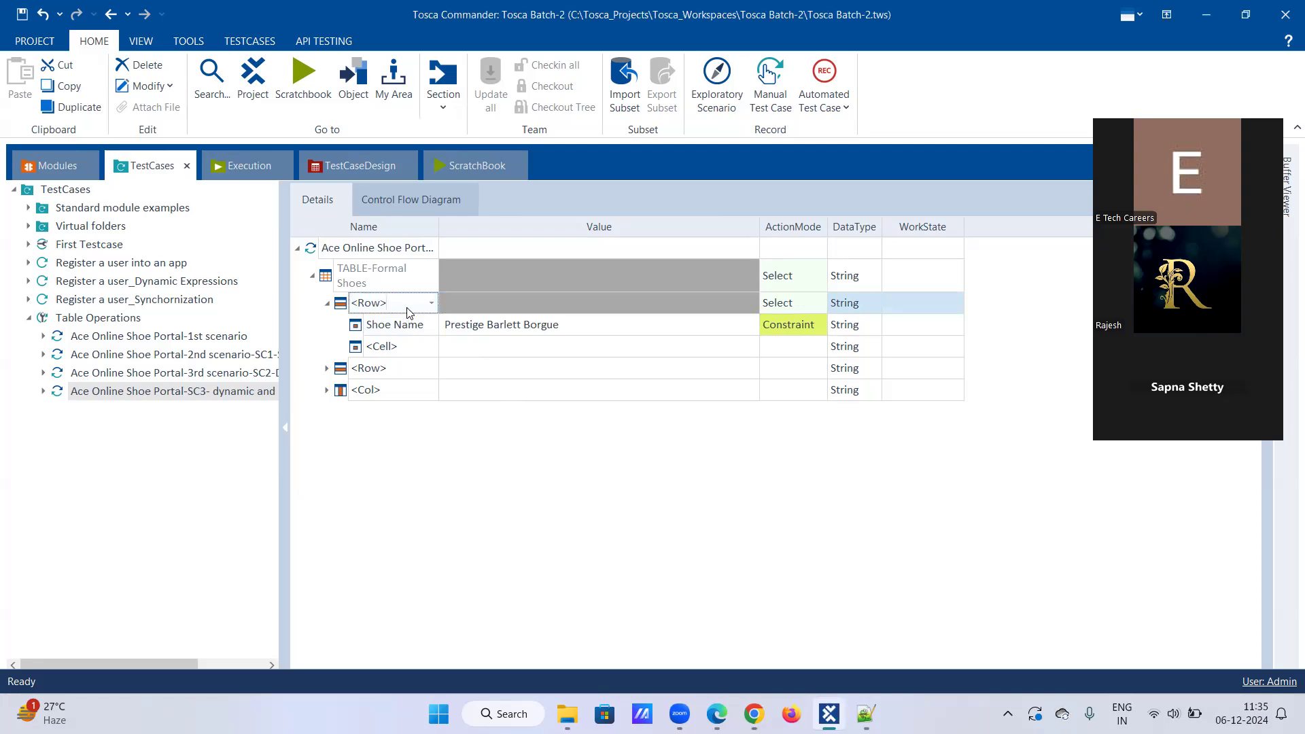
{"action": "left_click", "coordinate": [827, 712]}
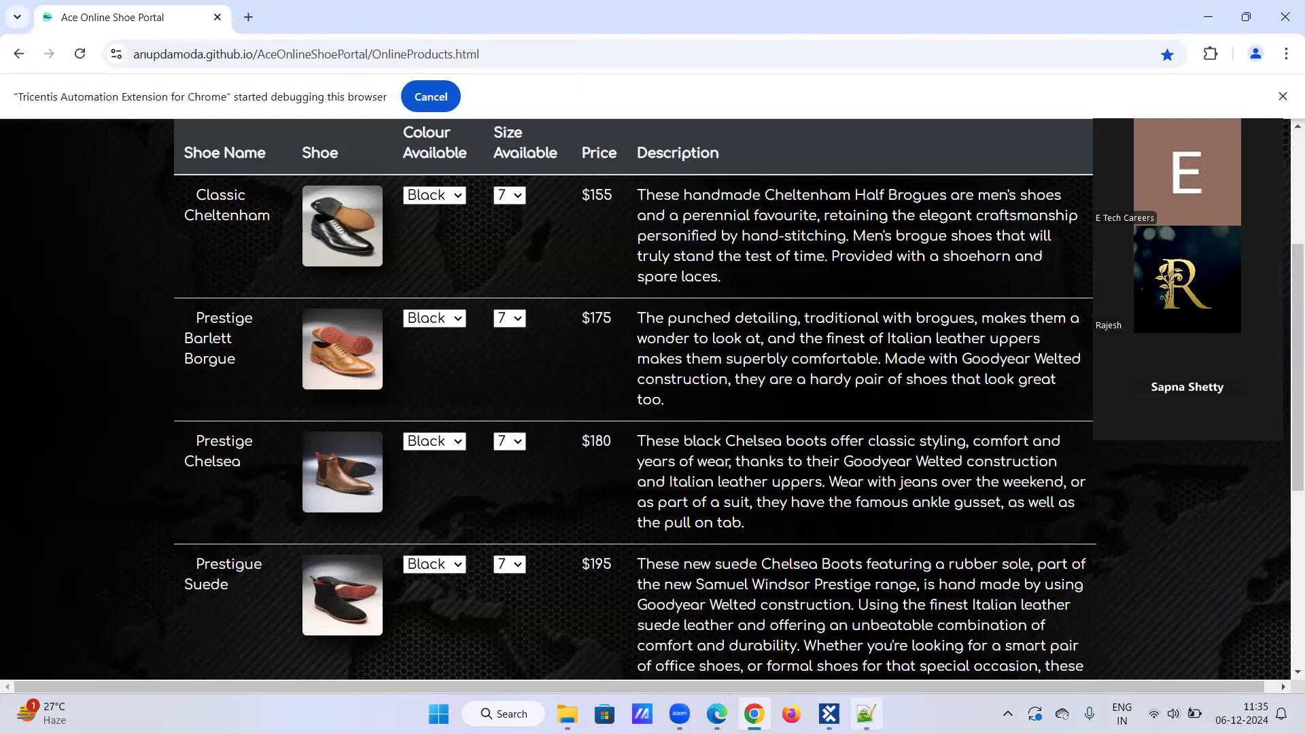
{"action": "mouse_move", "coordinate": [829, 713]}
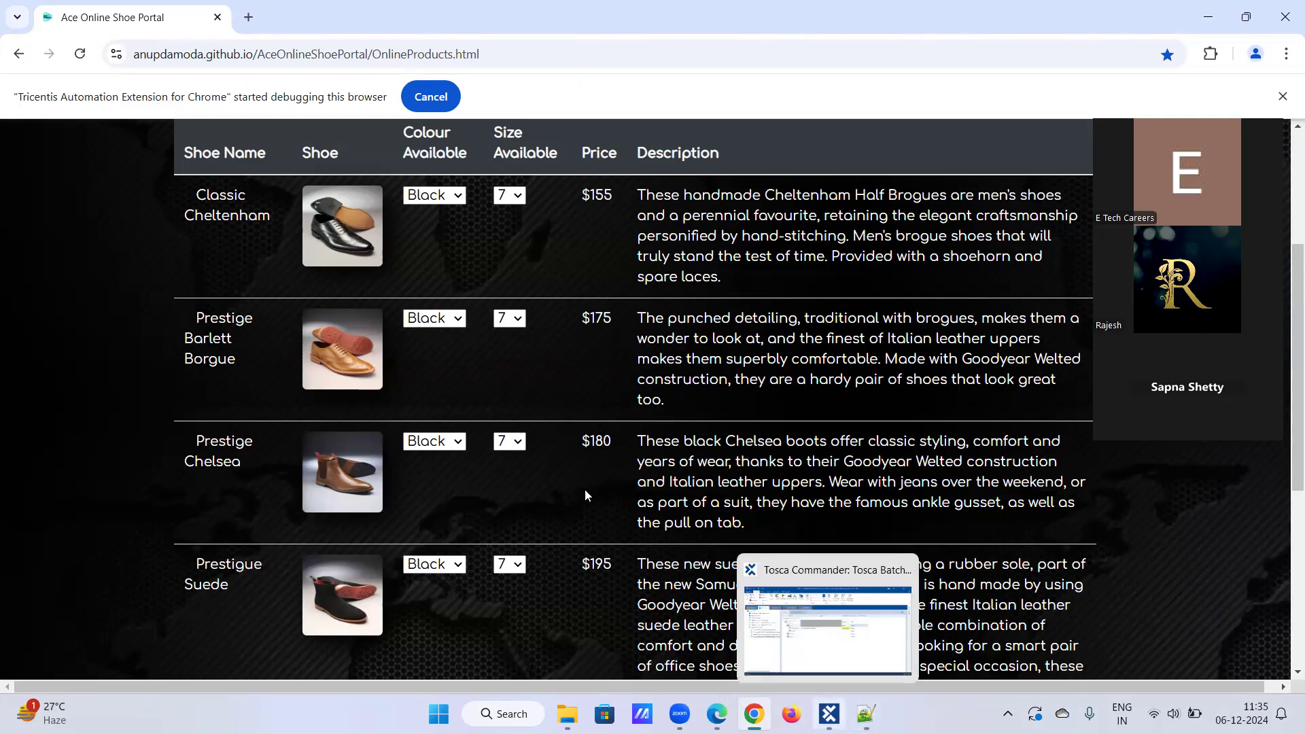
{"action": "left_click", "coordinate": [829, 714]}
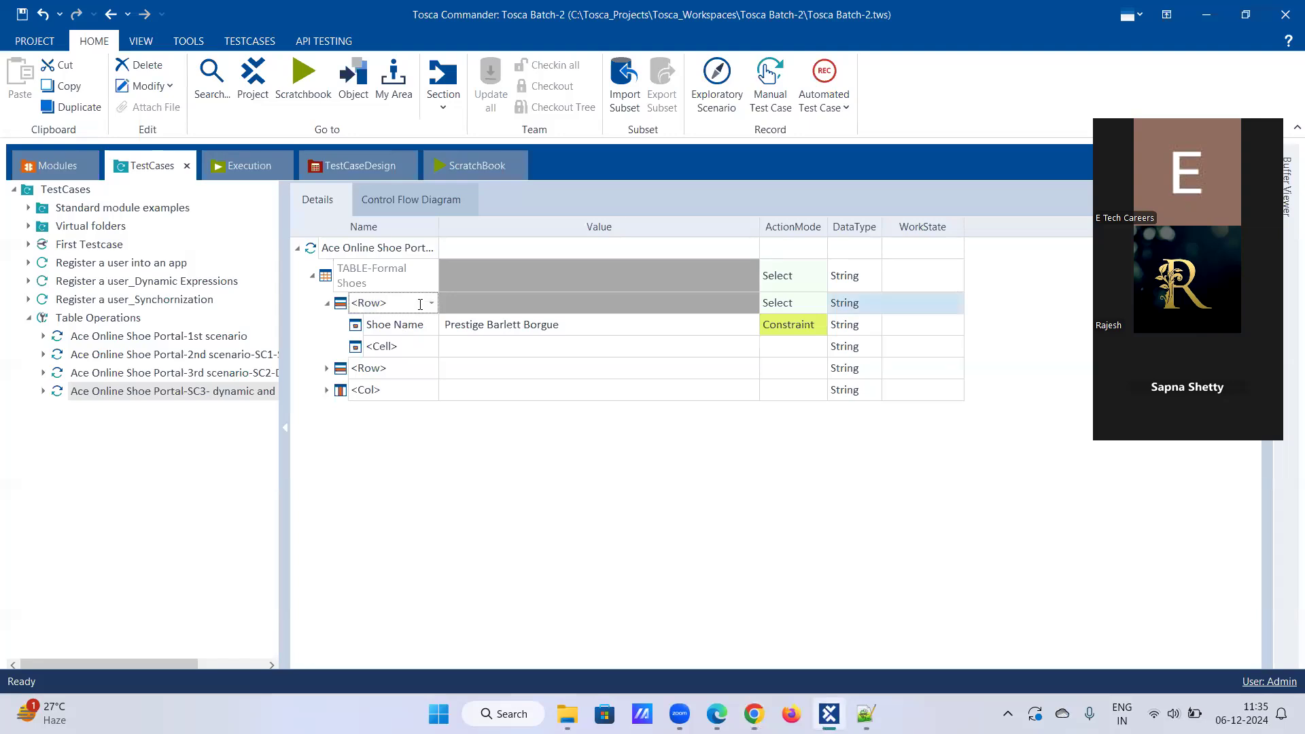
Step: Rename the <Row> entry above the Shoe Name constraint as #2 to target the second matching row
{"action": "key", "text": "BackSpace"}
{"action": "key", "text": "BackSpace"}
{"action": "key", "text": "BackSpace"}
{"action": "key", "text": "BackSpace"}
{"action": "key", "text": "BackSpace"}
{"action": "type", "text": "#3"}
{"action": "key", "text": "BackSpace"}
{"action": "type", "text": "2"}
{"action": "key", "text": "Return"}
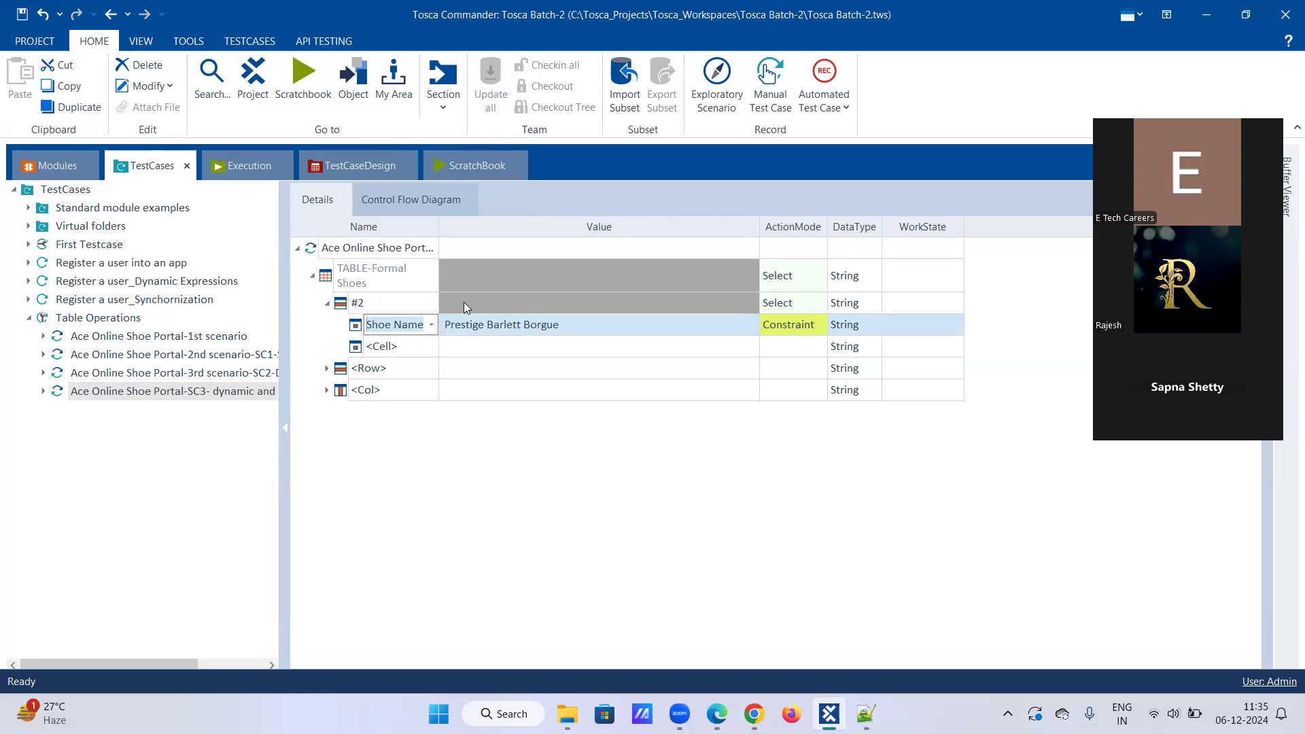
{"action": "left_click", "coordinate": [411, 461]}
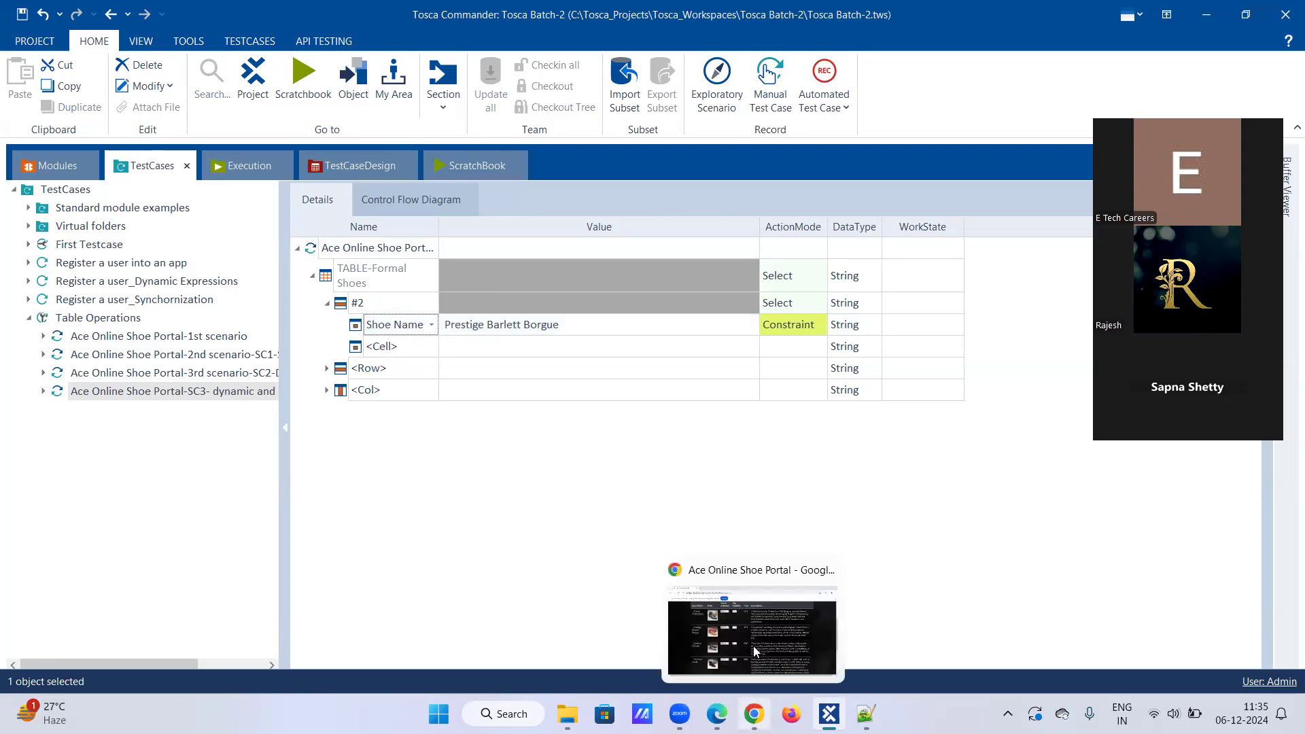
Step: Run the SC3 test step in ScratchBook with row #2, expand its results and read the row's full log info
{"action": "right_click", "coordinate": [213, 392]}
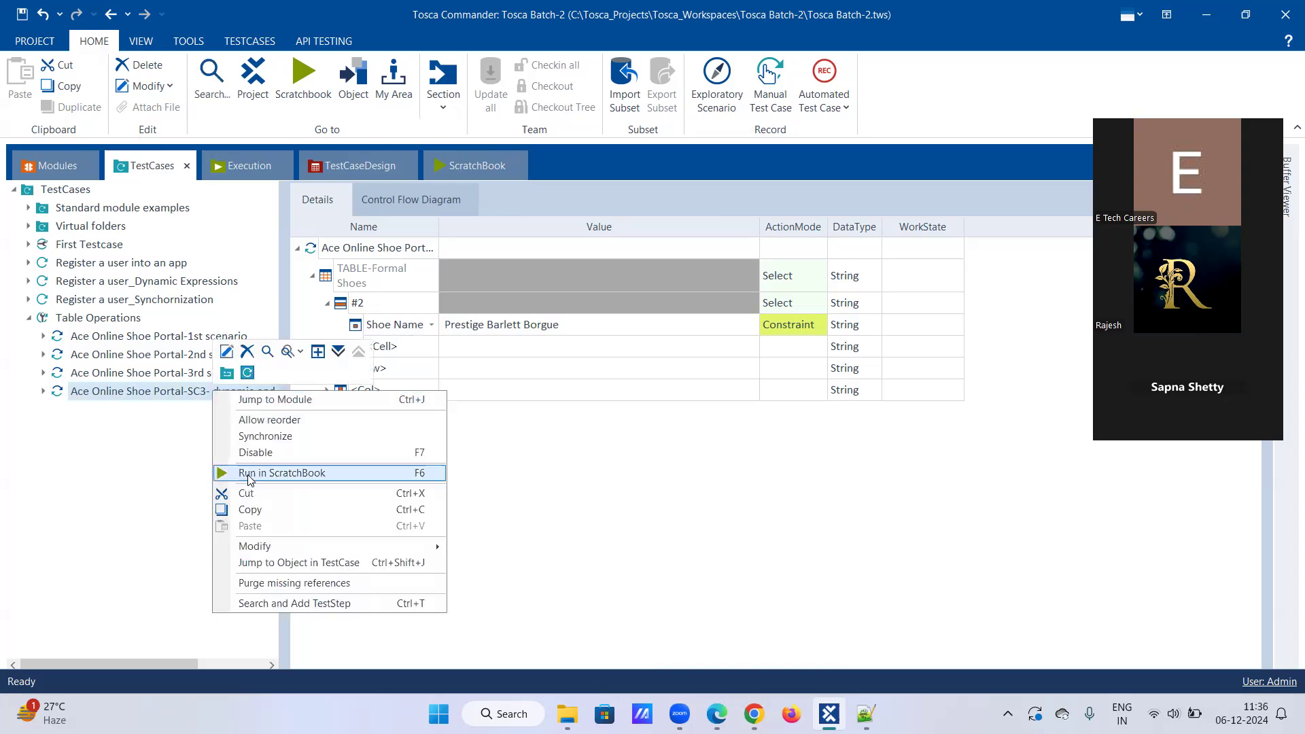
{"action": "left_click", "coordinate": [249, 471]}
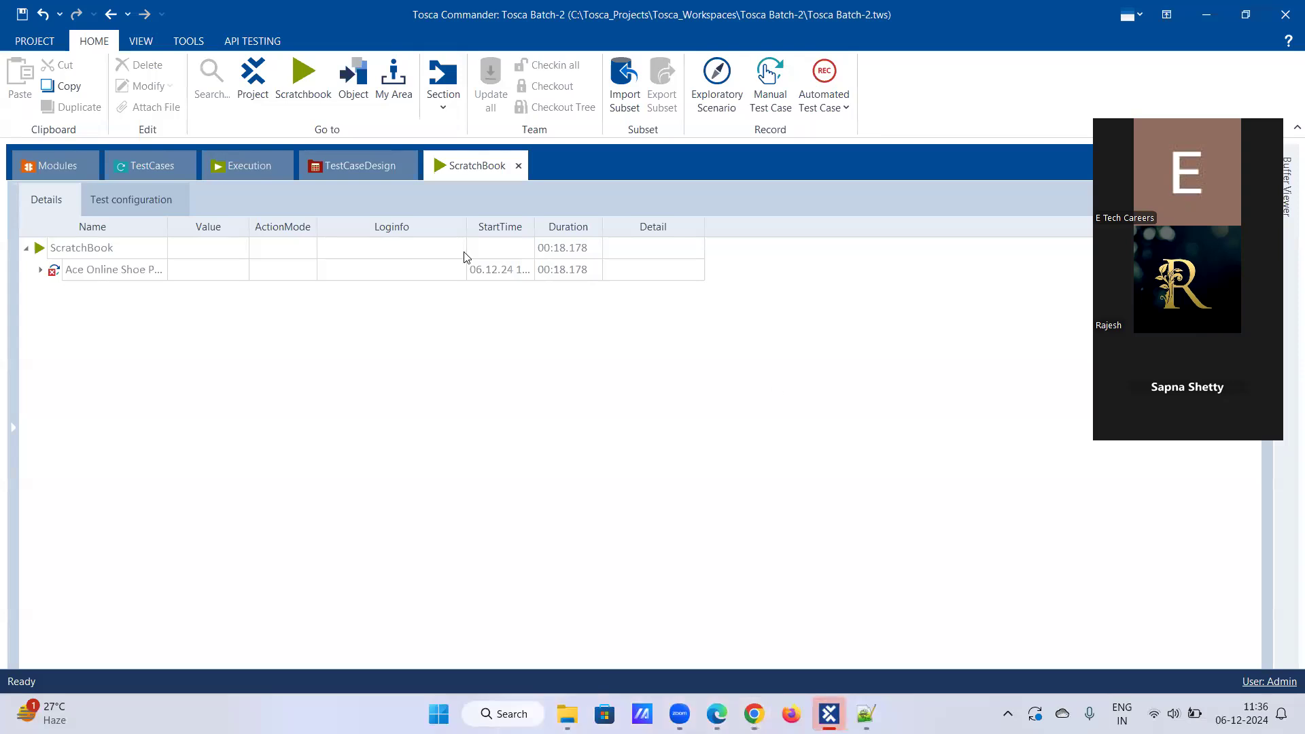
{"action": "right_click", "coordinate": [461, 271]}
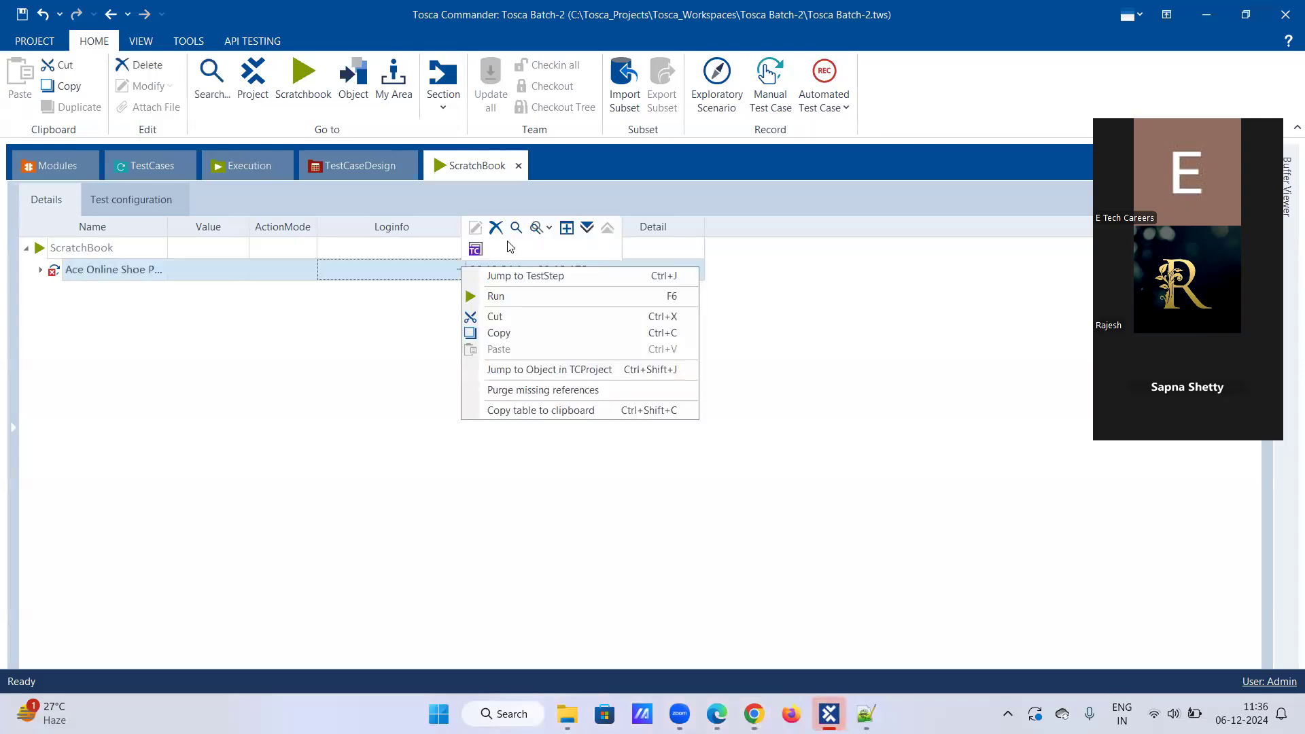
{"action": "left_click", "coordinate": [587, 227]}
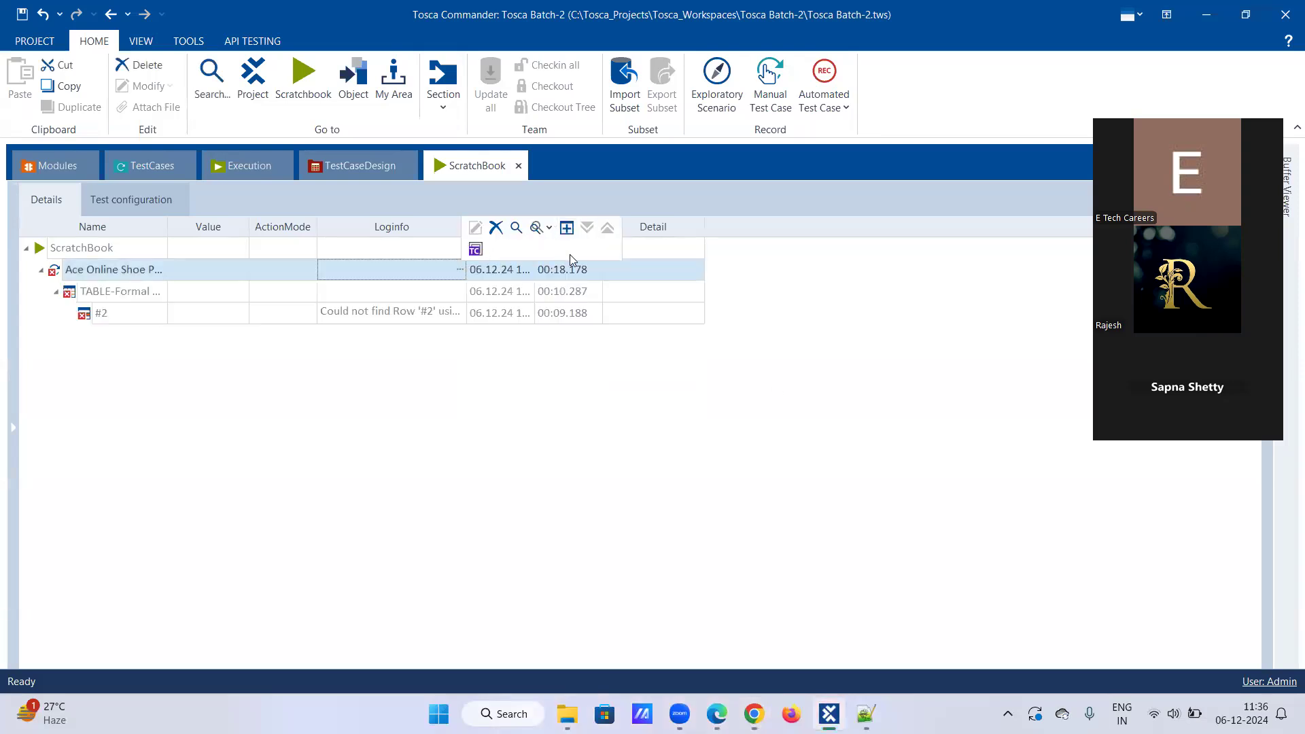
{"action": "left_click", "coordinate": [460, 315]}
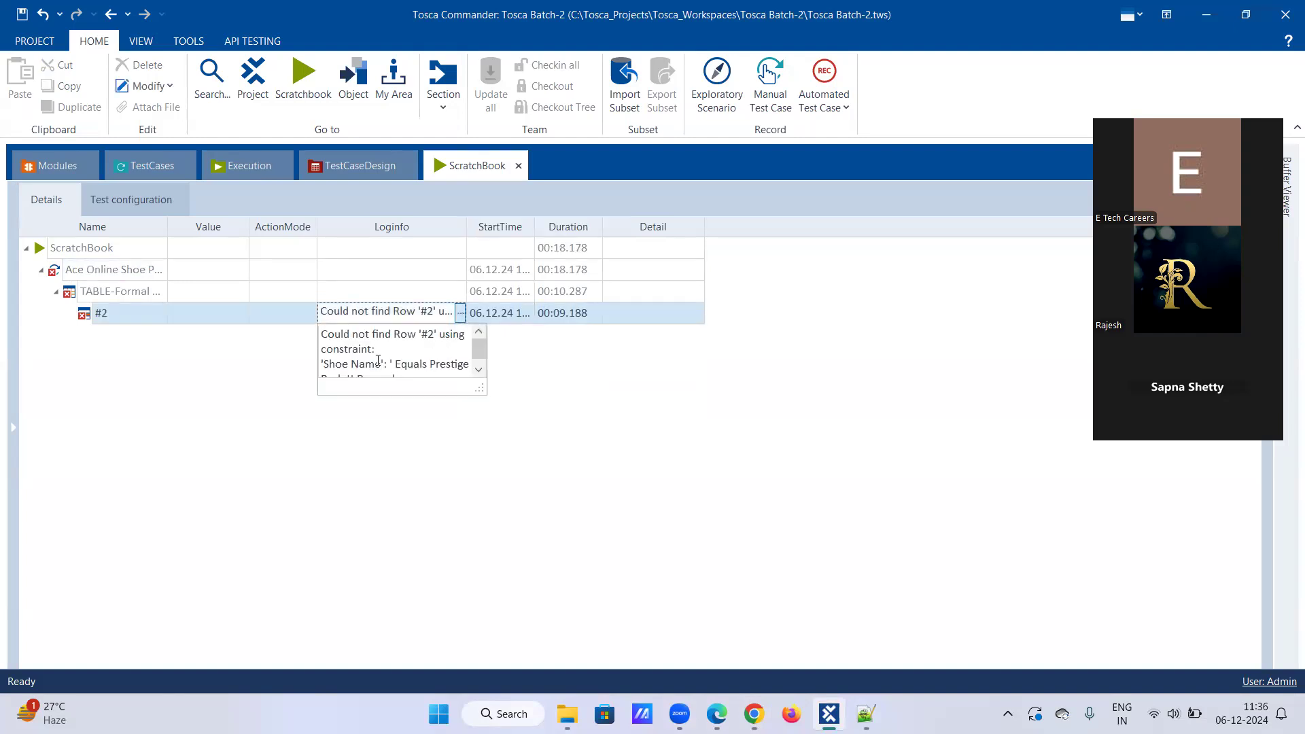
{"action": "scroll", "coordinate": [387, 370], "scroll_direction": "down", "scroll_amount": 1}
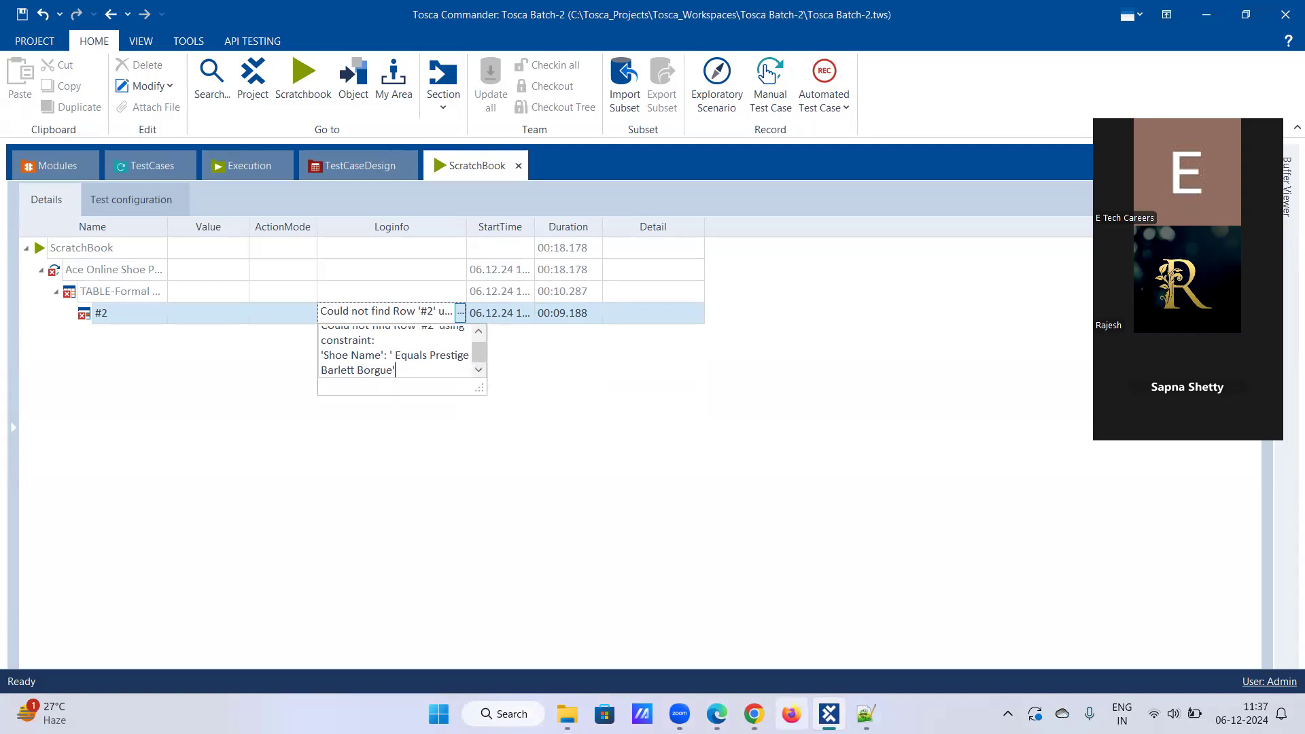
{"action": "mouse_move", "coordinate": [846, 708]}
{"action": "left_click", "coordinate": [181, 422]}
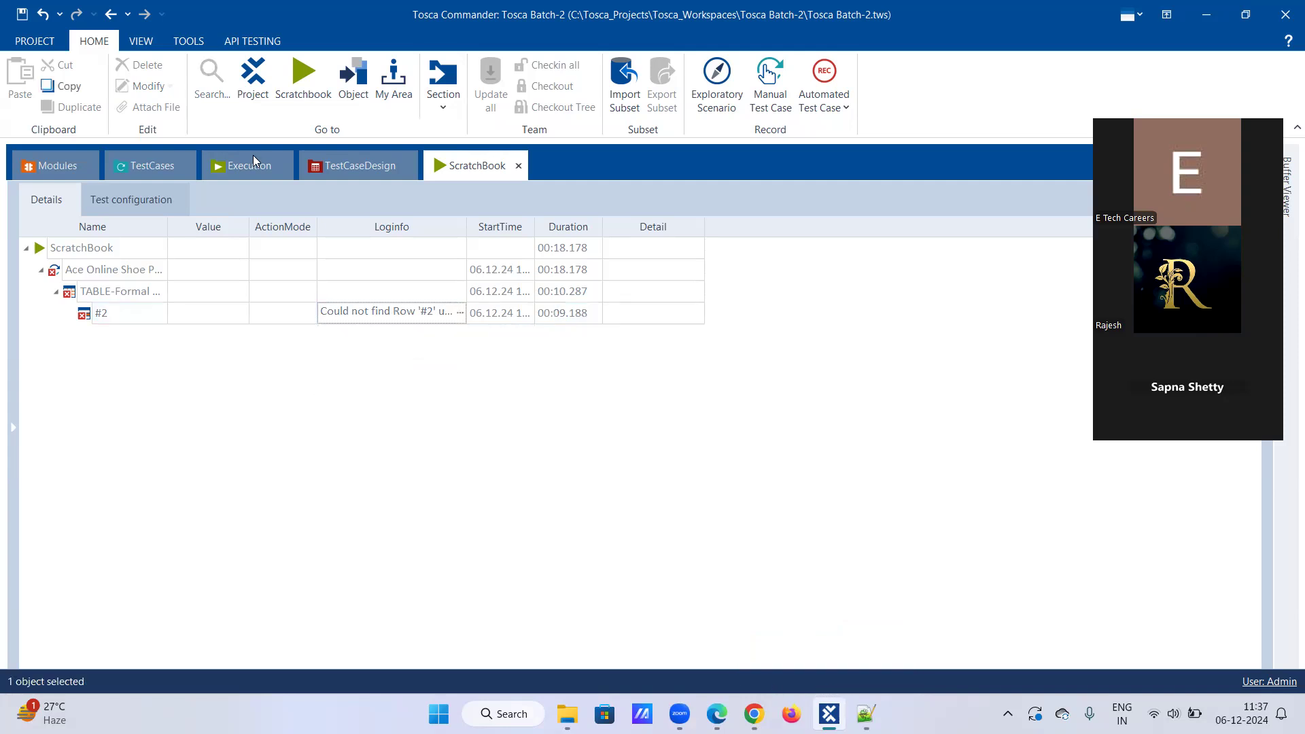
Step: Return to the SC3 test step in TestCases and change its constrained row to #1
{"action": "left_click", "coordinate": [180, 160]}
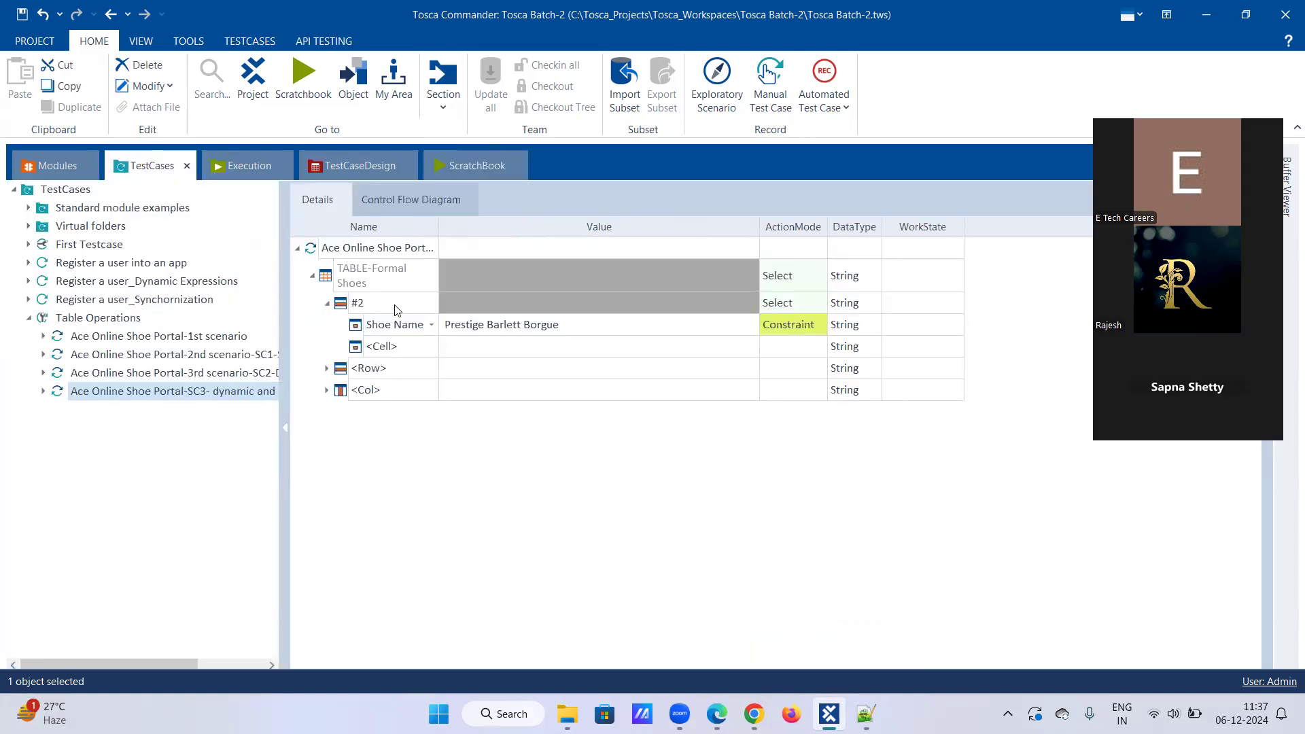
{"action": "left_click", "coordinate": [395, 306]}
{"action": "left_click", "coordinate": [398, 306]}
{"action": "key", "text": "BackSpace"}
{"action": "type", "text": "1"}
{"action": "left_click", "coordinate": [405, 319]}
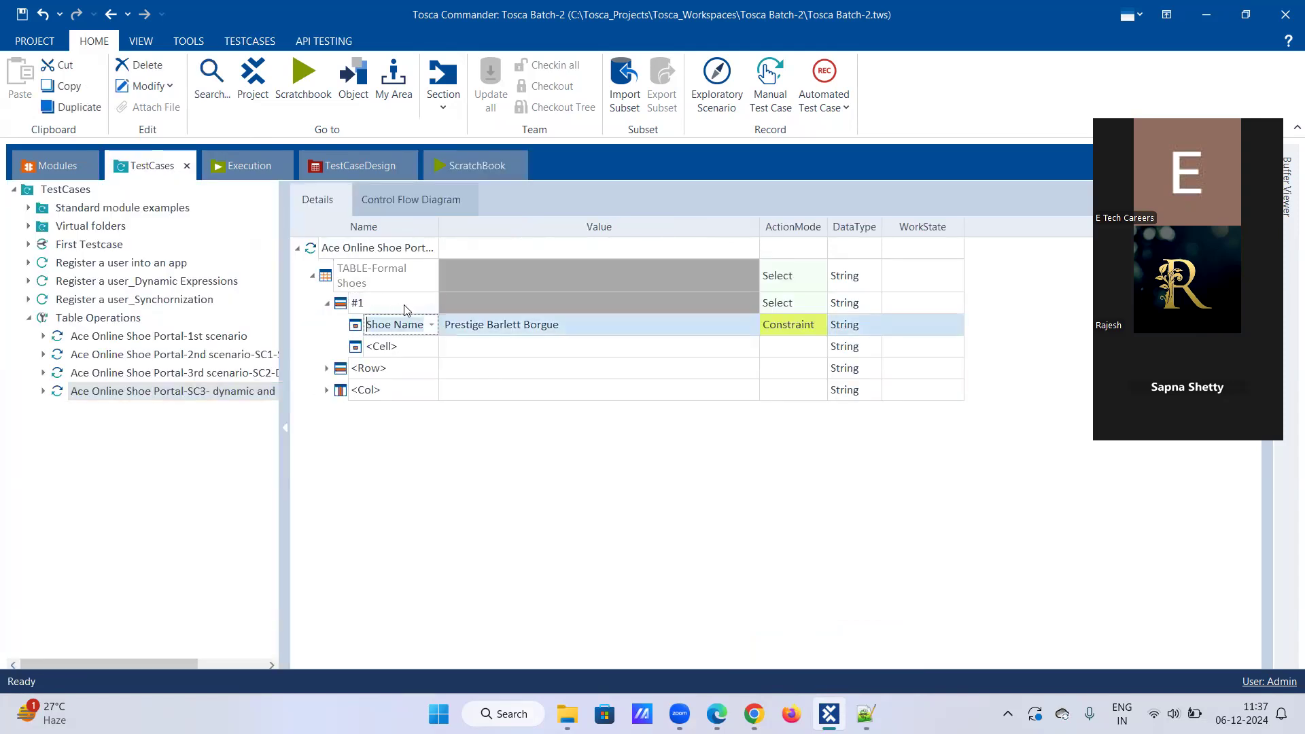
{"action": "right_click", "coordinate": [234, 390]}
{"action": "left_click", "coordinate": [294, 451]}
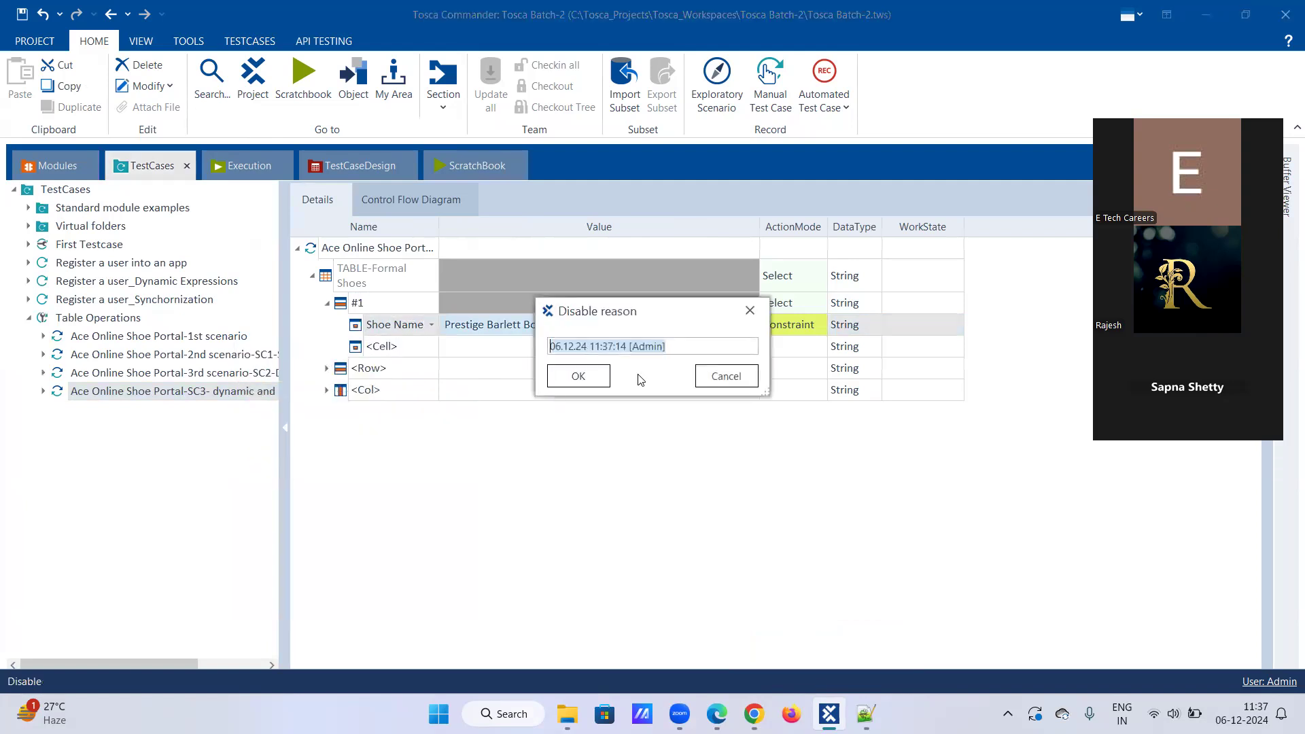
{"action": "key", "text": "Return"}
Step: Run the SC3 test step in ScratchBook with row #1, expand its results and open the row's log info
{"action": "right_click", "coordinate": [194, 397]}
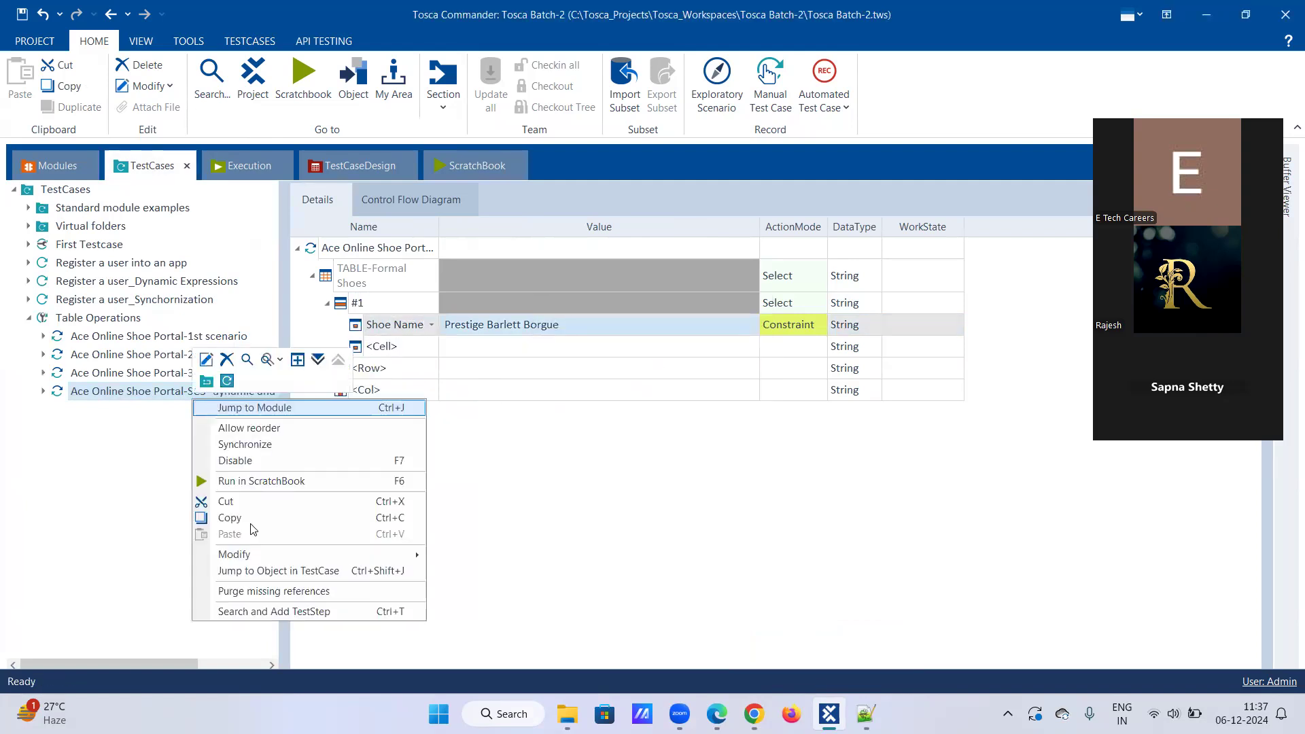
{"action": "left_click", "coordinate": [280, 481]}
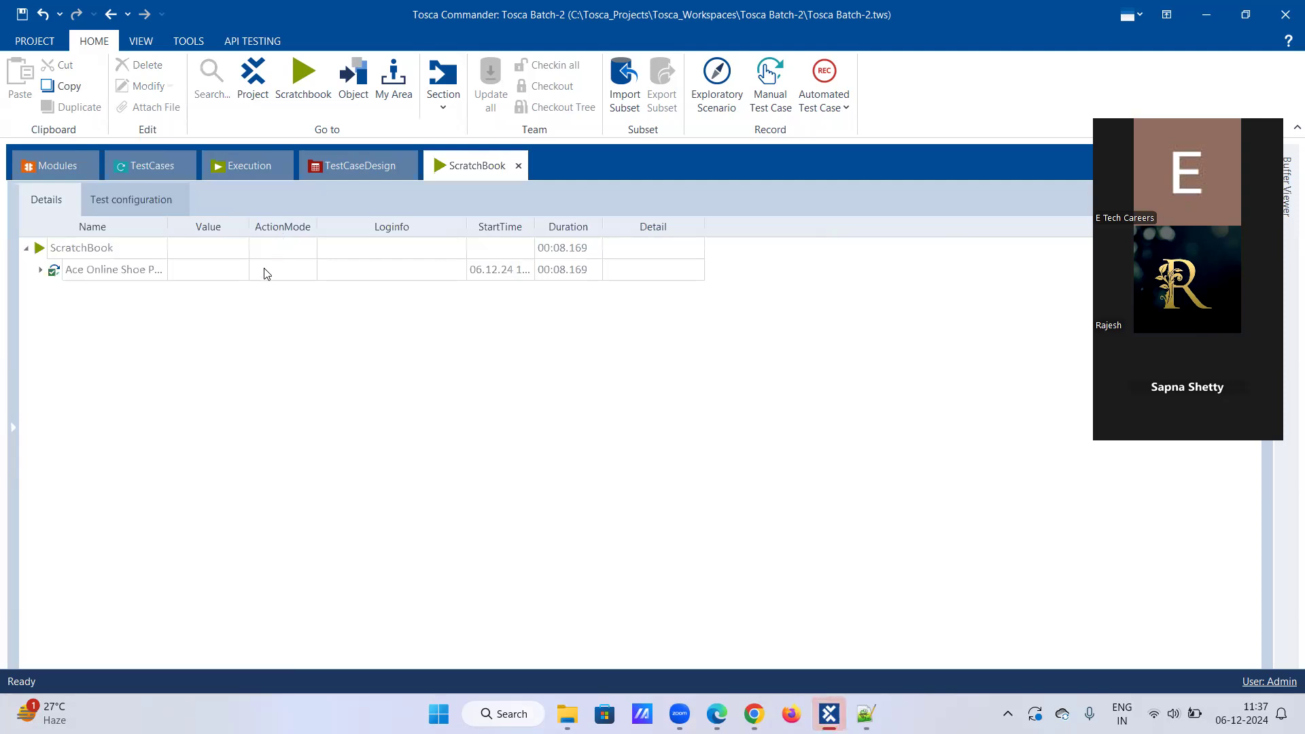
{"action": "right_click", "coordinate": [266, 272]}
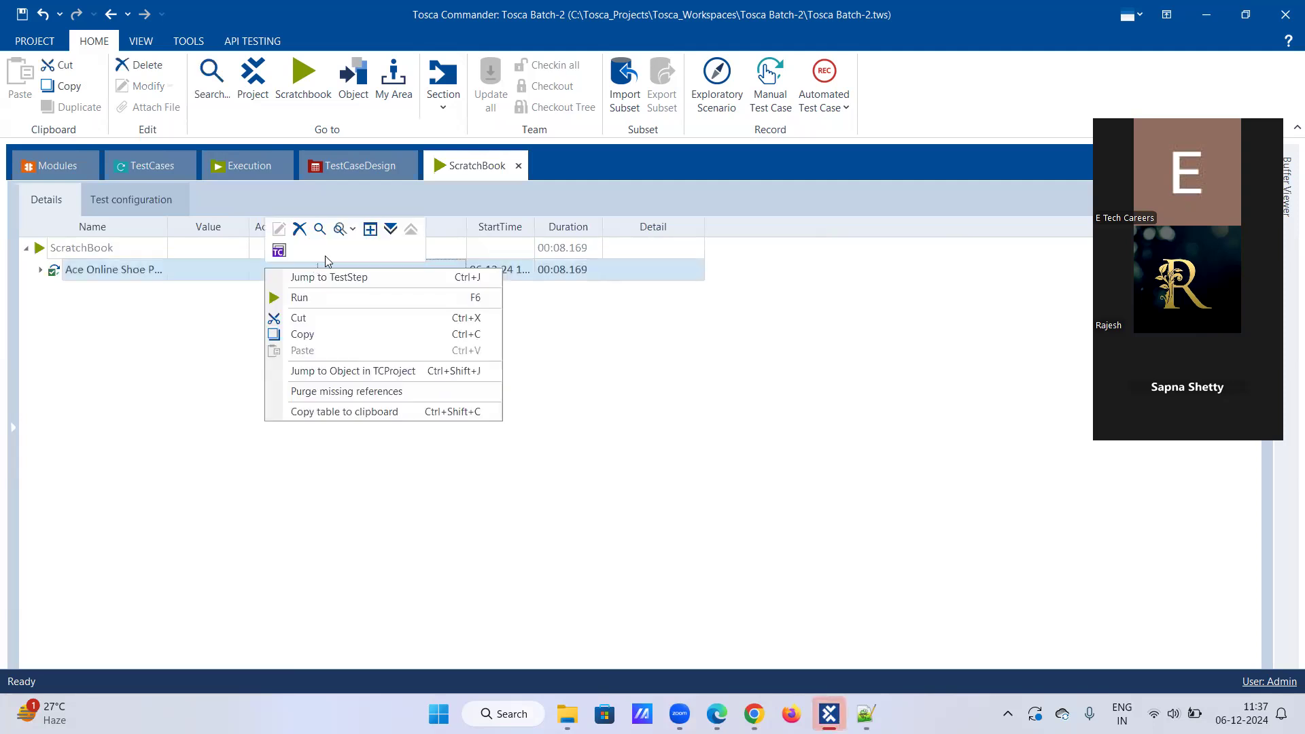
{"action": "left_click", "coordinate": [390, 229]}
{"action": "left_click", "coordinate": [454, 320]}
{"action": "left_click", "coordinate": [460, 312]}
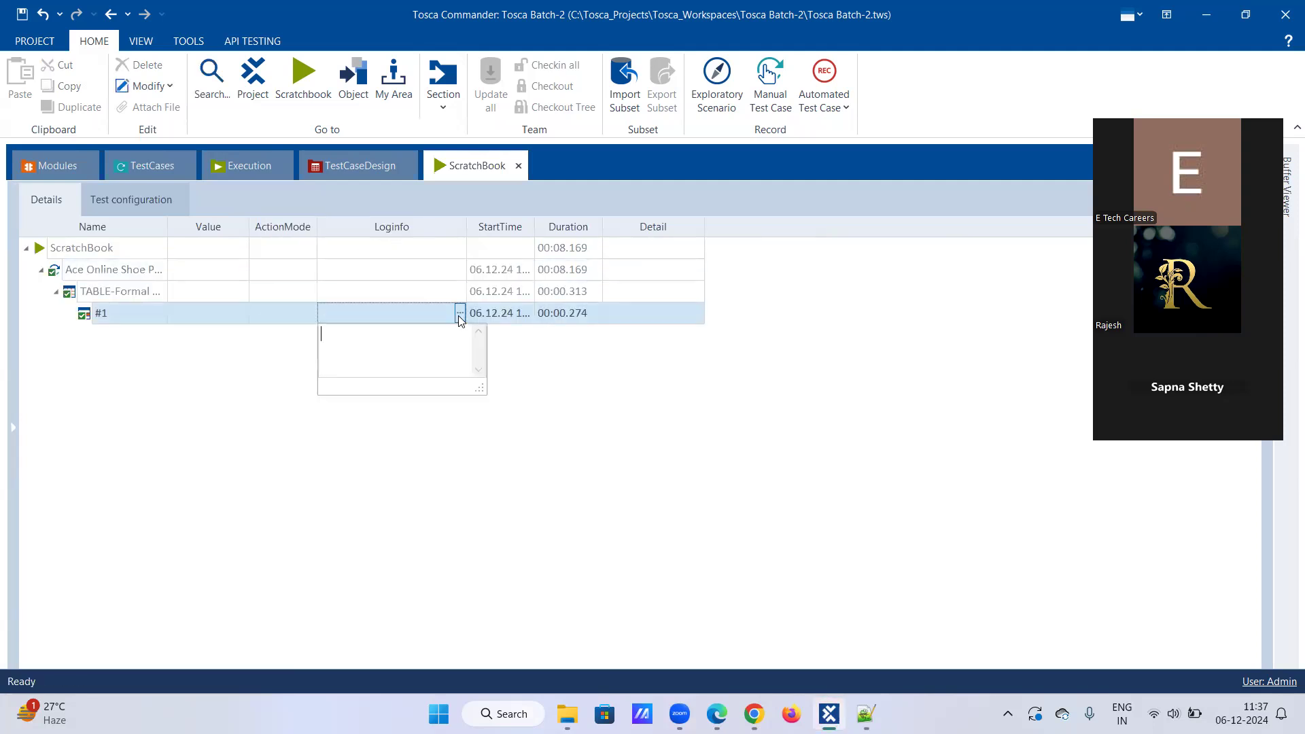
Step: Return to the SC3 test step in TestCases and rename its constrained row to #3
{"action": "left_click", "coordinate": [144, 176]}
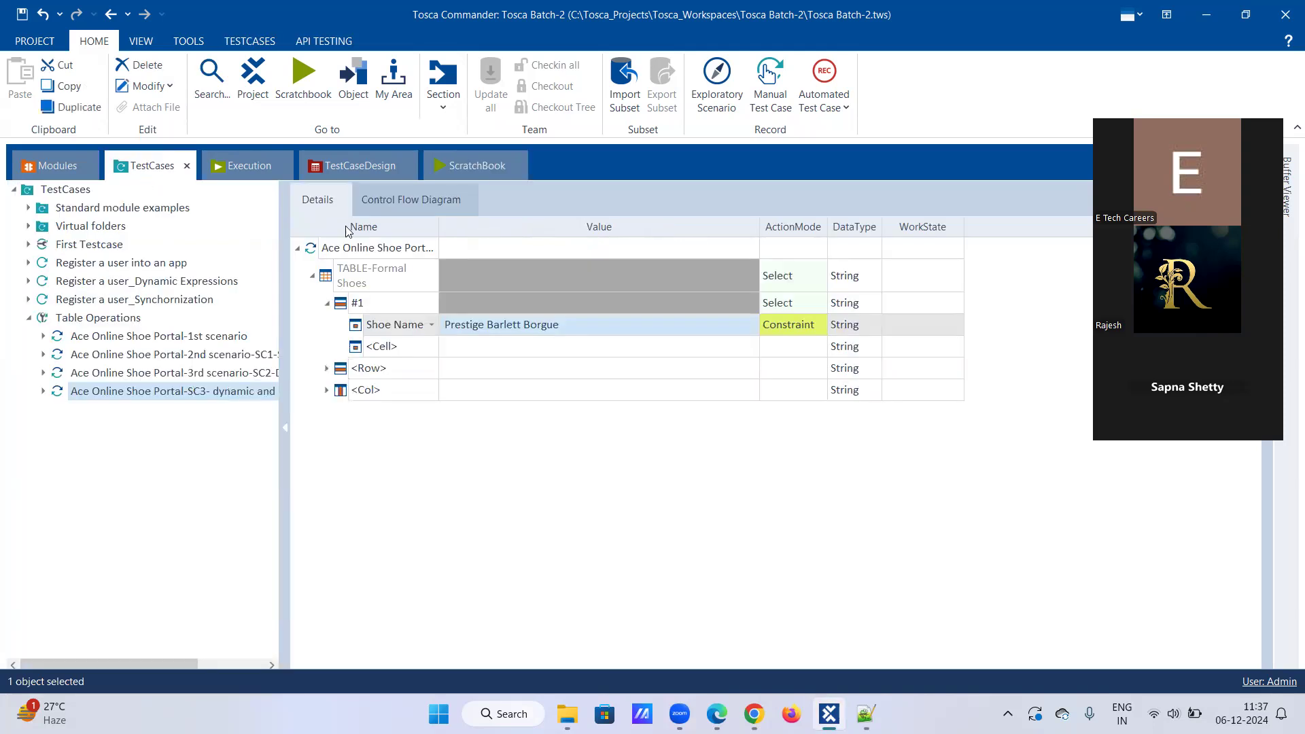
{"action": "left_click", "coordinate": [406, 304]}
{"action": "left_click", "coordinate": [406, 304]}
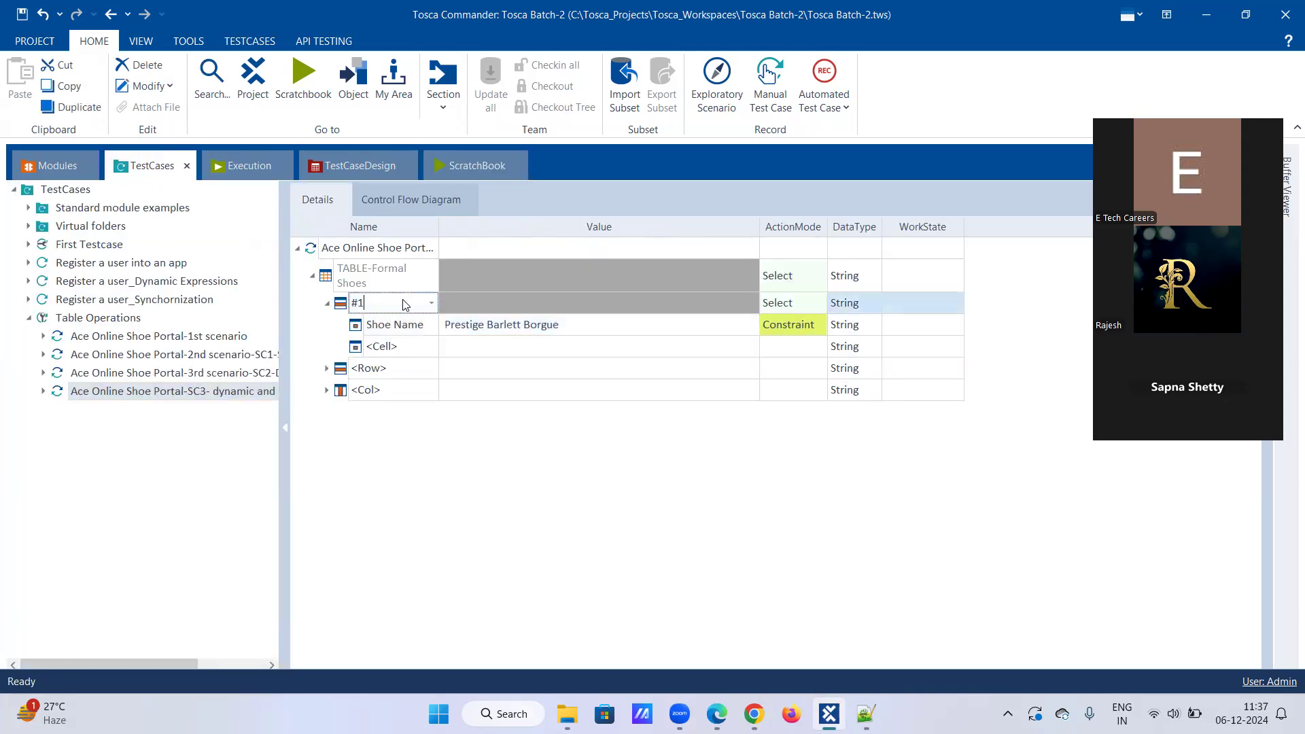
{"action": "key", "text": "BackSpace"}
{"action": "type", "text": "3"}
{"action": "key", "text": "Return"}
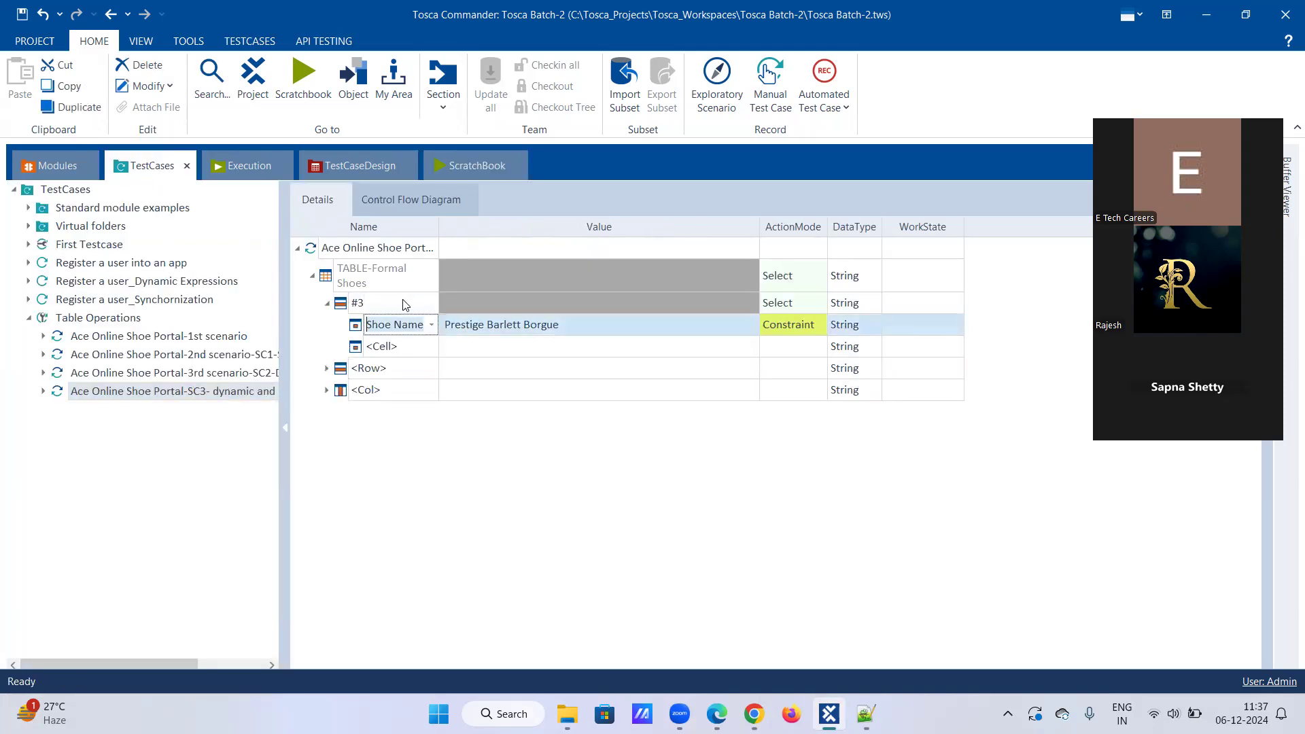
Step: Run the SC3 test step in ScratchBook with row #3, expand its results, read the row's log info and return to TestCases
{"action": "right_click", "coordinate": [190, 396]}
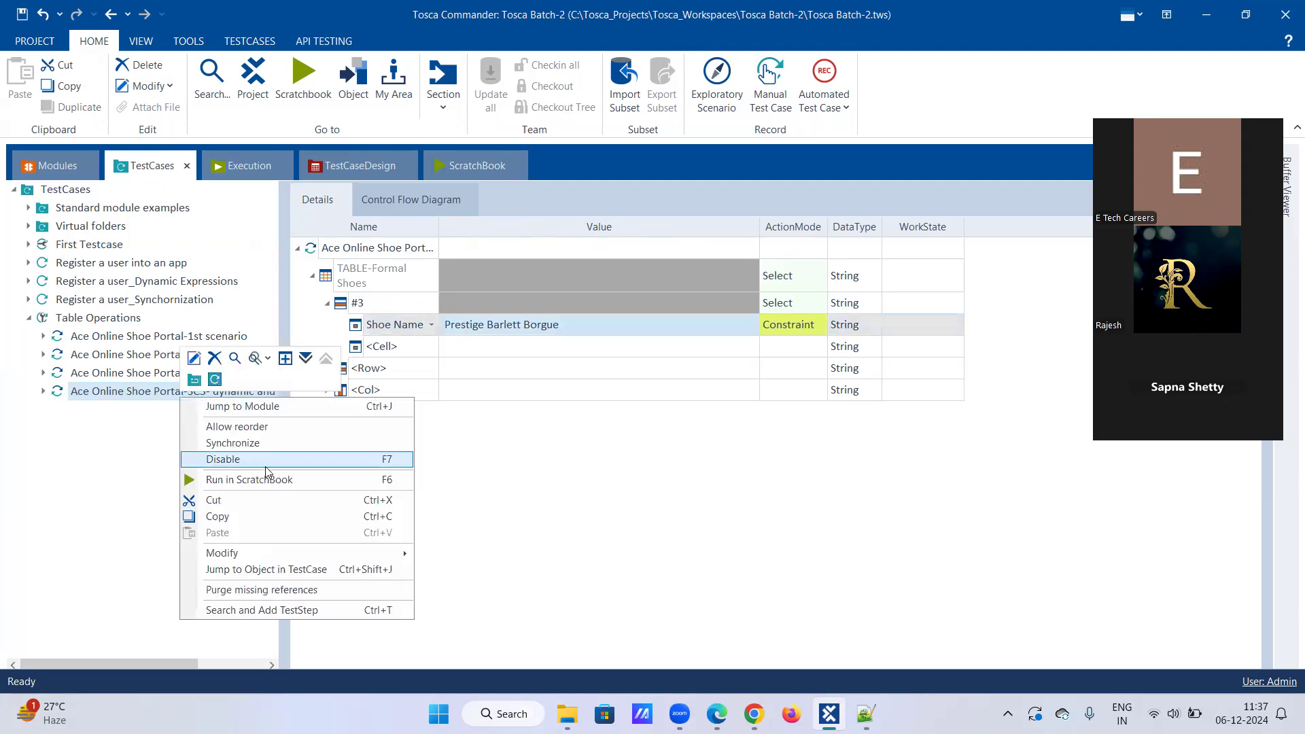
{"action": "left_click", "coordinate": [267, 476]}
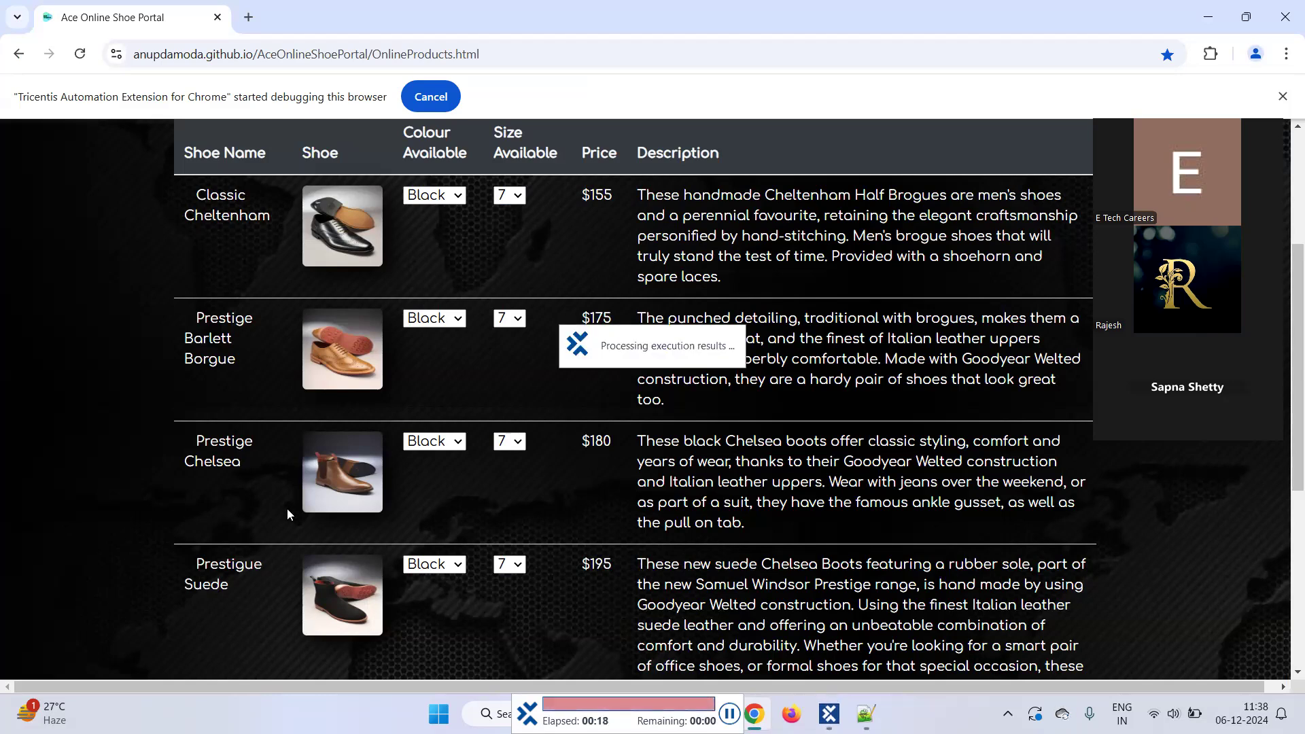
{"action": "left_click", "coordinate": [829, 713]}
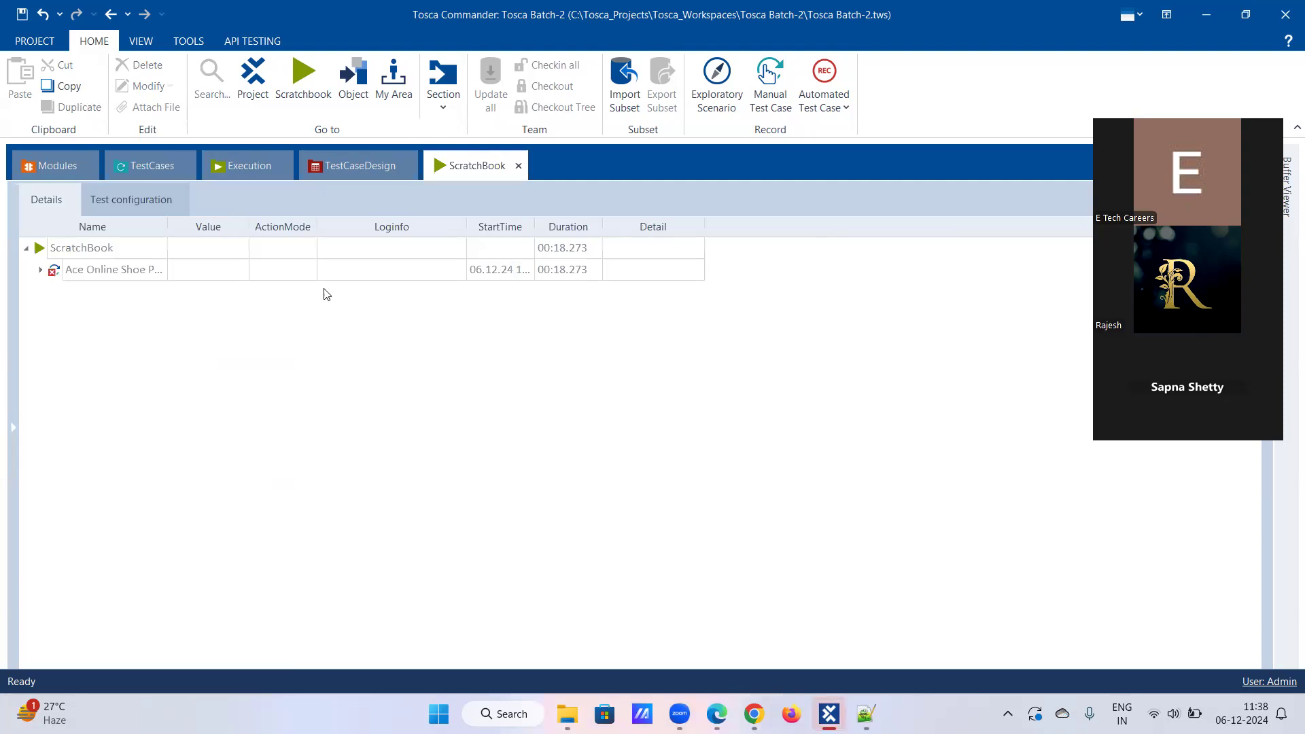
{"action": "right_click", "coordinate": [137, 269]}
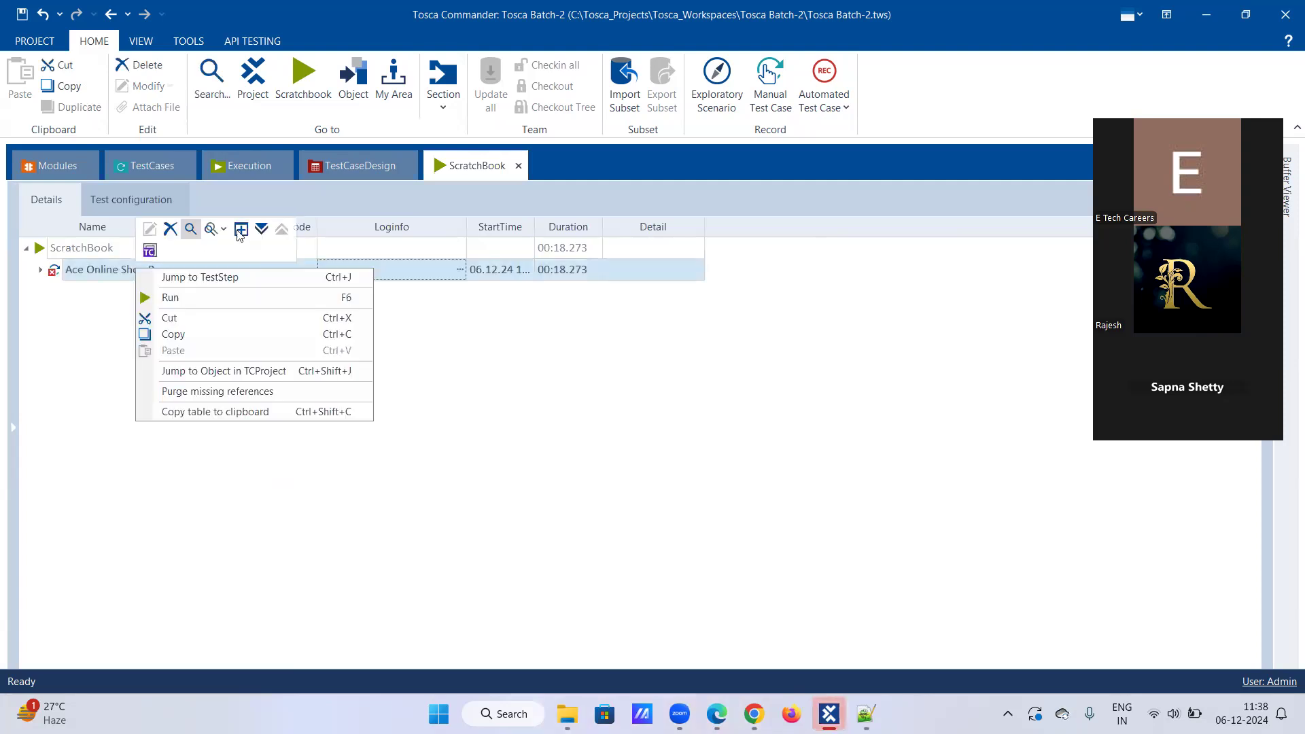
{"action": "left_click", "coordinate": [261, 228]}
{"action": "left_click", "coordinate": [438, 312]}
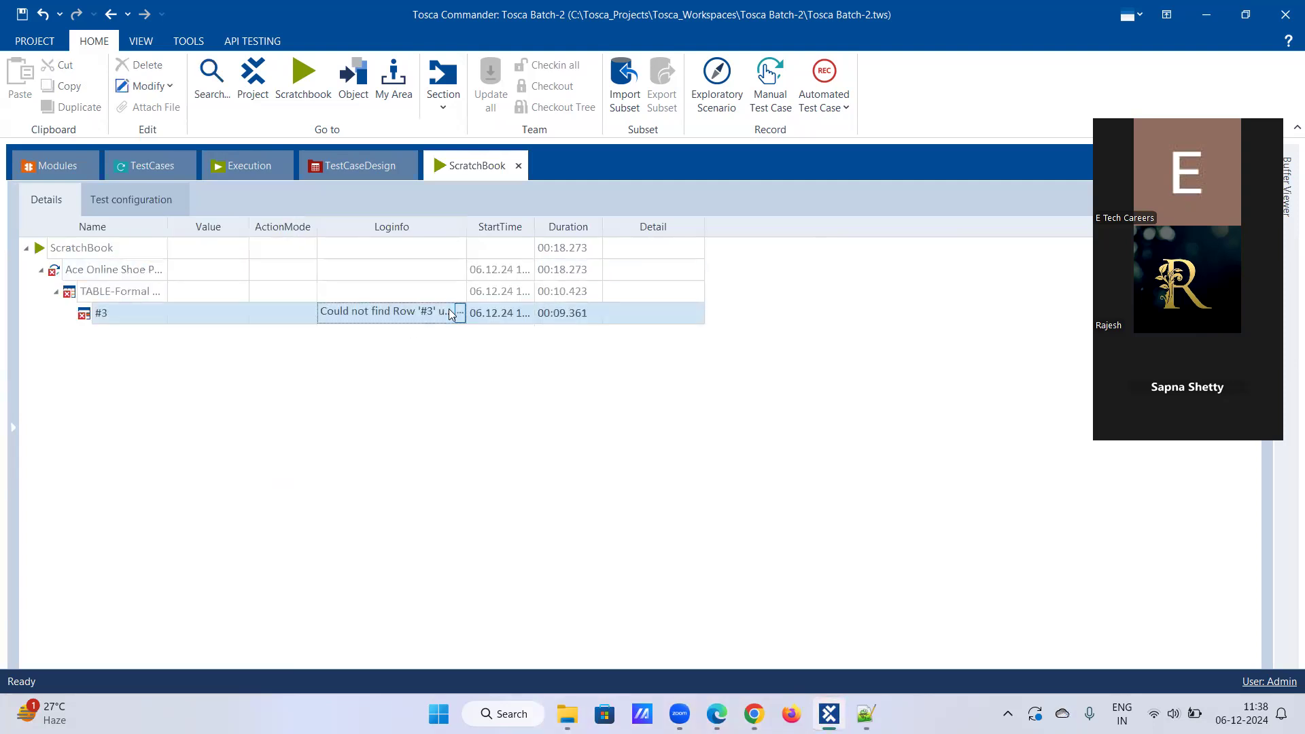
{"action": "left_click", "coordinate": [461, 313]}
{"action": "left_click", "coordinate": [210, 370]}
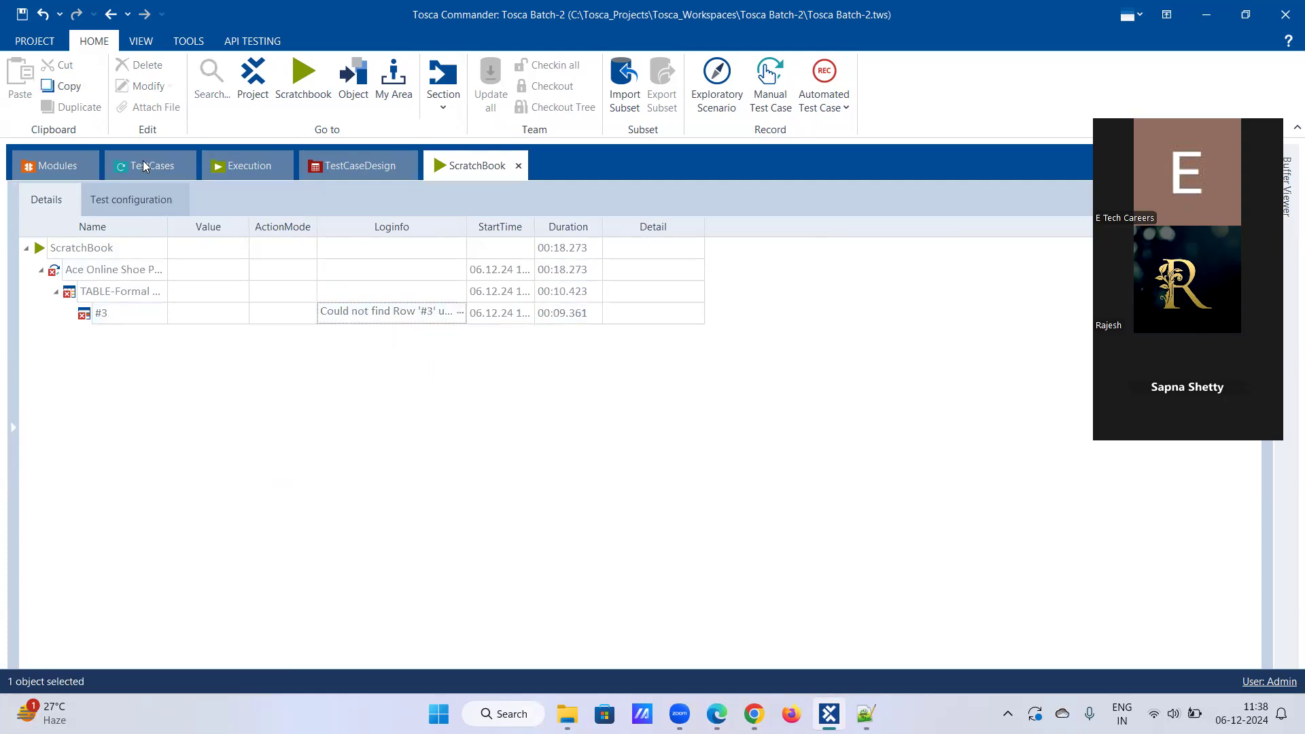
{"action": "left_click", "coordinate": [144, 163]}
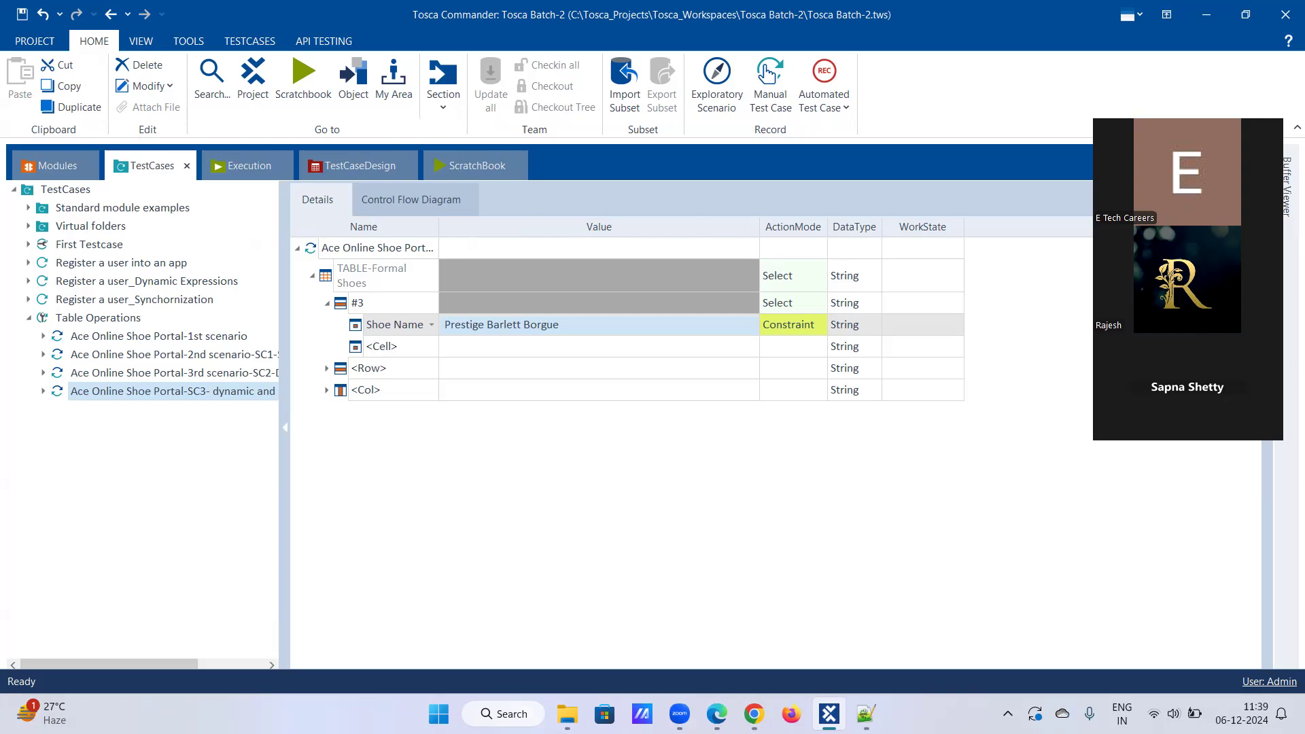
Step: Switch to the Batch-2_Tosca notes in Notepad++ and add the line "$- when you aware of the row no. you will use the dollar$"
{"action": "left_click", "coordinate": [864, 713]}
{"action": "left_click", "coordinate": [216, 527]}
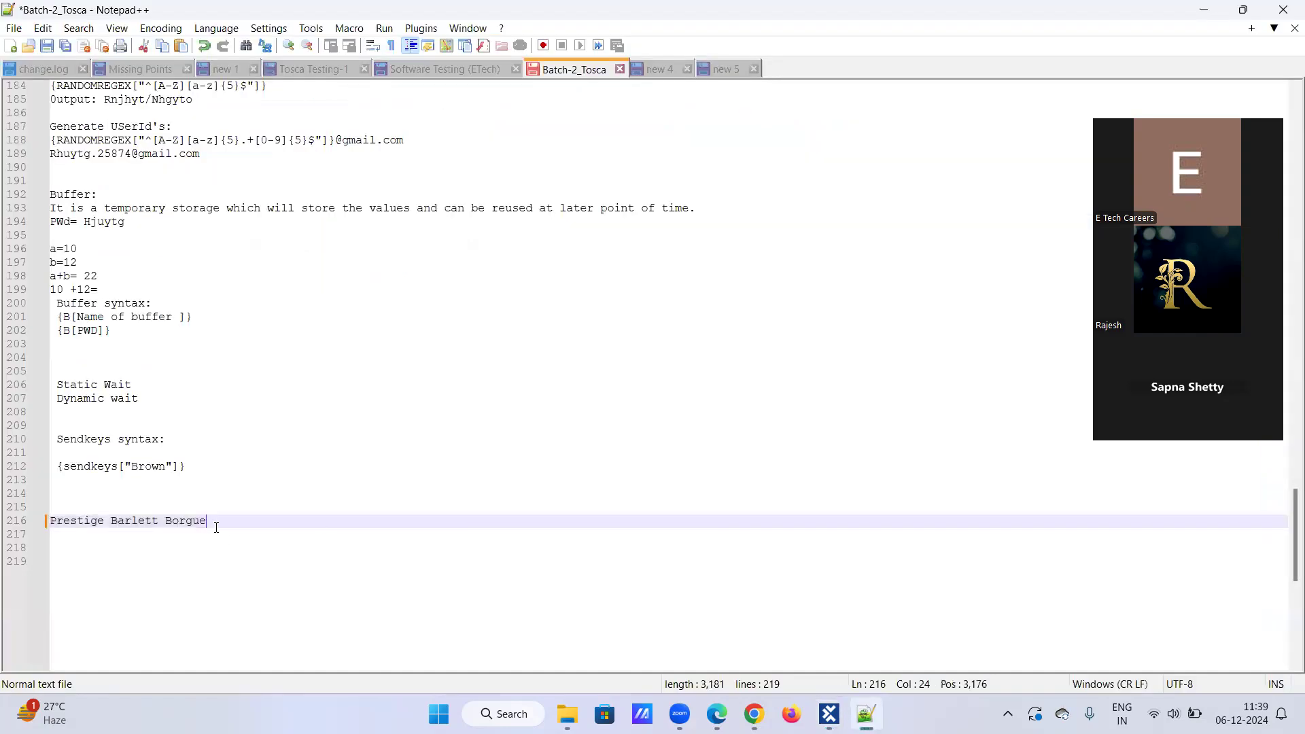
{"action": "key", "text": "Return"}
{"action": "key", "text": "Return"}
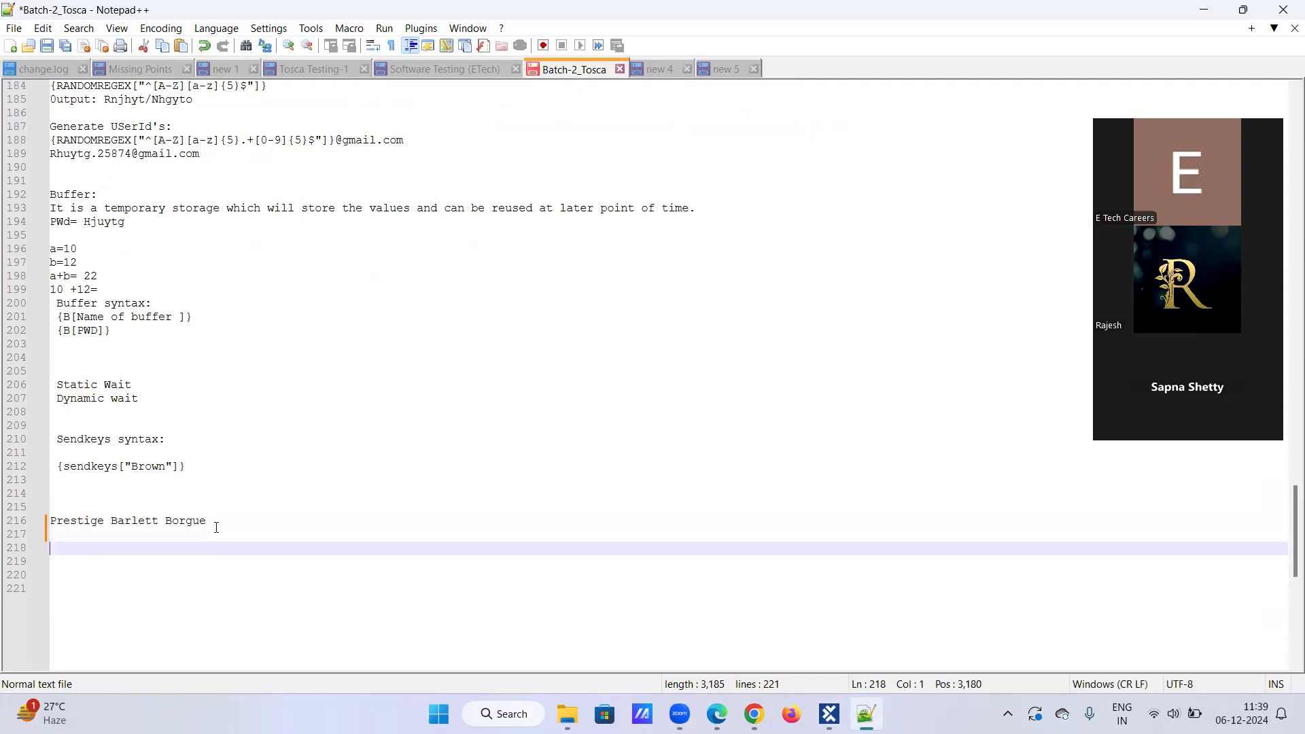
{"action": "scroll", "coordinate": [216, 501], "scroll_direction": "down", "scroll_amount": 9}
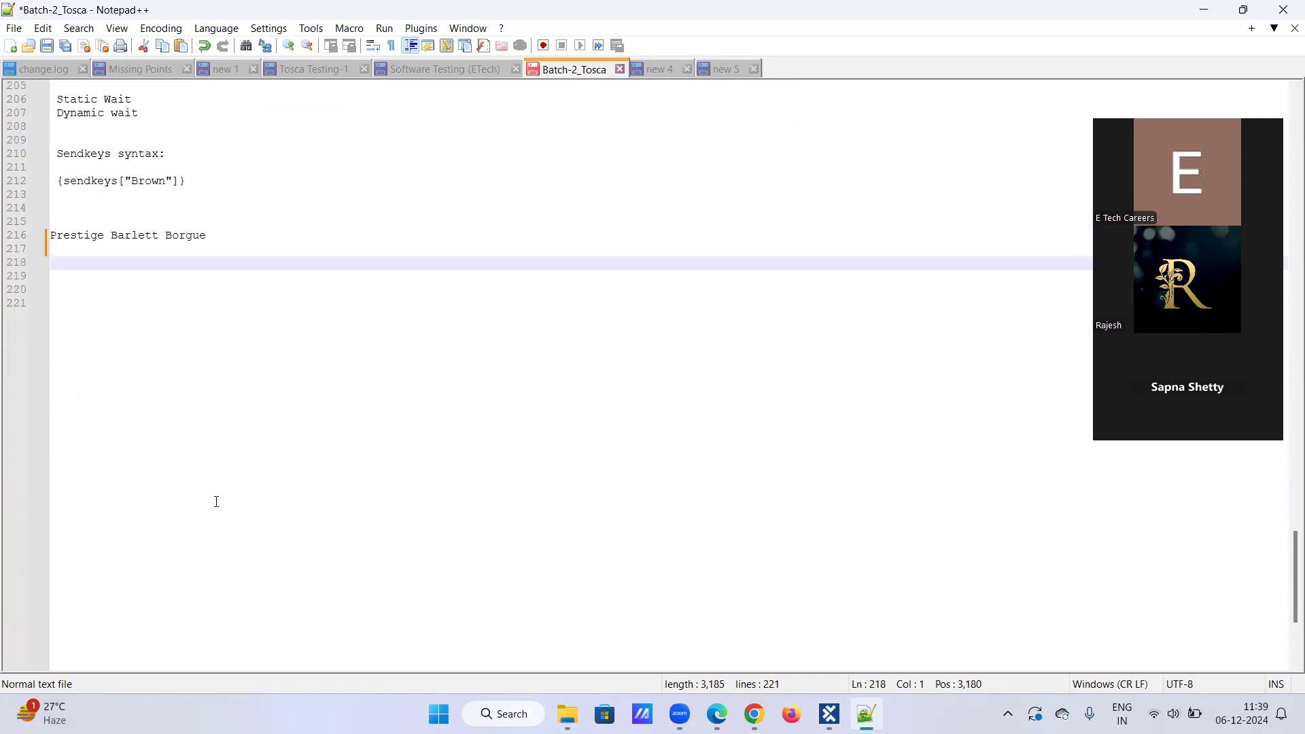
{"action": "key", "text": "Return"}
{"action": "key", "text": "Return"}
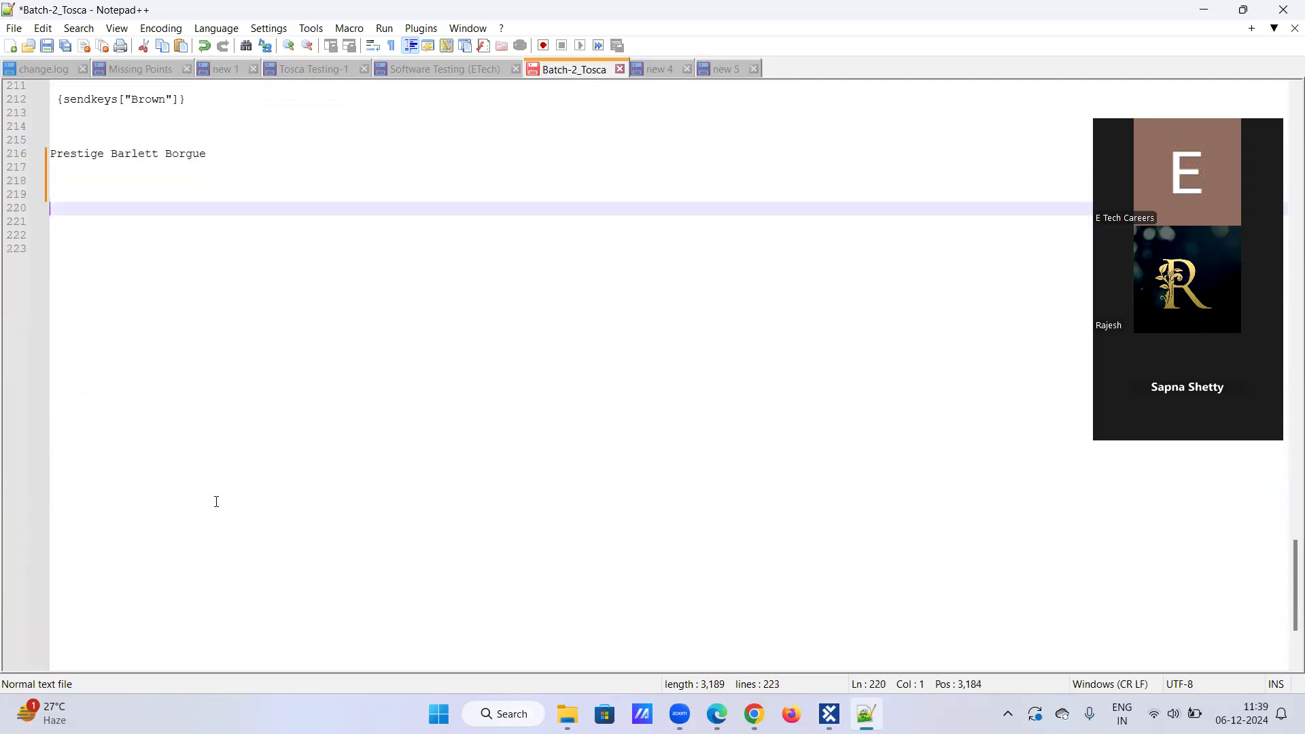
{"action": "type", "text": "$- when you aware"}
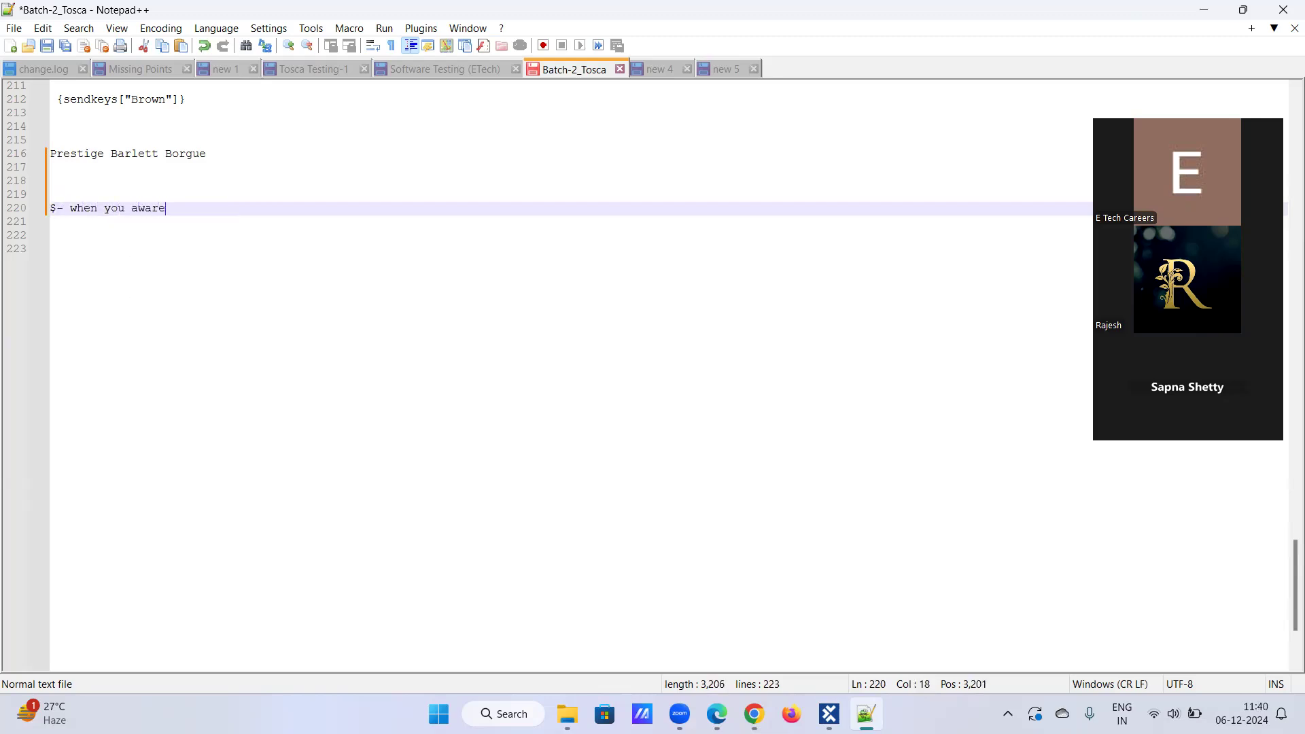
{"action": "type", "text": " of the row no"}
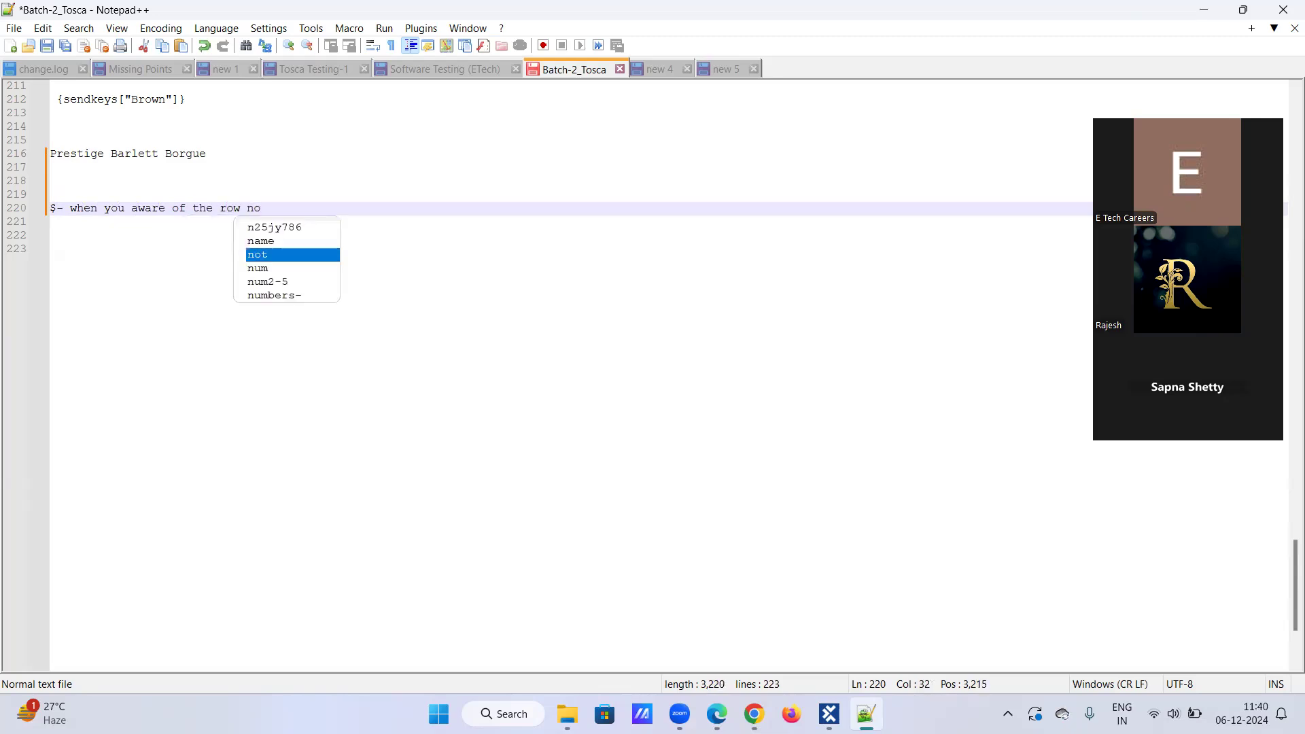
{"action": "type", "text": ". you "}
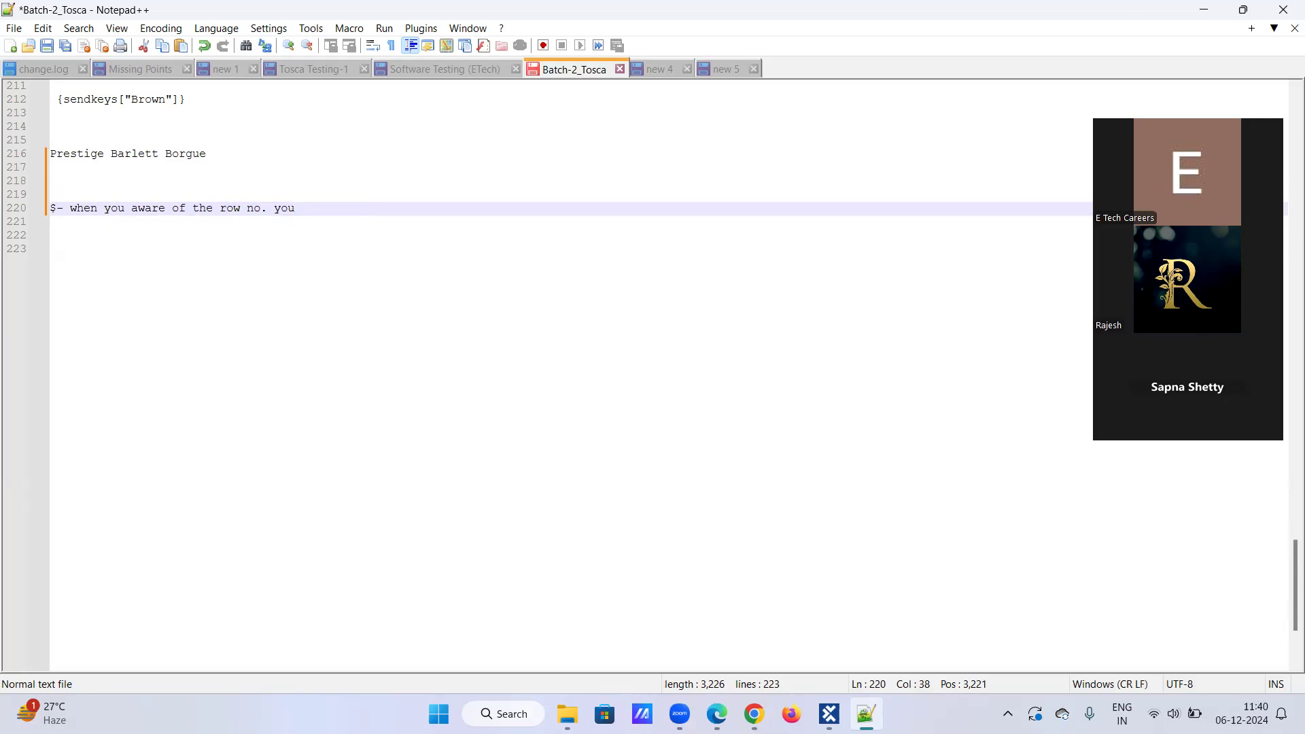
{"action": "type", "text": "wi"}
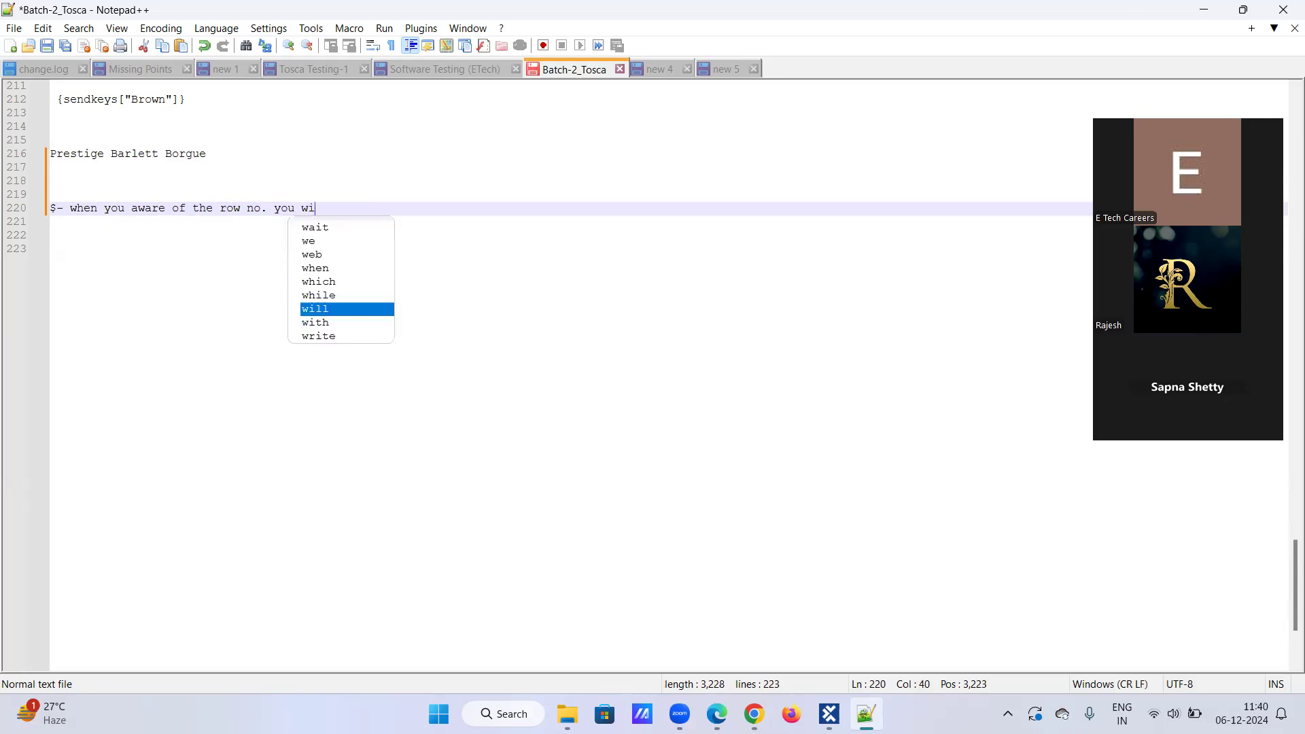
{"action": "type", "text": "ll use "}
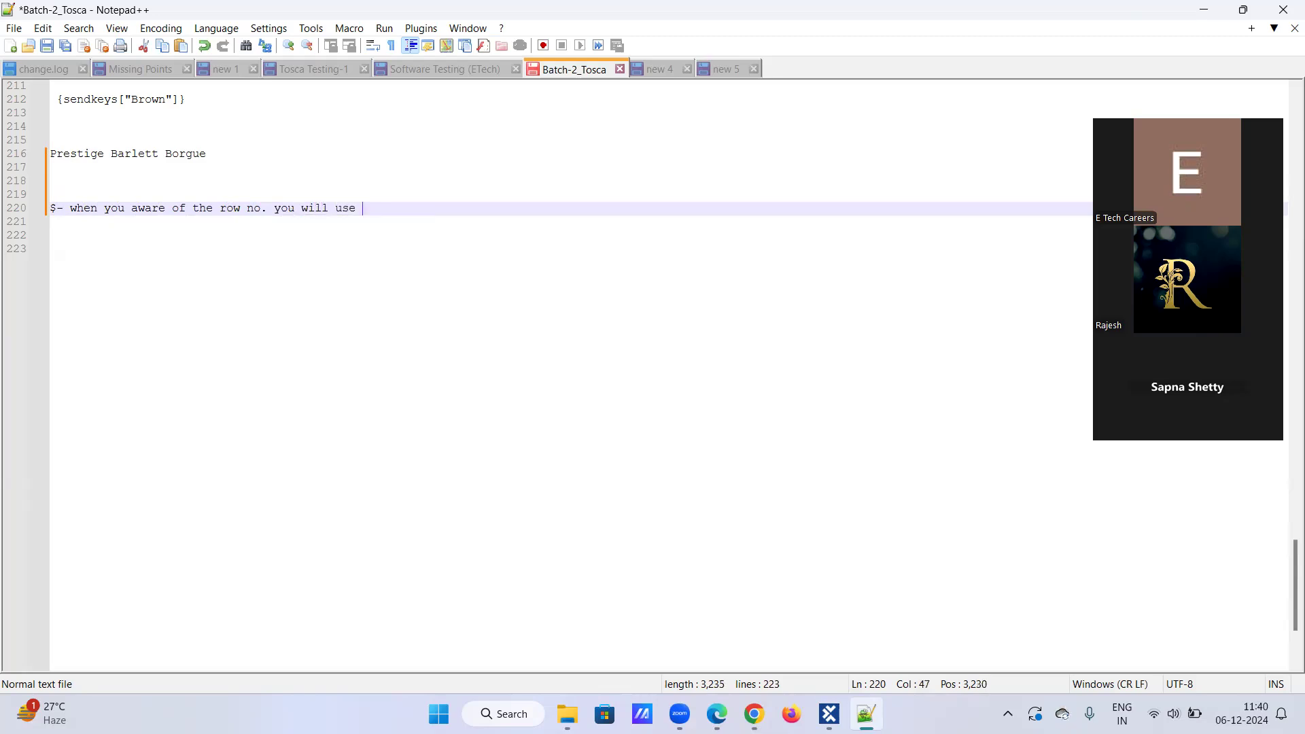
{"action": "type", "text": "the dollar$"}
{"action": "key", "text": "Return"}
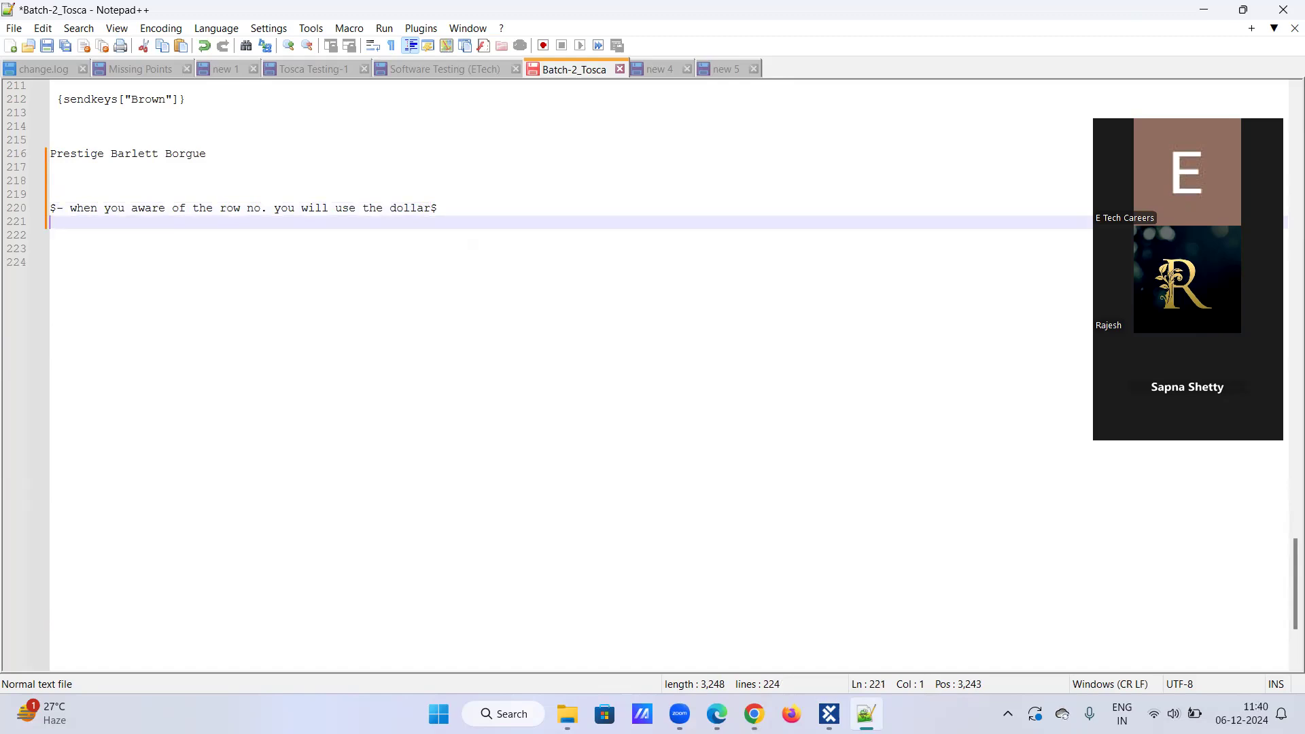
Step: Add the note line "#- when you unaware of the row no. and if there are multiple occurences we will use the #"
{"action": "type", "text": "#-  when you unaware o"}
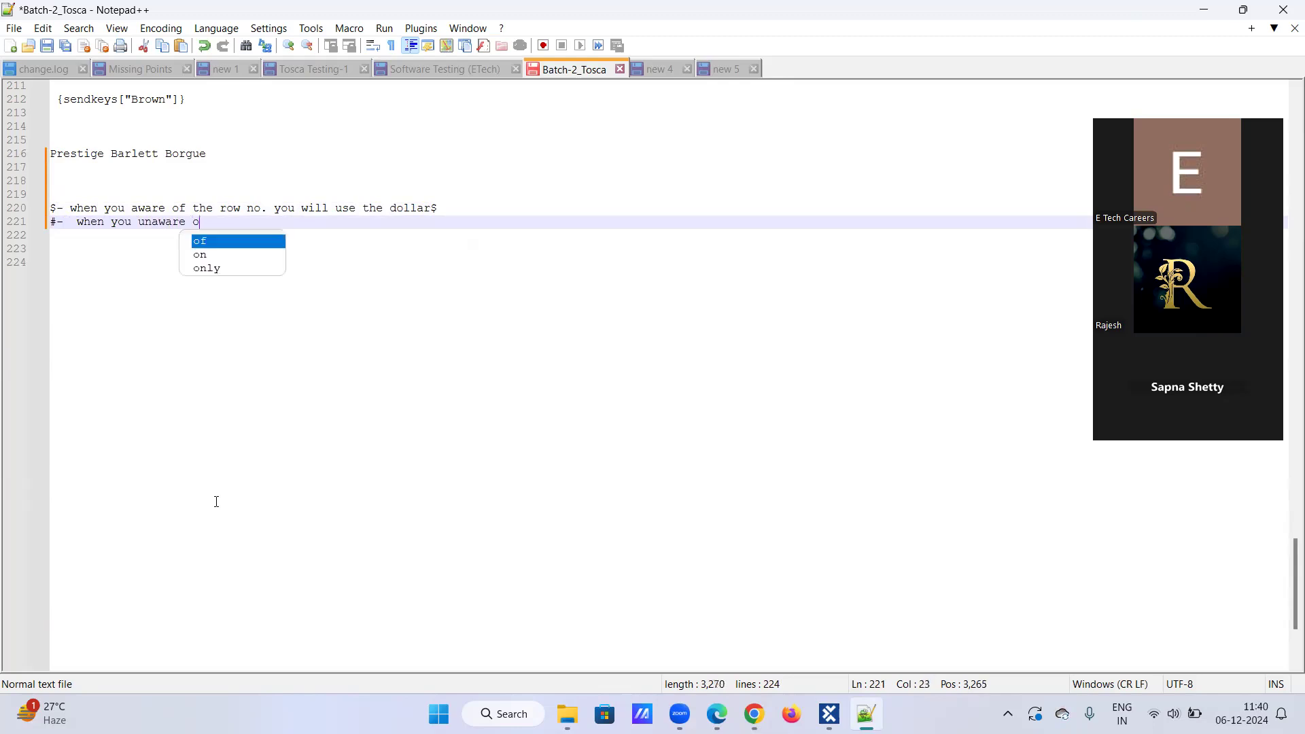
{"action": "type", "text": "f the row no. "}
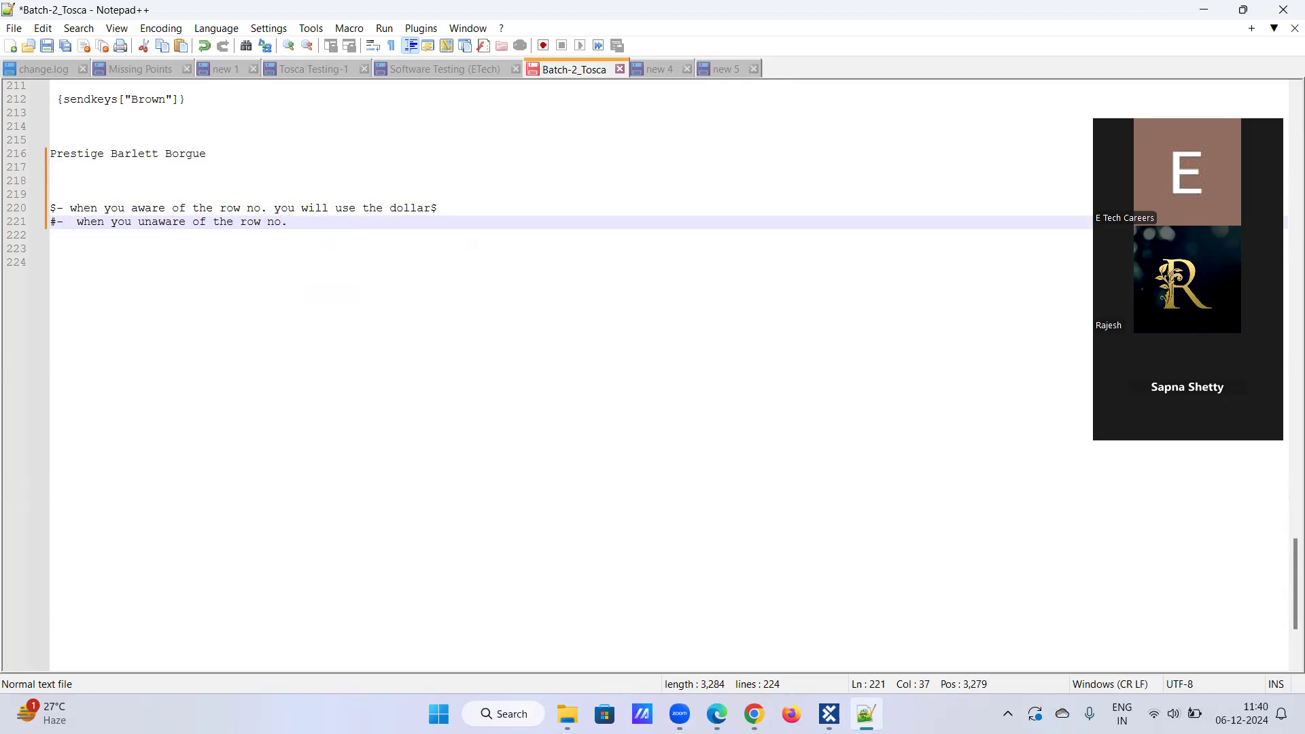
{"action": "type", "text": "and if there"}
{"action": "type", "text": " aer"}
{"action": "key", "text": "BackSpace"}
{"action": "key", "text": "BackSpace"}
{"action": "type", "text": "re multiple "}
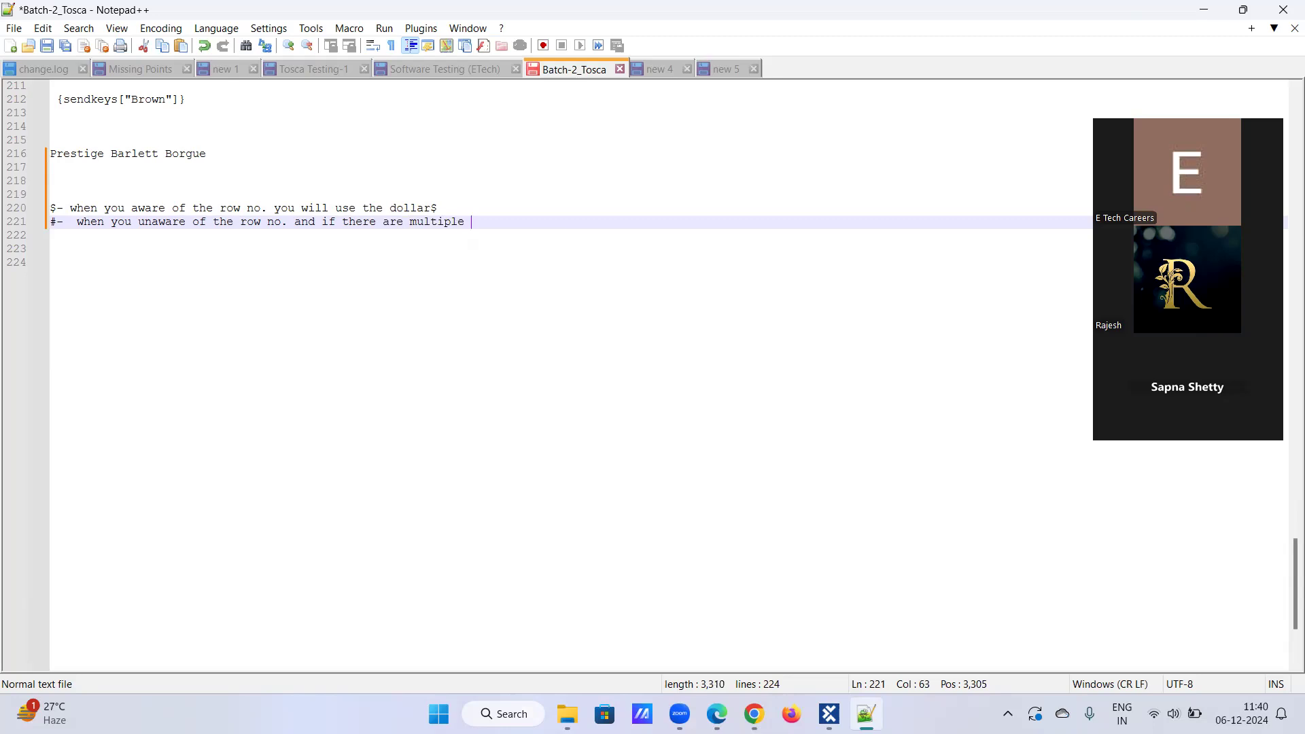
{"action": "type", "text": "occurences we wil w"}
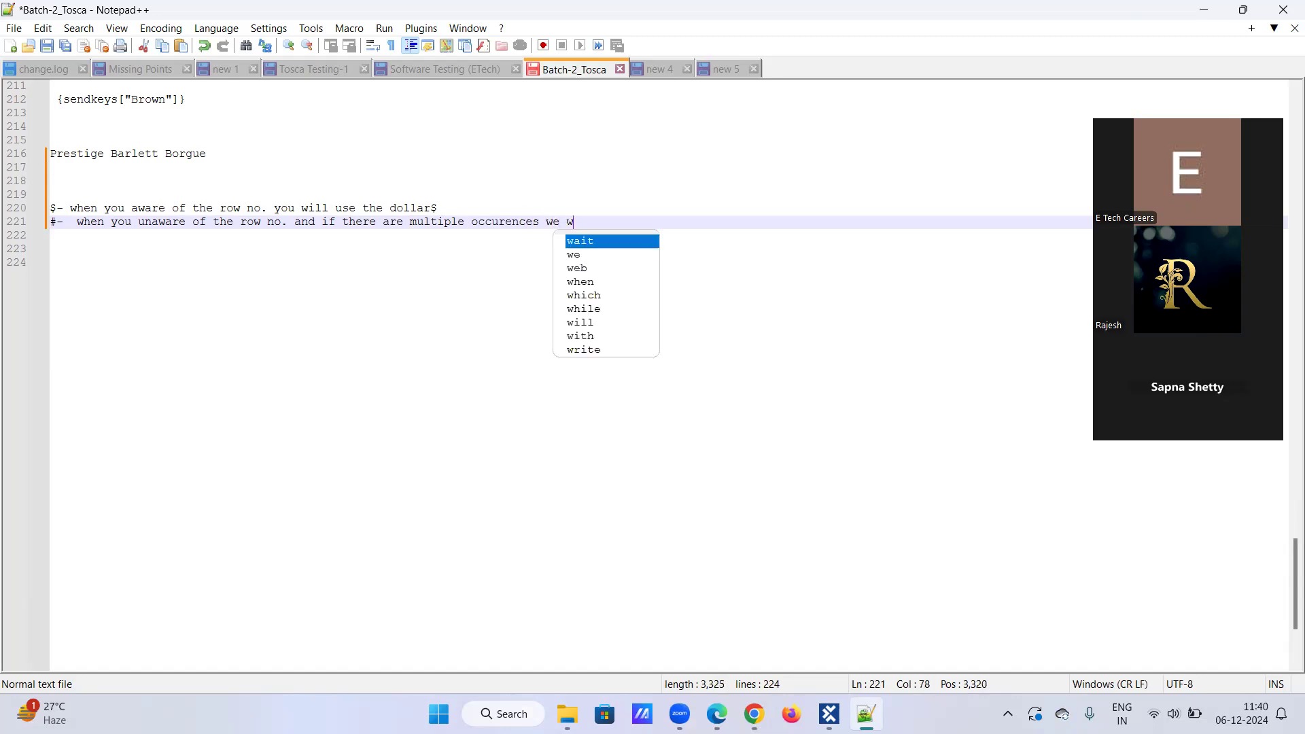
{"action": "type", "text": "ill use the "}
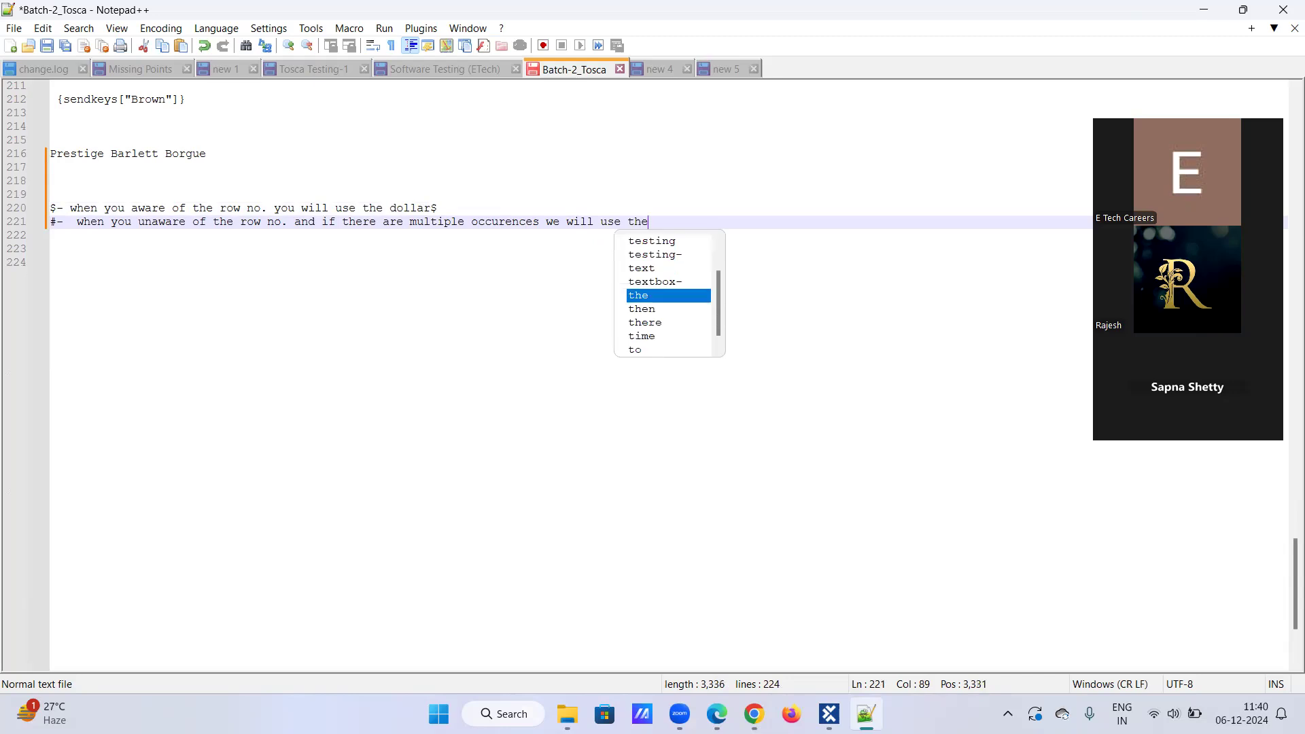
{"action": "type", "text": "#"}
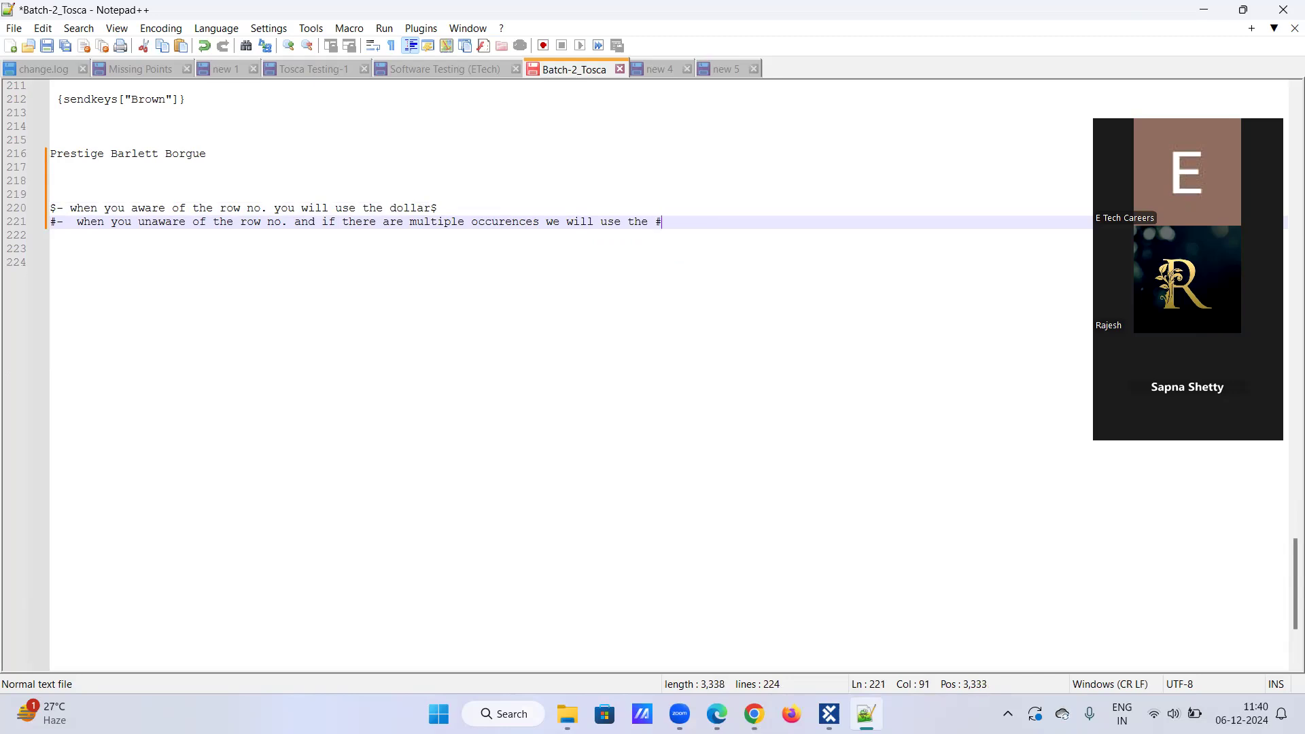
Step: Continue the # note on a new line with "which determines the Index position." and return to Tosca Commander
{"action": "key", "text": "Return"}
{"action": "type", "text": "which"}
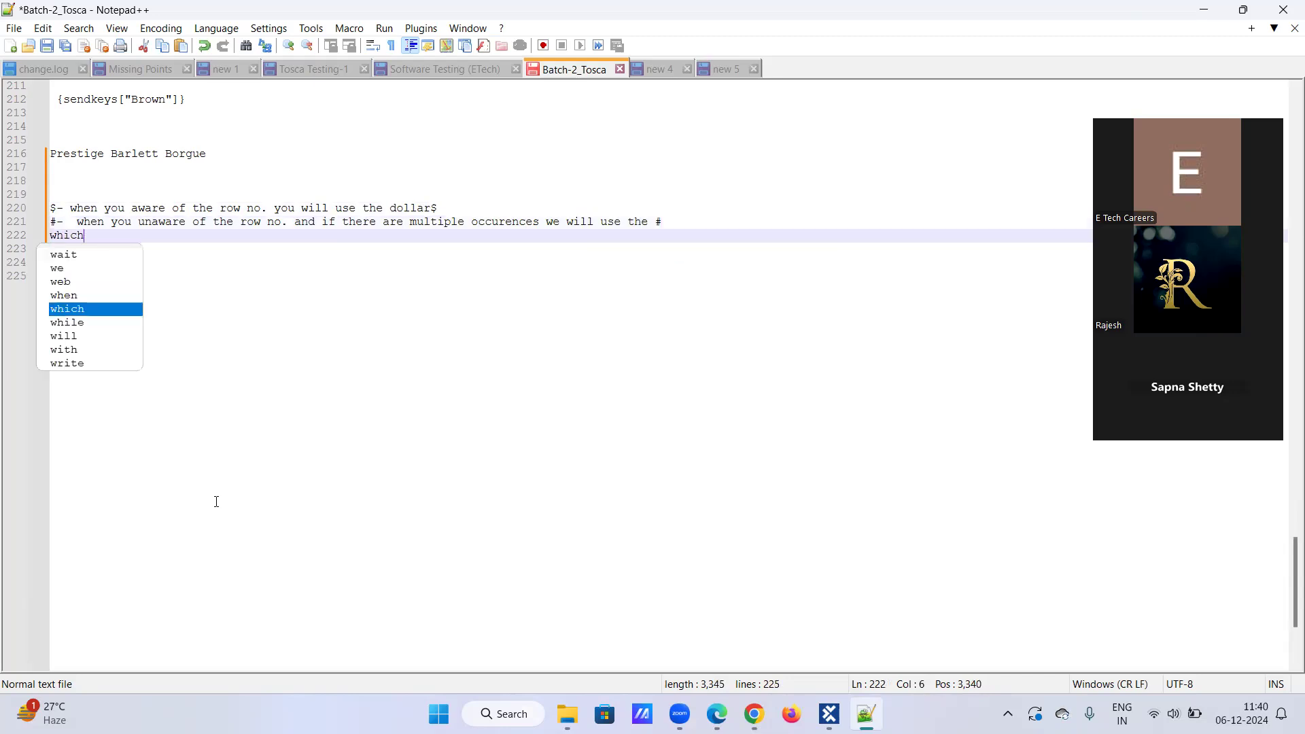
{"action": "type", "text": " determines the Index position"}
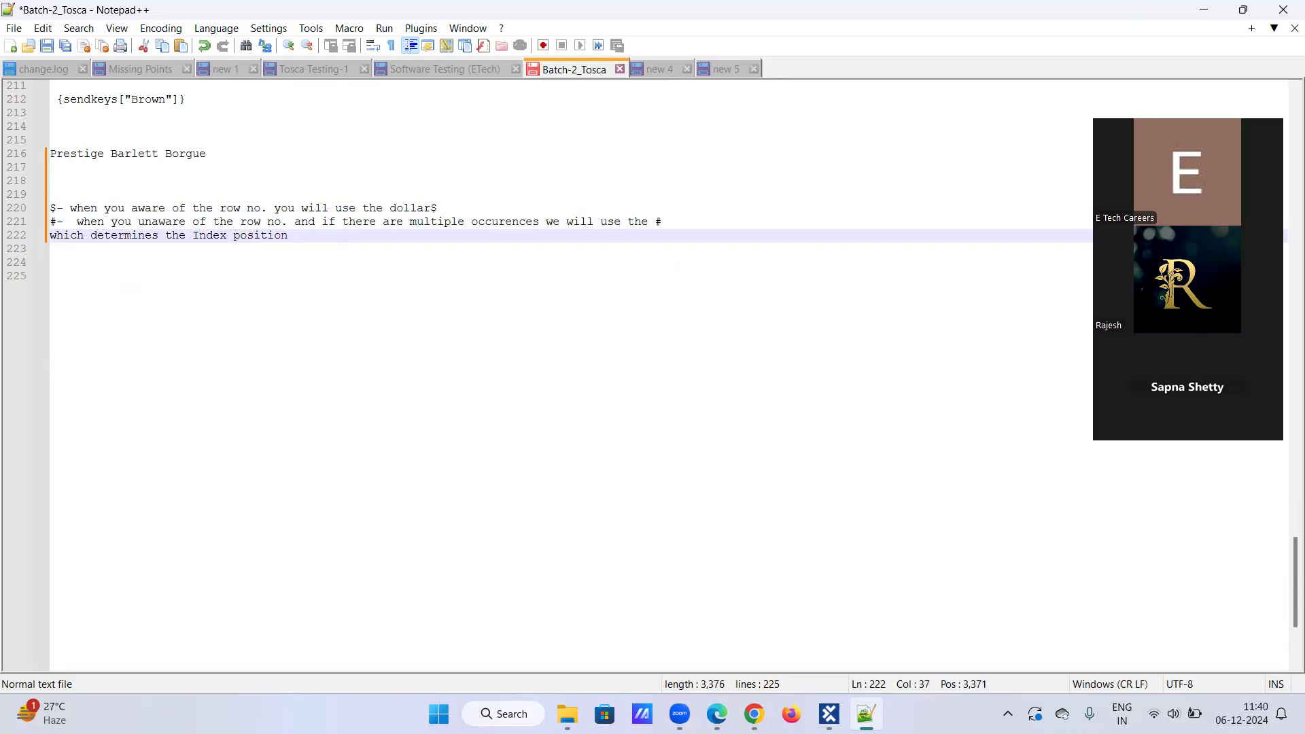
{"action": "key", "text": "BackSpace"}
{"action": "type", "text": "."}
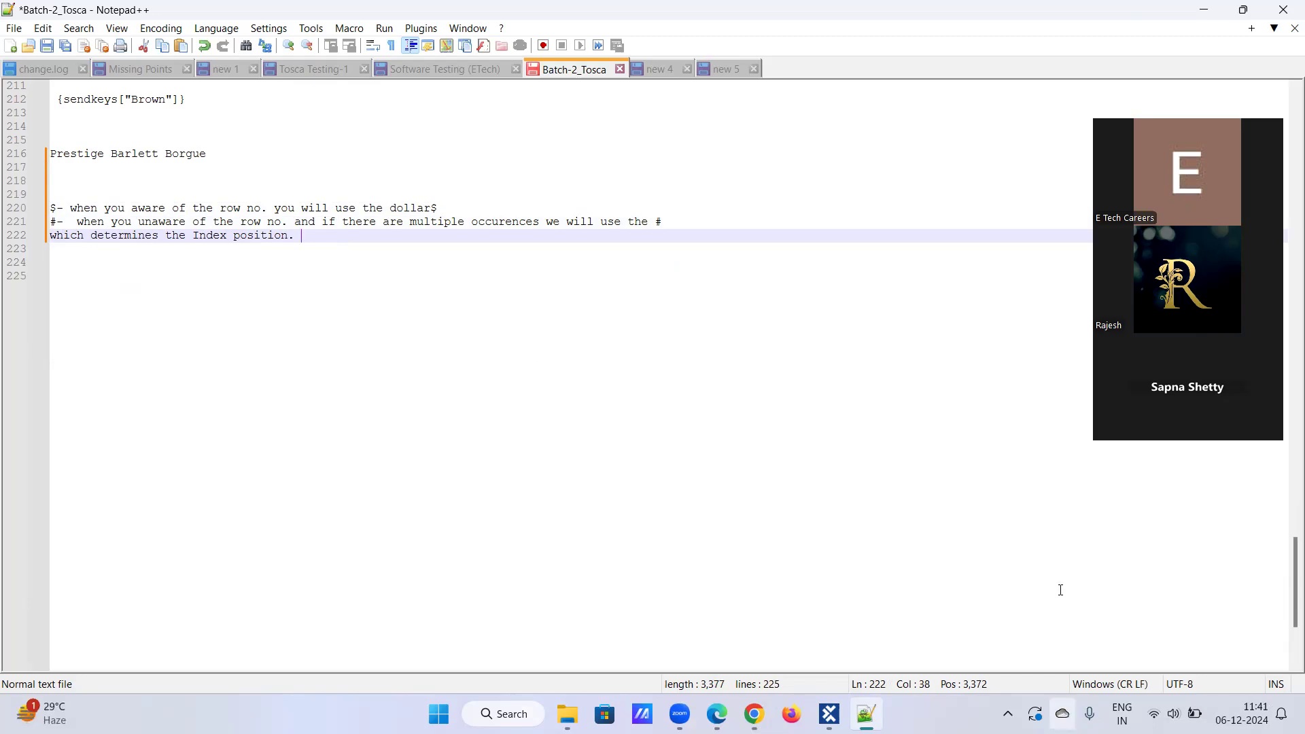
{"action": "left_click", "coordinate": [829, 714]}
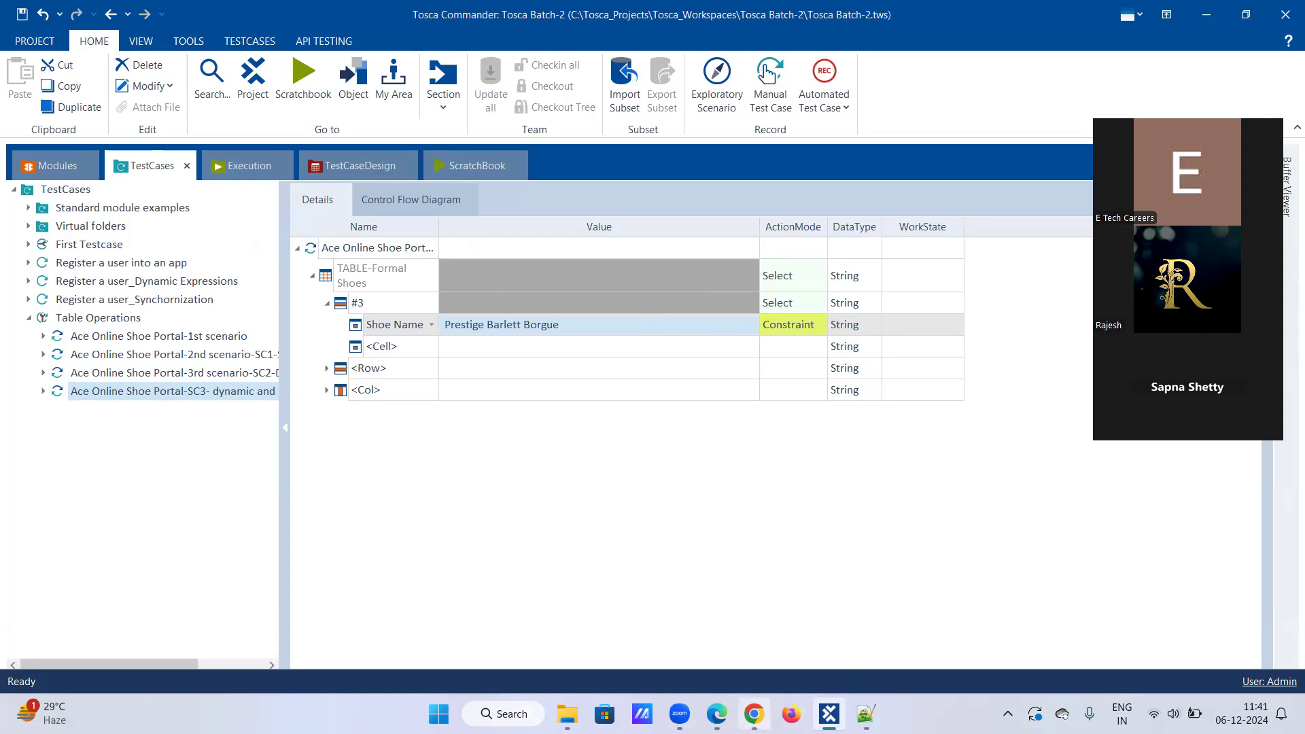
Step: Switch to Chrome, add a new browser tab, and open the Important Note (TOSCA) file from the desktop
{"action": "left_click", "coordinate": [753, 713]}
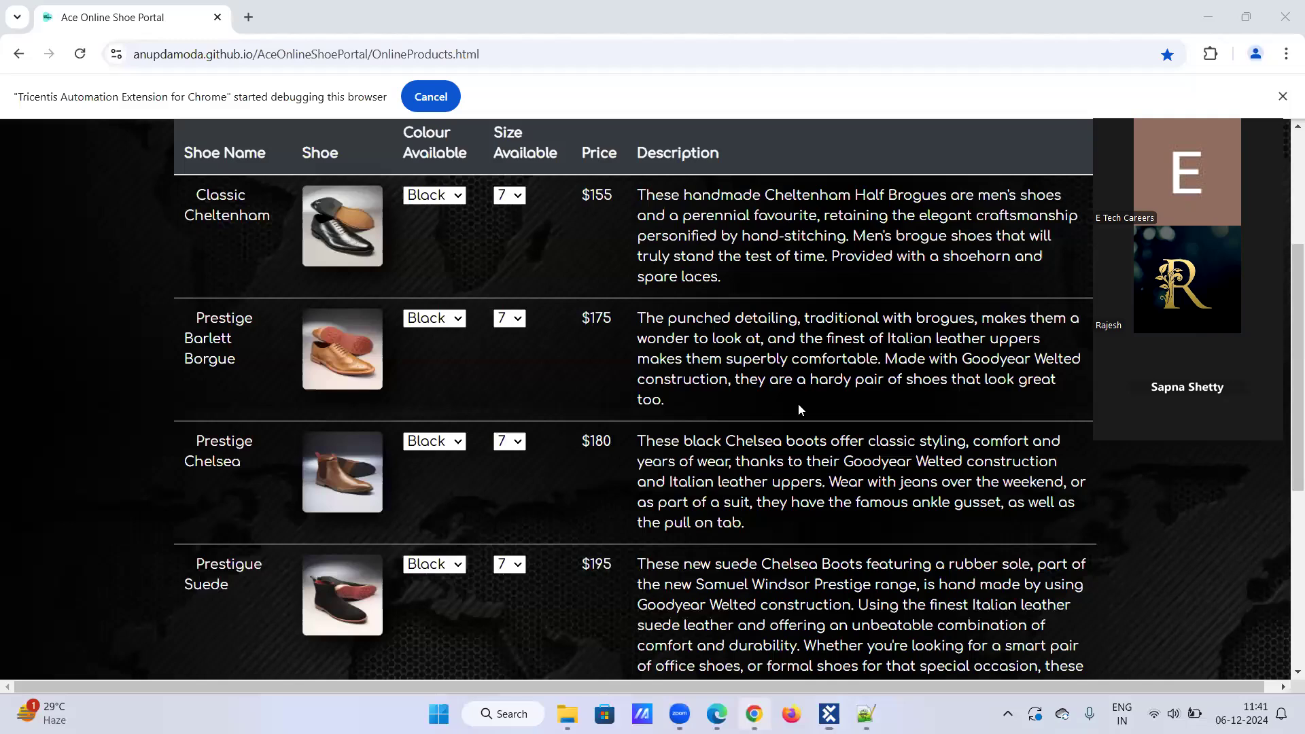
{"action": "left_click", "coordinate": [249, 17]}
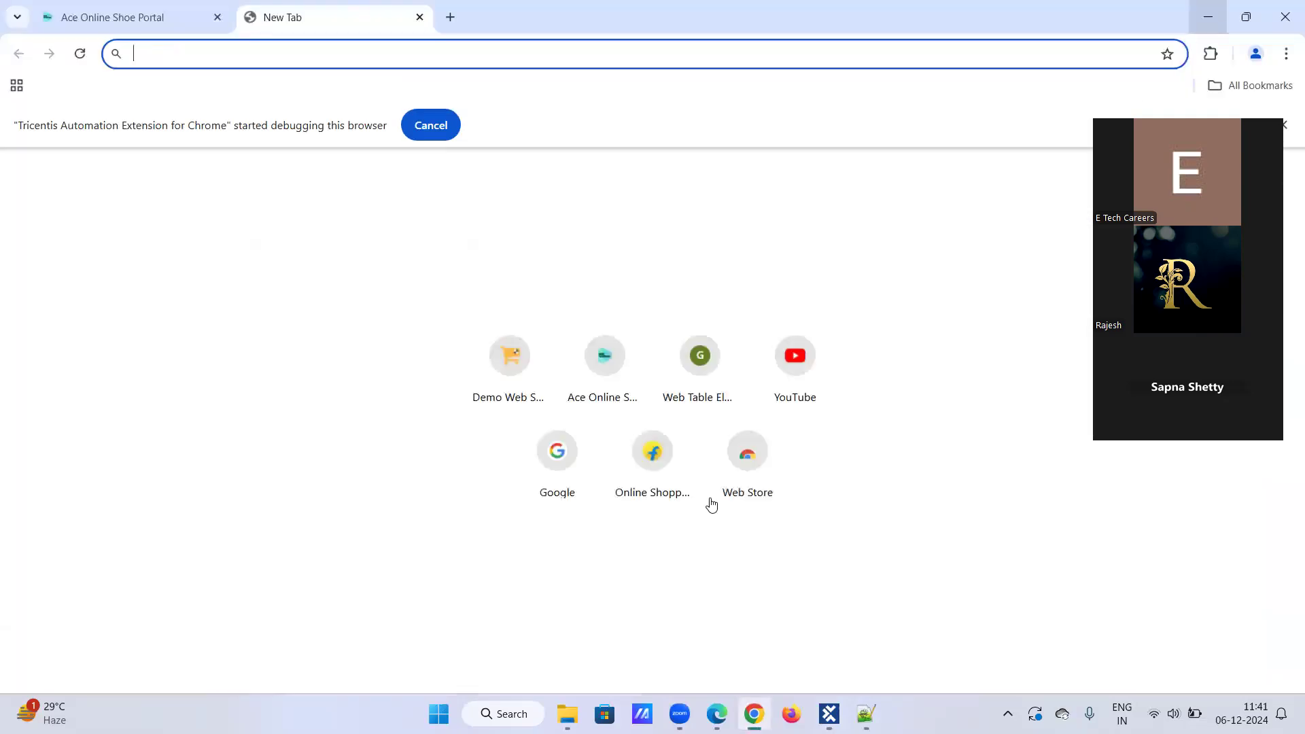
{"action": "left_click", "coordinate": [1207, 10]}
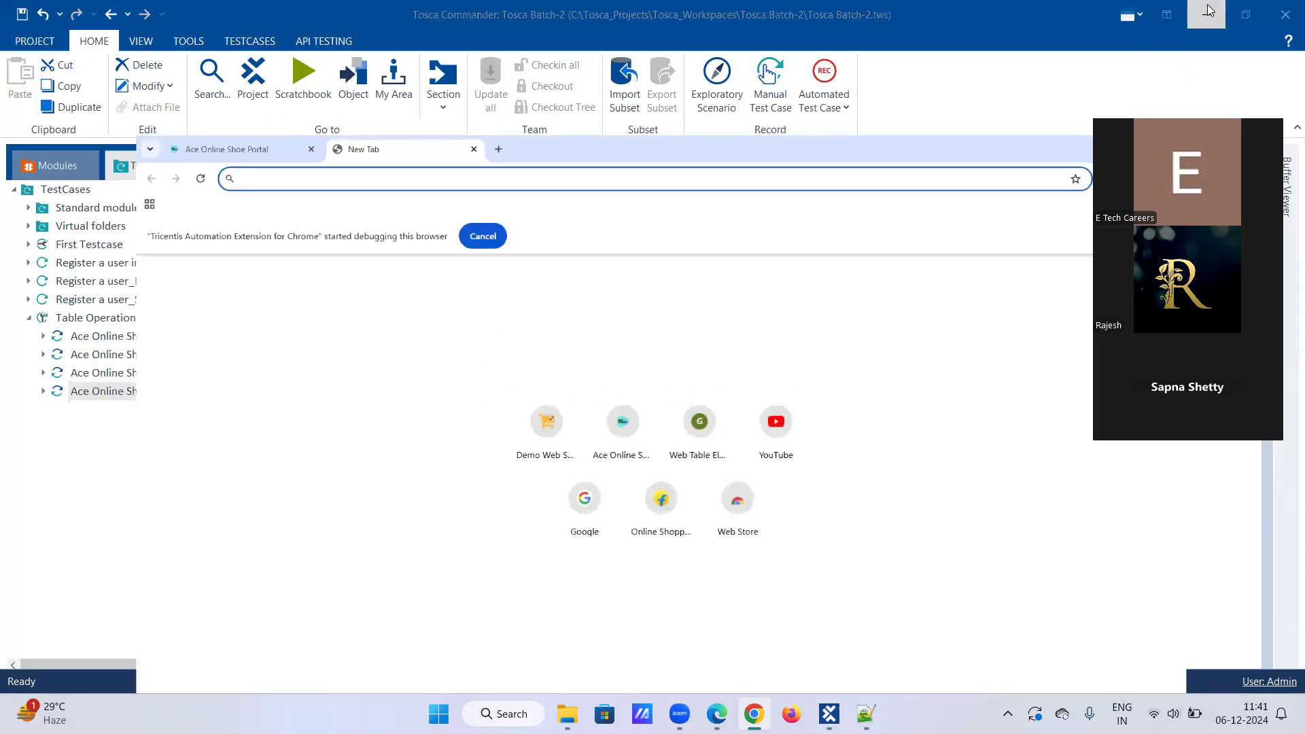
{"action": "left_click", "coordinate": [1196, 9]}
{"action": "double_click", "coordinate": [1188, 10]}
{"action": "key", "text": "super+d"}
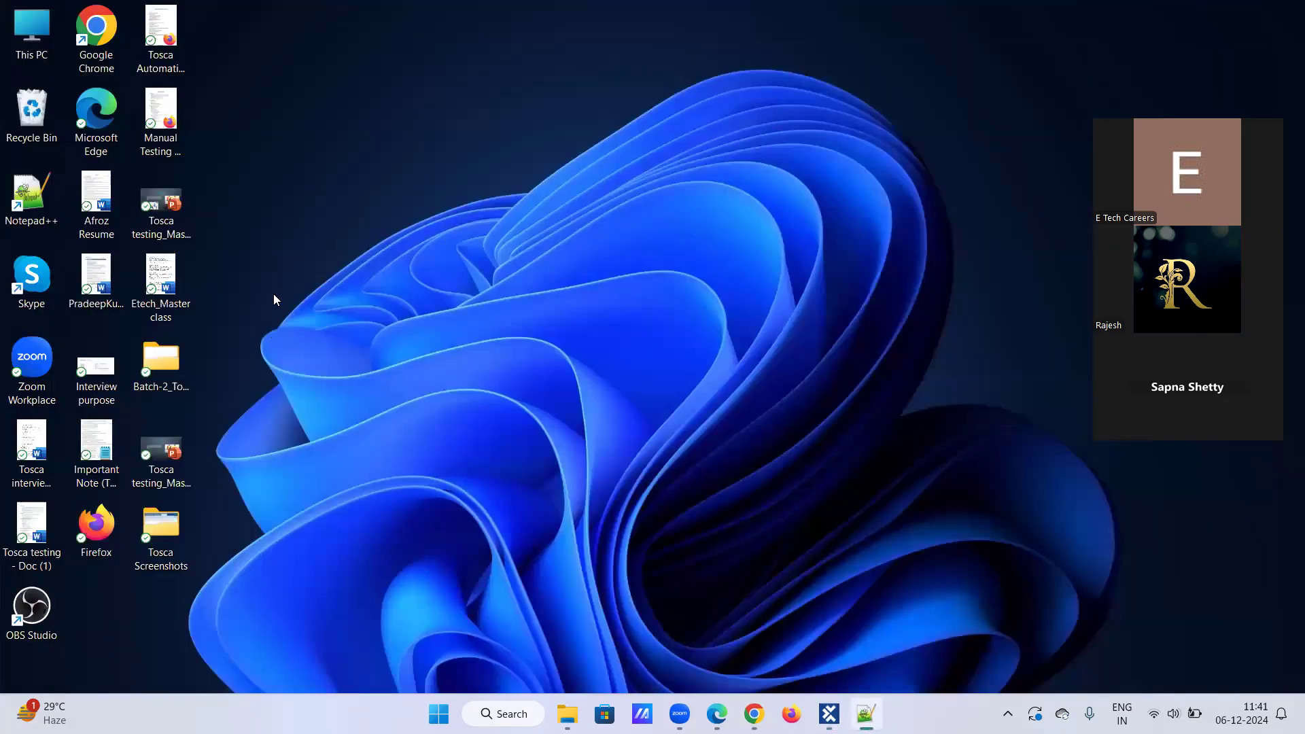
{"action": "left_click", "coordinate": [97, 463]}
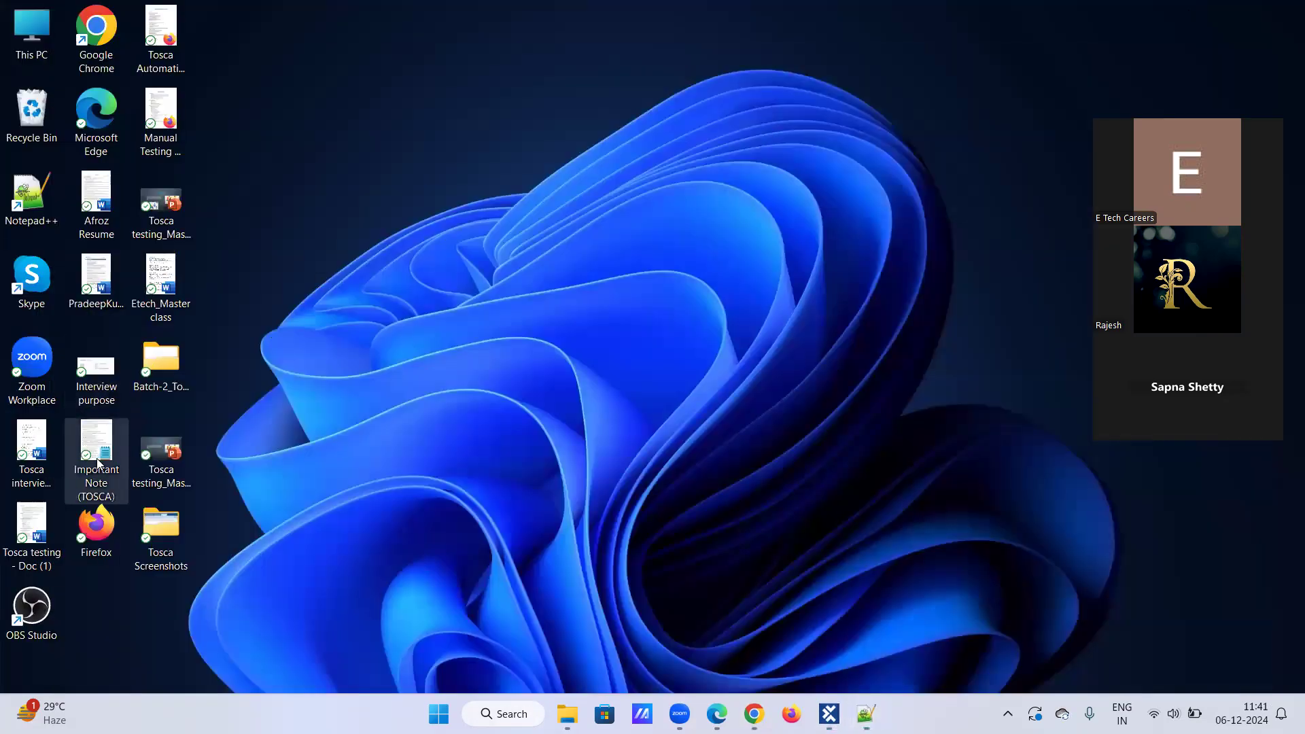
{"action": "double_click", "coordinate": [97, 463]}
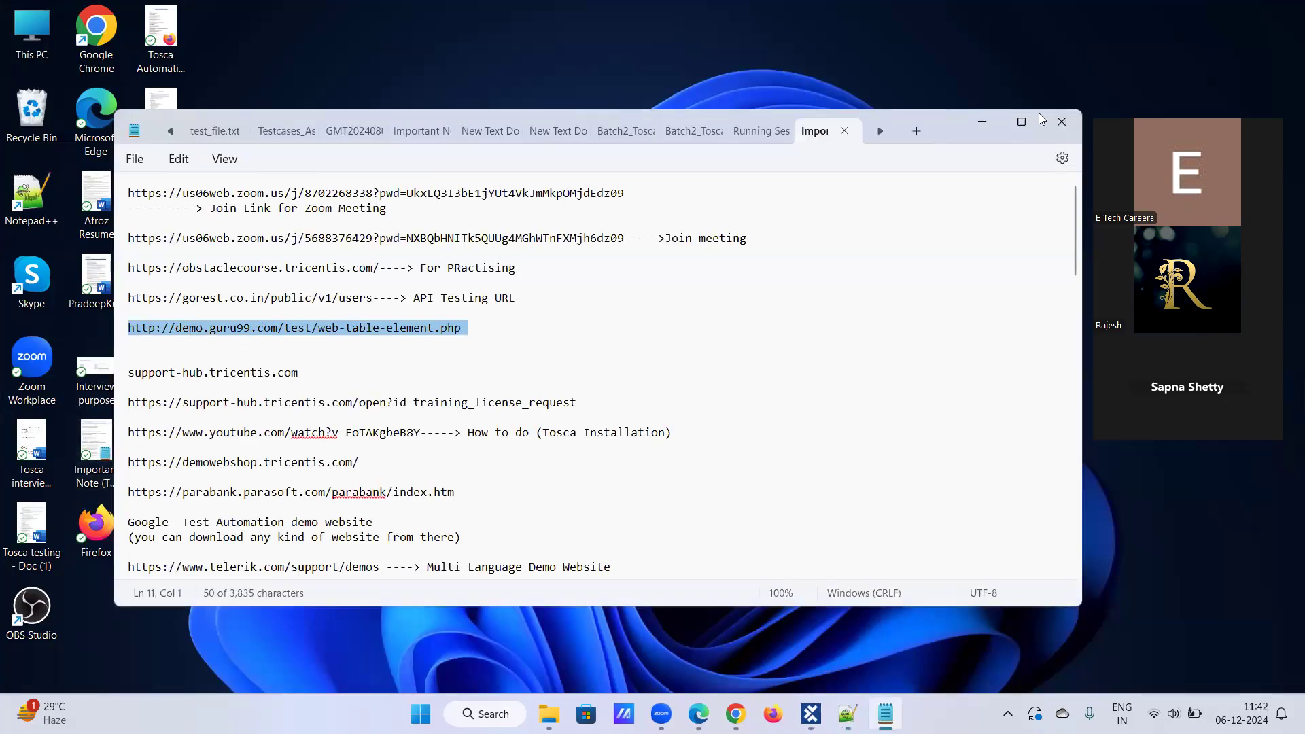
Step: Load demo.guru99.com/test/web-table-element.php from the notes in the new Chrome tab and bring its company table into view
{"action": "left_click", "coordinate": [981, 122]}
{"action": "mouse_move", "coordinate": [810, 714]}
{"action": "left_click", "coordinate": [884, 714]}
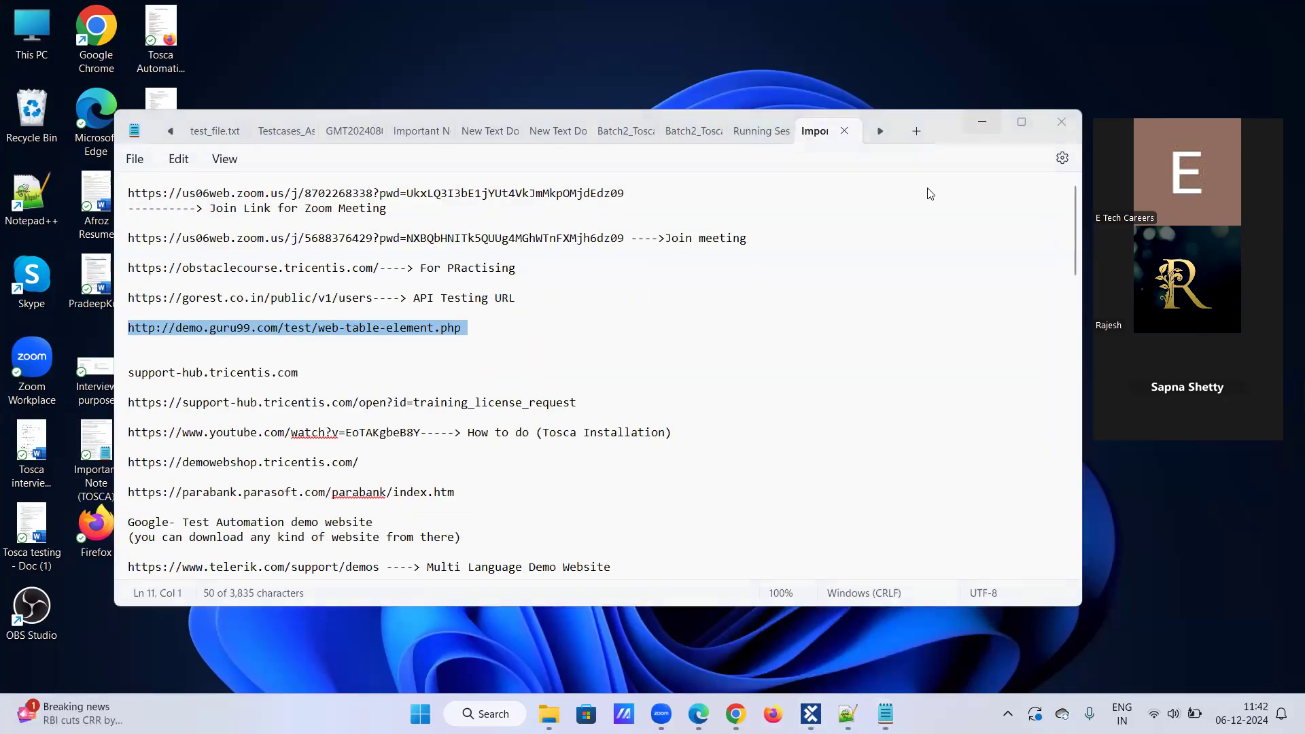
{"action": "left_click", "coordinate": [982, 121]}
{"action": "left_click", "coordinate": [736, 712]}
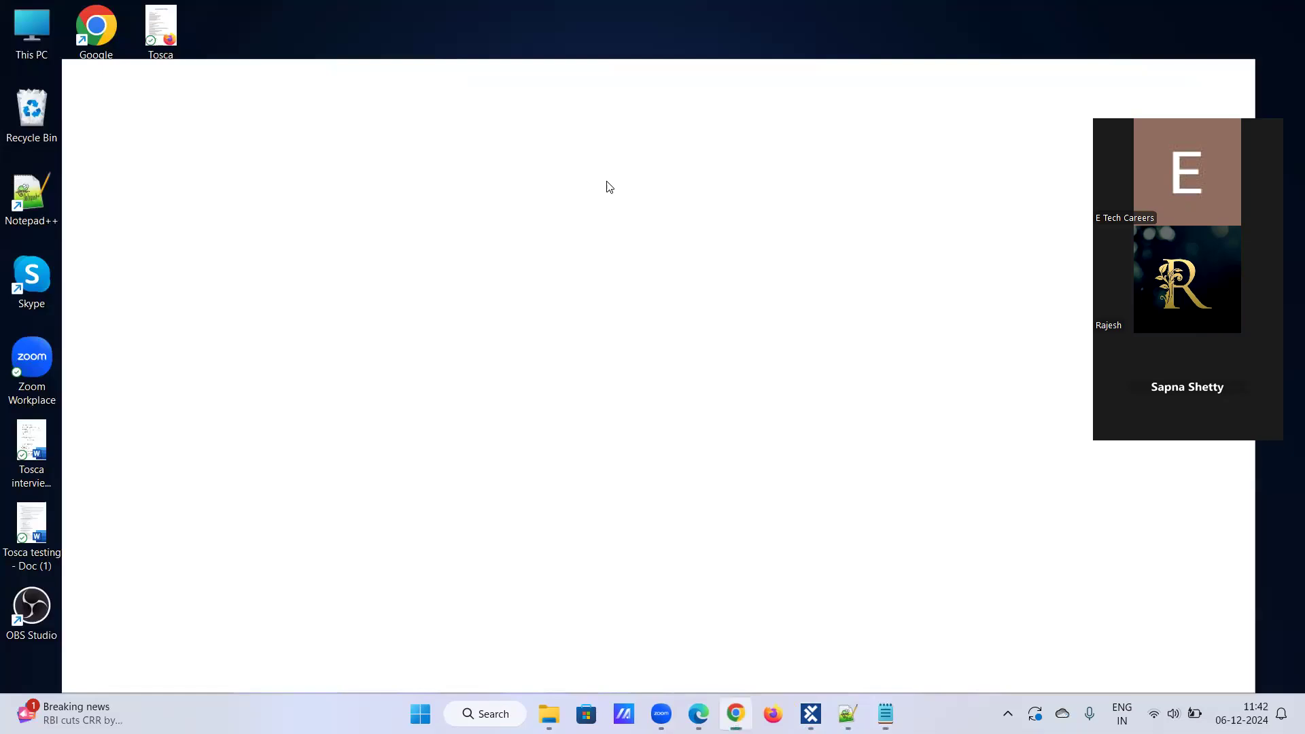
{"action": "key", "text": "Return"}
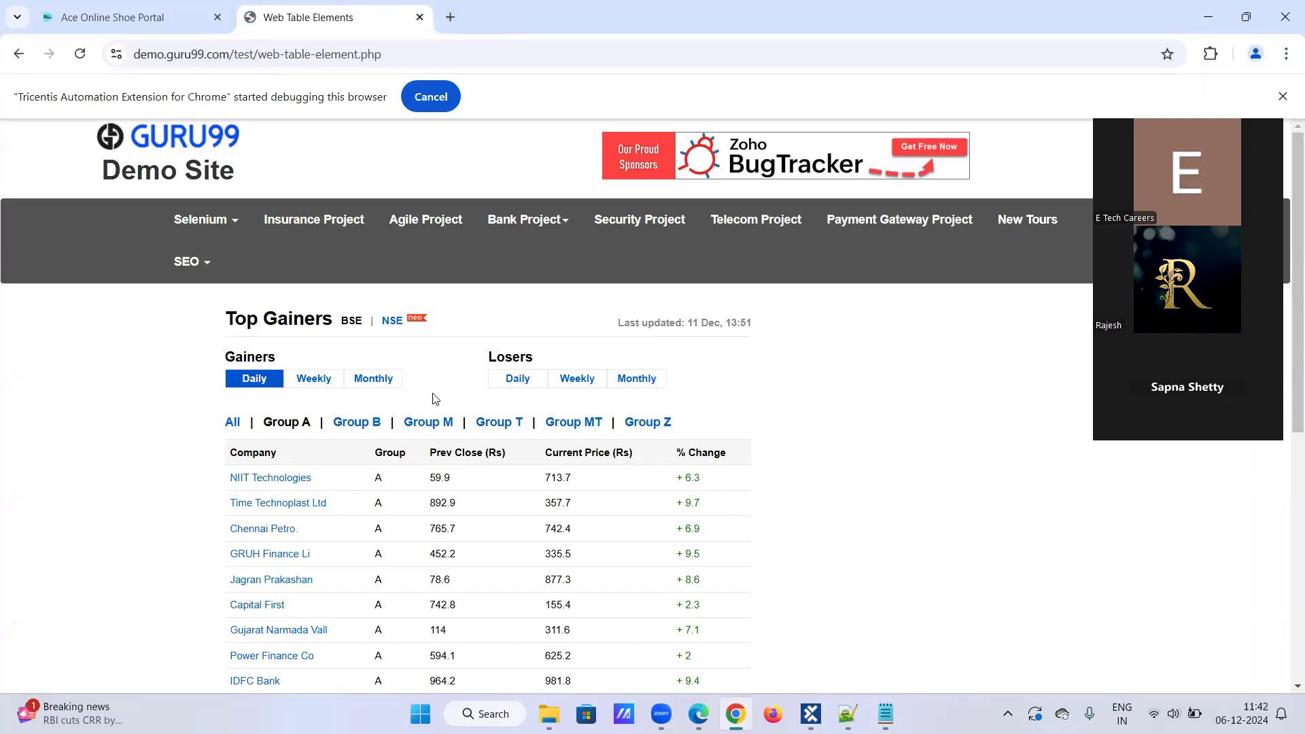
{"action": "scroll", "coordinate": [435, 398], "scroll_direction": "down", "scroll_amount": 3}
{"action": "scroll", "coordinate": [434, 398], "scroll_direction": "down", "scroll_amount": 1}
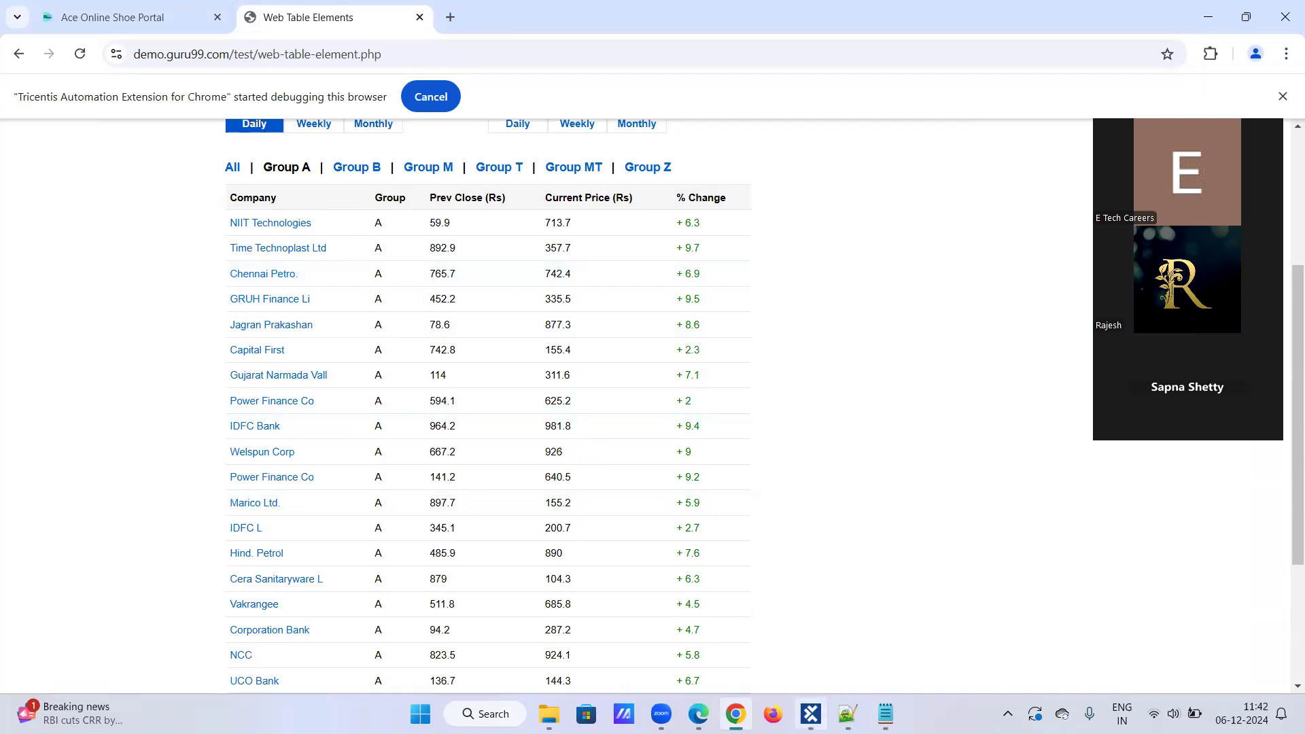
{"action": "left_click", "coordinate": [736, 713]}
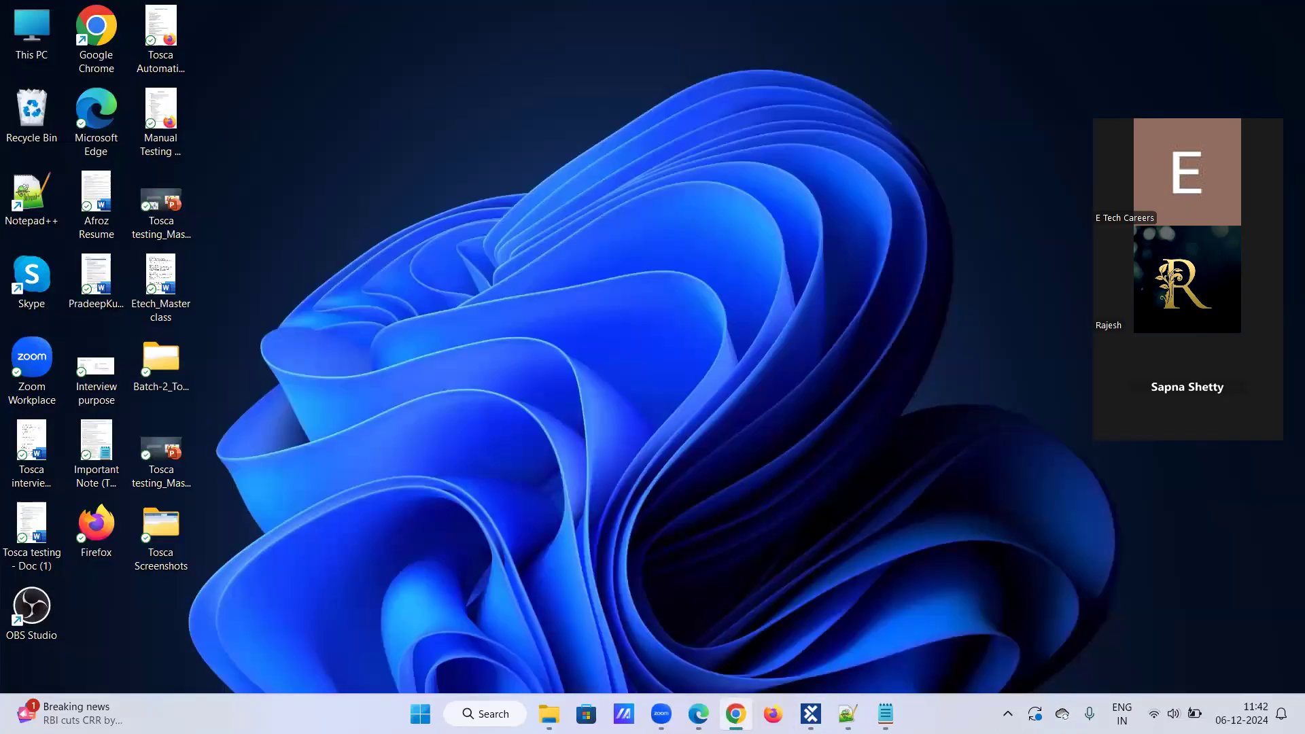
{"action": "left_click", "coordinate": [736, 713]}
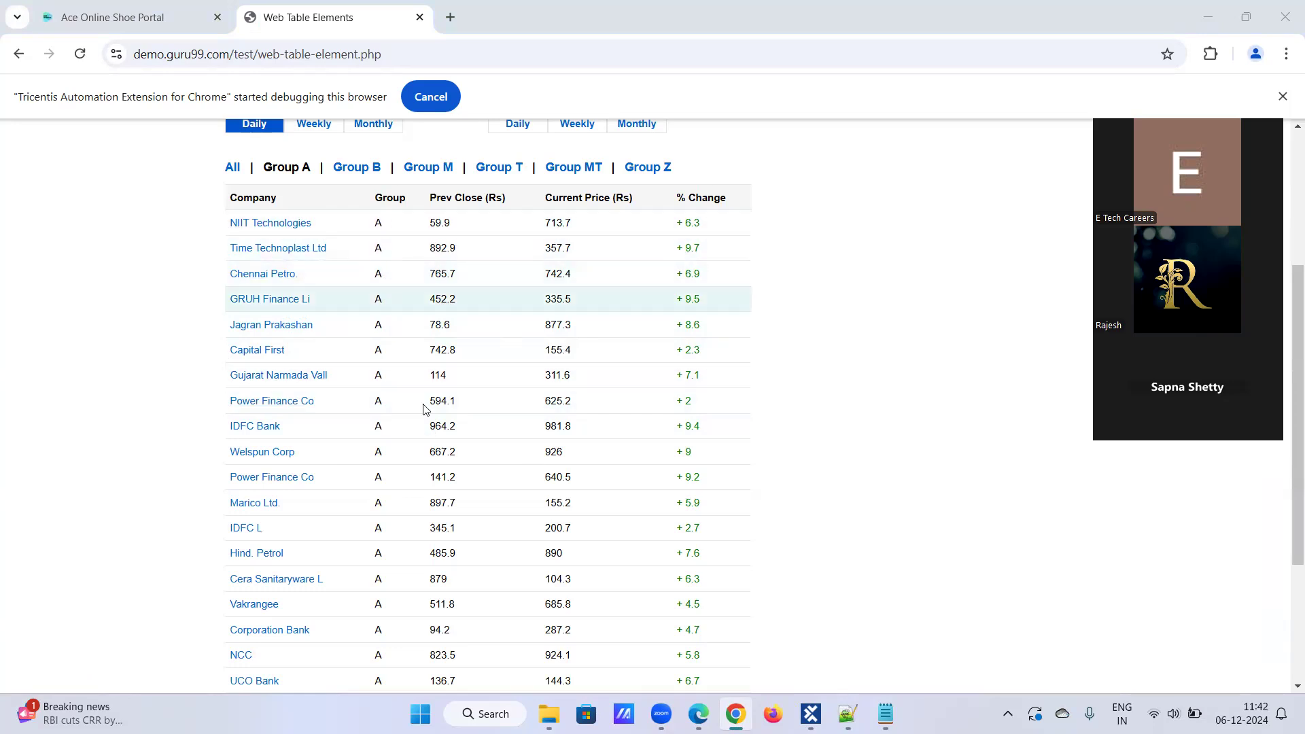
{"action": "left_click", "coordinate": [884, 714]}
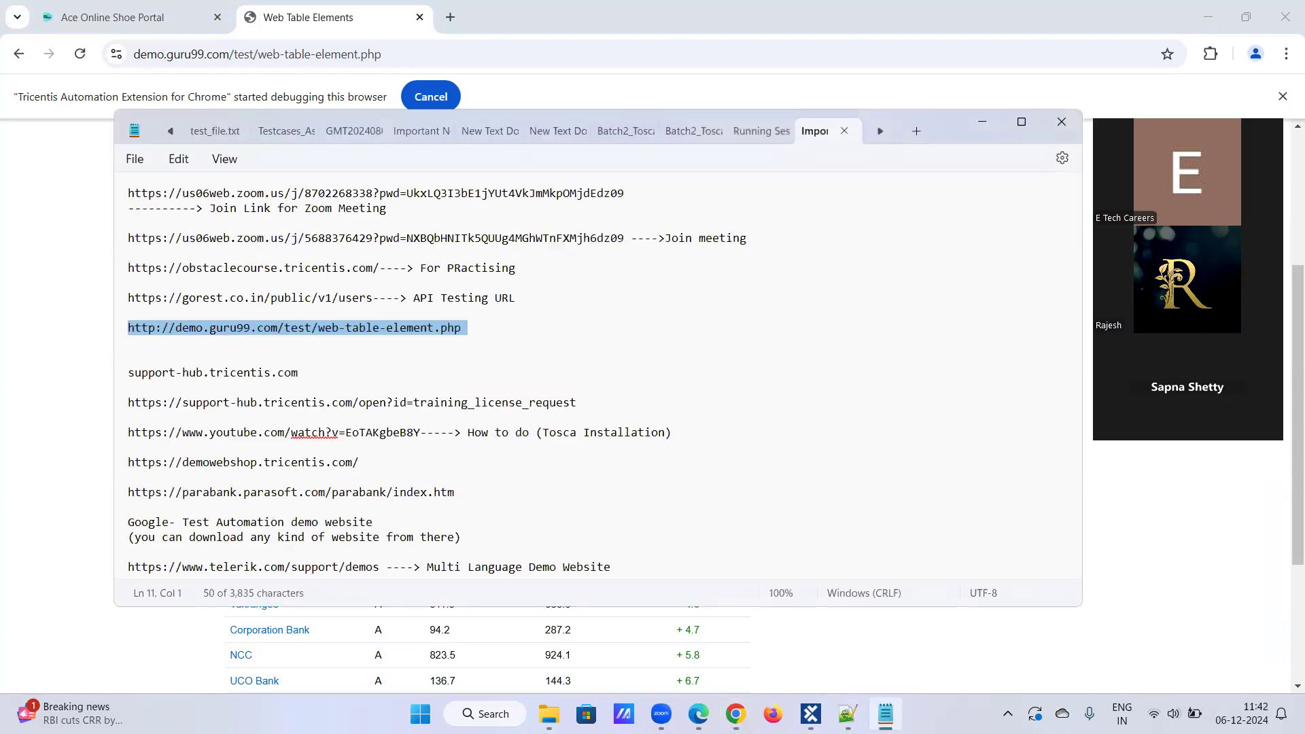
{"action": "left_click", "coordinate": [885, 713]}
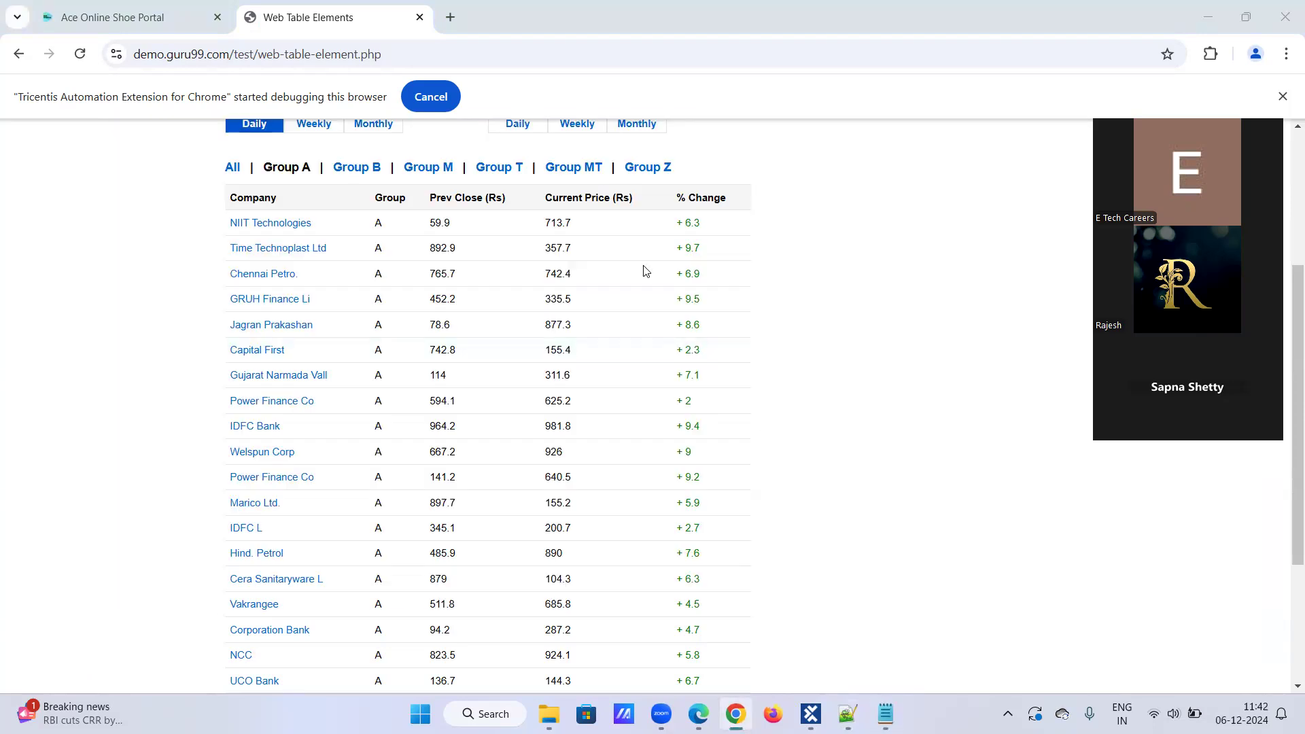
{"action": "left_click", "coordinate": [908, 253]}
Step: Switch to Tosca Commander and start an application scan of the Web Table Elements page from the Modules root
{"action": "mouse_move", "coordinate": [811, 713]}
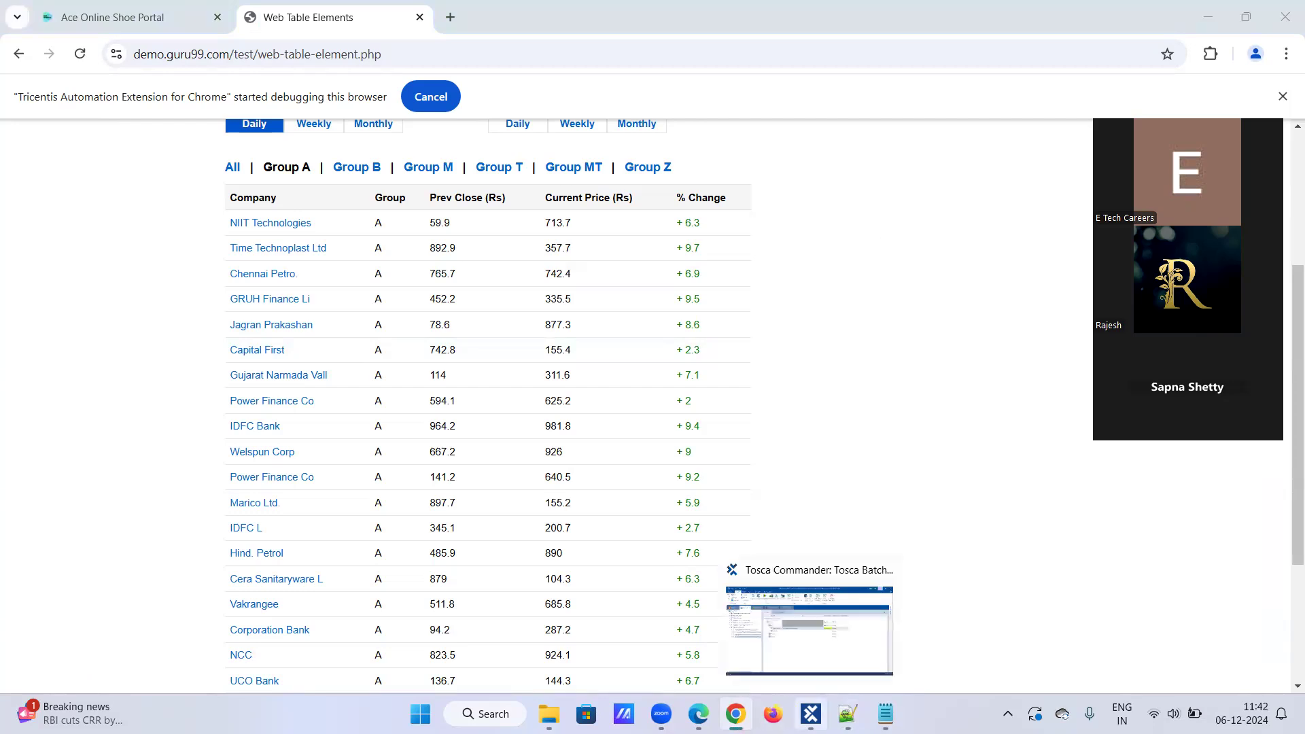
{"action": "left_click", "coordinate": [808, 628]}
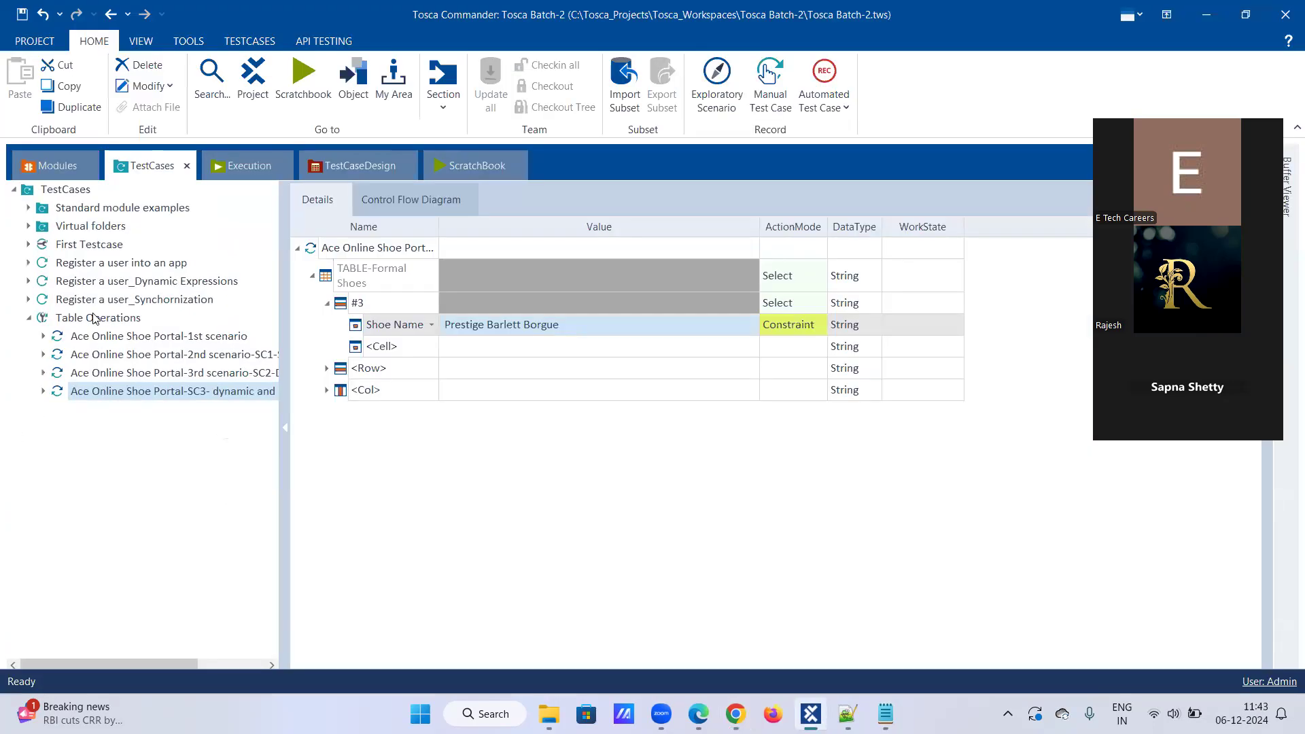
{"action": "right_click", "coordinate": [80, 194]}
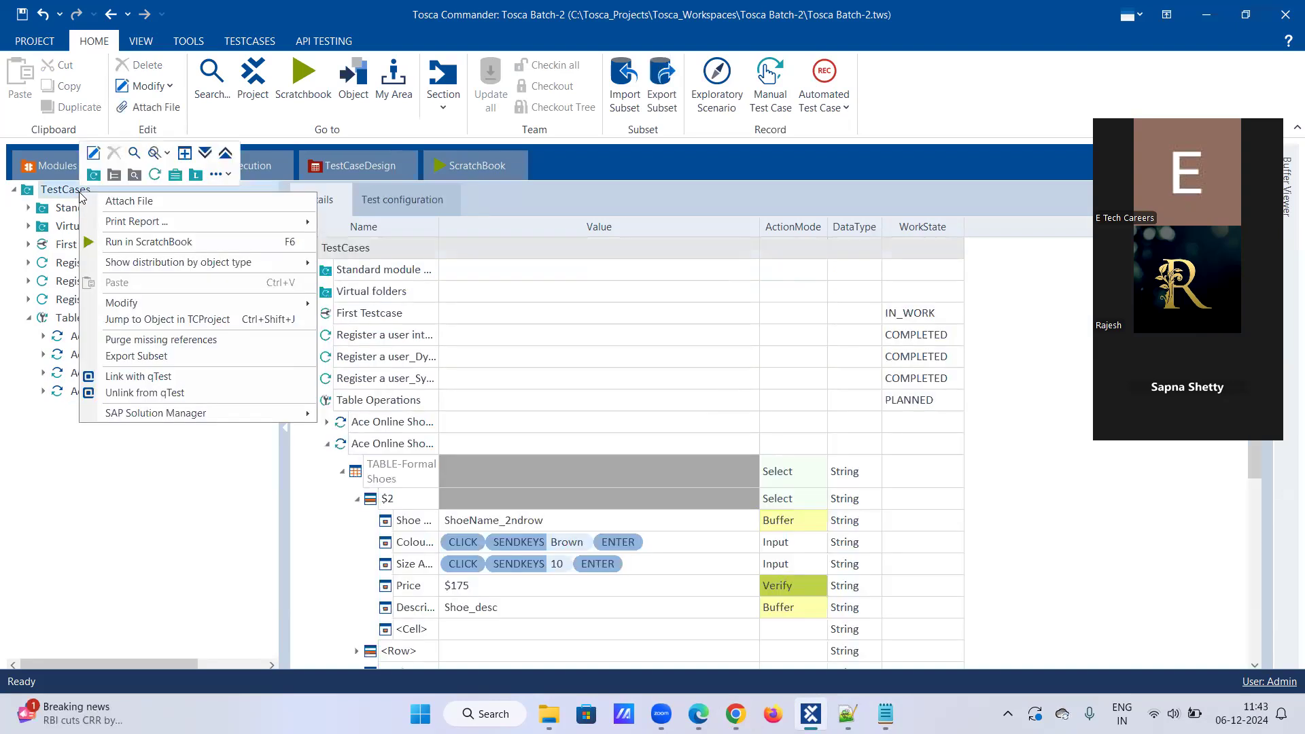
{"action": "left_click", "coordinate": [57, 171]}
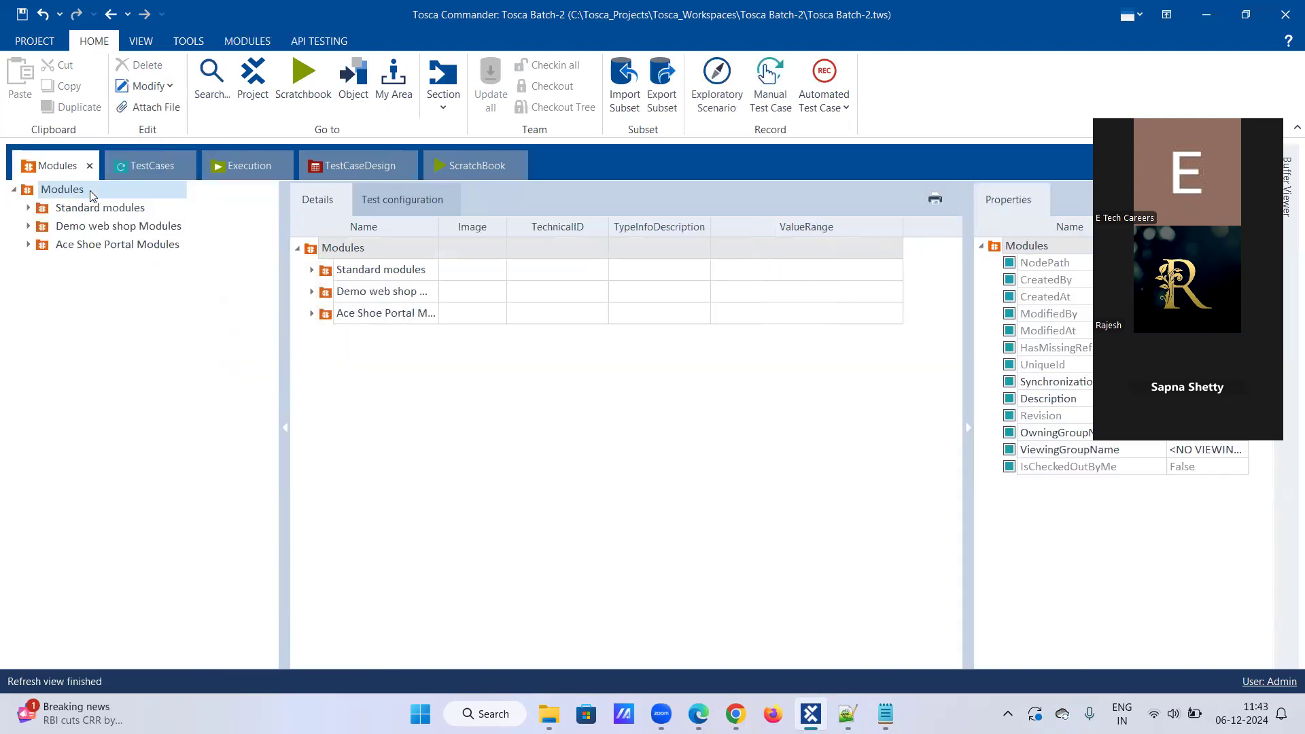
{"action": "right_click", "coordinate": [92, 194]}
{"action": "mouse_move", "coordinate": [313, 241]}
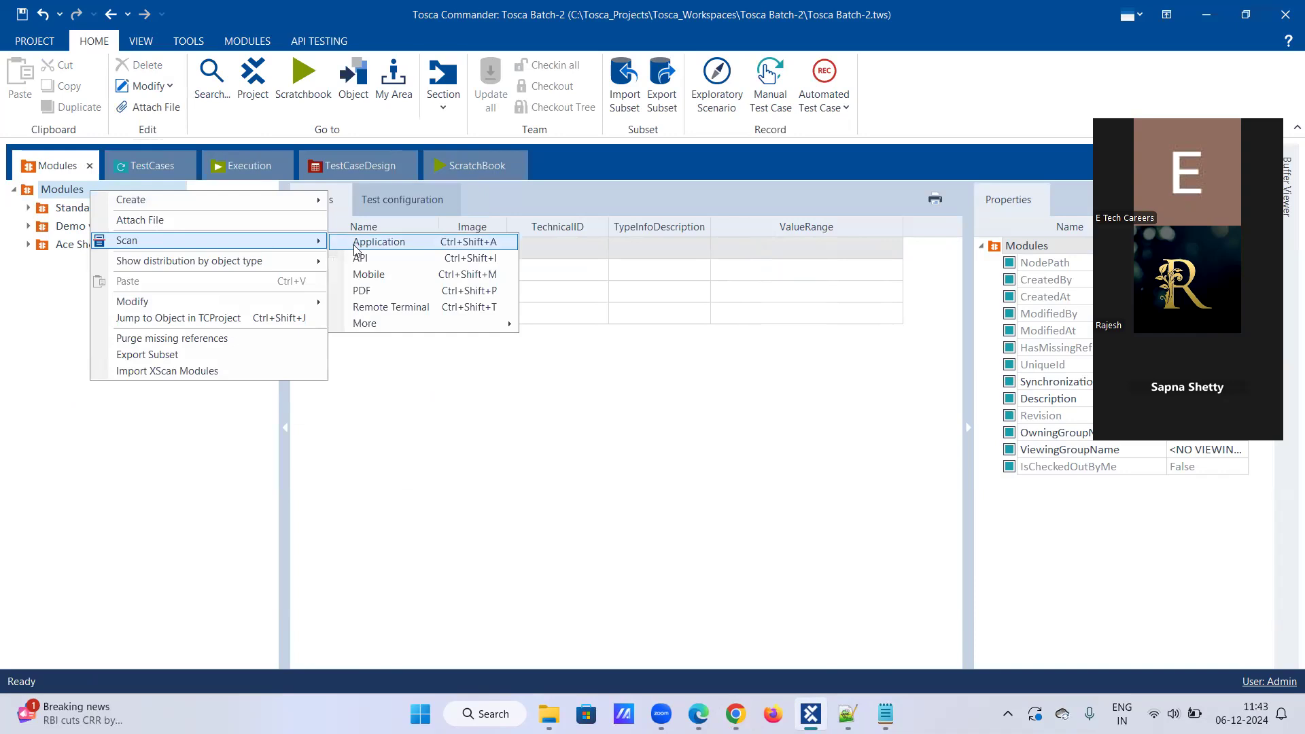
{"action": "left_click", "coordinate": [355, 246]}
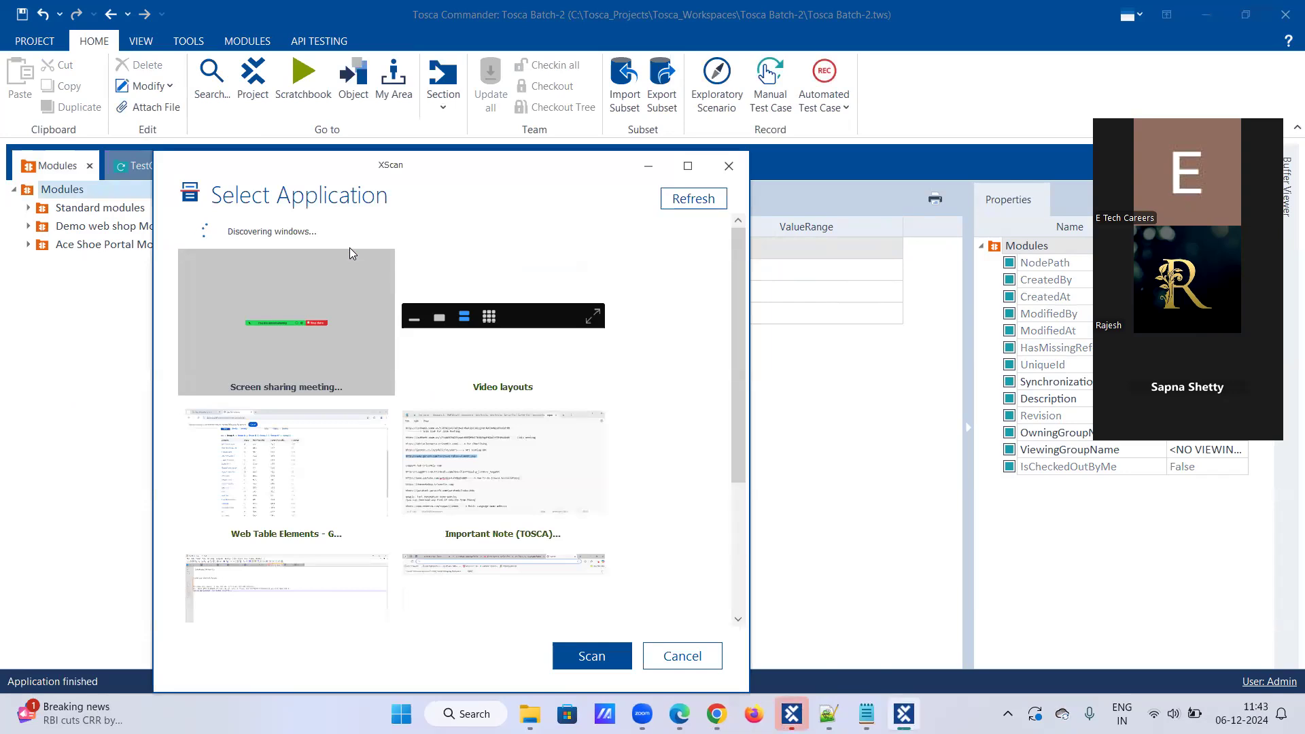
{"action": "left_click", "coordinate": [289, 469]}
{"action": "left_click", "coordinate": [598, 661]}
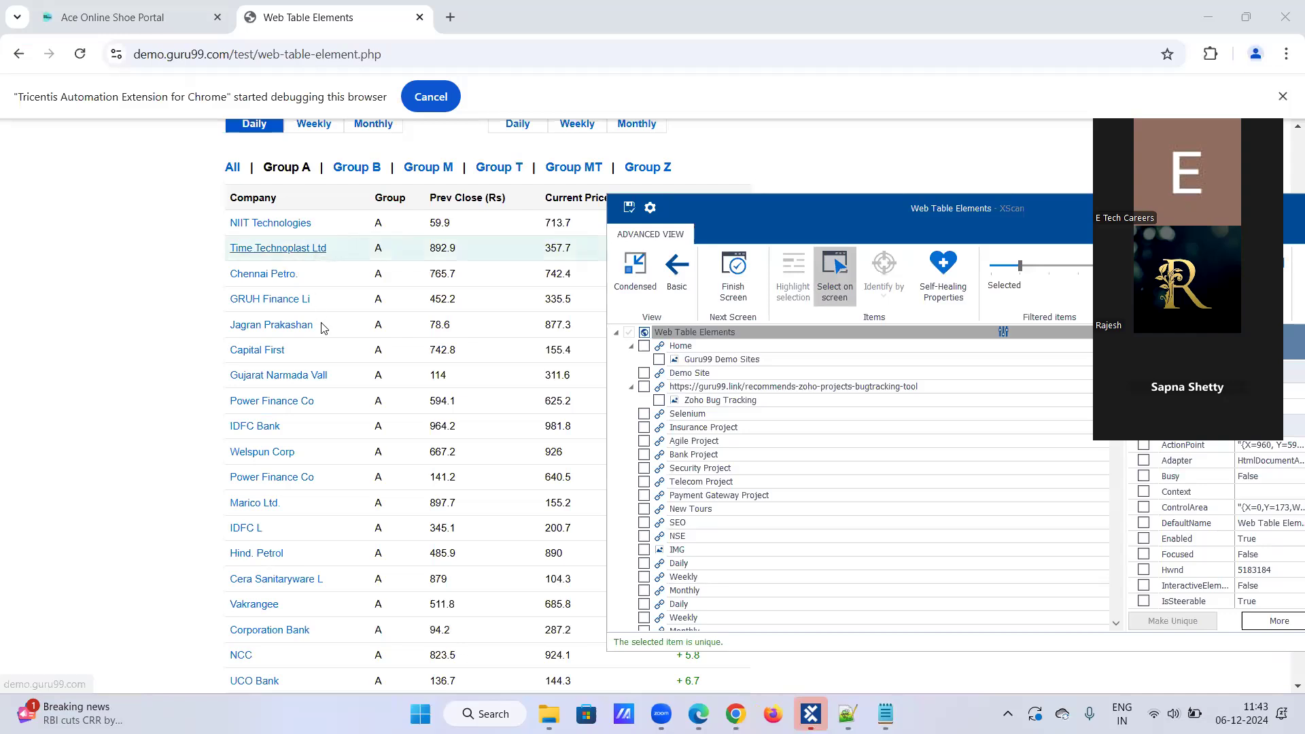
Step: Pick the company table on the page for the scan and rename it "TABLE - WebTableElement"
{"action": "left_click", "coordinate": [341, 325]}
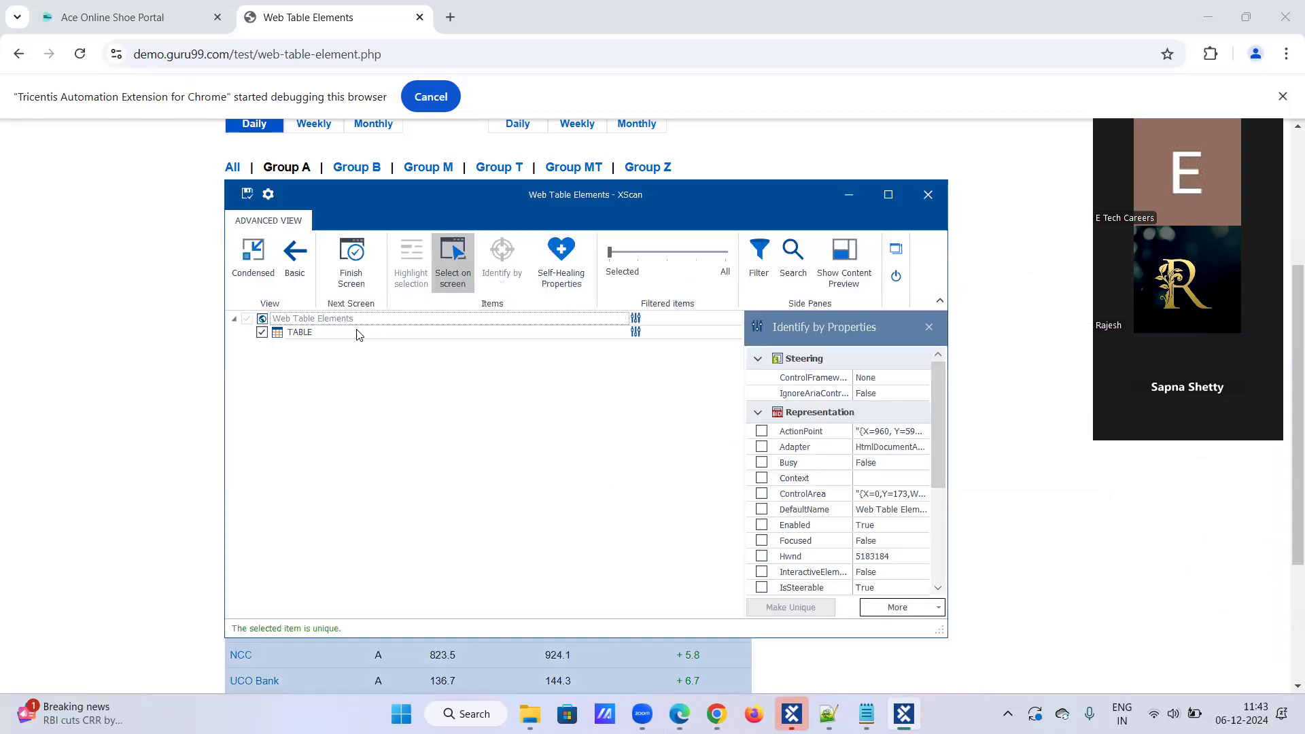
{"action": "left_click", "coordinate": [350, 333]}
{"action": "left_click", "coordinate": [350, 333]}
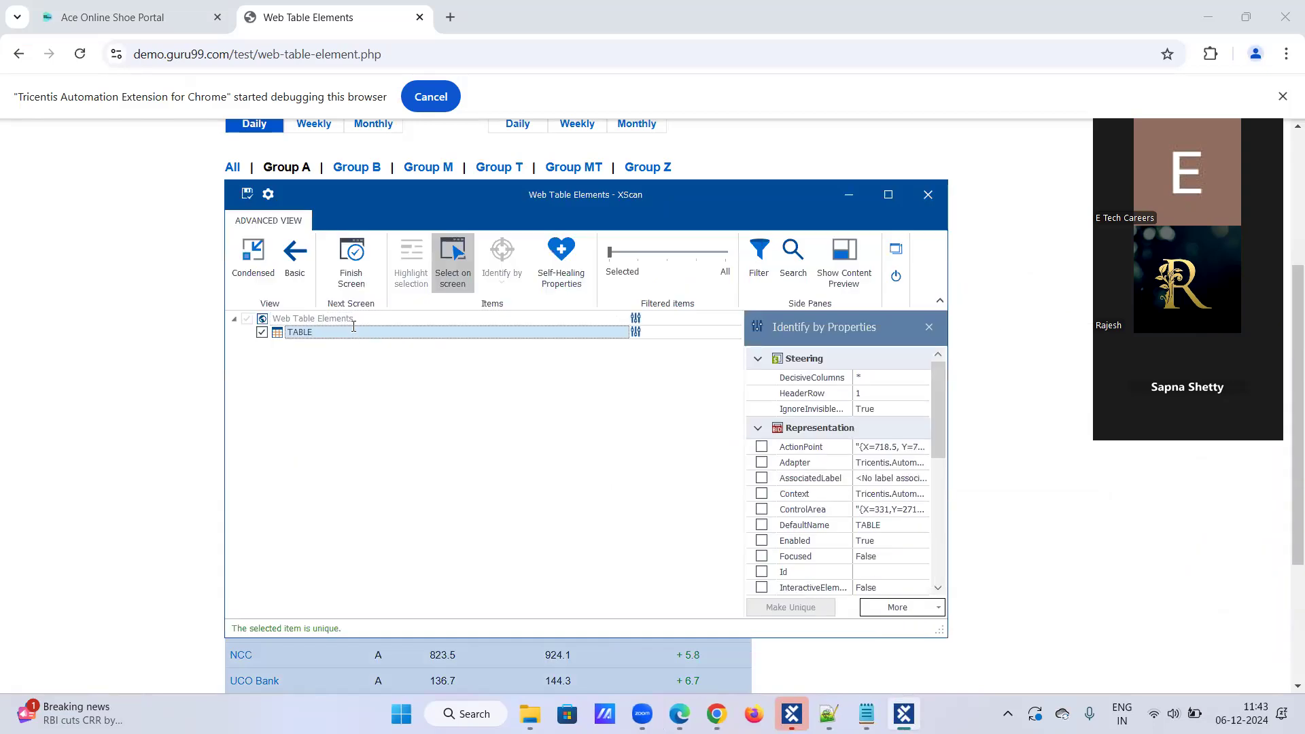
{"action": "key", "text": "Return"}
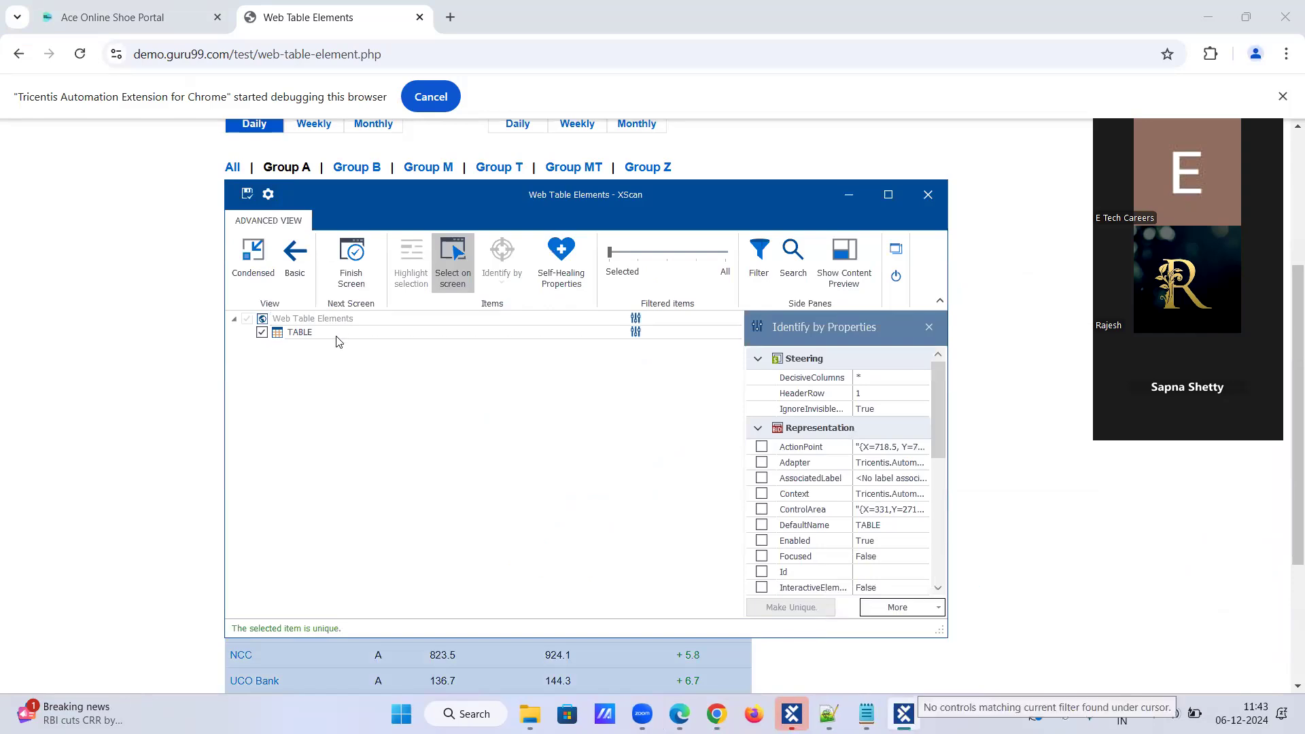
{"action": "left_click", "coordinate": [330, 333]}
{"action": "left_click", "coordinate": [330, 334]}
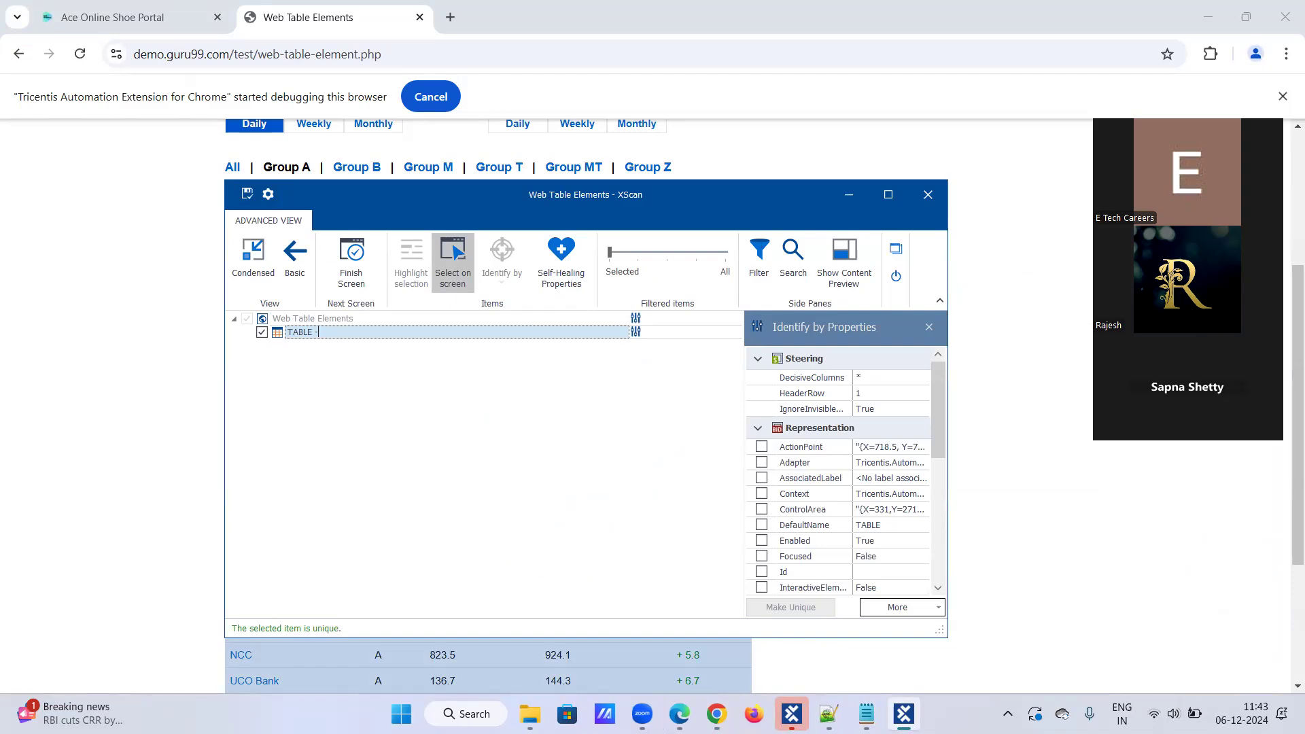
{"action": "type", "text": "- WebTable element"}
{"action": "left_click", "coordinate": [331, 337]}
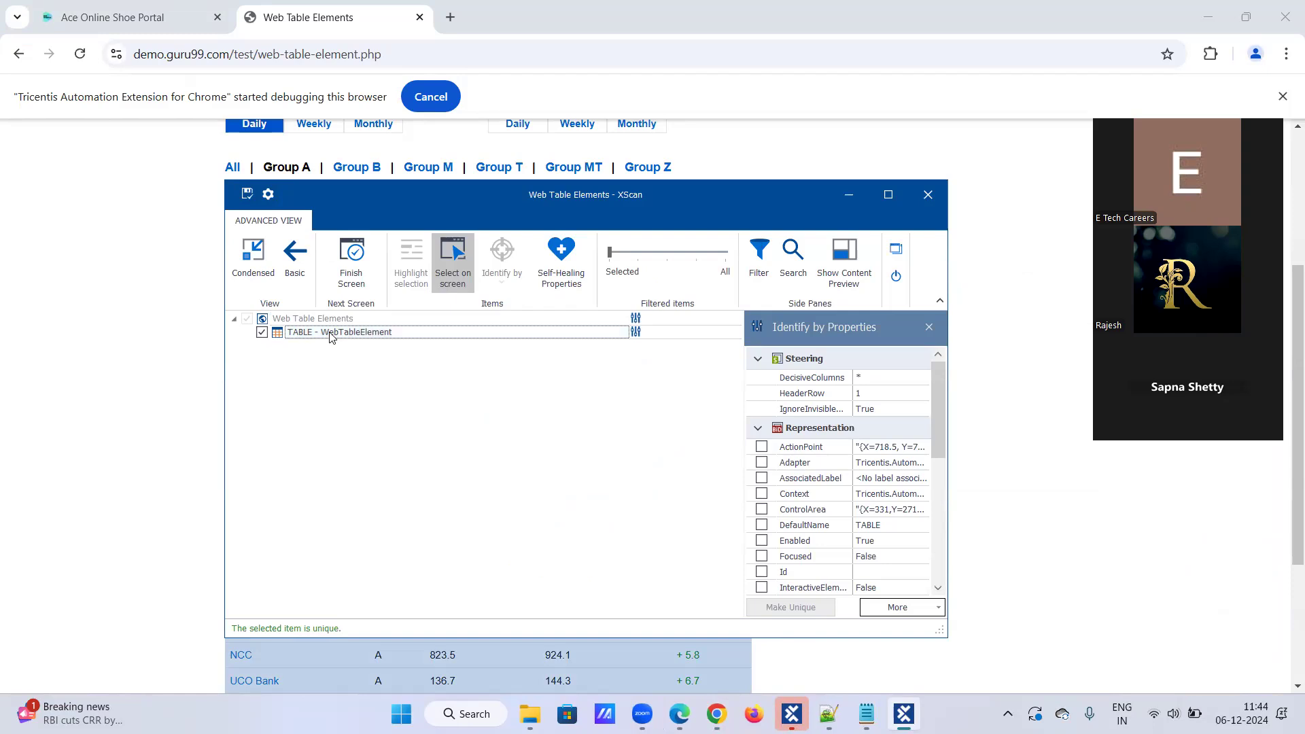
Step: Save the scanned module, close XScan and return to Tosca Commander
{"action": "left_click", "coordinate": [248, 194]}
{"action": "left_click", "coordinate": [896, 278]}
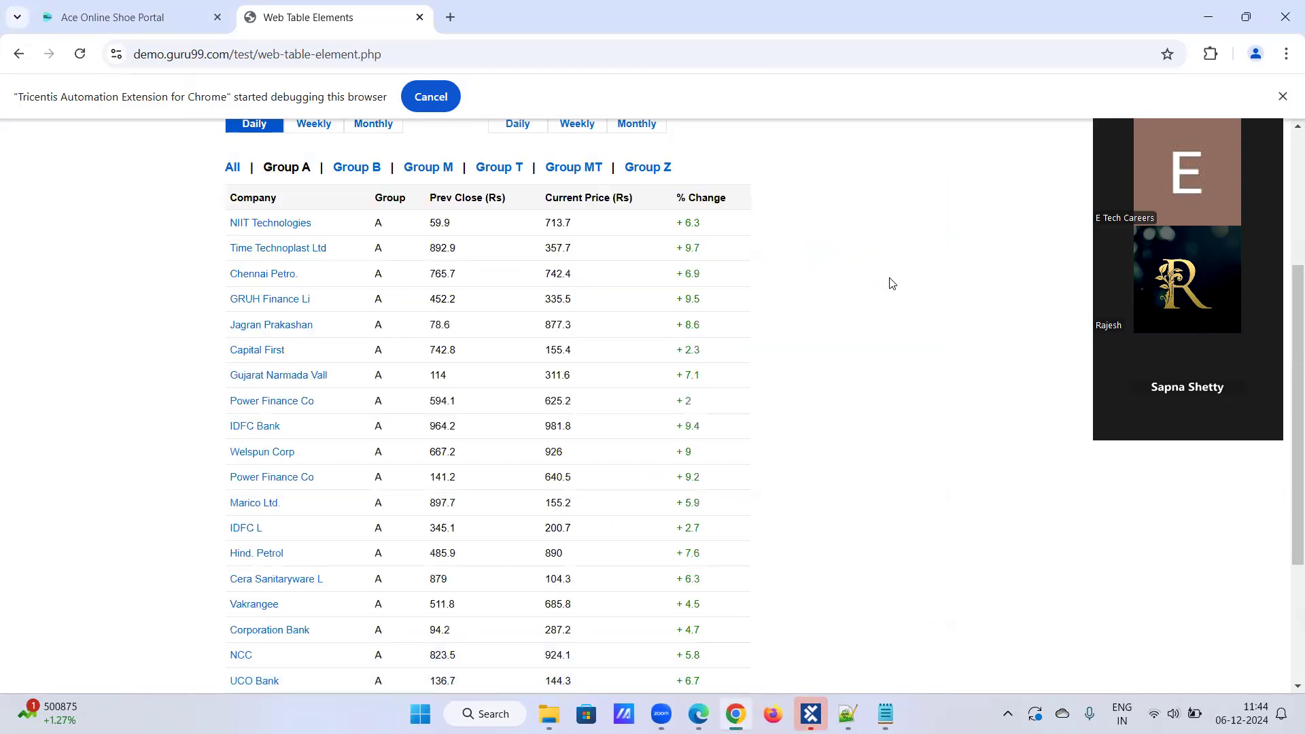
{"action": "left_click", "coordinate": [811, 713]}
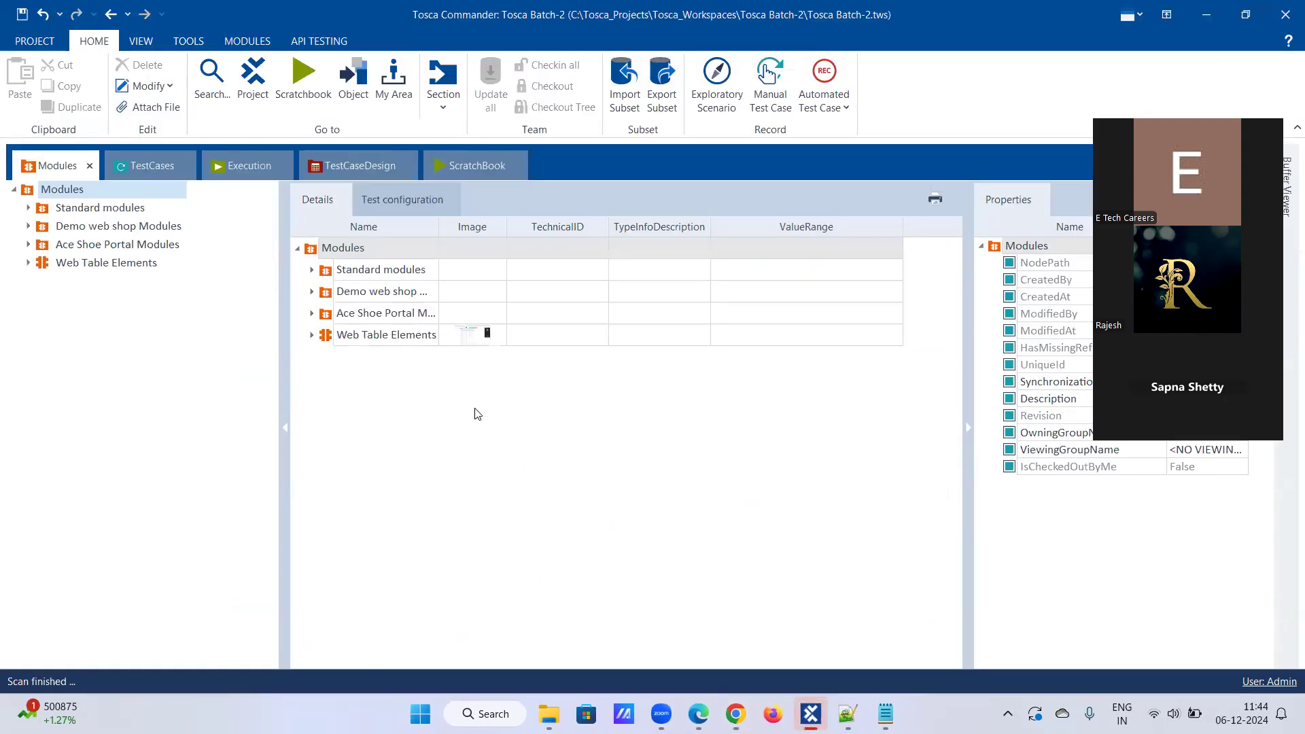
{"action": "left_click", "coordinate": [56, 269]}
{"action": "right_click", "coordinate": [56, 270]}
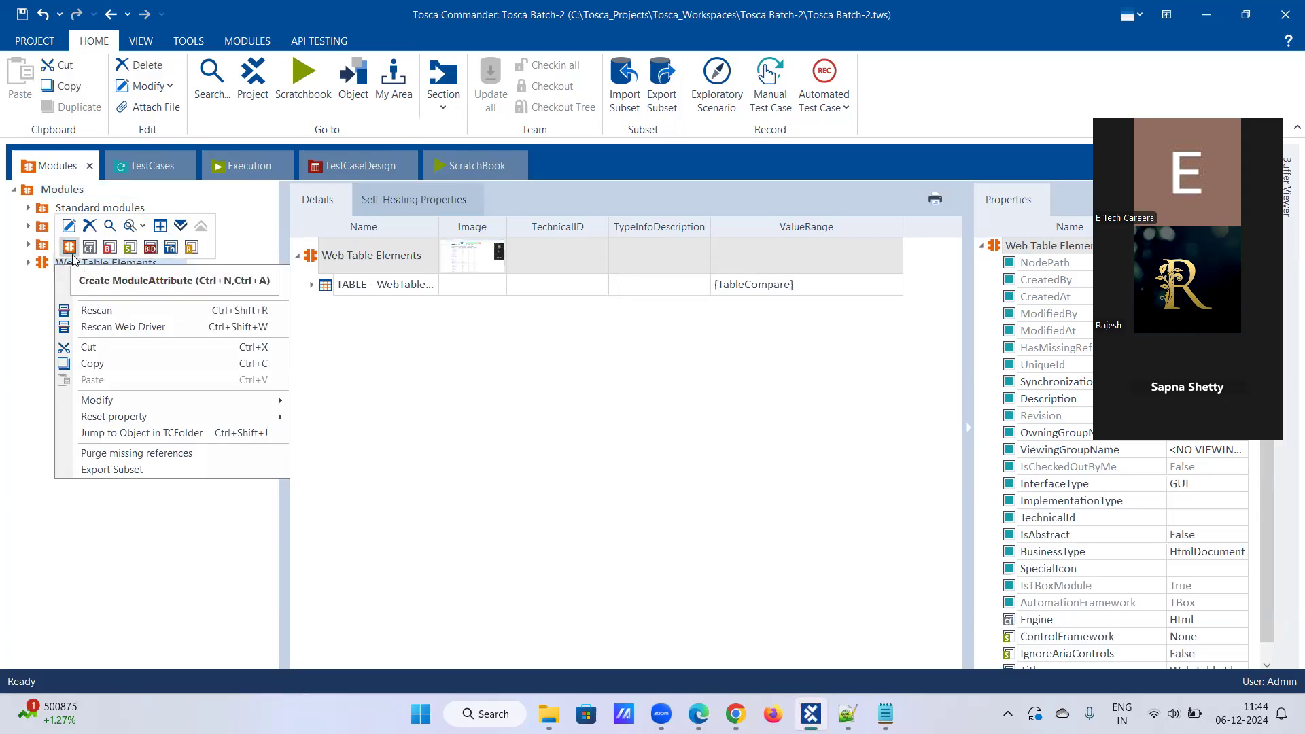
{"action": "left_click", "coordinate": [73, 249]}
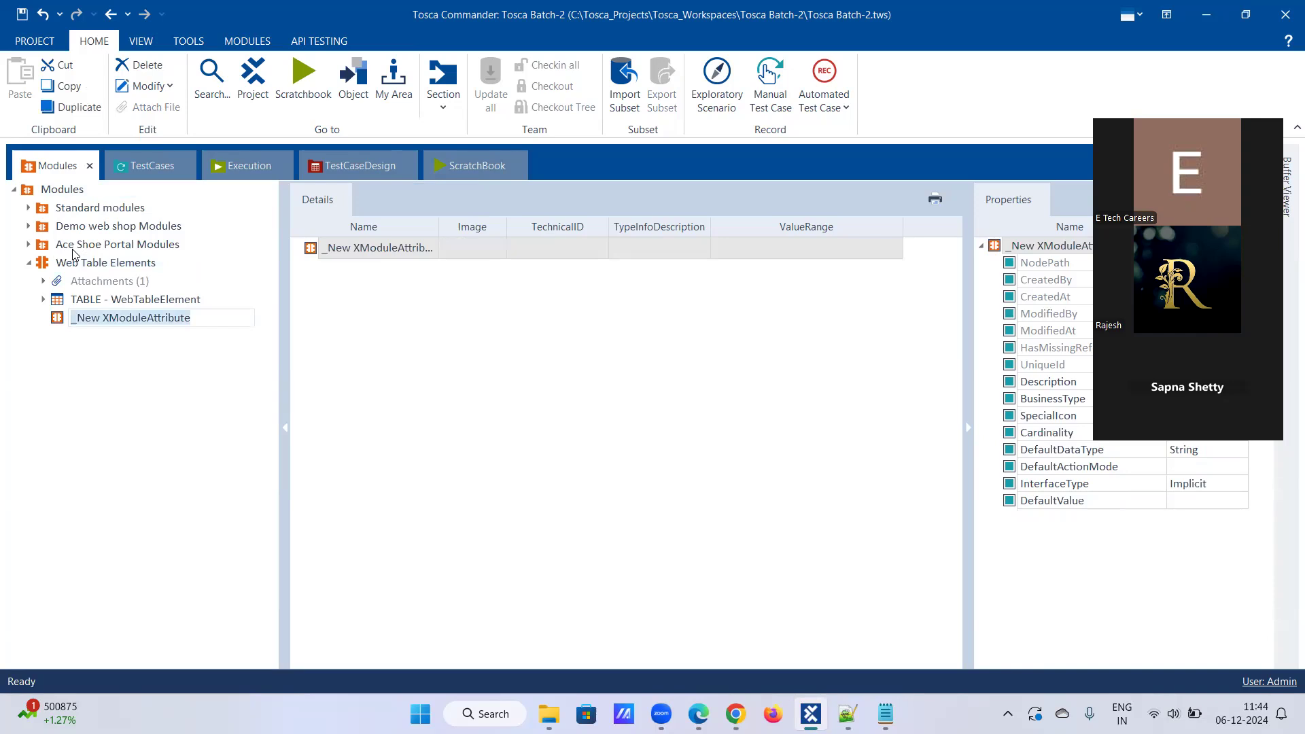
{"action": "left_click", "coordinate": [42, 14]}
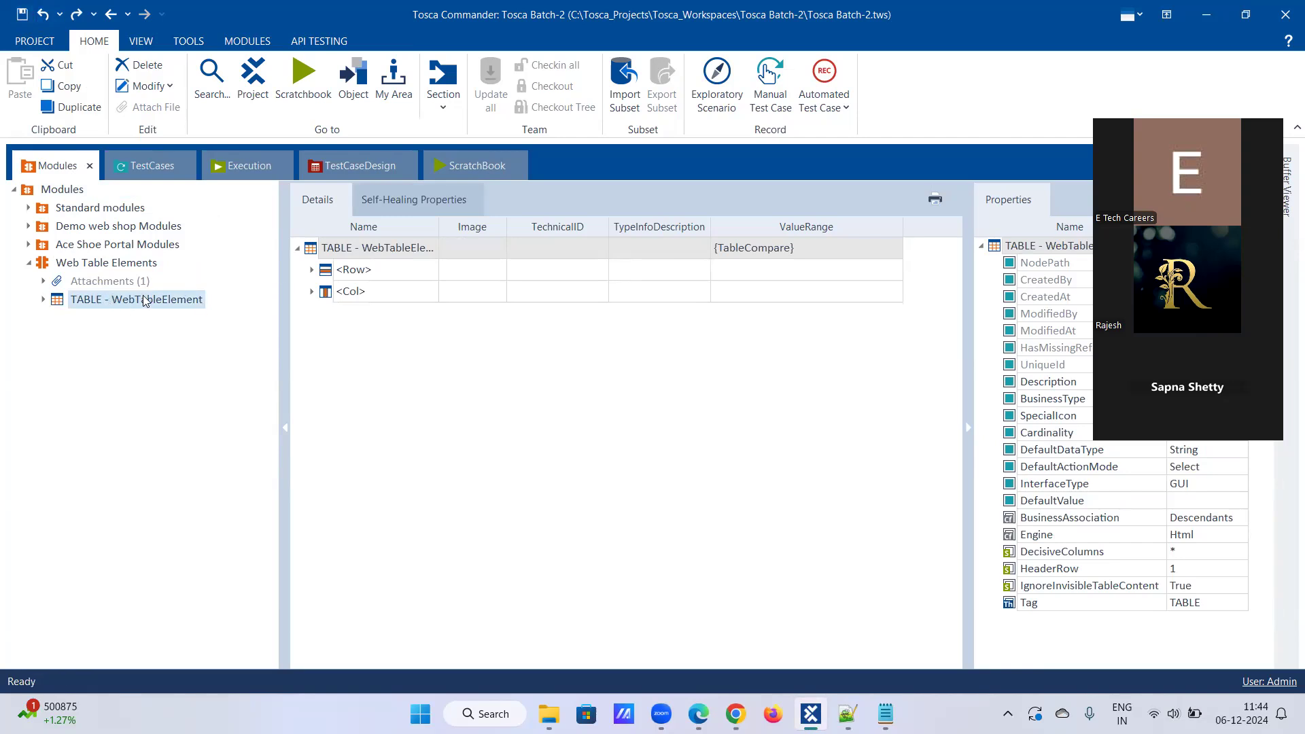
Step: Create a new test case from the Web Table Elements module under TestCases and expand it
{"action": "left_click", "coordinate": [29, 265]}
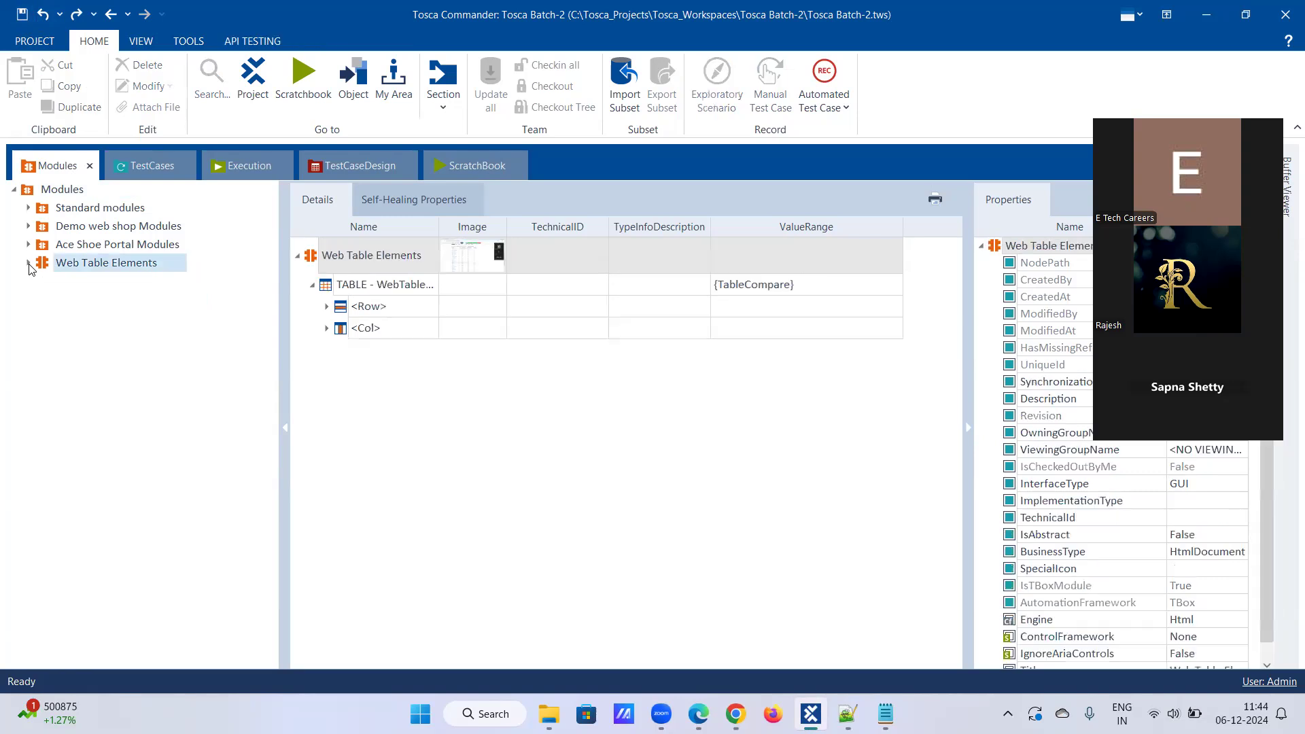
{"action": "left_click_drag", "start_coordinate": [91, 268], "coordinate": [109, 191]}
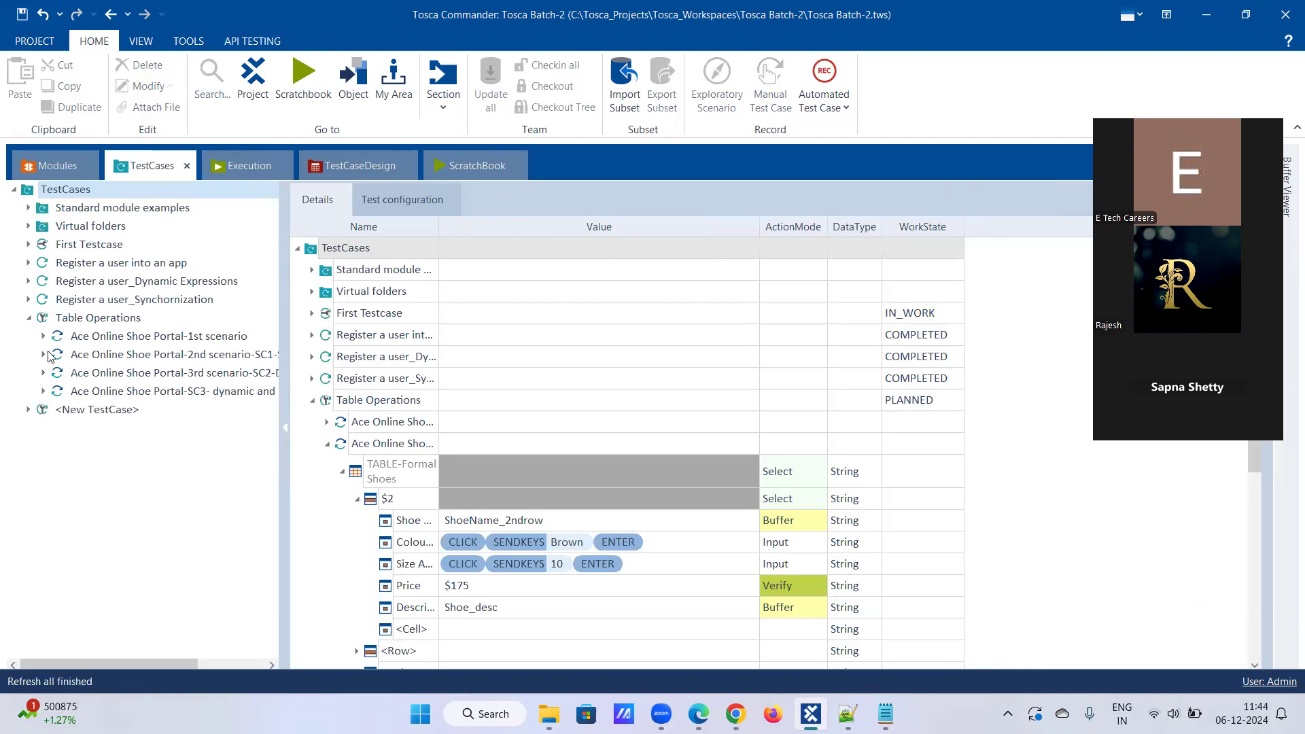
{"action": "left_click", "coordinate": [27, 412]}
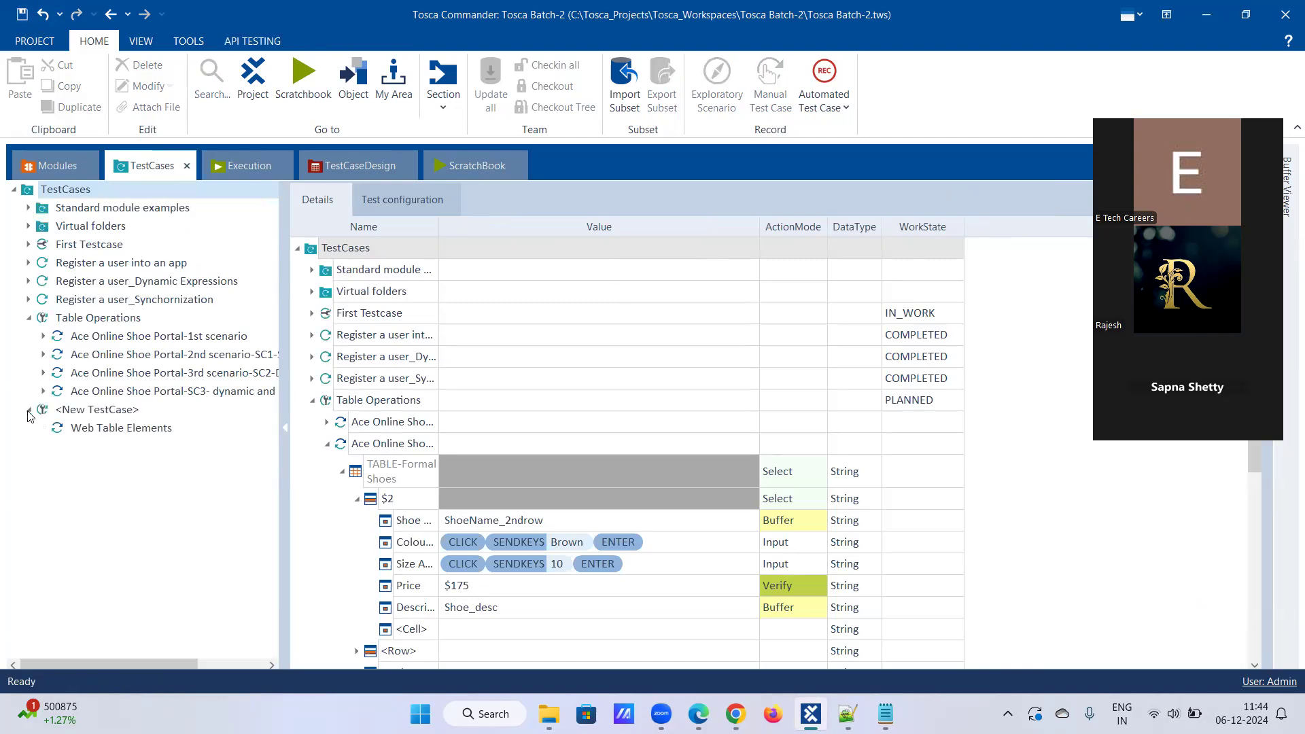
Step: Rename the new test case "Web Table ELement Operations"
{"action": "left_click", "coordinate": [66, 410]}
{"action": "right_click", "coordinate": [88, 377]}
{"action": "key", "text": "F2"}
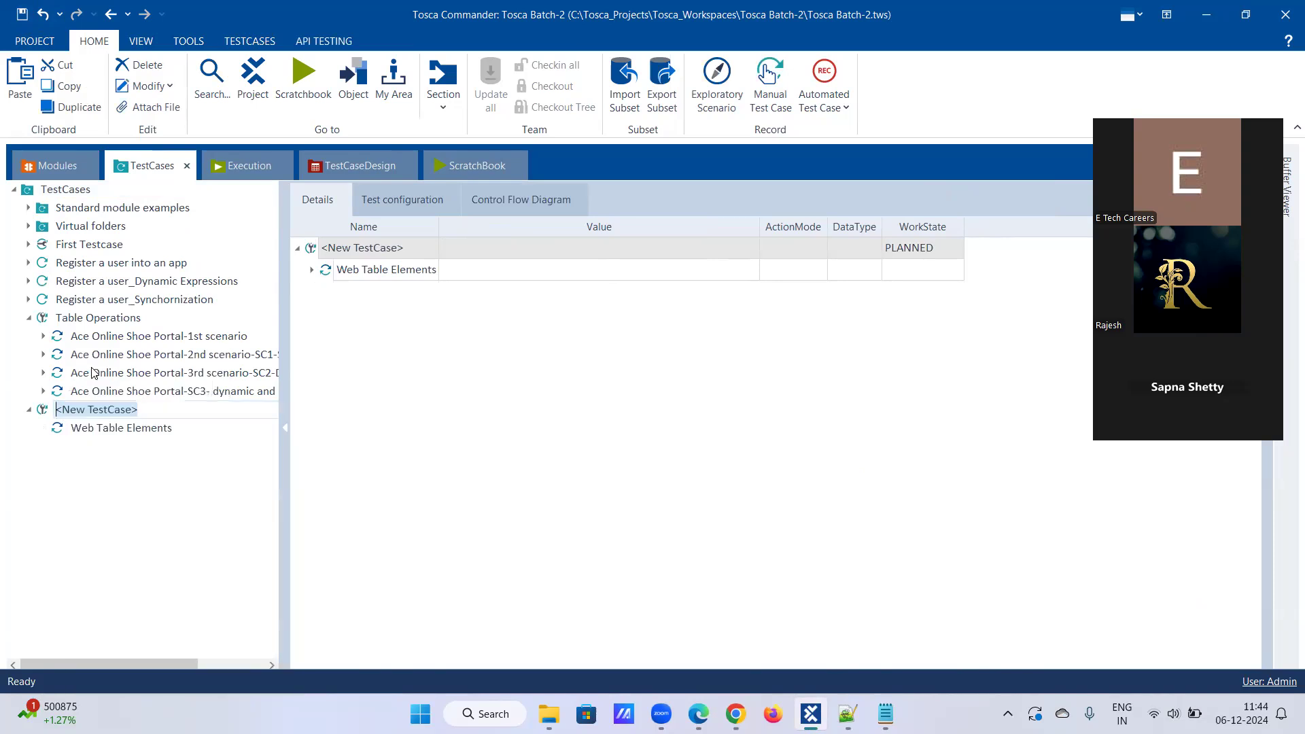
{"action": "type", "text": "Web Table ELeme"}
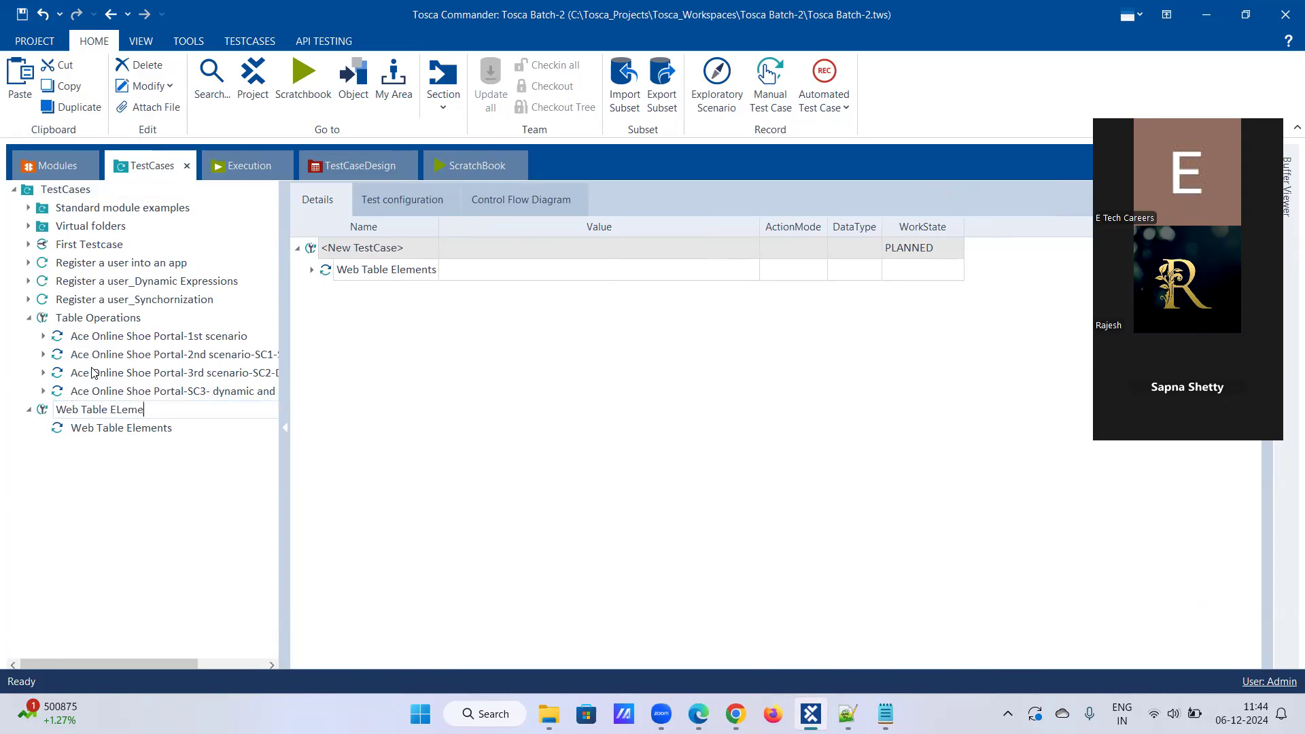
{"action": "type", "text": "tn Operations"}
{"action": "key", "text": "Return"}
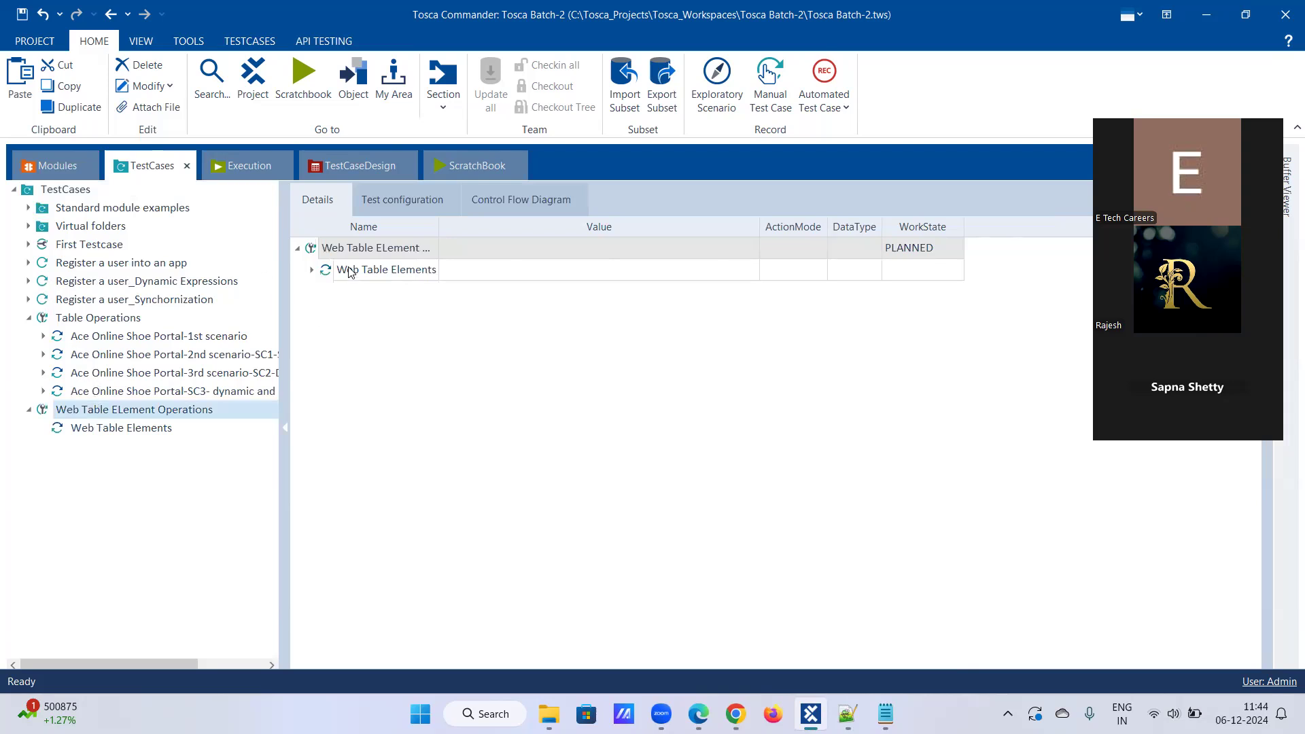
Step: Expand the Web Table Elements step down to its row and cell, and open that step's own details
{"action": "right_click", "coordinate": [380, 269]}
{"action": "left_click", "coordinate": [480, 230]}
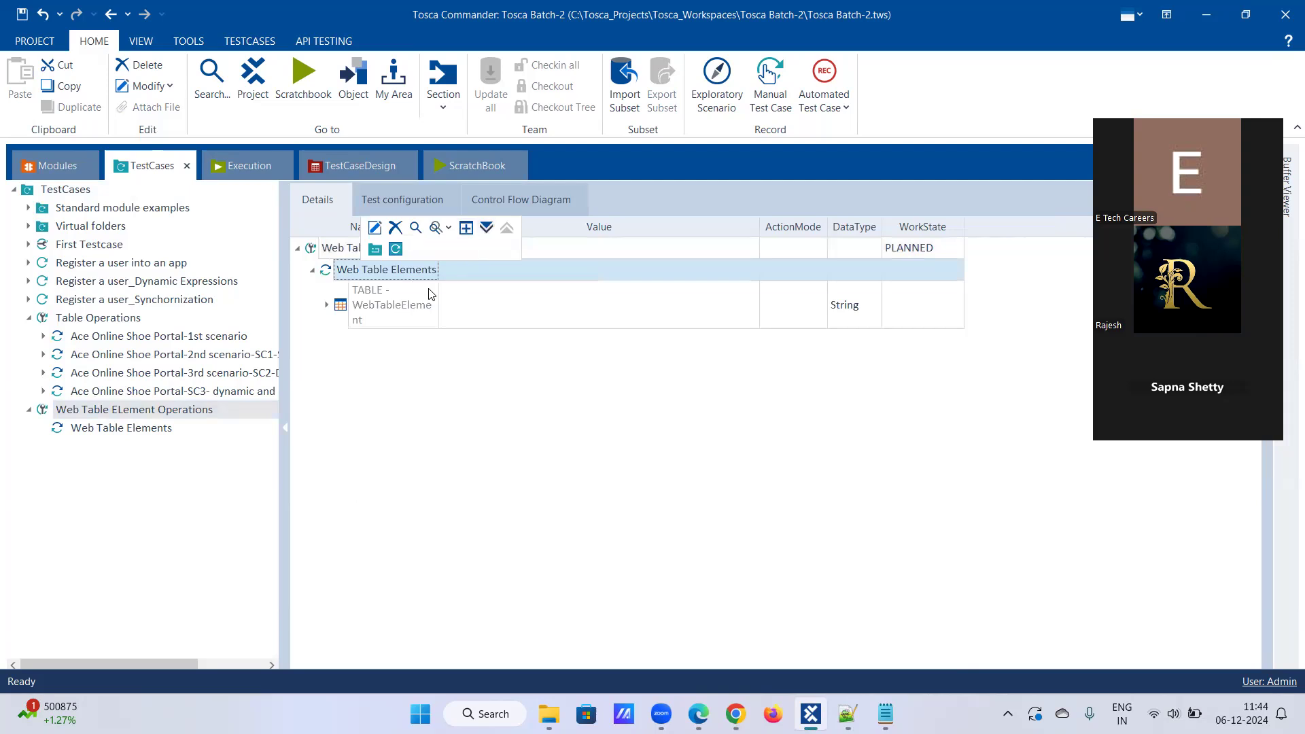
{"action": "left_click", "coordinate": [326, 311]}
{"action": "left_click", "coordinate": [327, 307]}
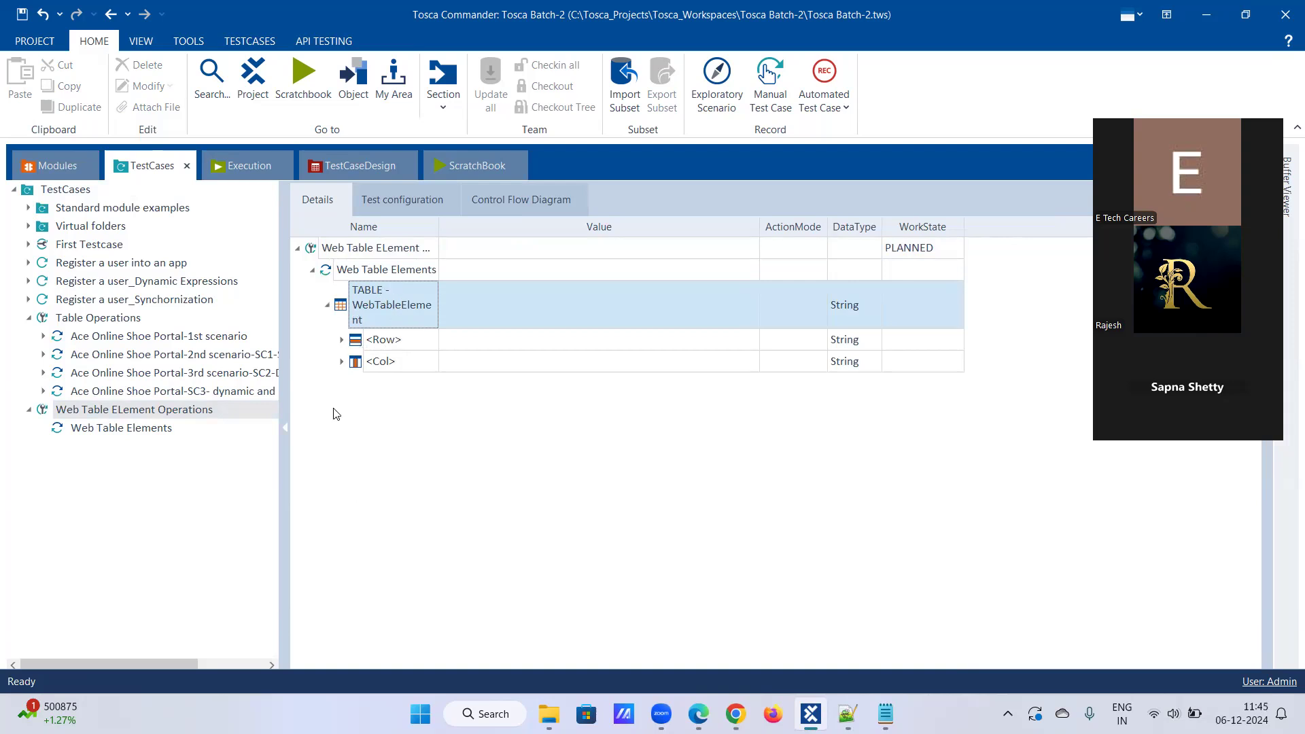
{"action": "left_click", "coordinate": [341, 341]}
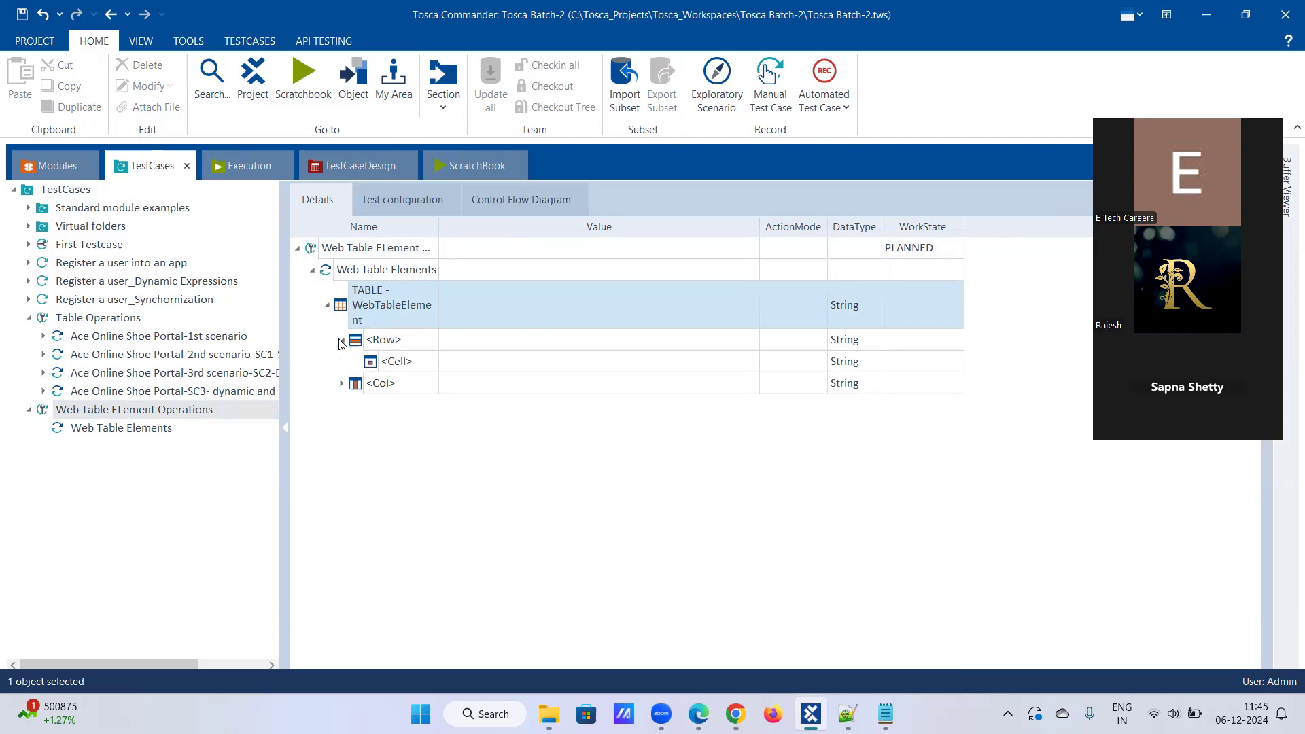
{"action": "left_click", "coordinate": [314, 271]}
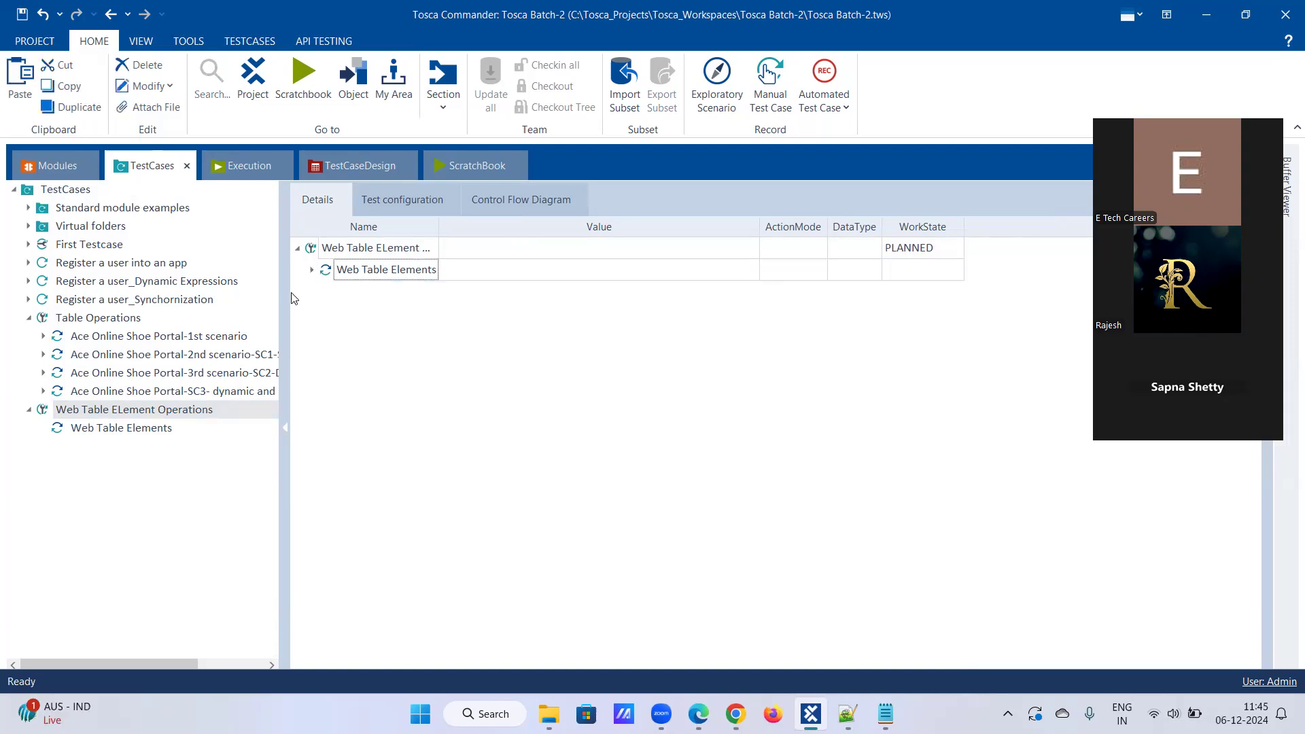
{"action": "left_click", "coordinate": [101, 433]}
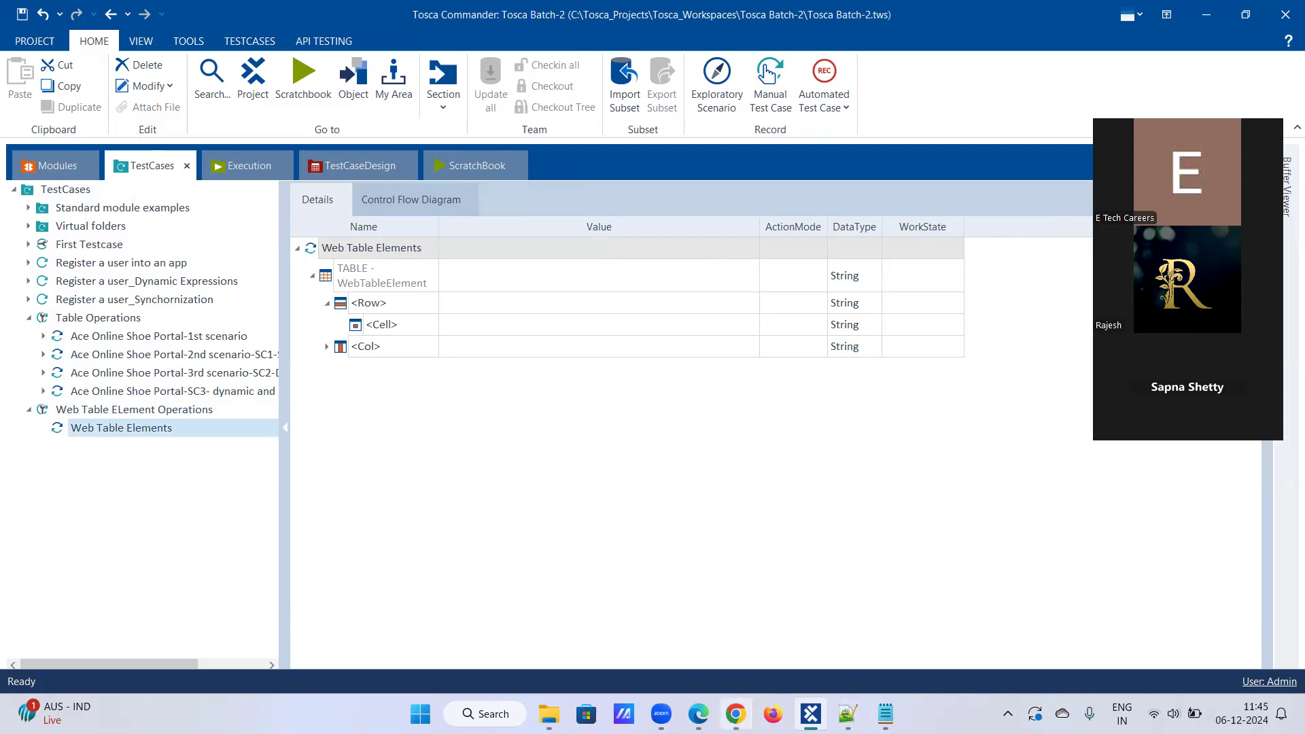
Step: Glance at the company table in Chrome, and set the row under TABLE - WebTableElement to $1
{"action": "left_click", "coordinate": [734, 713]}
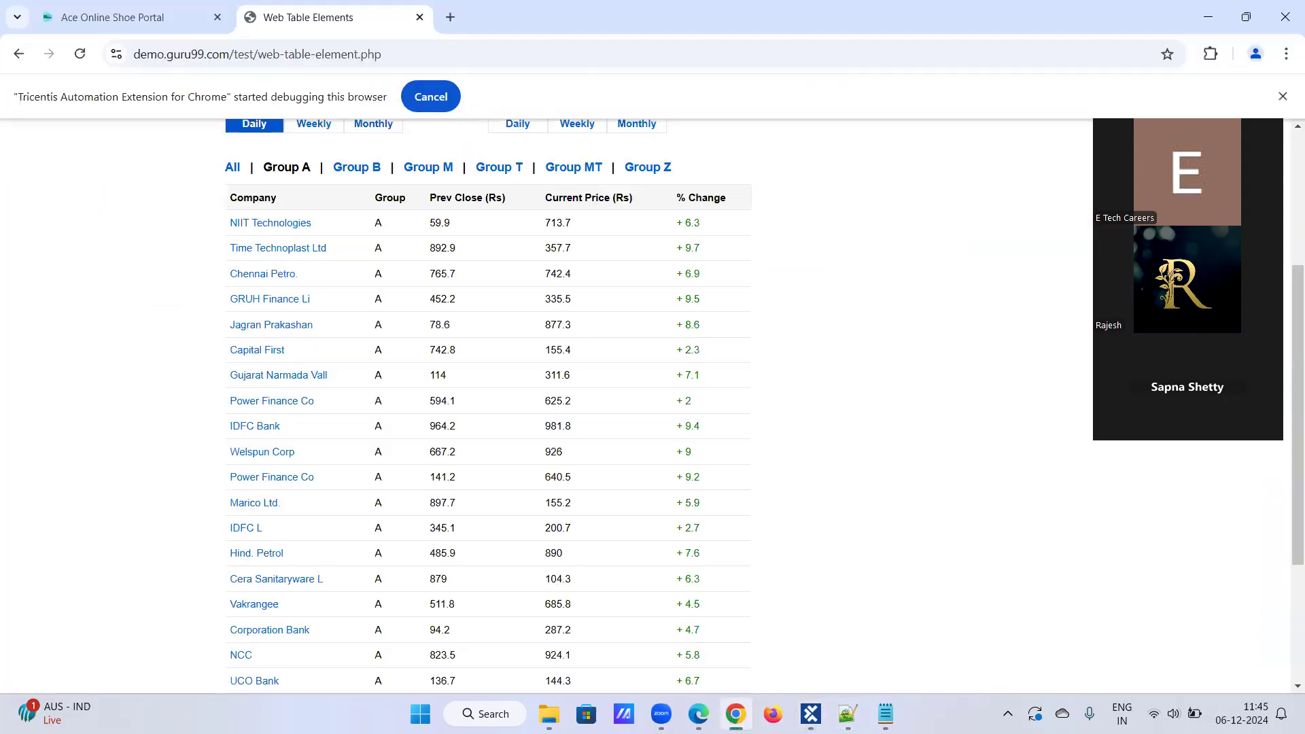
{"action": "left_click", "coordinate": [735, 714]}
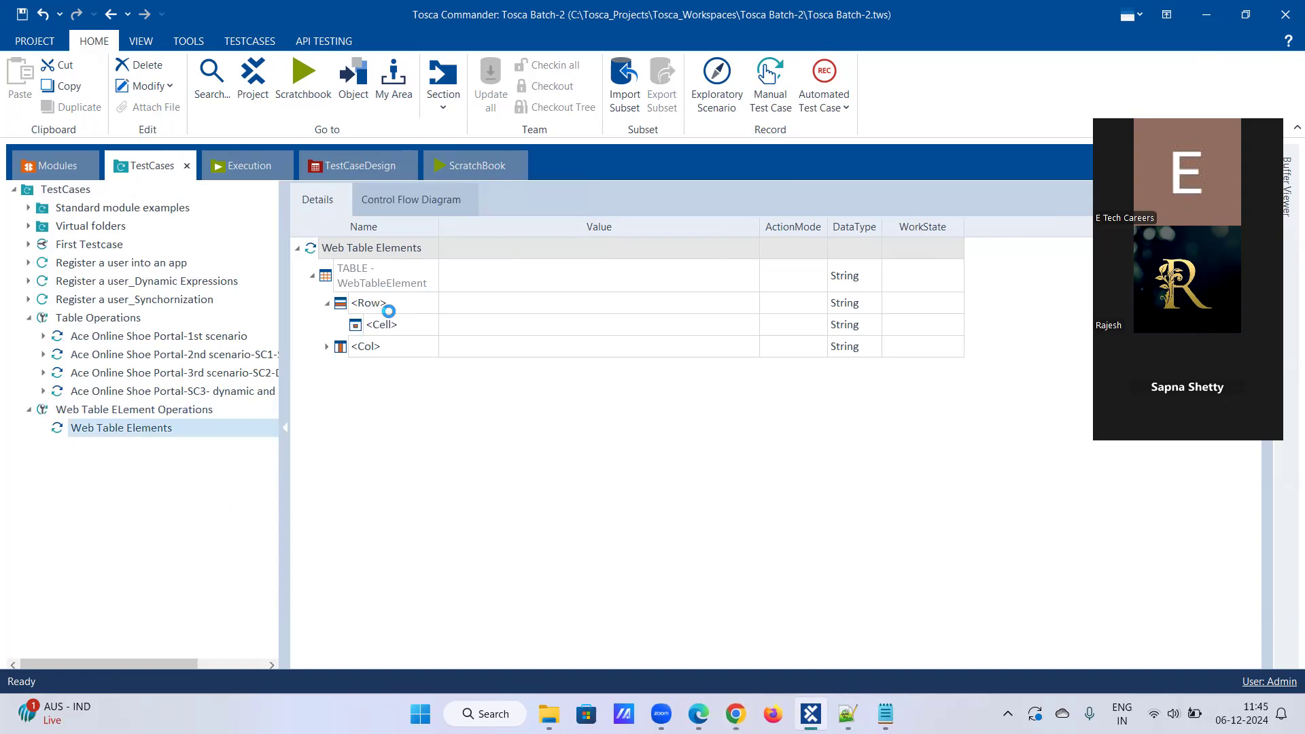
{"action": "left_click", "coordinate": [389, 304]}
{"action": "left_click", "coordinate": [431, 304]}
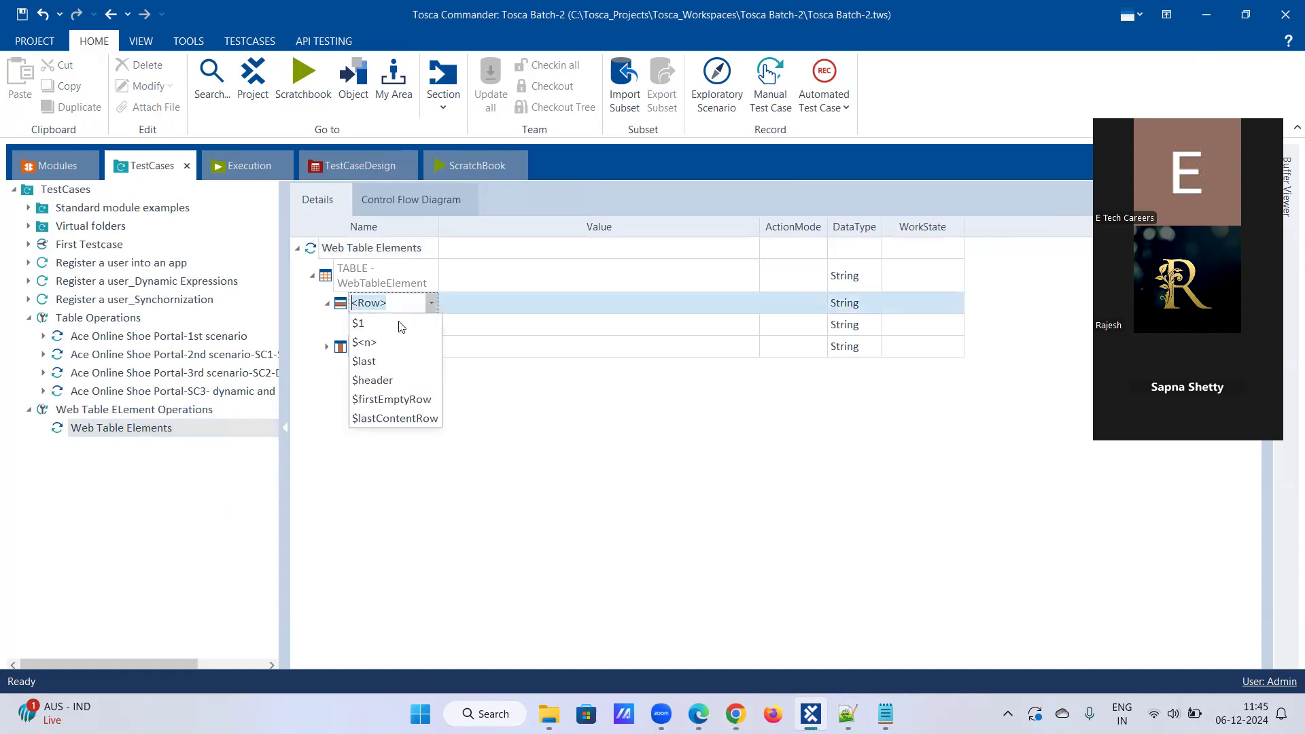
{"action": "left_click", "coordinate": [404, 327]}
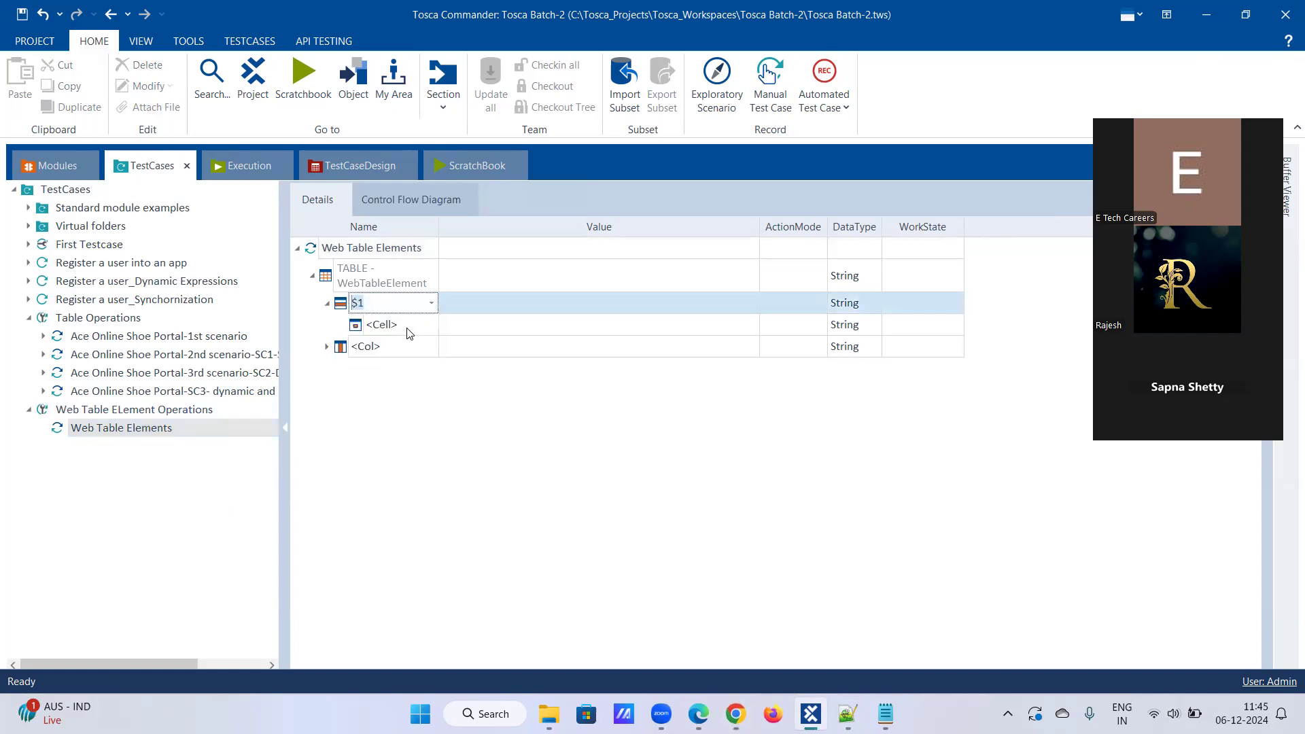
{"action": "key", "text": "Return"}
Step: Set the cell under row $1 to $1 and check it against the company table in Chrome
{"action": "left_click", "coordinate": [410, 331]}
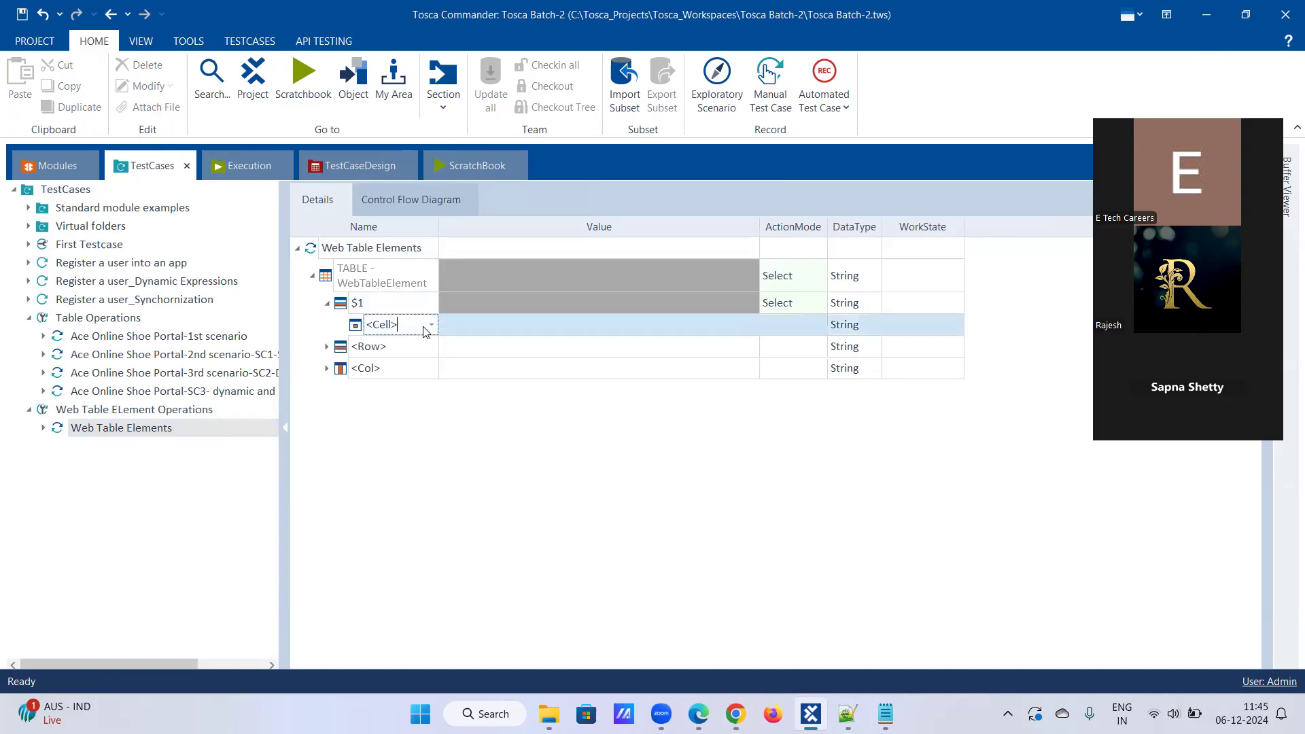
{"action": "left_click", "coordinate": [431, 326]}
{"action": "left_click", "coordinate": [415, 346]}
{"action": "key", "text": "alt+Tab"}
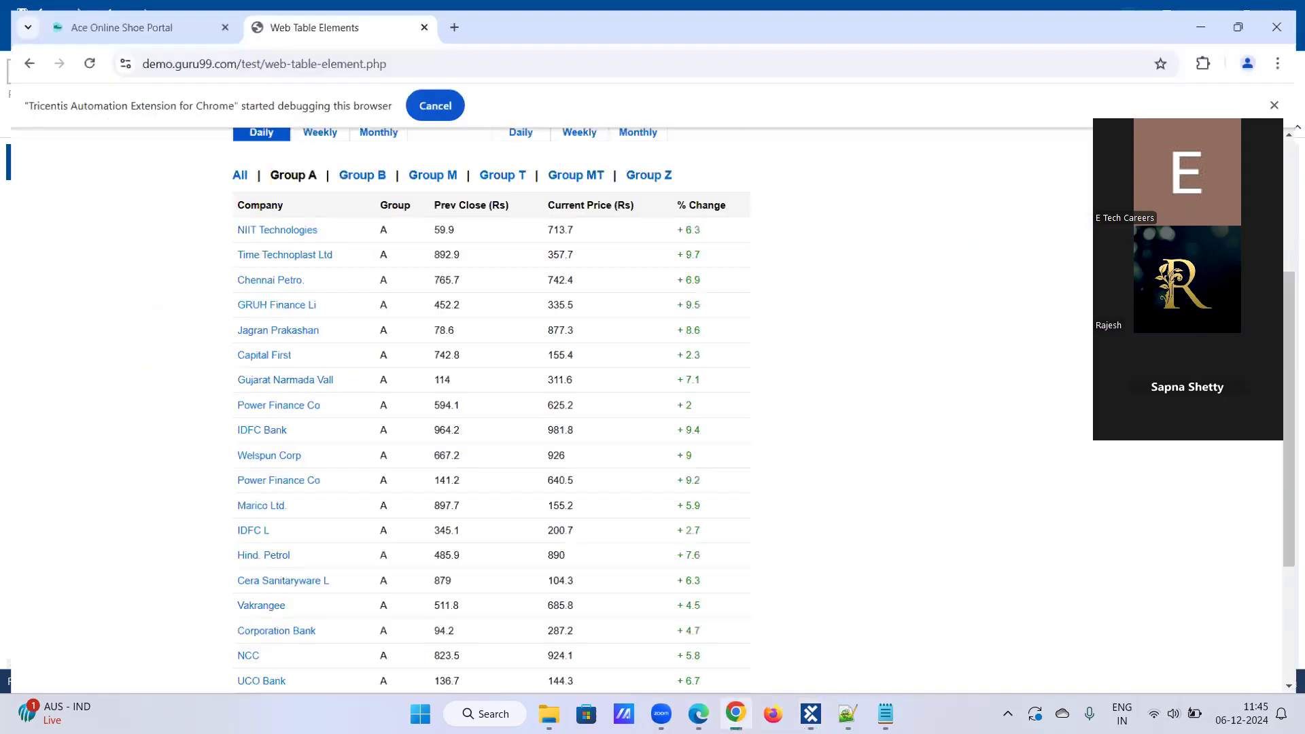
{"action": "left_click", "coordinate": [733, 710]}
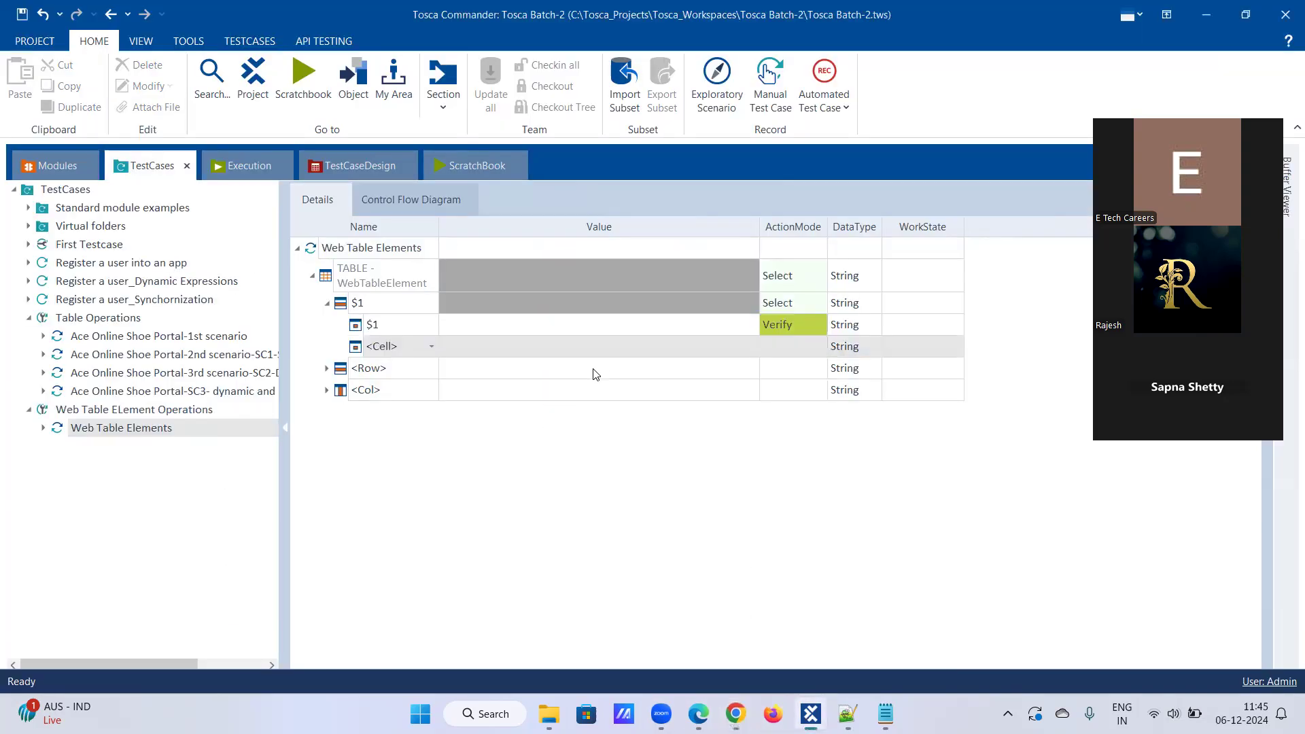
Step: Switch to Chrome and inspect the NIIT Technologies link in the company table
{"action": "left_click", "coordinate": [733, 710]}
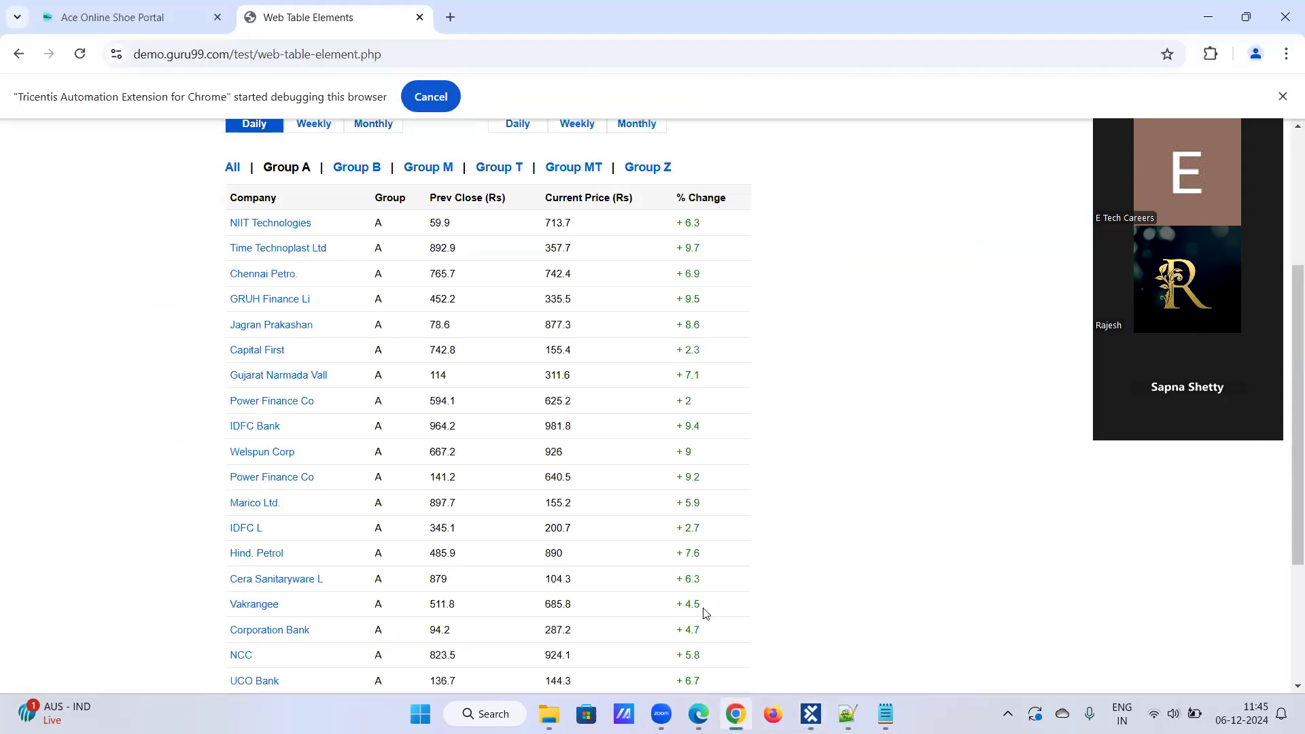
{"action": "right_click", "coordinate": [244, 222]}
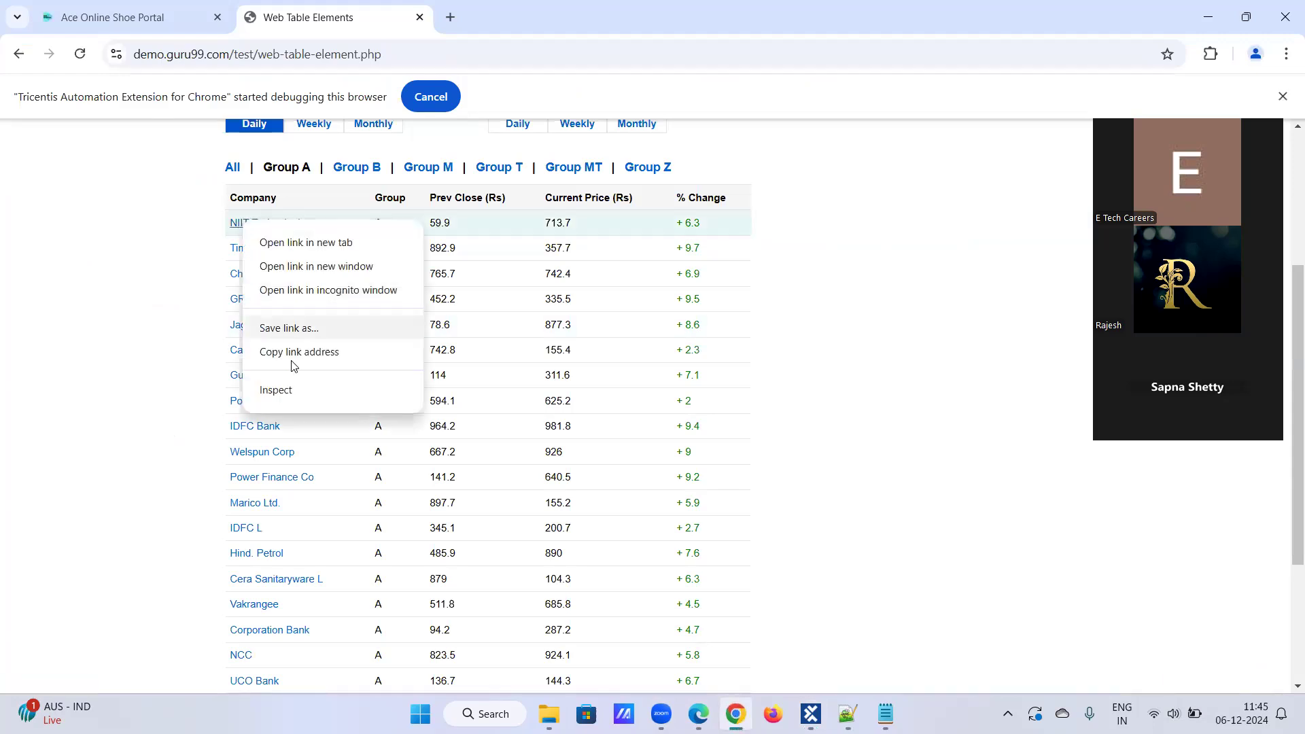
{"action": "left_click", "coordinate": [286, 398]}
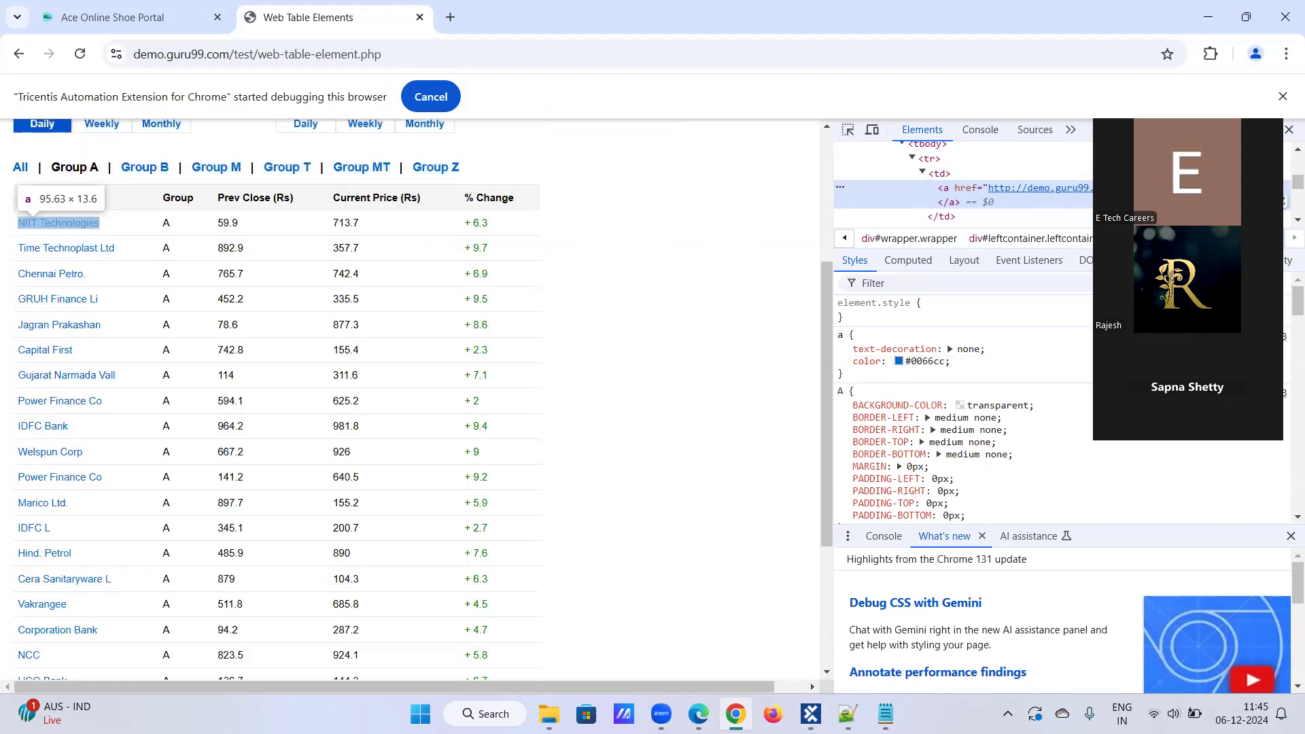
Step: Try to copy the link element's XPath and paste it into the Batch-2_Tosca notes in Notepad++
{"action": "right_click", "coordinate": [955, 195]}
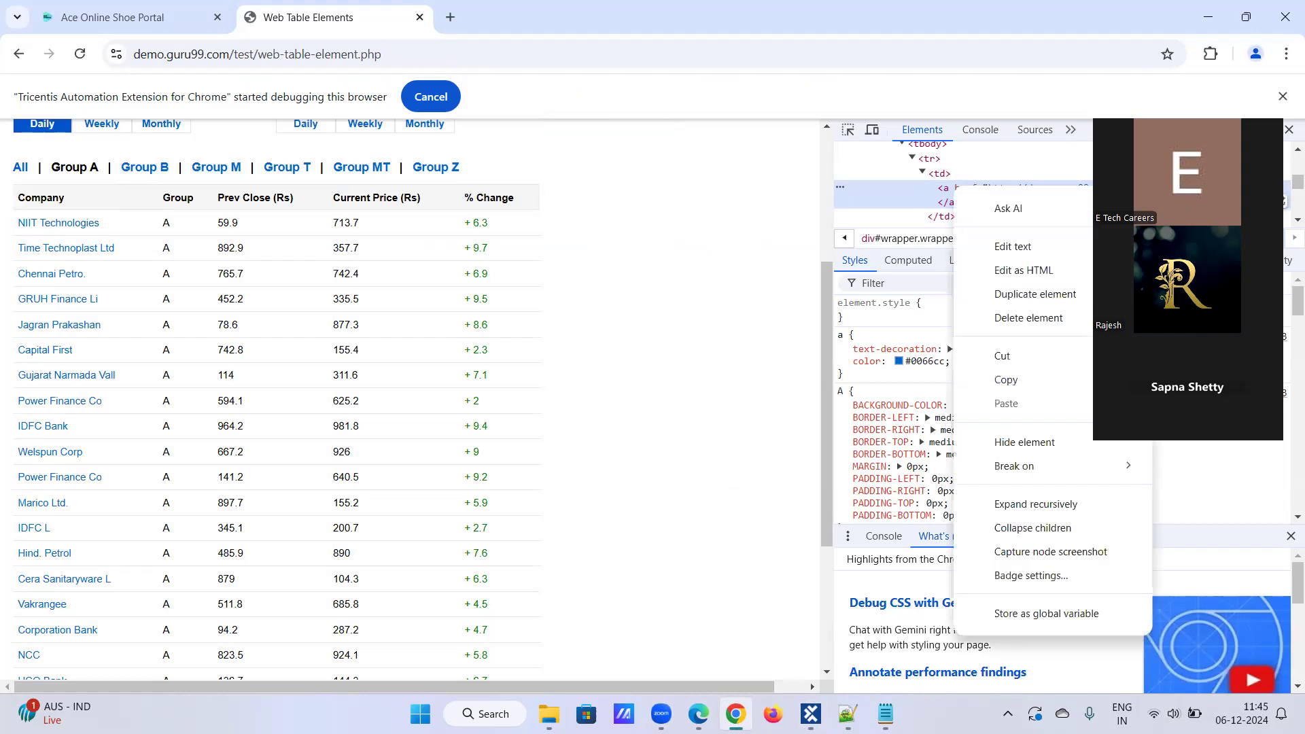
{"action": "mouse_move", "coordinate": [1006, 379]}
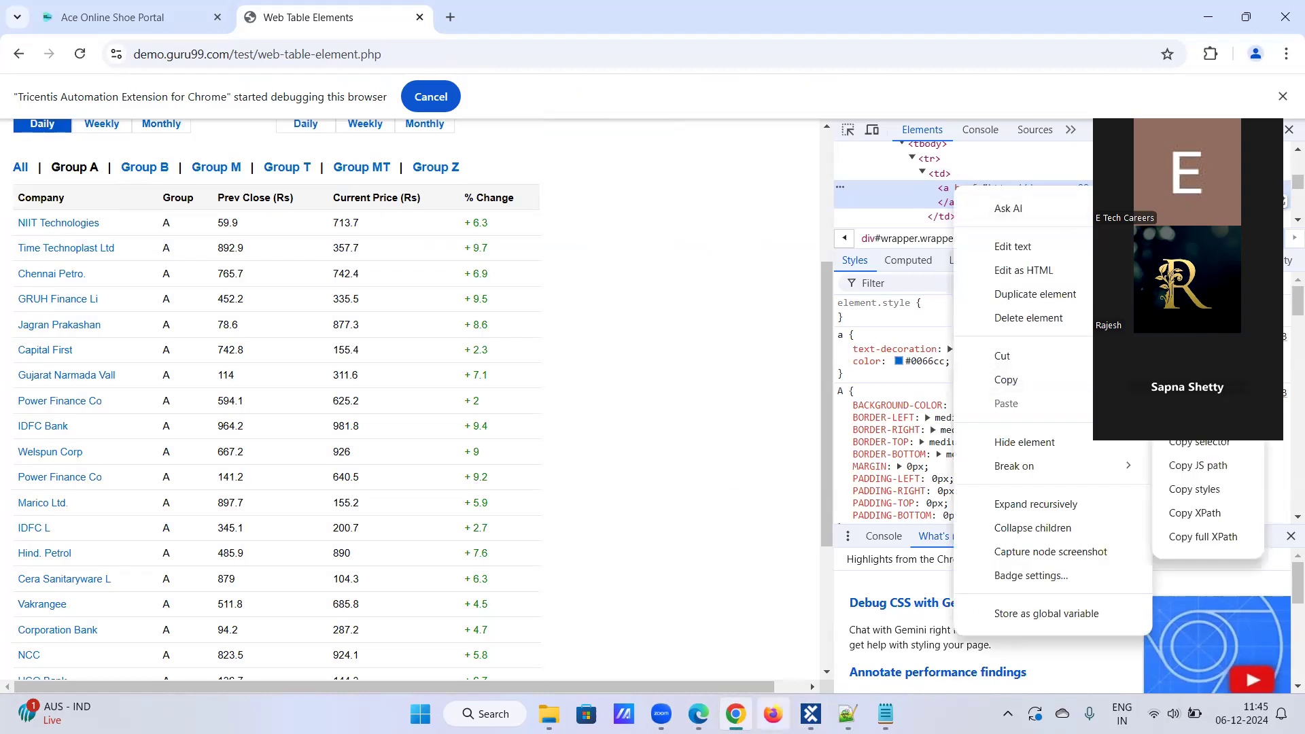
{"action": "left_click", "coordinate": [1206, 512]}
{"action": "key", "text": "alt+Tab"}
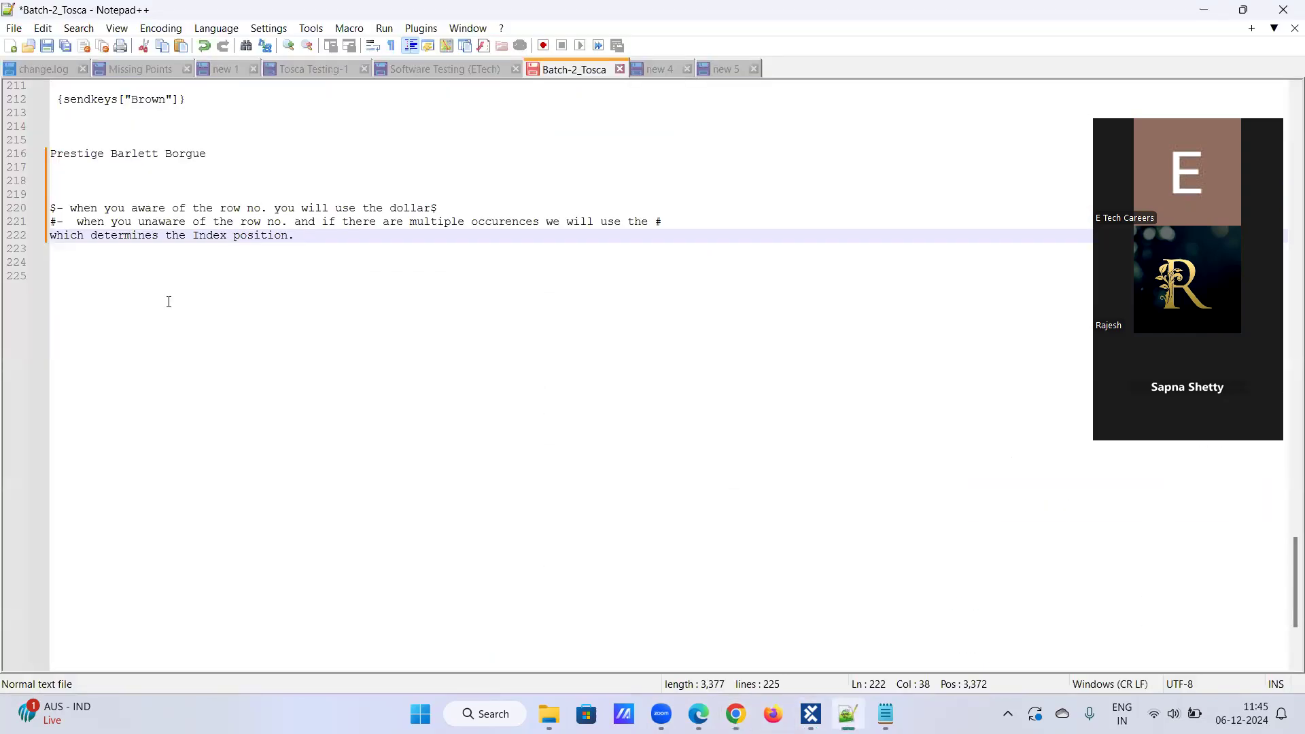
{"action": "left_click", "coordinate": [172, 302]}
{"action": "key", "text": "ctrl+v"}
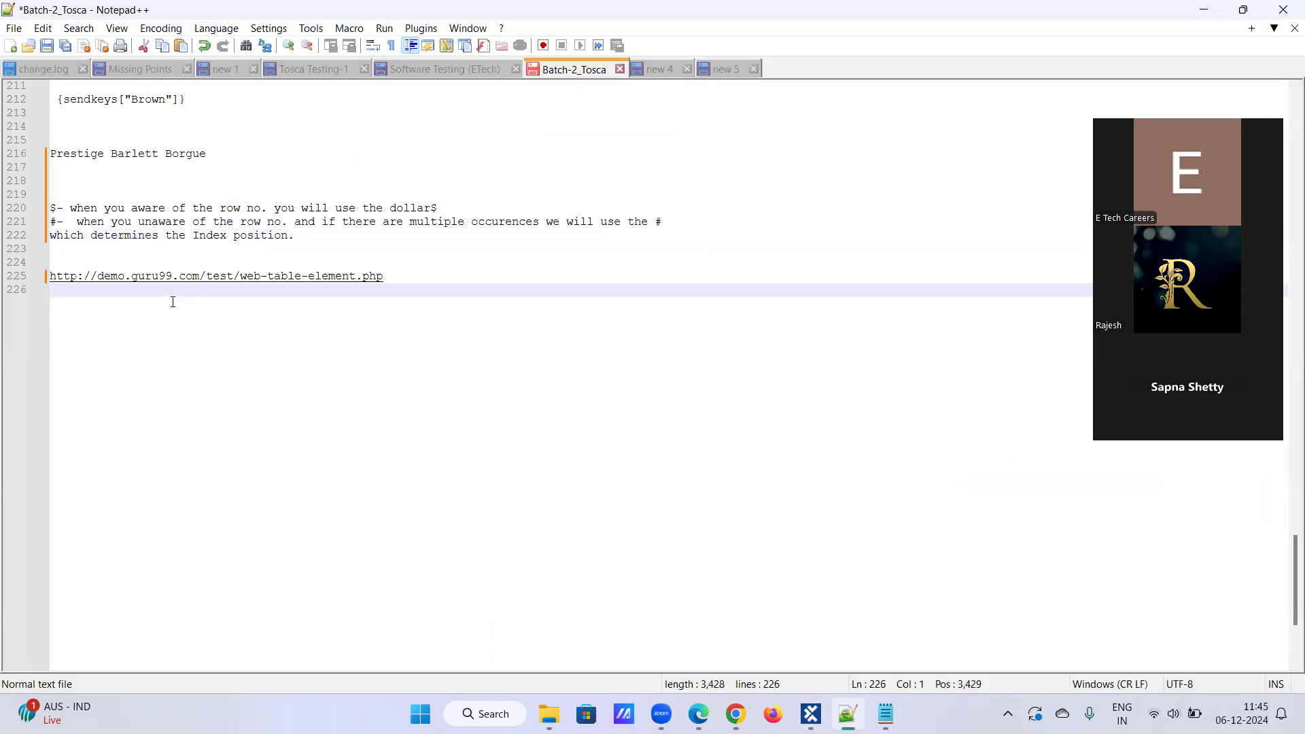
Step: Delete the pasted web table URL from line 225 of the notes
{"action": "right_click", "coordinate": [263, 284]}
{"action": "left_click", "coordinate": [204, 305]}
{"action": "right_click", "coordinate": [112, 286]}
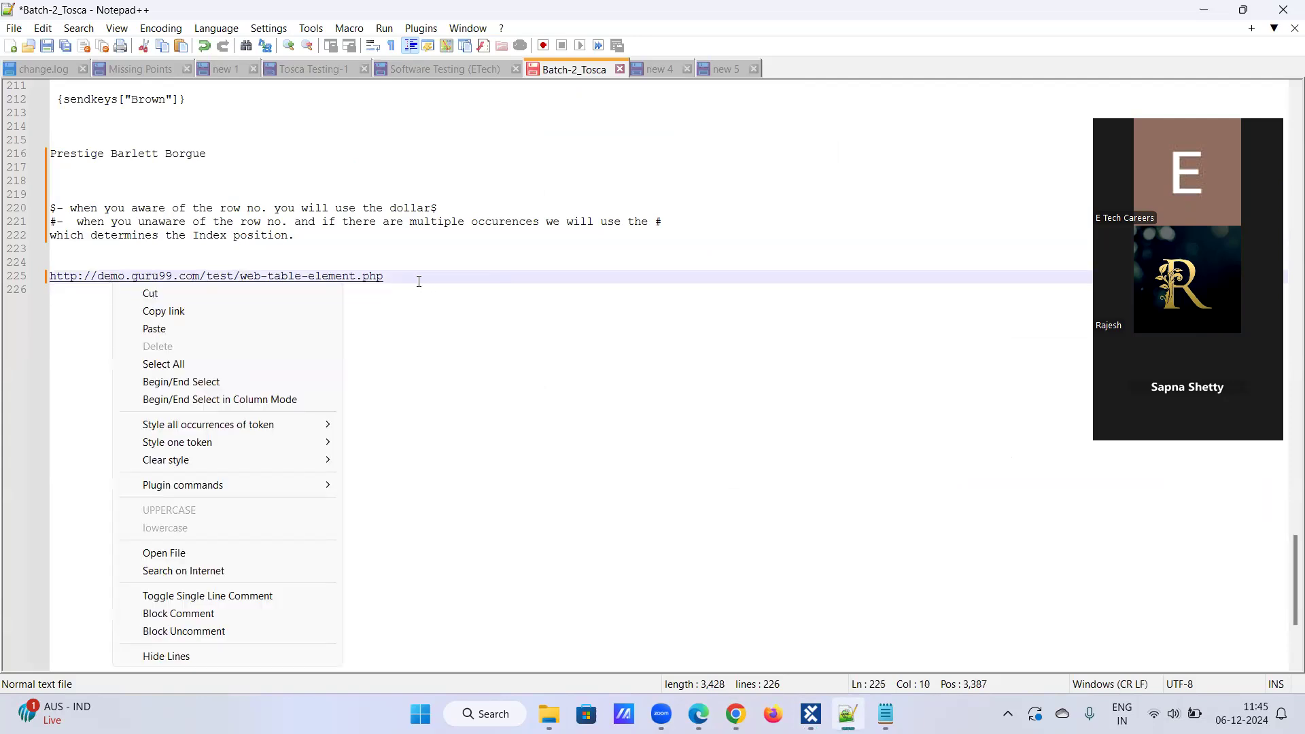
{"action": "left_click", "coordinate": [415, 283]}
{"action": "left_click", "coordinate": [88, 289]}
{"action": "left_click", "coordinate": [86, 280]}
{"action": "key", "text": "BackSpace"}
{"action": "key", "text": "End"}
{"action": "key", "text": "shift+Home"}
{"action": "key", "text": "BackSpace"}
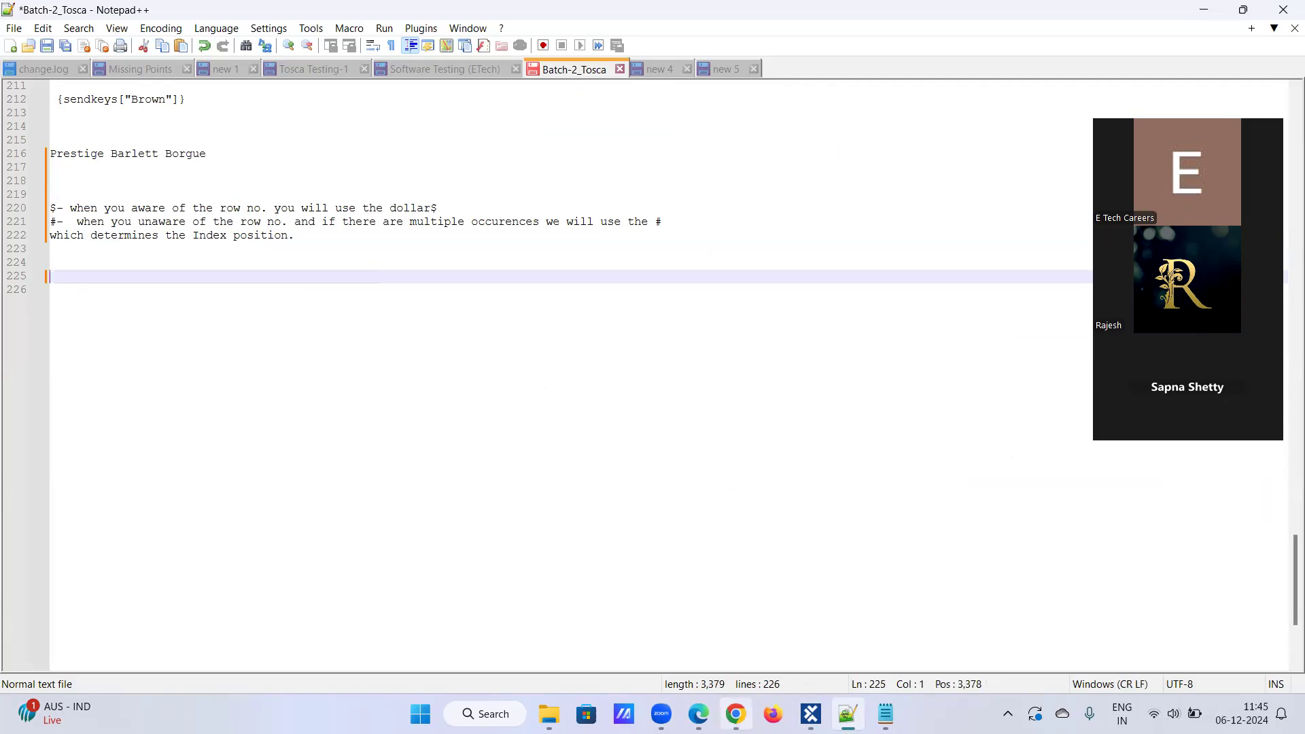
{"action": "left_click", "coordinate": [735, 714]}
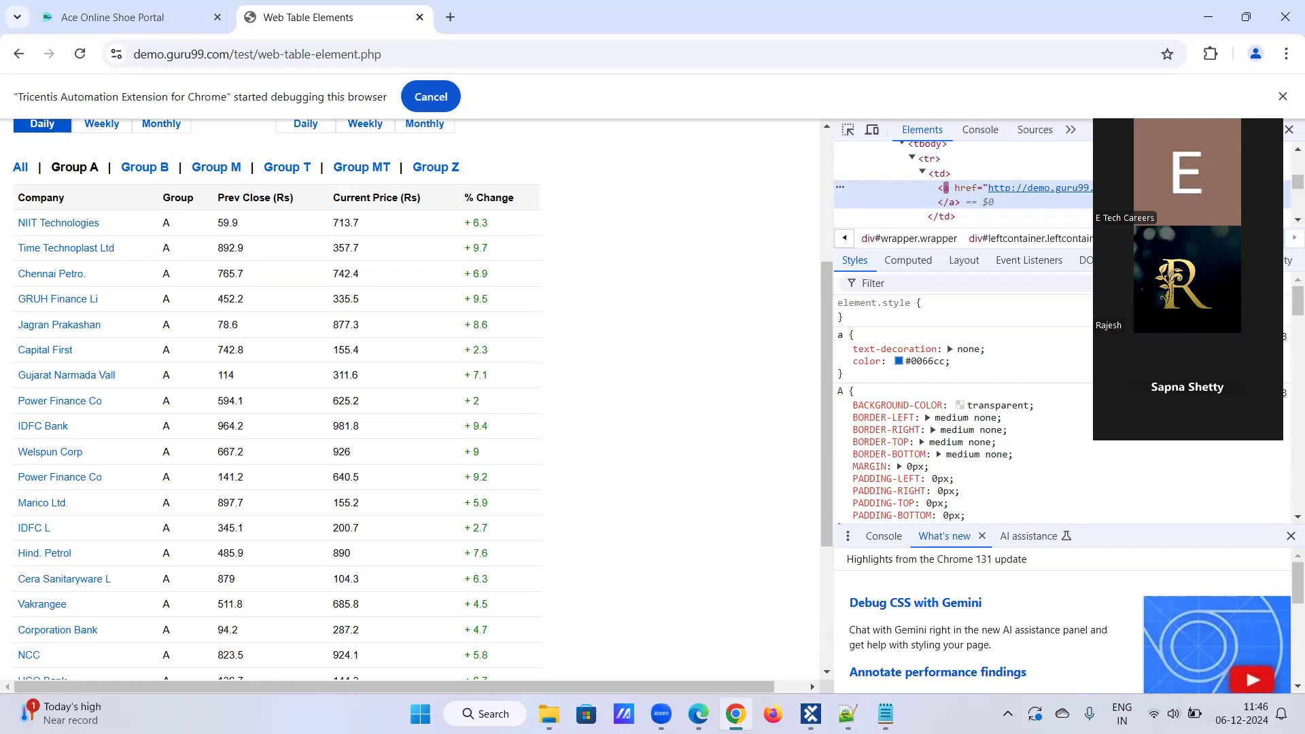
{"action": "right_click", "coordinate": [945, 188]}
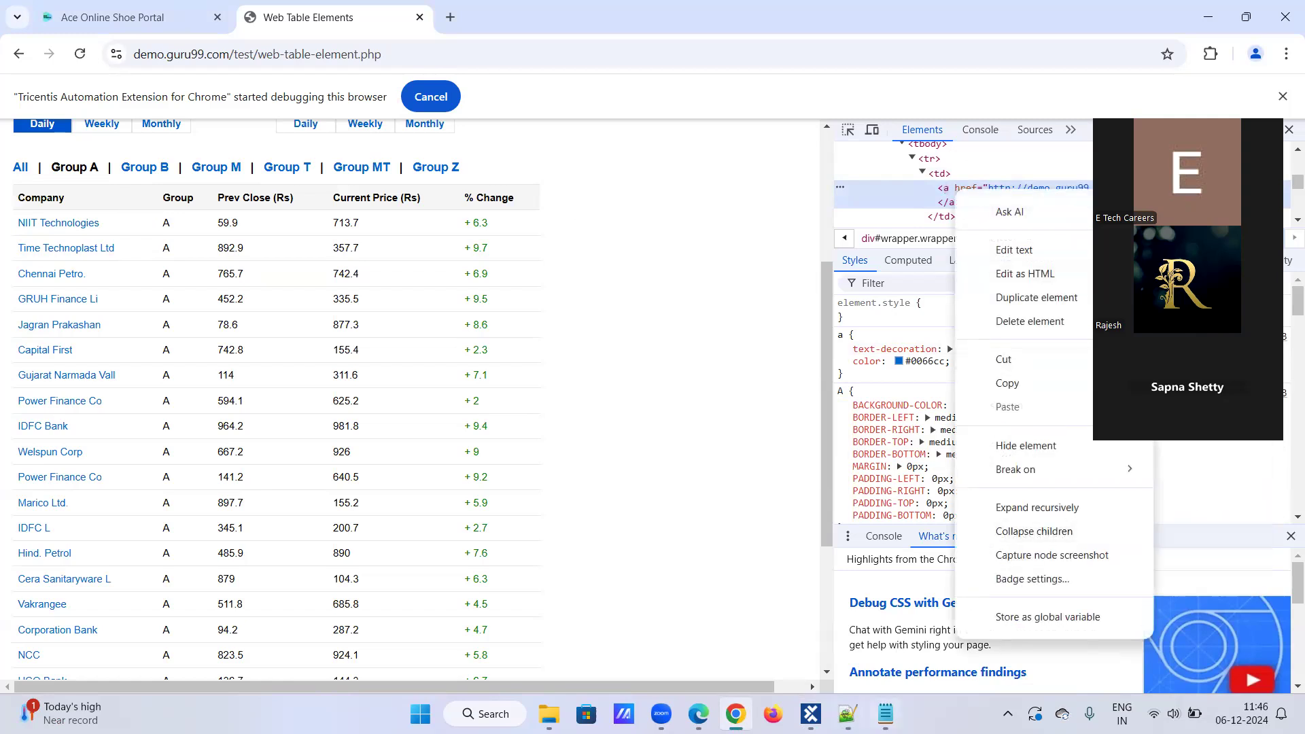
{"action": "left_click", "coordinate": [885, 714]}
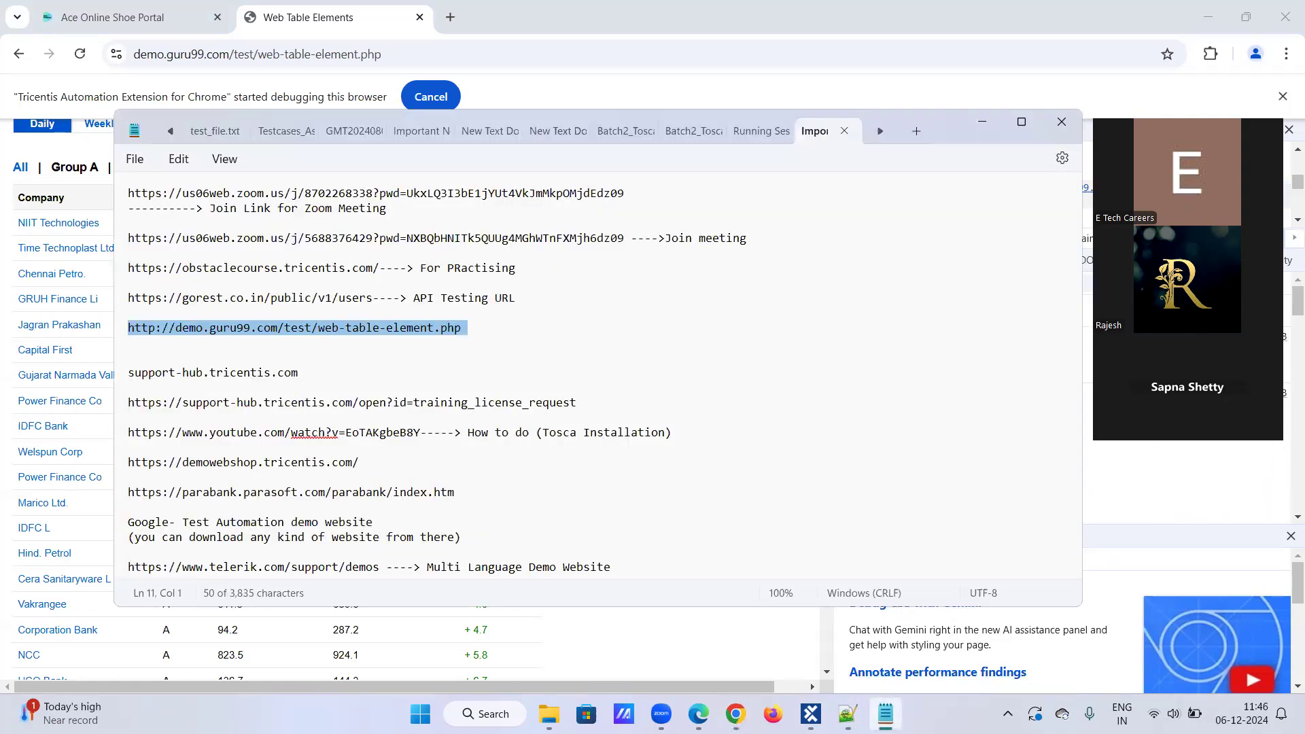
{"action": "key", "text": "alt+Tab"}
{"action": "key", "text": "alt+Tab"}
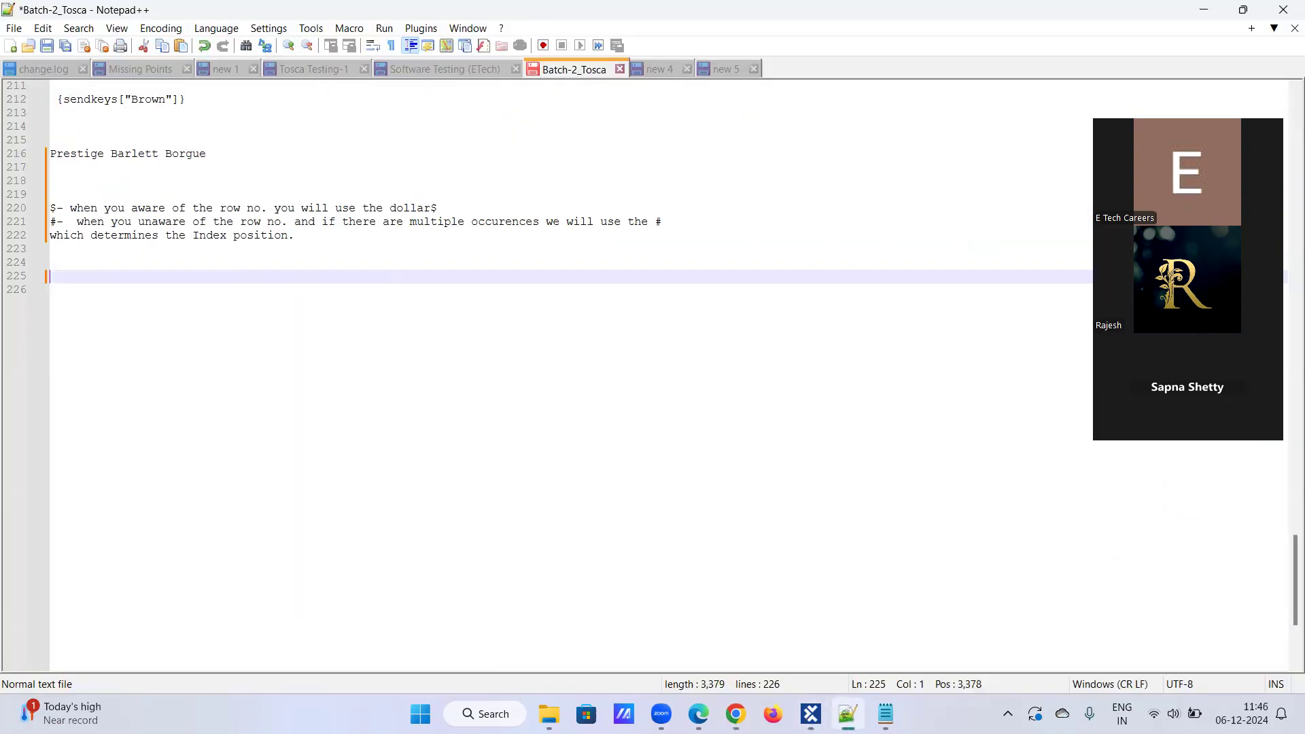
{"action": "key", "text": "ctrl+v"}
{"action": "key", "text": "Return"}
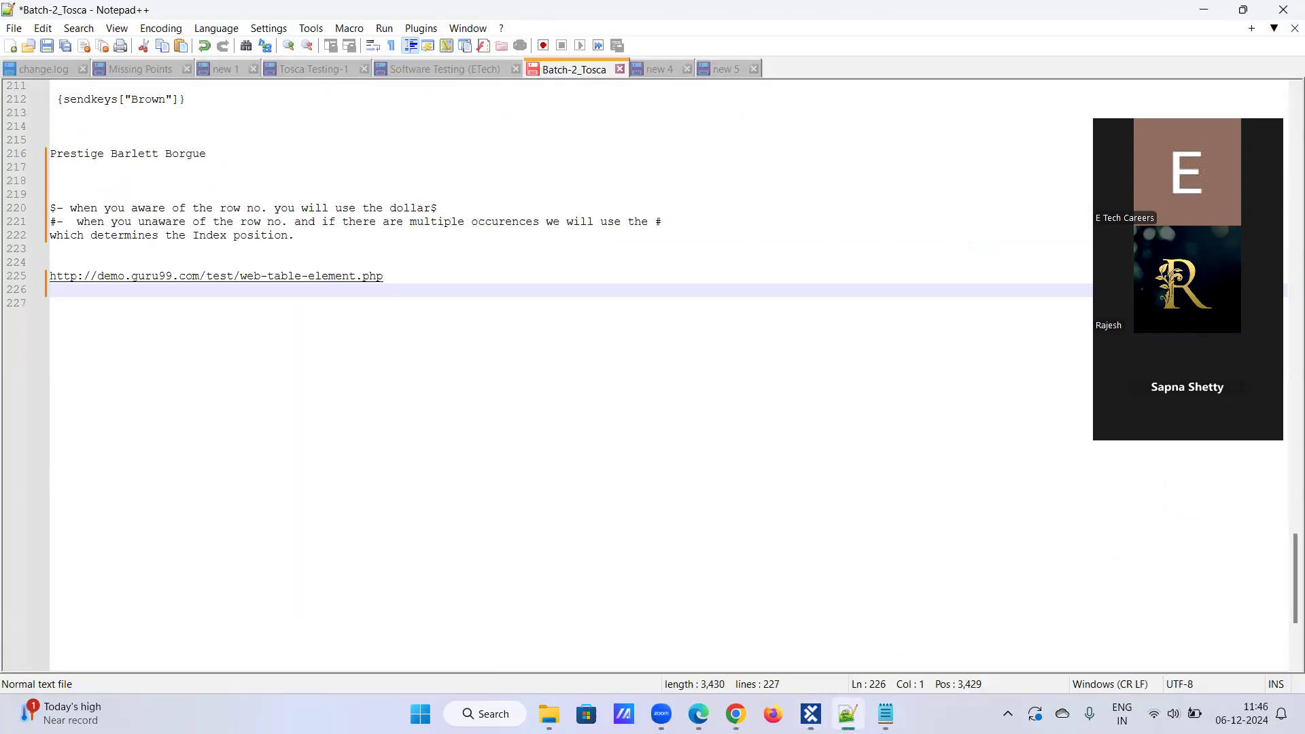
Step: Copy the link text "NIIT Technologies" from the inspected element in Chrome and paste it under the URL in the Notepad++ notes
{"action": "left_click", "coordinate": [735, 713]}
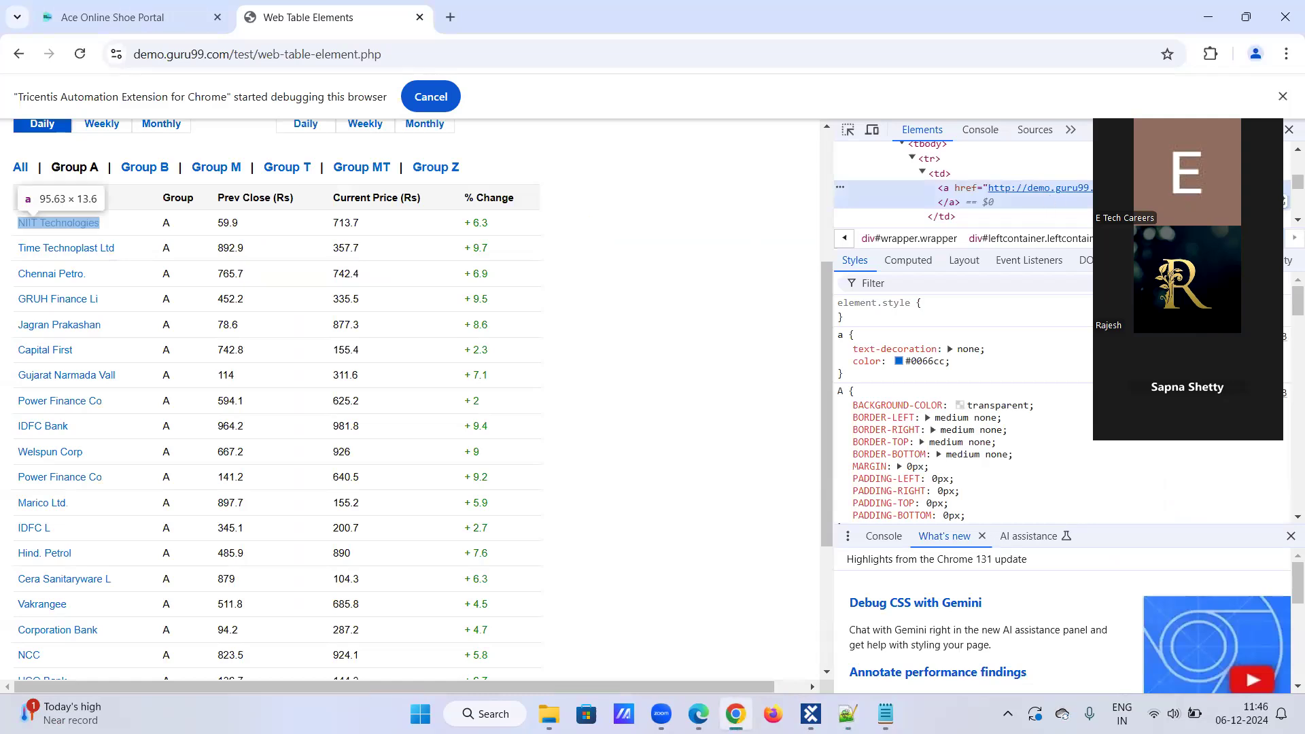
{"action": "left_click", "coordinate": [58, 222]}
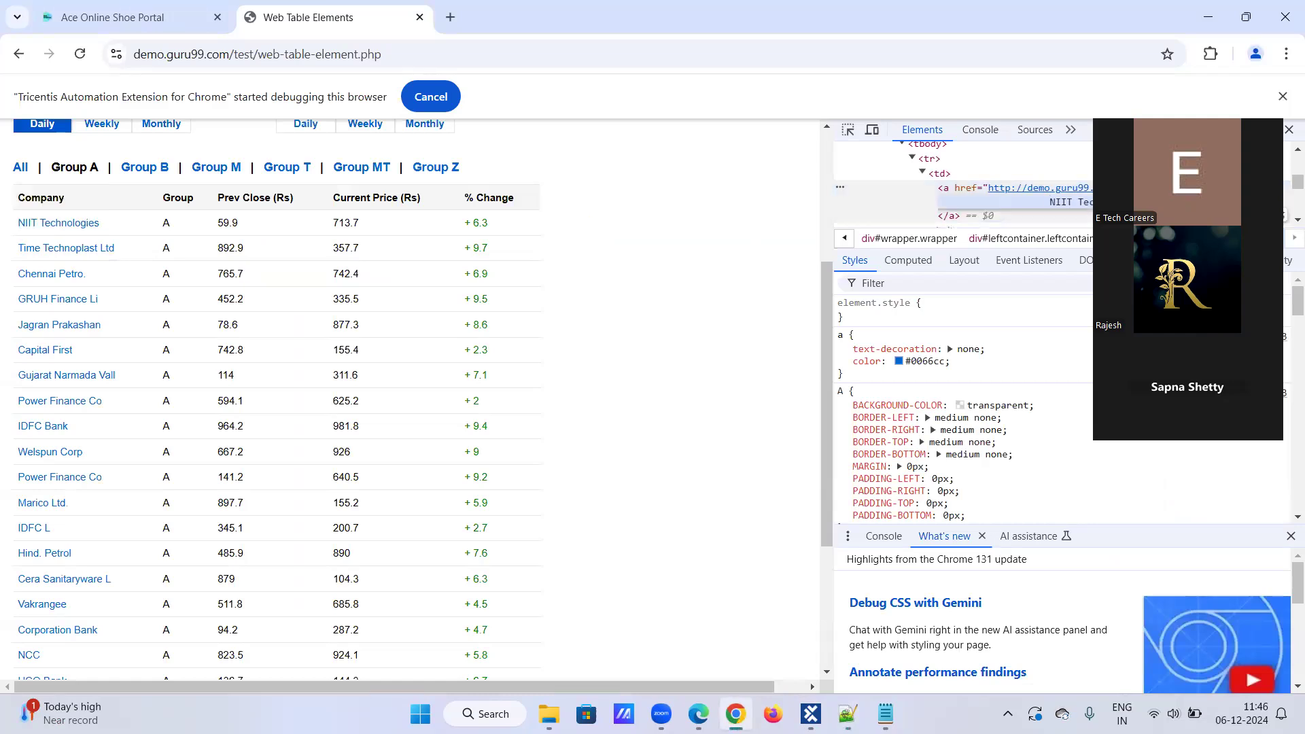
{"action": "double_click", "coordinate": [1071, 203]}
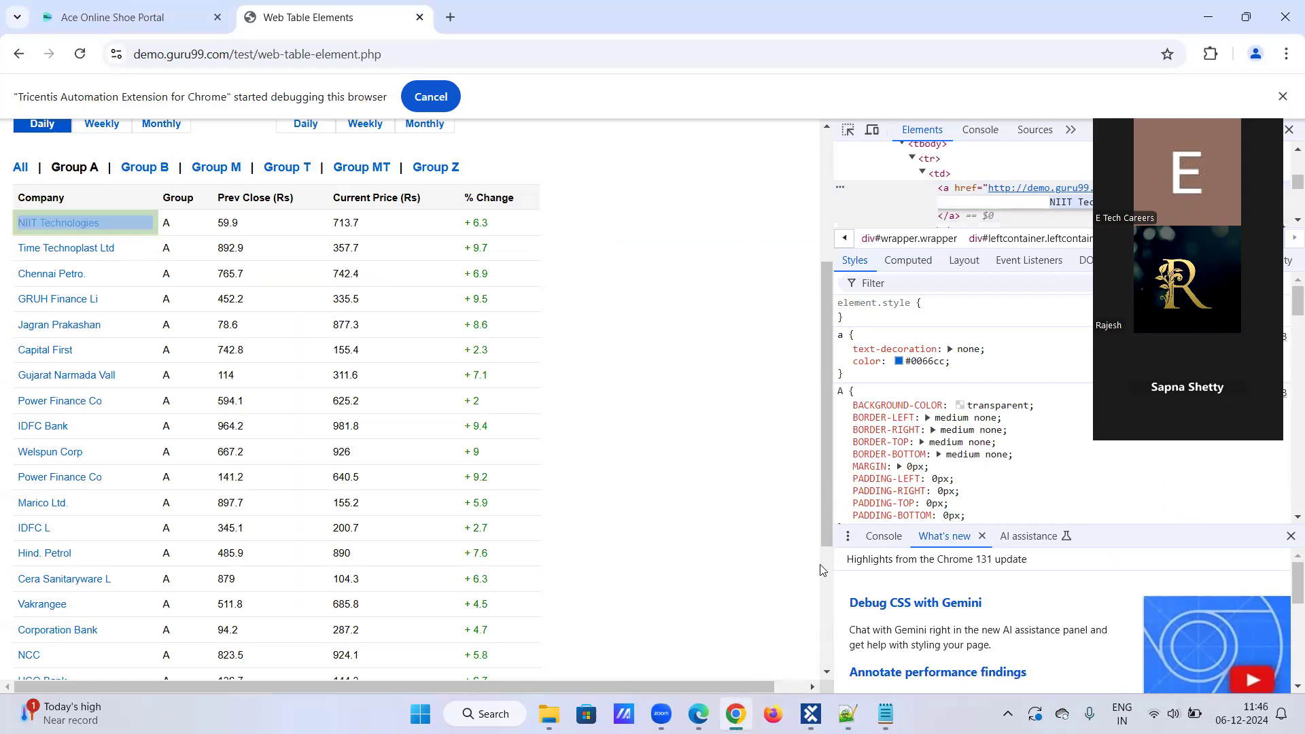
{"action": "left_click", "coordinate": [847, 714]}
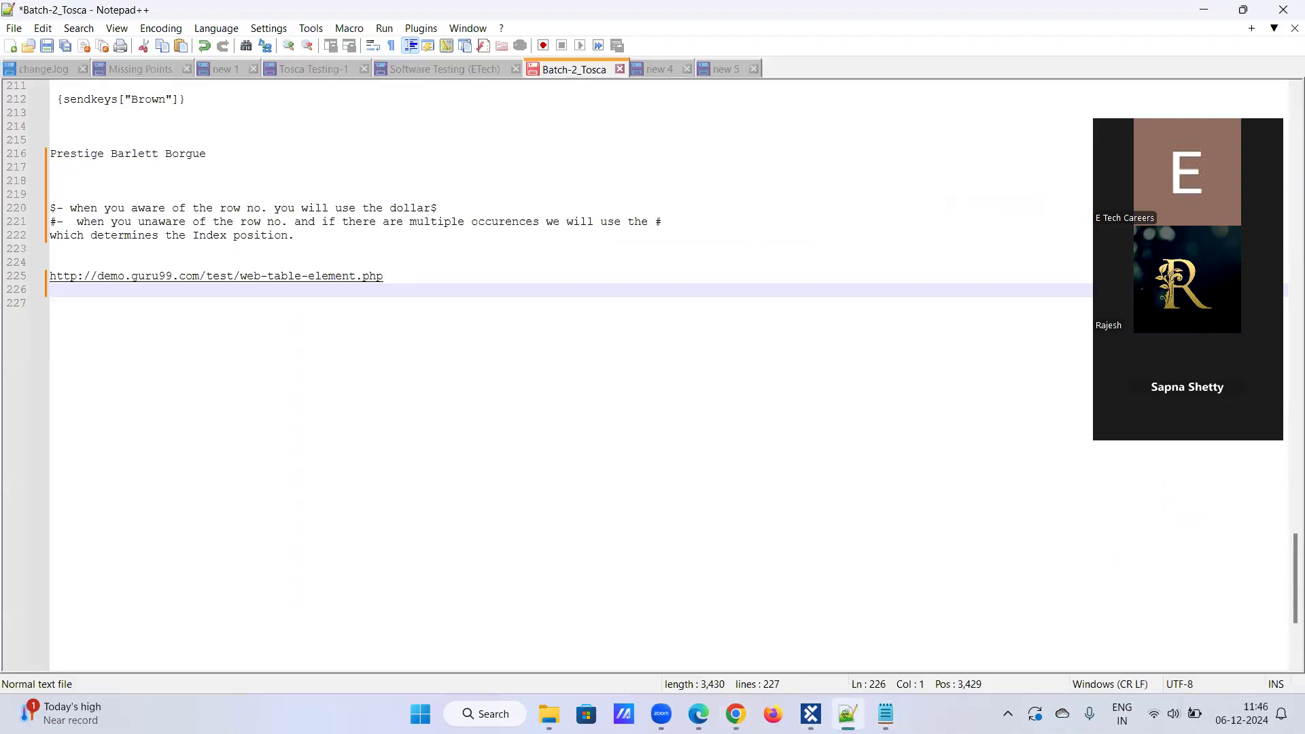
{"action": "key", "text": "ctrl+v"}
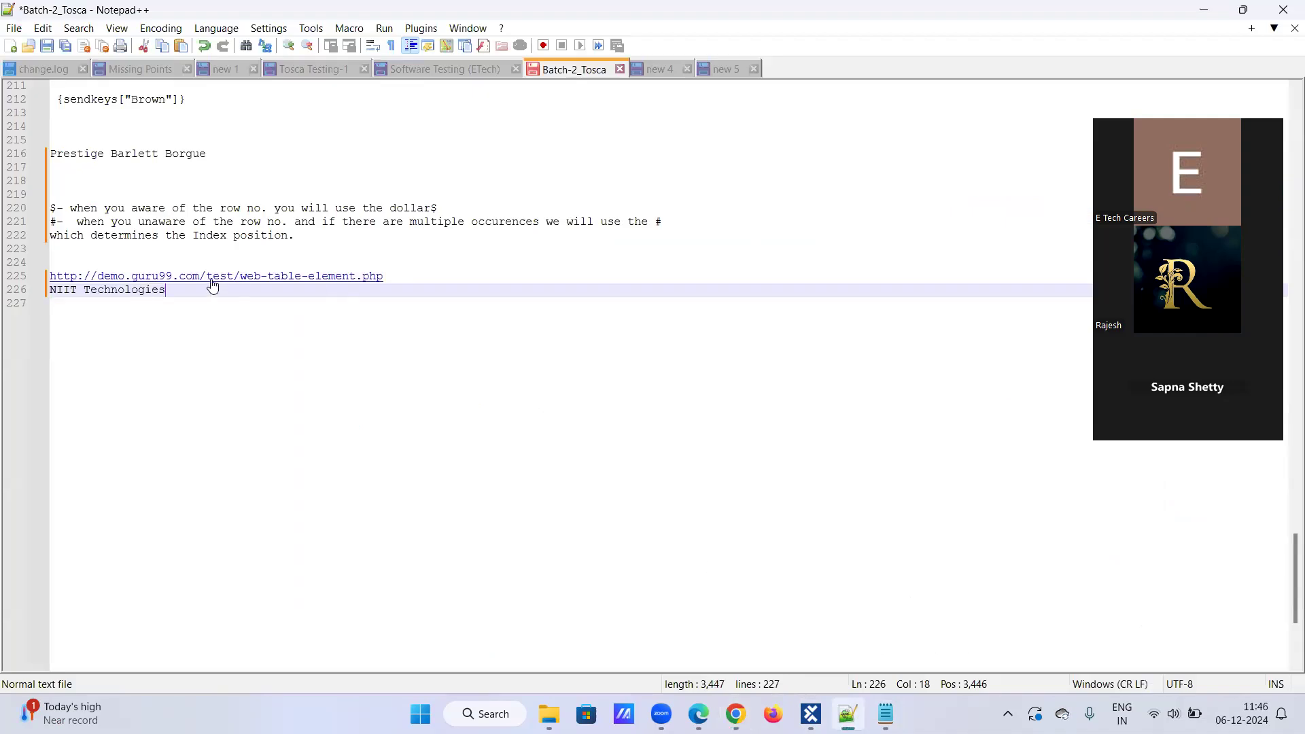
Step: Delete the web table URL line above NIIT Technologies in the Batch-2_Tosca notes
{"action": "left_click_drag", "start_coordinate": [414, 280], "coordinate": [38, 284]}
{"action": "triple_click", "coordinate": [54, 278]}
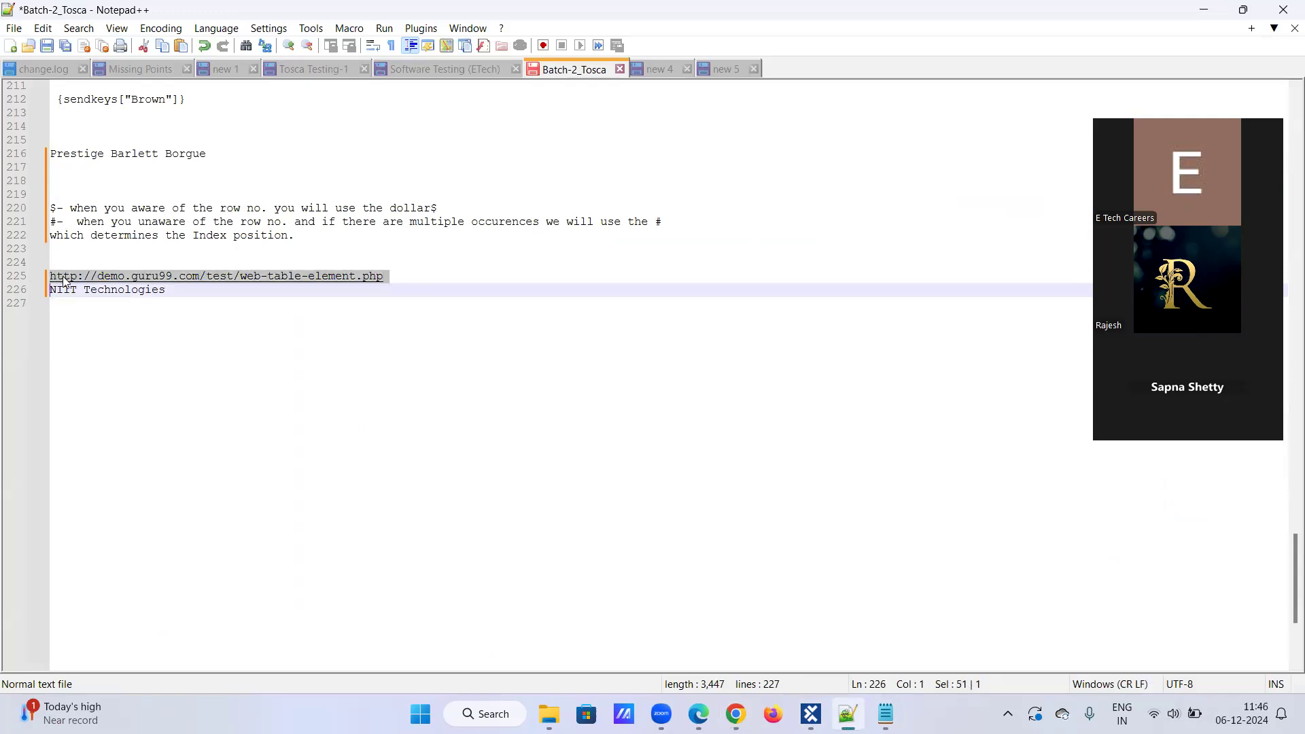
{"action": "key", "text": "Delete"}
{"action": "left_click", "coordinate": [68, 280]}
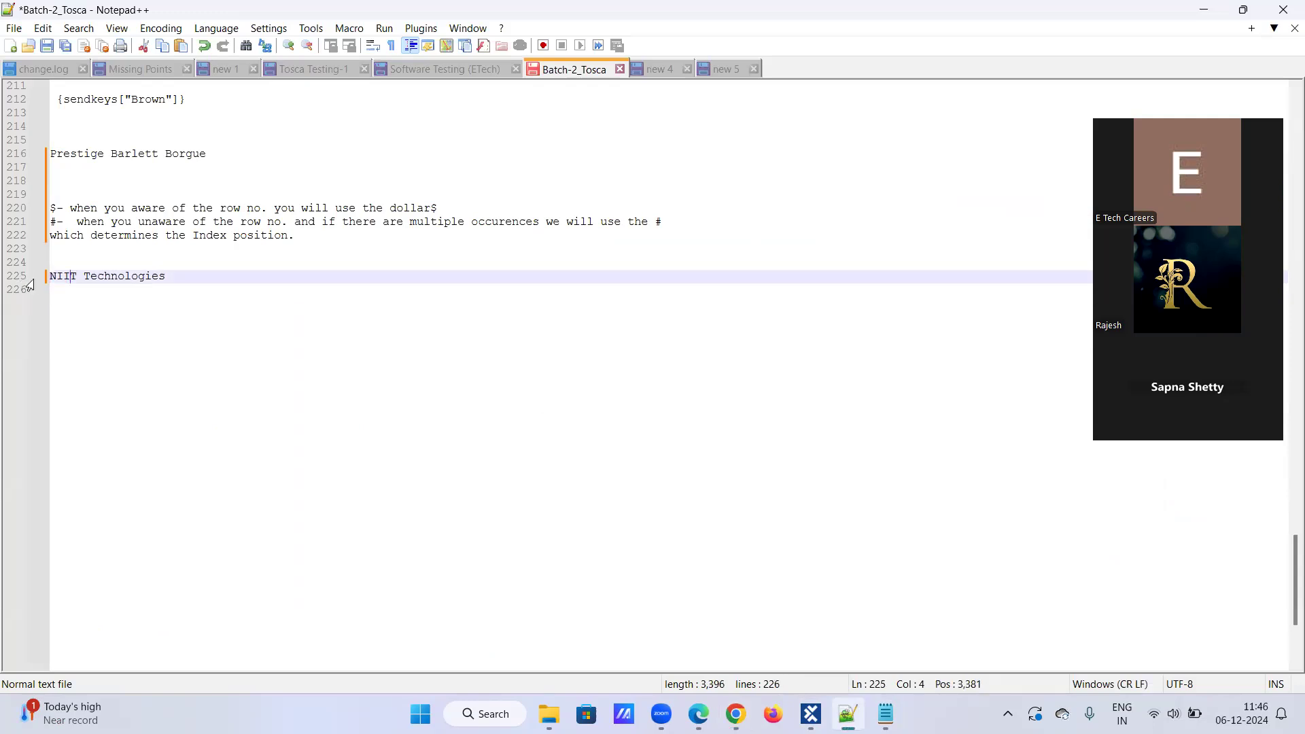
Step: Copy "NIIT Technologies" from the notes and paste it in Tosca Commander as the value of the empty <Cell> under row $1
{"action": "key", "text": "Home"}
{"action": "left_click_drag", "start_coordinate": [50, 276], "coordinate": [166, 282]}
{"action": "left_click", "coordinate": [810, 714]}
{"action": "left_click", "coordinate": [500, 345]}
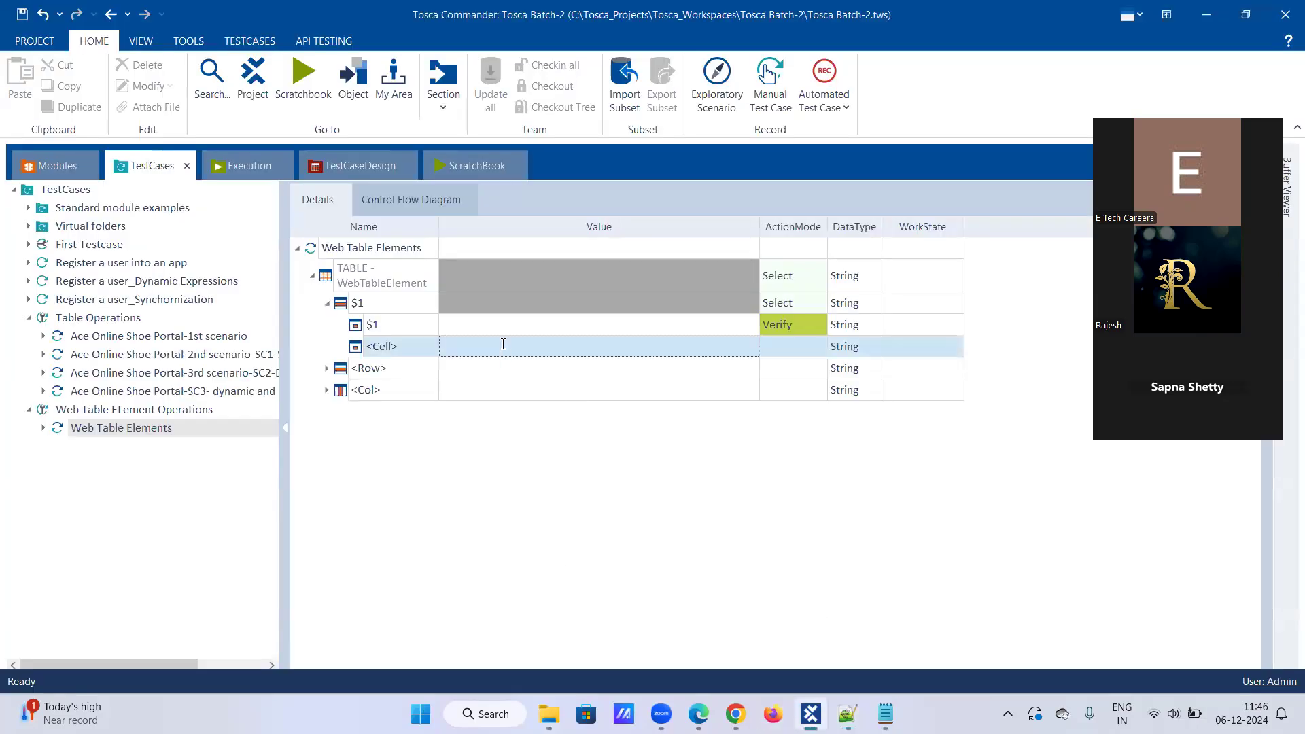
{"action": "key", "text": "ctrl+v"}
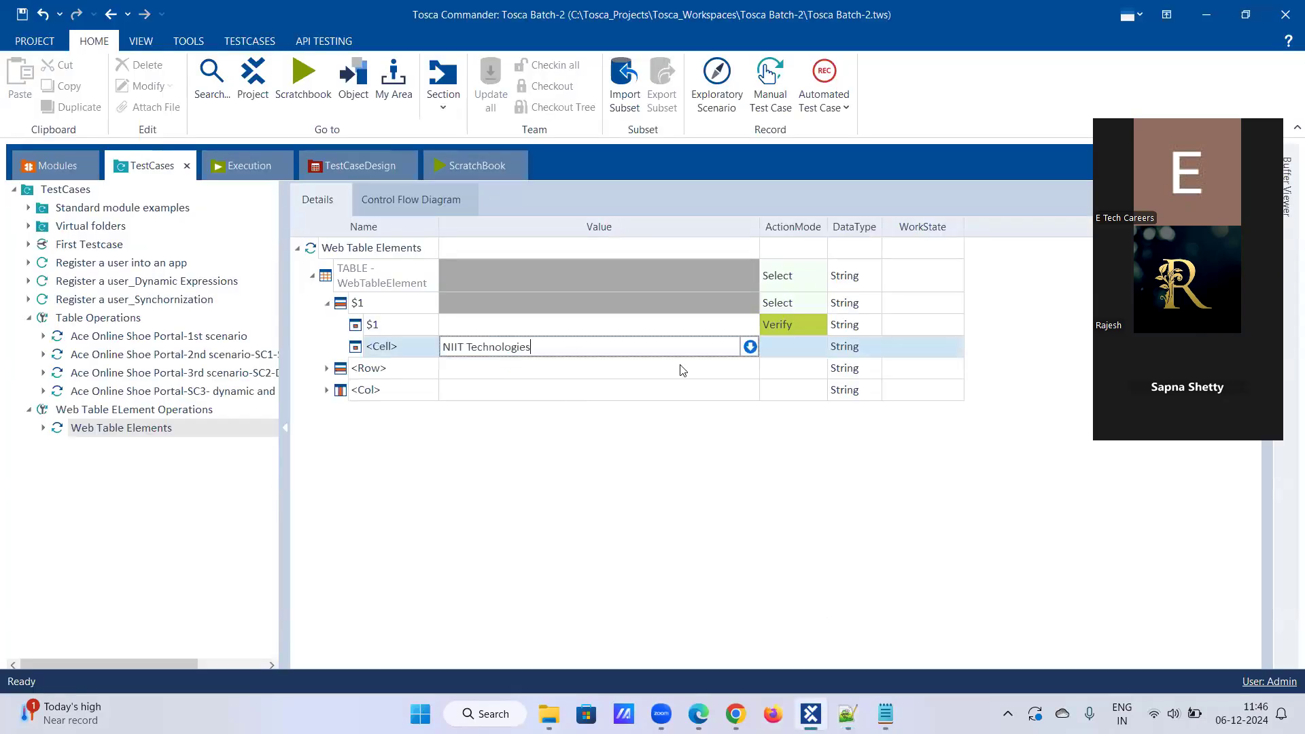
{"action": "left_click", "coordinate": [781, 351]}
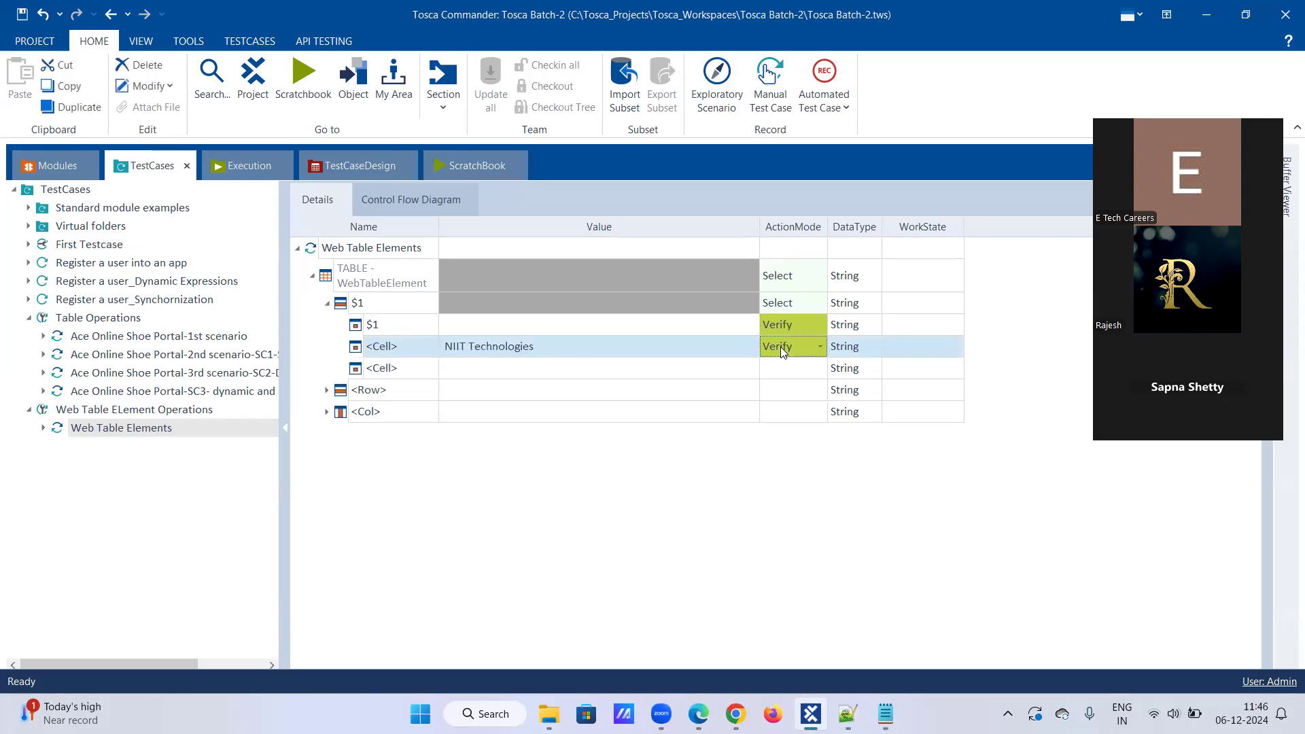
Step: Remove the value from the extra cell and paste "NIIT Technologies" as the value of the $1 Verify cell instead
{"action": "left_click", "coordinate": [488, 346]}
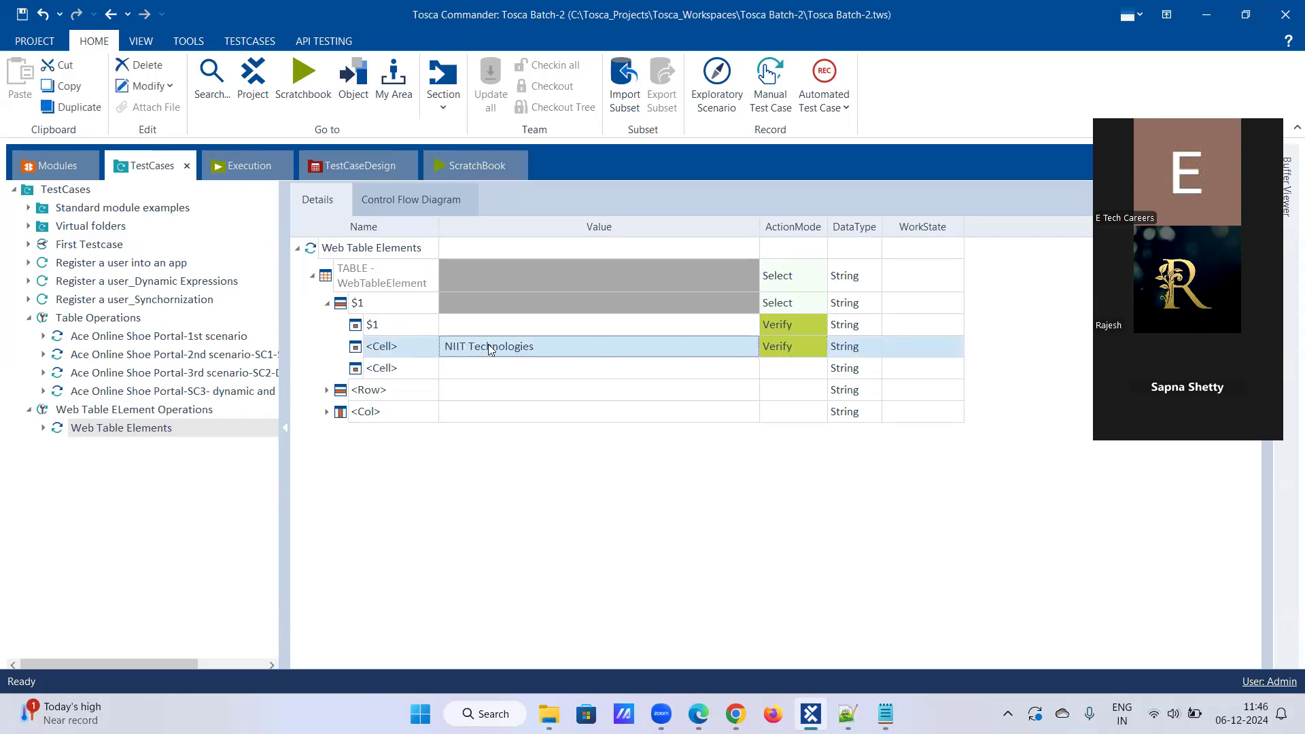
{"action": "right_click", "coordinate": [549, 340]}
{"action": "left_click", "coordinate": [560, 305]}
{"action": "left_click", "coordinate": [550, 328]}
{"action": "key", "text": "ctrl+v"}
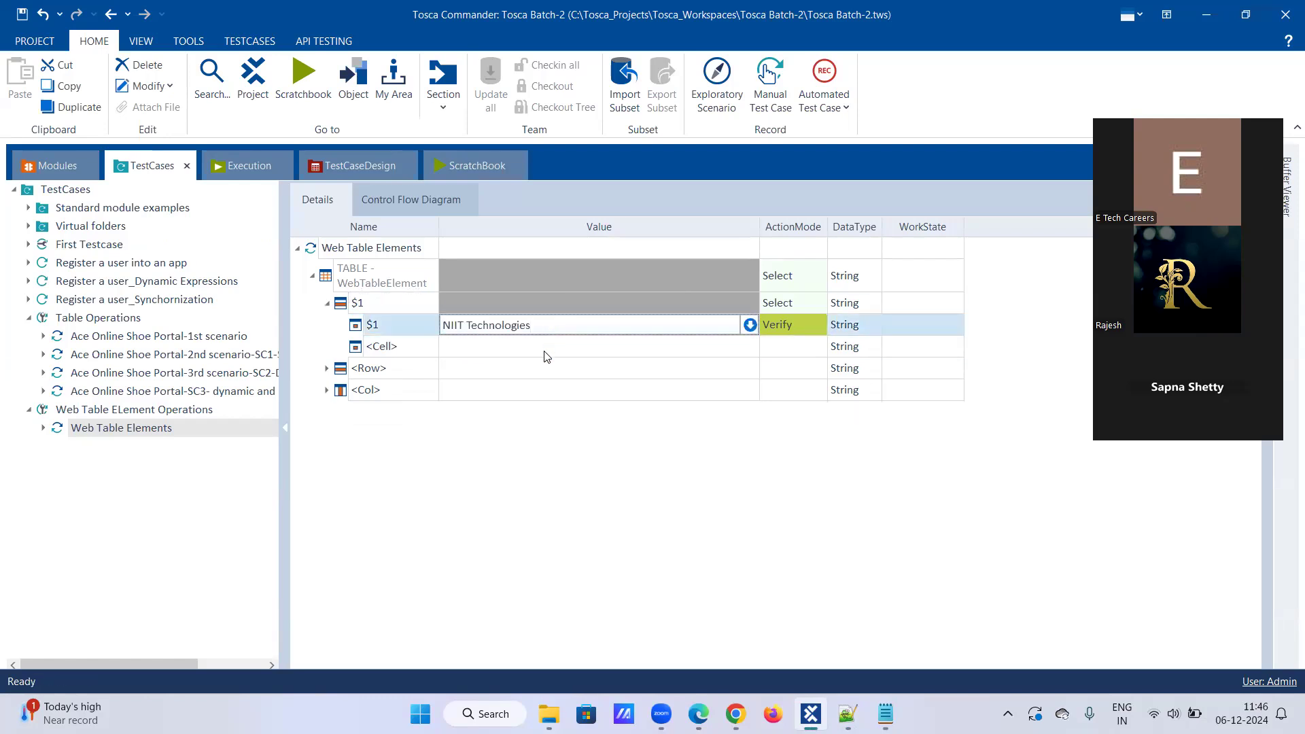
{"action": "left_click", "coordinate": [544, 356]}
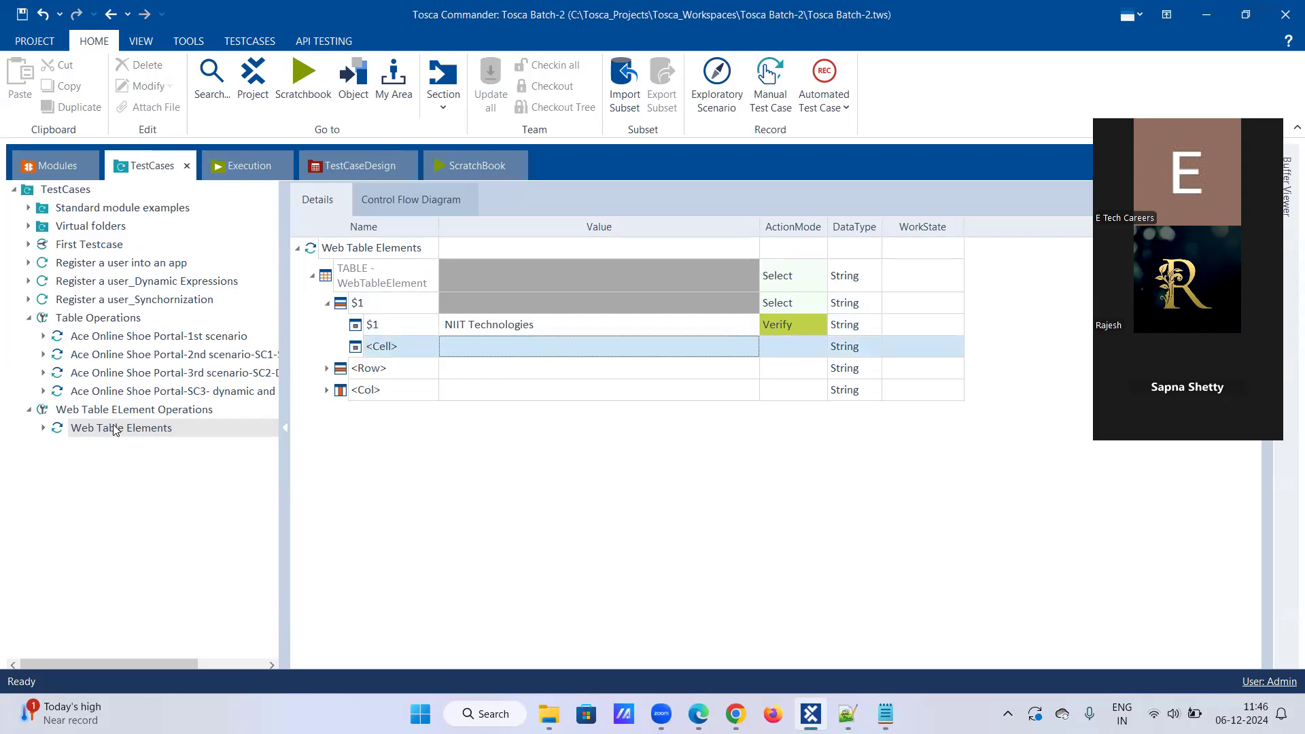
Step: Switch to Chrome, close the developer tools on the Guru99 web table page, and return to Tosca Commander
{"action": "mouse_move", "coordinate": [810, 713]}
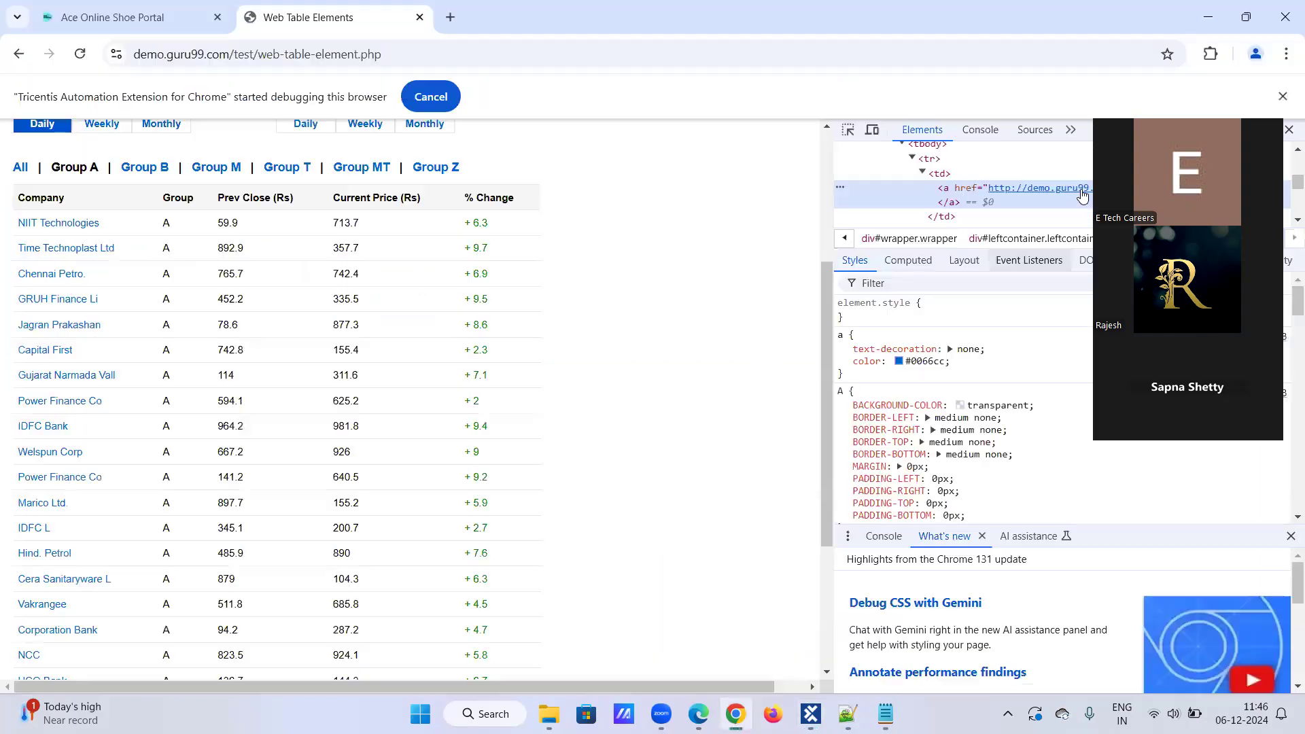
{"action": "left_click", "coordinate": [735, 714]}
{"action": "left_click", "coordinate": [1287, 130]}
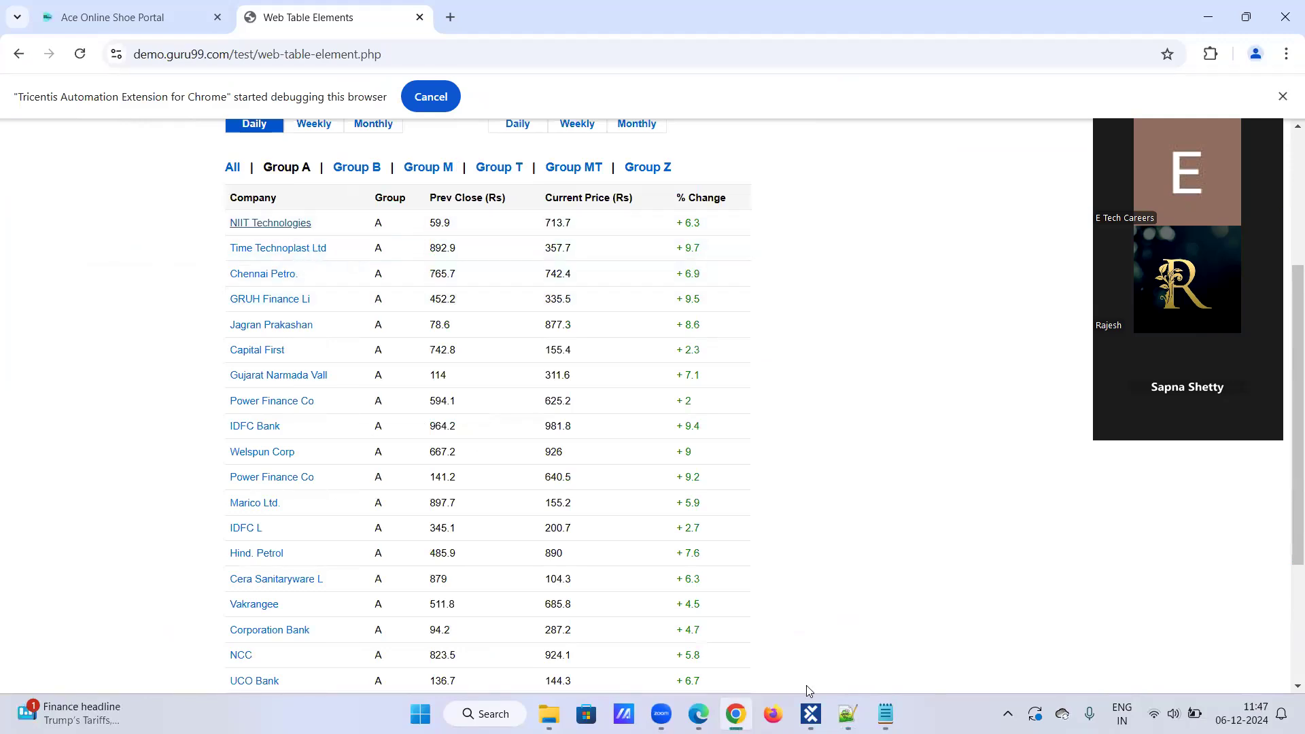
{"action": "left_click", "coordinate": [810, 714]}
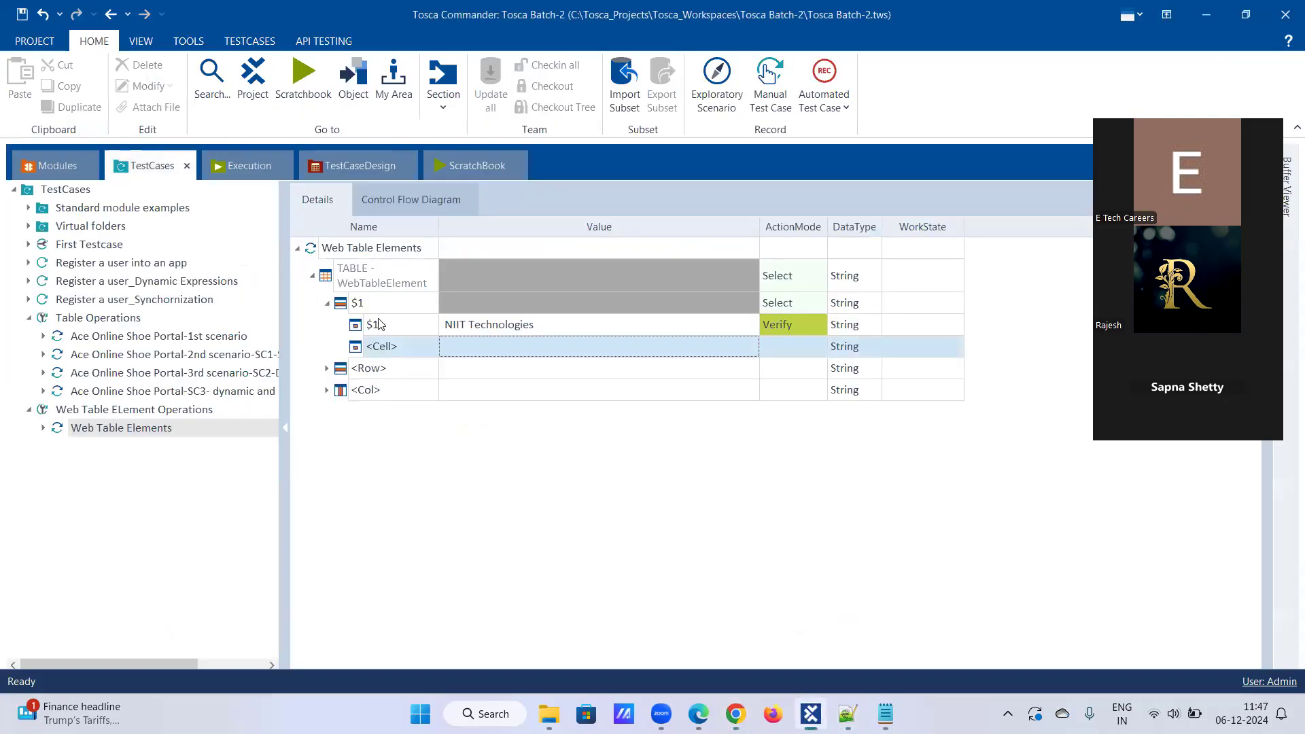
Step: Change the name of the NIIT Technologies cell to the Company column and compare it with the web table in Chrome
{"action": "left_click", "coordinate": [384, 322]}
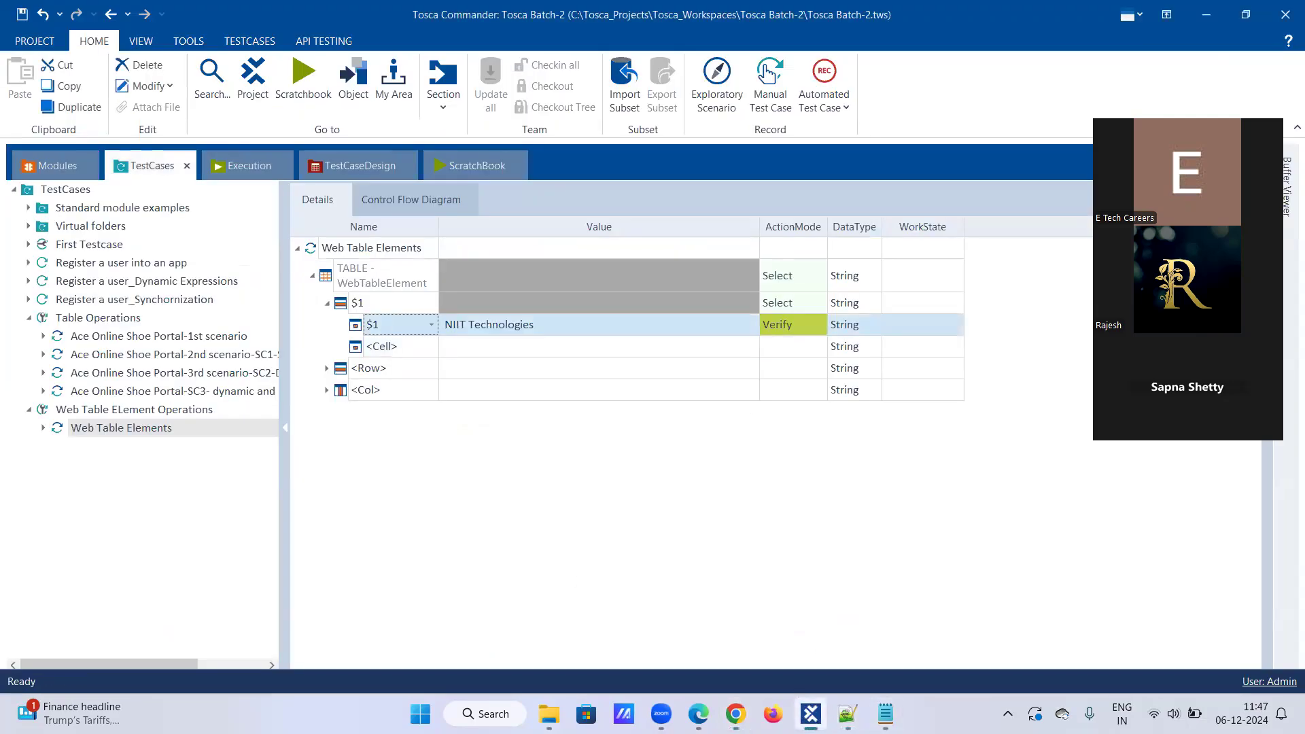
{"action": "left_click", "coordinate": [811, 714]}
{"action": "left_click", "coordinate": [431, 324]}
{"action": "left_click", "coordinate": [415, 402]}
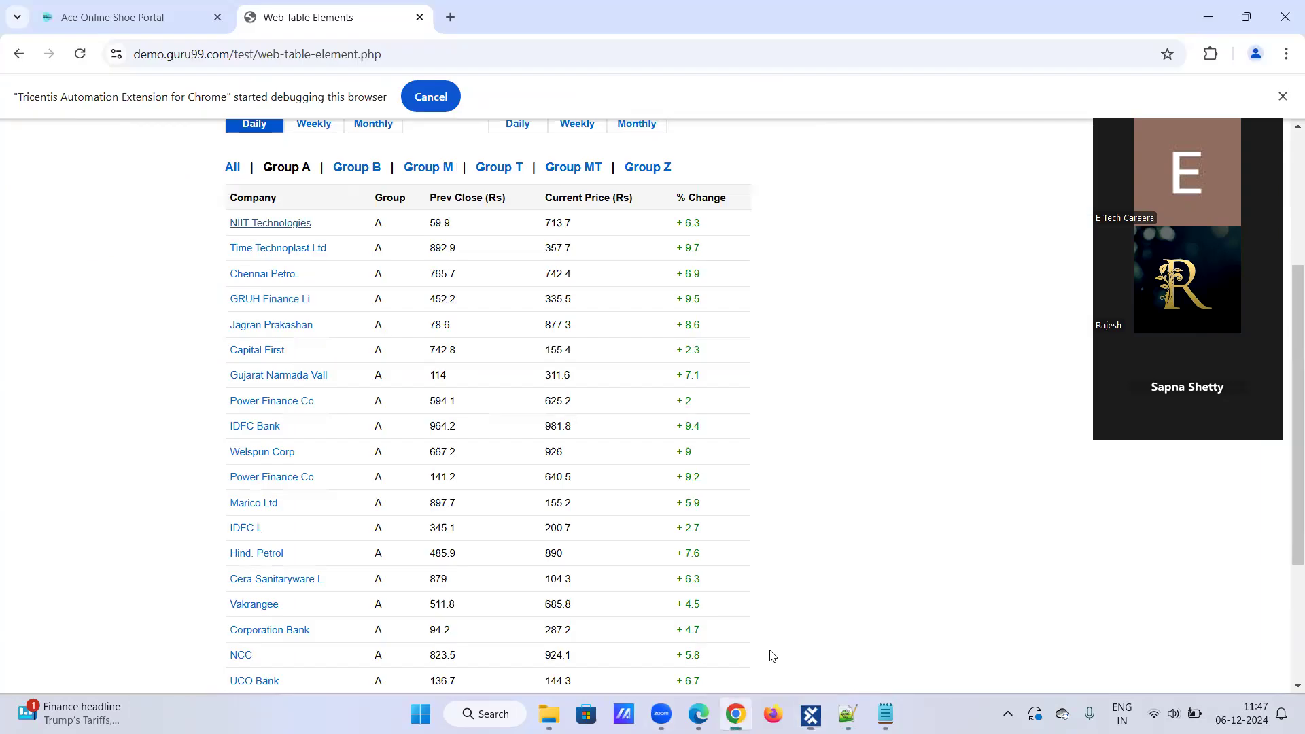
{"action": "left_click", "coordinate": [811, 711]}
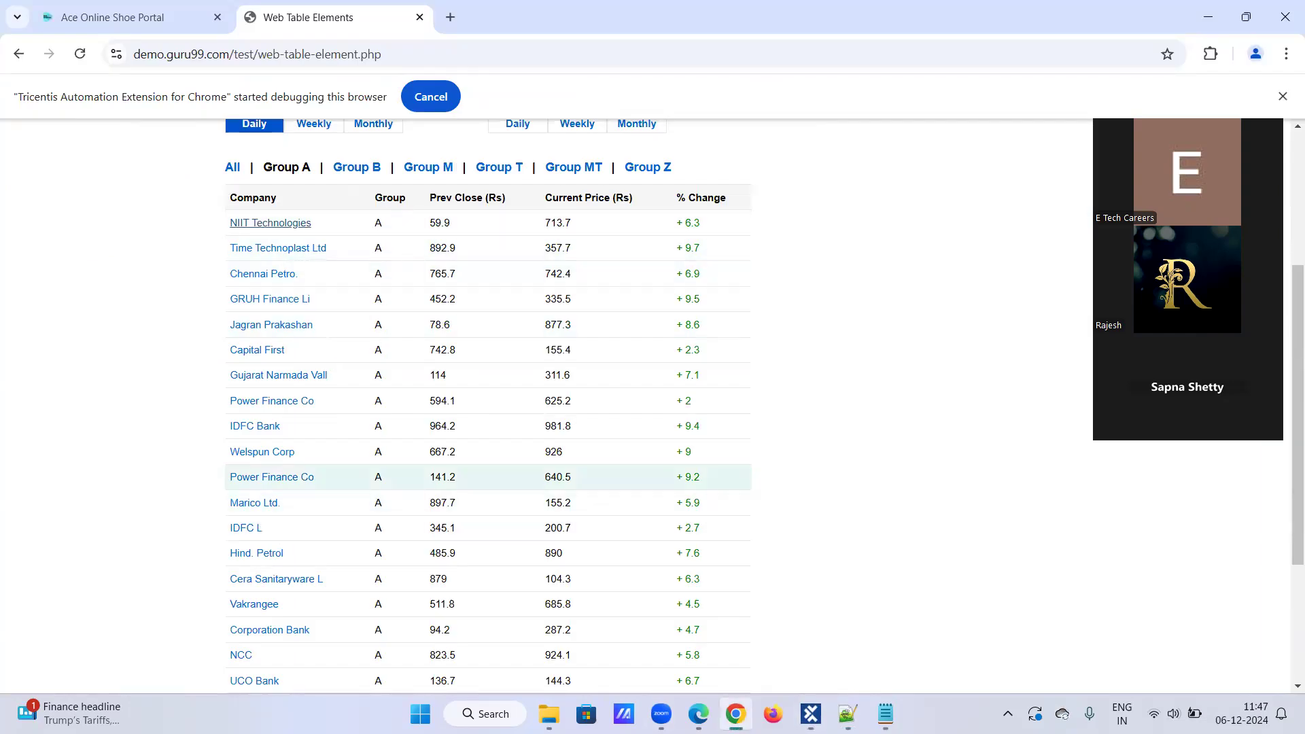
{"action": "key", "text": "alt+Tab"}
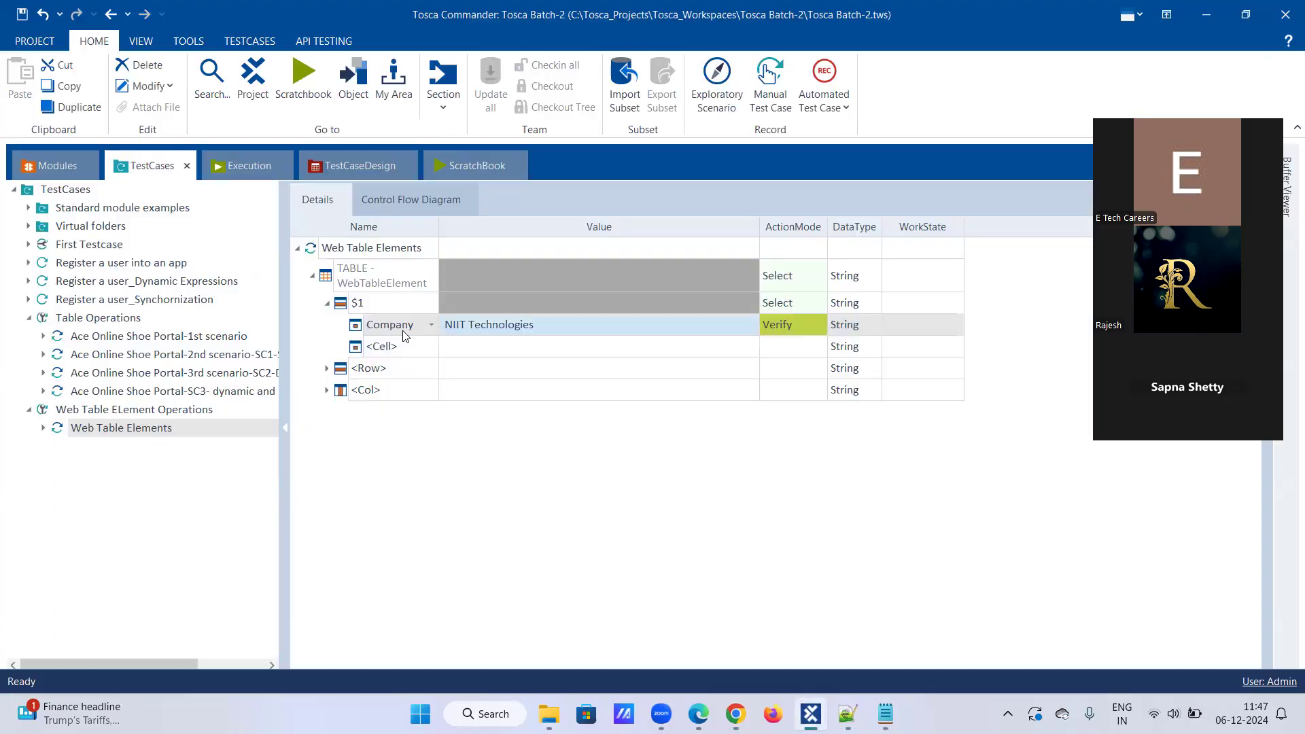
Step: Recheck the table's column headers in Chrome and set the NIIT Technologies cell's name back to $1 in Tosca Commander
{"action": "mouse_move", "coordinate": [810, 713]}
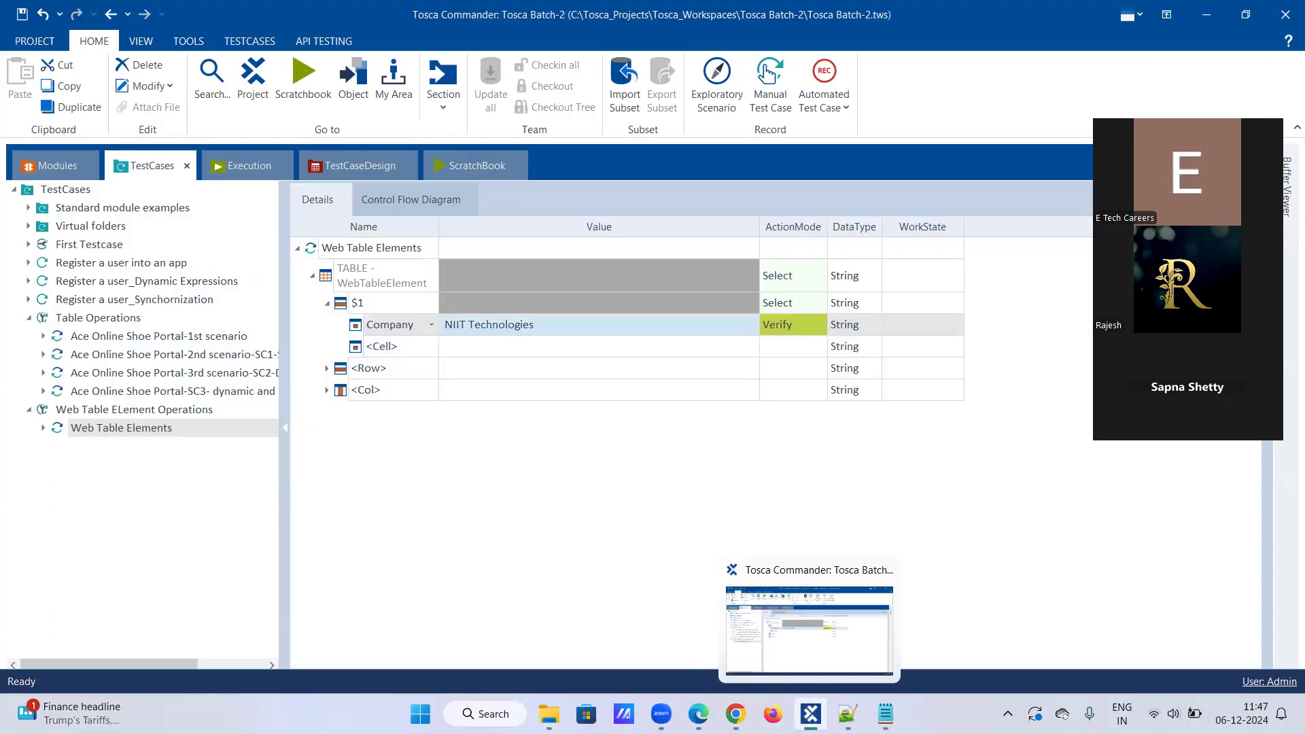
{"action": "left_click", "coordinate": [735, 713]}
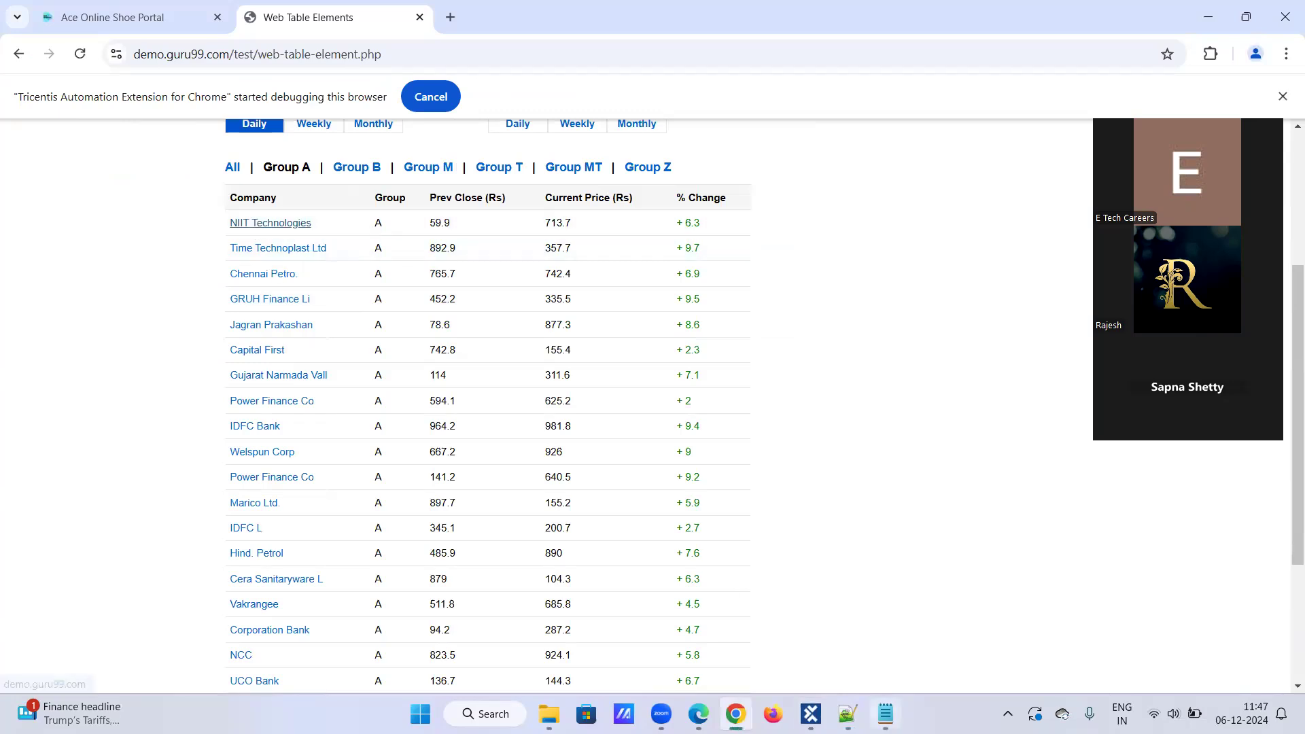
{"action": "key", "text": "alt+Tab"}
{"action": "left_click", "coordinate": [392, 325]}
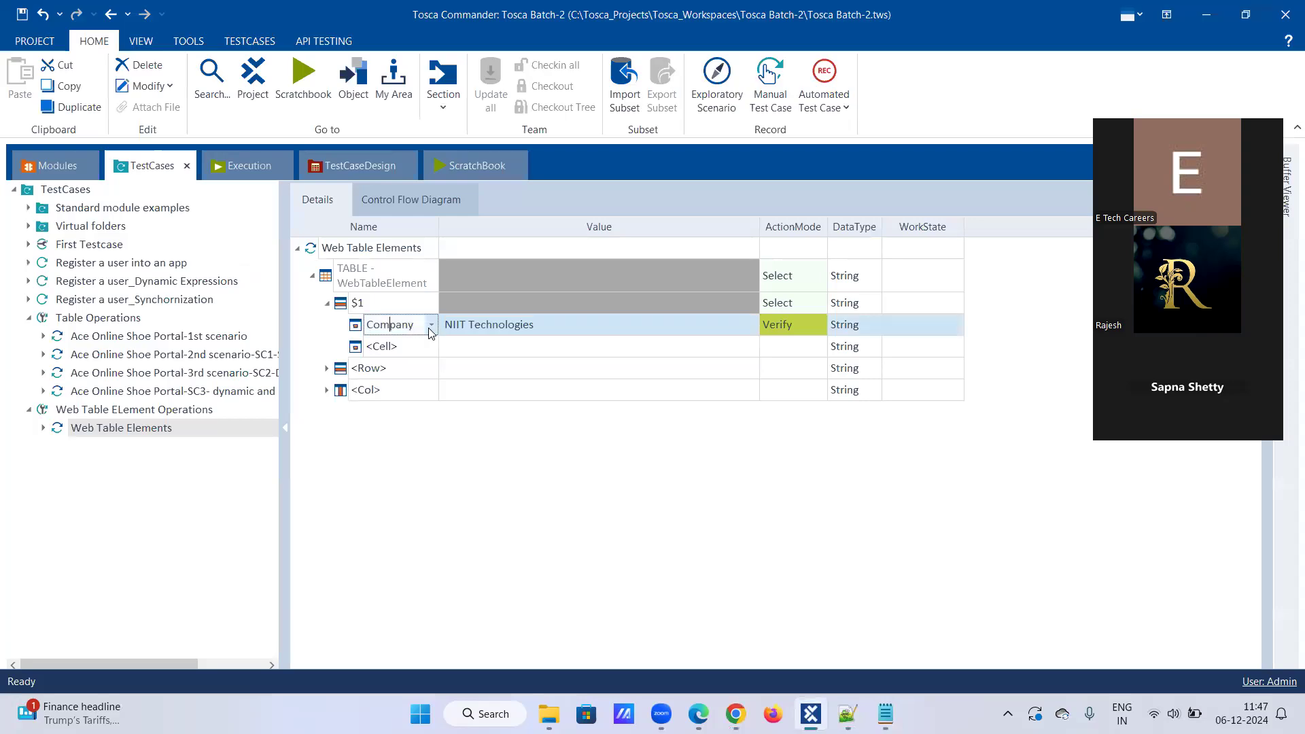
{"action": "left_click", "coordinate": [411, 325]}
{"action": "left_click", "coordinate": [411, 348]}
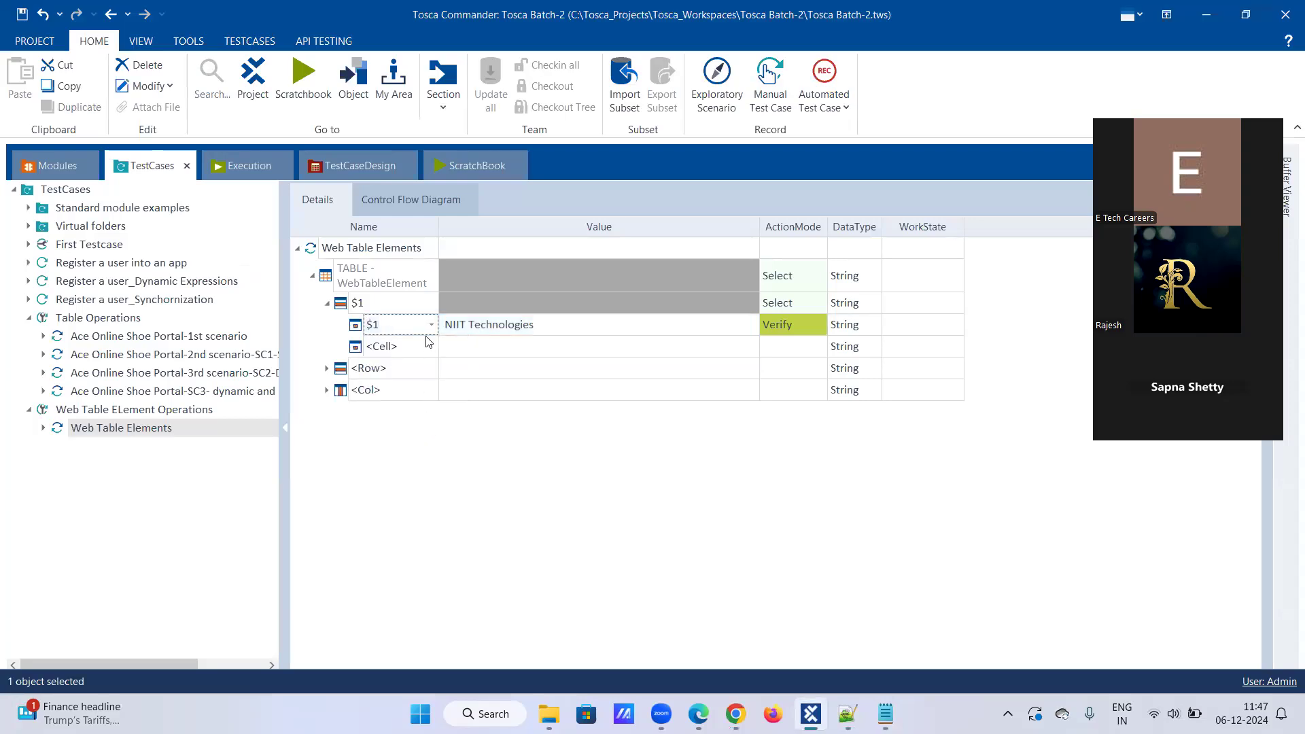
{"action": "left_click", "coordinate": [471, 349]}
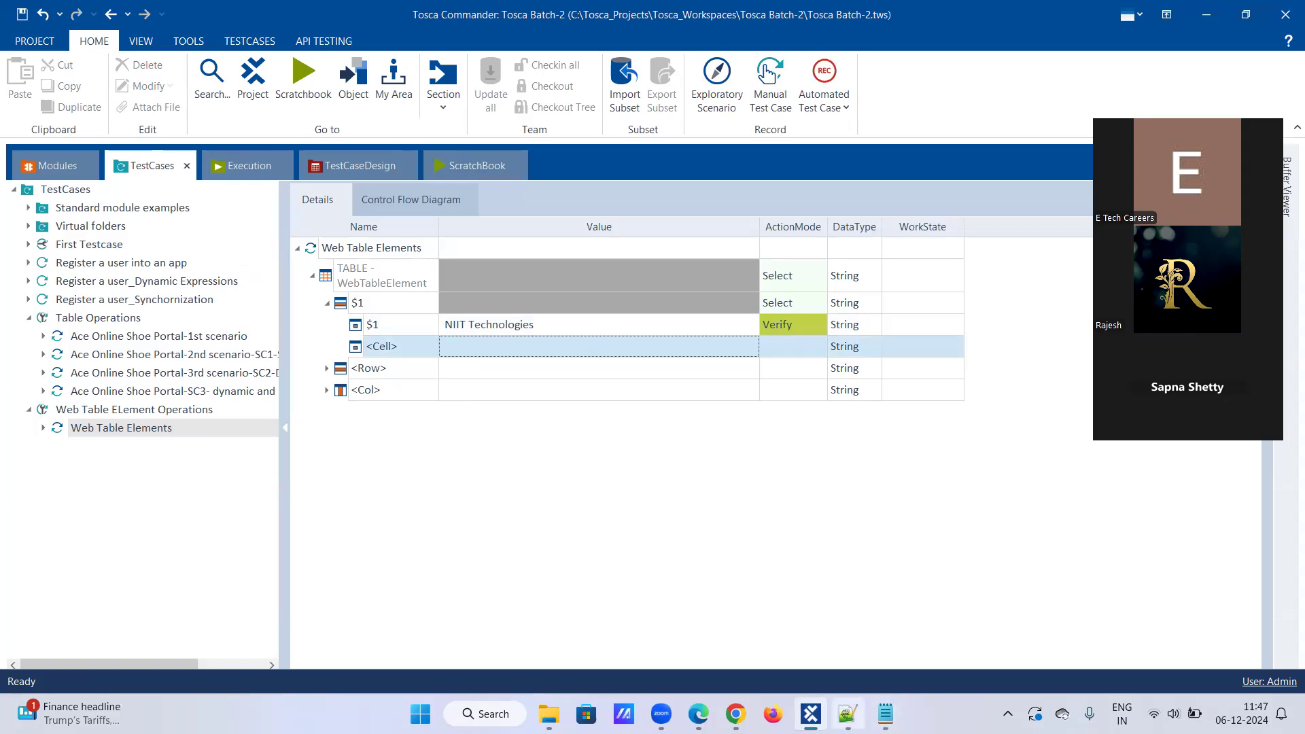
Step: Check the notes and the web table page, and run the Web Table Elements test step in ScratchBook
{"action": "left_click", "coordinate": [846, 714]}
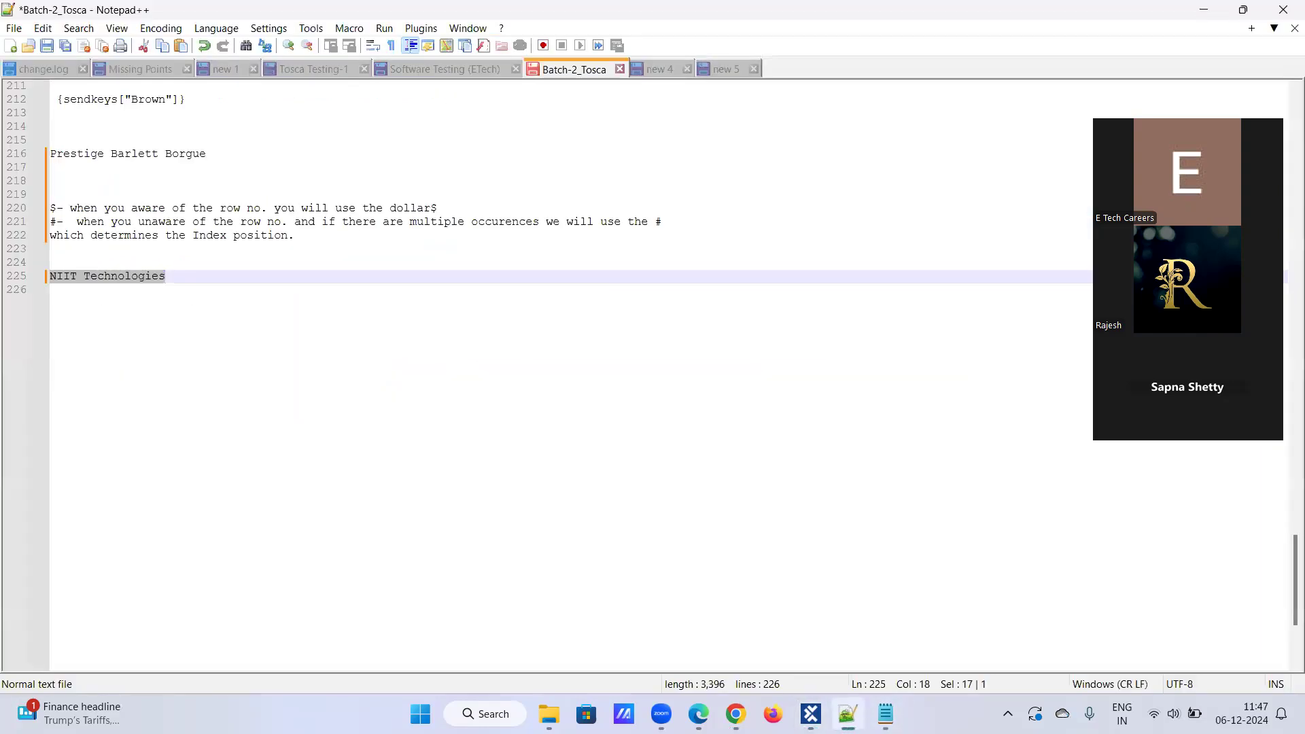
{"action": "left_click", "coordinate": [846, 713]}
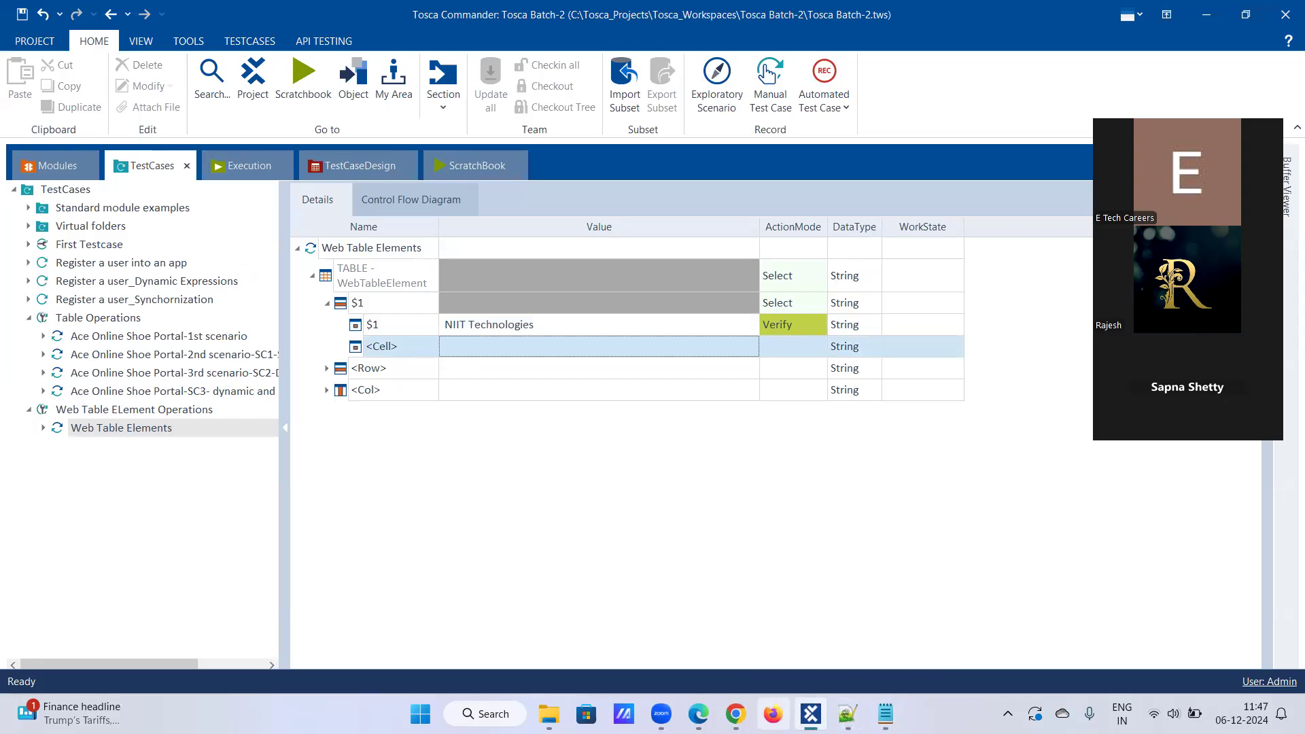
{"action": "left_click", "coordinate": [736, 713]}
{"action": "key", "text": "alt+Tab"}
{"action": "right_click", "coordinate": [160, 428]}
{"action": "left_click", "coordinate": [219, 516]}
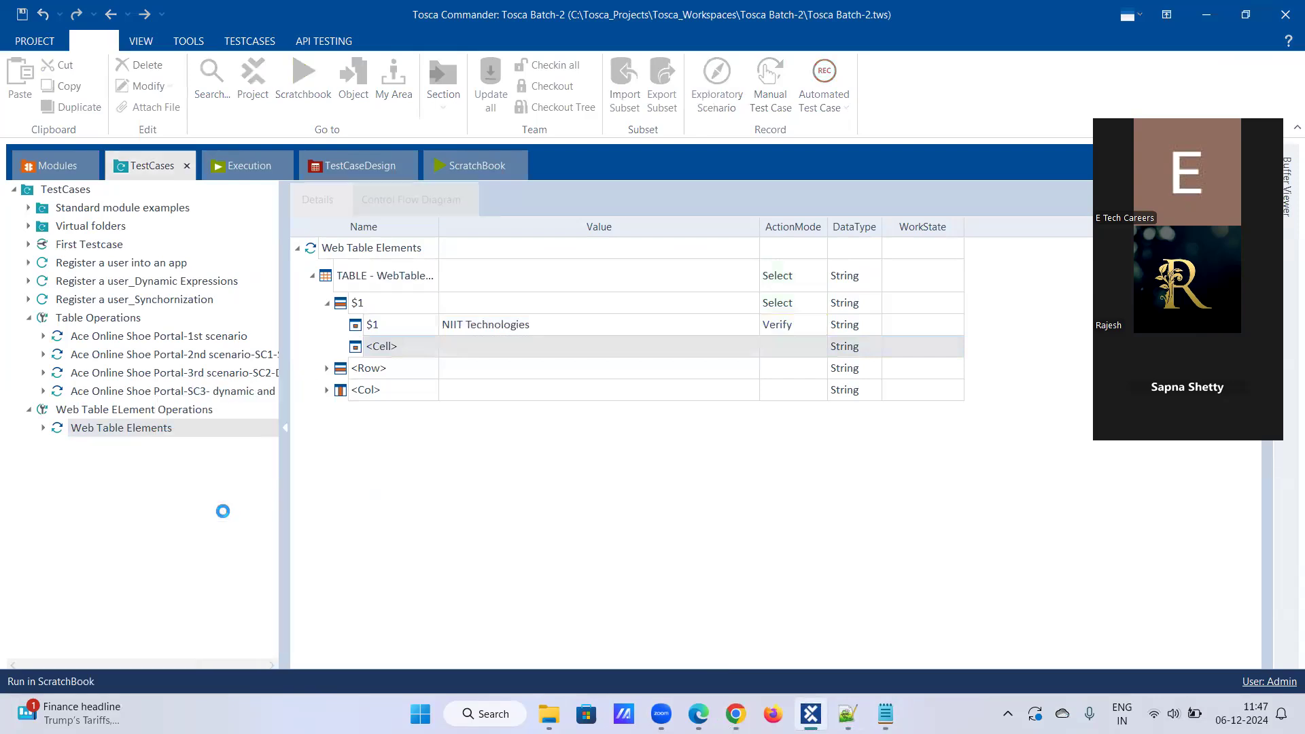
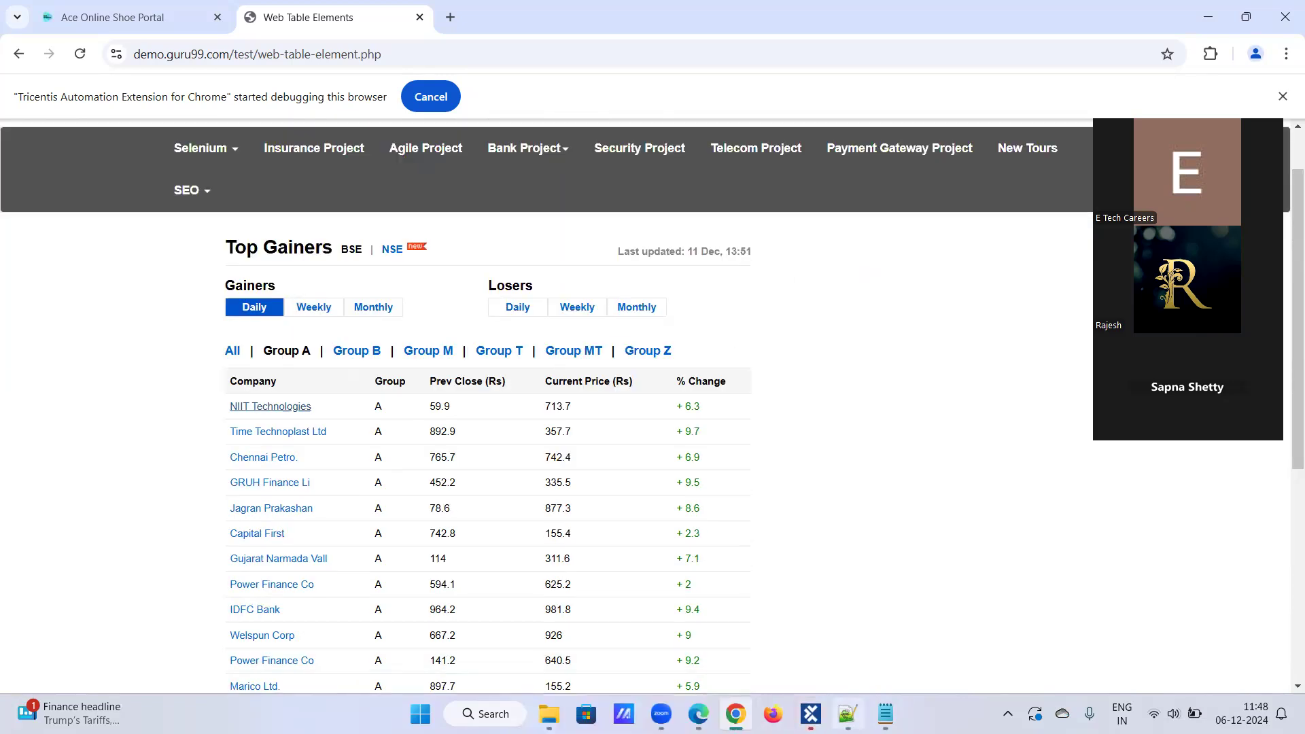
Step: Expand the Web Table Elements result in ScratchBook and read the full log info of the $1 cell verification
{"action": "key", "text": "alt+Tab"}
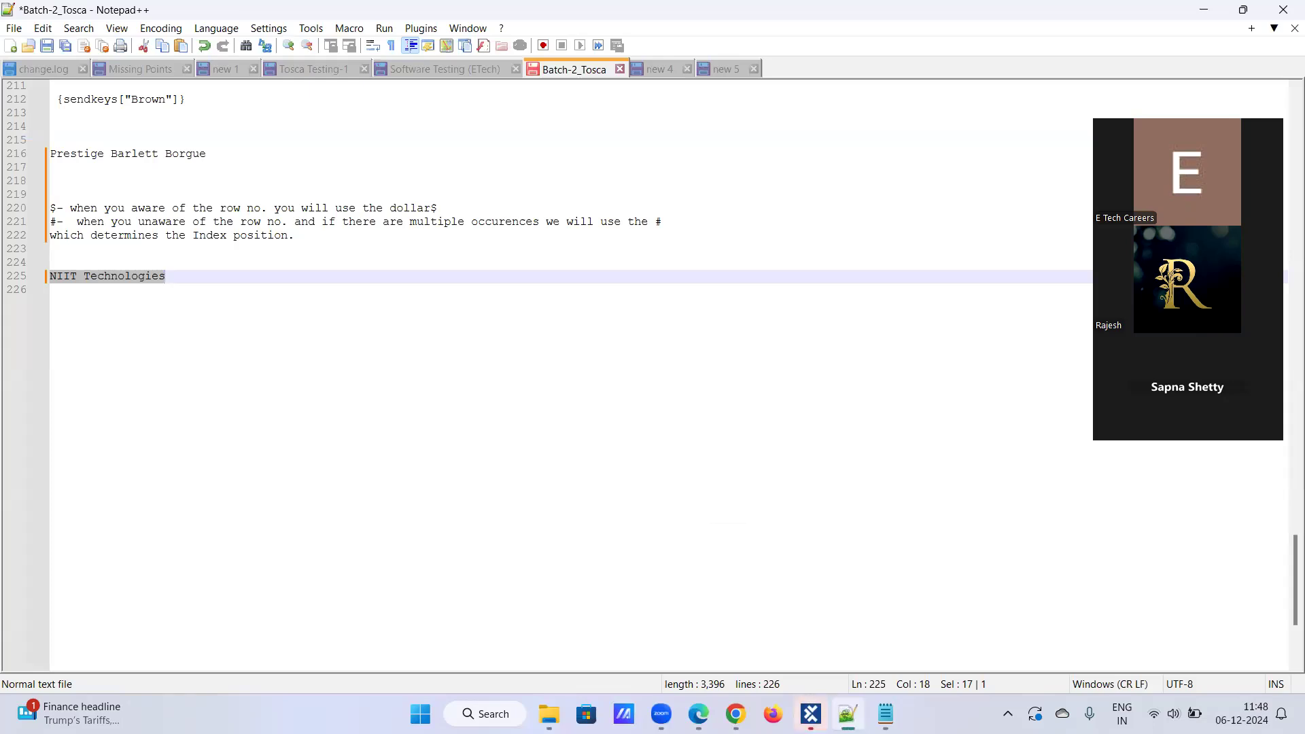
{"action": "key", "text": "alt+Tab"}
{"action": "right_click", "coordinate": [175, 272]}
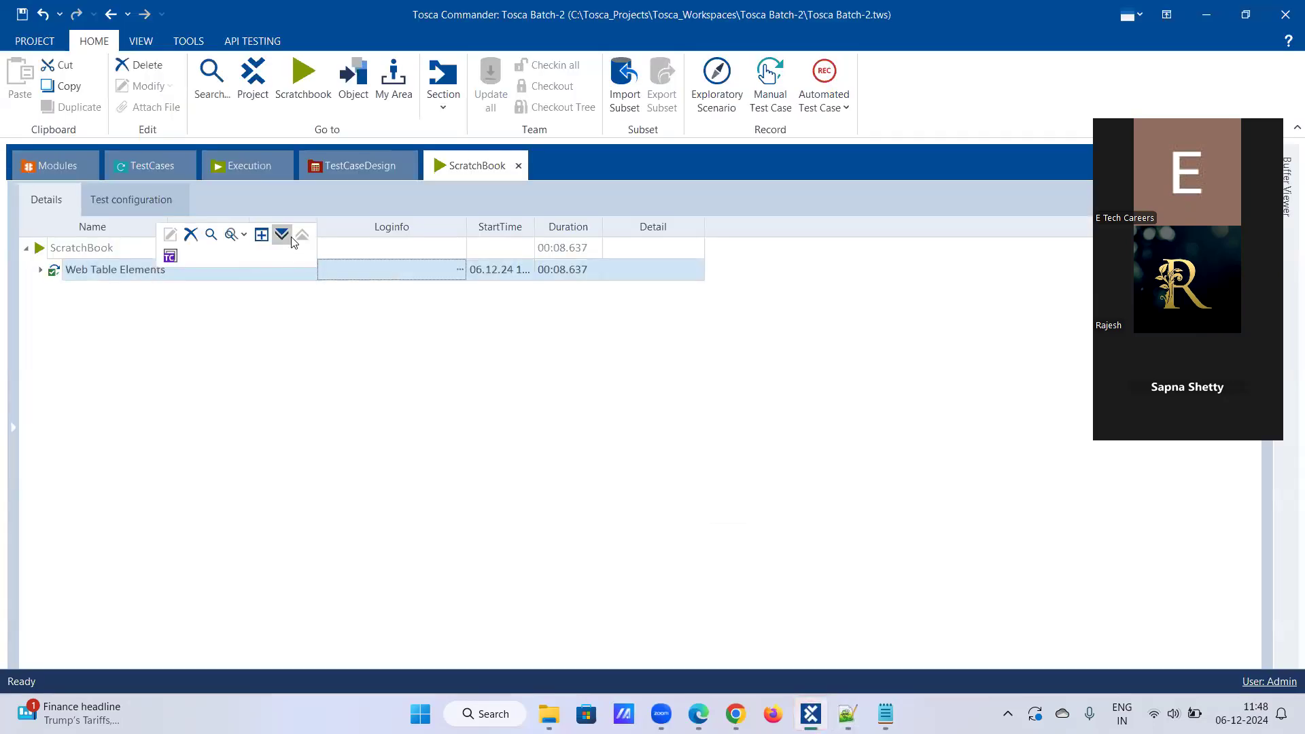
{"action": "left_click", "coordinate": [281, 234]}
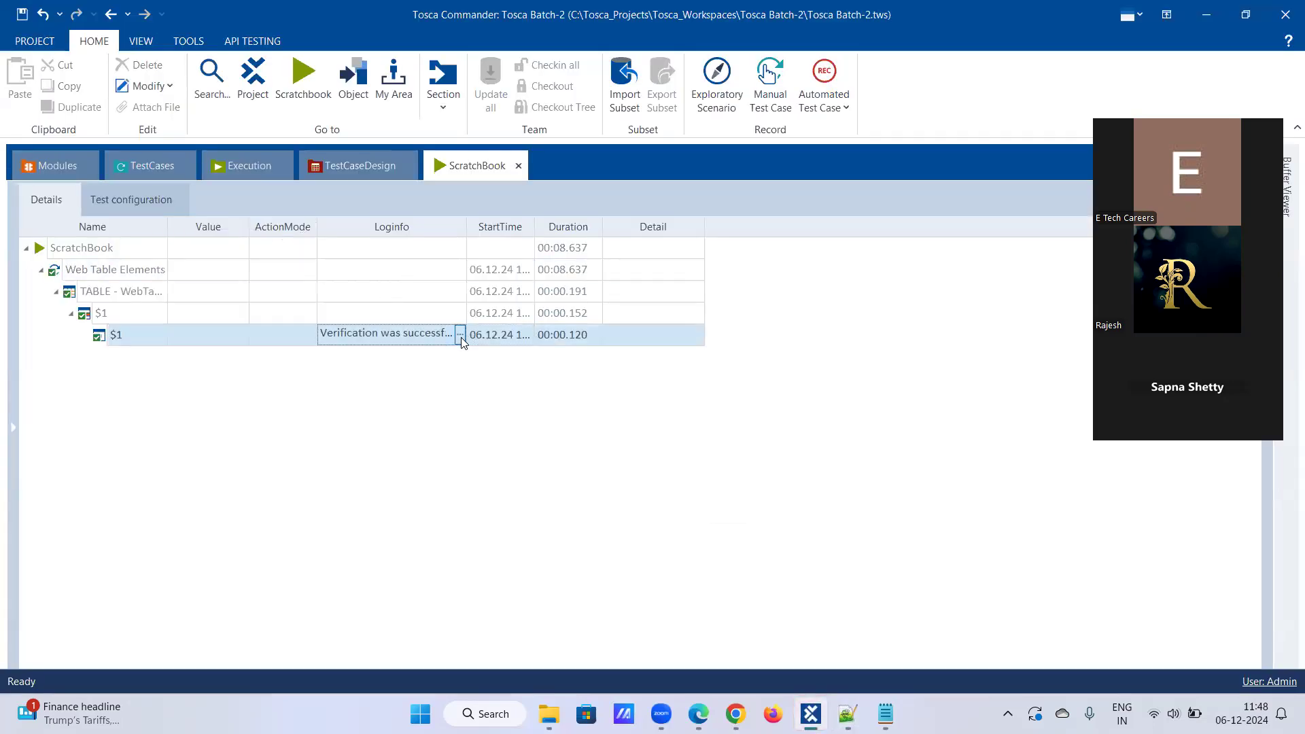
{"action": "left_click", "coordinate": [461, 335]}
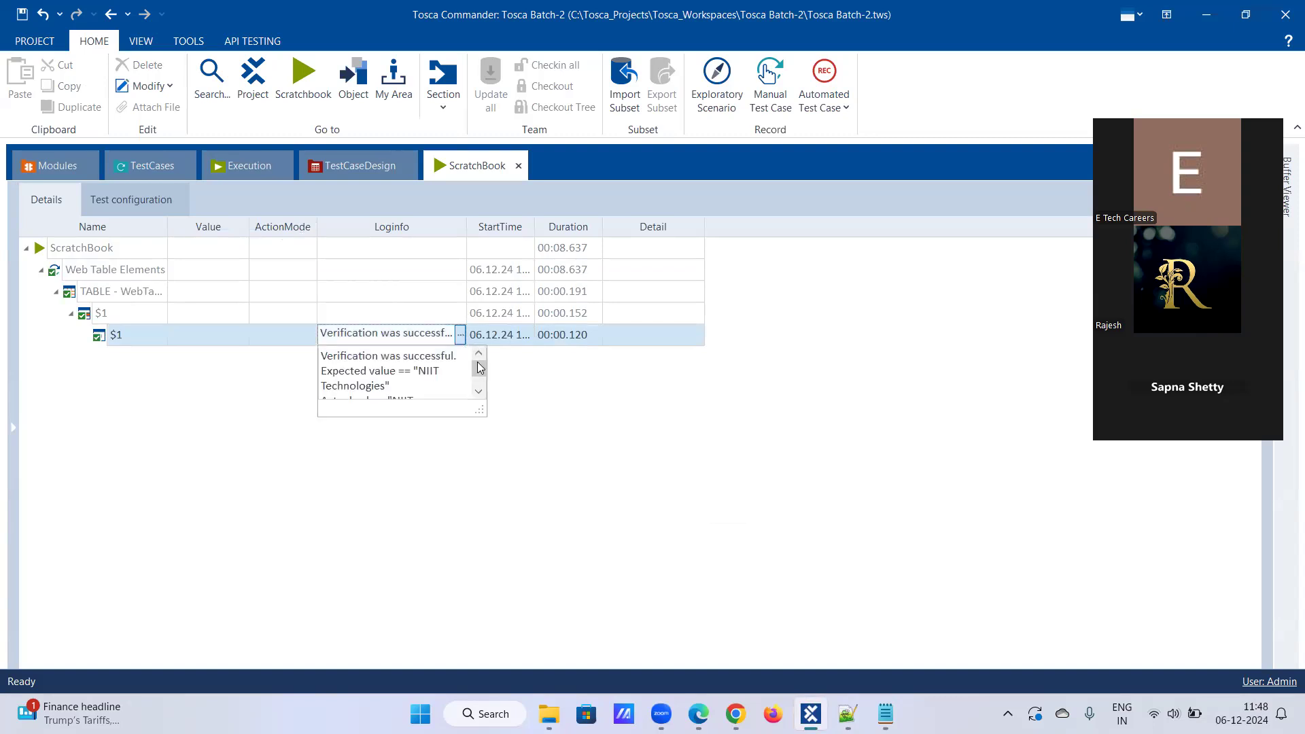
{"action": "left_click_drag", "start_coordinate": [484, 368], "coordinate": [484, 385]}
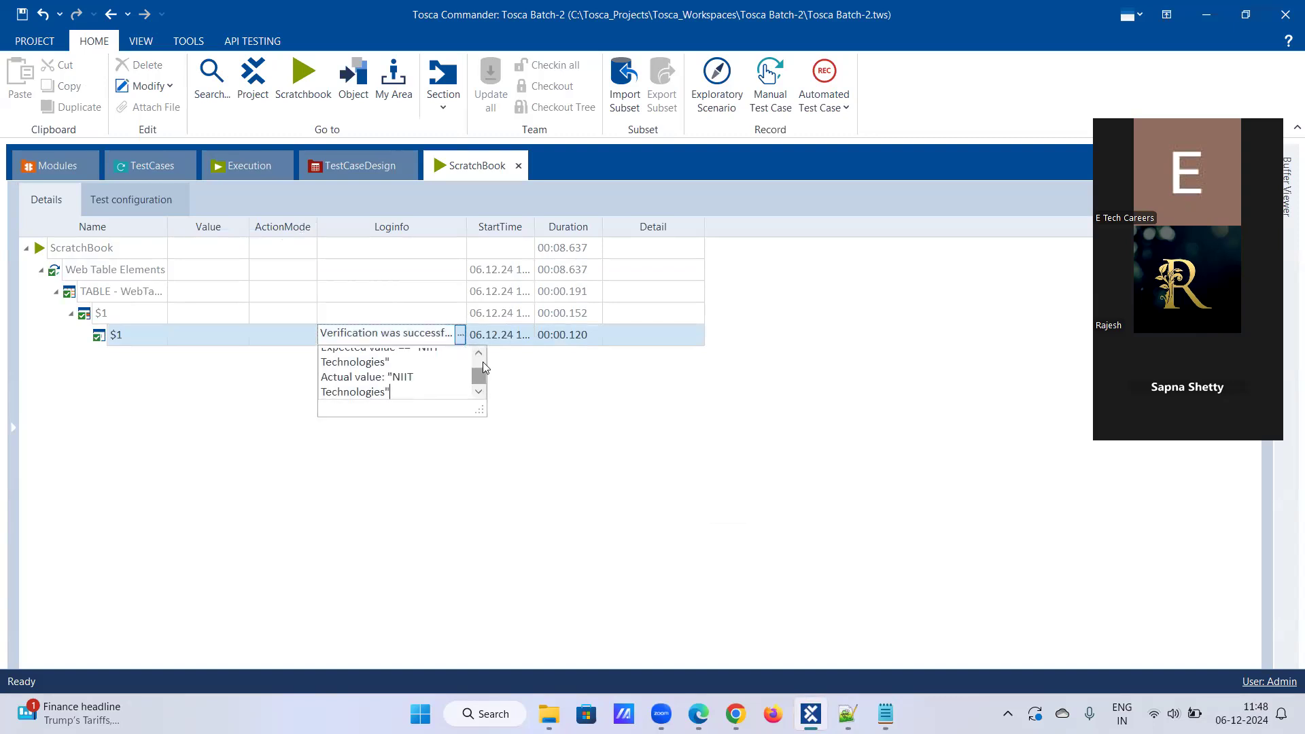
Step: Return to the test case and set the NIIT Technologies cell's name to Company
{"action": "left_click", "coordinate": [151, 165]}
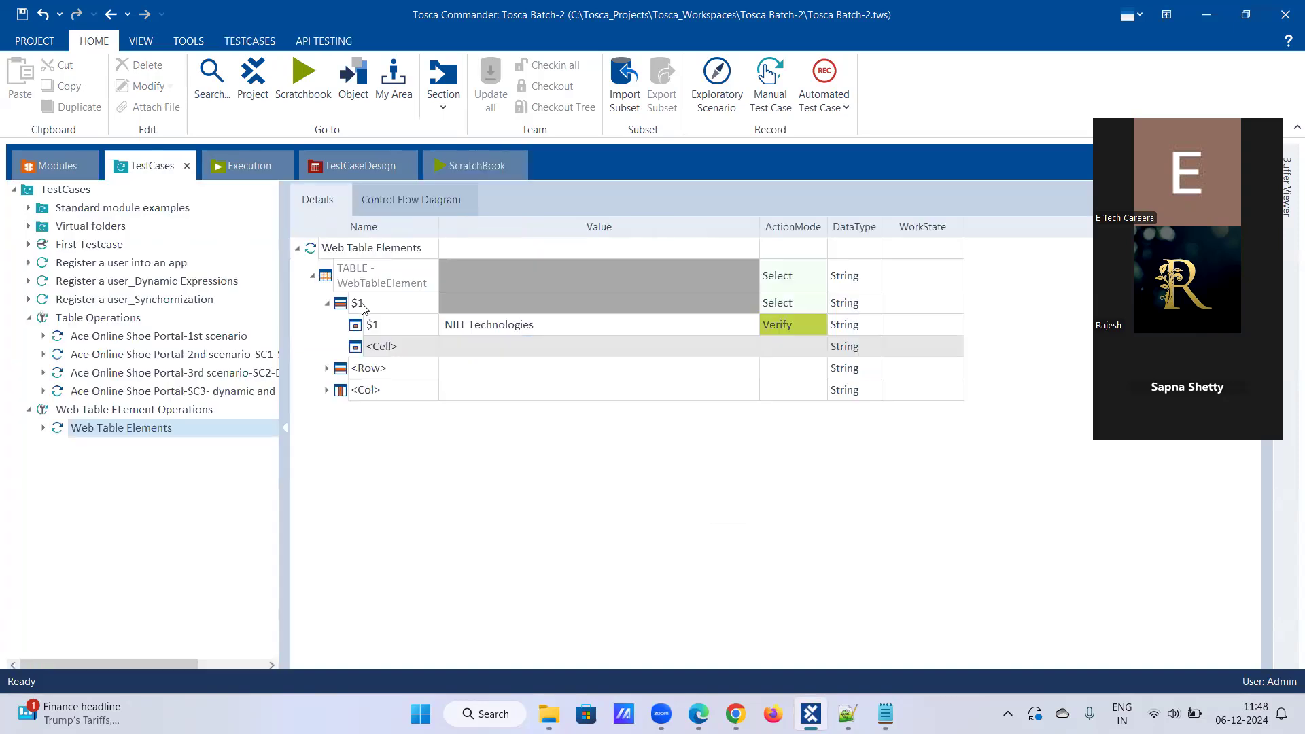
{"action": "left_click", "coordinate": [412, 328]}
{"action": "left_click", "coordinate": [431, 325]}
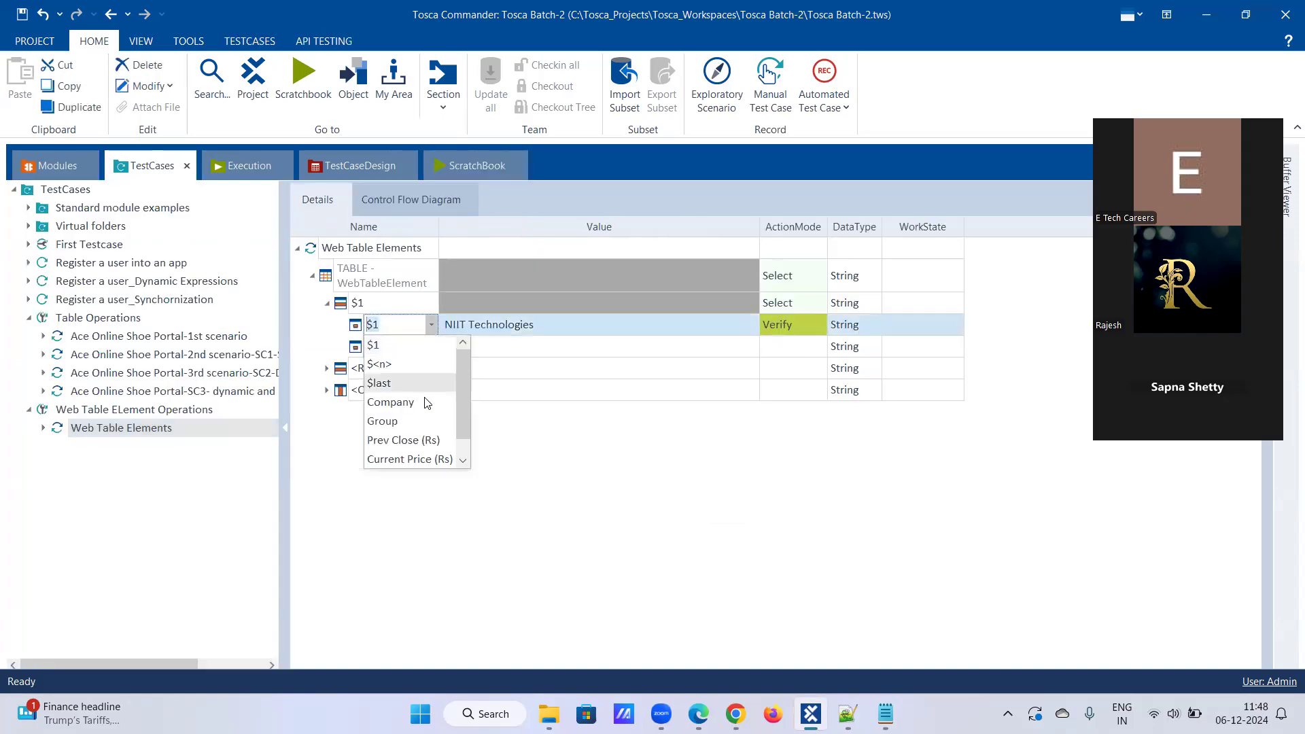
{"action": "left_click", "coordinate": [427, 402]}
{"action": "left_click", "coordinate": [421, 348]}
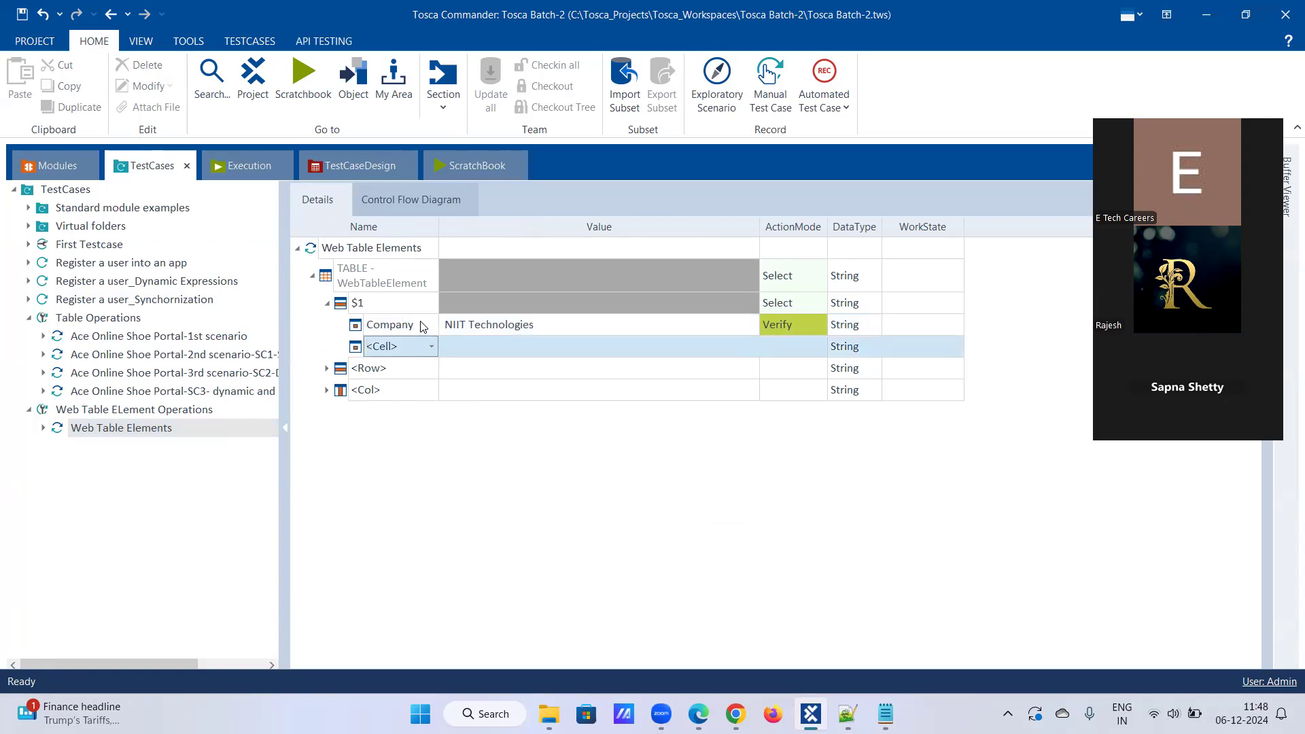
Step: Run the Web Table Elements test step in ScratchBook with the Company column and bring up its result
{"action": "right_click", "coordinate": [143, 430]}
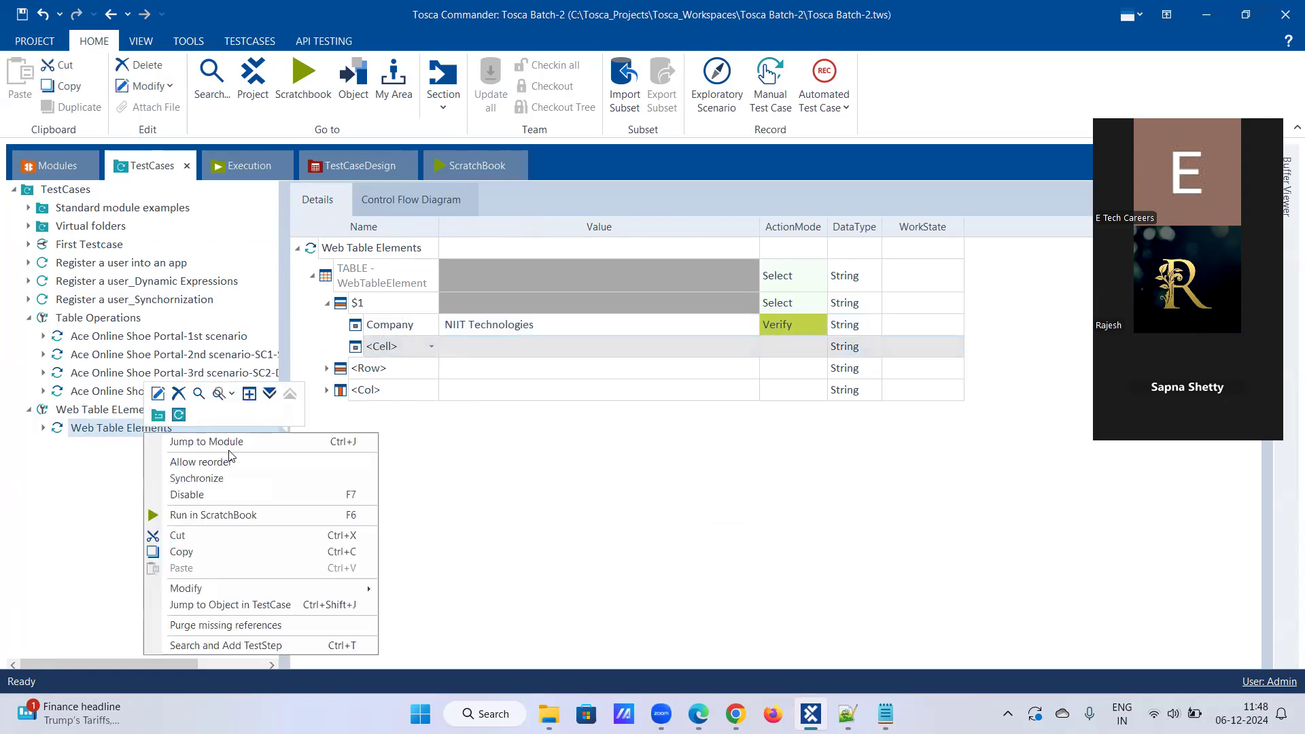
{"action": "left_click", "coordinate": [230, 514]}
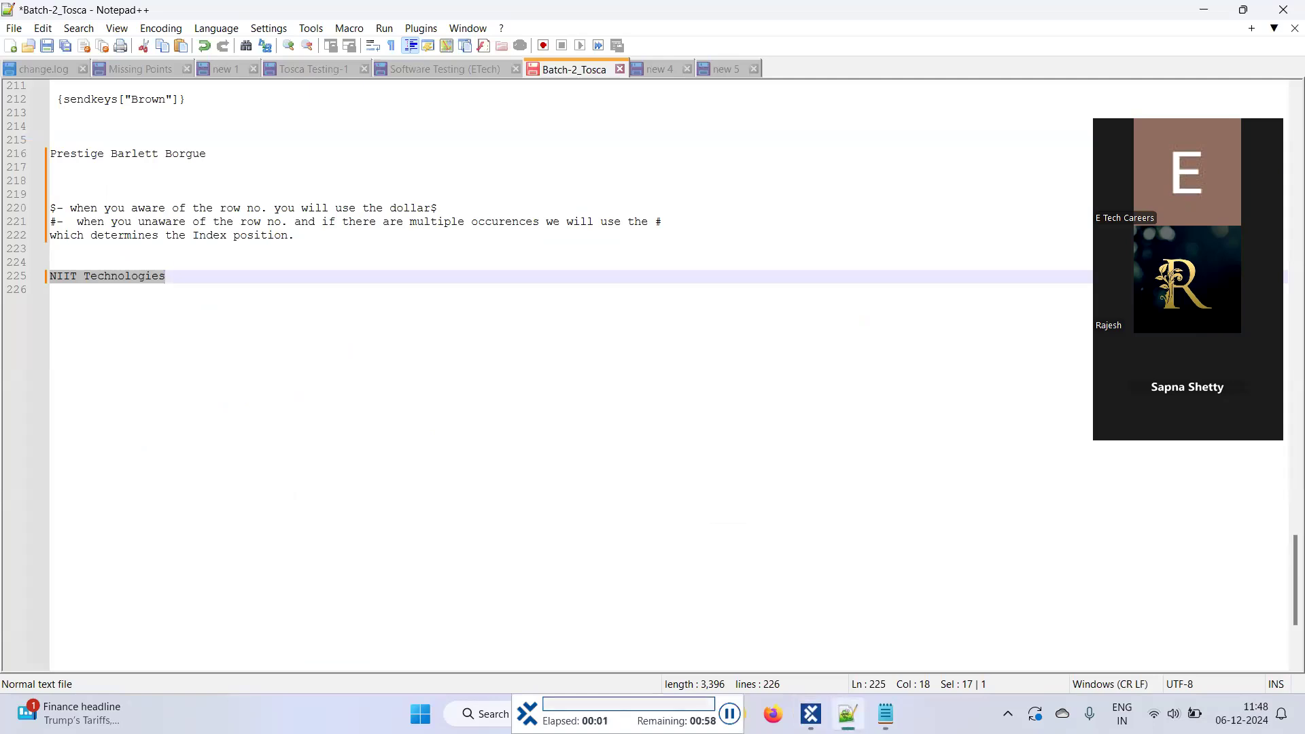
{"action": "key", "text": "alt+Tab"}
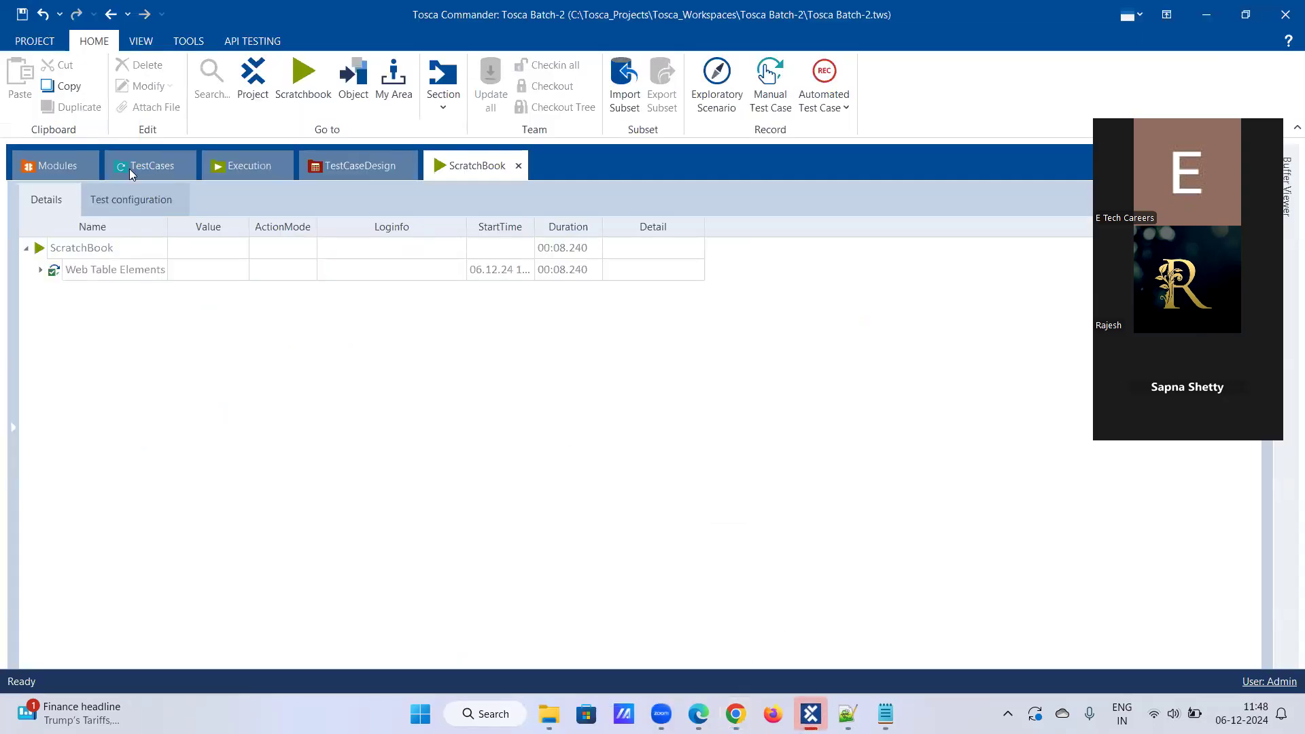
Step: Return to the test case and set the NIIT Technologies cell's name to $2
{"action": "left_click", "coordinate": [132, 172]}
{"action": "left_click", "coordinate": [425, 322]}
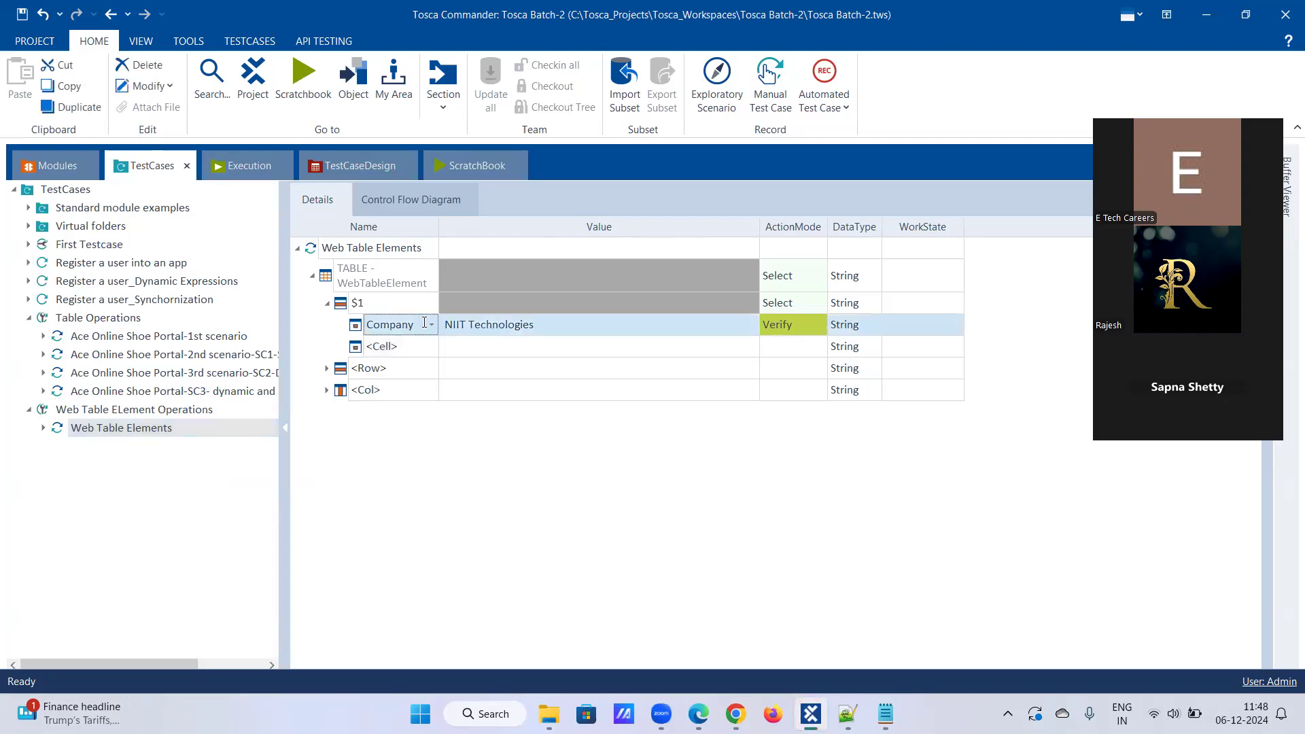
{"action": "left_click", "coordinate": [431, 325]}
{"action": "left_click", "coordinate": [425, 344]}
{"action": "key", "text": "BackSpace"}
{"action": "type", "text": "2"}
{"action": "key", "text": "Return"}
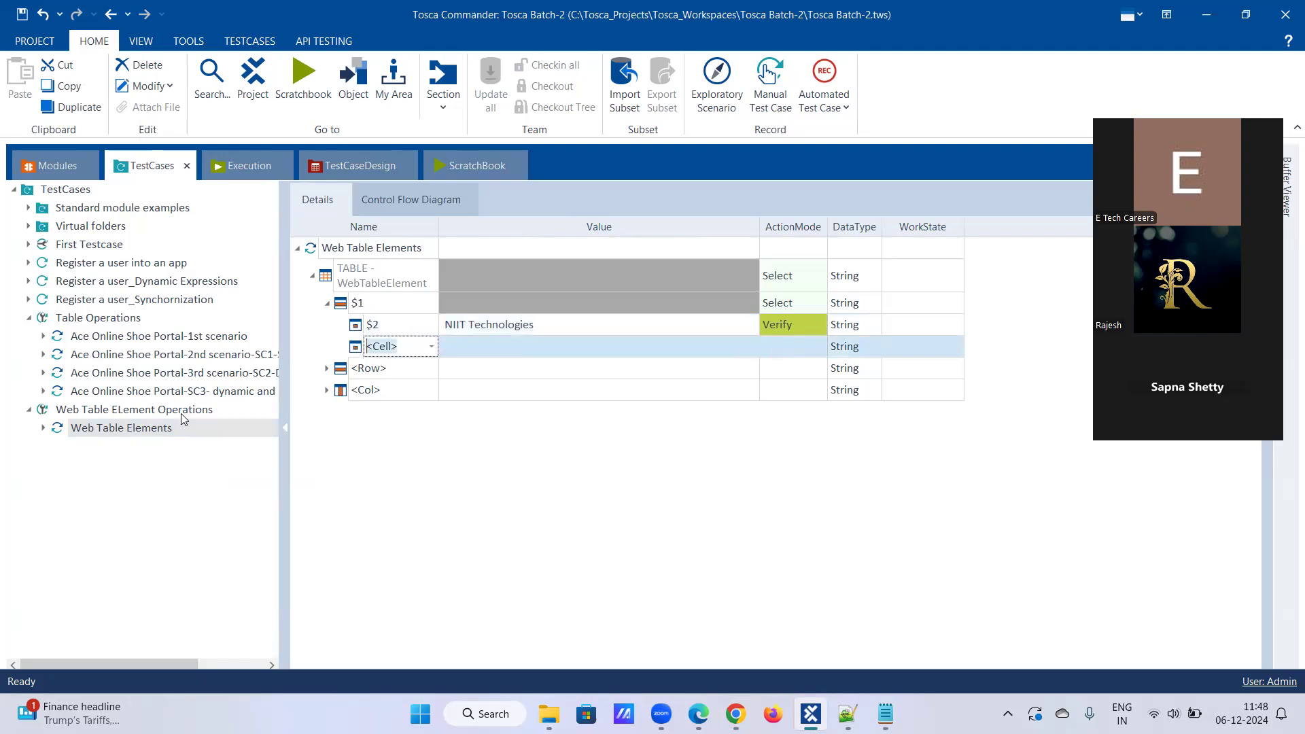
Step: Run the Web Table Elements test step in ScratchBook with column $2 and bring up its result in Tosca Commander
{"action": "right_click", "coordinate": [181, 424]}
{"action": "left_click", "coordinate": [242, 507]}
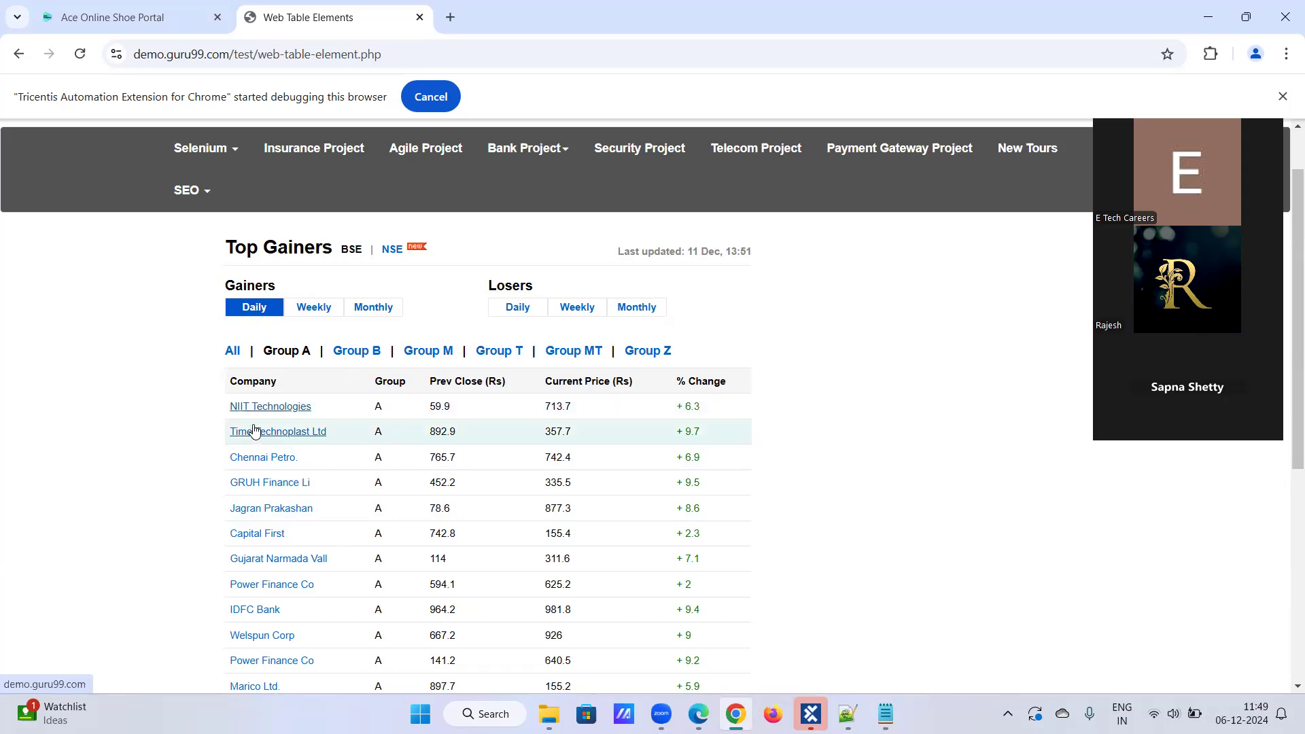
{"action": "left_click", "coordinate": [810, 714]}
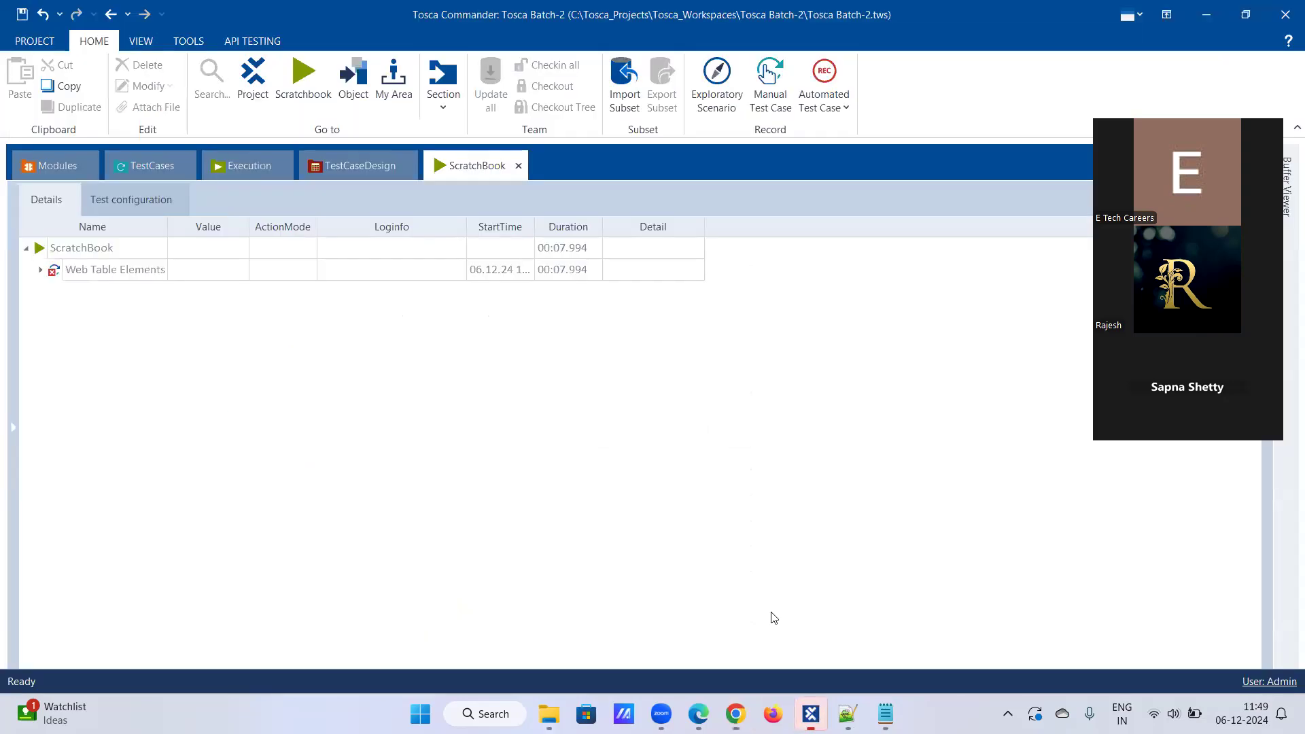
Step: Go back to the test case and change the NIIT Technologies cell's name to Company
{"action": "left_click", "coordinate": [146, 165]}
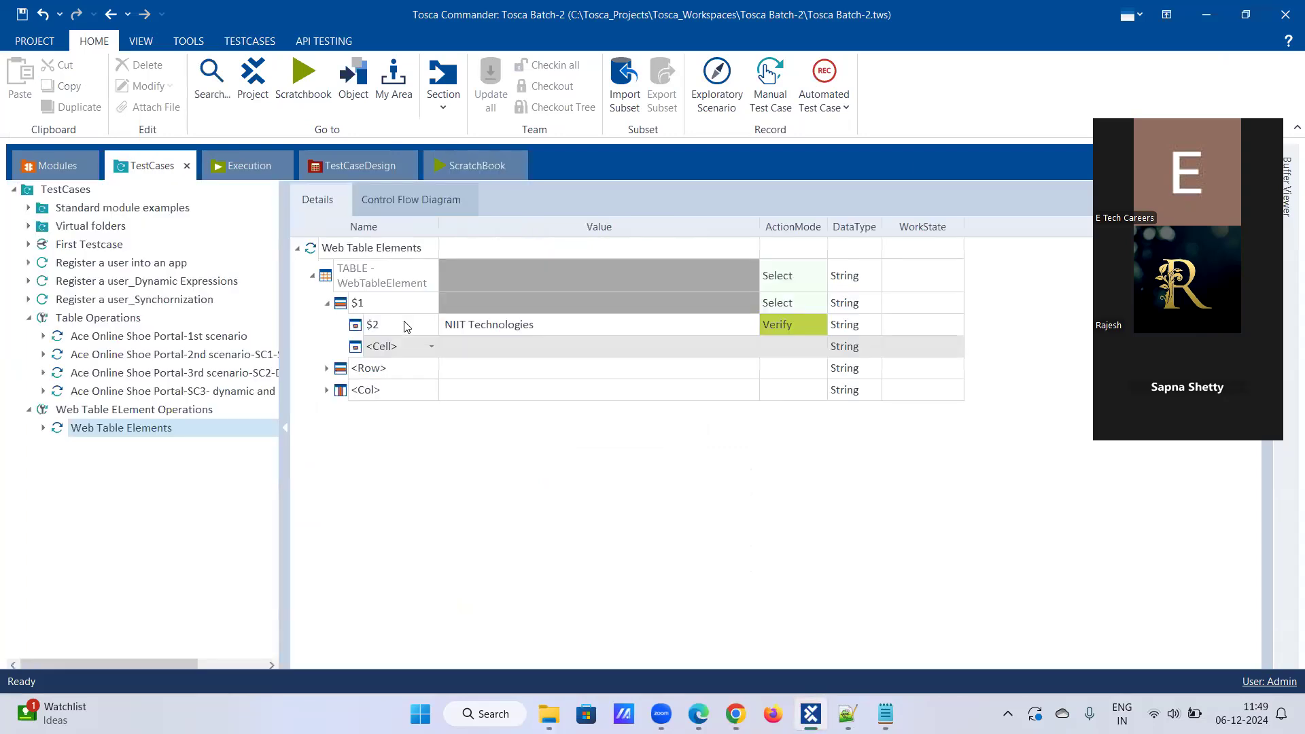
{"action": "left_click", "coordinate": [426, 331]}
{"action": "left_click", "coordinate": [431, 324]}
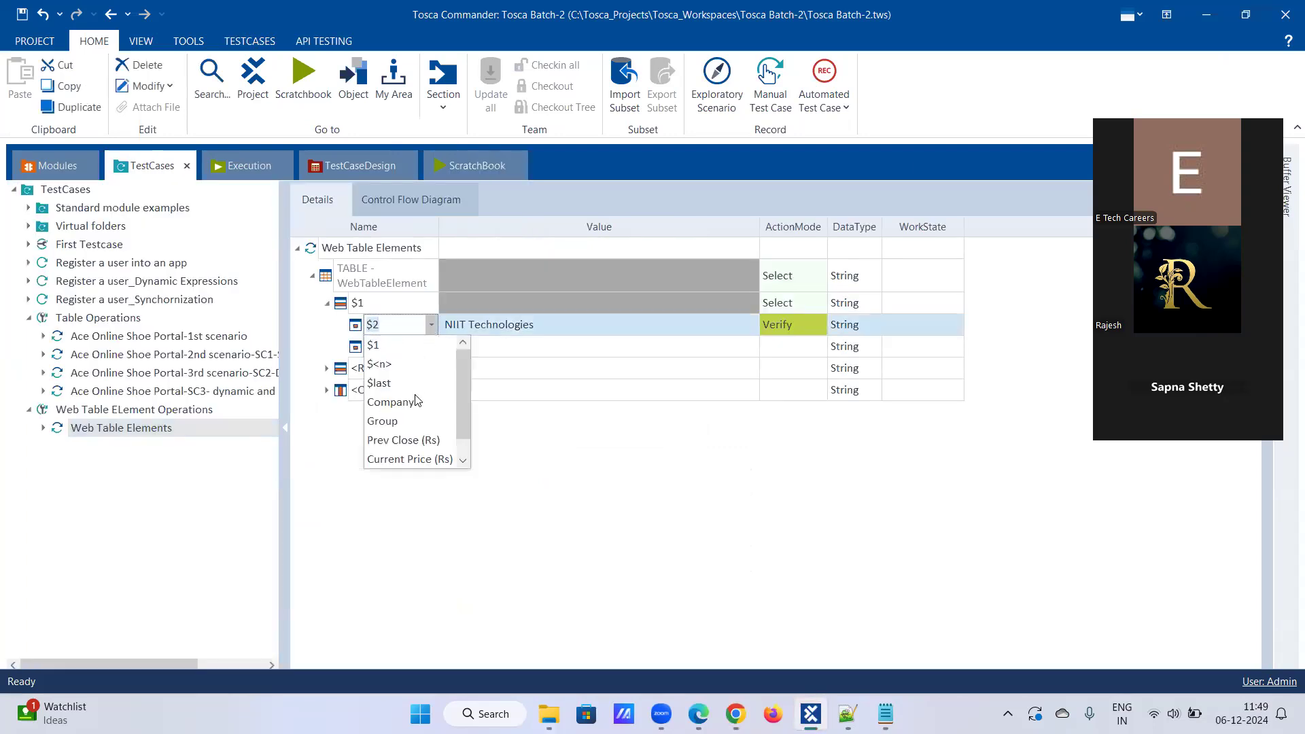
{"action": "left_click", "coordinate": [390, 401]}
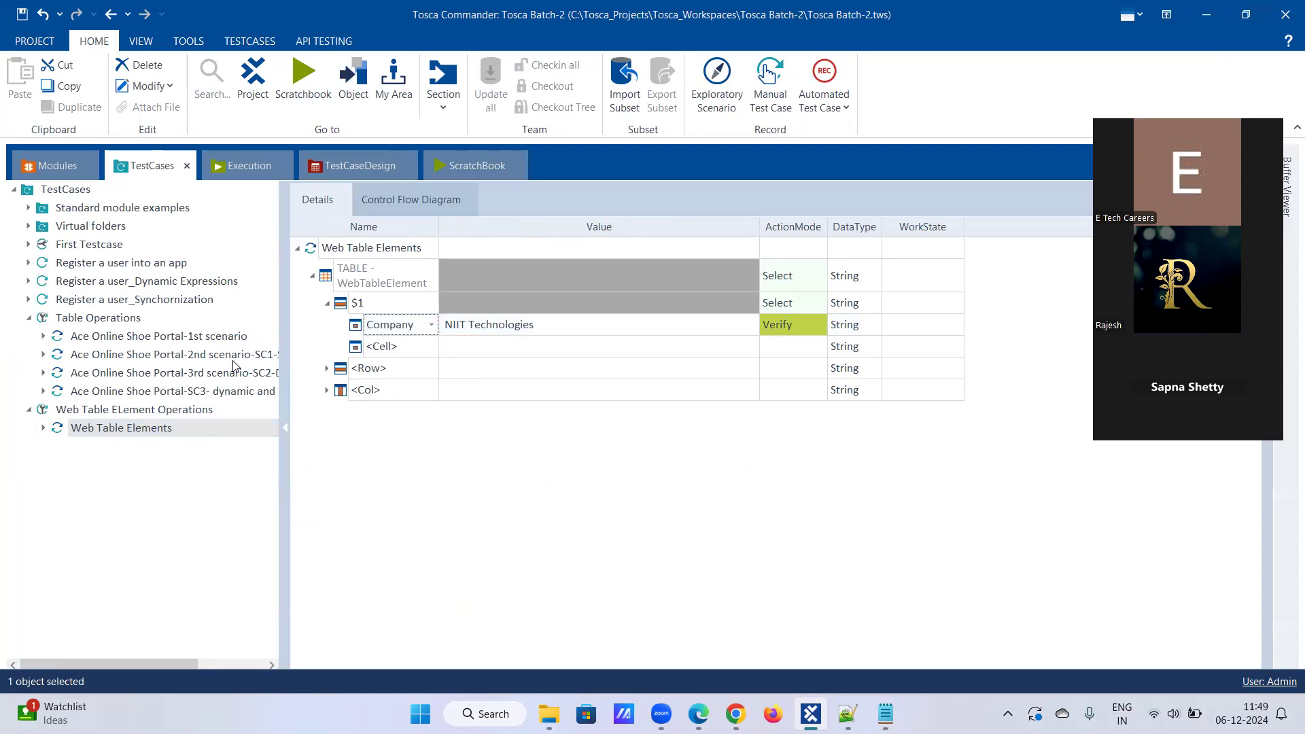
Step: Add a second row entry named #2 below the $1 row of the web table
{"action": "left_click", "coordinate": [428, 375]}
{"action": "left_click", "coordinate": [427, 374]}
{"action": "left_click", "coordinate": [407, 368]}
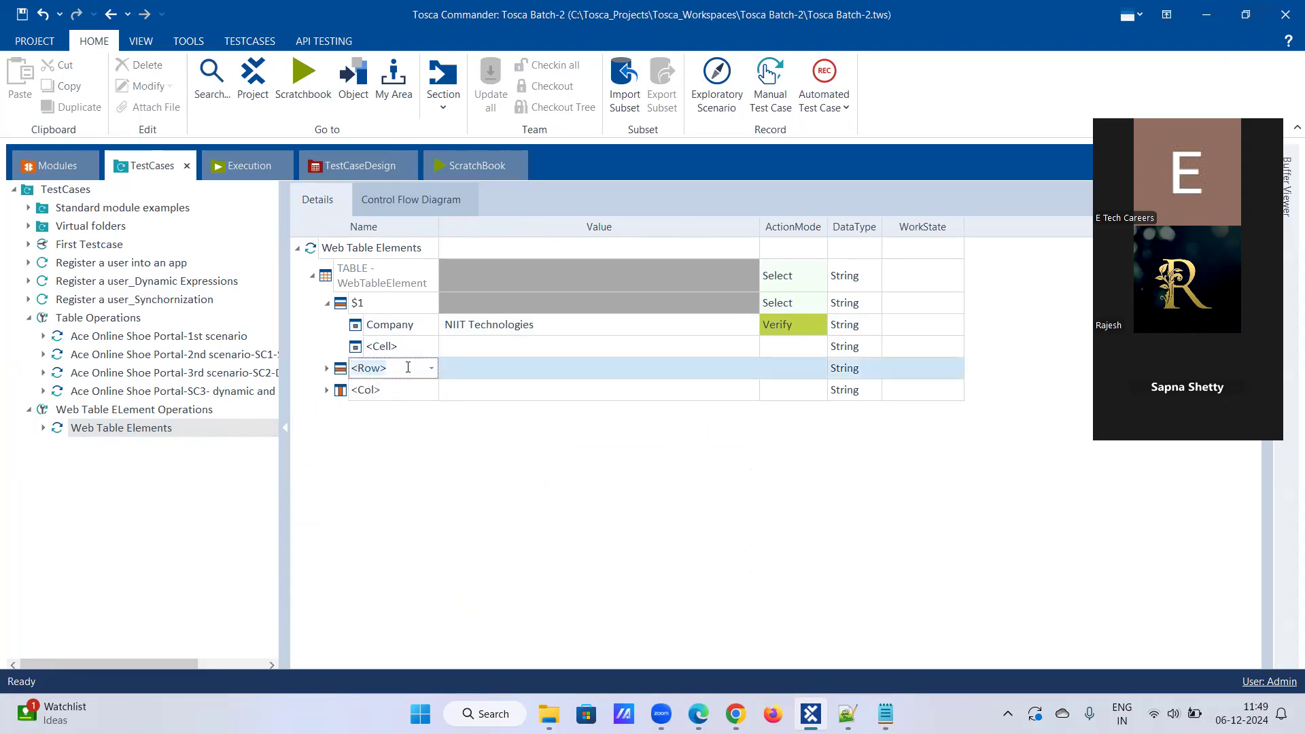
{"action": "type", "text": "#2"}
{"action": "key", "text": "Return"}
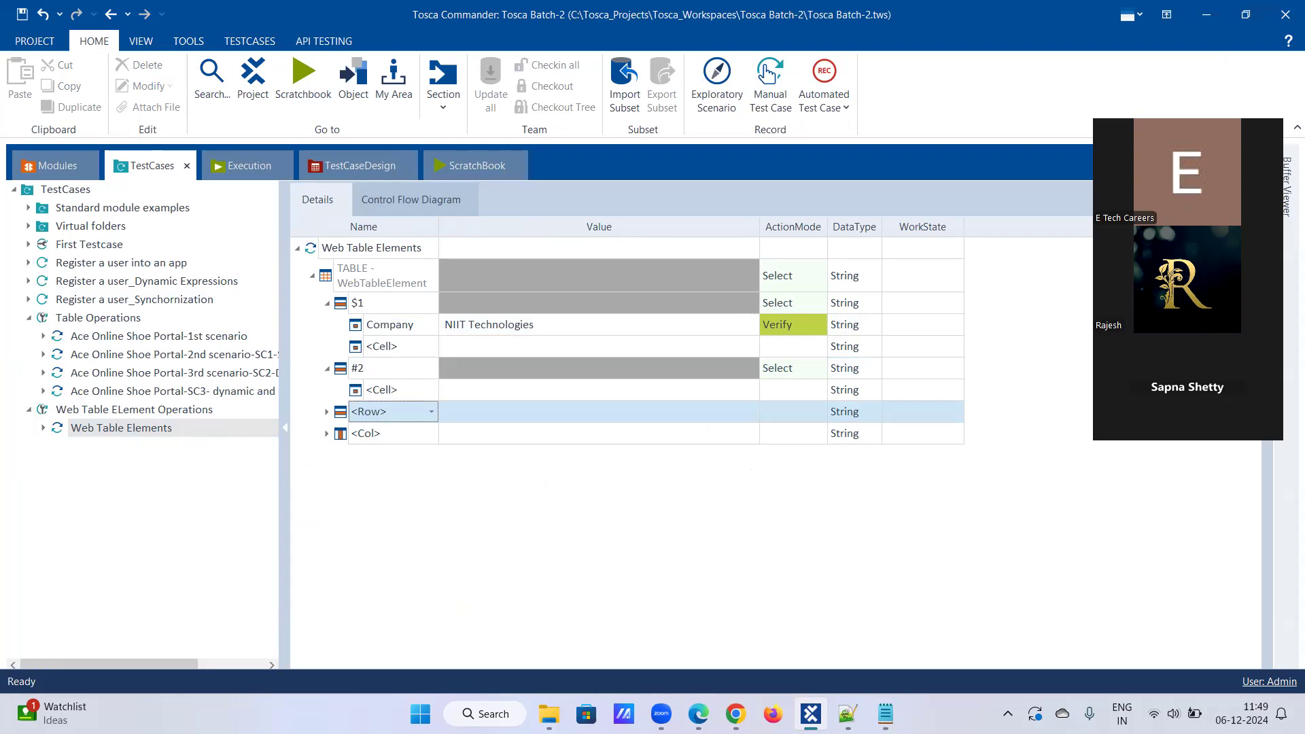
Step: Check the web table page, add a Company cell under row #2 and open its value for editing
{"action": "left_click", "coordinate": [735, 714]}
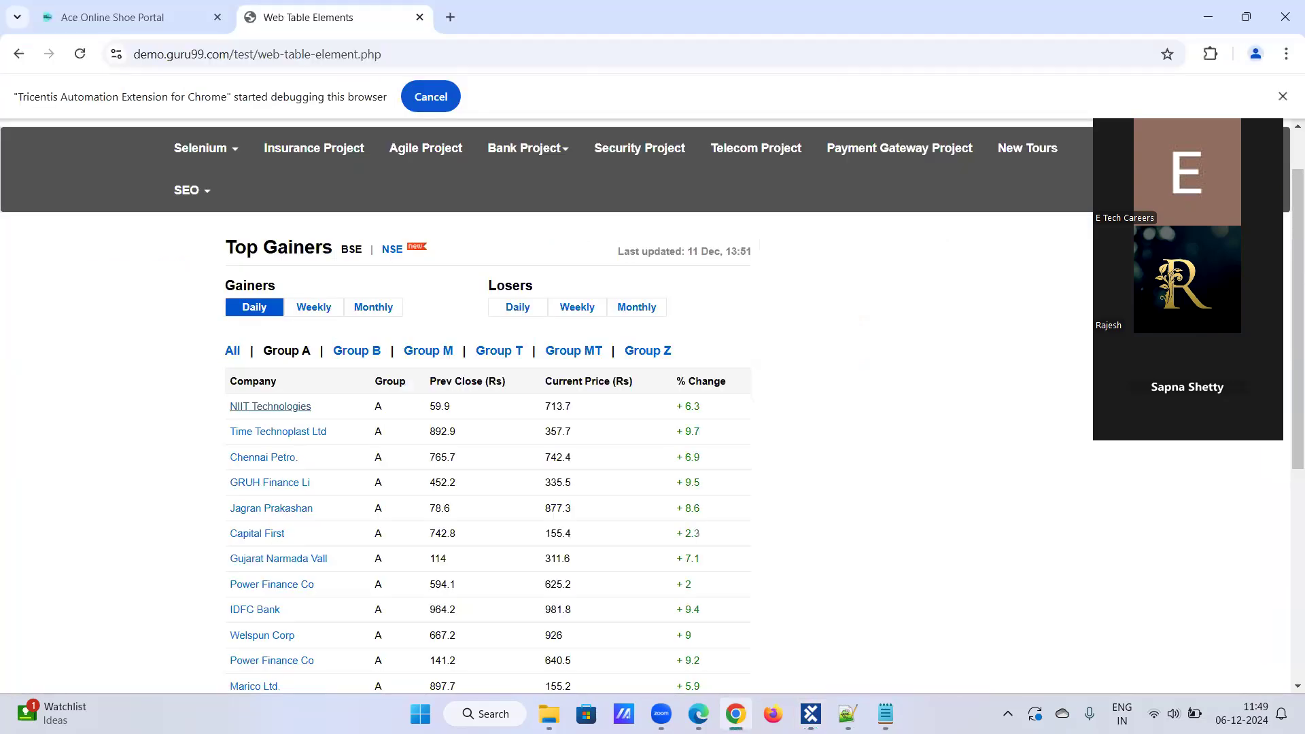
{"action": "left_click", "coordinate": [735, 713]}
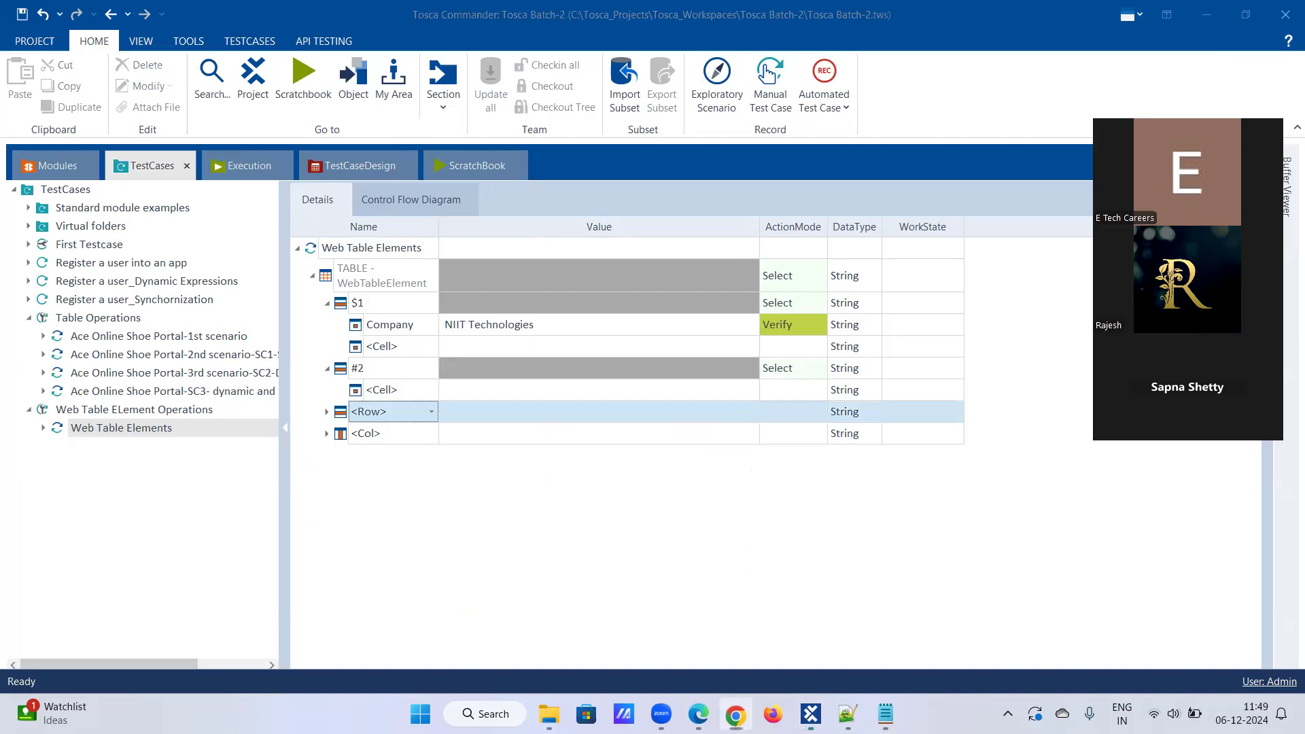
{"action": "left_click", "coordinate": [431, 411]}
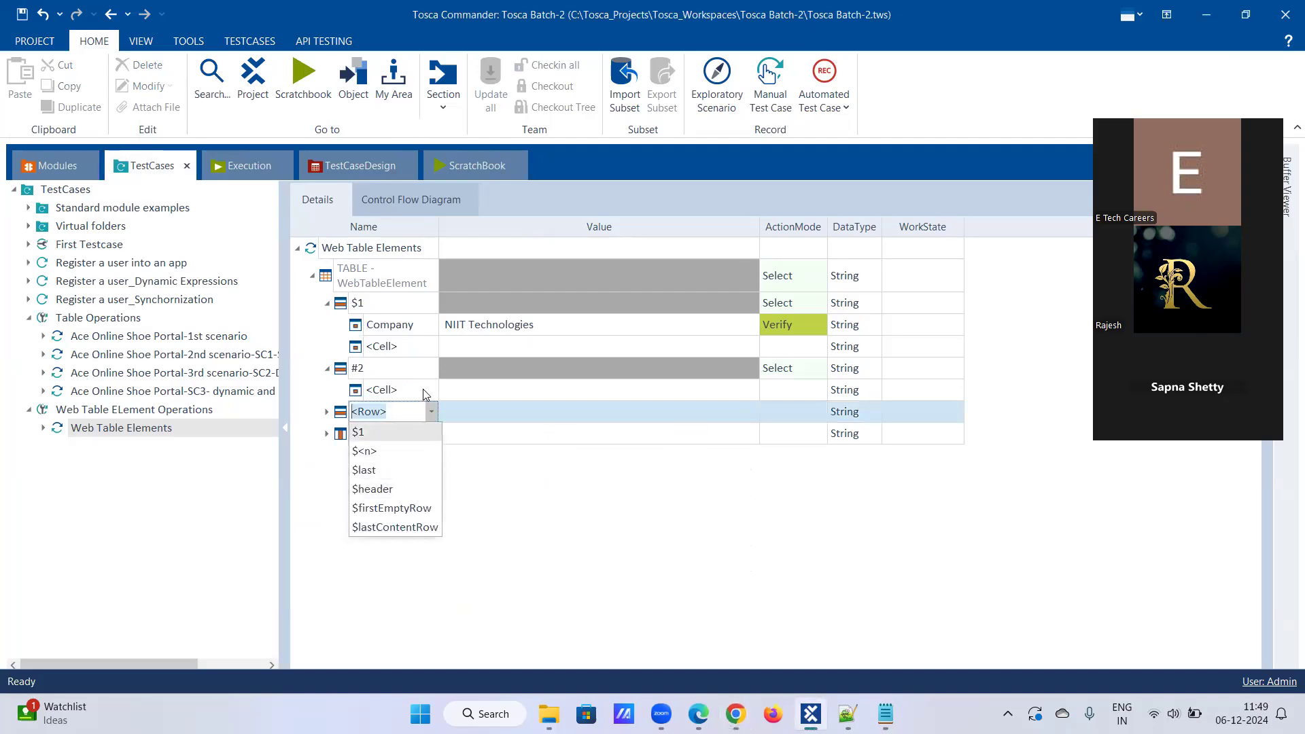
{"action": "left_click", "coordinate": [430, 391]}
{"action": "left_click", "coordinate": [406, 467]}
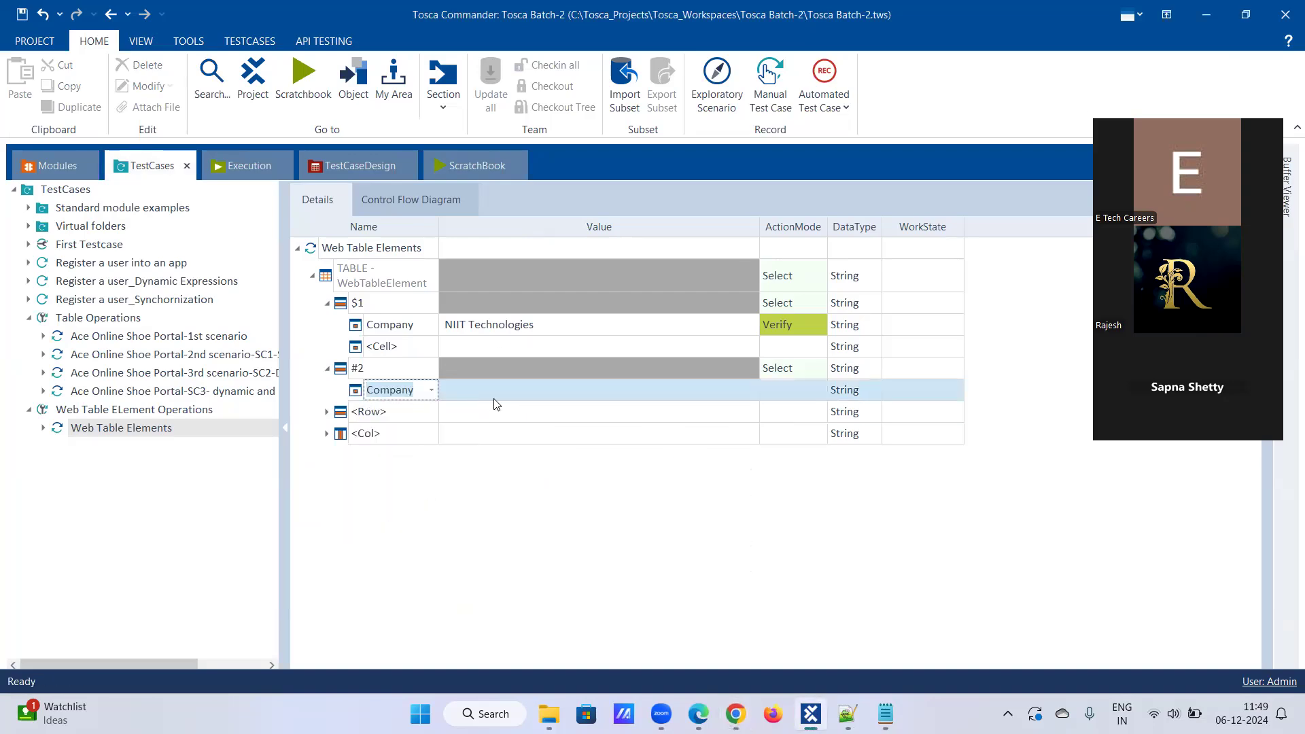
{"action": "left_click", "coordinate": [500, 397]}
{"action": "left_click", "coordinate": [500, 396]}
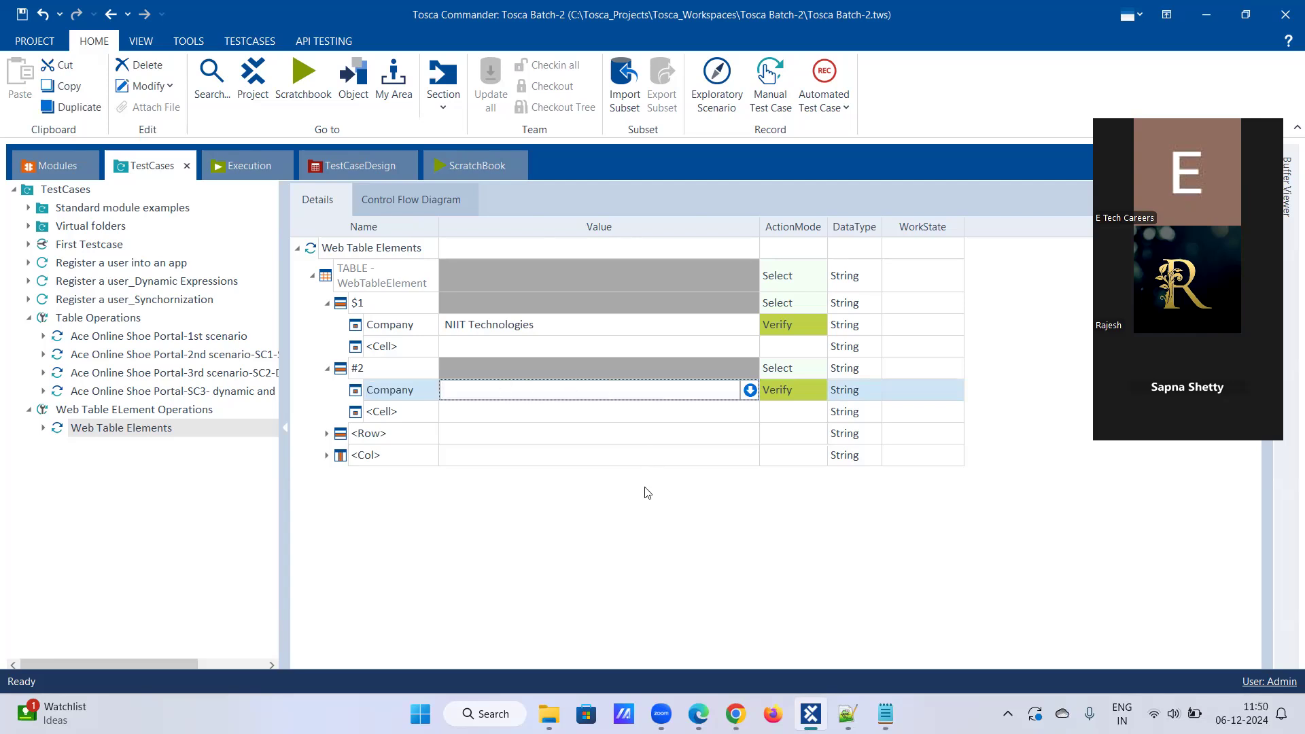
Step: Switch to the web table page in Chrome, inspect the Time Technoplast Ltd link and copy its text from the HTML
{"action": "left_click", "coordinate": [736, 714]}
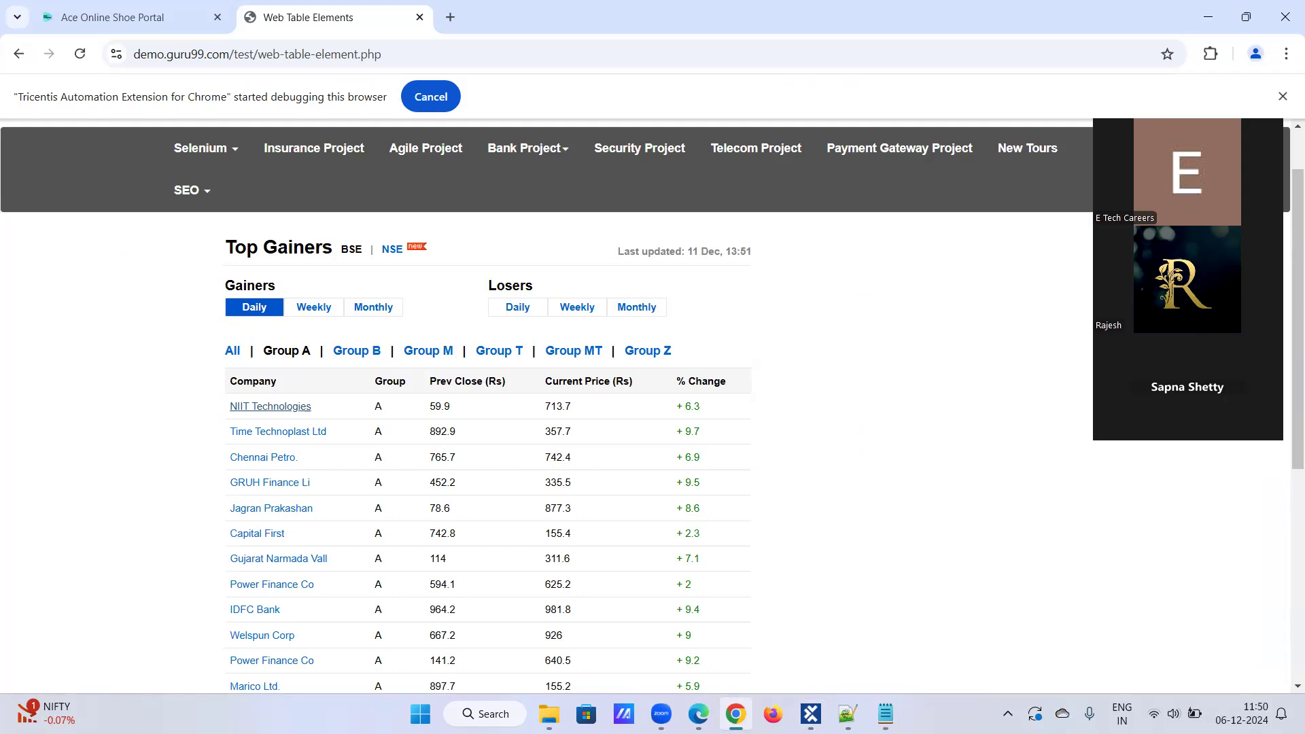
{"action": "key", "text": "alt+Tab"}
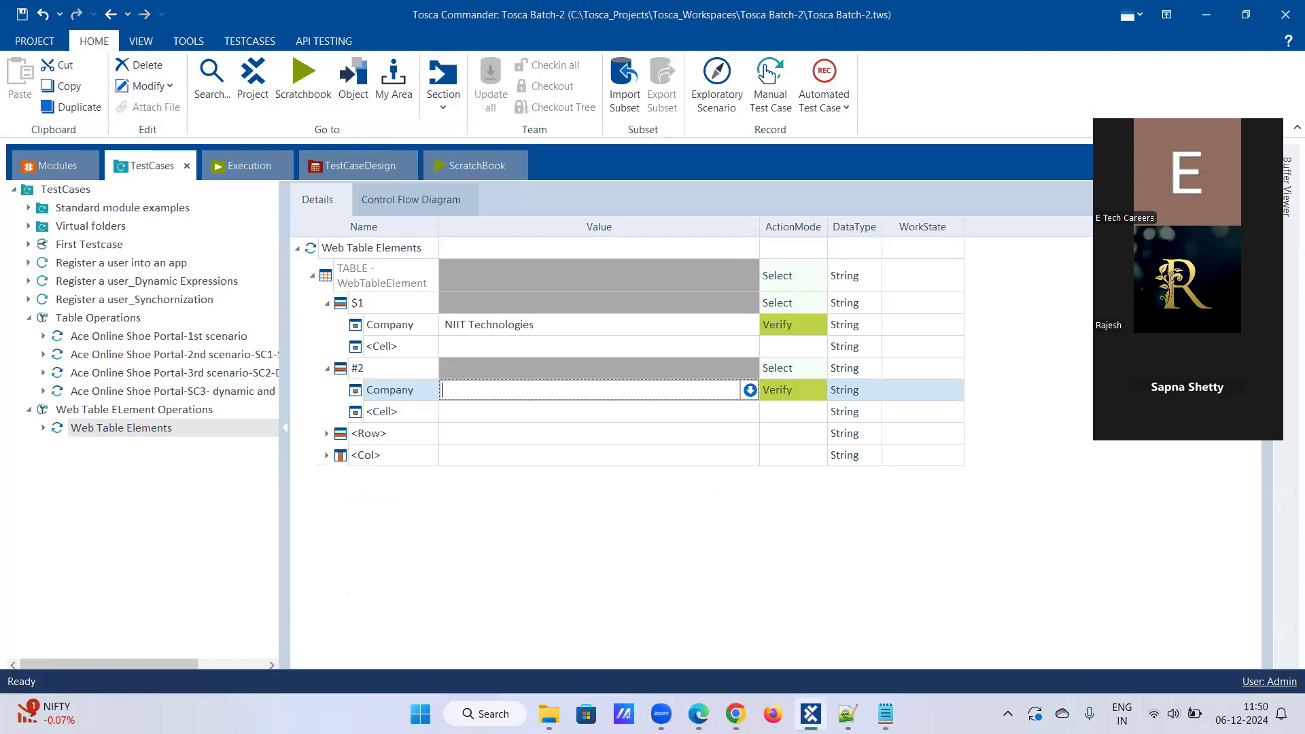
{"action": "key", "text": "alt+Tab"}
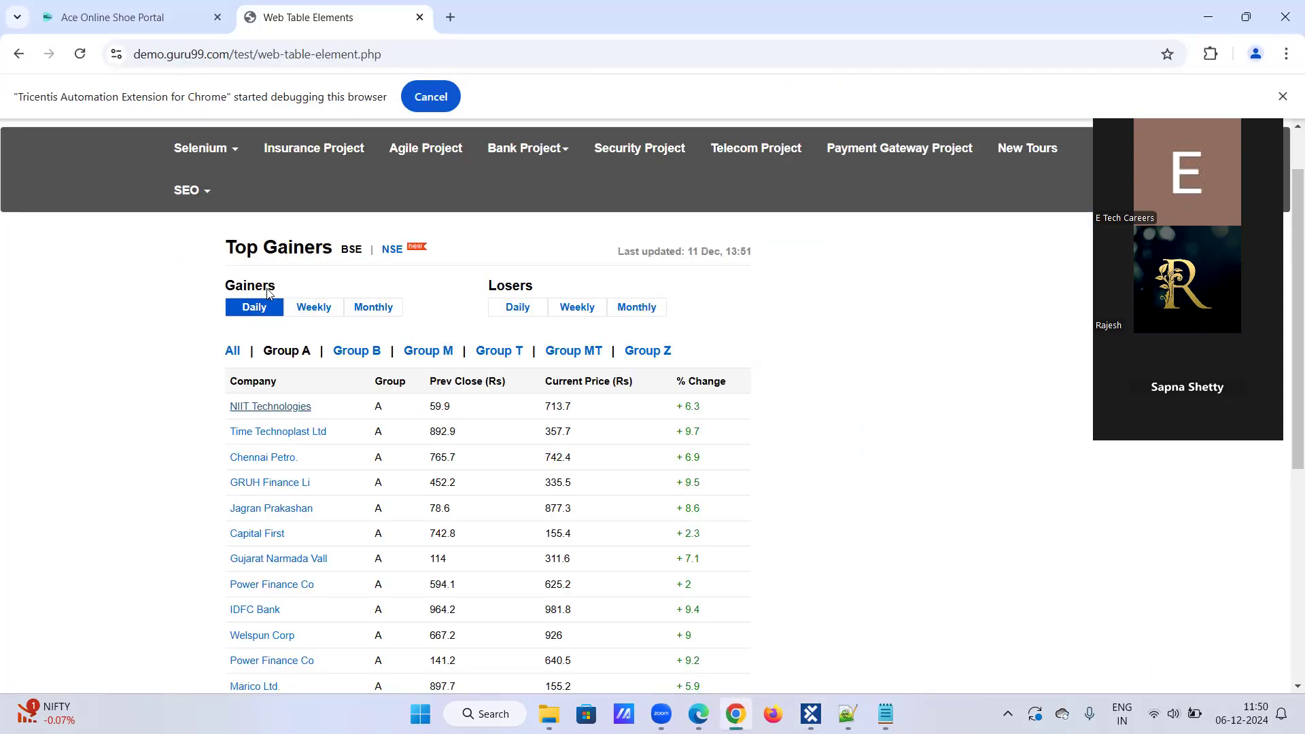
{"action": "right_click", "coordinate": [292, 431]}
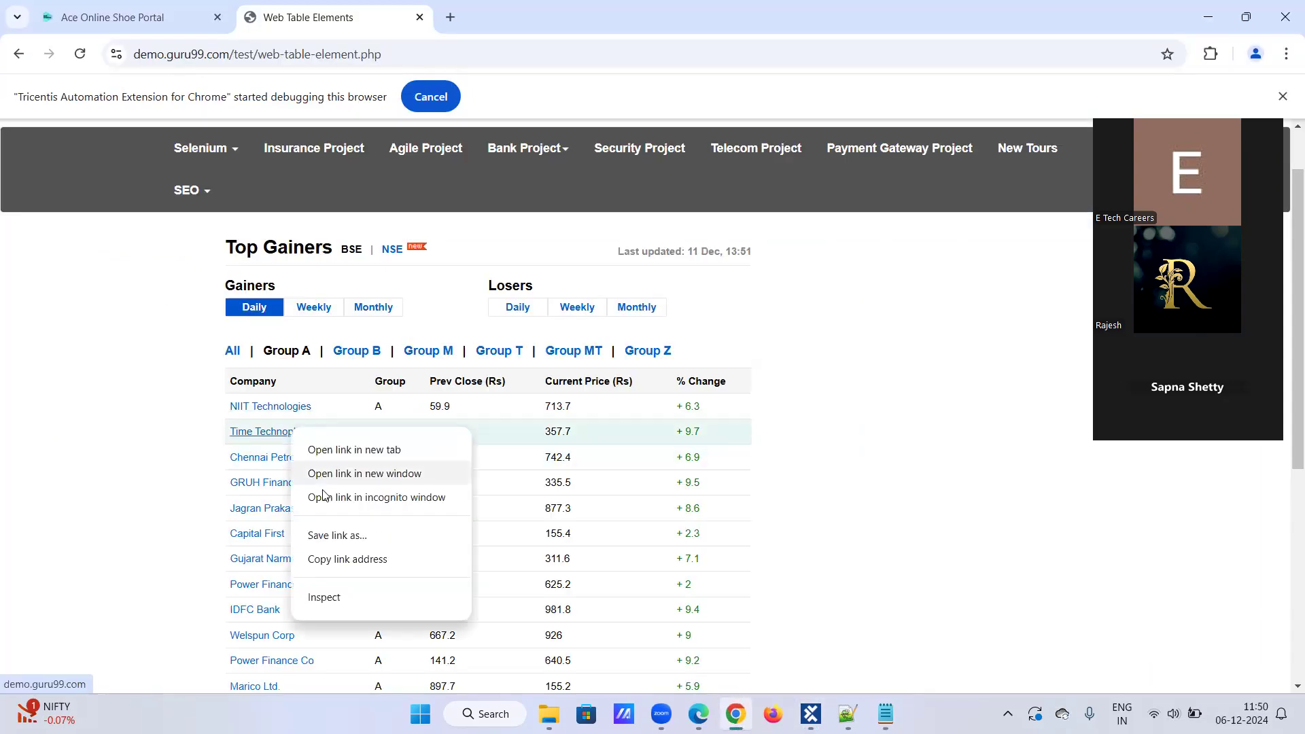
{"action": "left_click", "coordinate": [331, 598]}
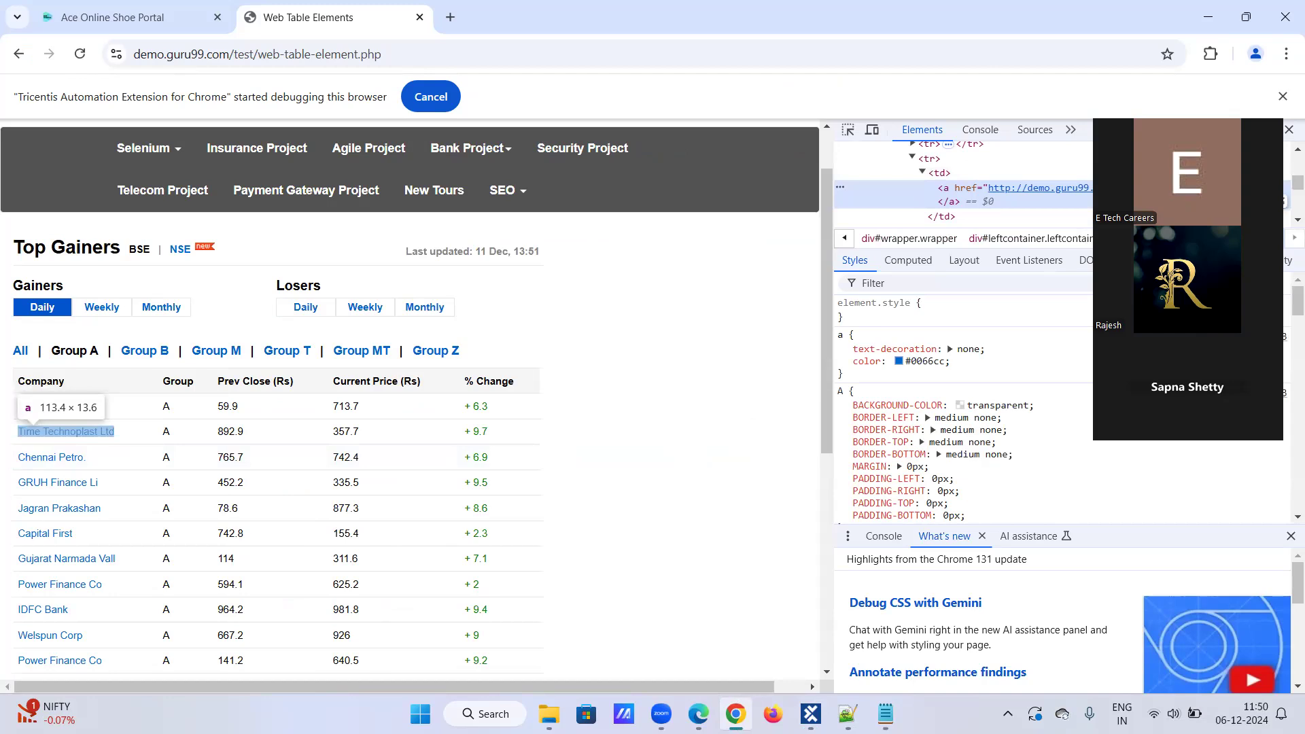
{"action": "key", "text": "F2"}
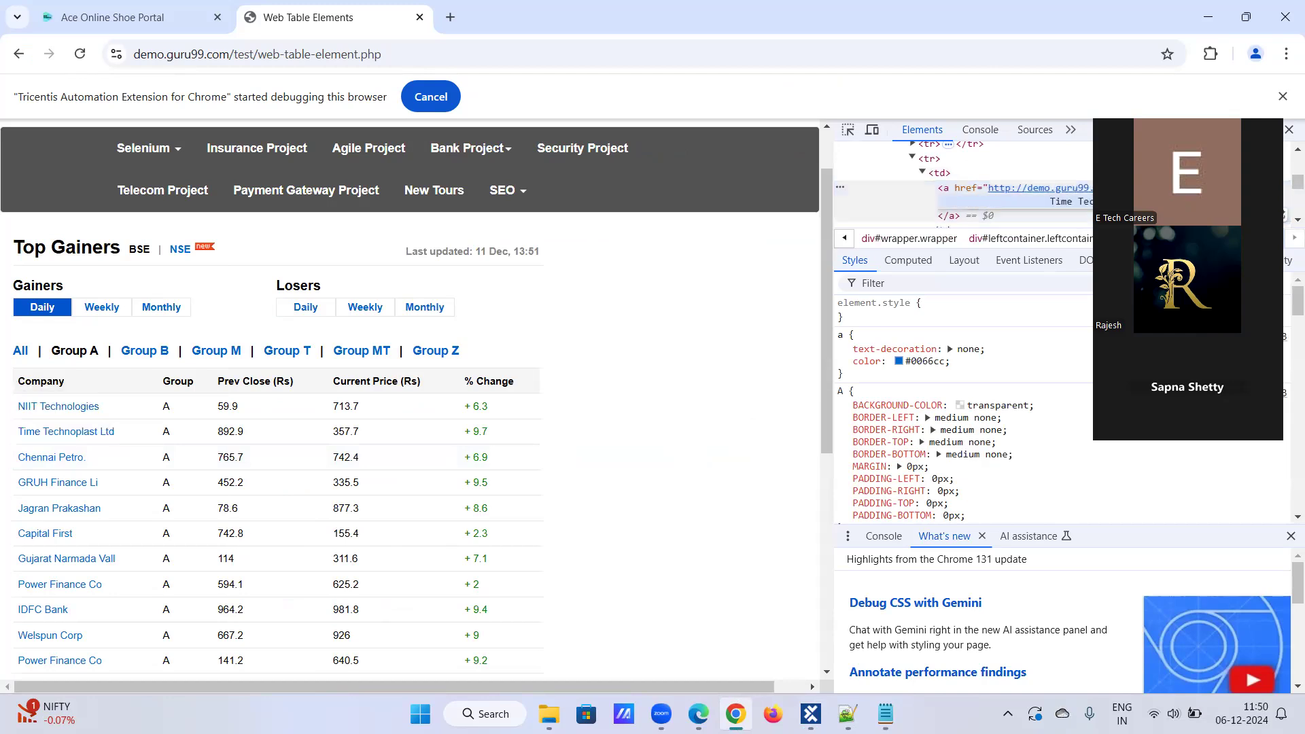
{"action": "right_click", "coordinate": [1064, 202]}
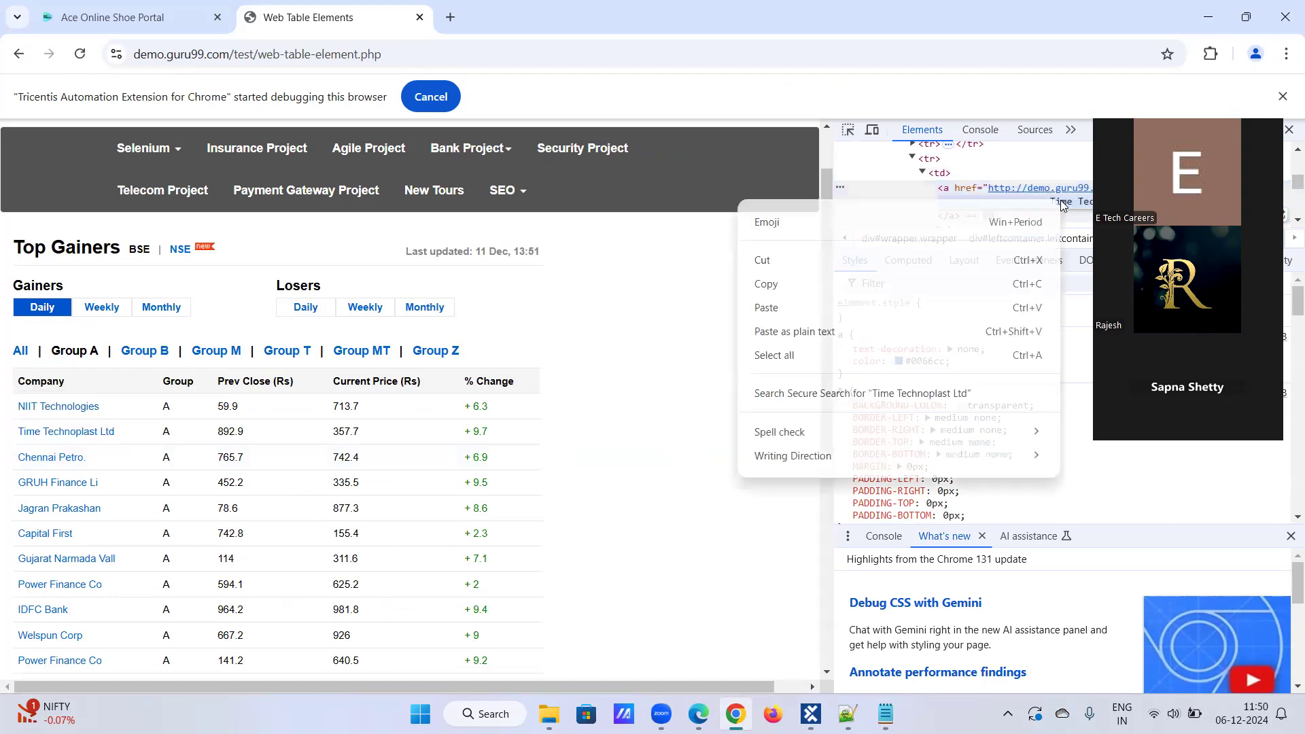
{"action": "left_click", "coordinate": [816, 282]}
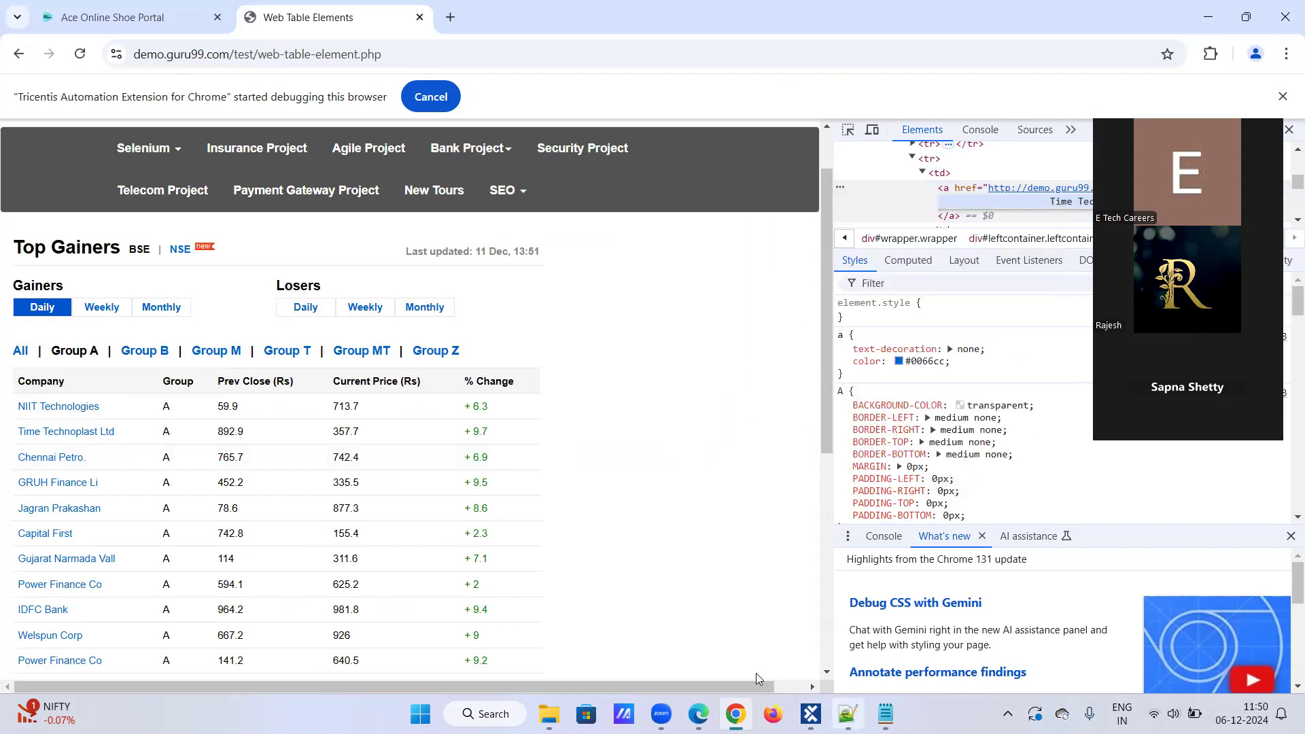
Step: Paste Time Technoplast Ltd below NIIT Technologies in the Notepad++ notes and copy the name without its leading spaces
{"action": "left_click", "coordinate": [846, 714]}
{"action": "left_click", "coordinate": [194, 292]}
{"action": "key", "text": "Return"}
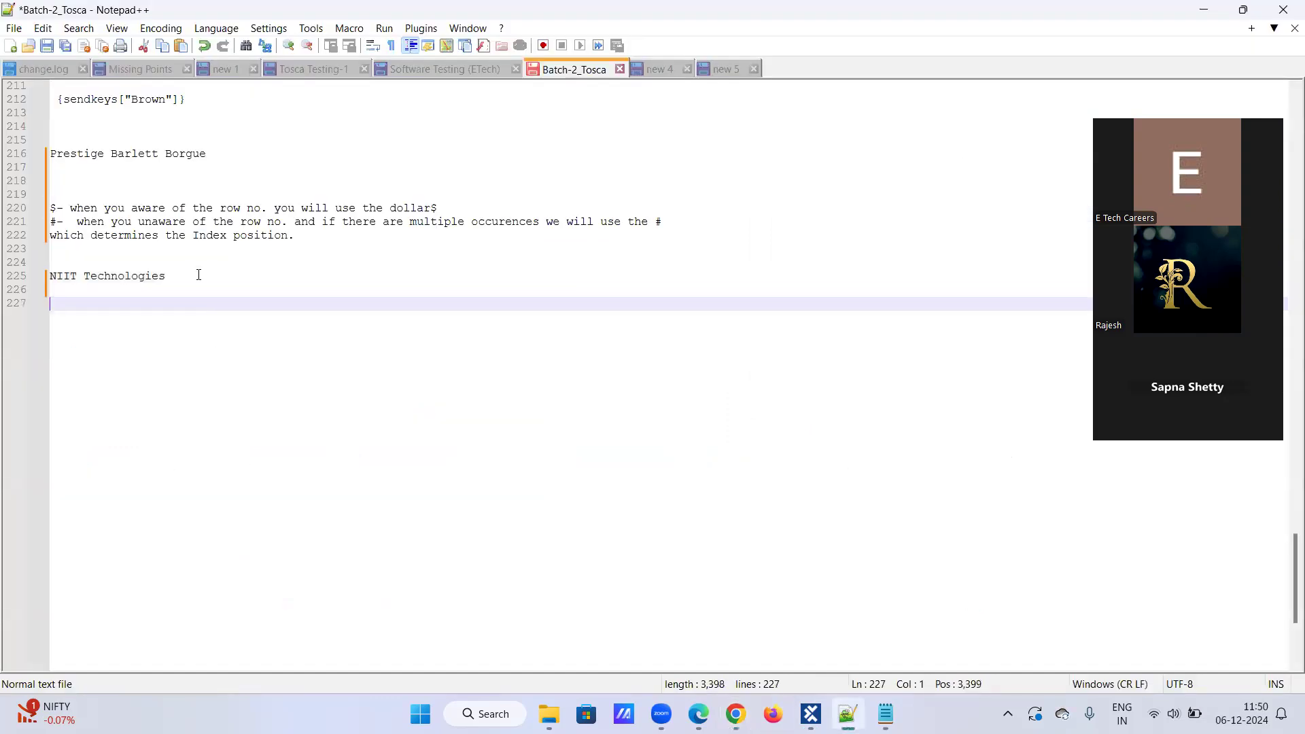
{"action": "type", "text": "Time Technoplast Ltd"}
{"action": "left_click", "coordinate": [223, 317]}
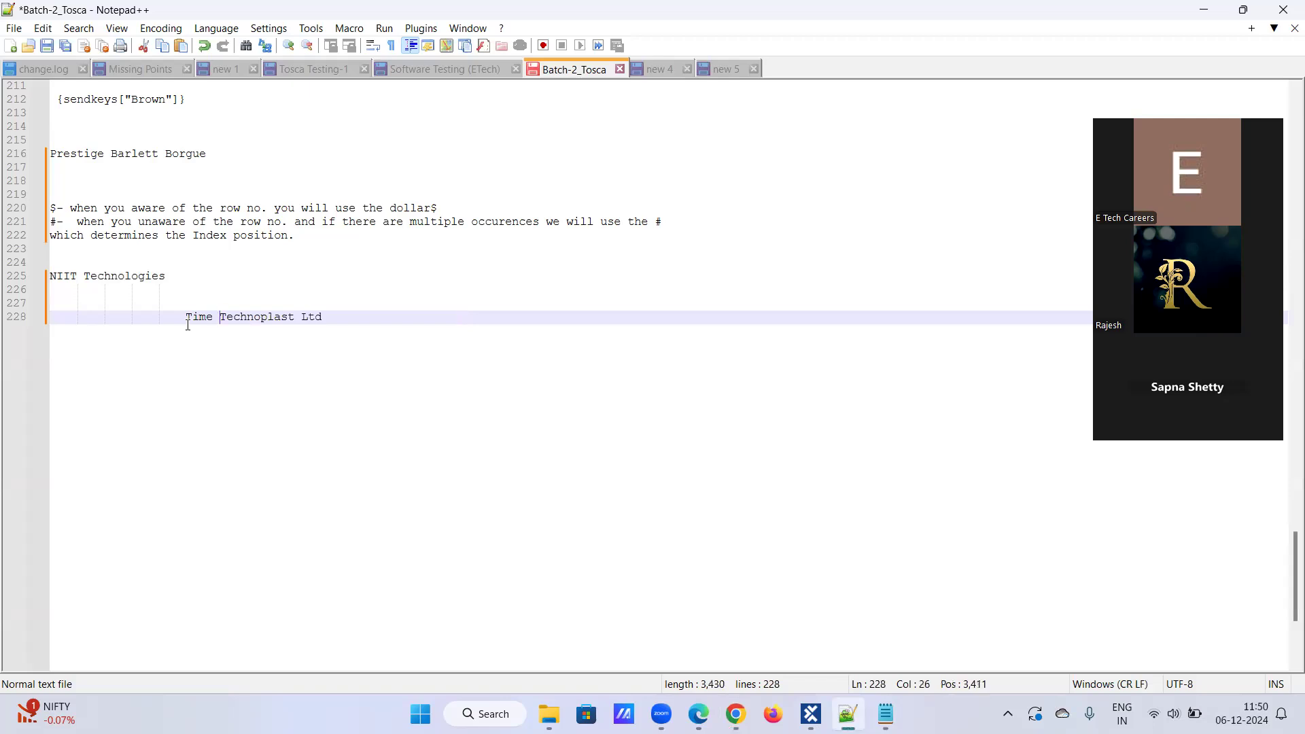
{"action": "left_click_drag", "start_coordinate": [185, 317], "coordinate": [364, 320]}
{"action": "key", "text": "ctrl+c"}
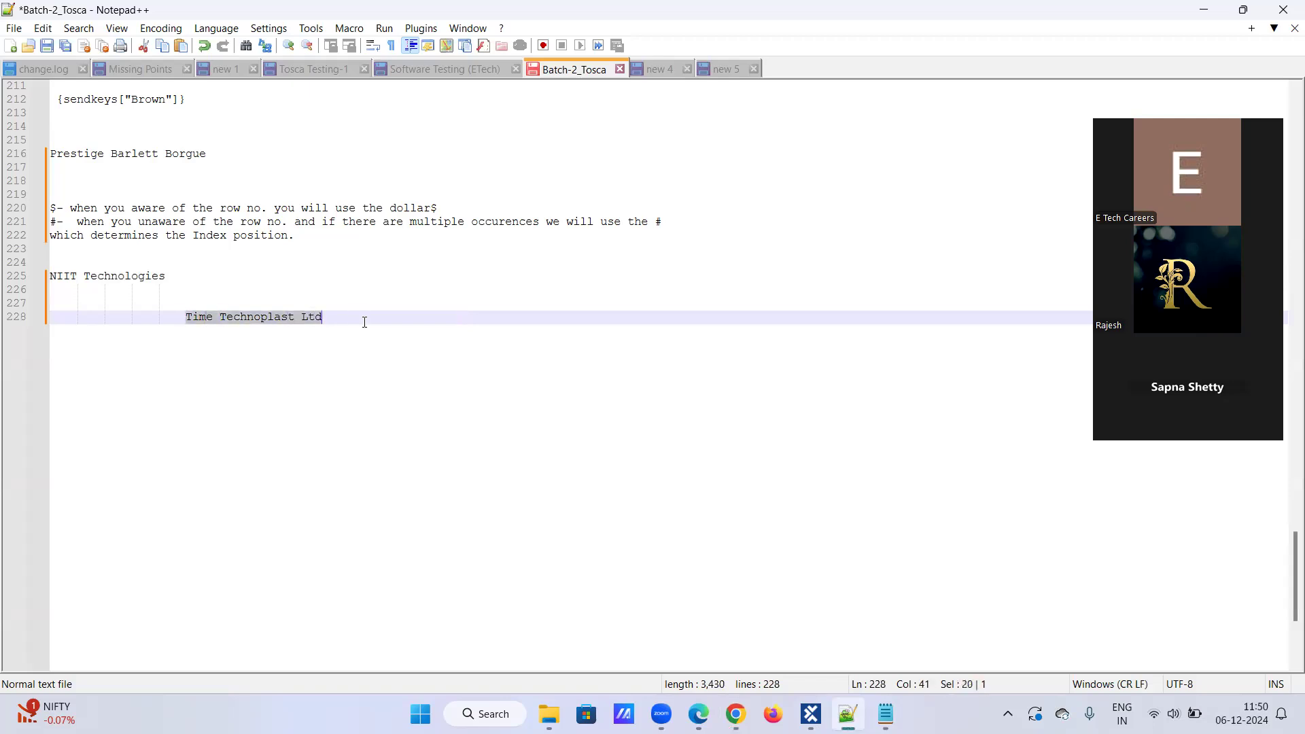
Step: In Tosca Commander, set row #2's Company cell to Time Technoplast Ltd with the action mode Constraint
{"action": "left_click", "coordinate": [811, 714]}
{"action": "key", "text": "ctrl+v"}
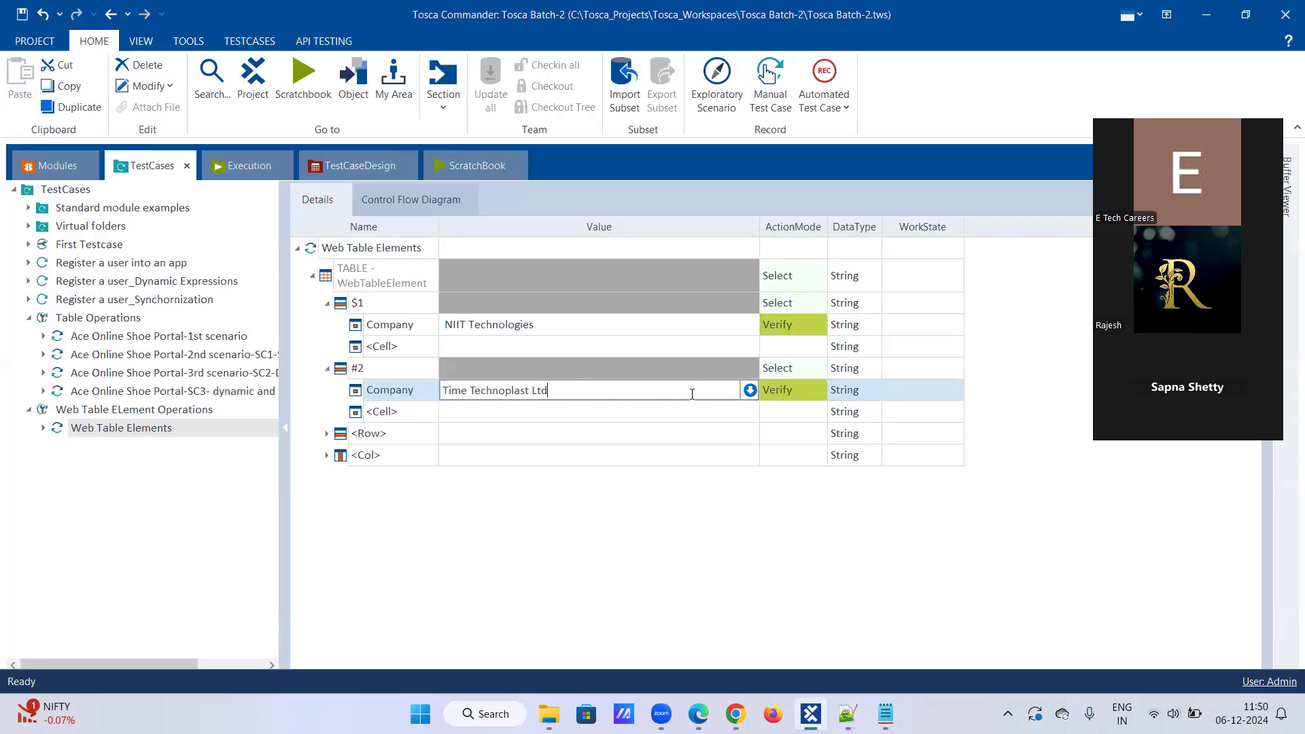
{"action": "left_click", "coordinate": [753, 402]}
{"action": "left_click", "coordinate": [810, 391]}
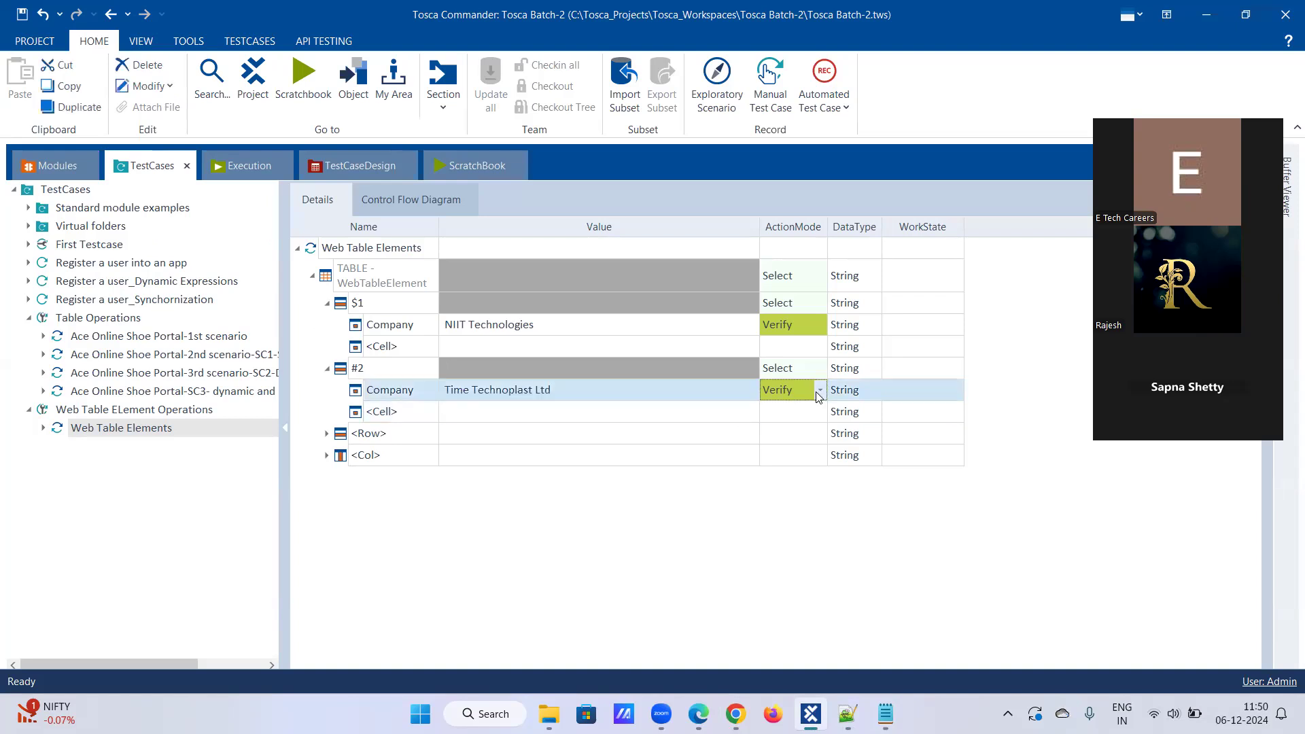
{"action": "left_click", "coordinate": [820, 390]}
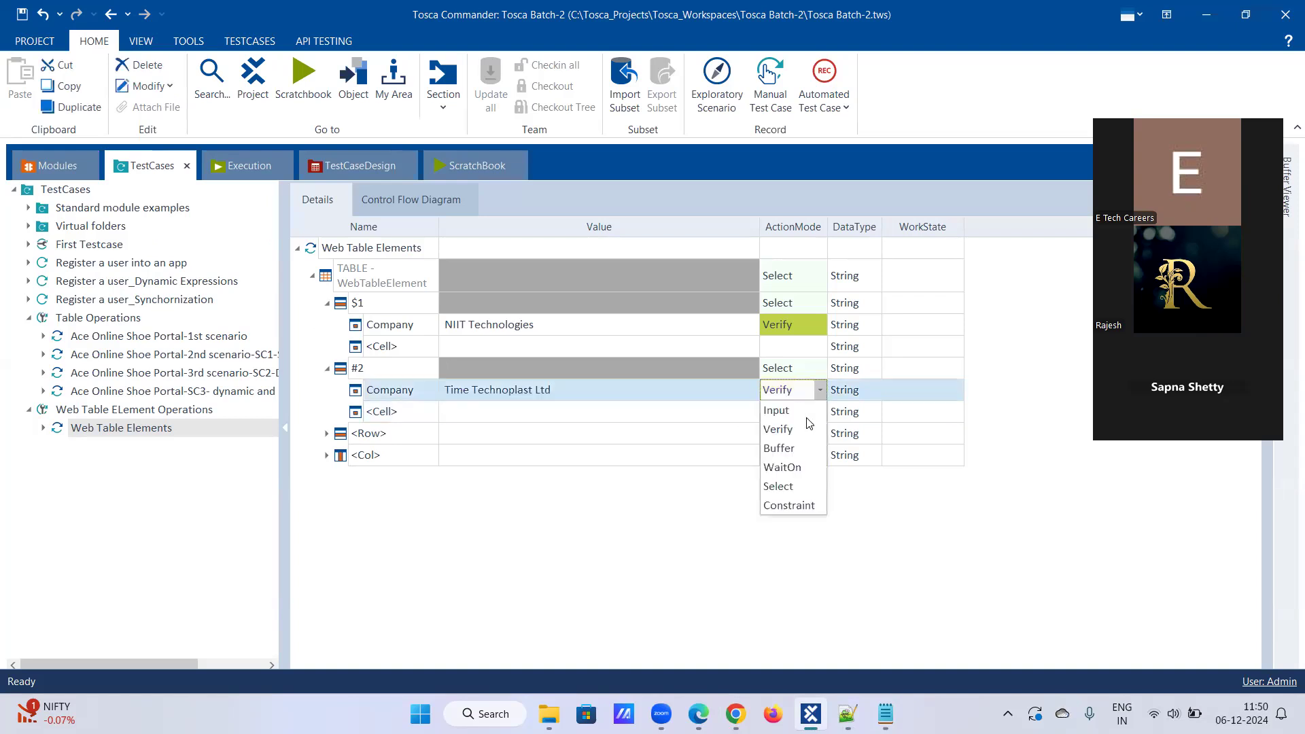
{"action": "left_click", "coordinate": [787, 506]}
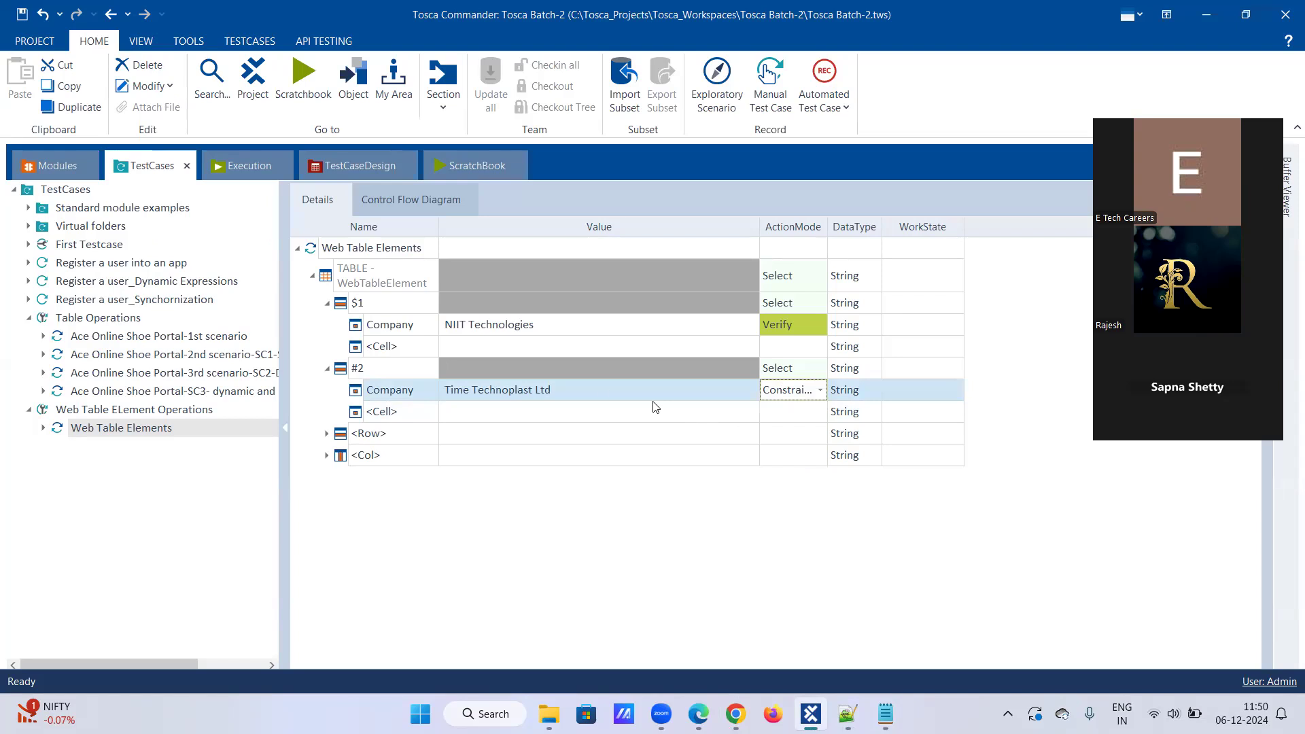
Step: Add a Prev Close (Rs) cell under row #2 with the value Prevclose val1 and the action mode Buffer
{"action": "left_click", "coordinate": [402, 412]}
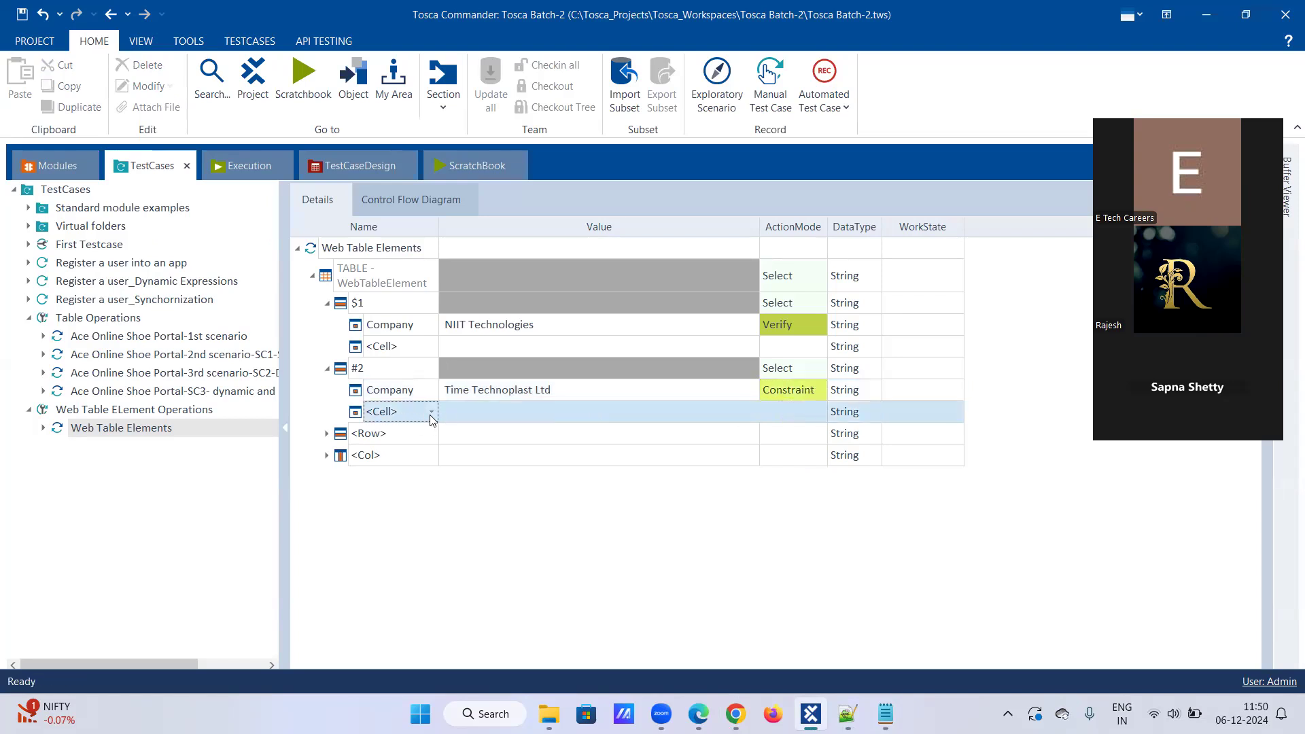
{"action": "left_click", "coordinate": [430, 413]}
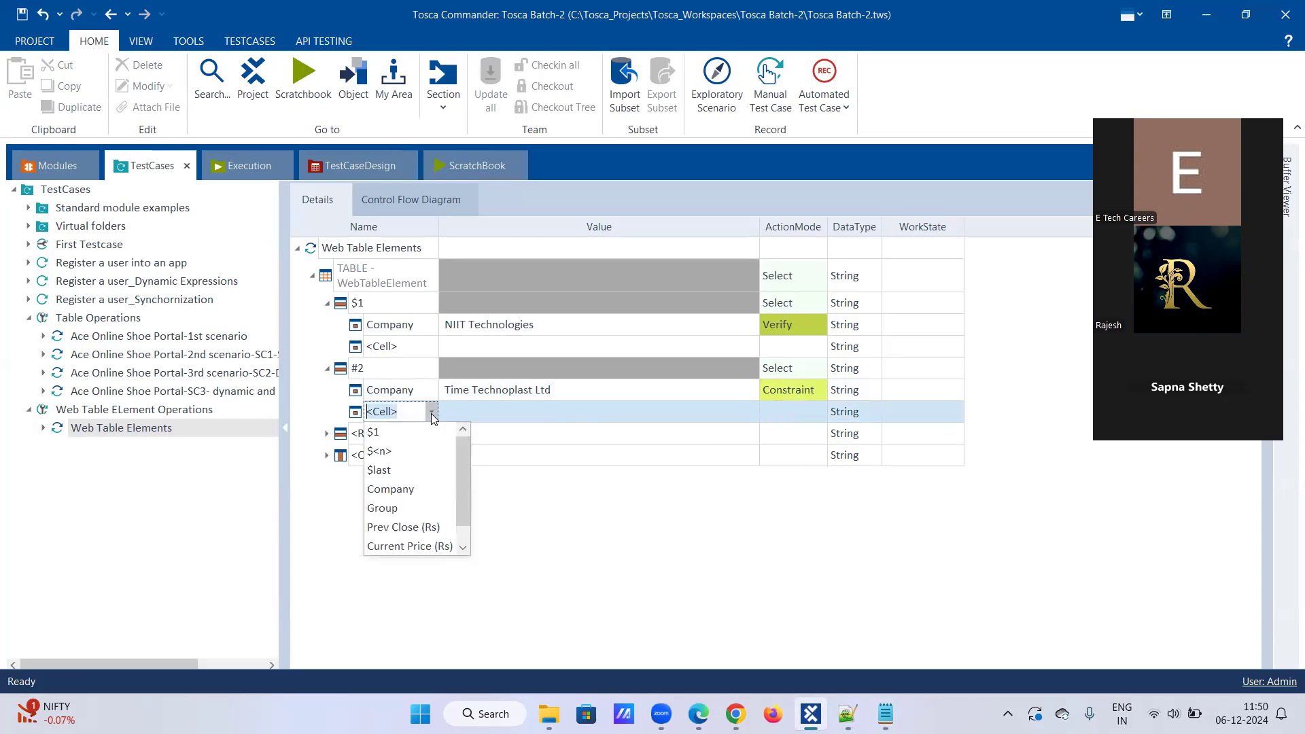
{"action": "left_click", "coordinate": [413, 527]}
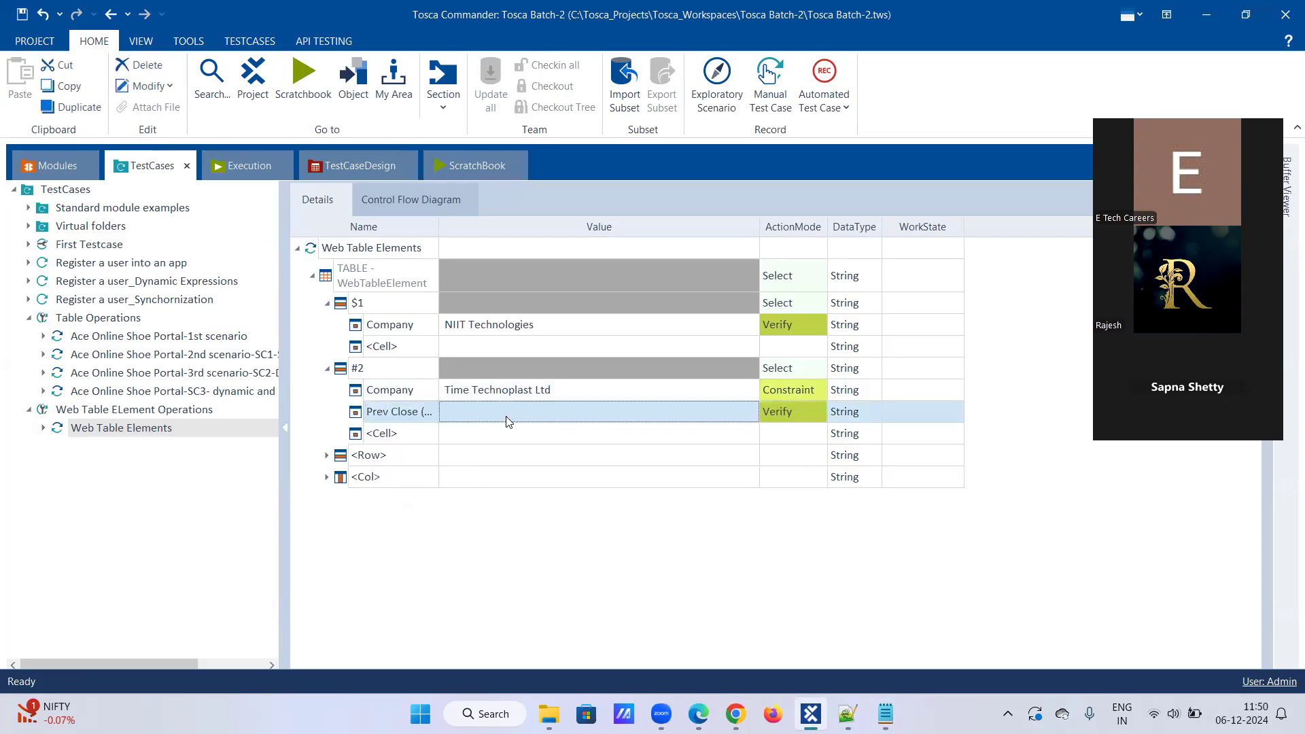
{"action": "left_click", "coordinate": [507, 415]}
{"action": "type", "text": "Prevclose val1"}
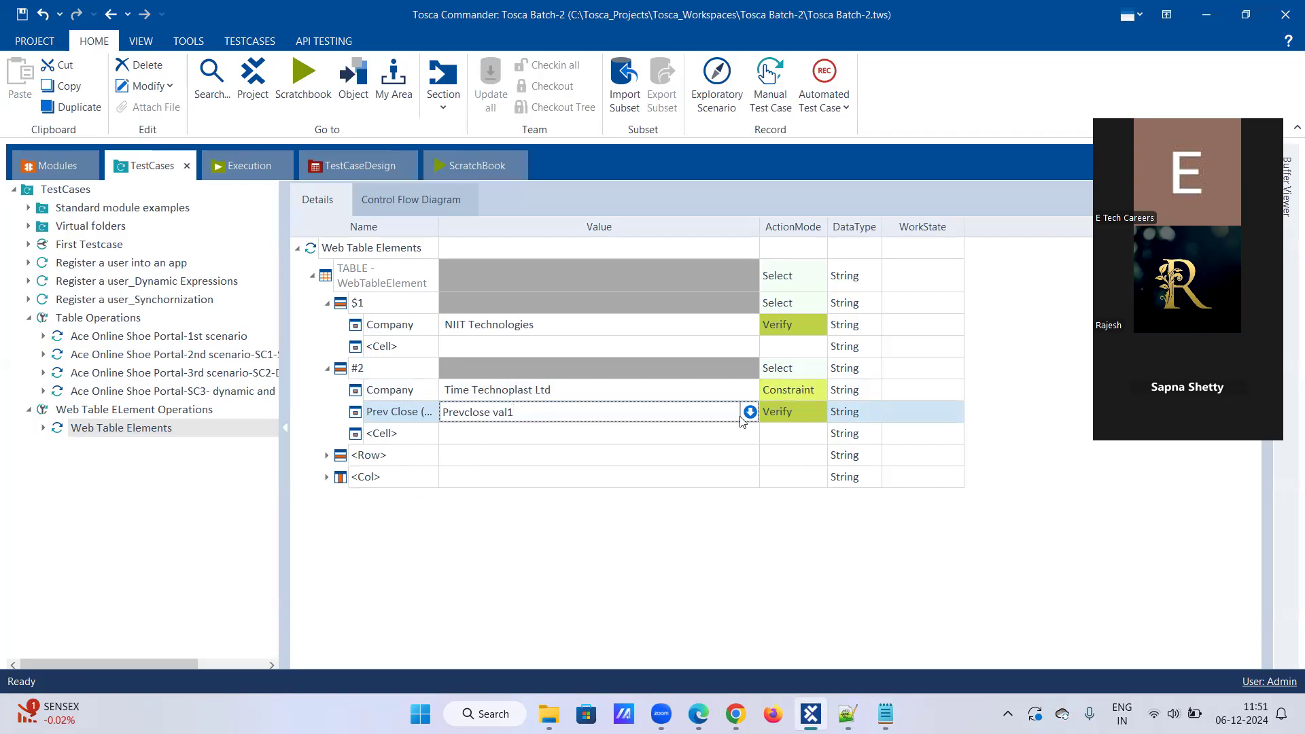
{"action": "left_click", "coordinate": [789, 408]}
{"action": "left_click", "coordinate": [819, 411]}
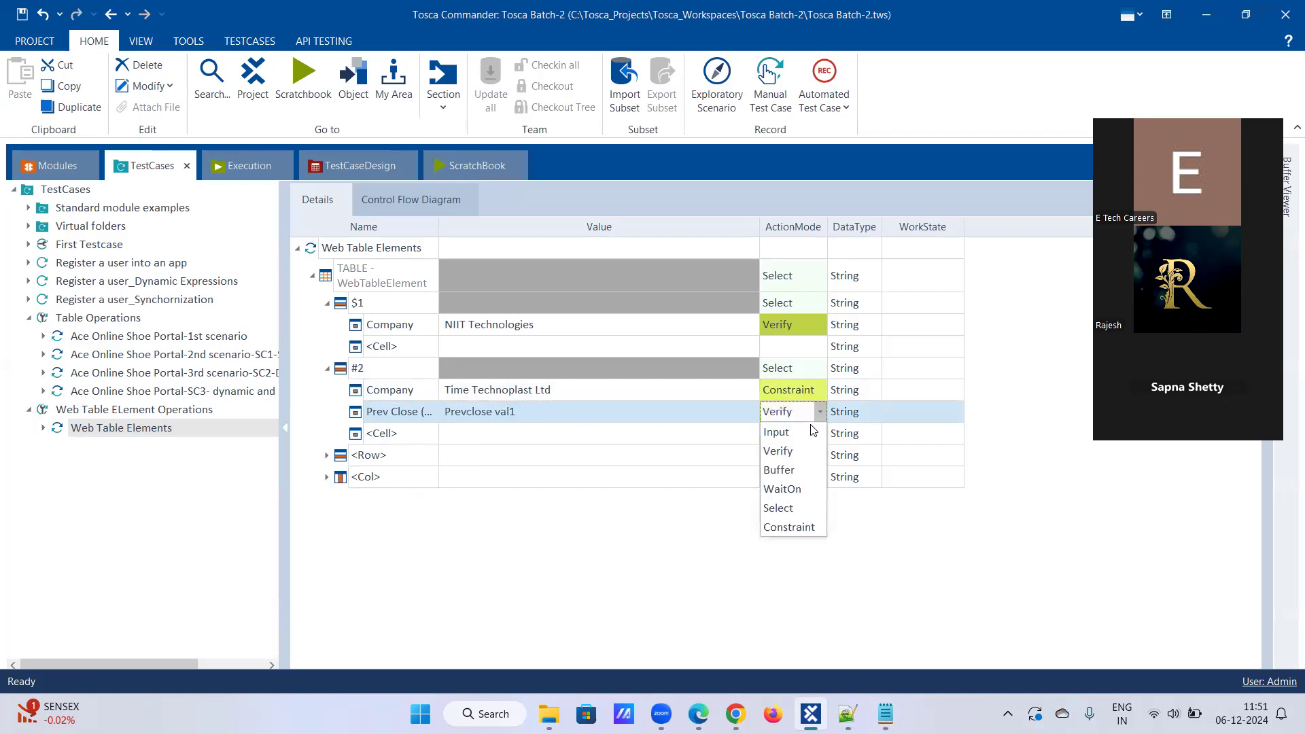
{"action": "left_click", "coordinate": [800, 469]}
{"action": "left_click", "coordinate": [598, 433]}
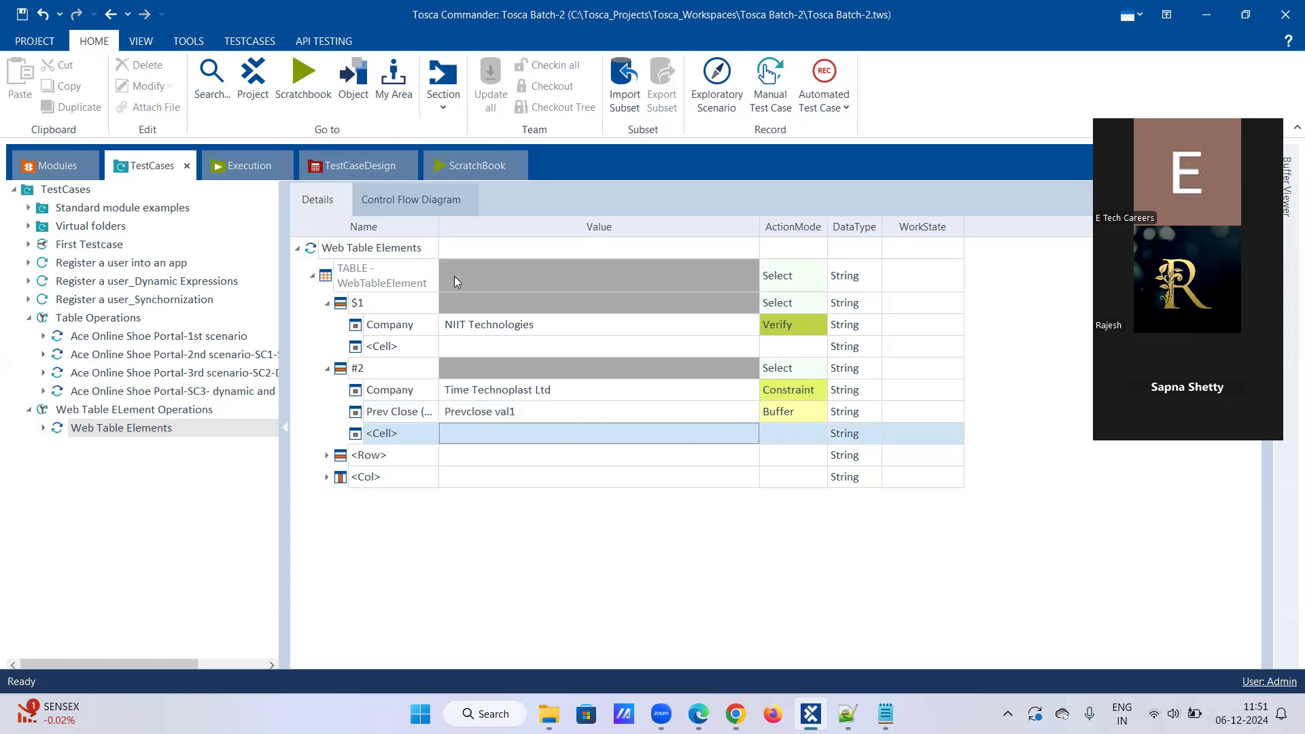
Step: Run the Web Table Elements test step in ScratchBook and close the developer tools beside the web table page
{"action": "right_click", "coordinate": [154, 428]}
{"action": "left_click", "coordinate": [192, 507]}
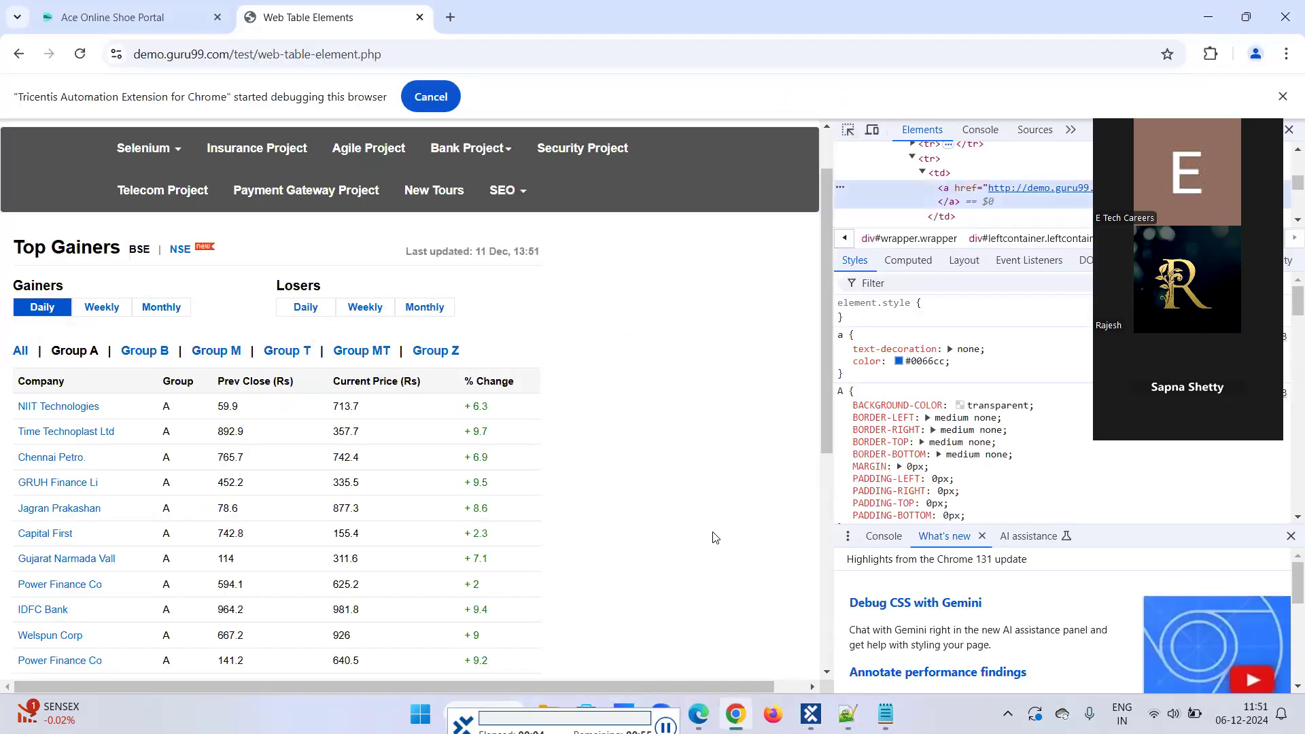
{"action": "left_click", "coordinate": [1289, 130]}
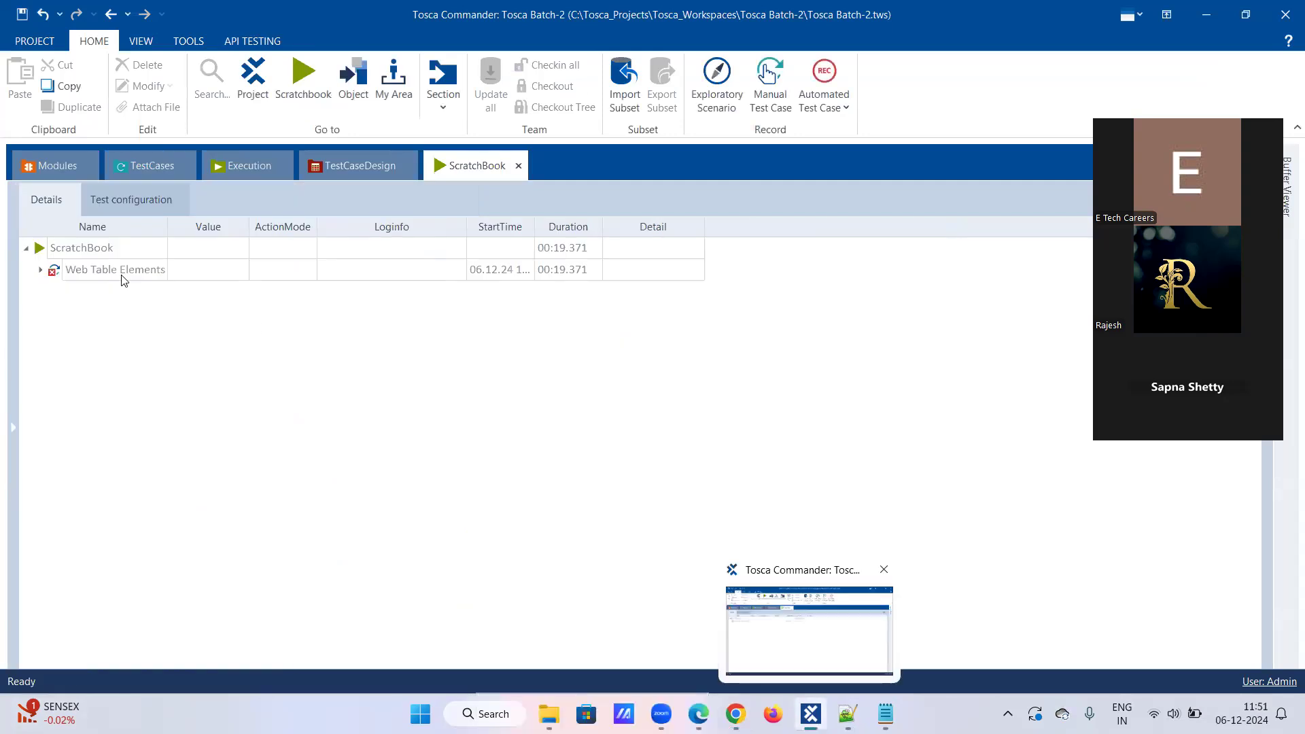
Step: Expand the Web Table Elements run results fully and read the complete log message for row #2
{"action": "right_click", "coordinate": [124, 269]}
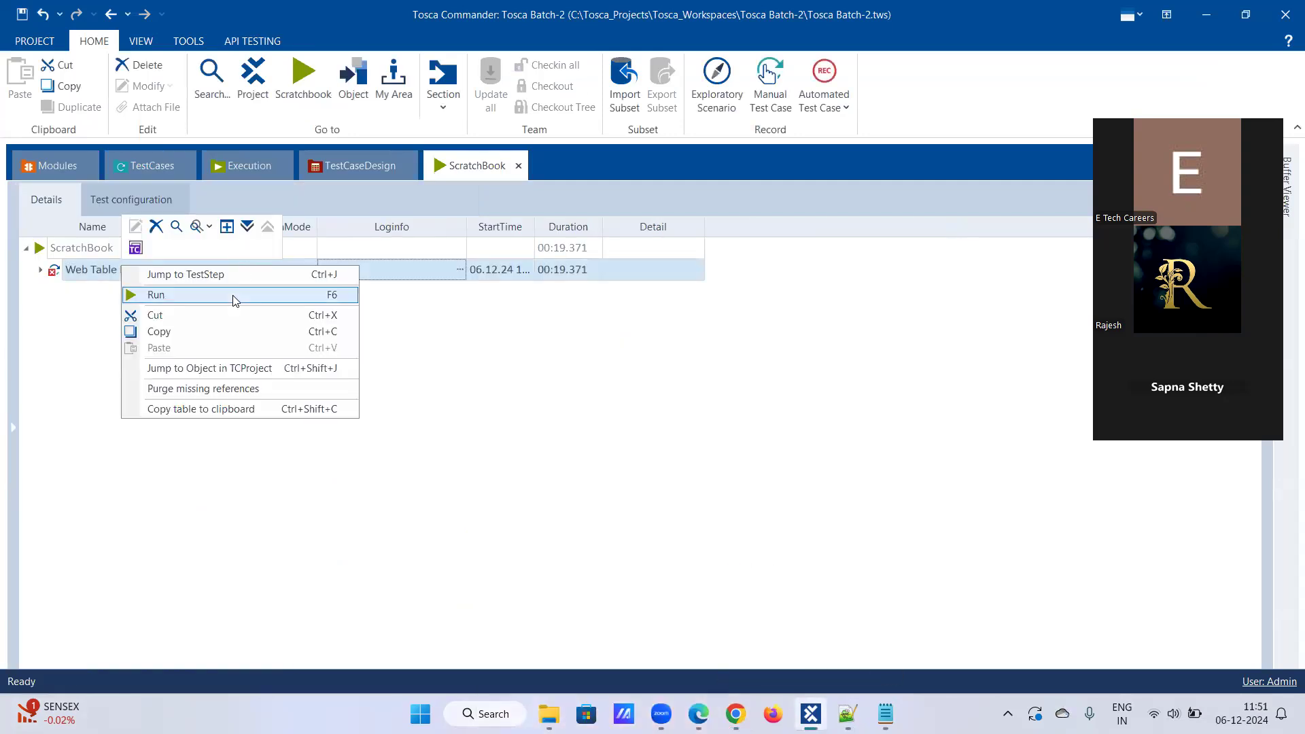
{"action": "left_click", "coordinate": [247, 226]}
{"action": "left_click", "coordinate": [412, 359]}
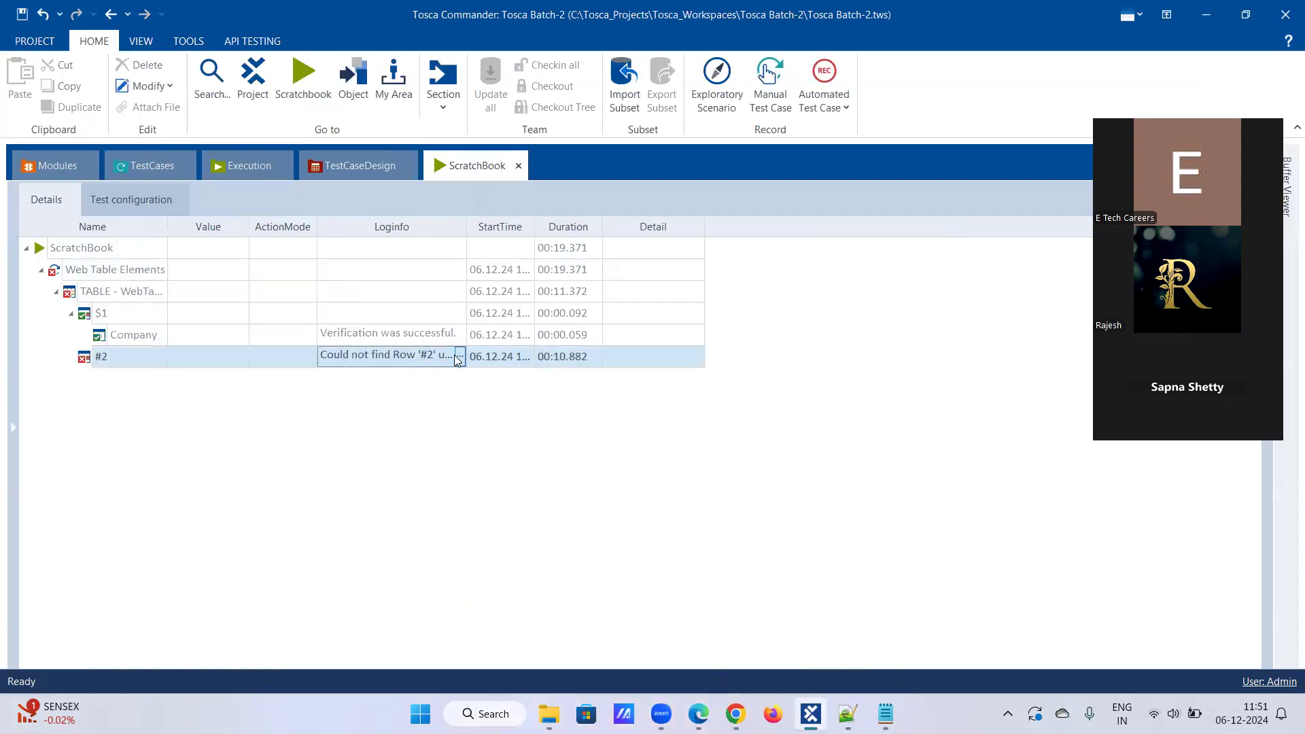
{"action": "left_click", "coordinate": [460, 358]}
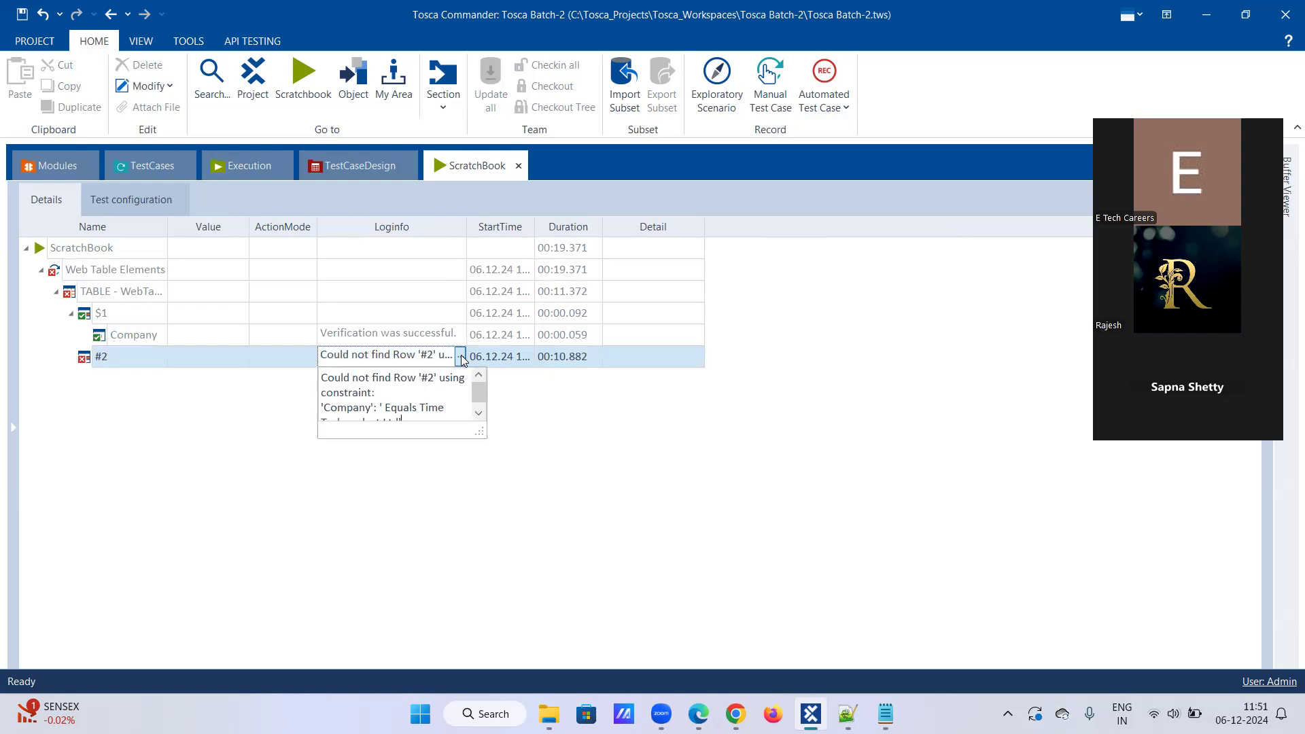
{"action": "left_click", "coordinate": [462, 360]}
{"action": "scroll", "coordinate": [447, 396], "scroll_direction": "down", "scroll_amount": 1}
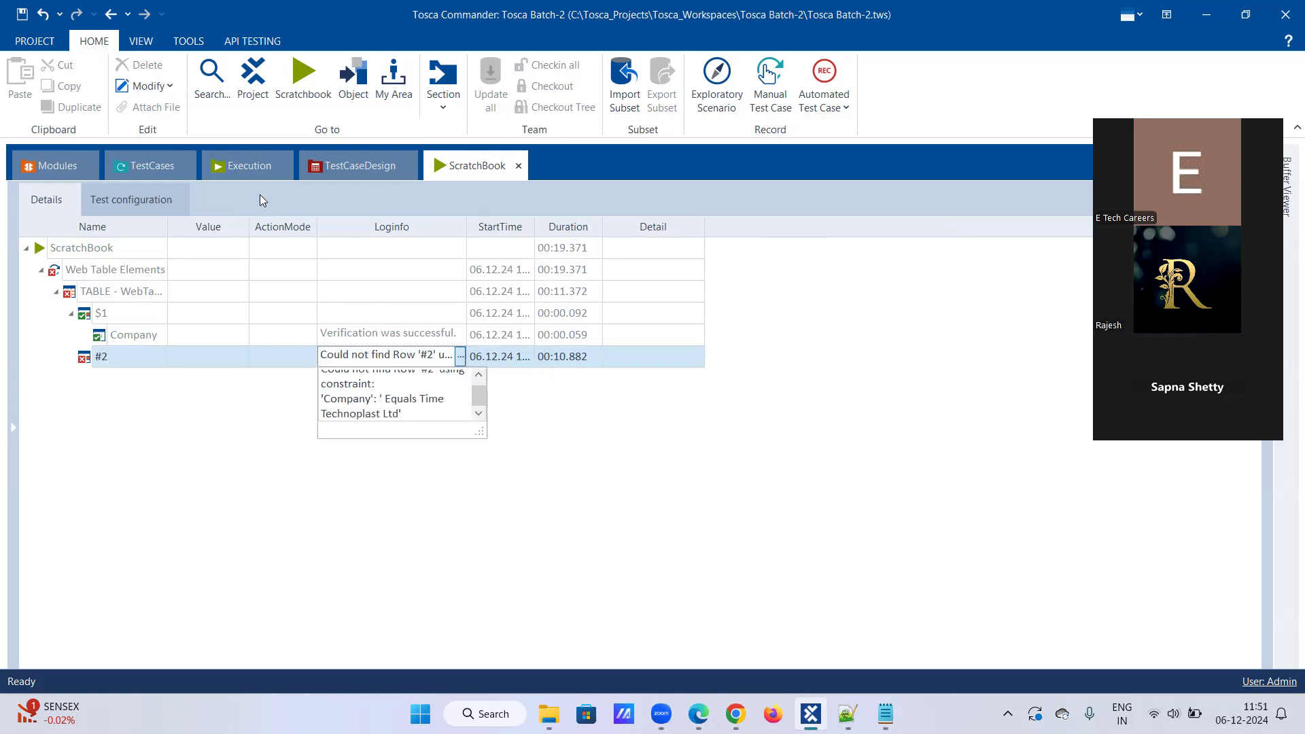
Step: Return to the test case and check row #2's Company and Prev Close (Rs) cells against the web table in Chrome
{"action": "left_click", "coordinate": [145, 169]}
{"action": "left_click", "coordinate": [146, 169]}
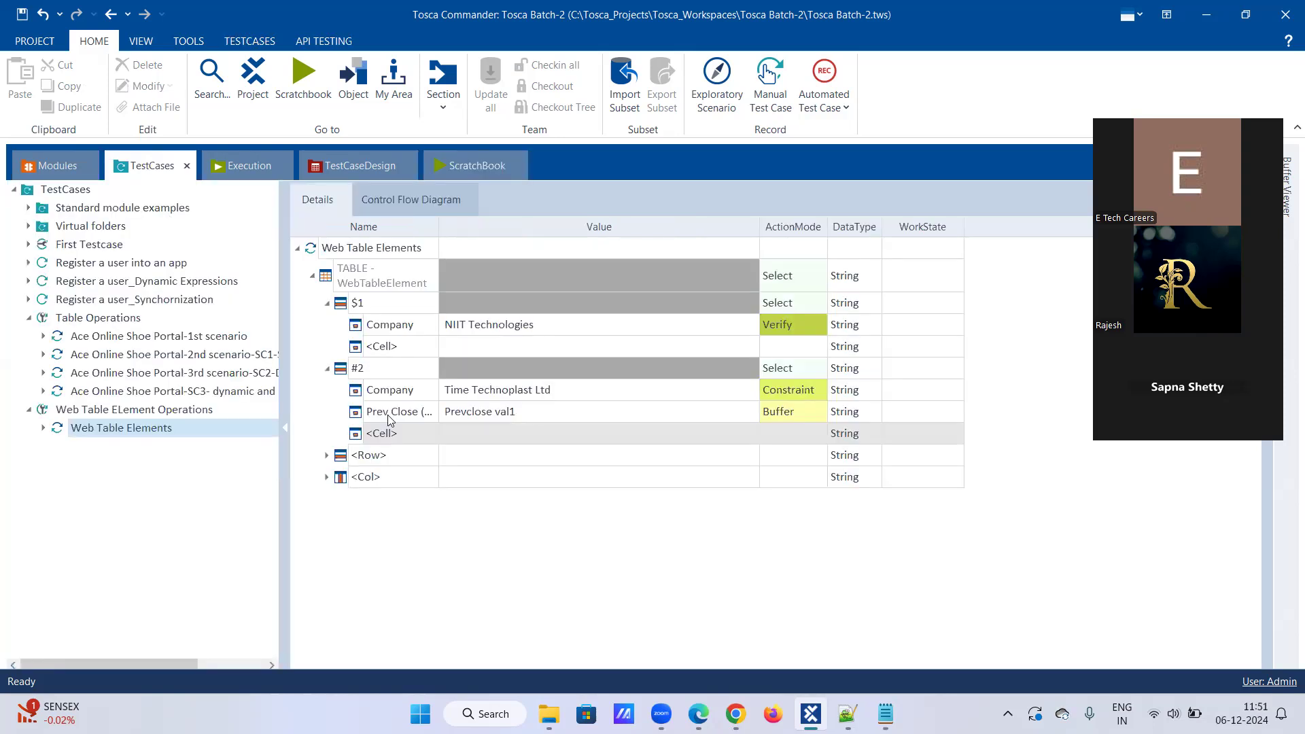
{"action": "left_click", "coordinate": [433, 411]}
{"action": "left_click", "coordinate": [434, 411]}
{"action": "left_click", "coordinate": [434, 412]}
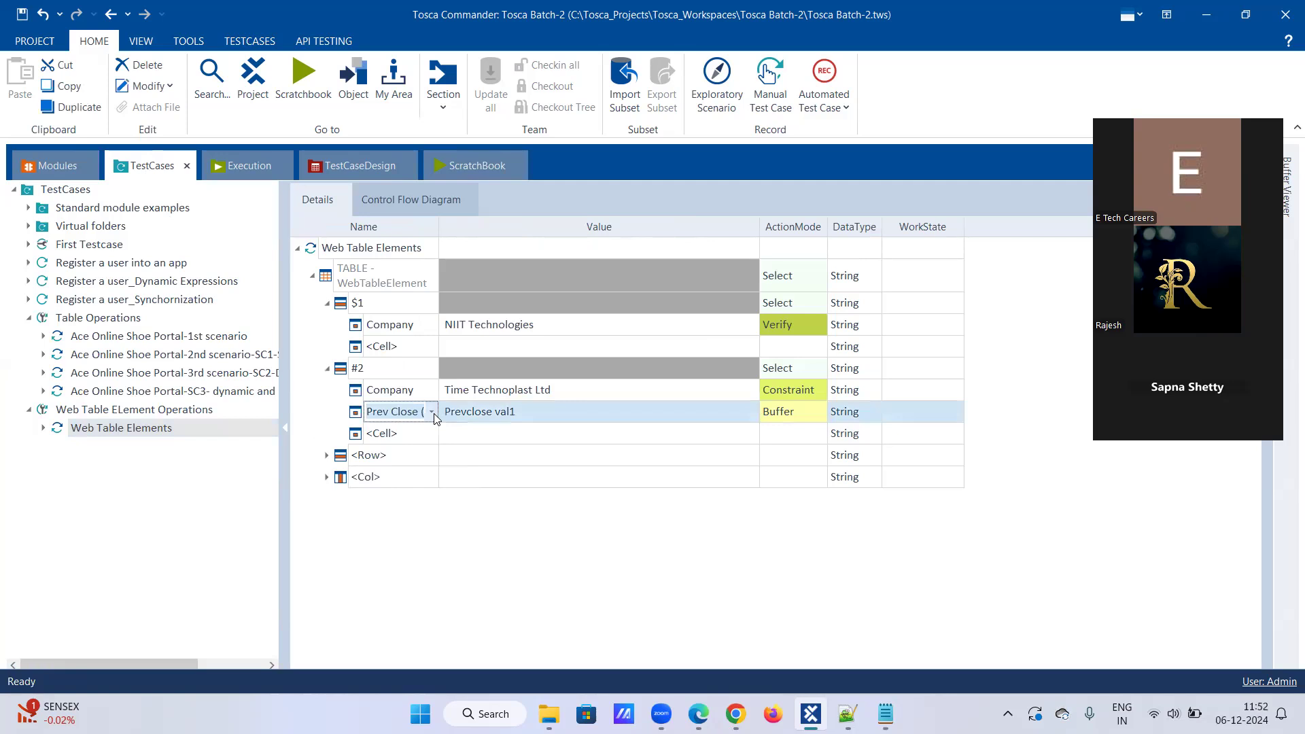
{"action": "left_click", "coordinate": [735, 714]}
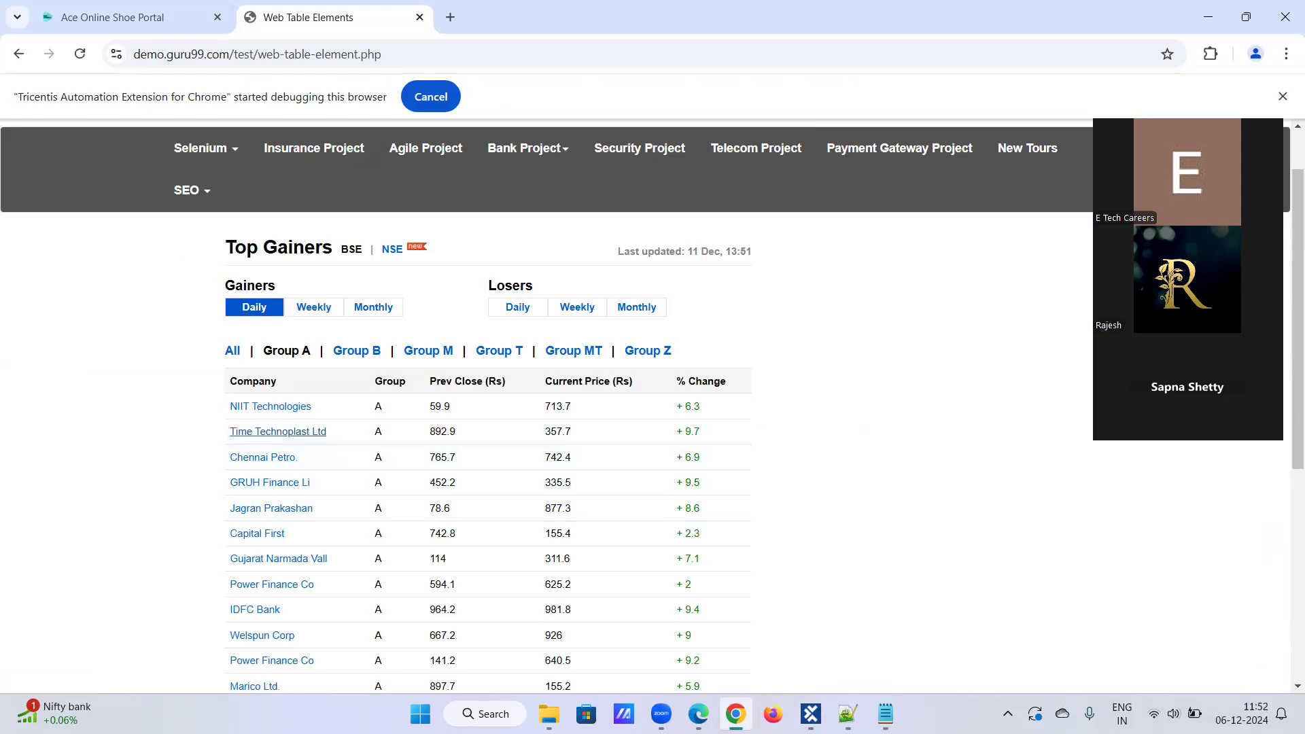
{"action": "key", "text": "alt+Tab"}
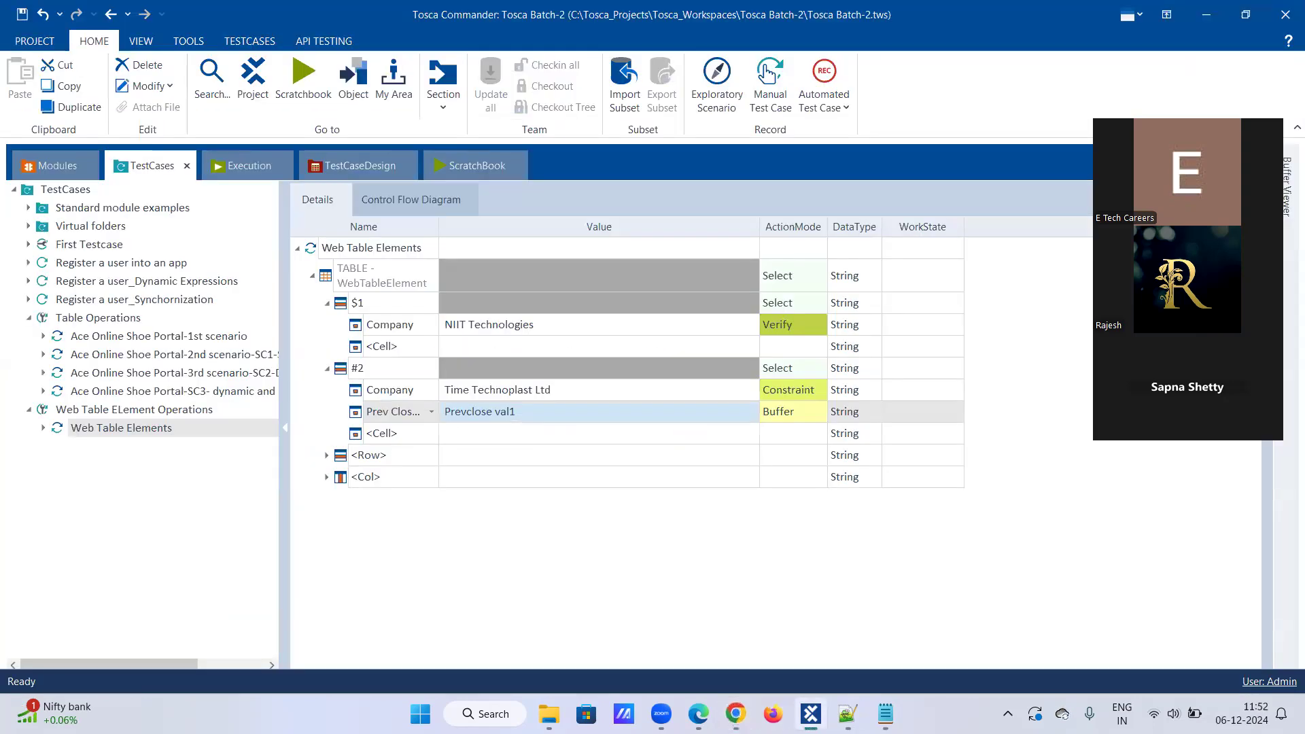
{"action": "left_click", "coordinate": [431, 390]}
{"action": "left_click", "coordinate": [431, 390]}
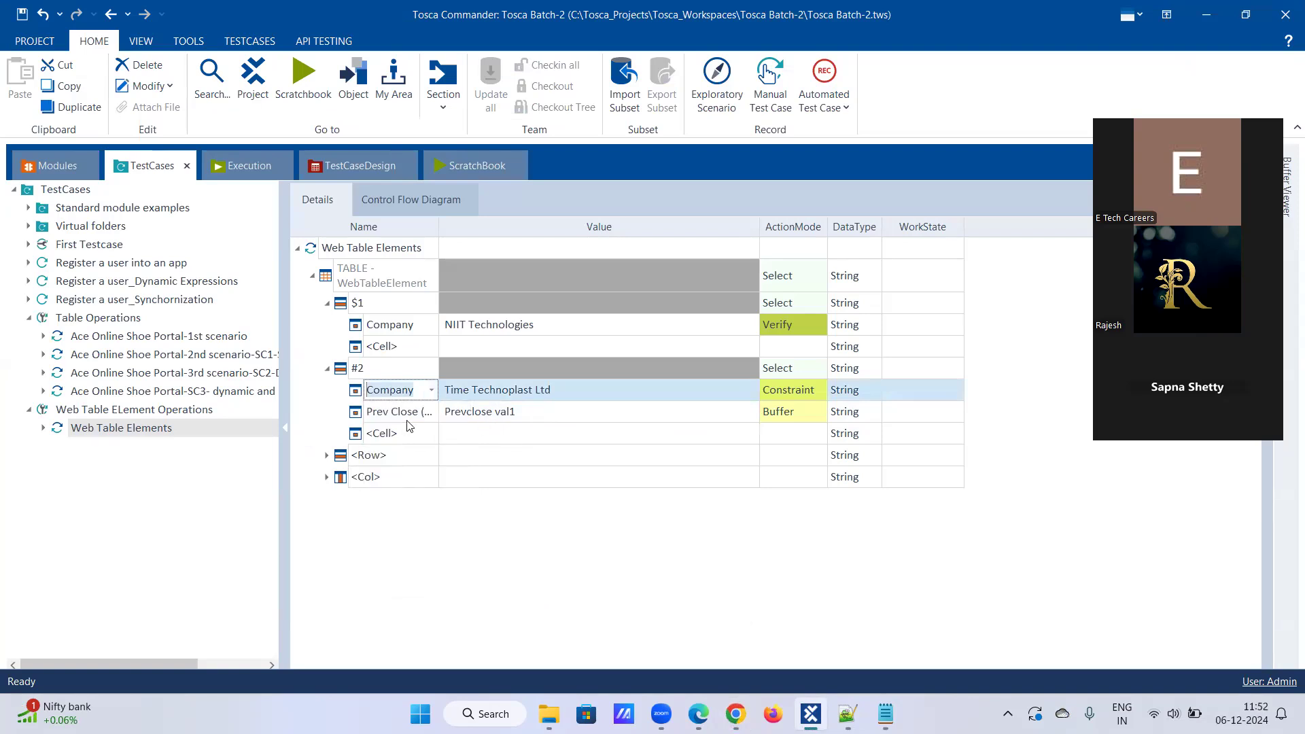
{"action": "left_click", "coordinate": [430, 411]}
{"action": "left_click", "coordinate": [431, 411]}
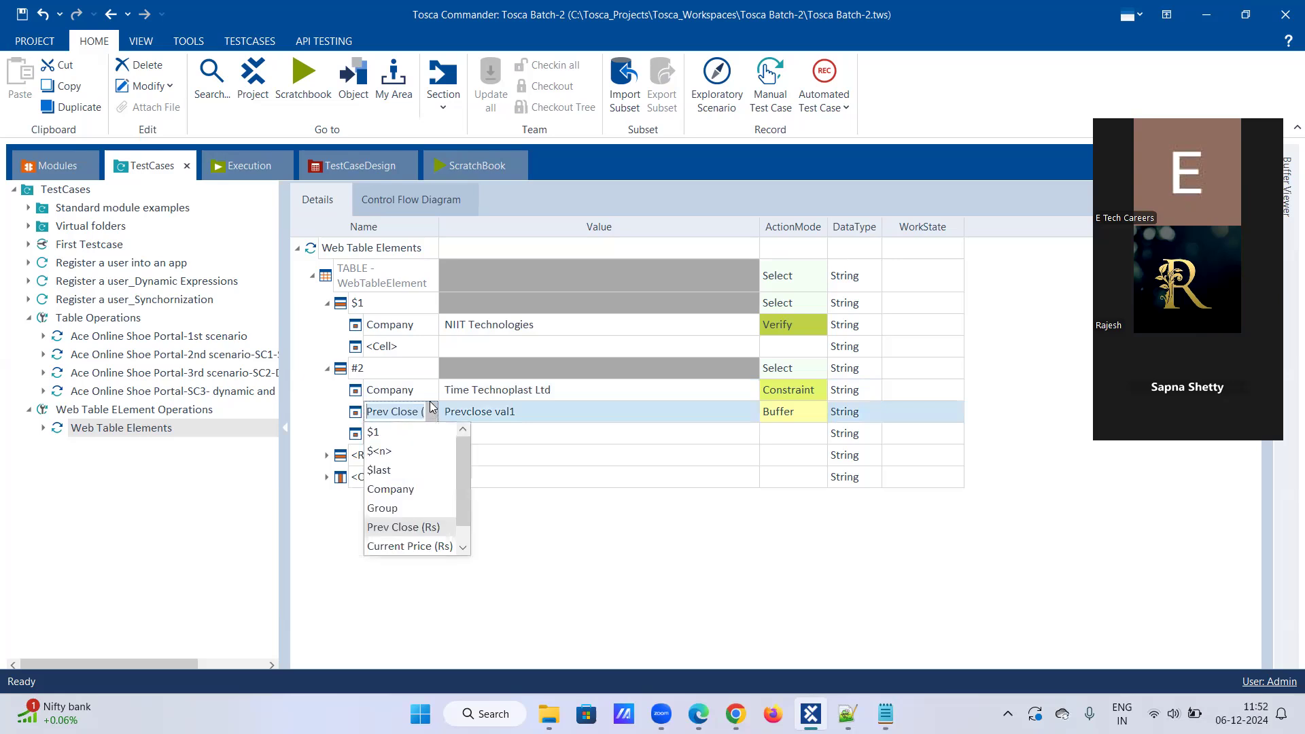
{"action": "left_click", "coordinate": [411, 369]}
{"action": "left_click", "coordinate": [410, 369]}
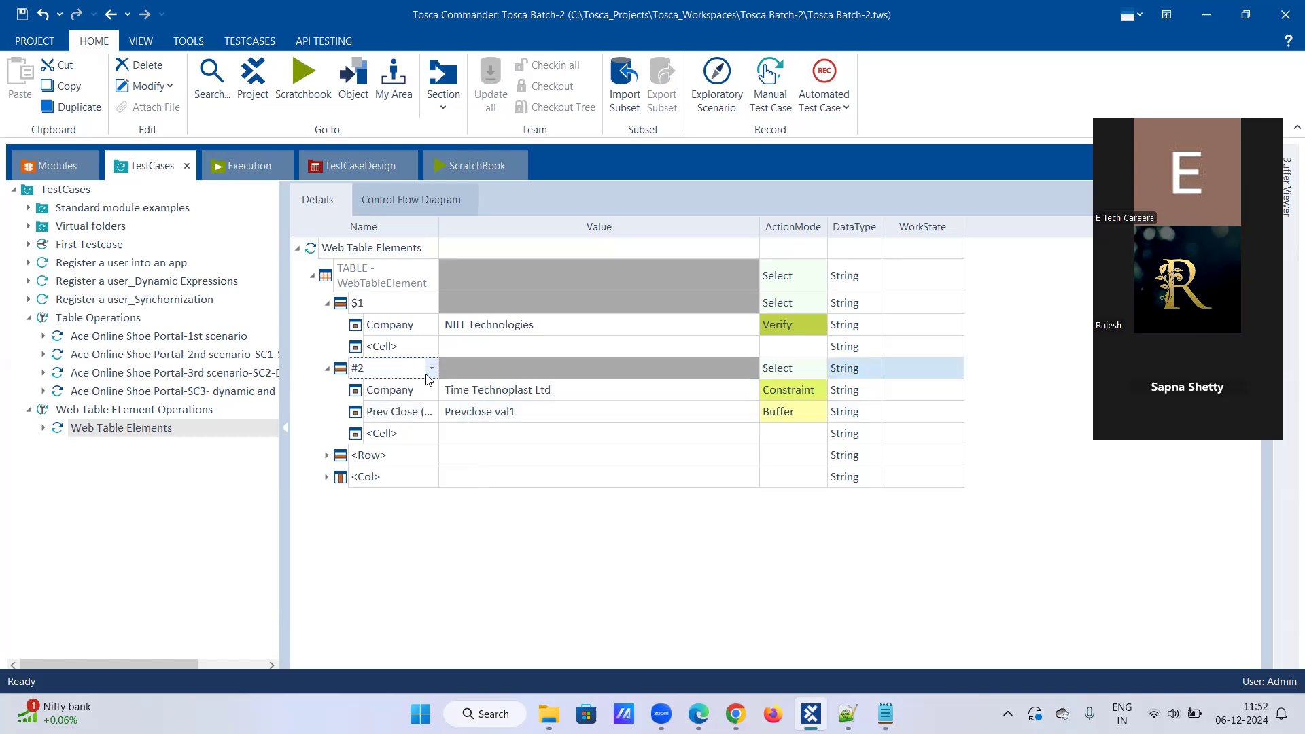
{"action": "left_click", "coordinate": [442, 412]}
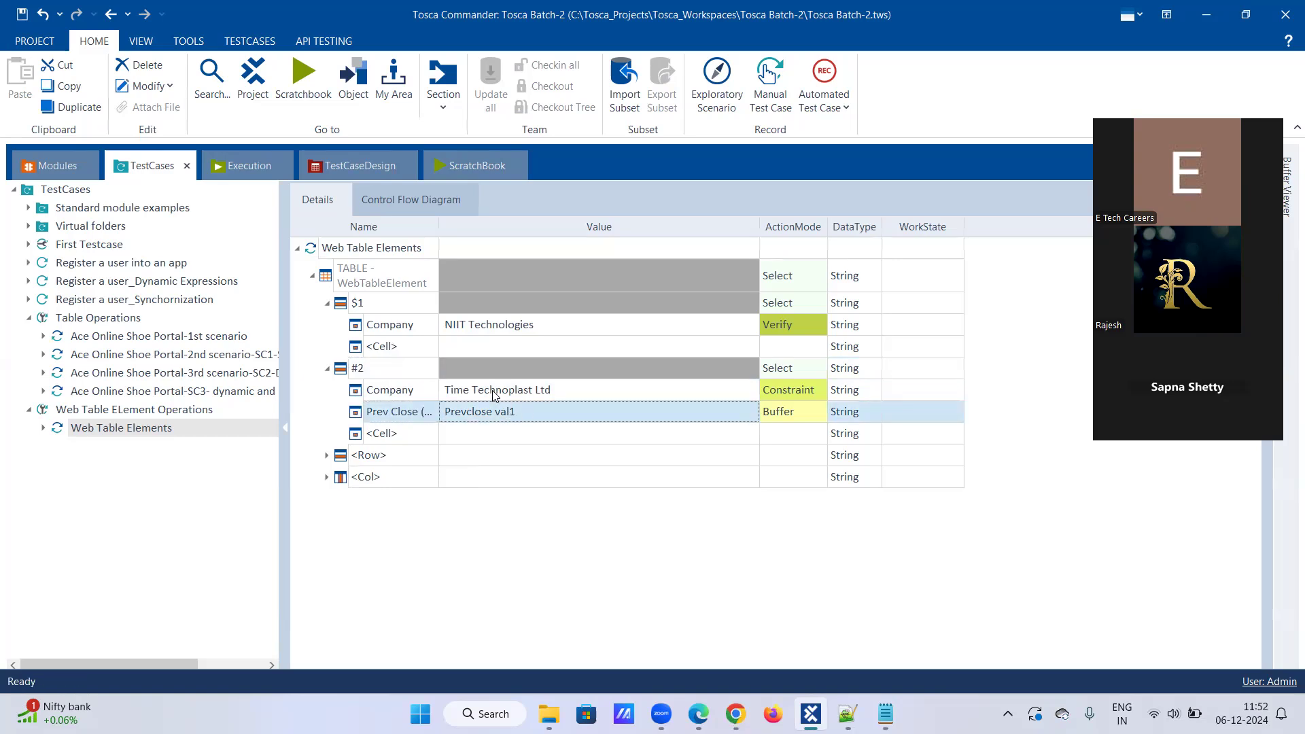
{"action": "left_click", "coordinate": [461, 399]}
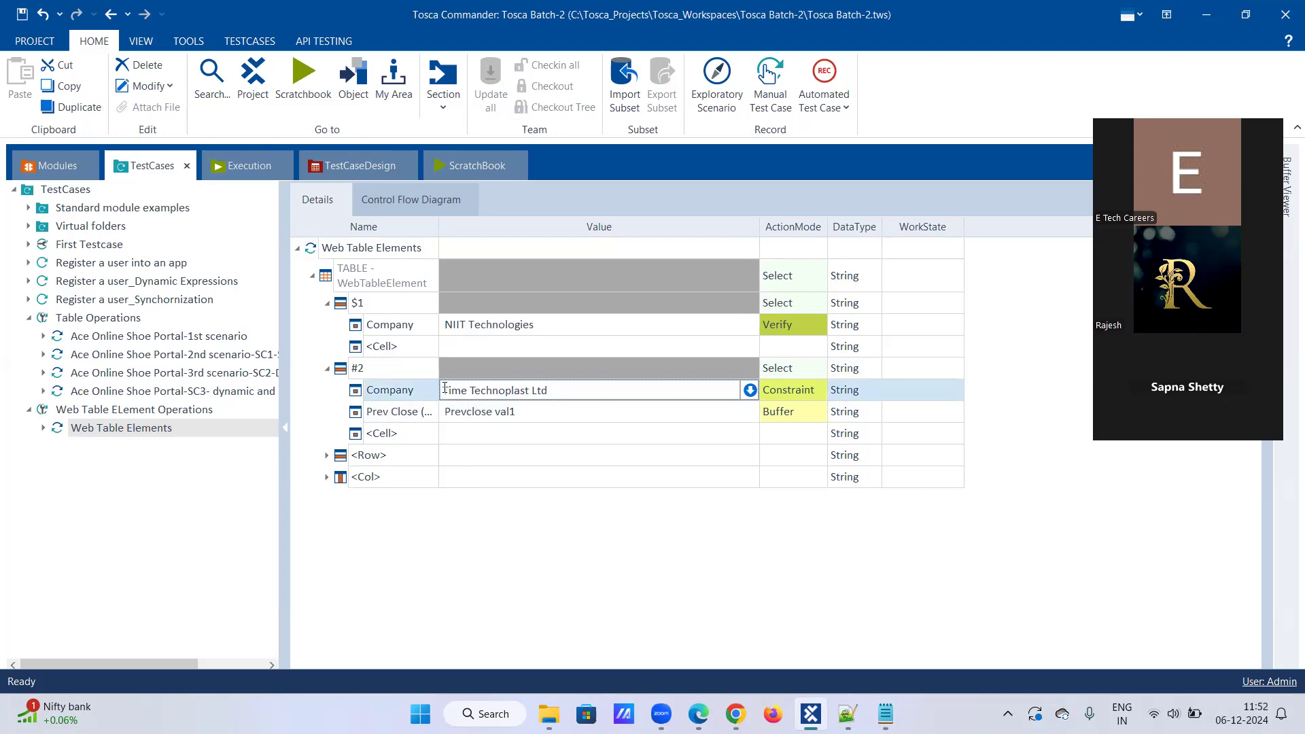
Step: Change the row selector above the Time Technoplast Ltd cell from #2 to $2
{"action": "left_click", "coordinate": [412, 373]}
{"action": "left_click", "coordinate": [393, 371]}
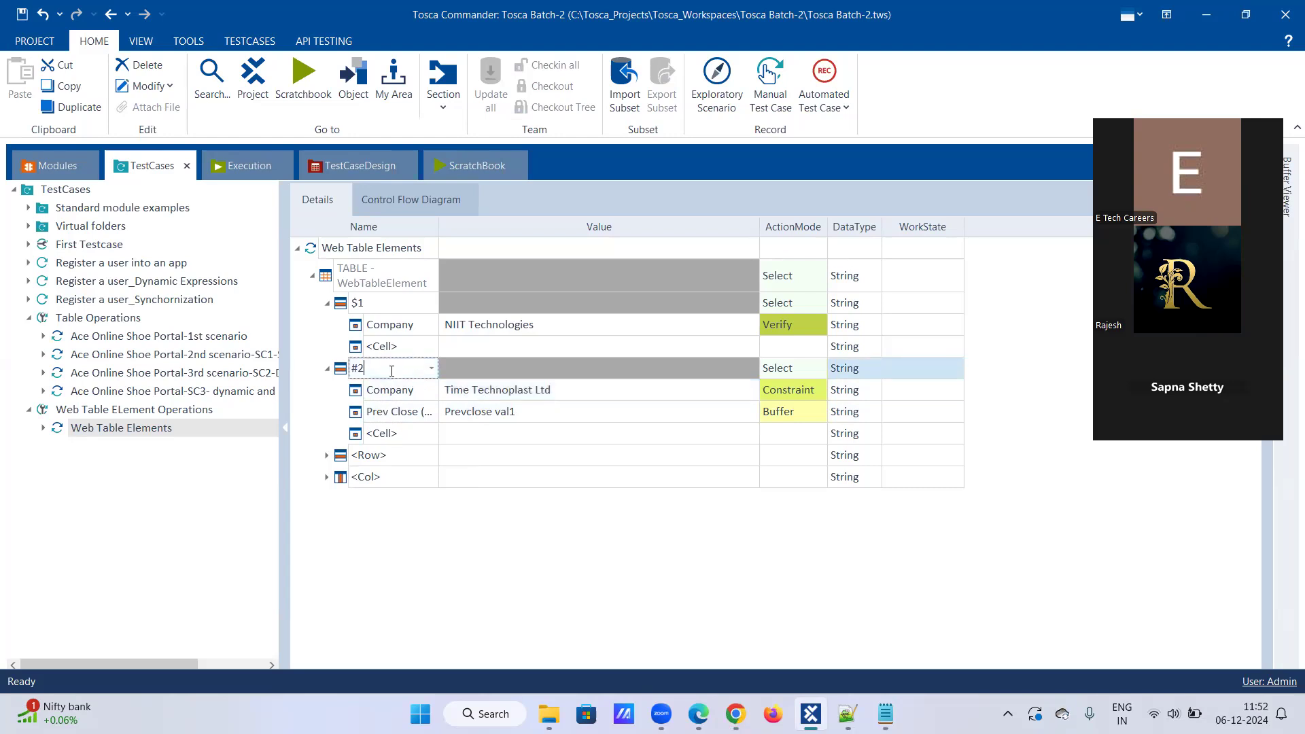
{"action": "type", "text": "$1"}
{"action": "key", "text": "BackSpace"}
{"action": "type", "text": "2"}
{"action": "left_click", "coordinate": [370, 390]}
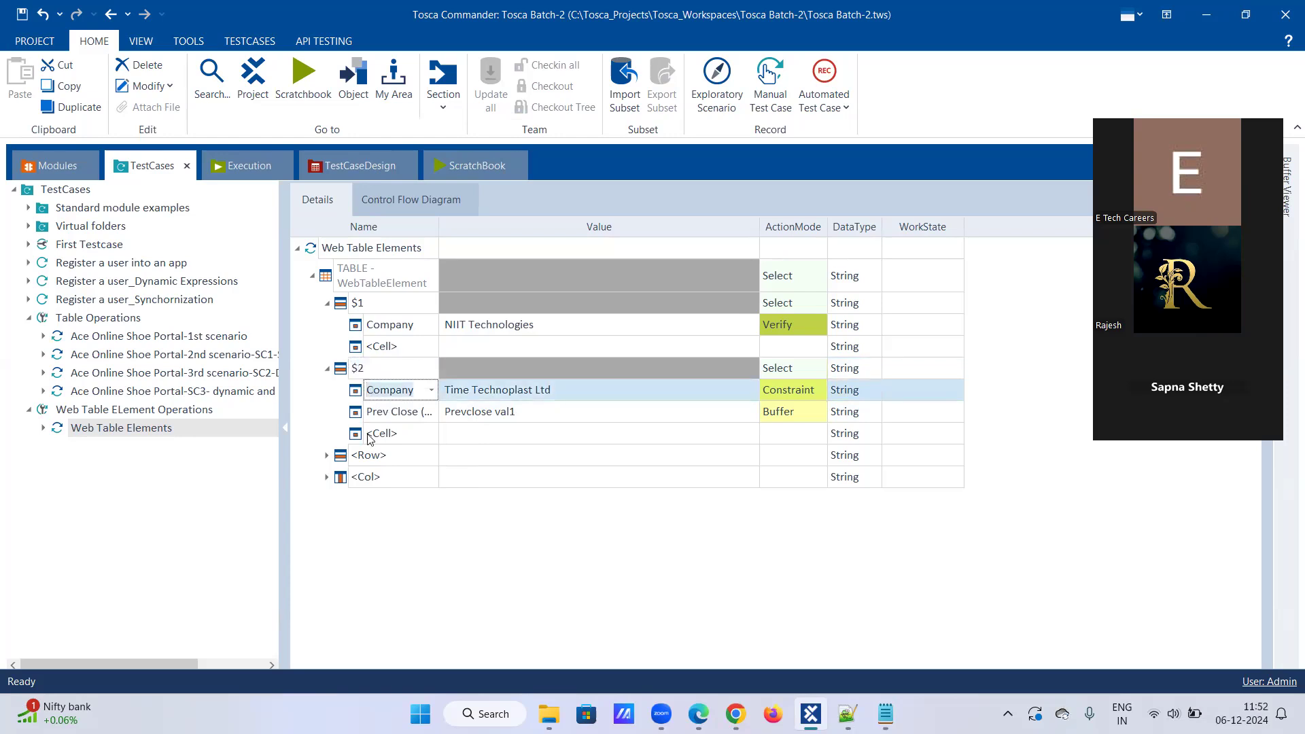
Step: Run Web Table Elements in ScratchBook again and expand the results to read row $2's Prev Close (Rs) buffer log
{"action": "right_click", "coordinate": [170, 430]}
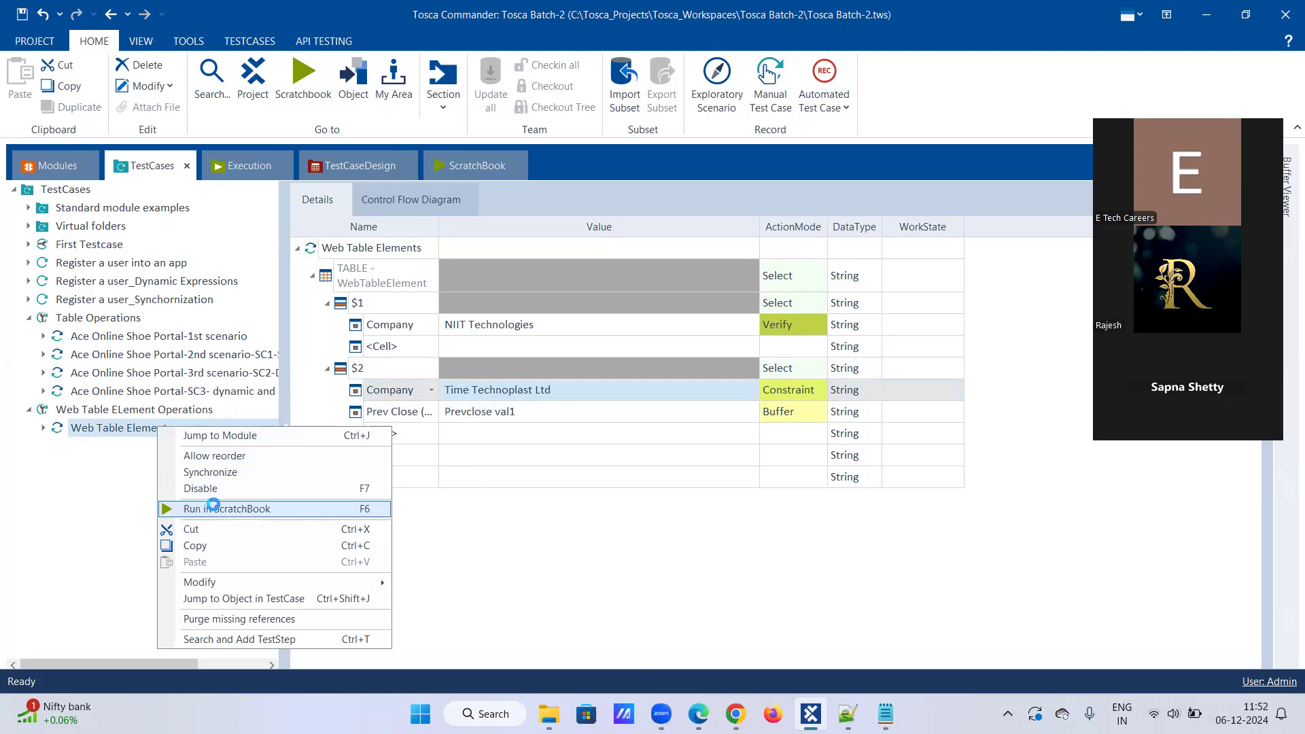
{"action": "left_click", "coordinate": [212, 505]}
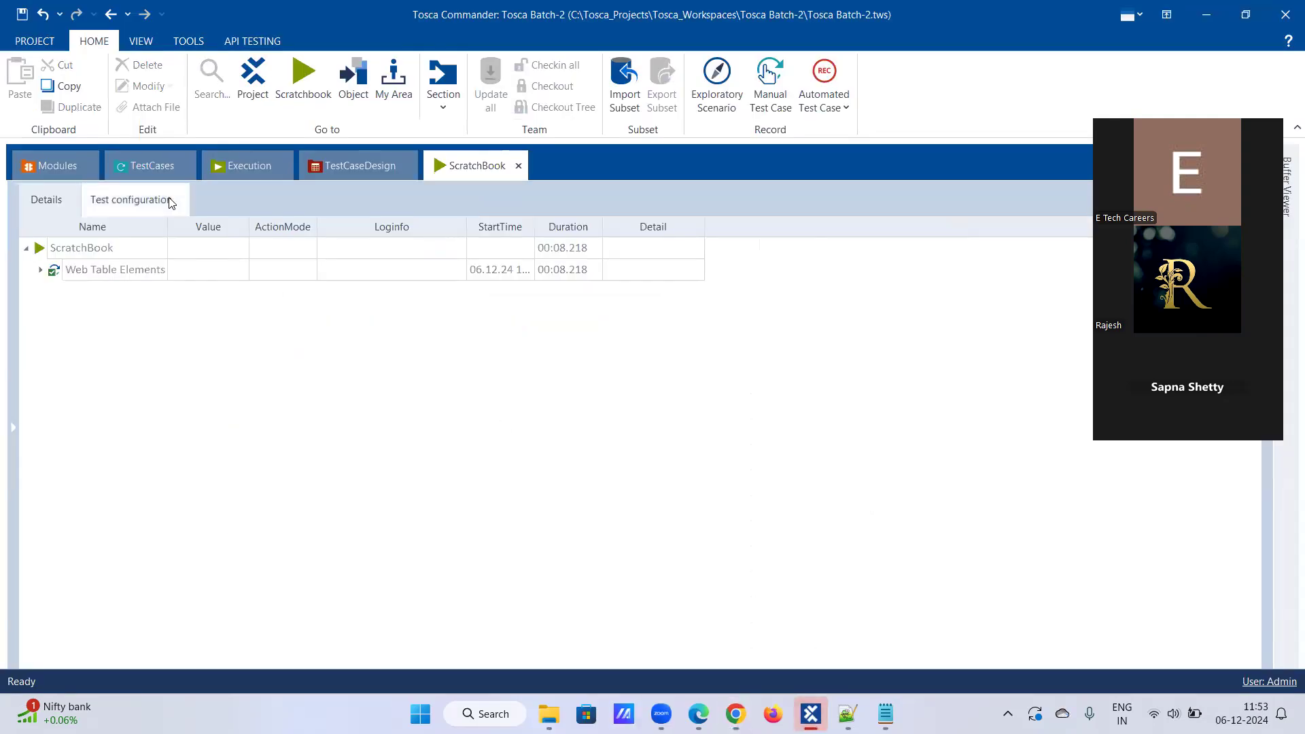
{"action": "left_click", "coordinate": [152, 165]}
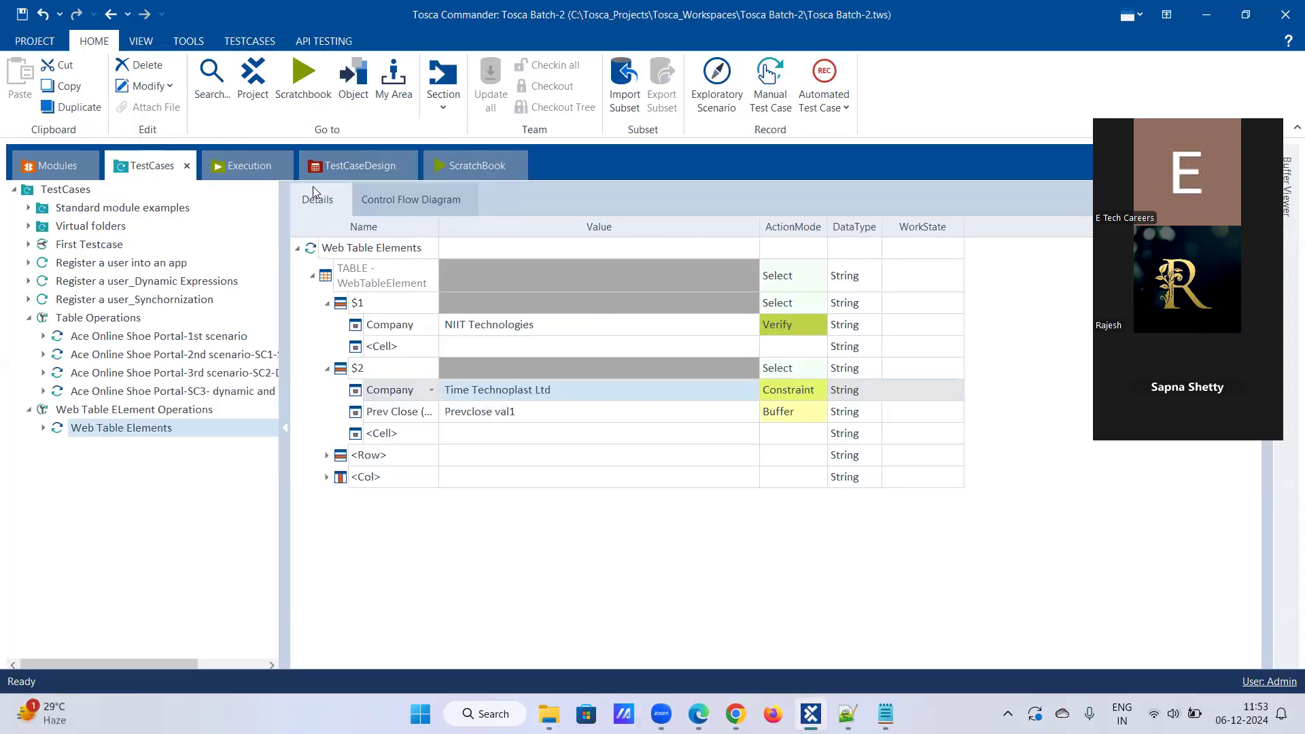
{"action": "left_click", "coordinate": [475, 166]}
{"action": "right_click", "coordinate": [143, 272]}
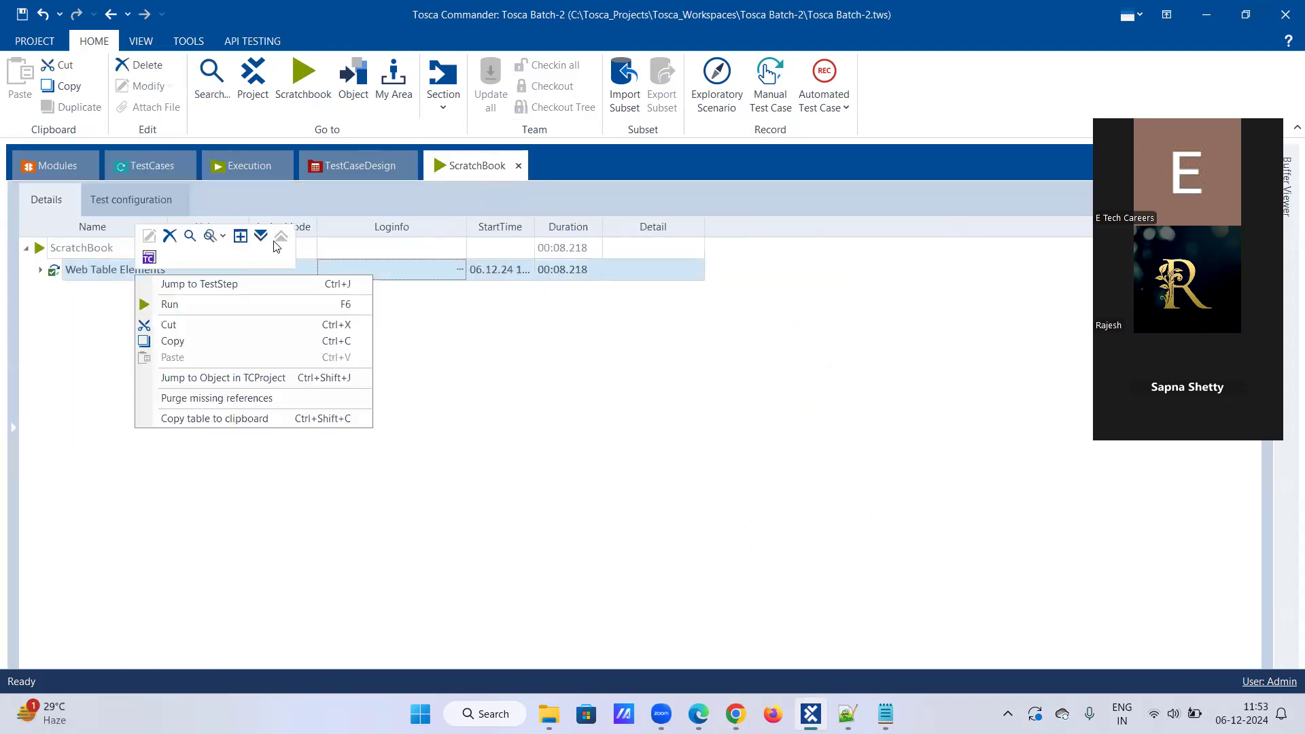
{"action": "left_click", "coordinate": [262, 236]}
{"action": "left_click", "coordinate": [412, 381]}
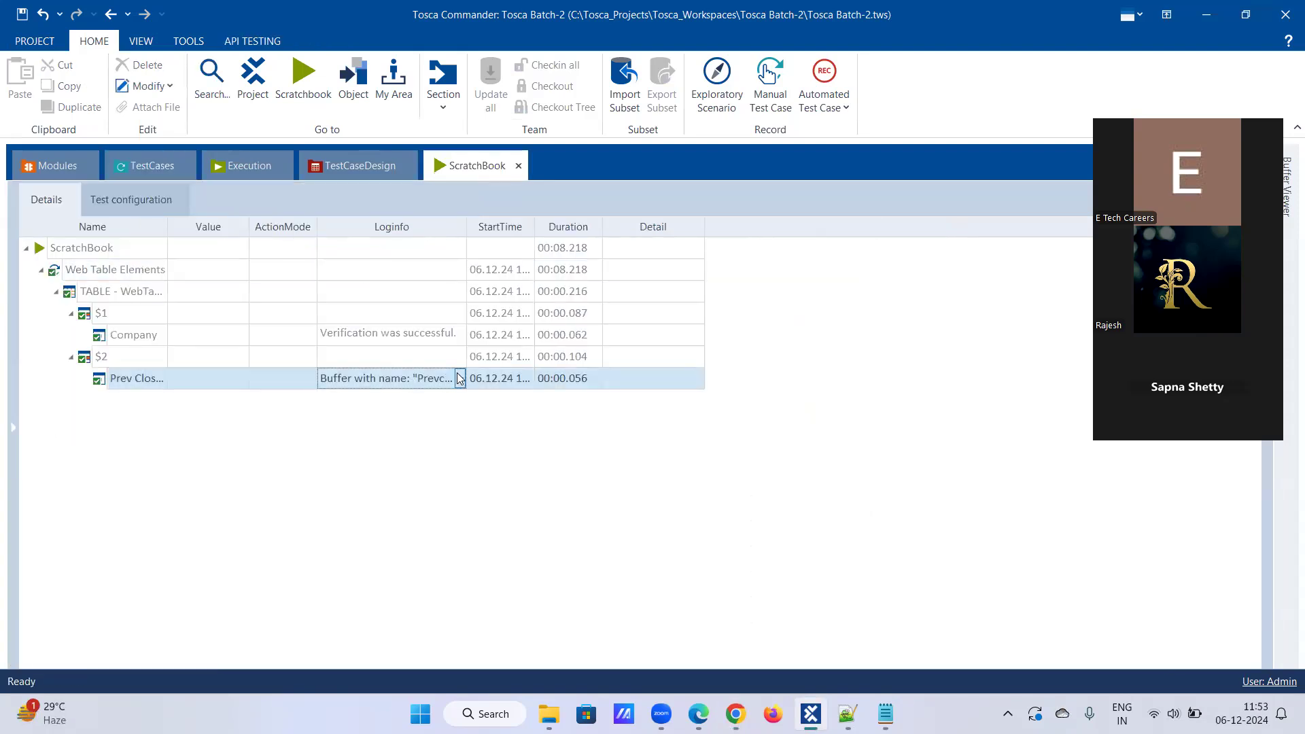
{"action": "left_click", "coordinate": [460, 378]}
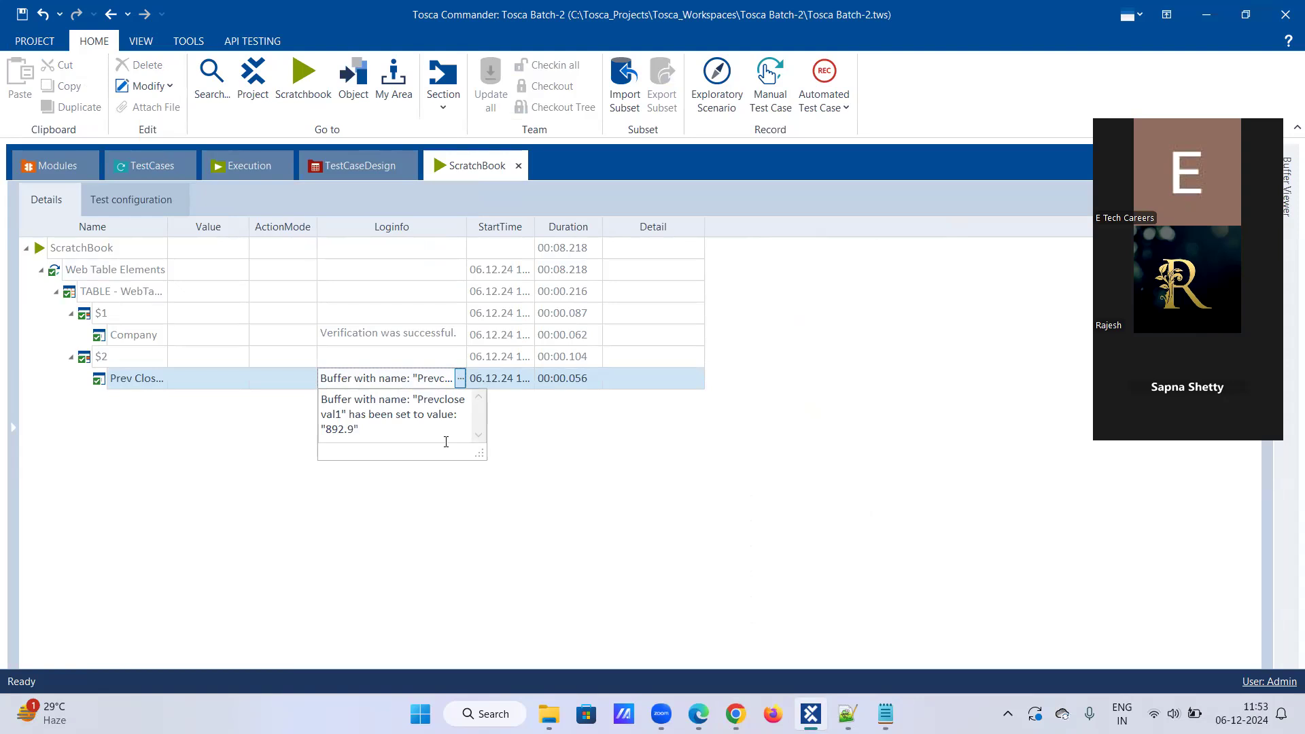
Step: Place the Chrome window with the Top Gainers table beside the test case in Tosca Commander to compare both
{"action": "left_click", "coordinate": [144, 166]}
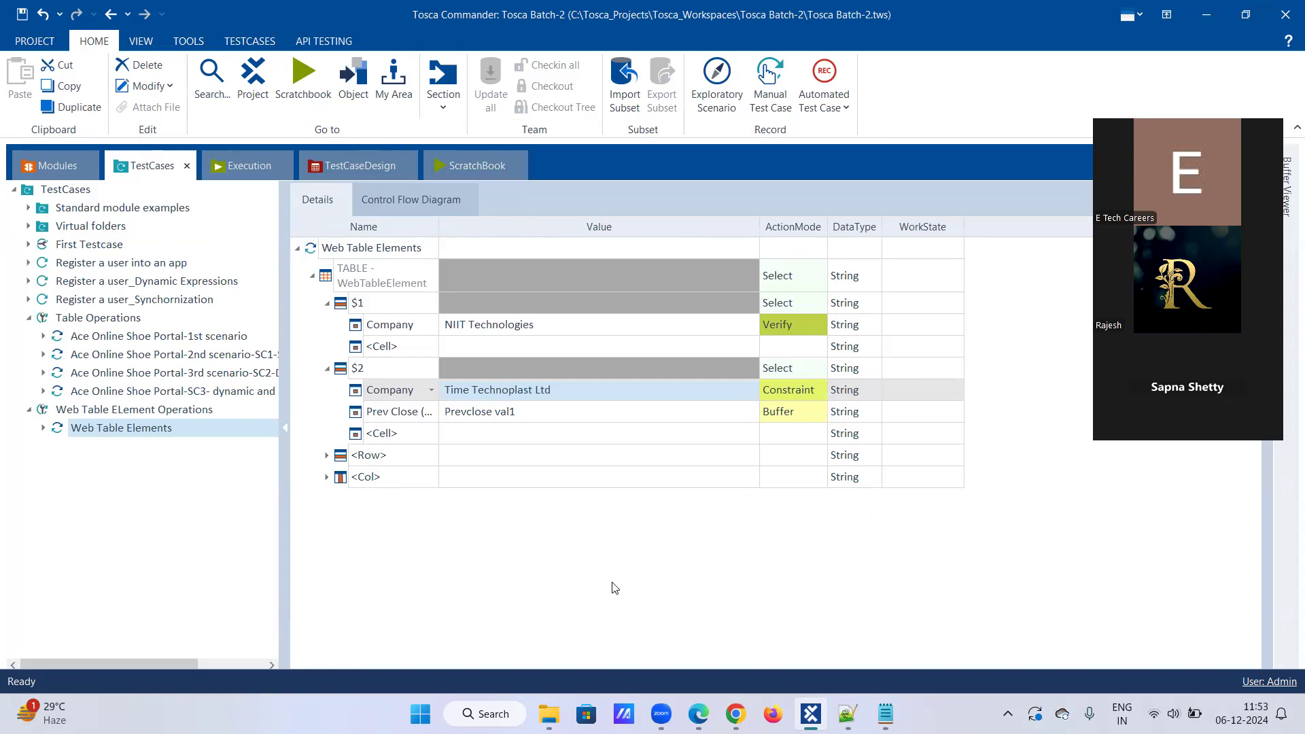
{"action": "left_click", "coordinate": [735, 713]}
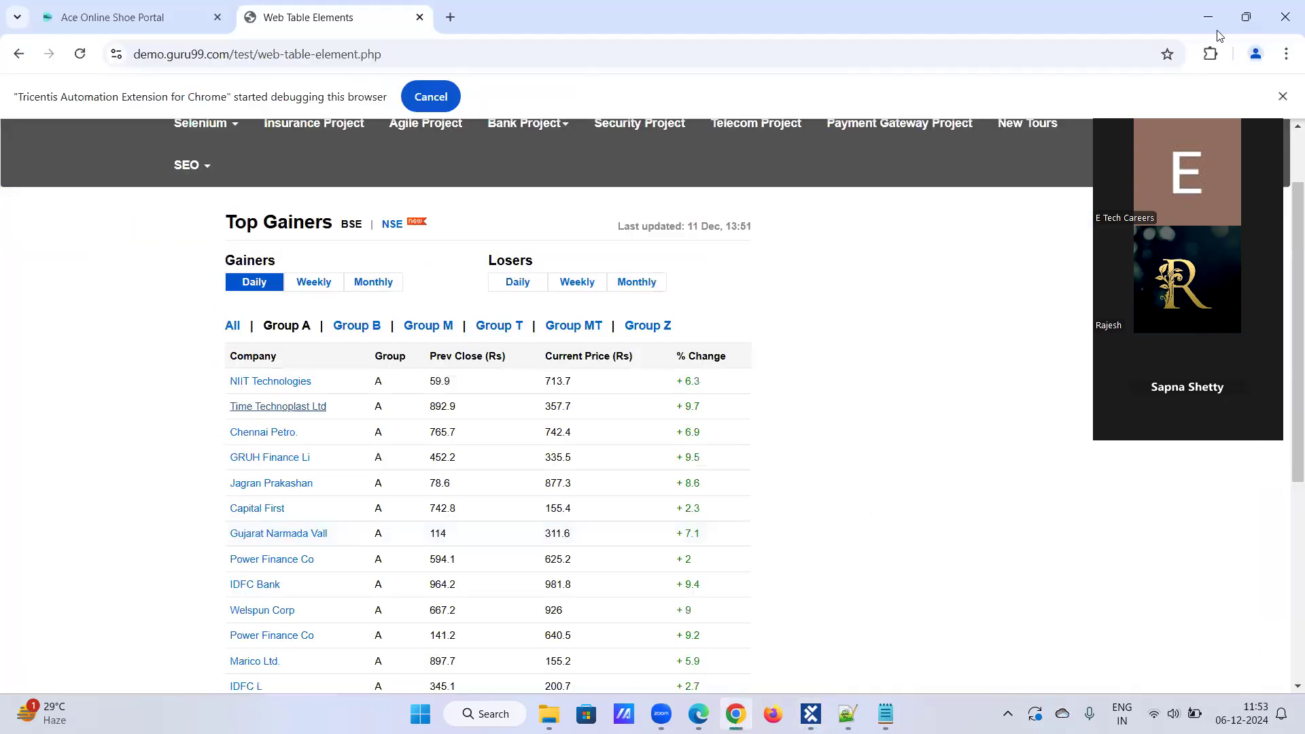
{"action": "left_click_drag", "start_coordinate": [854, 10], "coordinate": [854, 66]}
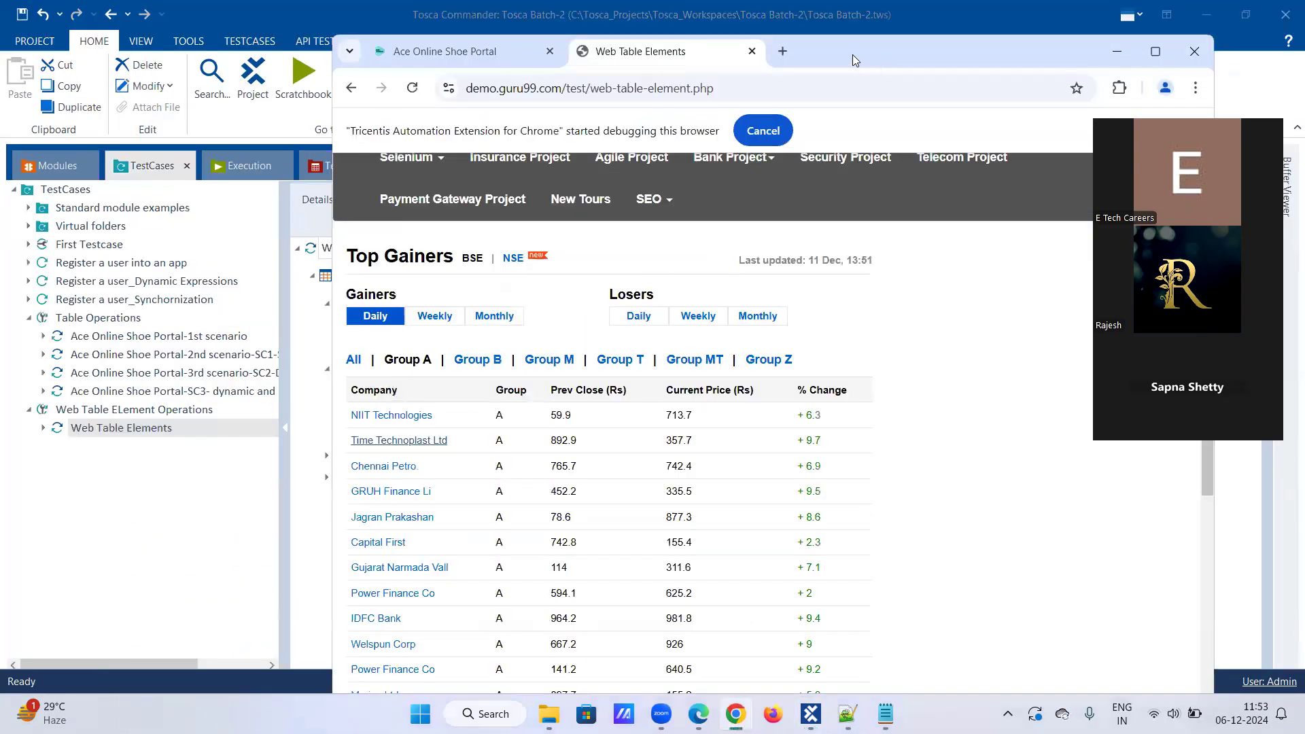
{"action": "double_click", "coordinate": [852, 55]}
{"action": "double_click", "coordinate": [865, 7]}
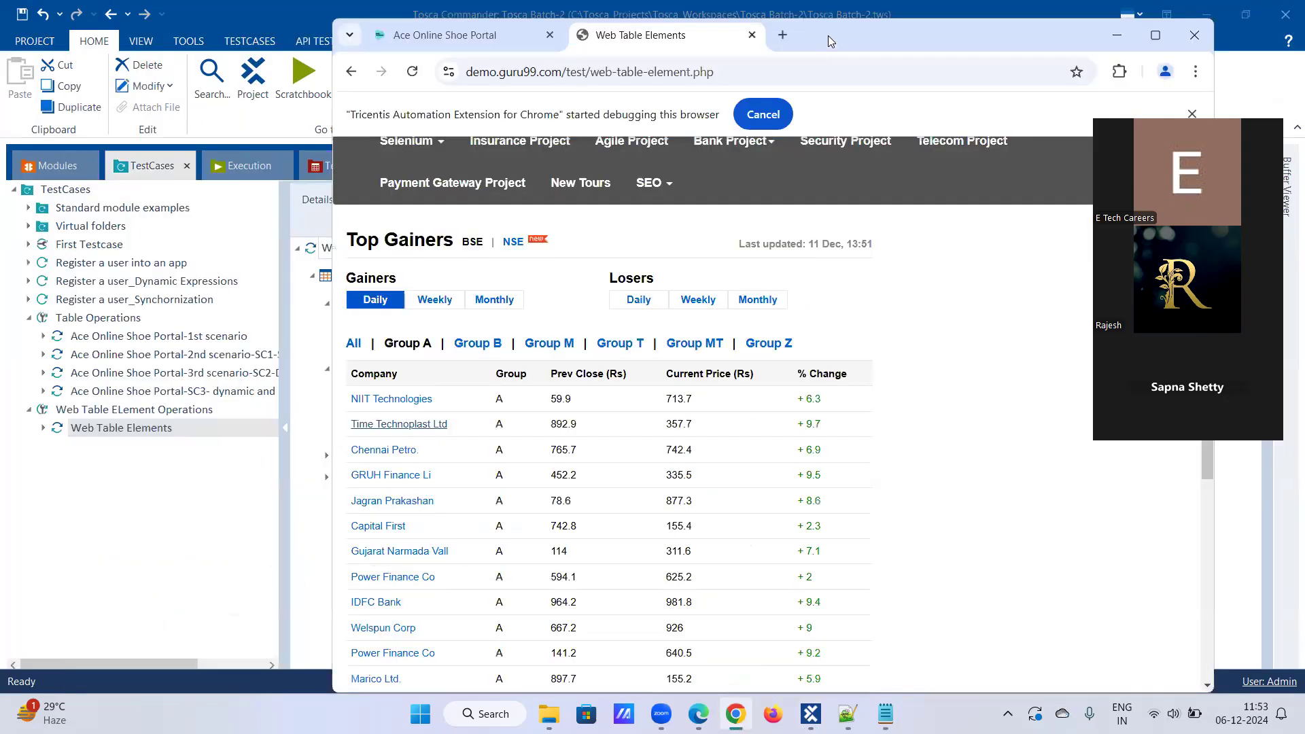
{"action": "left_click_drag", "start_coordinate": [828, 36], "coordinate": [1124, 34]}
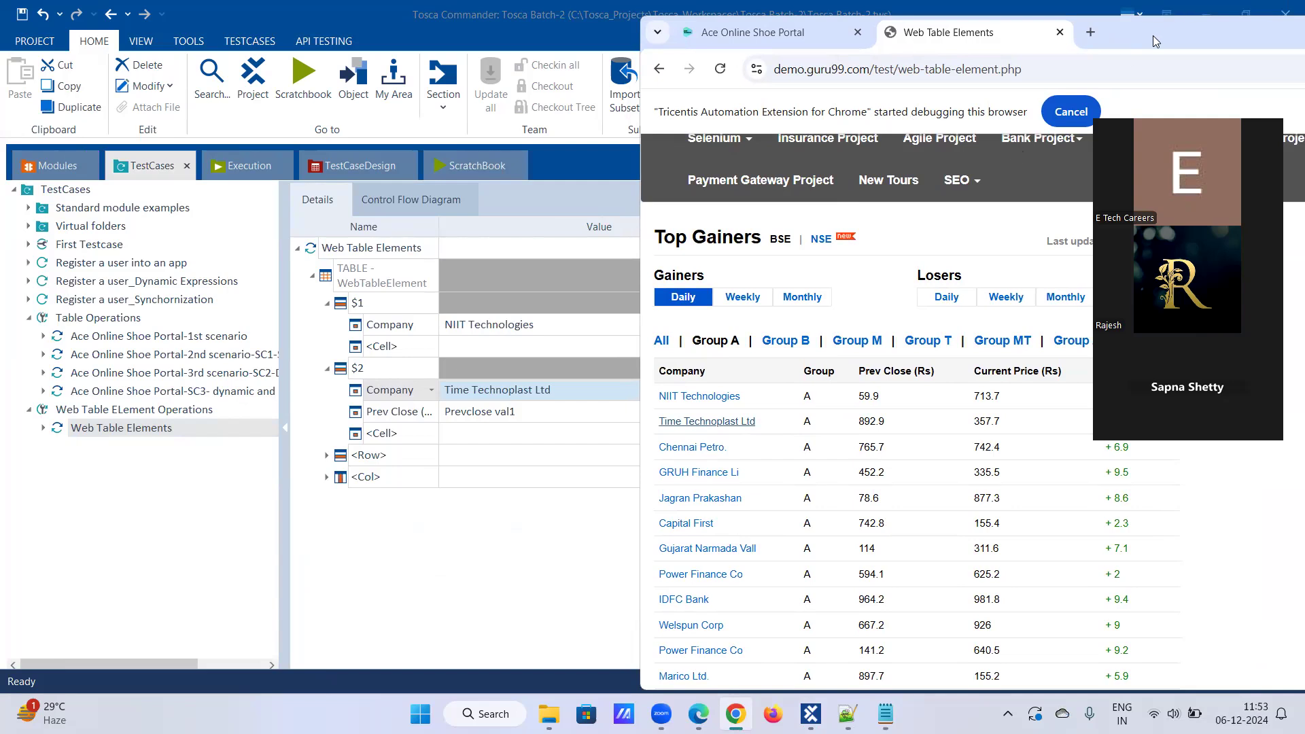
{"action": "left_click_drag", "start_coordinate": [1152, 36], "coordinate": [1285, 65]}
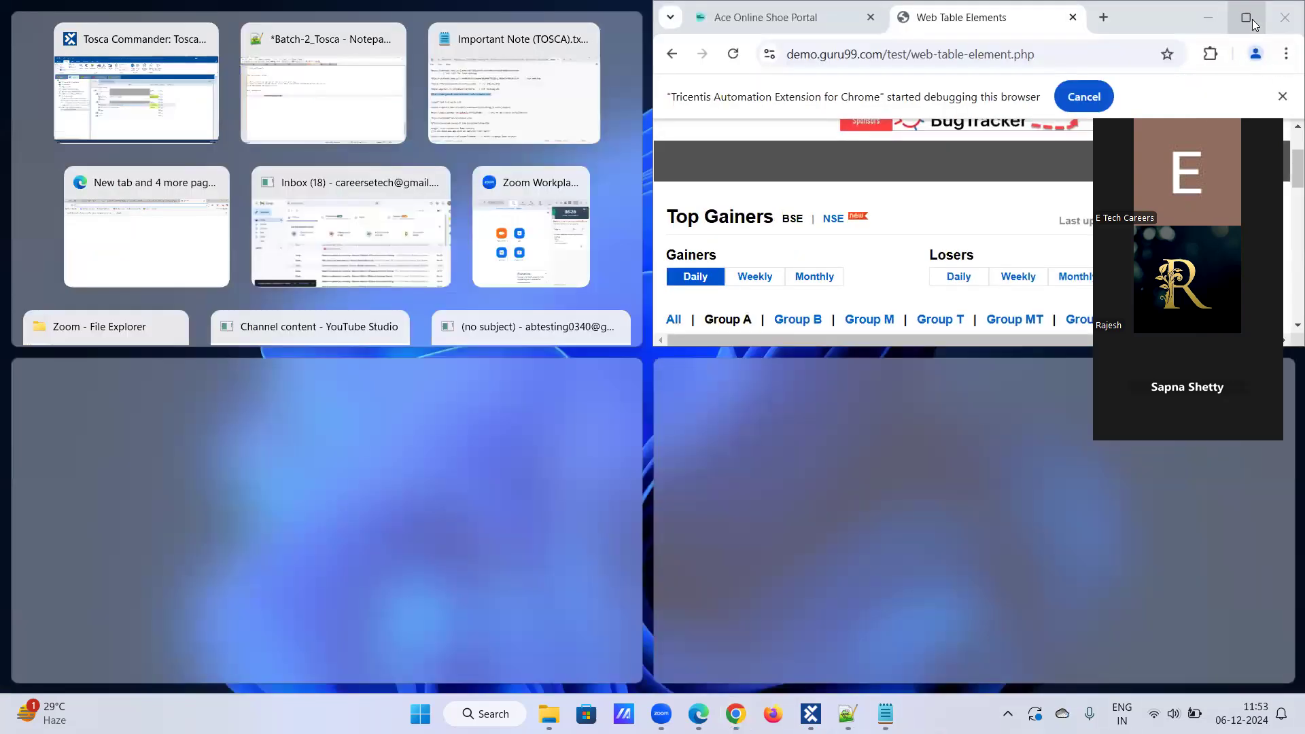
{"action": "left_click", "coordinate": [1253, 24]}
{"action": "double_click", "coordinate": [1098, 27]}
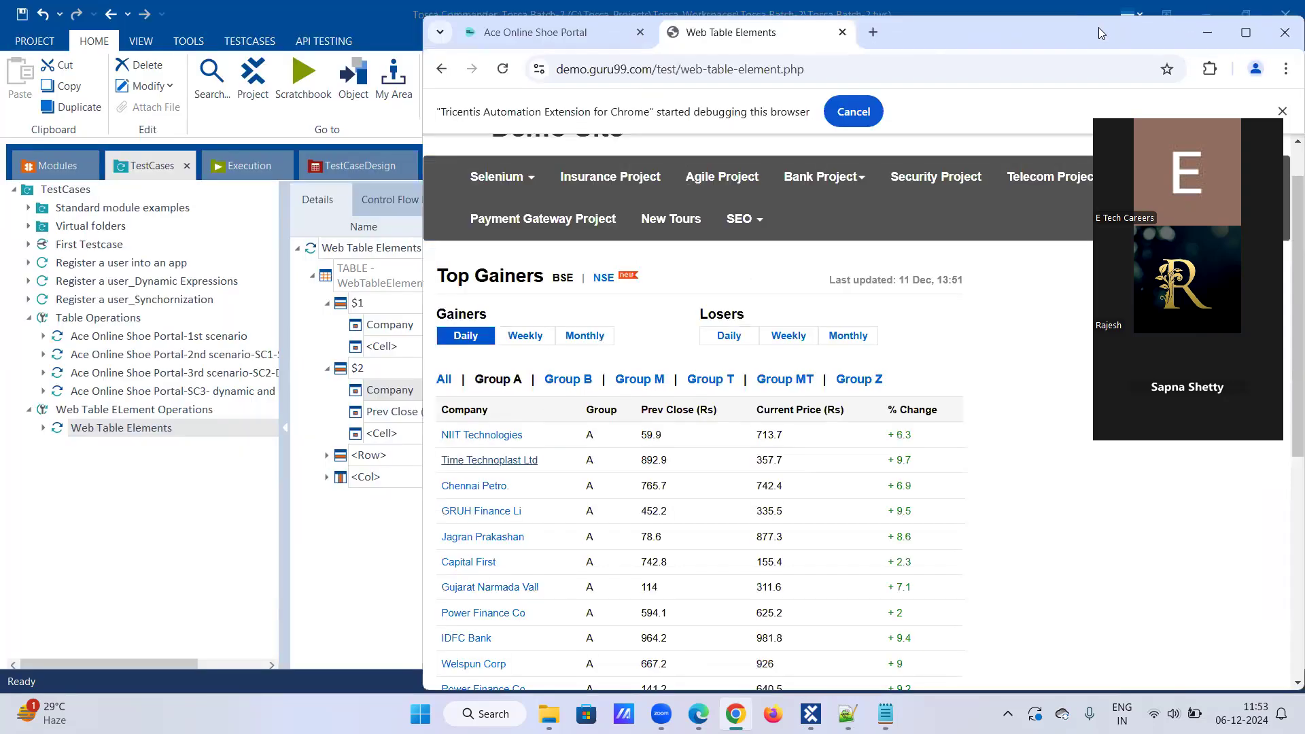
{"action": "left_click_drag", "start_coordinate": [1070, 46], "coordinate": [1219, 30]}
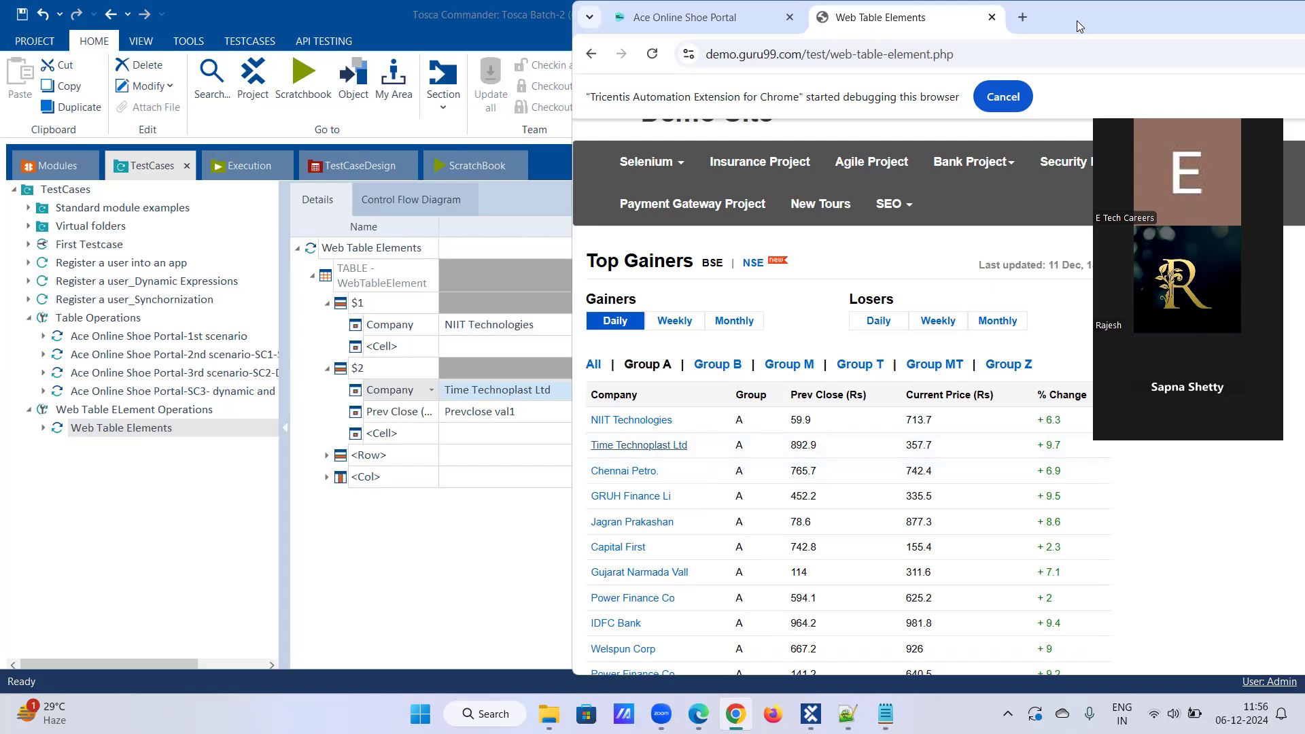
Step: Return to the ScratchBook results in Tosca Commander and reread the full buffer log entry for row $2's Prev Close (Rs) cell
{"action": "double_click", "coordinate": [1104, 17]}
{"action": "left_click", "coordinate": [1249, 54]}
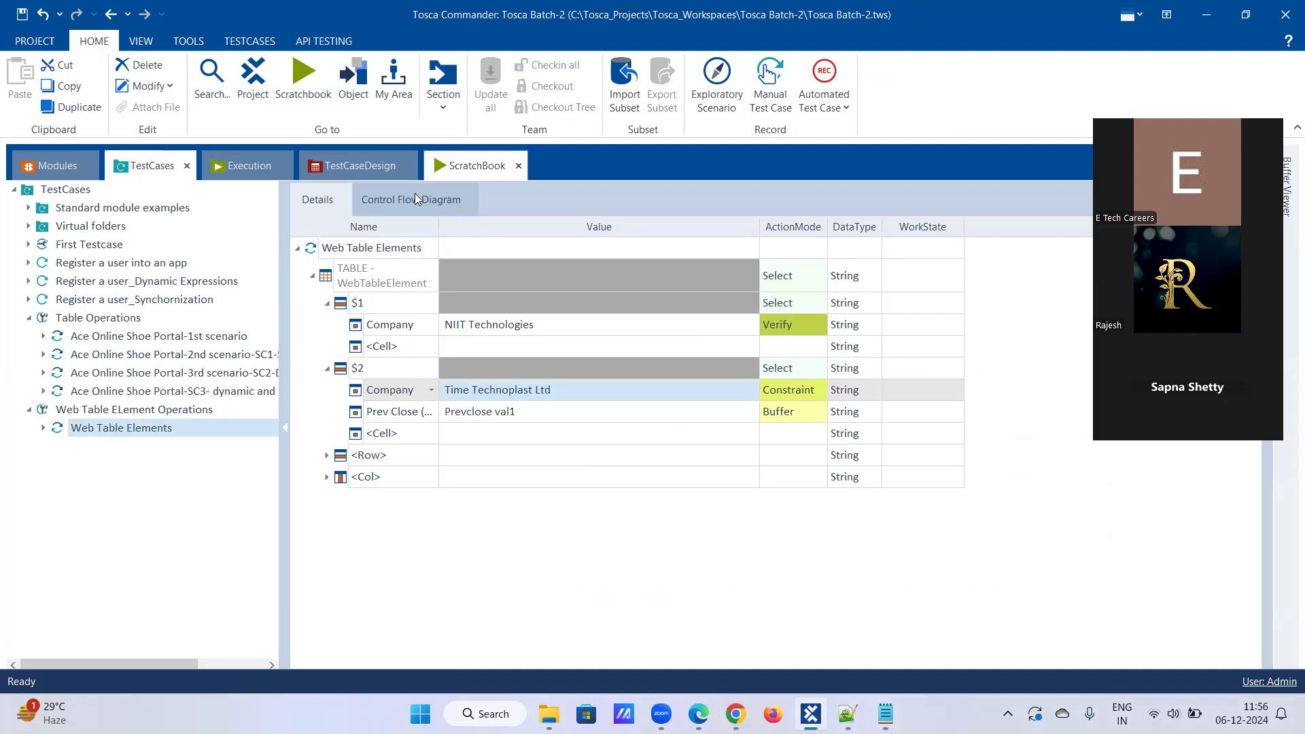
{"action": "left_click", "coordinate": [454, 170]}
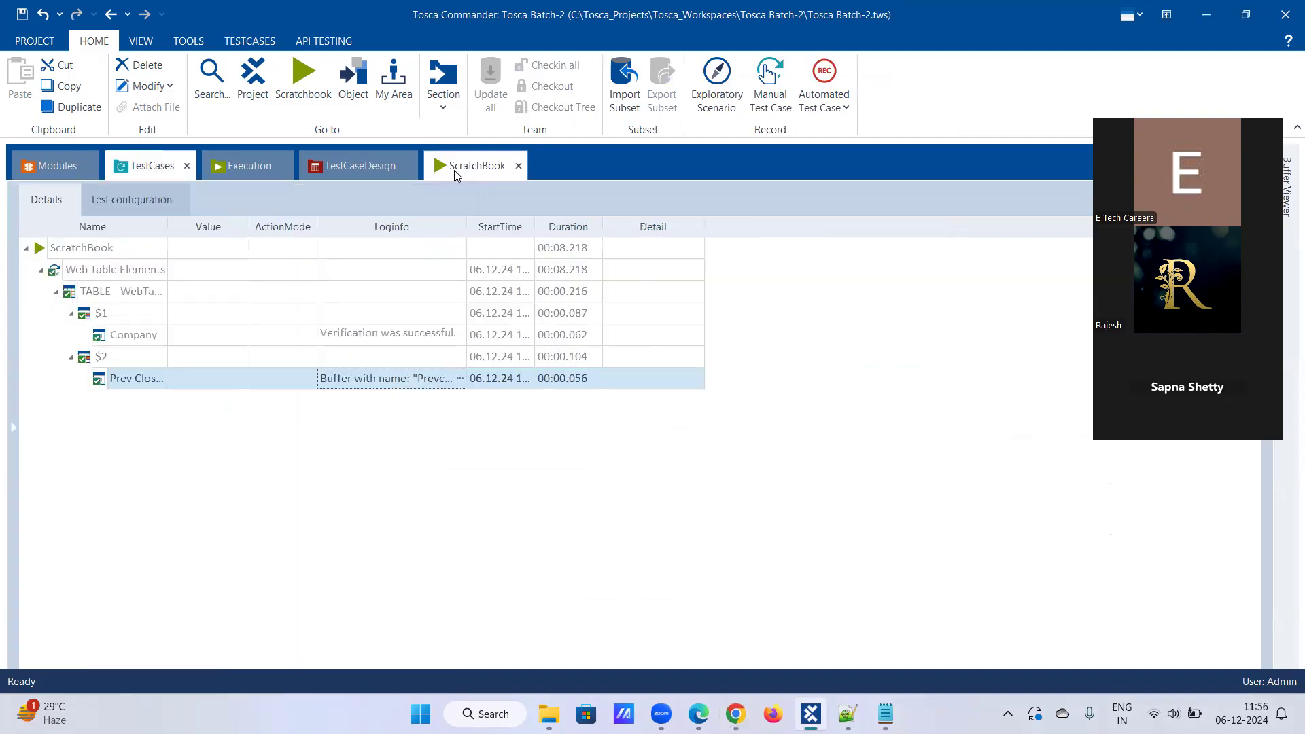
{"action": "left_click", "coordinate": [460, 378]}
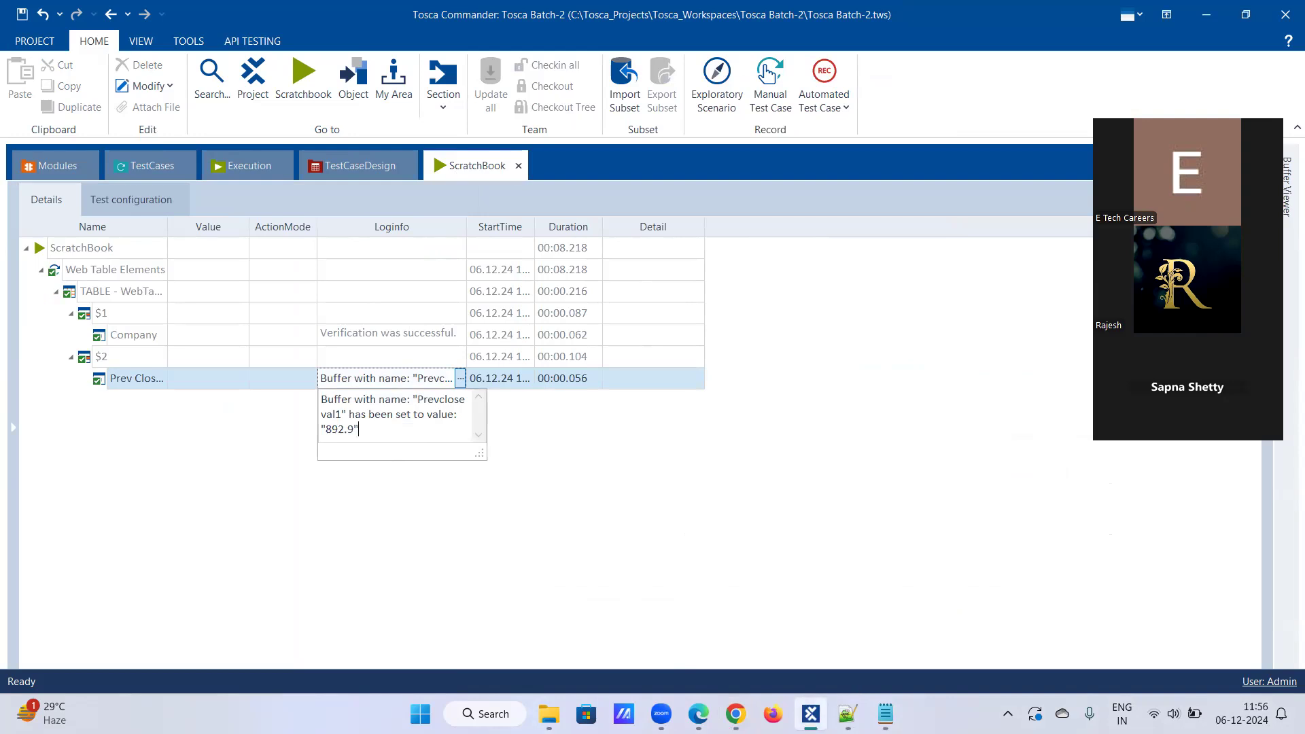
{"action": "left_click", "coordinate": [811, 713]}
{"action": "left_click", "coordinate": [811, 714]}
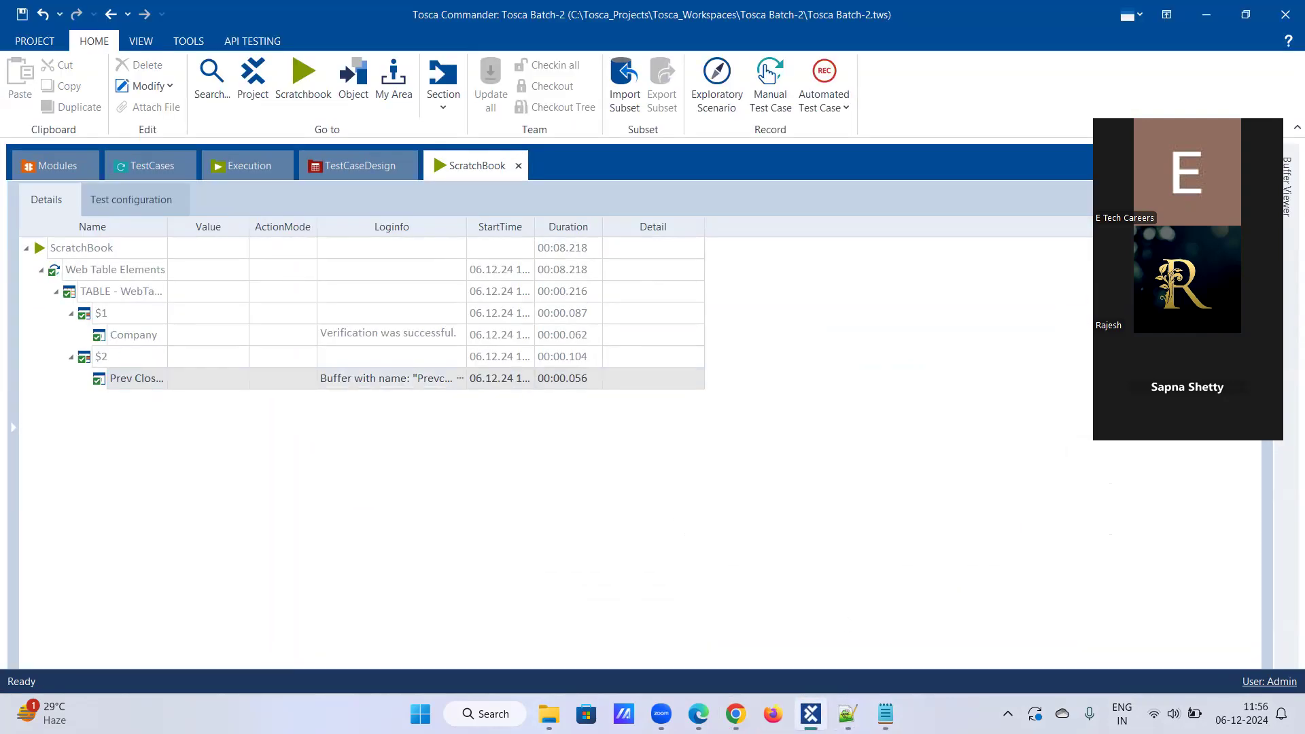
Step: Close the buffer log entry and return to the Web Table Elements test case to review its row $1 and $2 steps
{"action": "left_click", "coordinate": [1286, 196]}
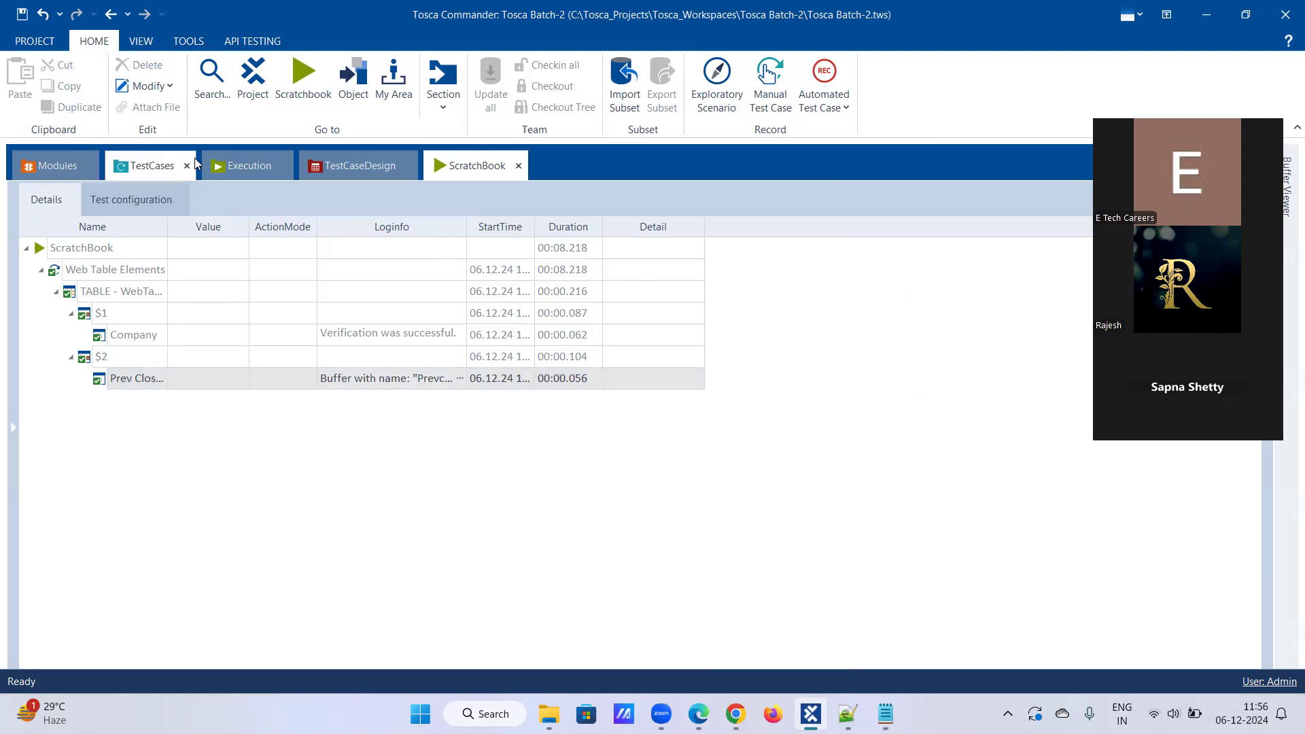
{"action": "left_click", "coordinate": [163, 167]}
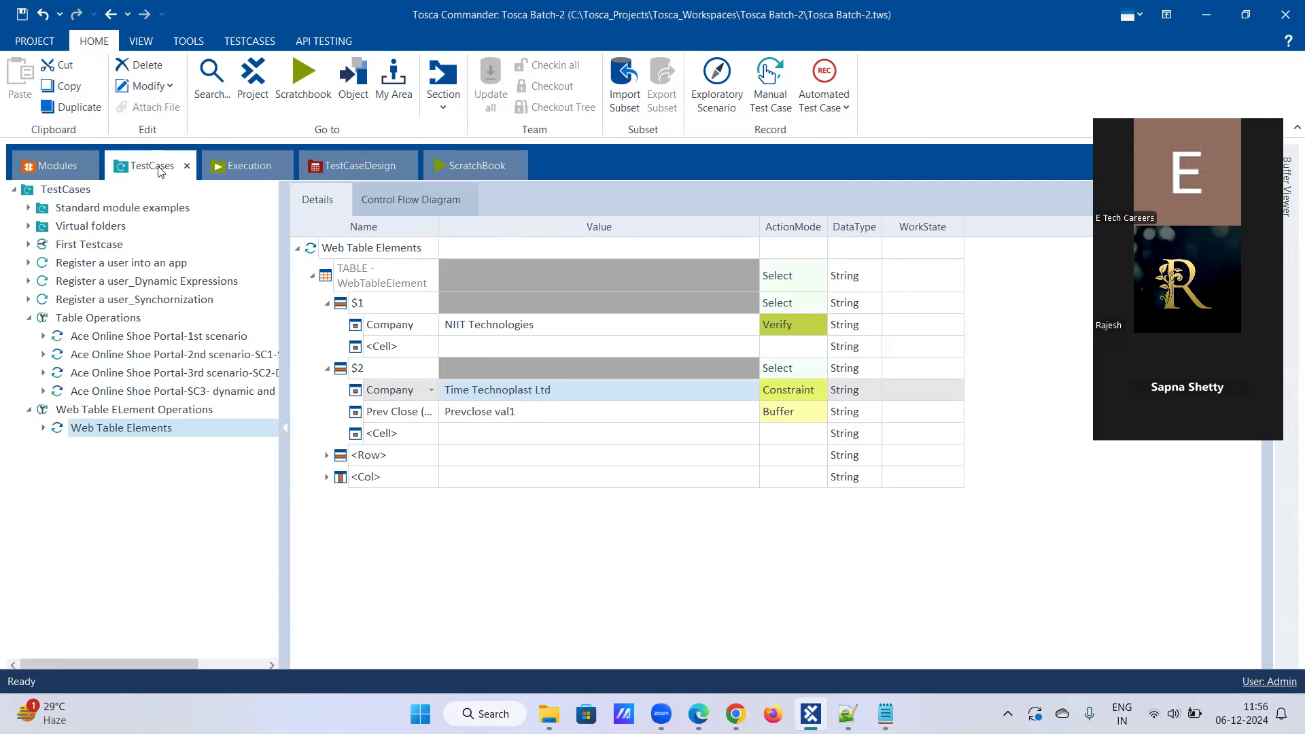
Step: Switch to the Web Table Elements page in Chrome, maximize the window, and examine the company rows of the Top Gainers table
{"action": "key", "text": "alt+Tab"}
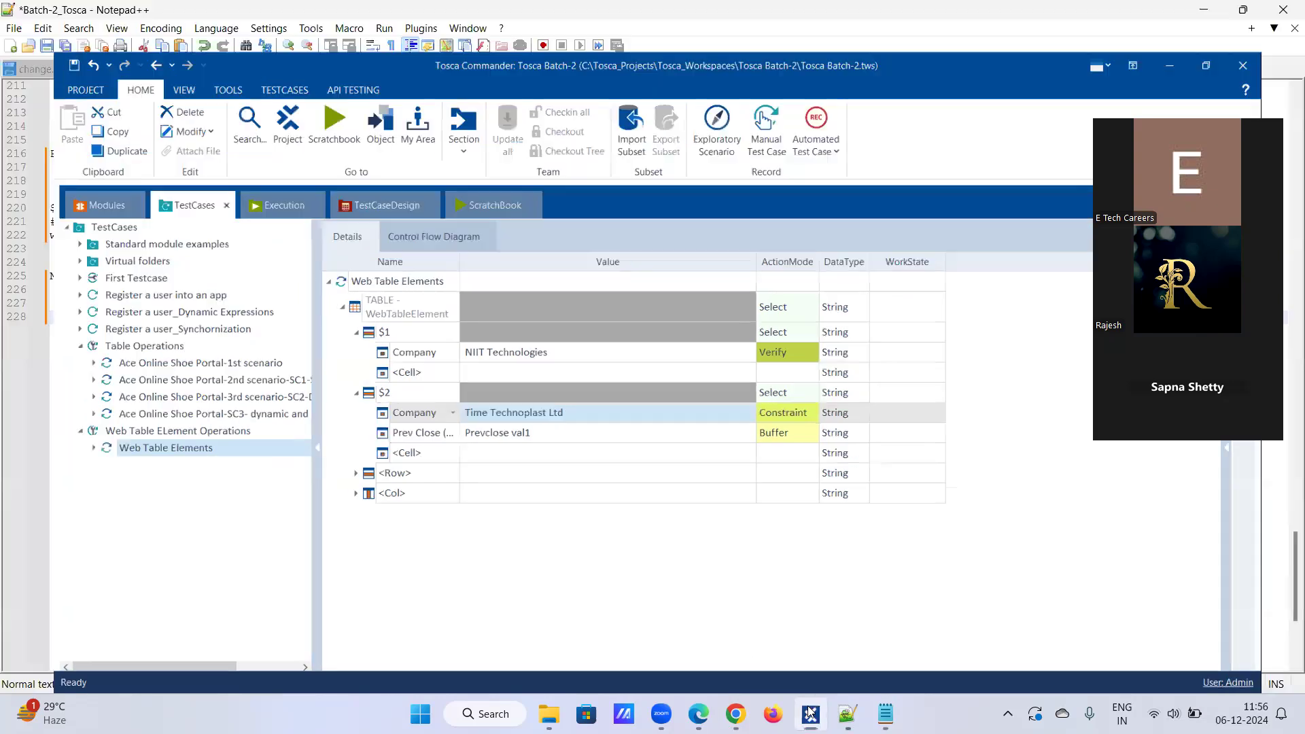
{"action": "left_click", "coordinate": [1203, 14]}
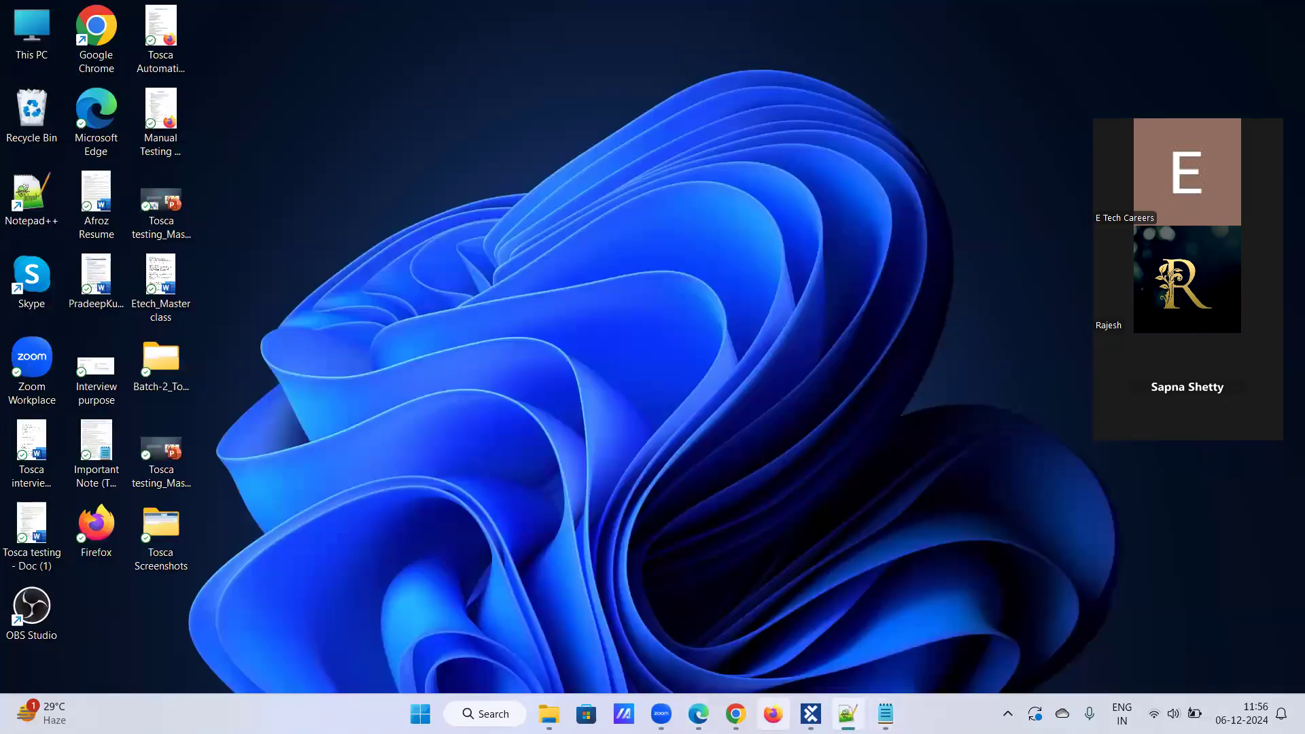
{"action": "key", "text": "alt+Tab"}
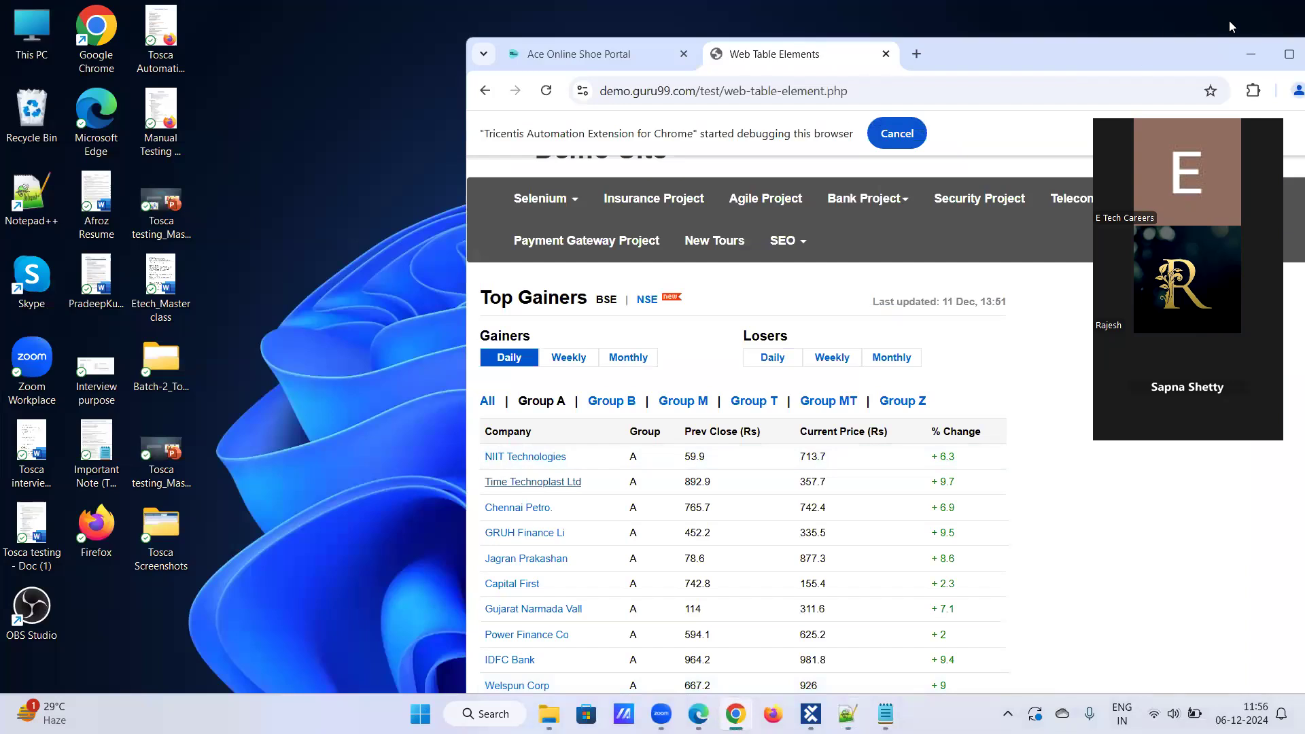
{"action": "left_click", "coordinate": [1286, 54]}
{"action": "scroll", "coordinate": [265, 422], "scroll_direction": "down", "scroll_amount": 4}
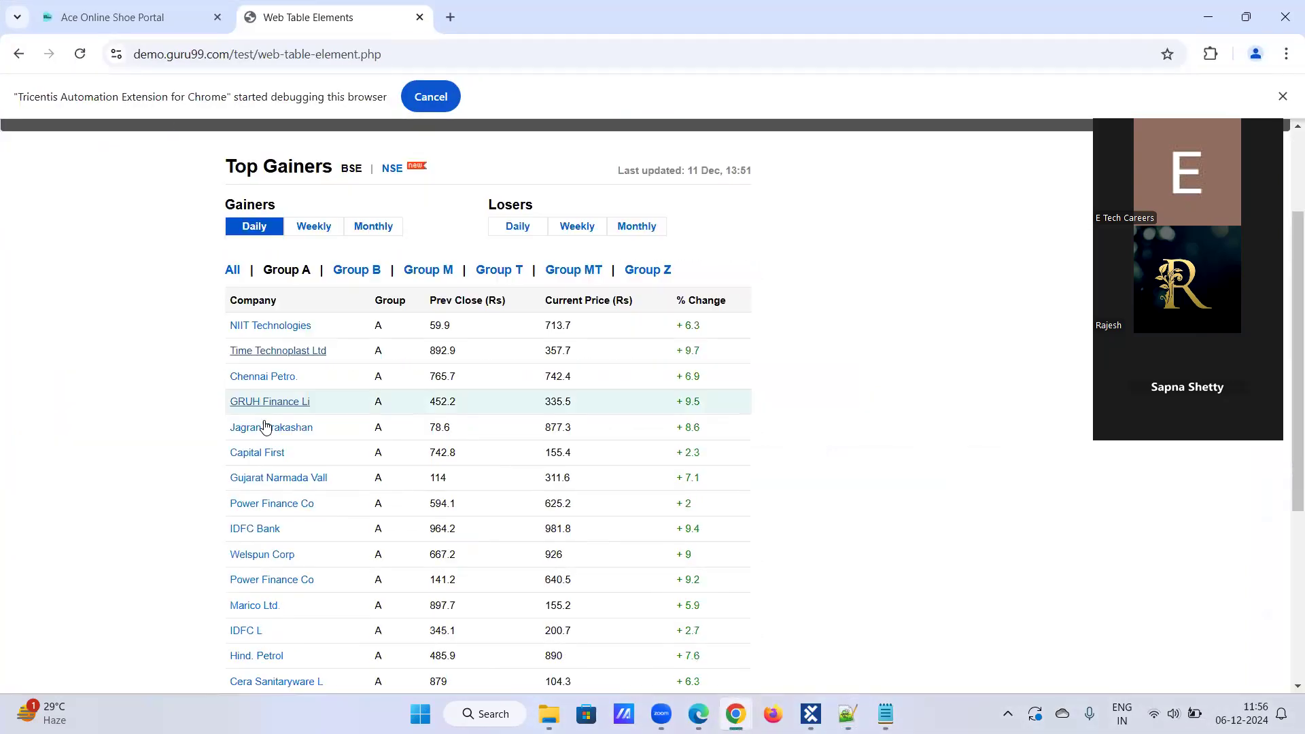
{"action": "scroll", "coordinate": [267, 427], "scroll_direction": "down", "scroll_amount": 3}
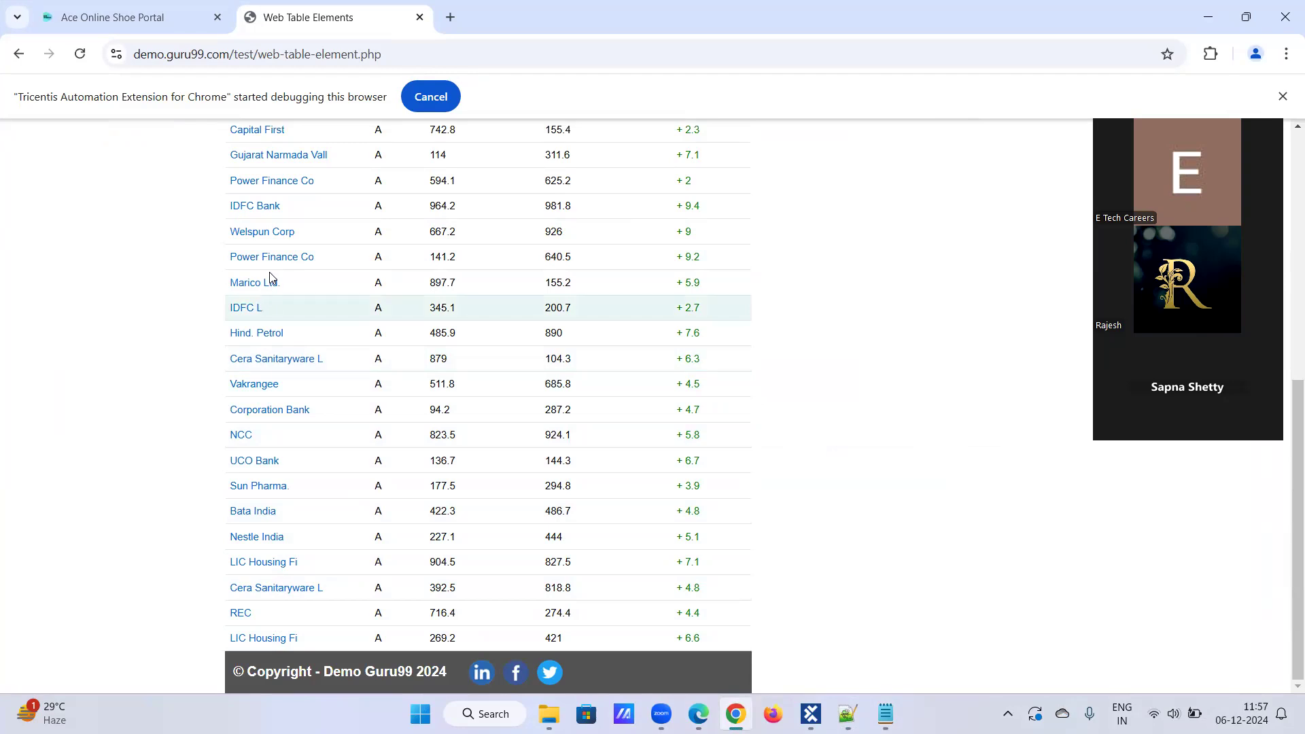
{"action": "scroll", "coordinate": [269, 277], "scroll_direction": "up", "scroll_amount": 1}
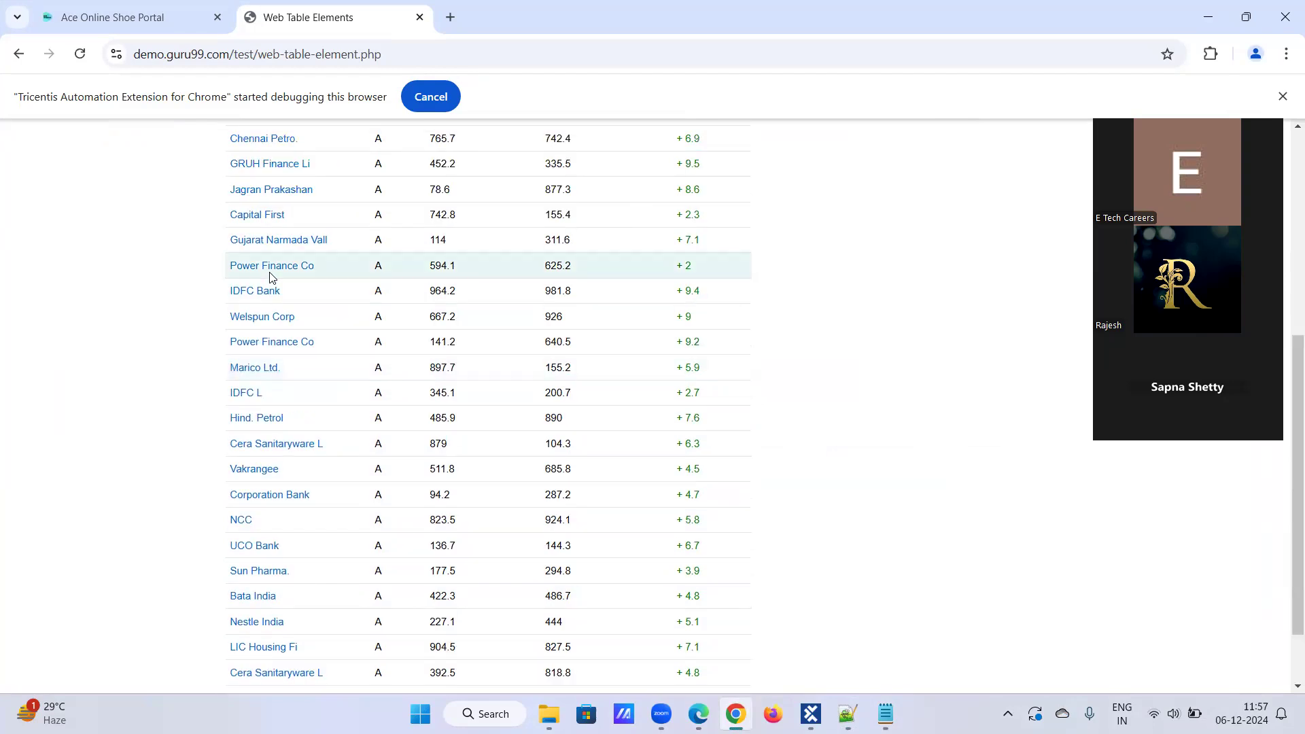
{"action": "scroll", "coordinate": [270, 243], "scroll_direction": "up", "scroll_amount": 1}
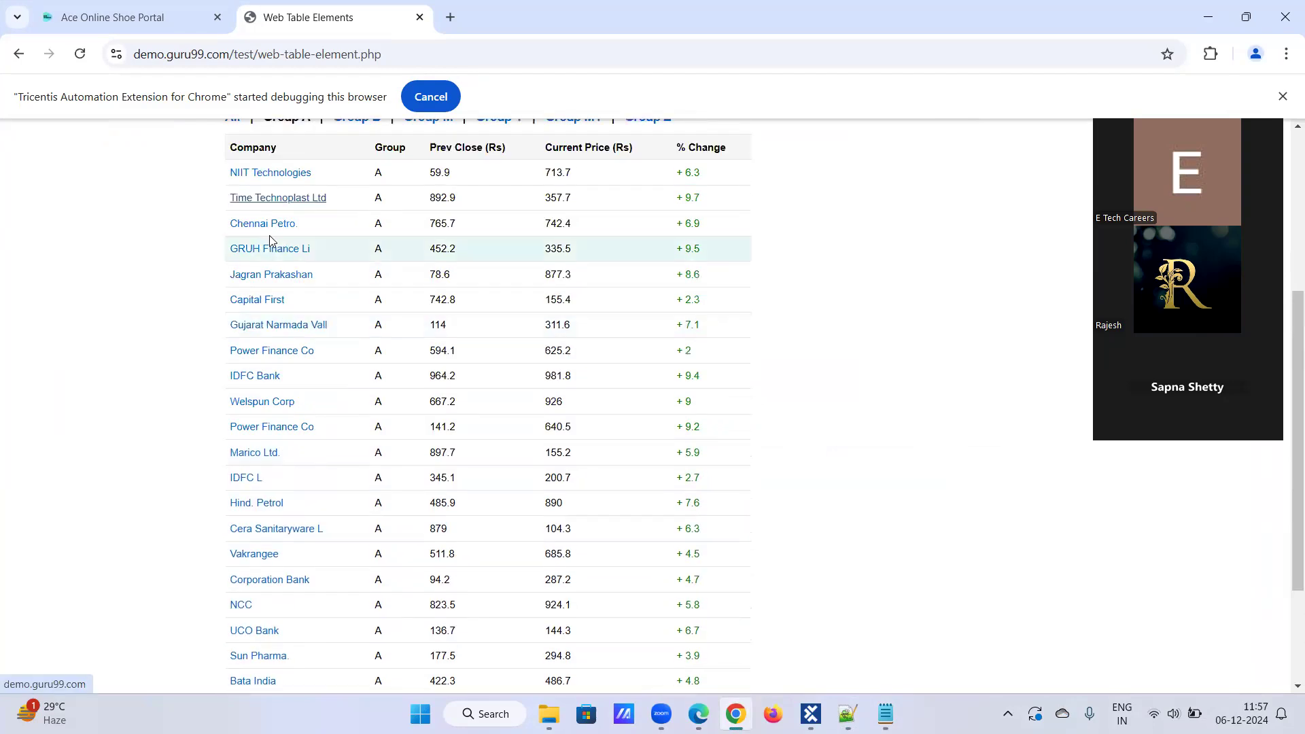
{"action": "scroll", "coordinate": [302, 523], "scroll_direction": "down", "scroll_amount": 2}
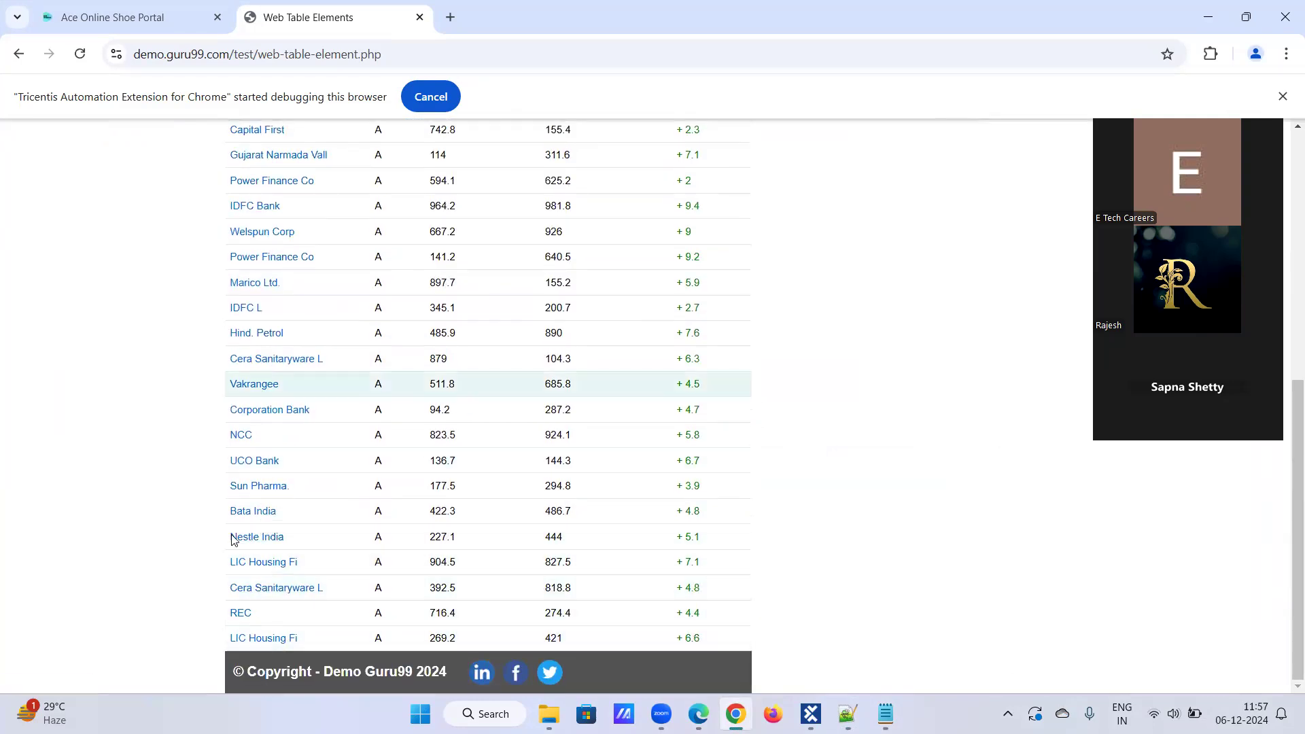
Step: Inspect the first LIC Housing Fi link in the web table and copy its text from the page's HTML
{"action": "scroll", "coordinate": [251, 483], "scroll_direction": "up", "scroll_amount": 1}
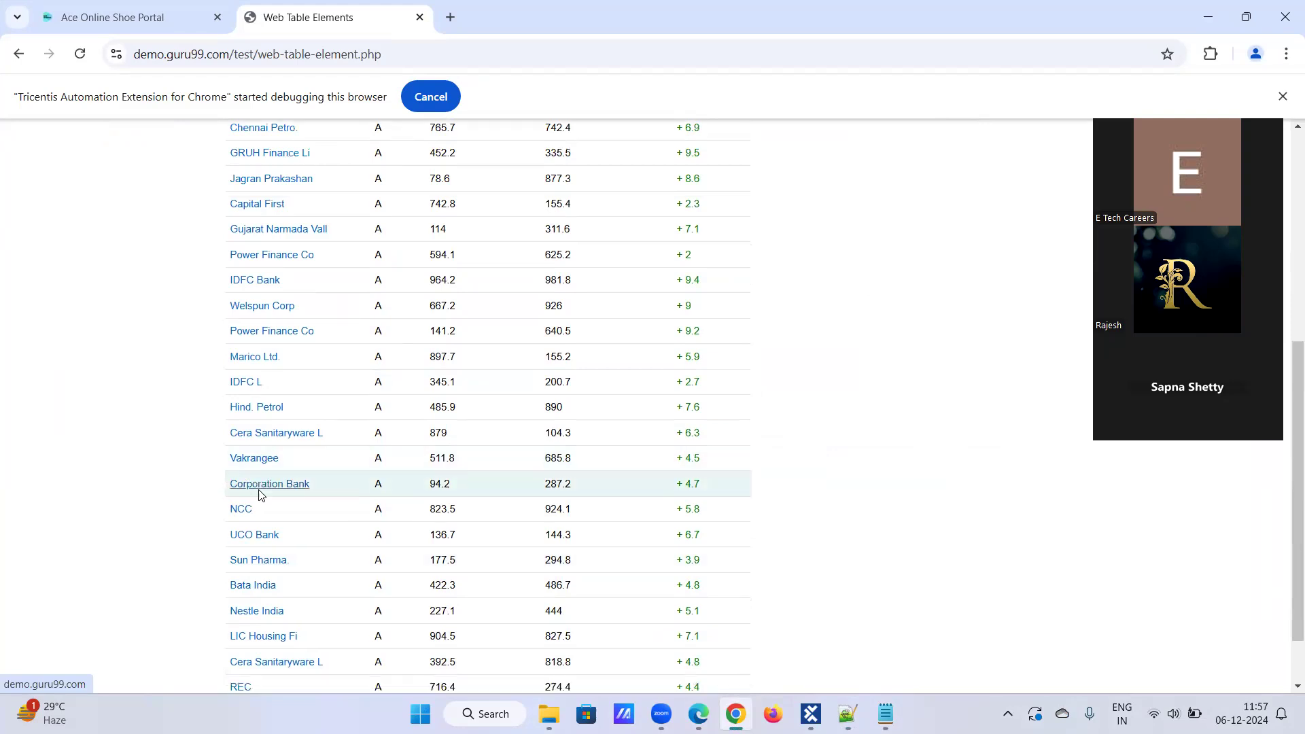
{"action": "scroll", "coordinate": [260, 494], "scroll_direction": "down", "scroll_amount": 1}
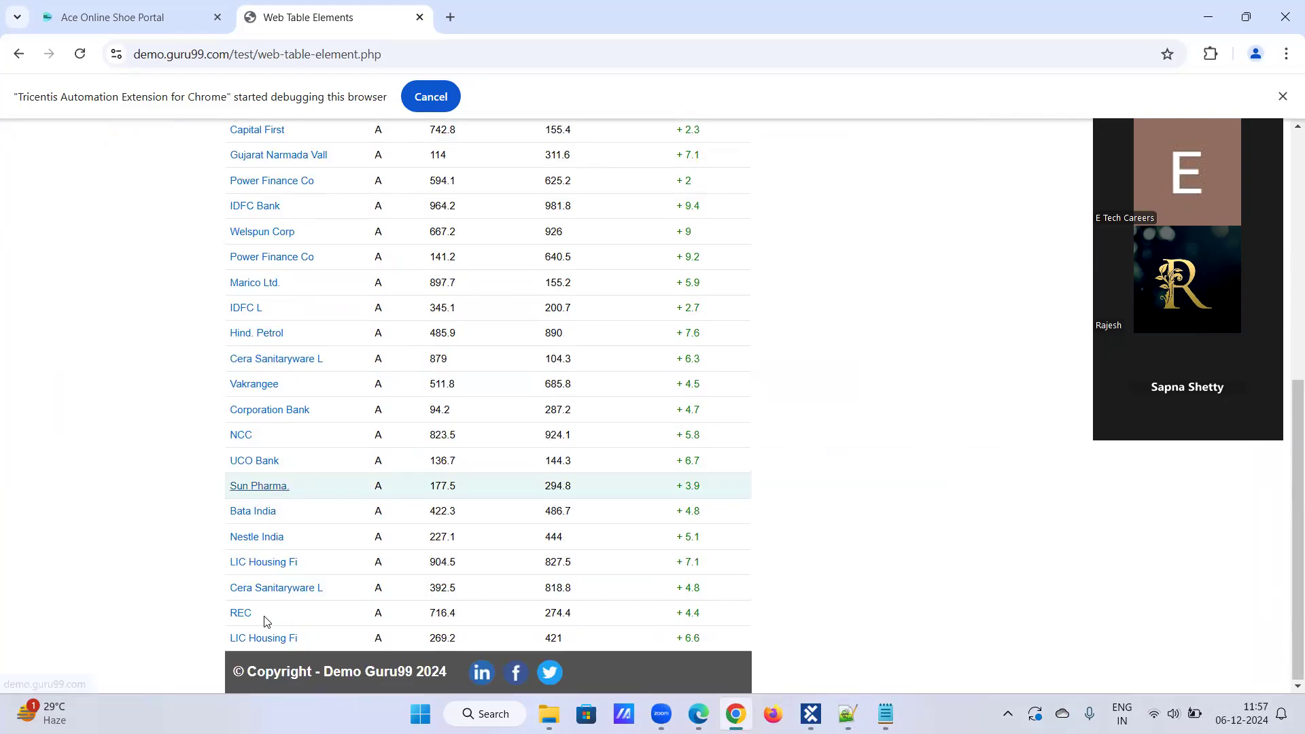
{"action": "right_click", "coordinate": [278, 562]}
{"action": "left_click", "coordinate": [311, 540]}
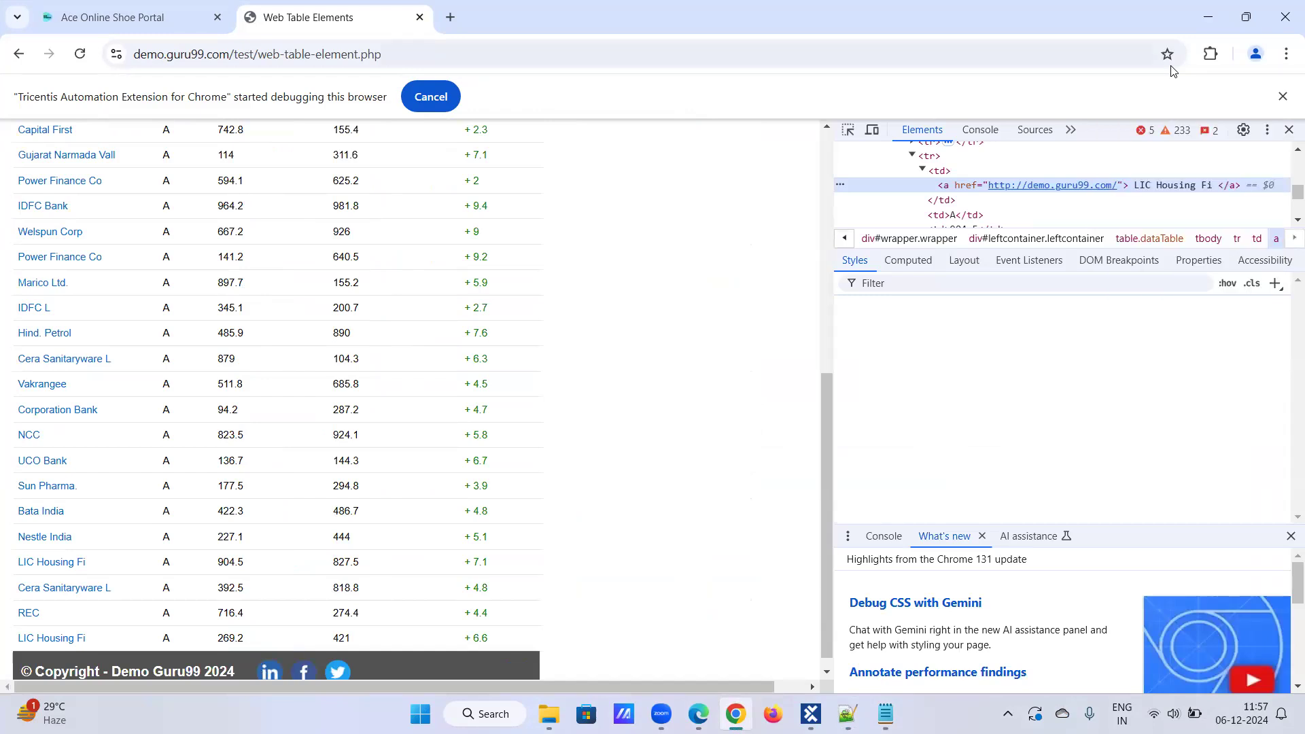
{"action": "right_click", "coordinate": [1166, 188]}
{"action": "key", "text": "Escape"}
{"action": "double_click", "coordinate": [1167, 188]}
{"action": "left_click_drag", "start_coordinate": [1136, 200], "coordinate": [1035, 218]}
{"action": "key", "text": "ctrl+c"}
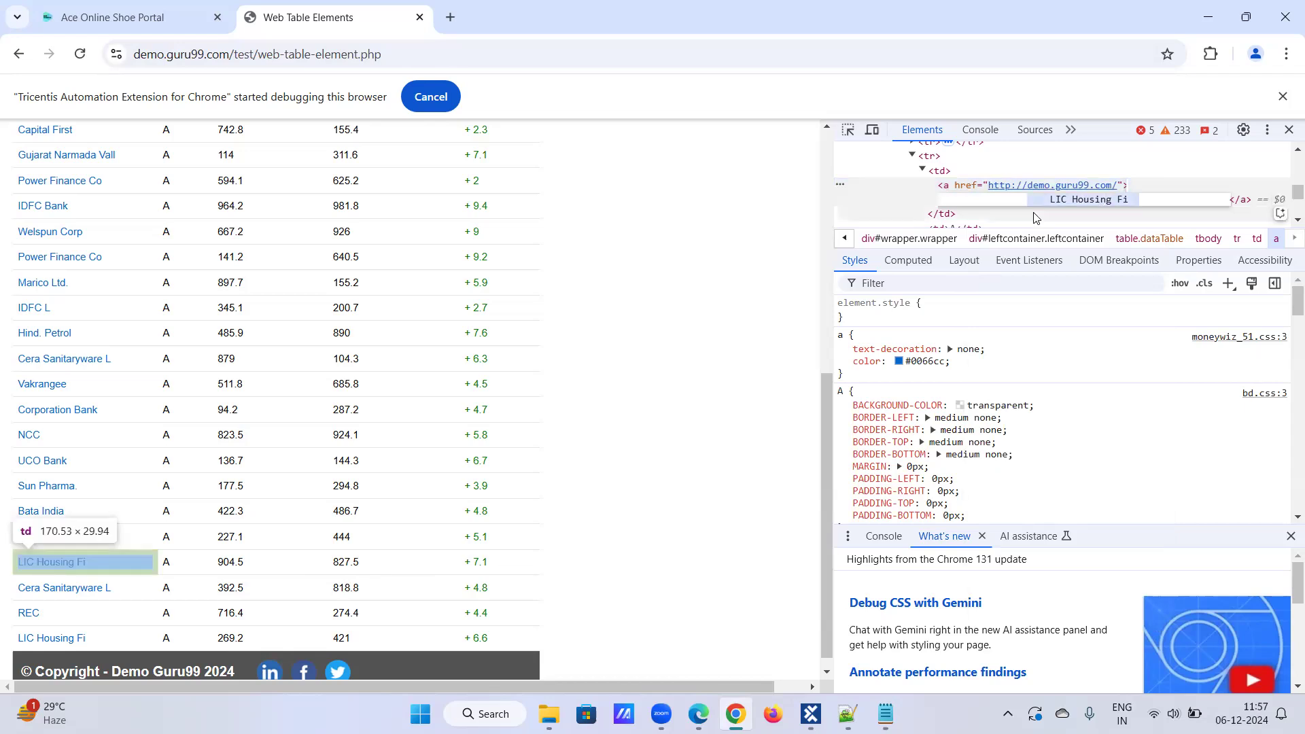
Step: Switch to Tosca Commander and clear the Company value under row $2, discarding the copied text pasted with leading spaces
{"action": "left_click", "coordinate": [808, 712]}
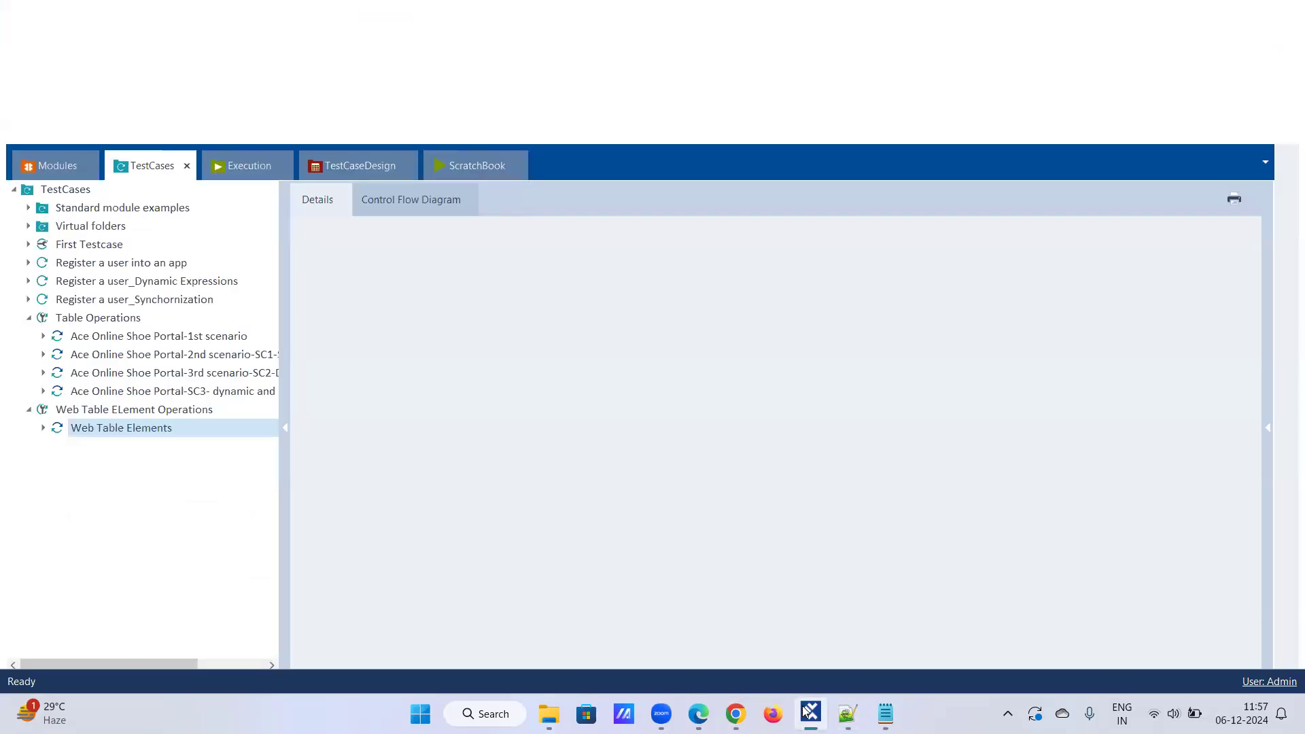
{"action": "left_click", "coordinate": [569, 388]}
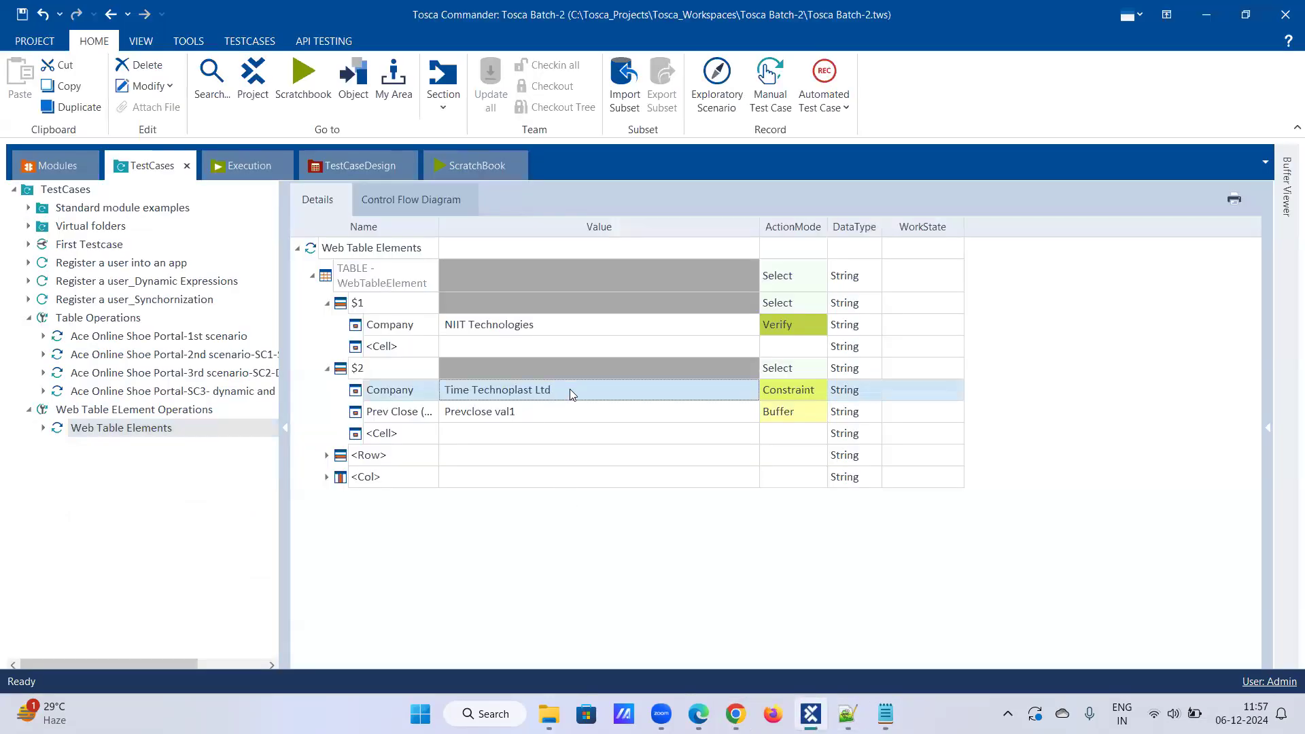
{"action": "left_click", "coordinate": [571, 389]}
{"action": "left_click_drag", "start_coordinate": [540, 390], "coordinate": [420, 409]}
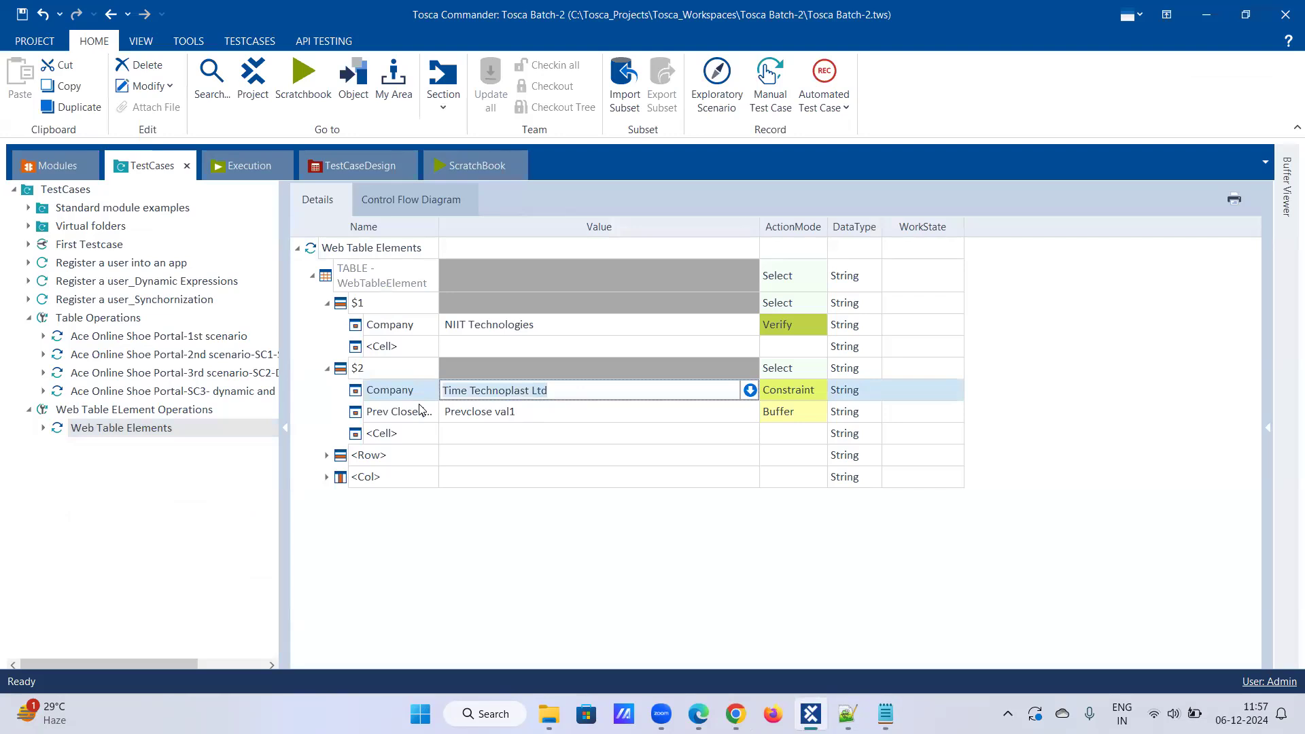
{"action": "key", "text": "ctrl+v"}
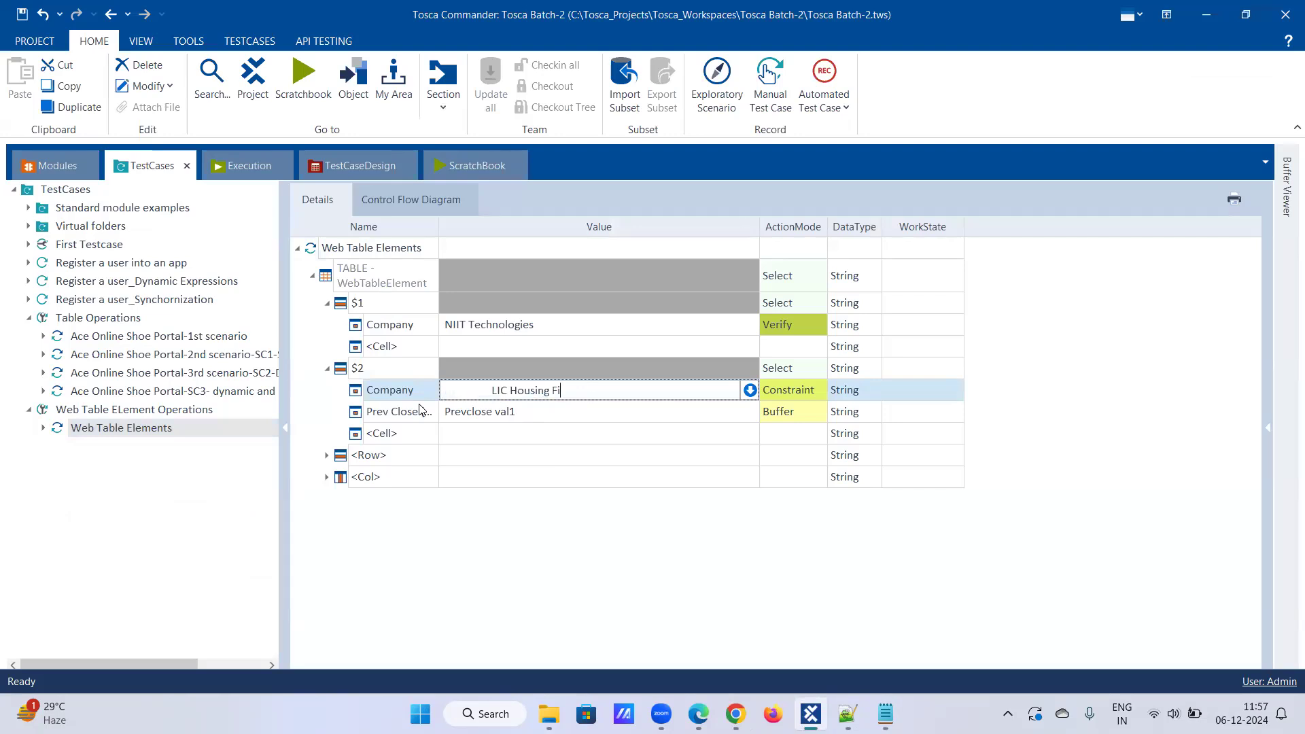
{"action": "key", "text": "BackSpace"}
{"action": "key", "text": "BackSpace"}
{"action": "key", "text": "BackSpace"}
{"action": "key", "text": "BackSpace"}
{"action": "key", "text": "BackSpace"}
{"action": "key", "text": "BackSpace"}
{"action": "key", "text": "BackSpace"}
{"action": "key", "text": "BackSpace"}
{"action": "key", "text": "BackSpace"}
{"action": "key", "text": "BackSpace"}
{"action": "key", "text": "BackSpace"}
{"action": "key", "text": "BackSpace"}
{"action": "key", "text": "BackSpace"}
{"action": "key", "text": "BackSpace"}
Step: Switch to Notepad++ and paste the copied company name two lines below Time Technoplast Ltd
{"action": "left_click", "coordinate": [846, 714]}
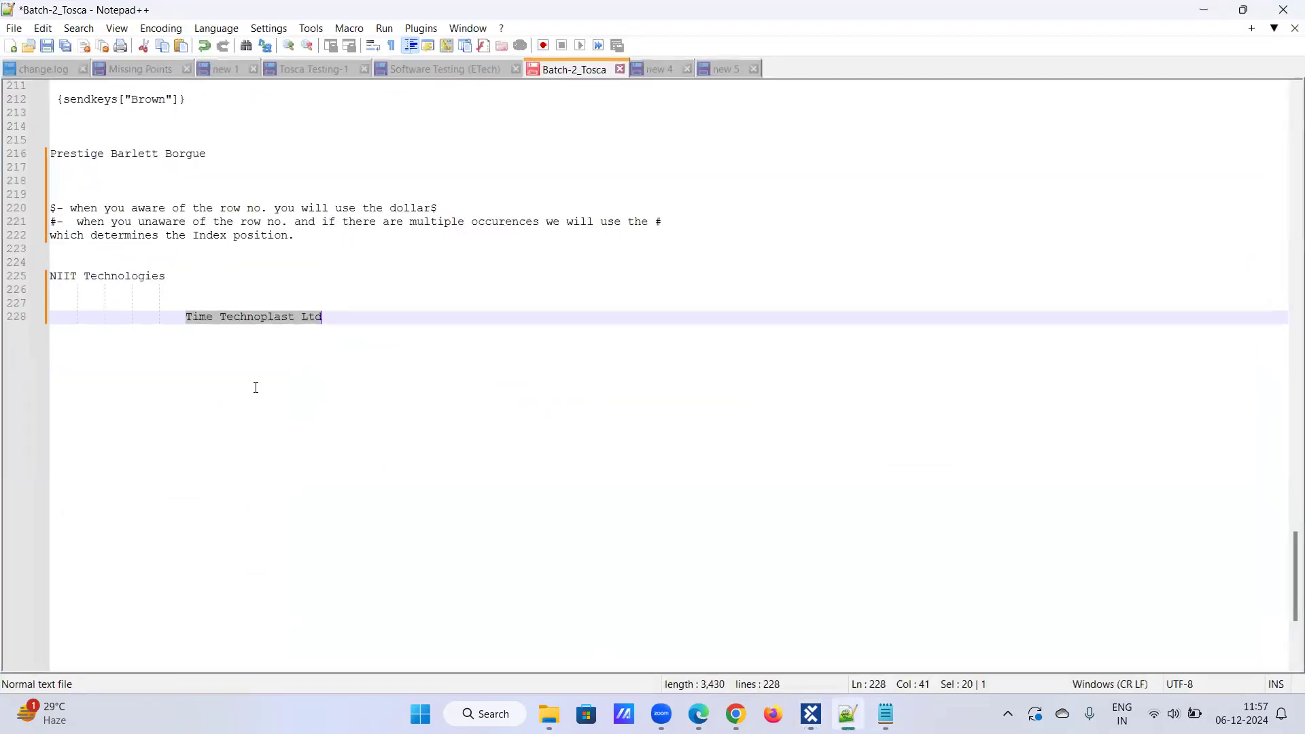
{"action": "key", "text": "End"}
{"action": "key", "text": "Return"}
{"action": "key", "text": "Return"}
{"action": "key", "text": "ctrl+v"}
Step: Copy only the text LIC Housing Fi from the pasted line, without its leading spaces
{"action": "key", "text": "Left"}
{"action": "key", "text": "Left"}
{"action": "key", "text": "Left"}
{"action": "key", "text": "Left"}
{"action": "key", "text": "Left"}
{"action": "key", "text": "Left"}
{"action": "key", "text": "Left"}
{"action": "key", "text": "Left"}
{"action": "key", "text": "Left"}
{"action": "key", "text": "Left"}
{"action": "key", "text": "Left"}
{"action": "key", "text": "Left"}
{"action": "key", "text": "Left"}
{"action": "key", "text": "Left"}
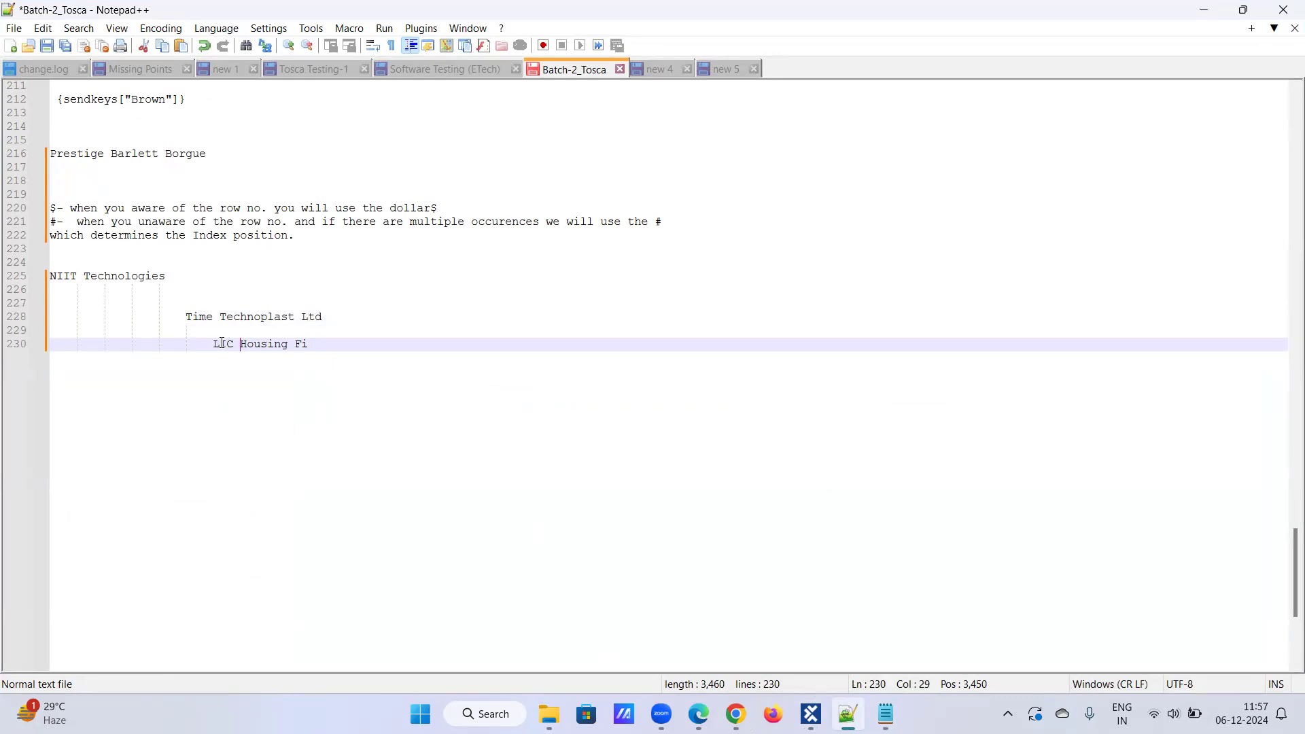
{"action": "key", "text": "shift+Left"}
{"action": "key", "text": "shift+Right"}
{"action": "key", "text": "shift+Right"}
{"action": "key", "text": "shift+Right"}
{"action": "key", "text": "shift+Right"}
{"action": "key", "text": "shift+Right"}
{"action": "key", "text": "shift+Right"}
{"action": "key", "text": "shift+Right"}
{"action": "key", "text": "shift+Right"}
{"action": "key", "text": "shift+Right"}
{"action": "key", "text": "shift+Right"}
{"action": "key", "text": "shift+Right"}
{"action": "key", "text": "shift+Right"}
{"action": "key", "text": "shift+Right"}
{"action": "key", "text": "ctrl+c"}
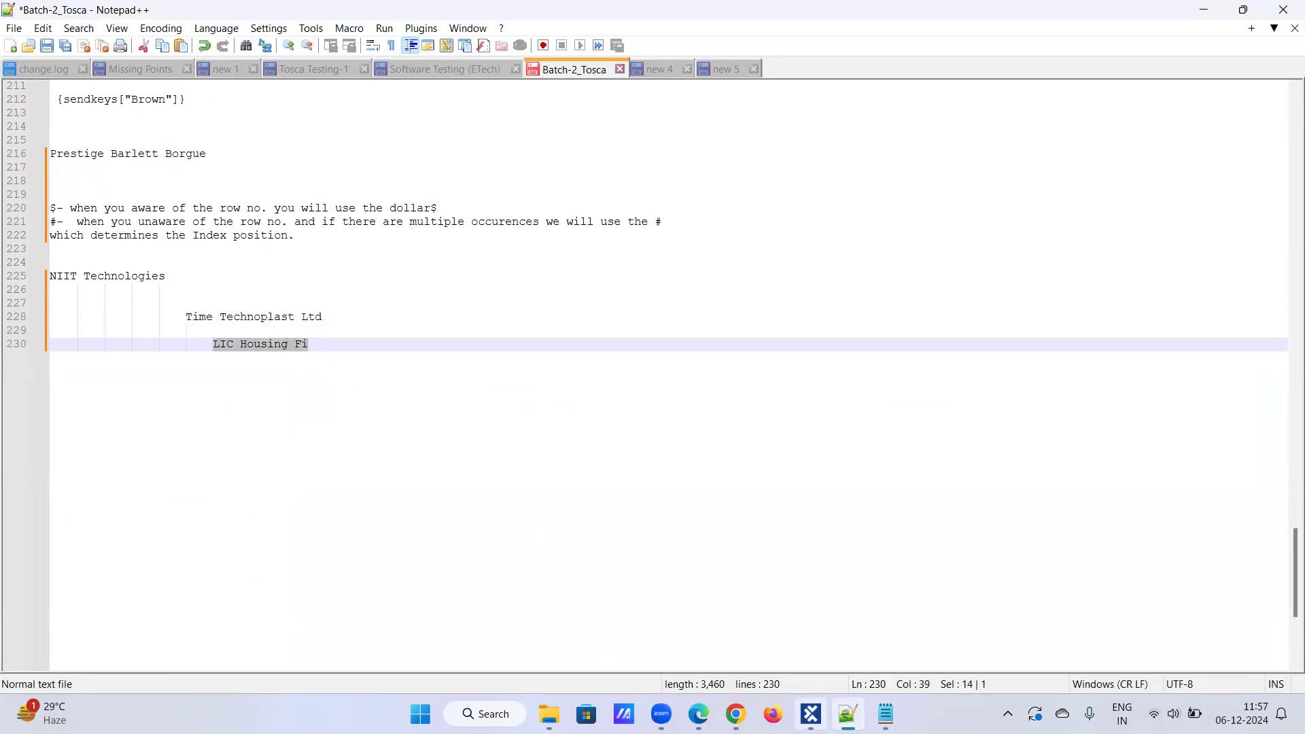
Step: Back in Tosca Commander, set row $2's Company constraint to LIC Housing Fi and its Prev Close buffer name to Prevclose val2
{"action": "key", "text": "alt+Tab"}
{"action": "key", "text": "ctrl+v"}
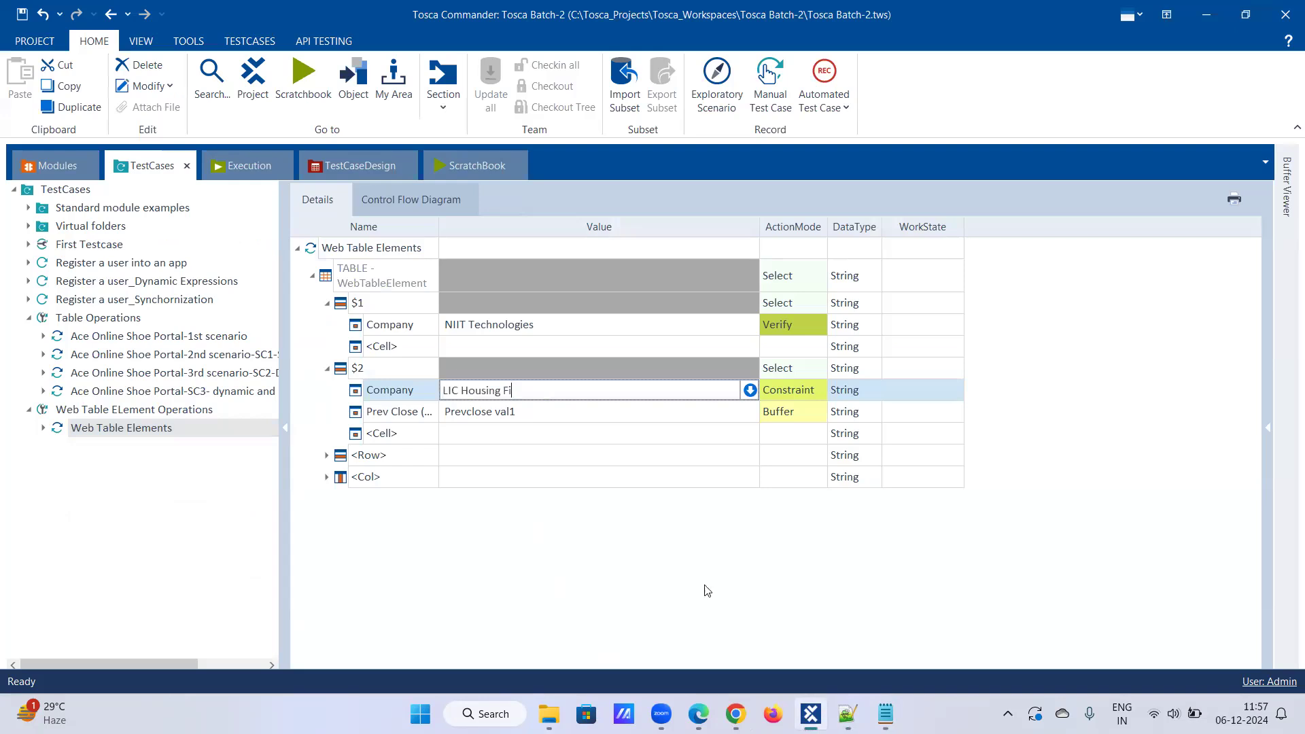
{"action": "left_click", "coordinate": [557, 413]}
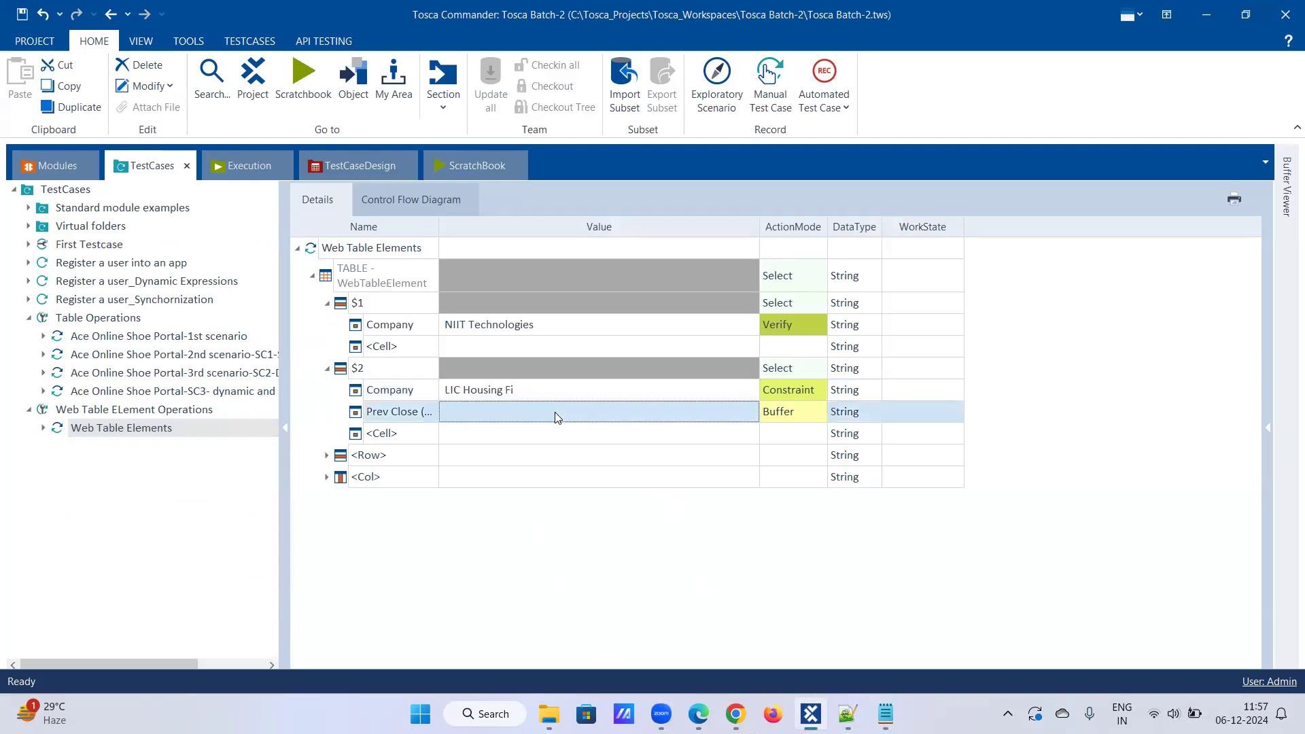
{"action": "type", "text": "2"}
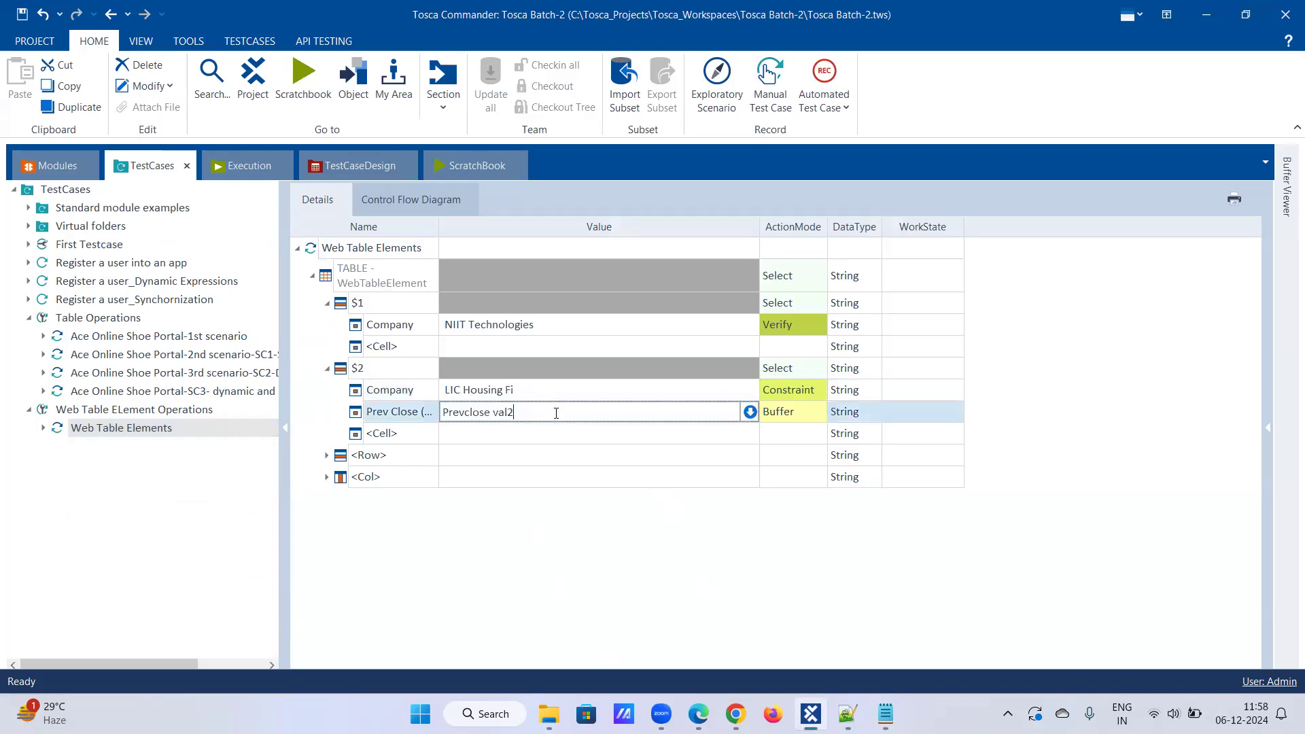
Step: Rename the row $2 to #2 so that it selects by occurrence
{"action": "left_click", "coordinate": [413, 368]}
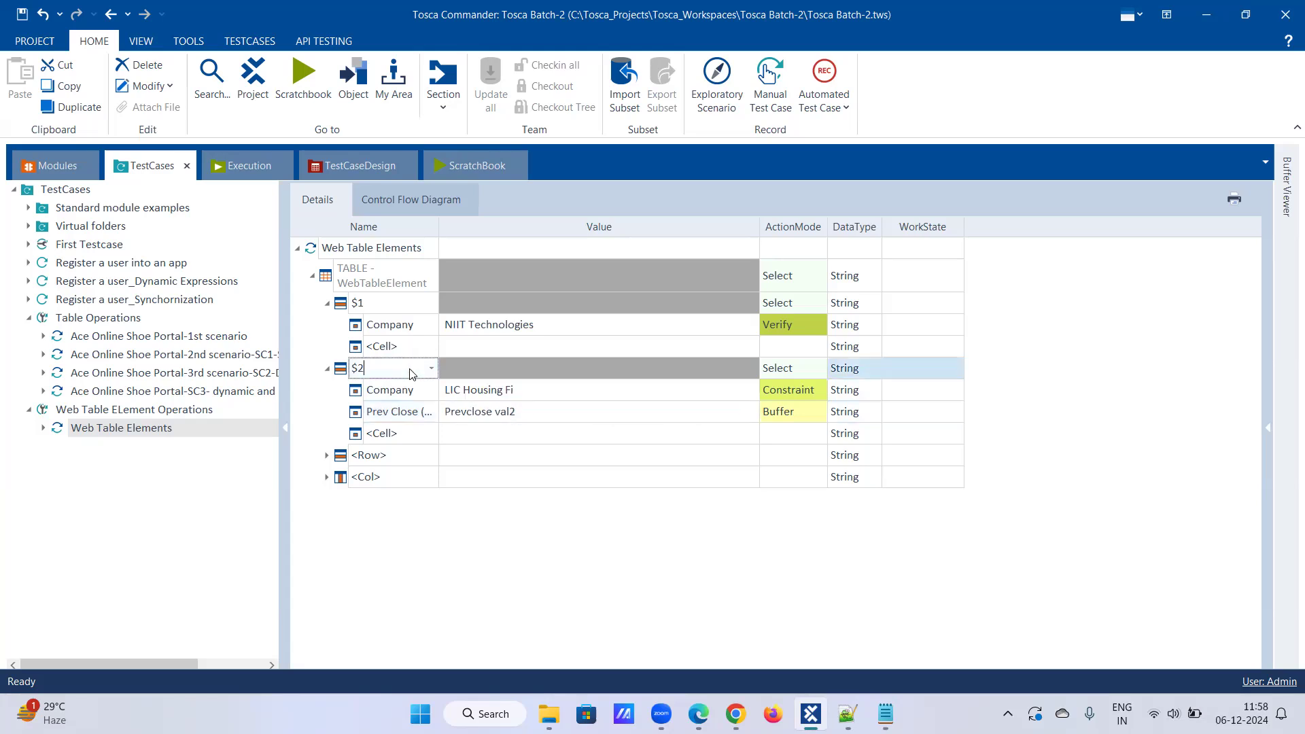
{"action": "key", "text": "BackSpace"}
{"action": "type", "text": "1"}
{"action": "key", "text": "BackSpace"}
{"action": "key", "text": "BackSpace"}
{"action": "type", "text": "#2"}
{"action": "key", "text": "Return"}
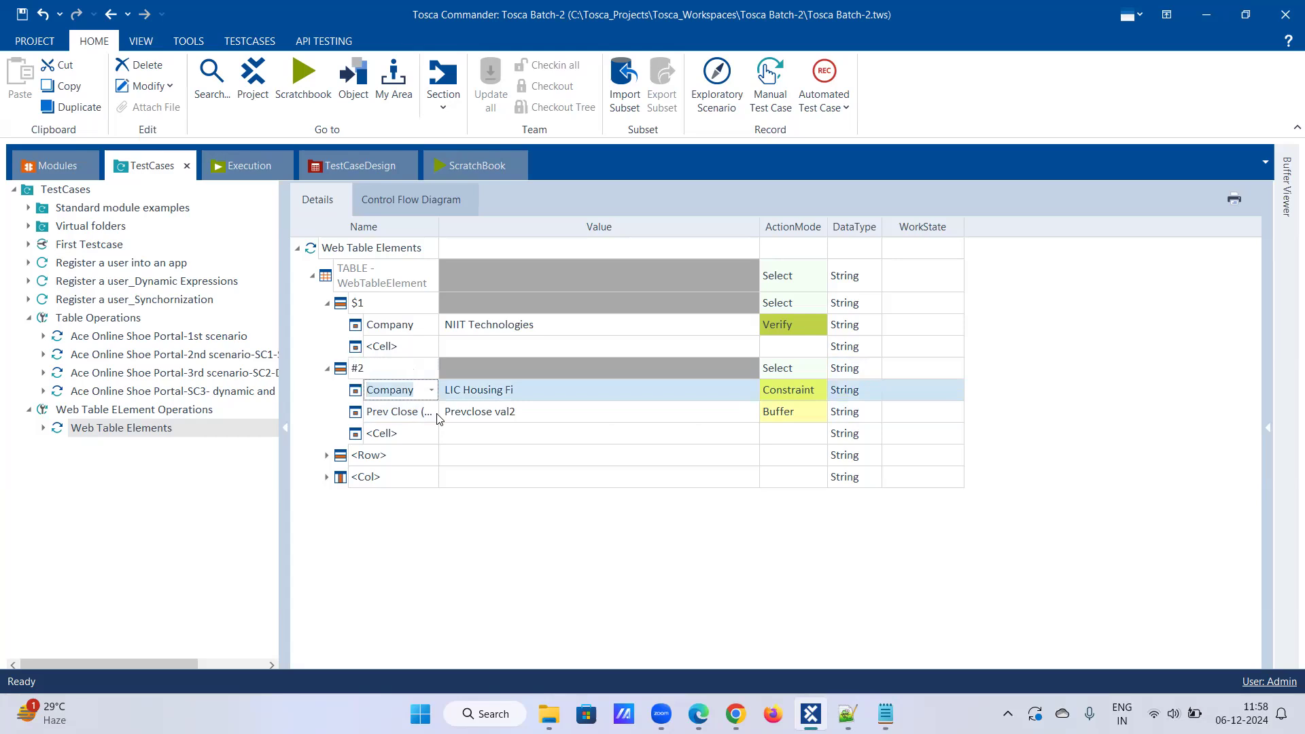
{"action": "key", "text": "Return"}
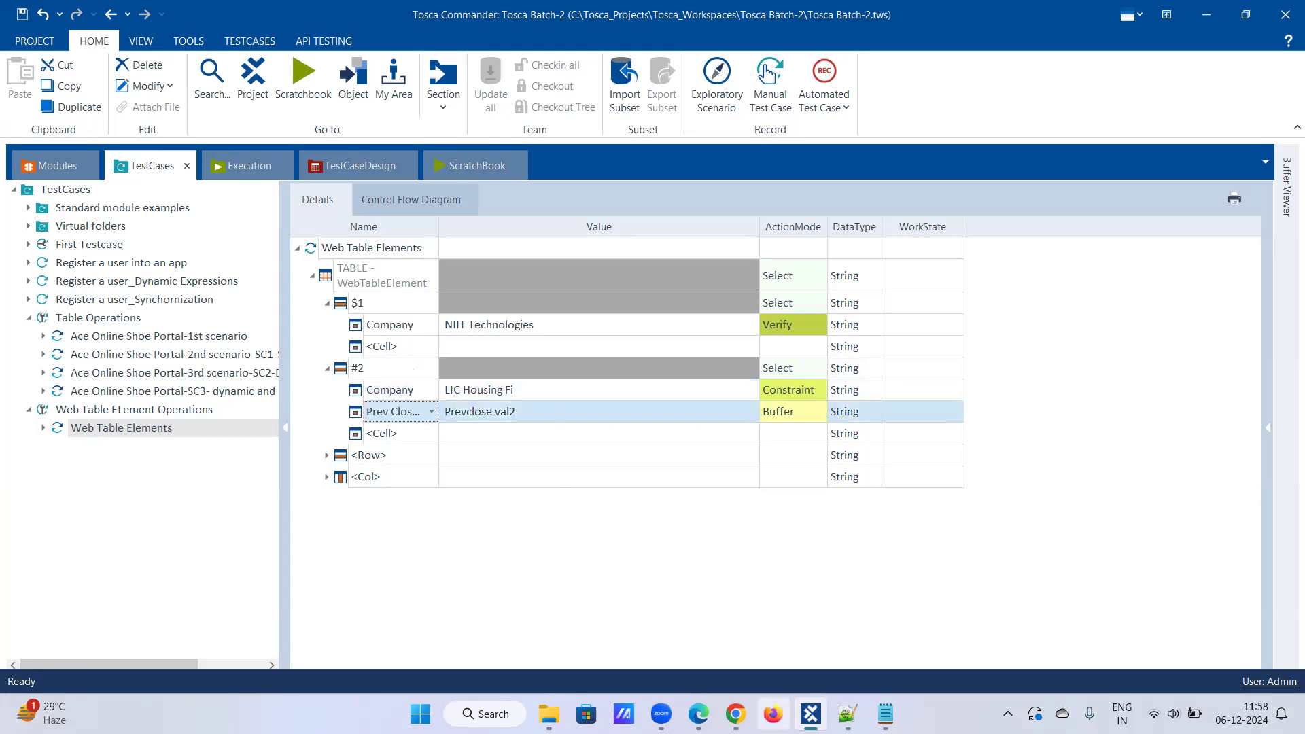
Step: Switch to Chrome, close the developer tools and compare the Prev Close values of both LIC Housing Fi rows
{"action": "left_click", "coordinate": [735, 714]}
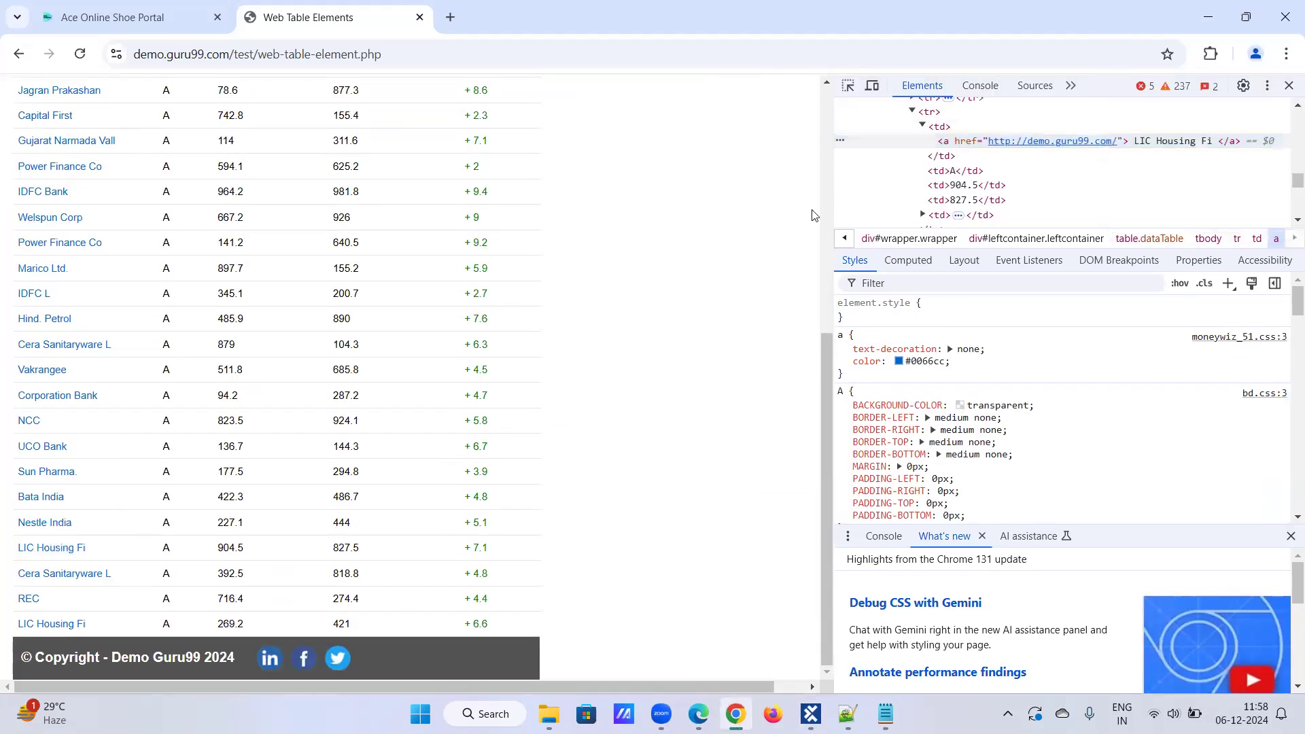
{"action": "left_click", "coordinate": [1289, 85]}
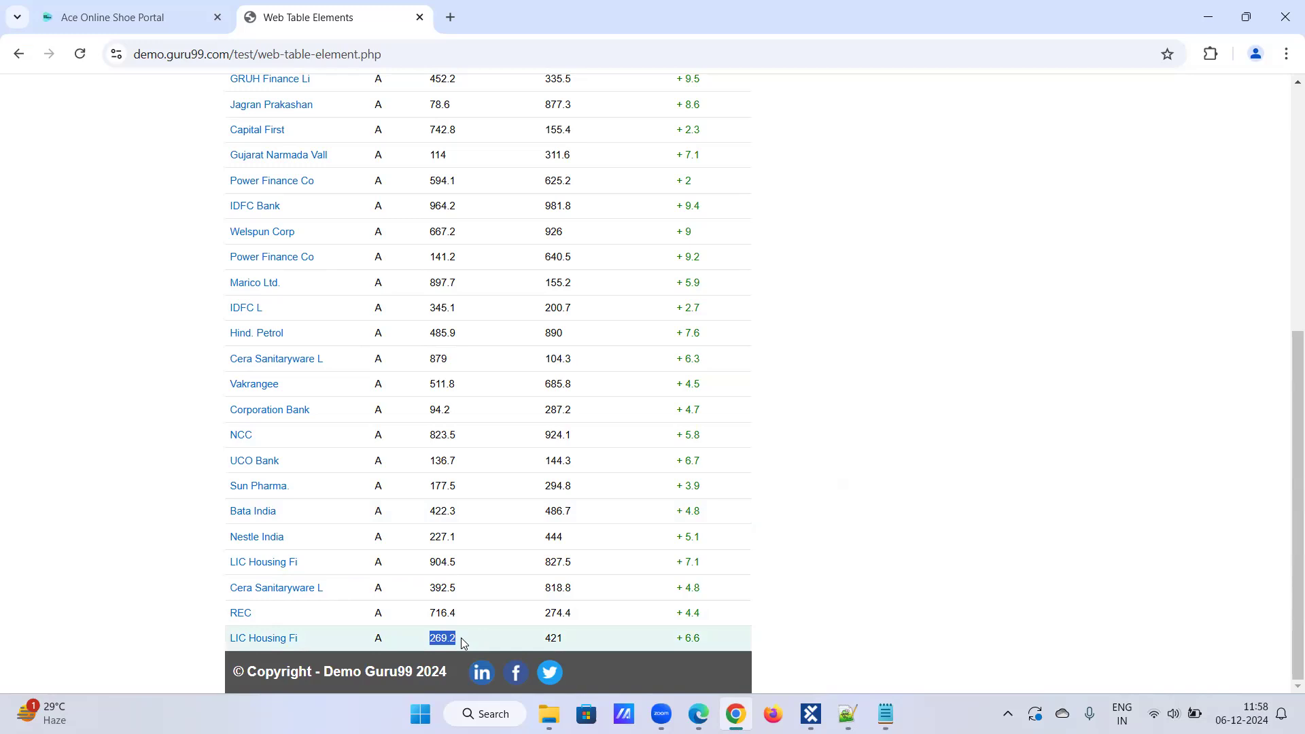
{"action": "left_click", "coordinate": [432, 566]}
{"action": "left_click_drag", "start_coordinate": [432, 565], "coordinate": [457, 567]}
Step: Return to Tosca Commander and run the Web Table Elements test step in ScratchBook
{"action": "left_click", "coordinate": [810, 713]}
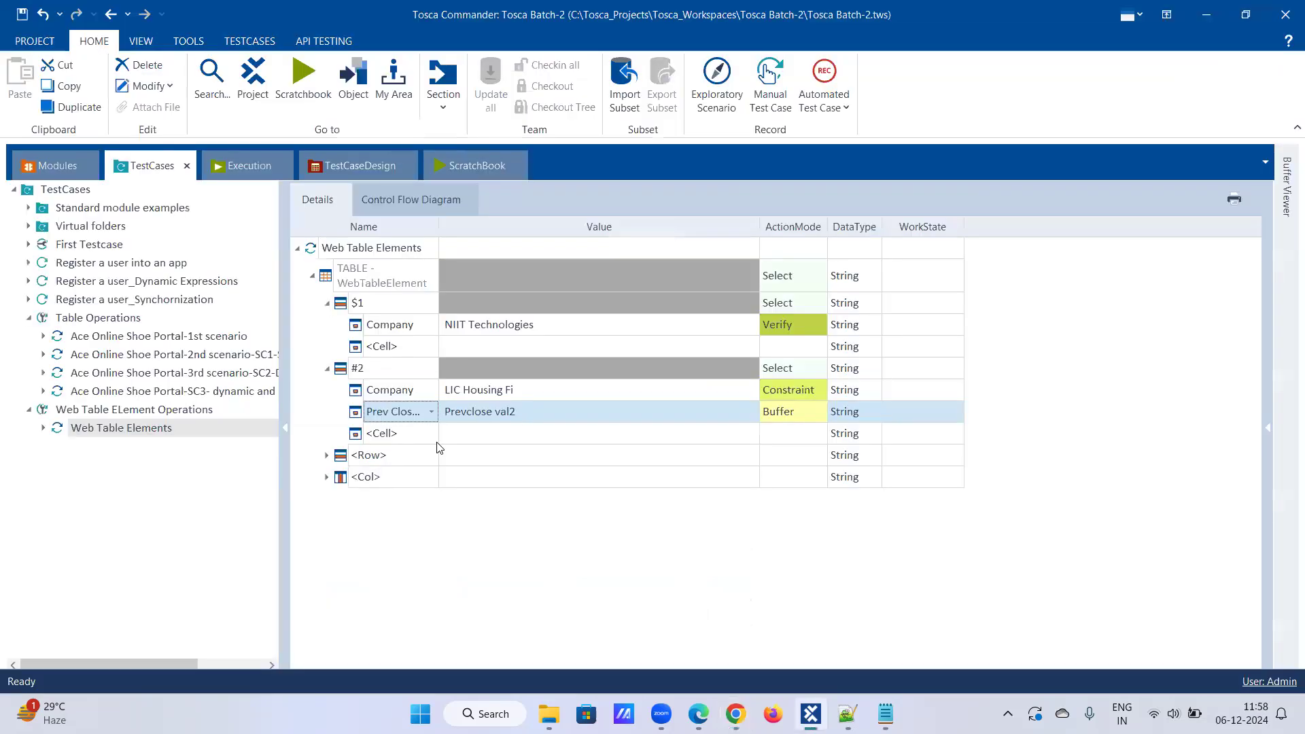
{"action": "right_click", "coordinate": [146, 428]}
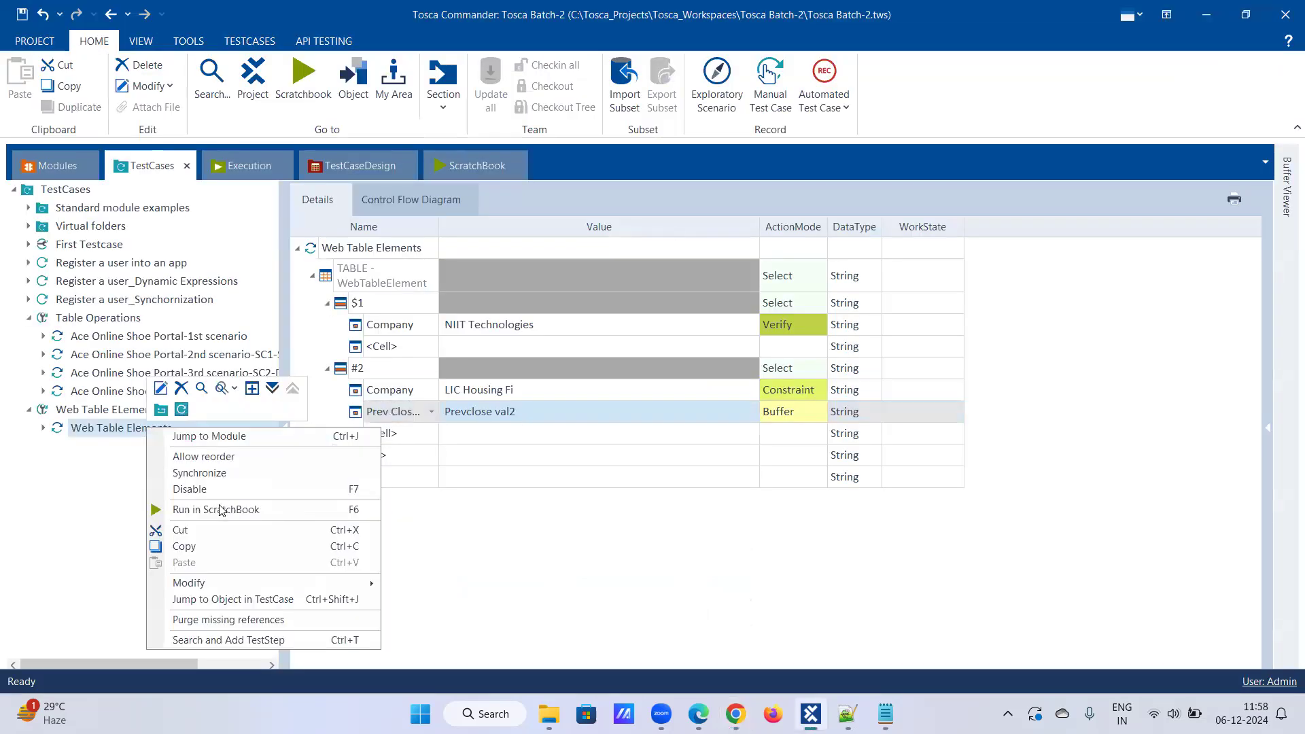
{"action": "left_click", "coordinate": [219, 510]}
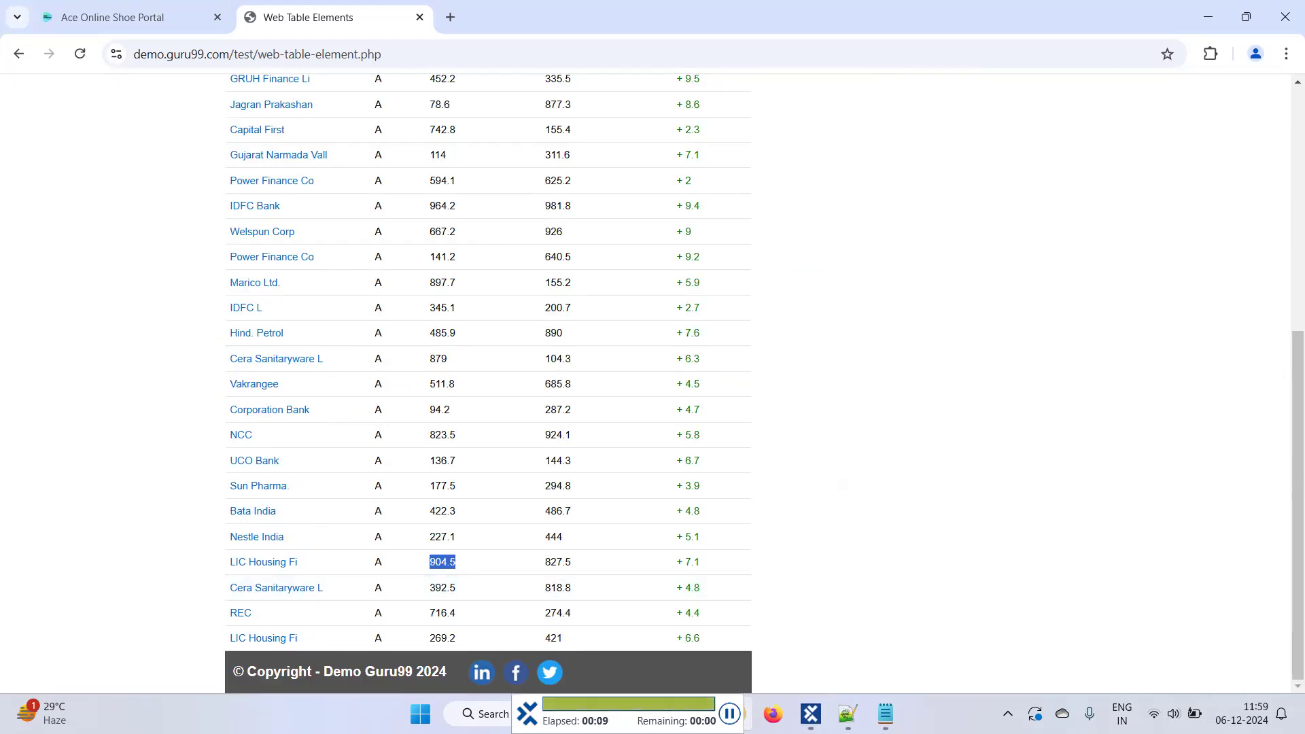
Step: Expand the ScratchBook results, read the Prev Close buffer's log info and compare it with the last LIC Housing Fi row in Chrome
{"action": "left_click", "coordinate": [812, 709]}
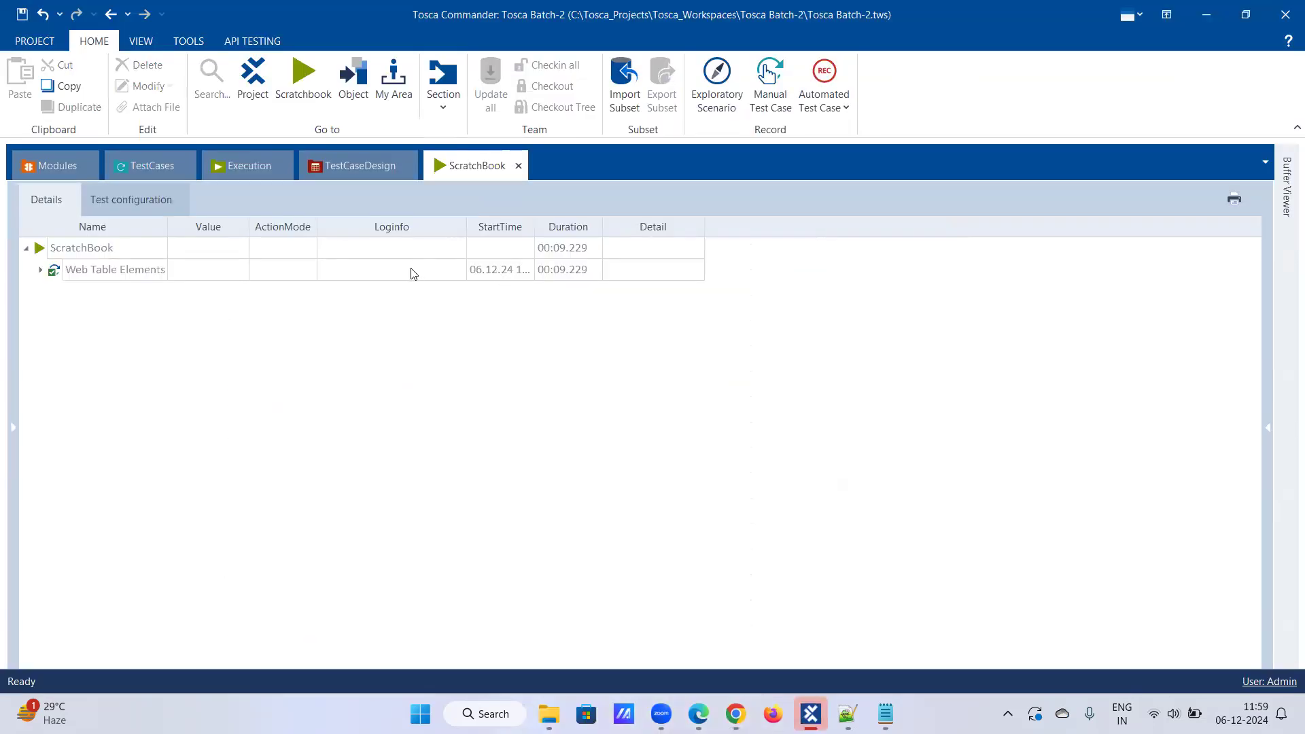
{"action": "left_click", "coordinate": [448, 269]}
{"action": "left_click", "coordinate": [459, 274]}
{"action": "left_click", "coordinate": [126, 268]}
{"action": "left_click", "coordinate": [173, 294]}
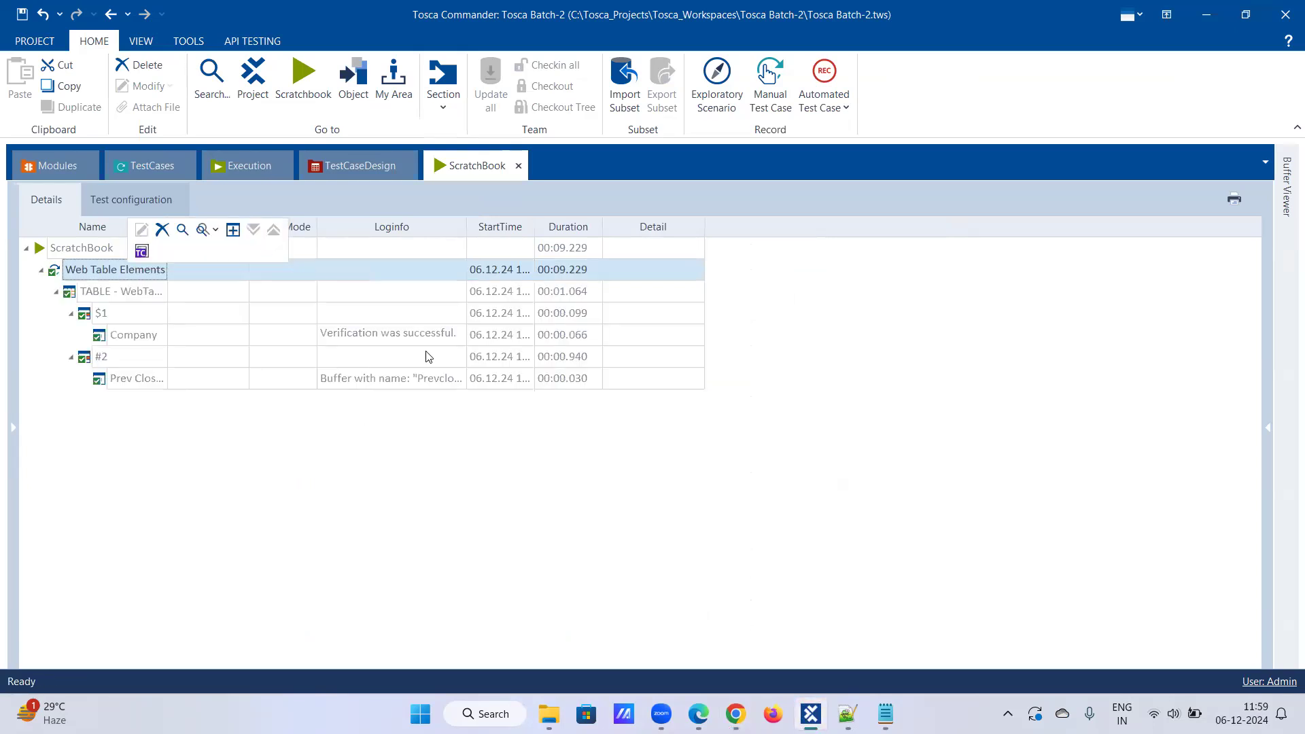
{"action": "left_click", "coordinate": [459, 381]}
{"action": "left_click", "coordinate": [460, 380]}
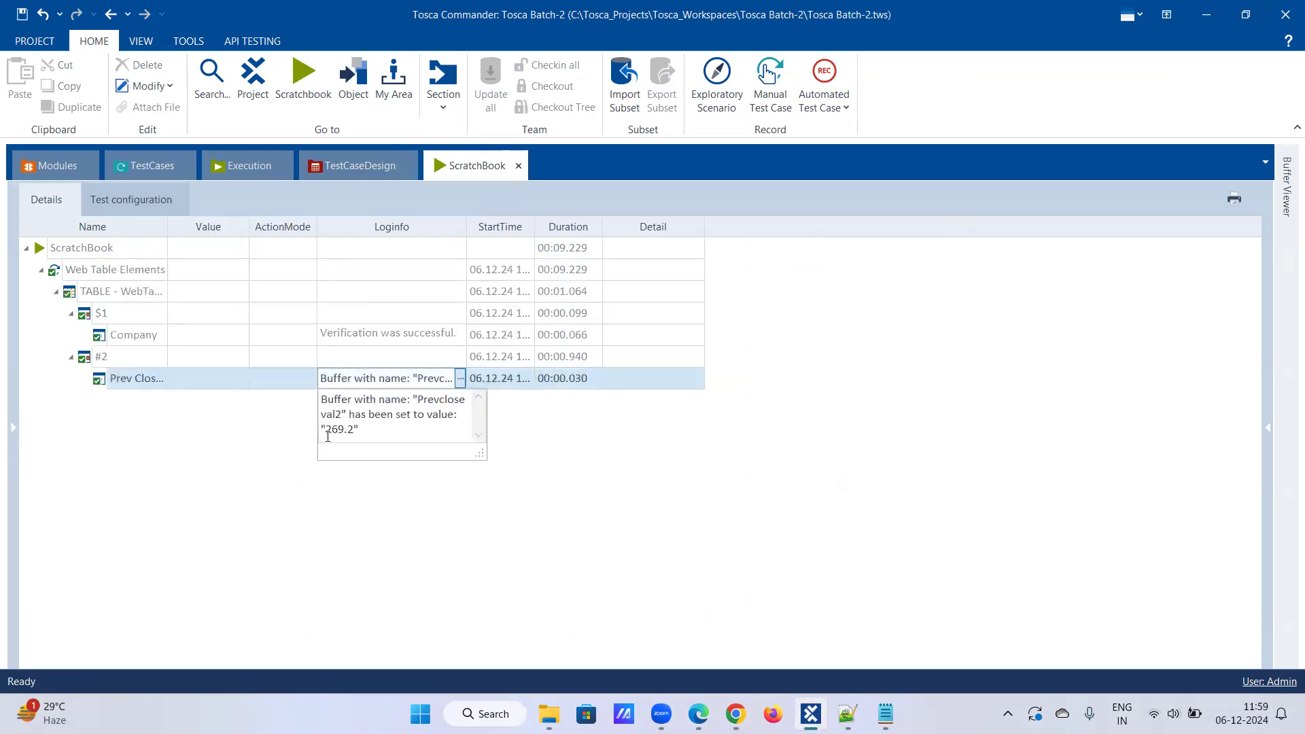
{"action": "left_click", "coordinate": [735, 713]}
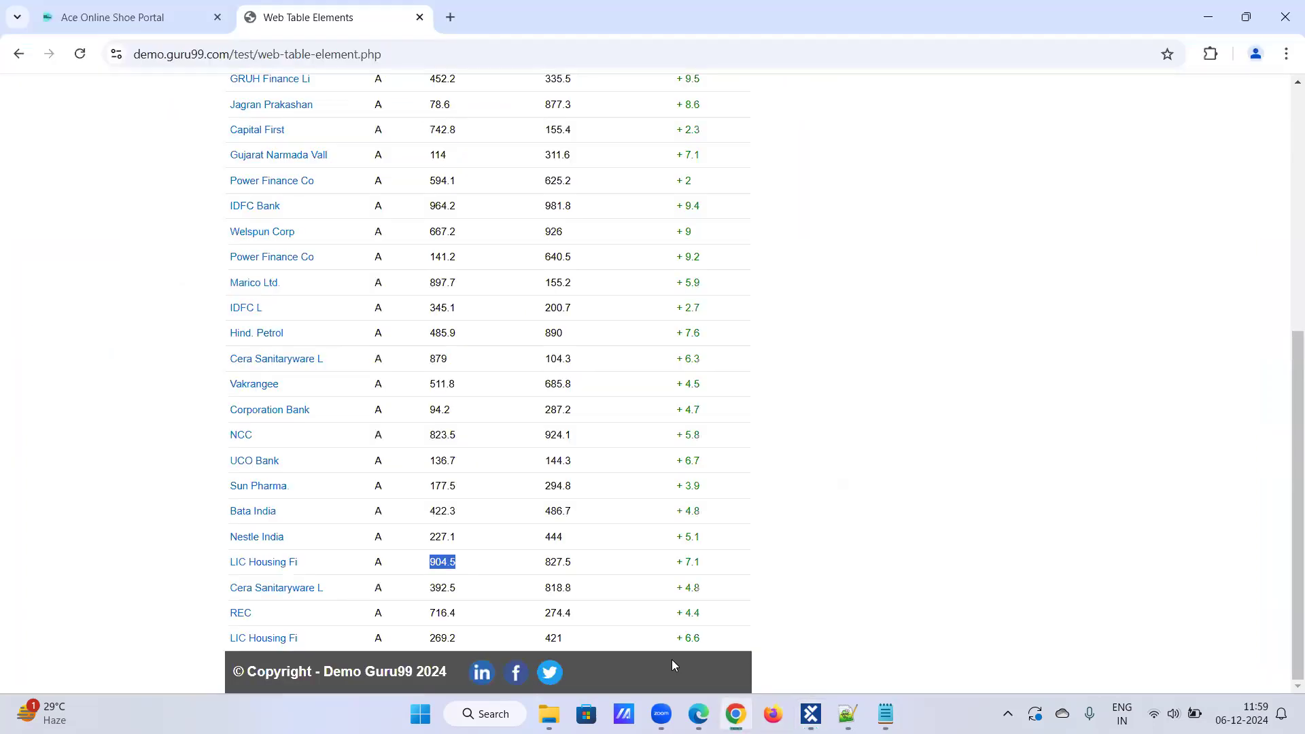
{"action": "left_click", "coordinate": [433, 637]}
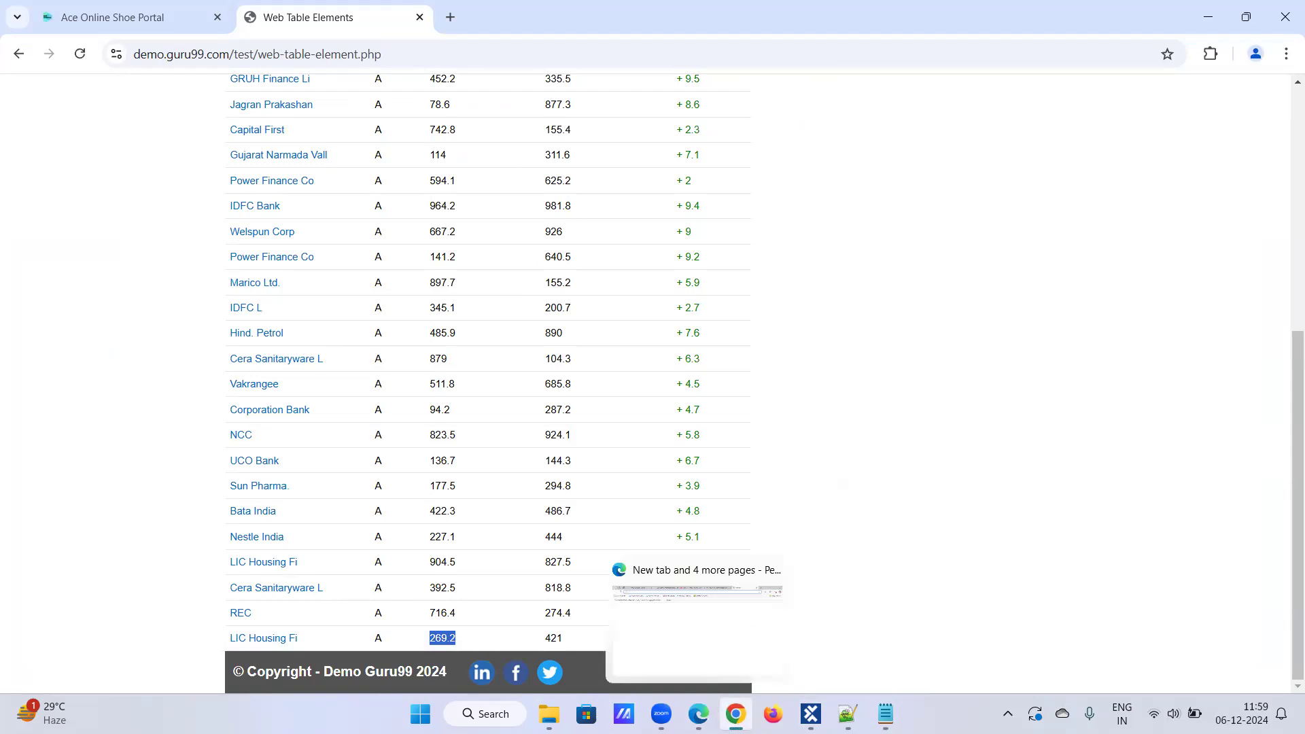
Step: In Tosca Commander's test cases, change the LIC Housing Fi row's index from #2 to #1
{"action": "left_click", "coordinate": [811, 714]}
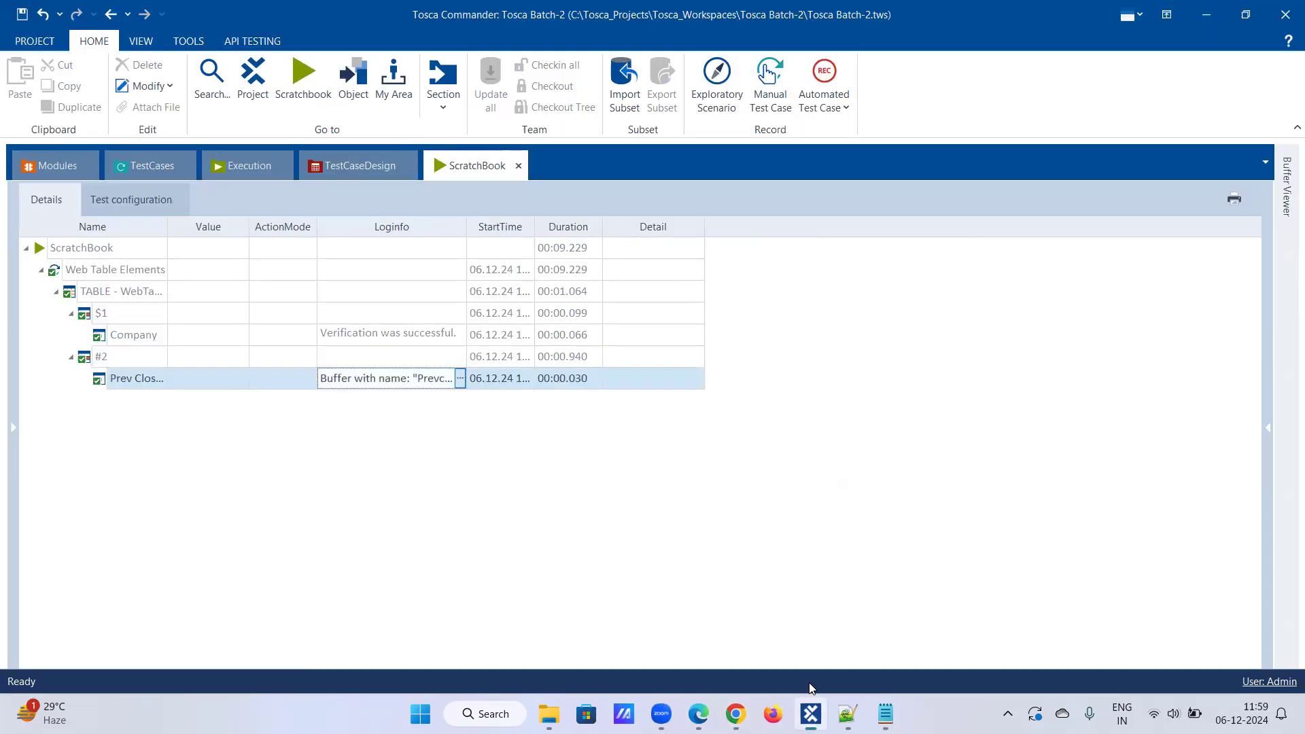
{"action": "left_click", "coordinate": [153, 170]}
{"action": "left_click", "coordinate": [387, 369]}
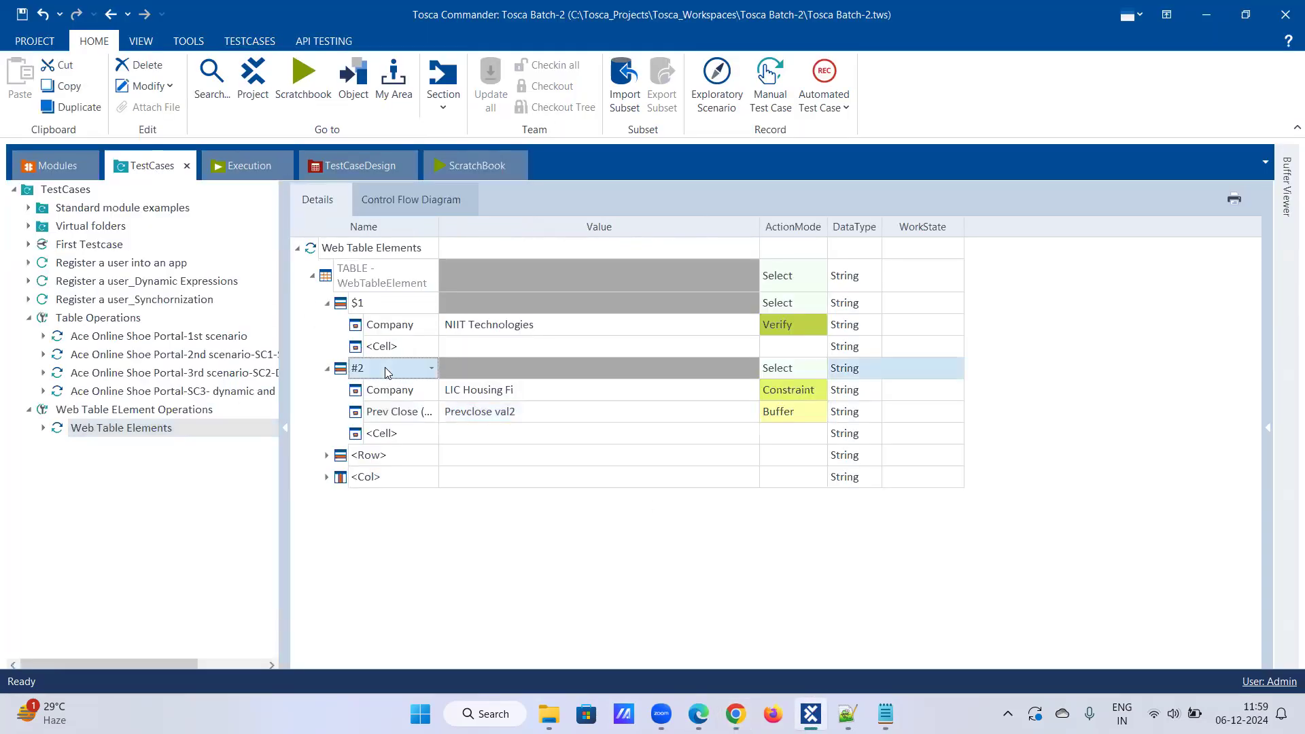
{"action": "left_click", "coordinate": [387, 371]}
{"action": "key", "text": "BackSpace"}
{"action": "type", "text": "1"}
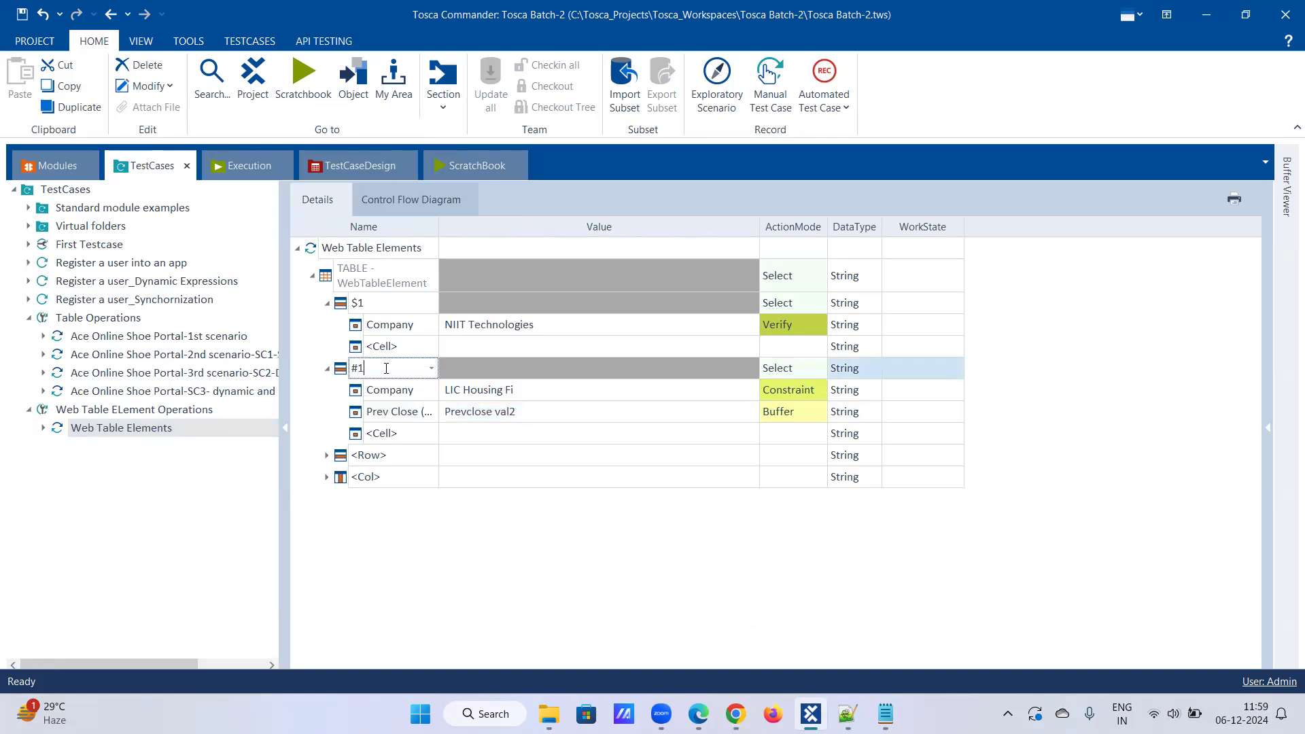
{"action": "left_click", "coordinate": [416, 497]}
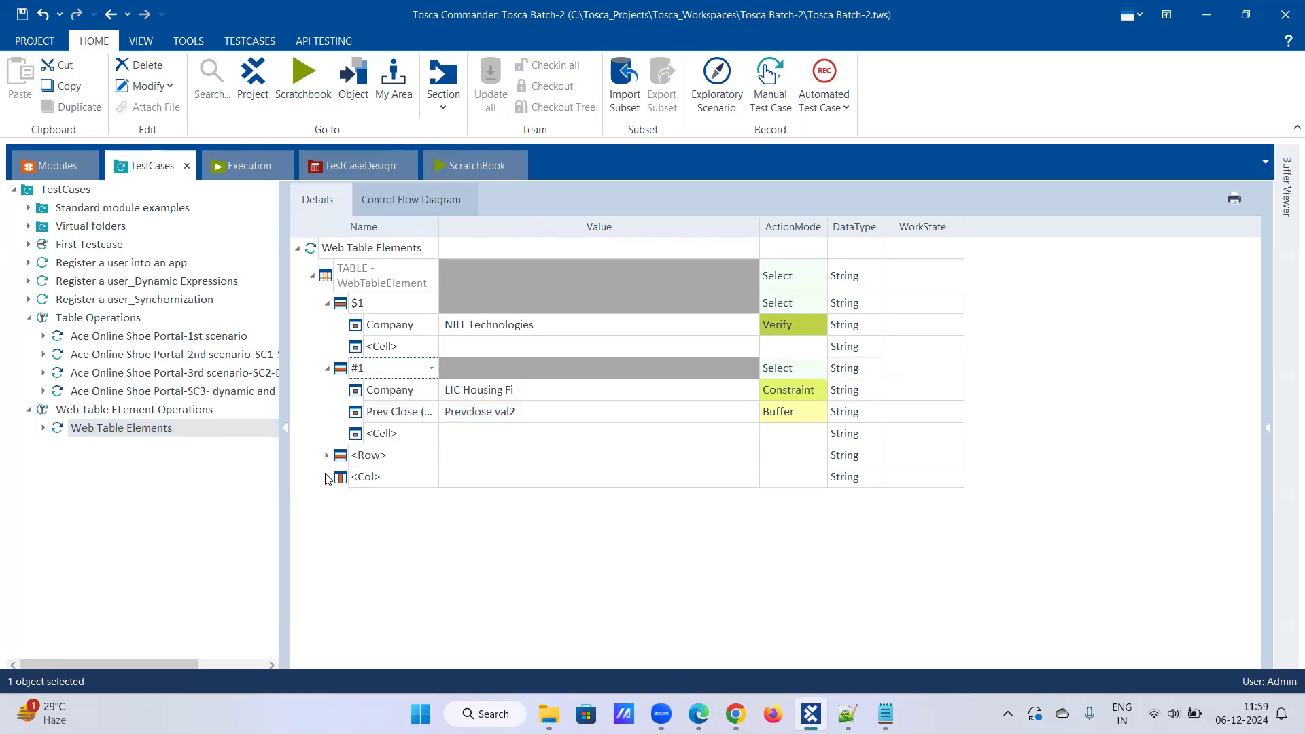
Step: Rerun the Web Table Elements test step in ScratchBook, expand its results and open the Prev Close buffer's log info
{"action": "right_click", "coordinate": [181, 428]}
{"action": "left_click", "coordinate": [228, 511]}
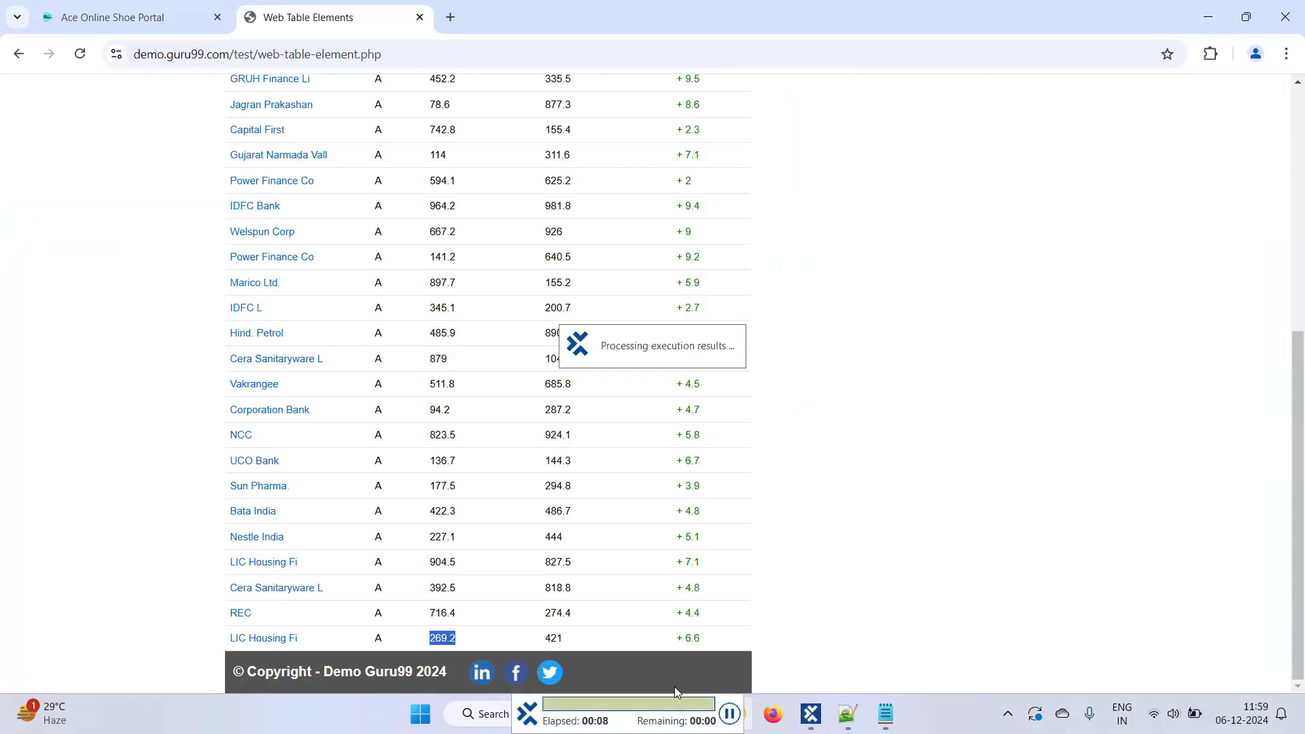
{"action": "left_click", "coordinate": [811, 714]}
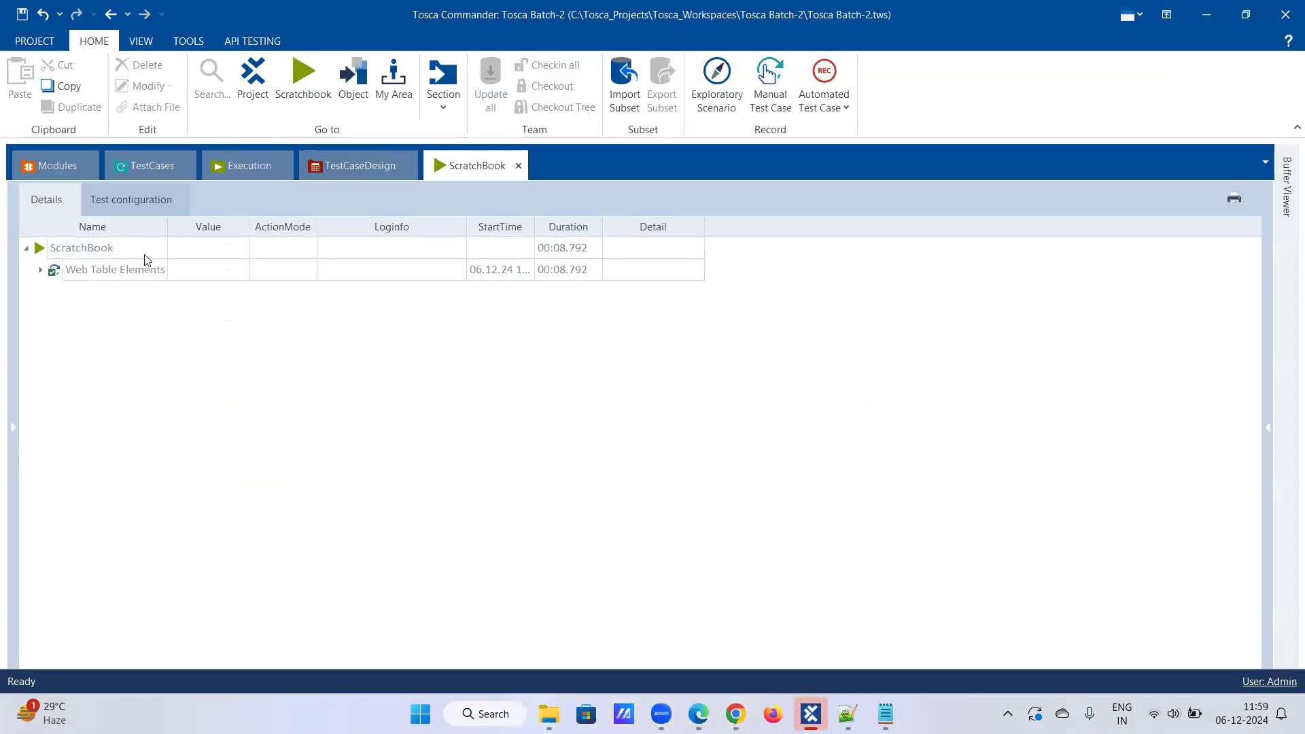
{"action": "right_click", "coordinate": [107, 267]}
{"action": "left_click", "coordinate": [233, 229]}
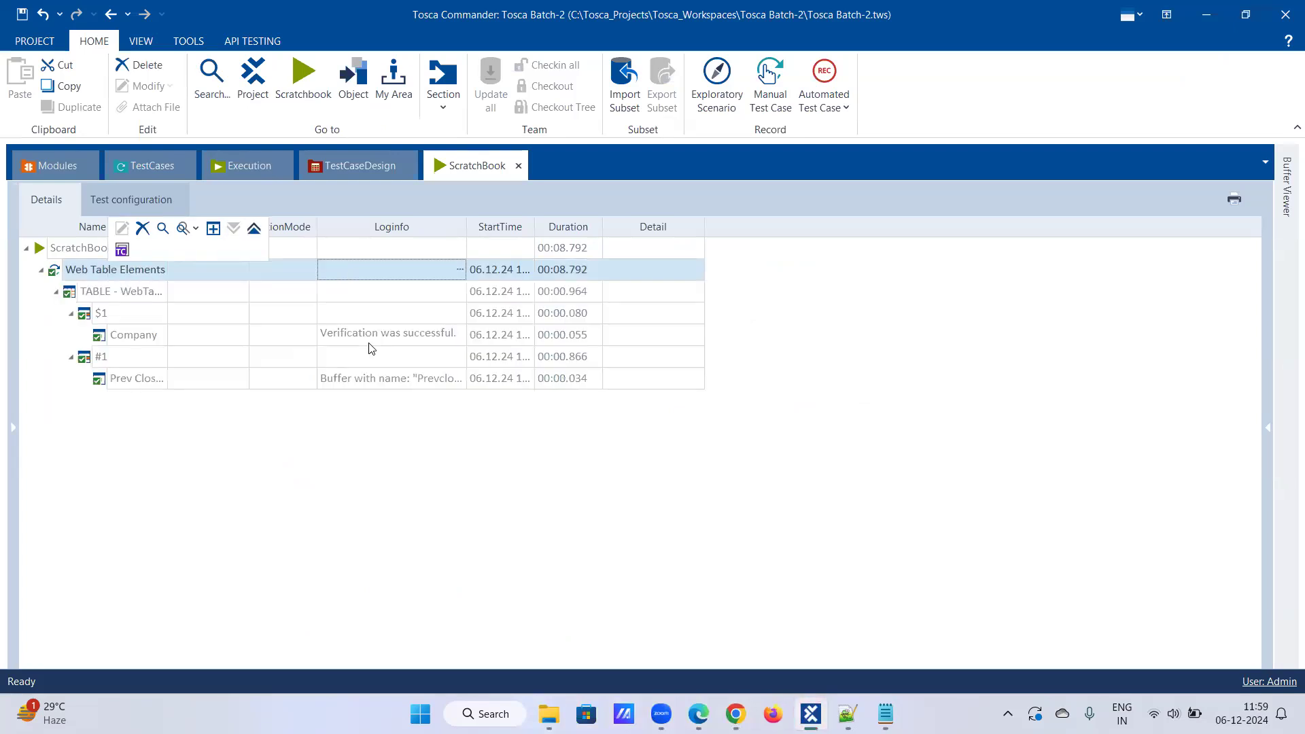
{"action": "left_click", "coordinate": [473, 381]}
{"action": "left_click", "coordinate": [461, 378]}
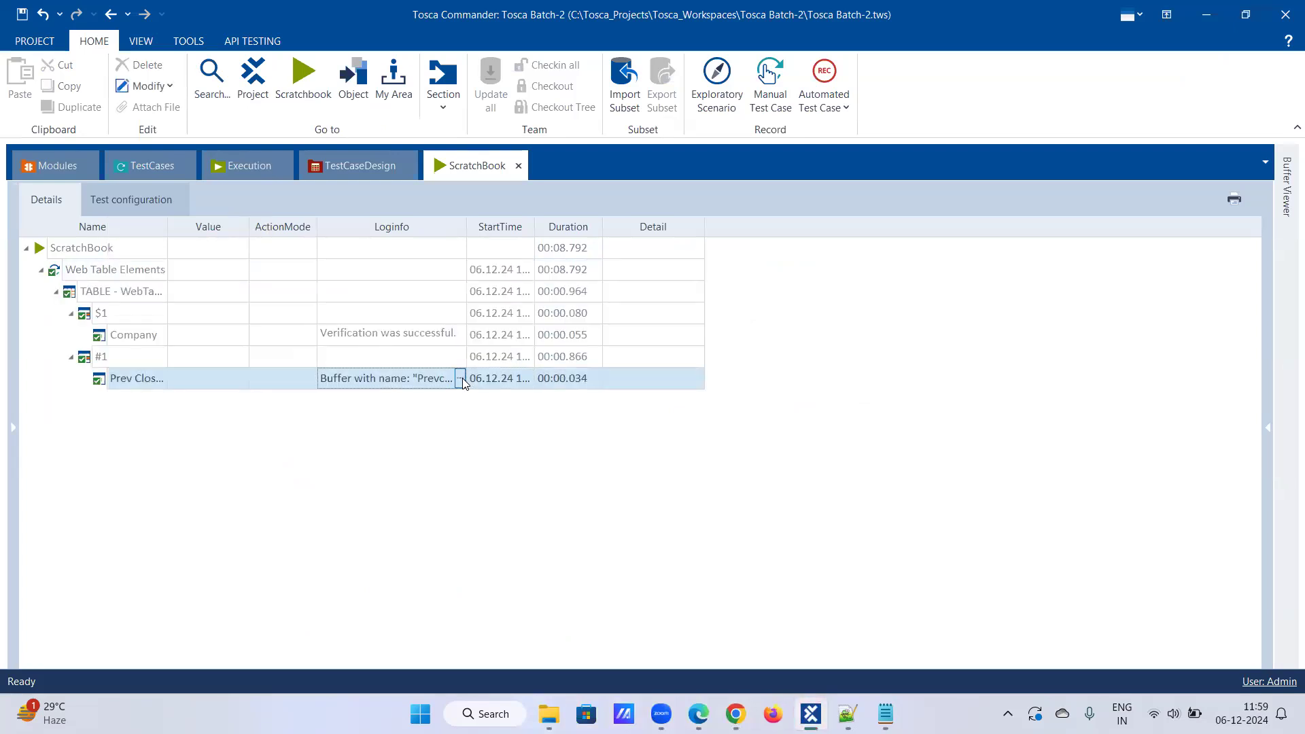
Step: Read the full log info of the Prev Close buffer and return to the test cases
{"action": "left_click", "coordinate": [460, 377]}
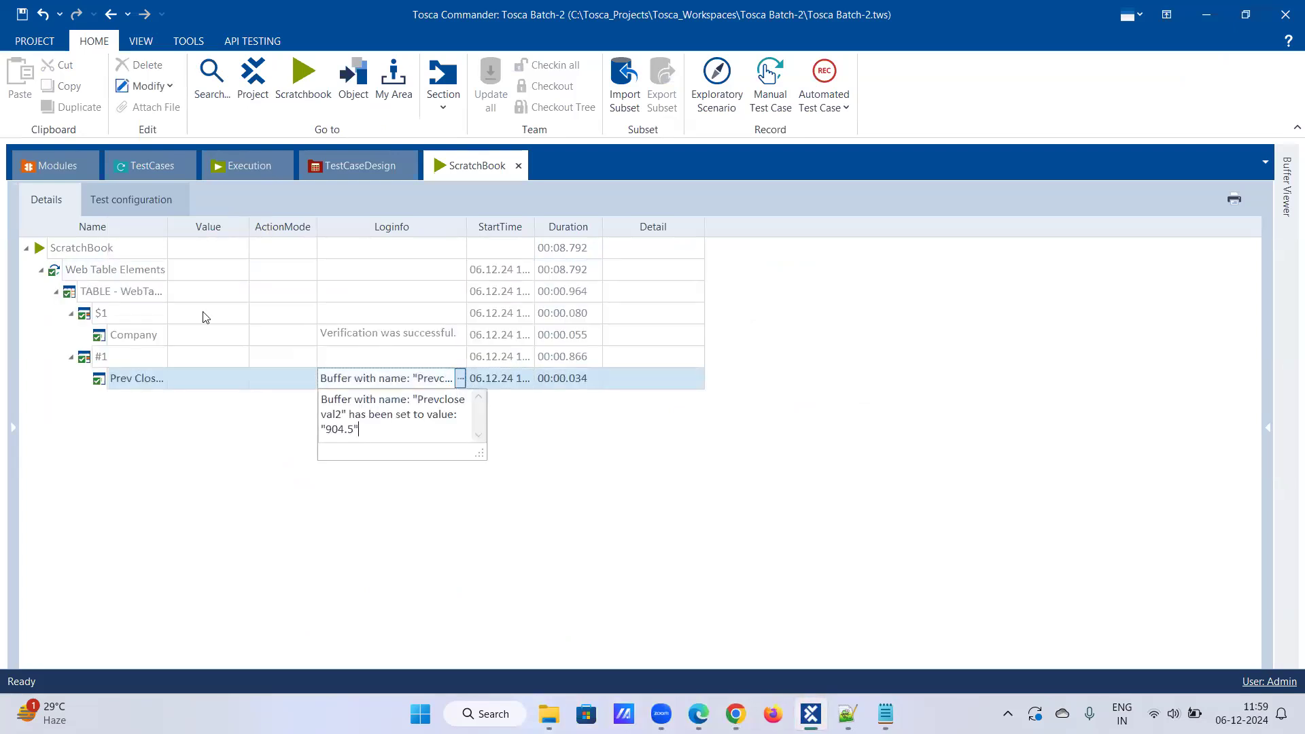
{"action": "key", "text": "Escape"}
{"action": "left_click", "coordinate": [148, 171]}
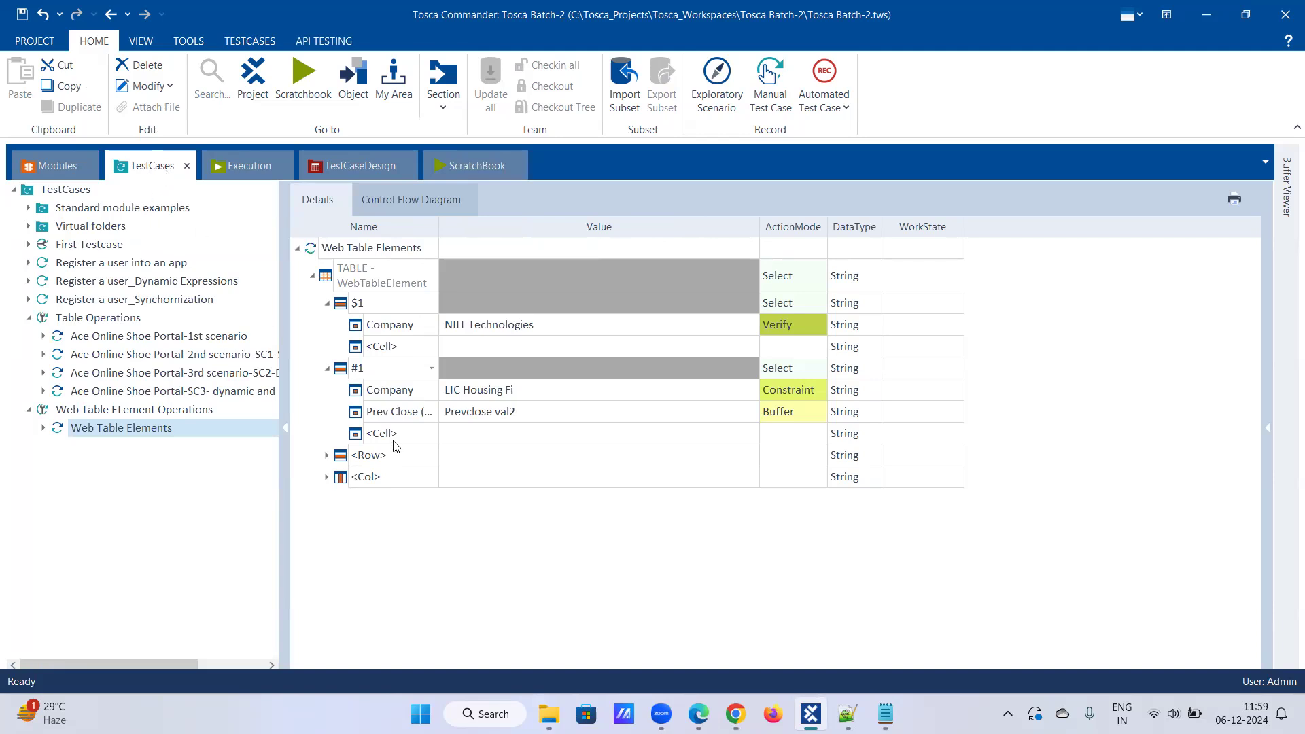
Step: Expand the empty <Row> entry of the Web Table Elements test step and review its available row options
{"action": "left_click", "coordinate": [329, 459]}
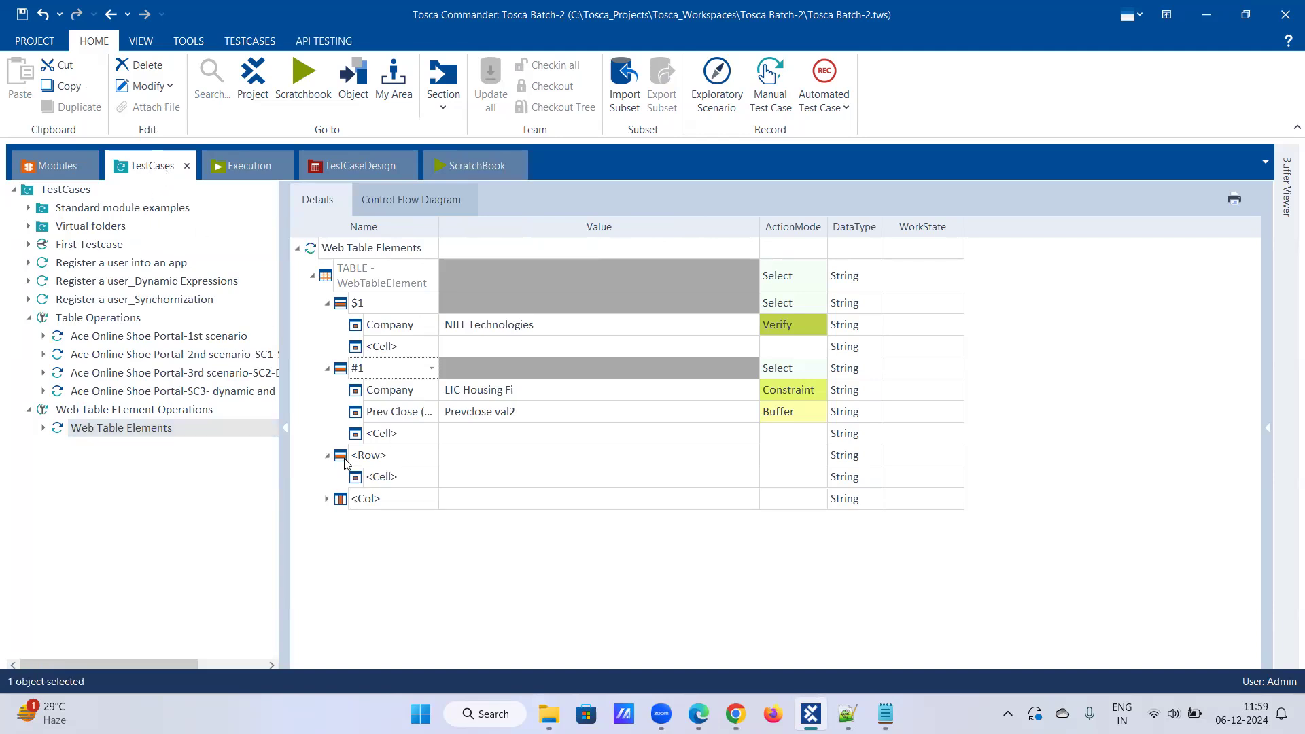
{"action": "left_click", "coordinate": [395, 462]}
{"action": "left_click", "coordinate": [432, 456]}
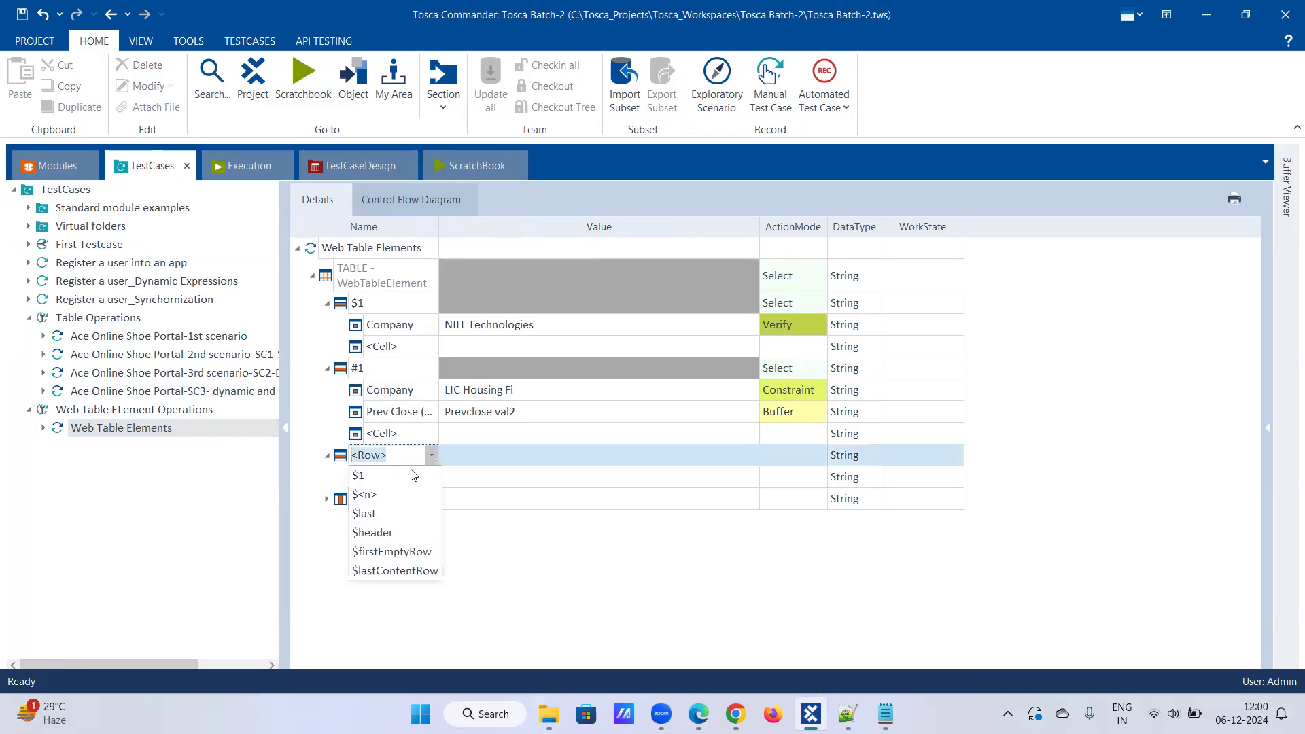
{"action": "left_click", "coordinate": [415, 451]}
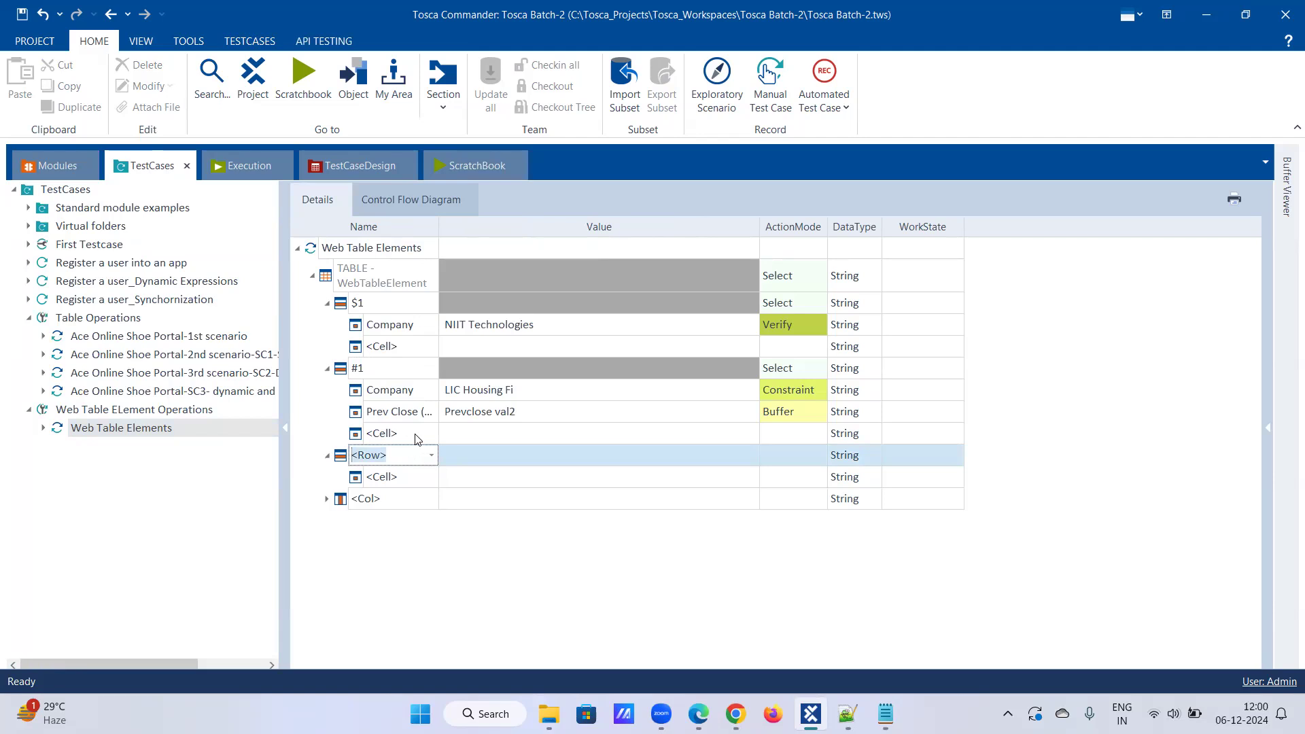
Step: Replace the Prev Close value in the LIC Housing Fi row with the {MOUSEOVER} operation
{"action": "left_click", "coordinate": [536, 412]}
{"action": "key", "text": "ctrl+a"}
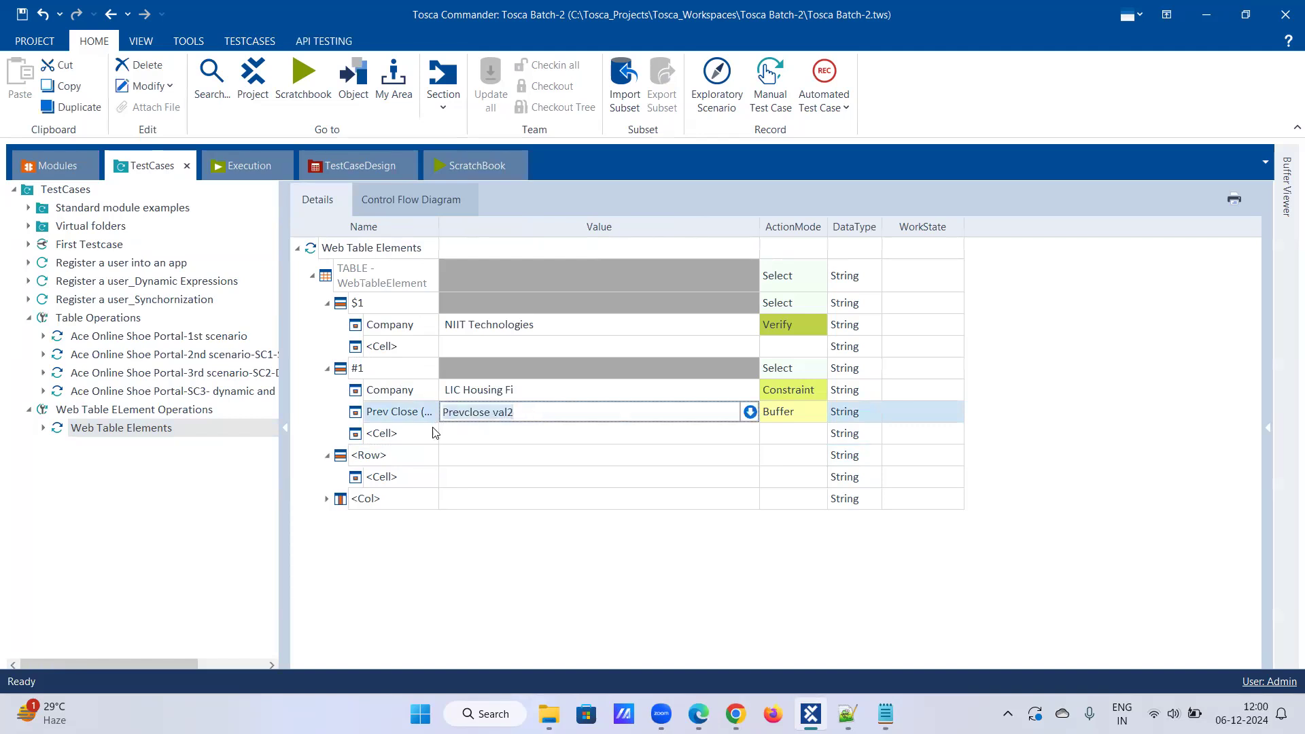
{"action": "key", "text": "Delete"}
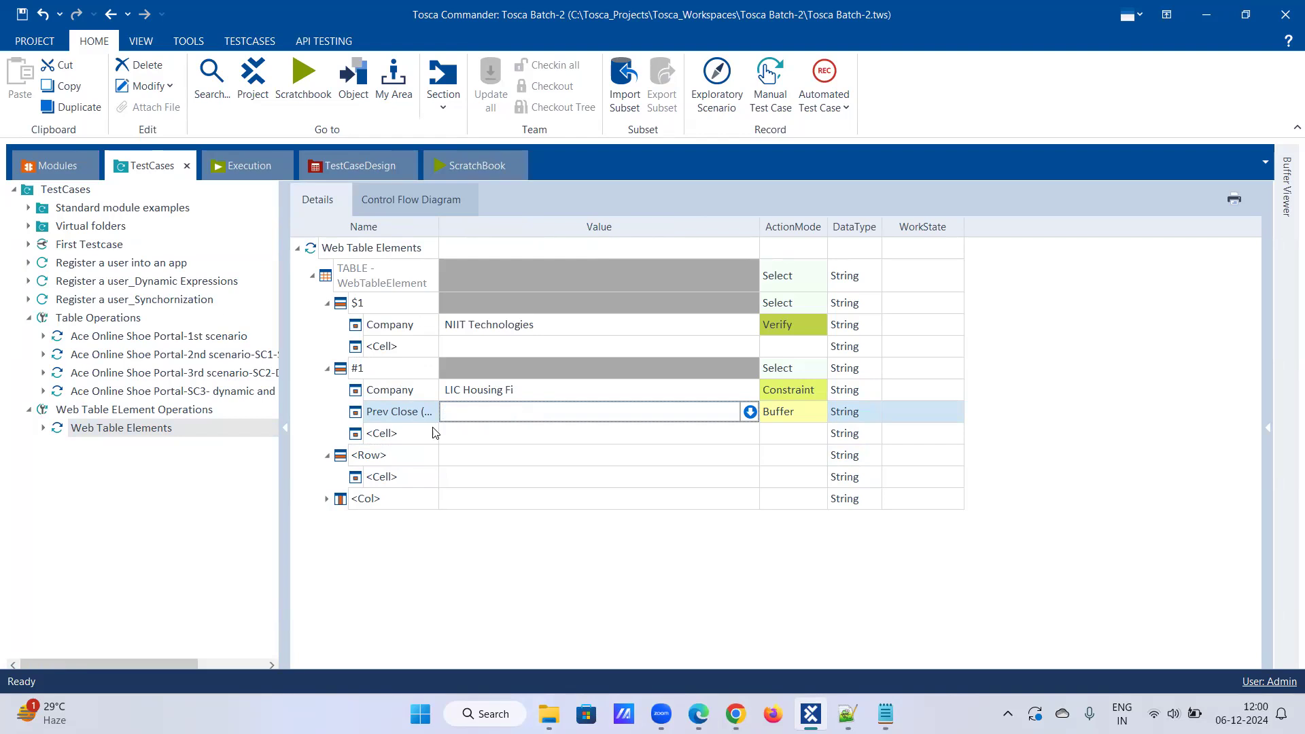
{"action": "type", "text": "{mou"}
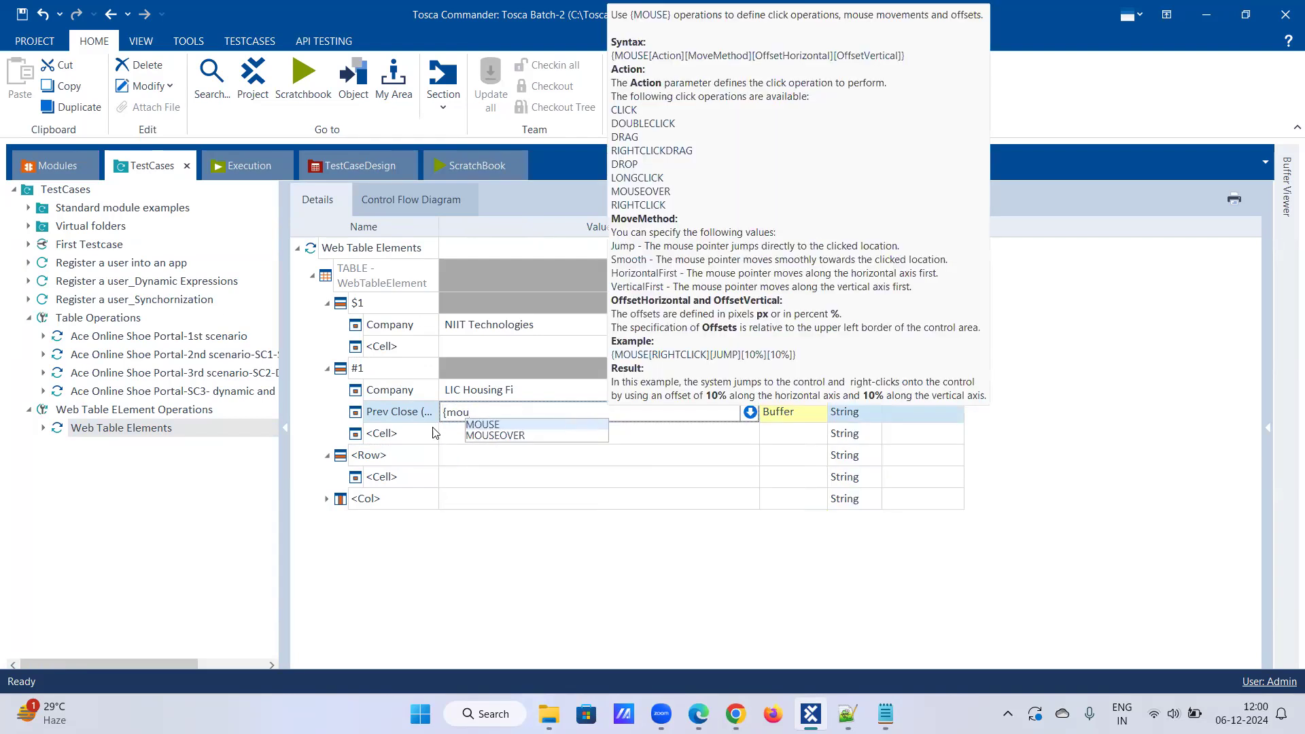
{"action": "key", "text": "Down"}
{"action": "key", "text": "Return"}
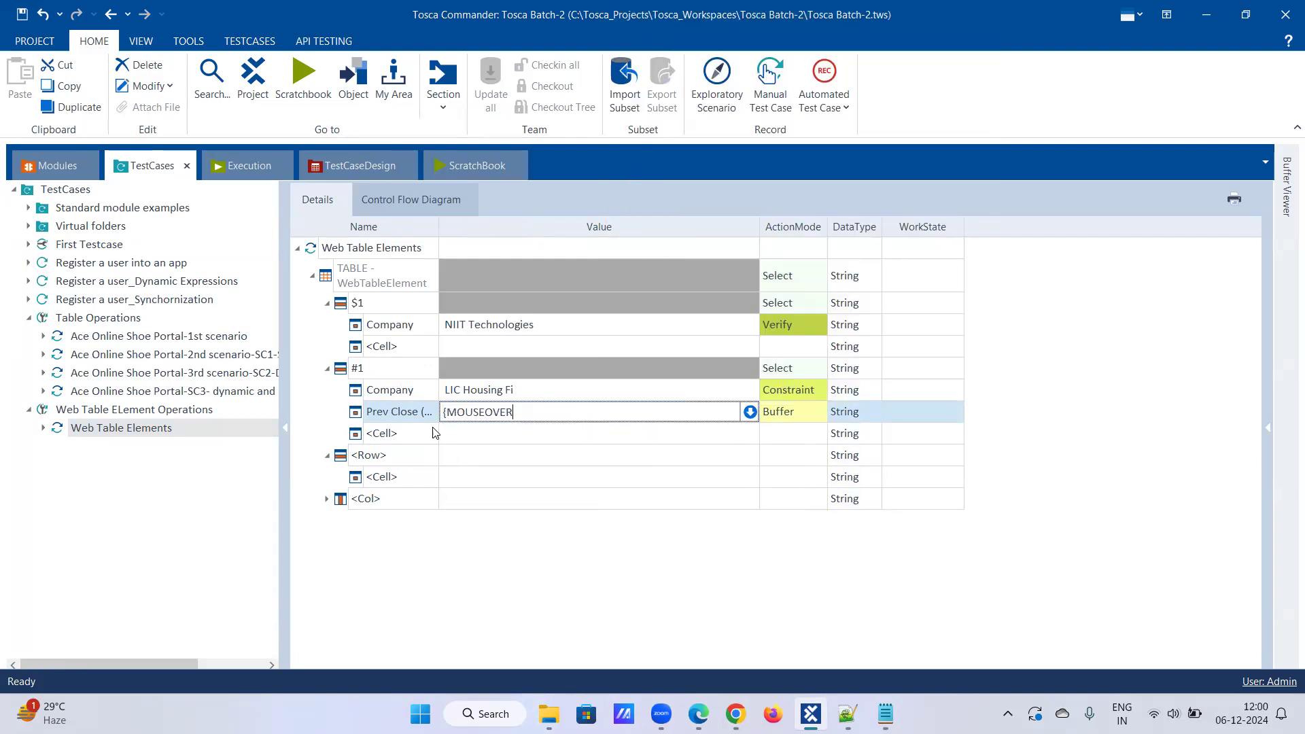
{"action": "type", "text": "}"}
{"action": "key", "text": "Return"}
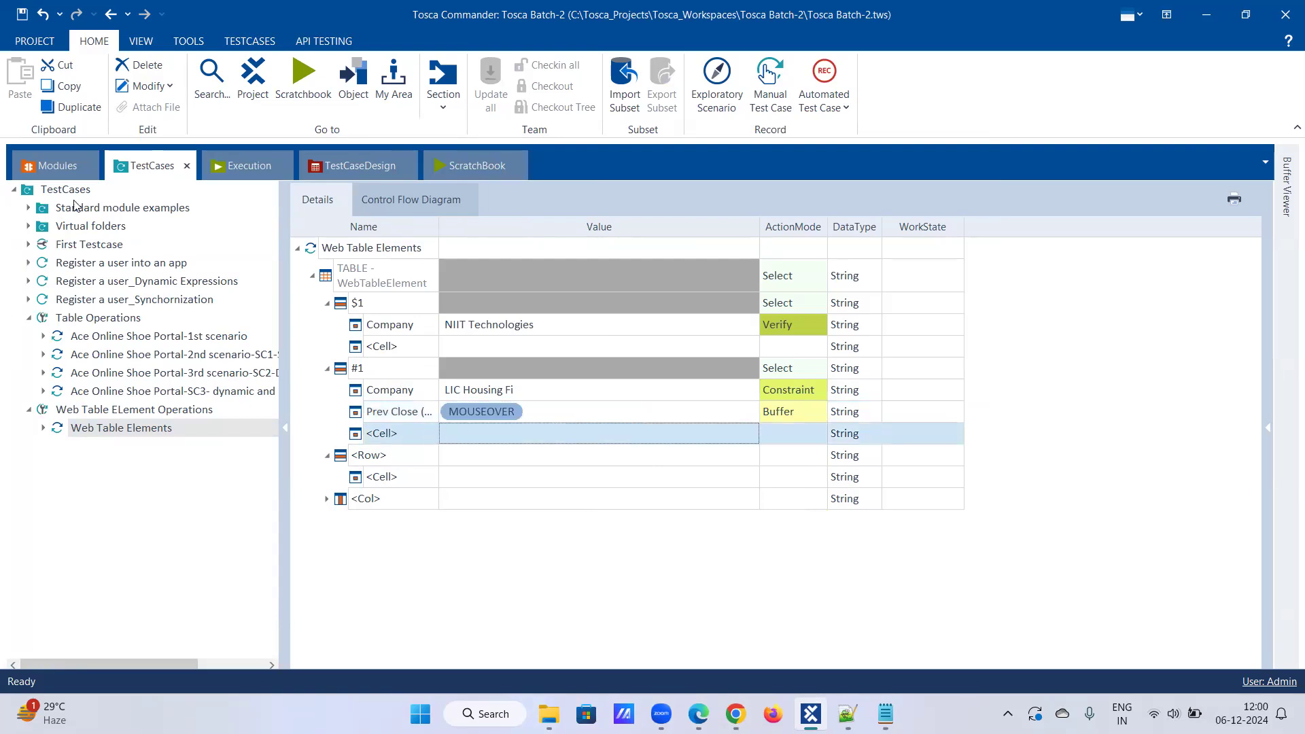
Step: Set the ActionMode of the LIC Housing Fi row's Prev Close cell to Input
{"action": "left_click", "coordinate": [818, 414]}
{"action": "left_click", "coordinate": [782, 431]}
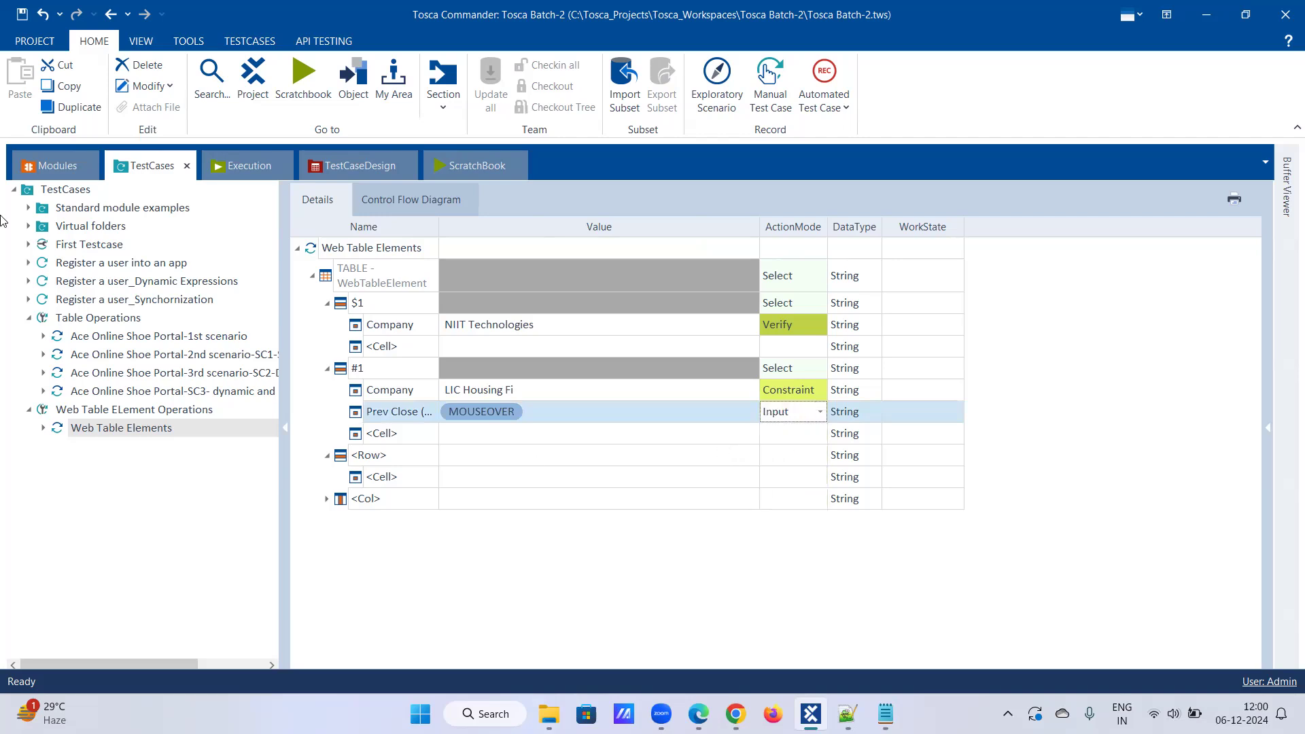
{"action": "key", "text": "Return"}
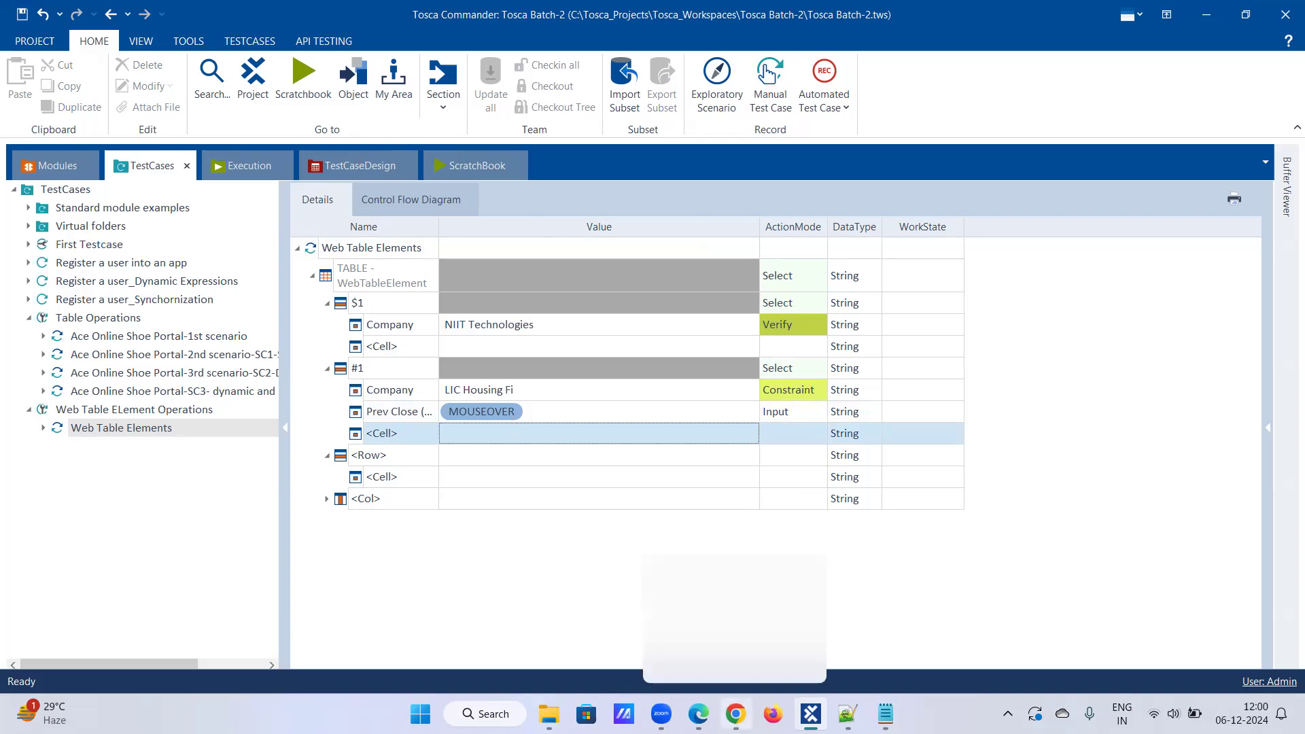
Step: Check the LIC Housing Fi rows in Chrome, return to Tosca Commander and run Web Table Elements in ScratchBook
{"action": "key", "text": "alt+Tab"}
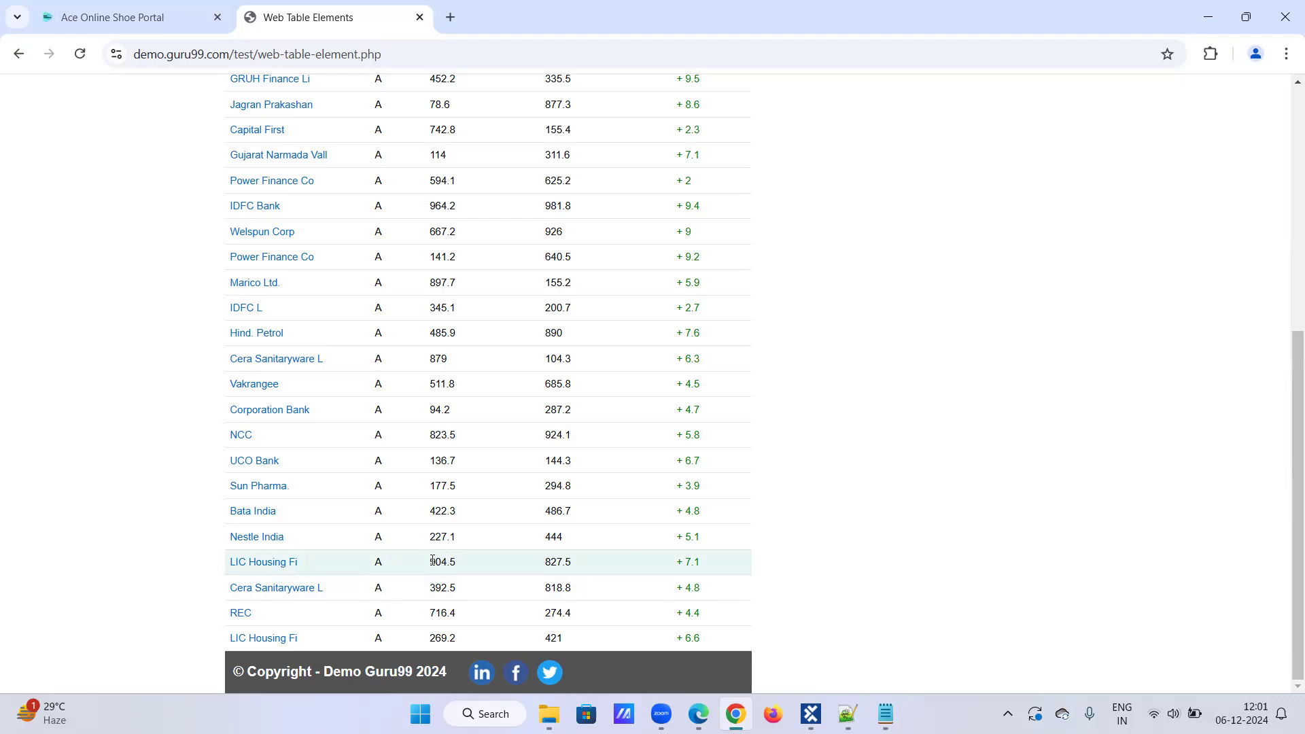
{"action": "left_click", "coordinate": [380, 587]}
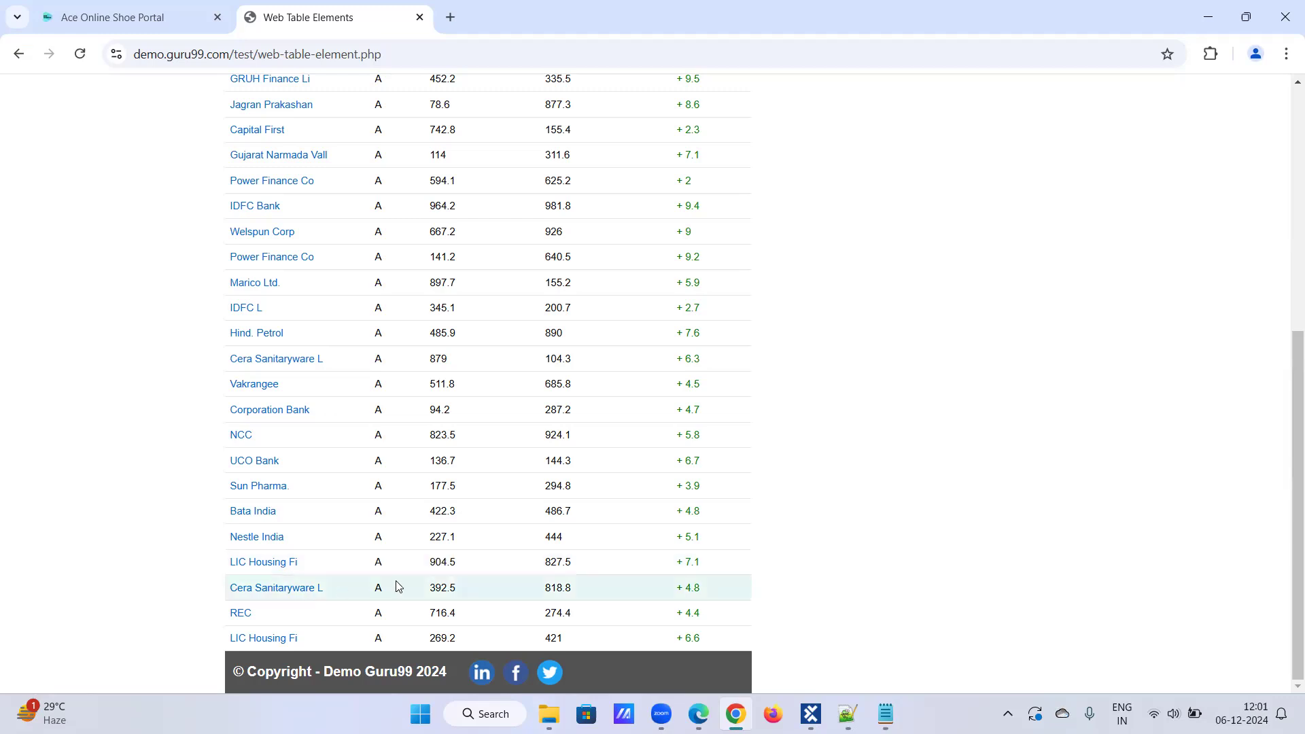
{"action": "left_click", "coordinate": [811, 714]}
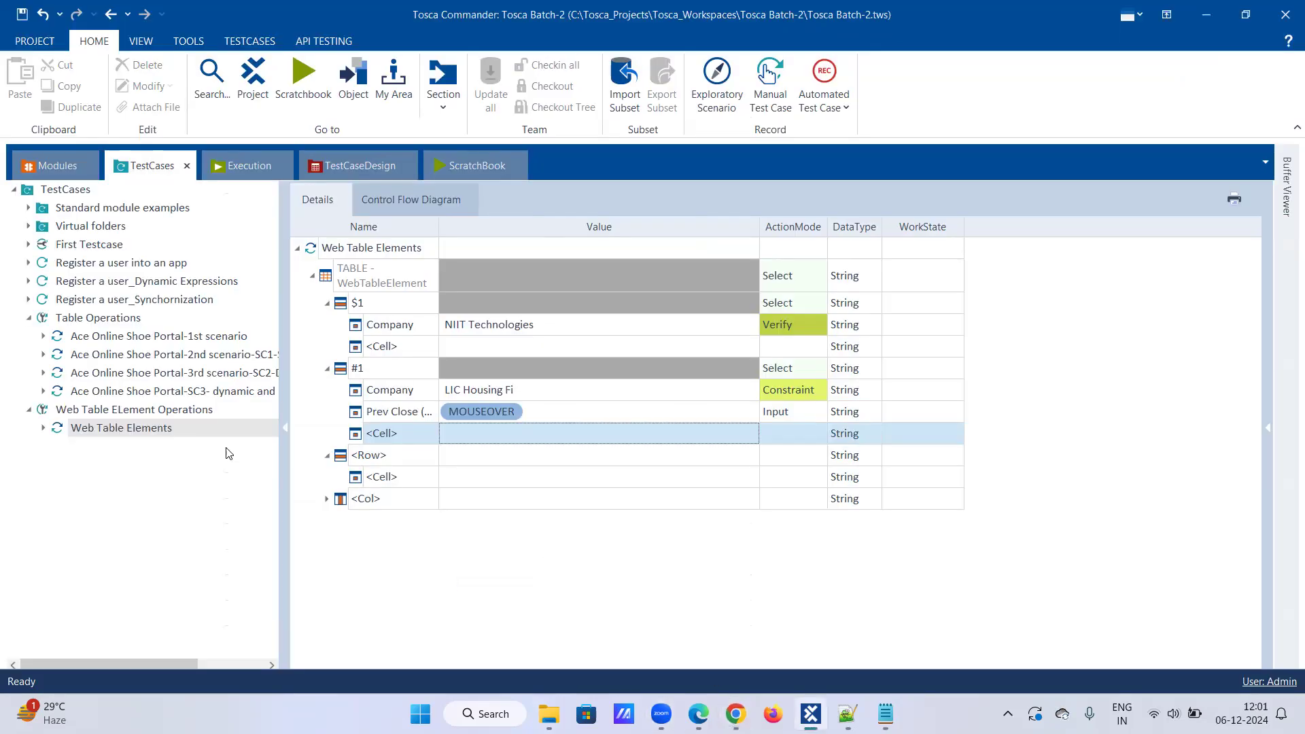
{"action": "right_click", "coordinate": [171, 438]}
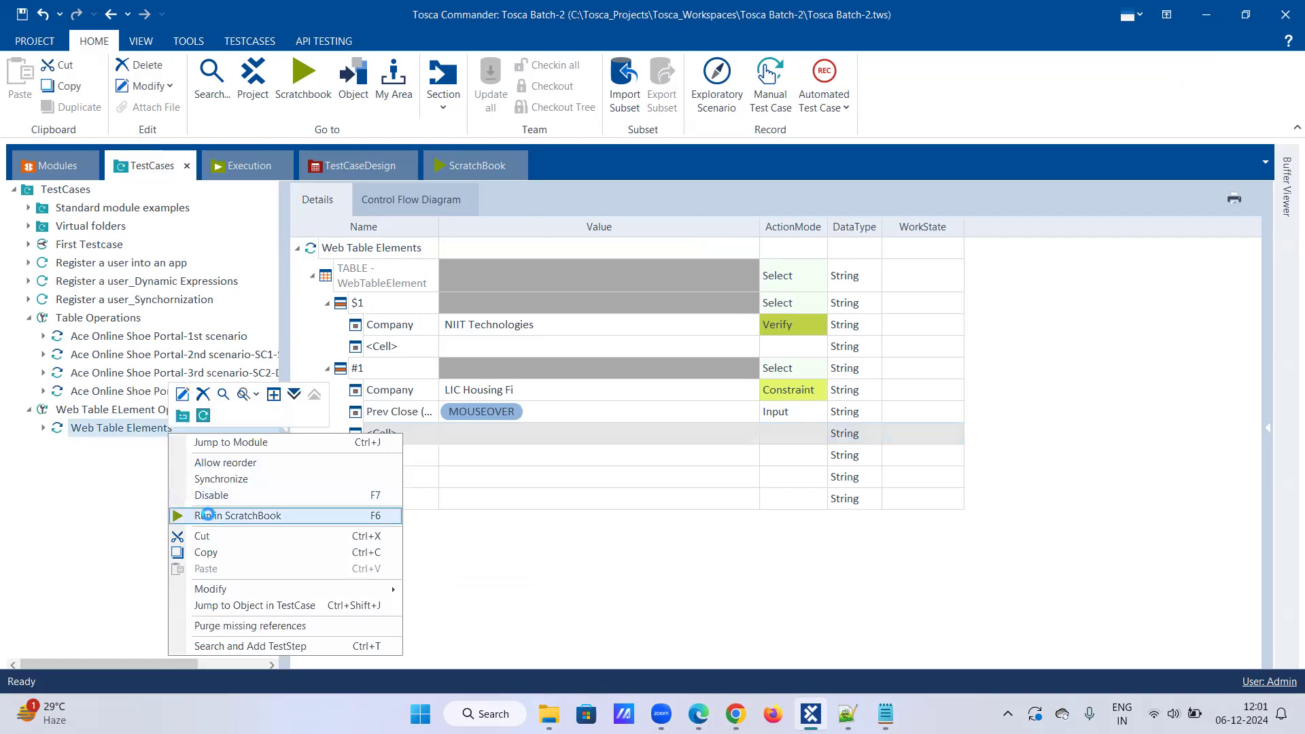
{"action": "left_click", "coordinate": [207, 515]}
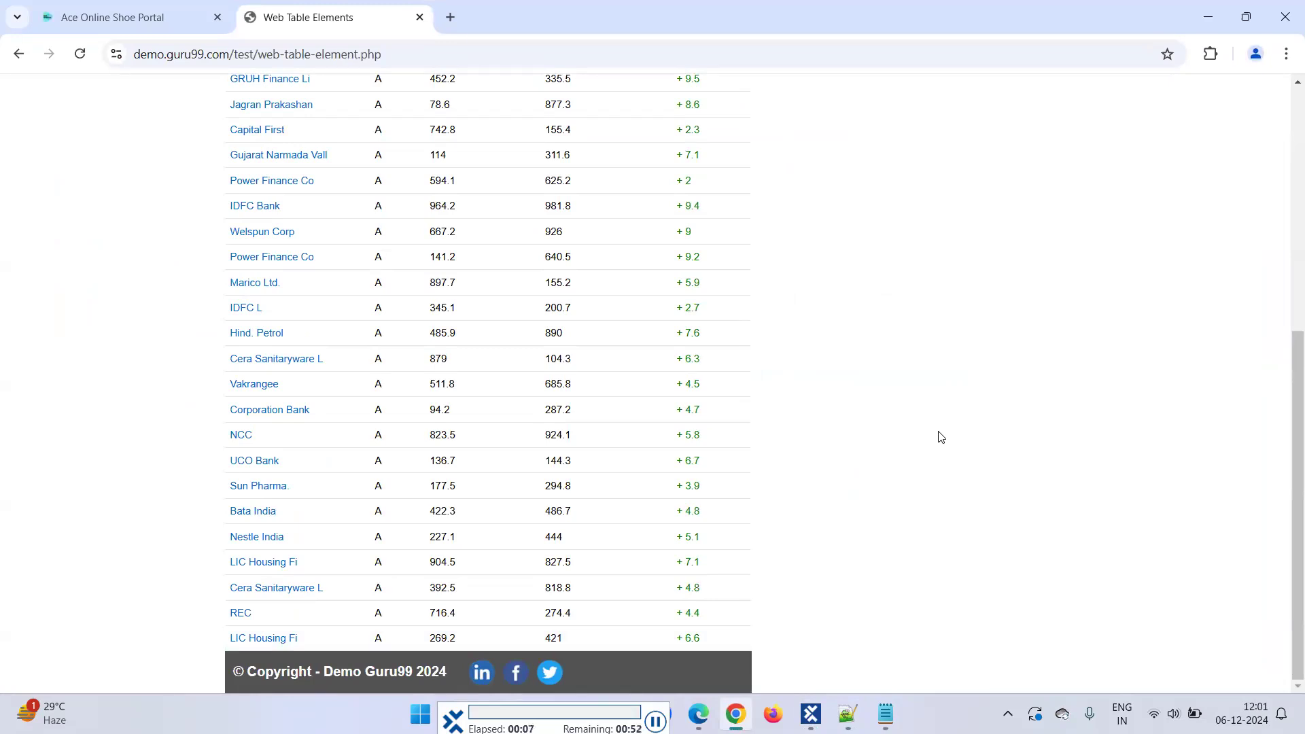
Step: Watch the pointer over the web table in Chrome during the run and return to Tosca Commander's test cases
{"action": "scroll", "coordinate": [941, 436], "scroll_direction": "up", "scroll_amount": 5}
{"action": "scroll", "coordinate": [941, 437], "scroll_direction": "down", "scroll_amount": 5}
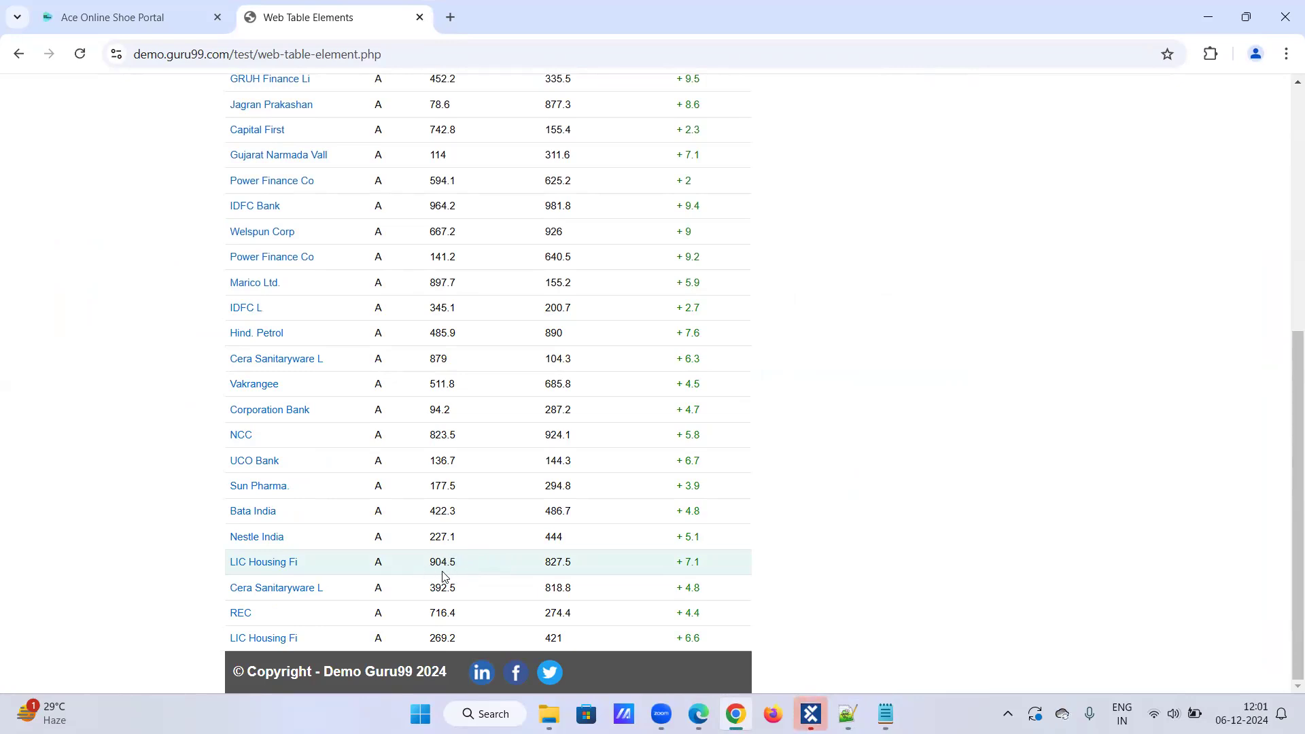
{"action": "left_click", "coordinate": [811, 713]}
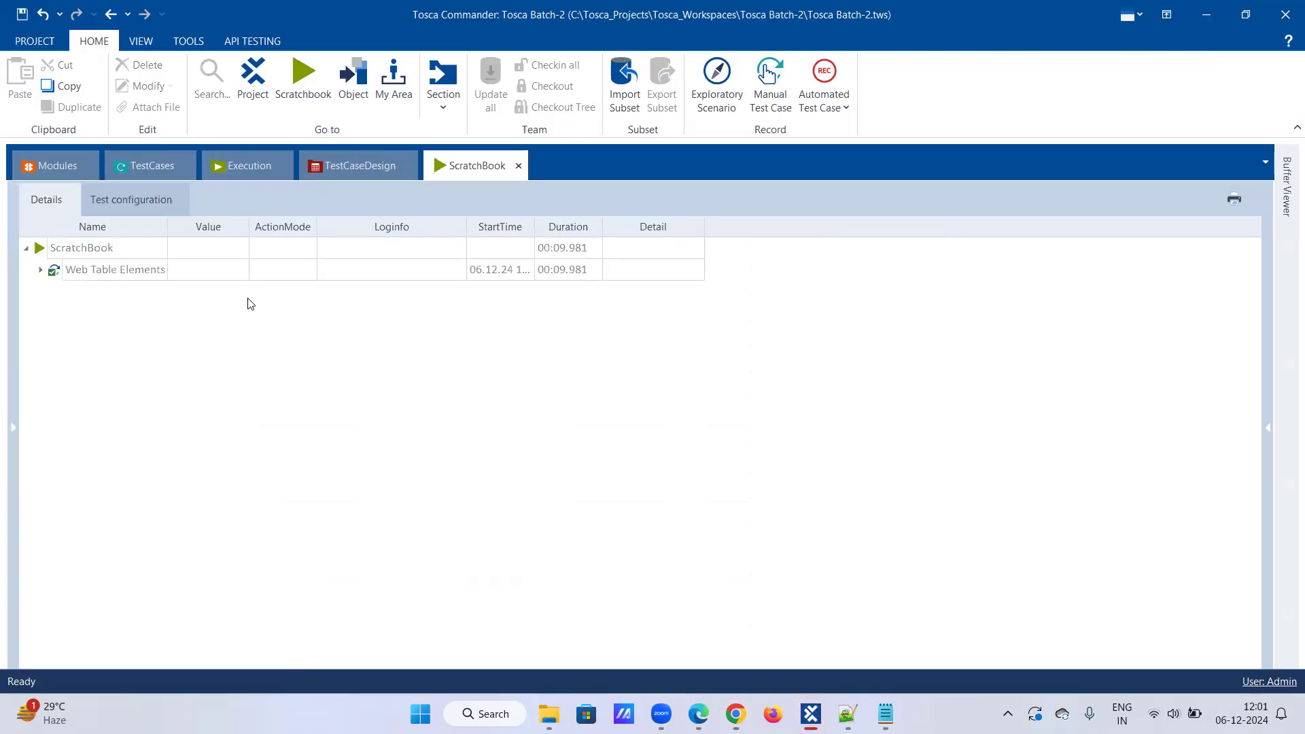
{"action": "left_click", "coordinate": [140, 165]}
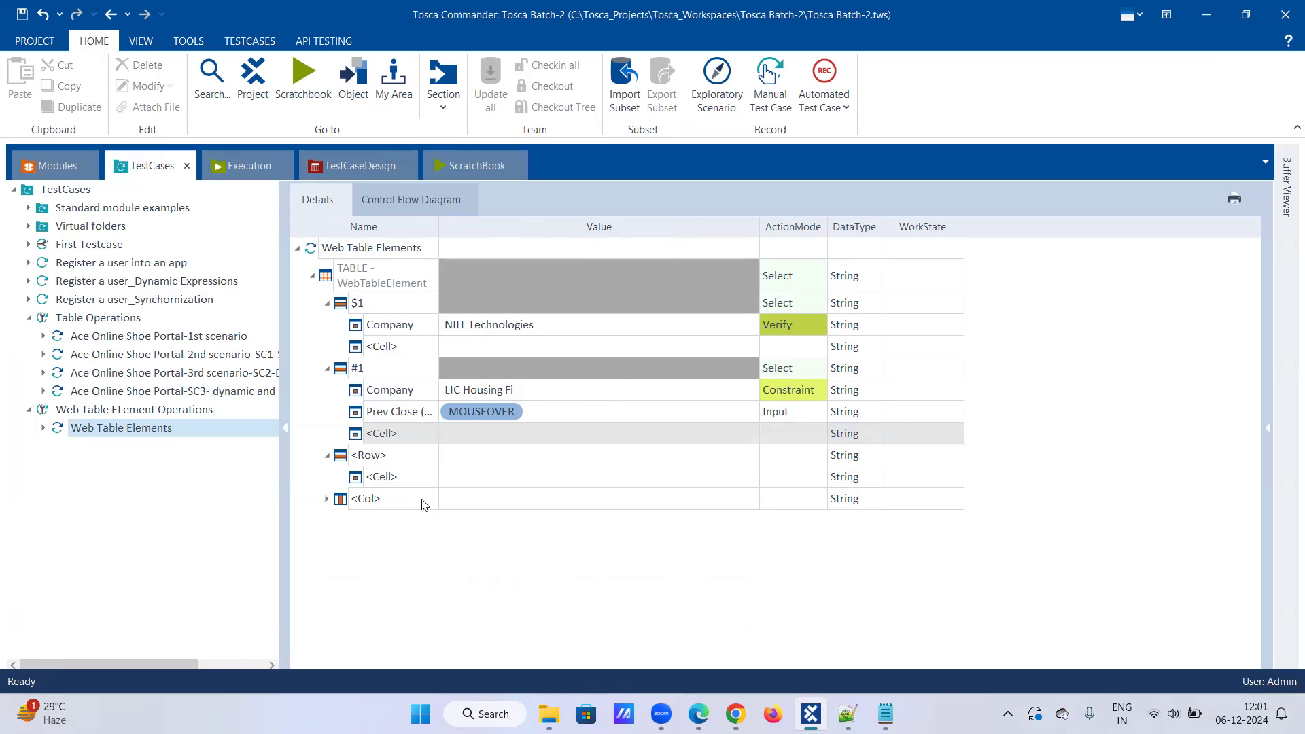
Step: Run the Web Table Elements test step in ScratchBook again and go back to Tosca Commander's test cases
{"action": "left_click", "coordinate": [810, 714]}
{"action": "left_click", "coordinate": [810, 714]}
{"action": "right_click", "coordinate": [178, 430]}
{"action": "left_click", "coordinate": [240, 504]}
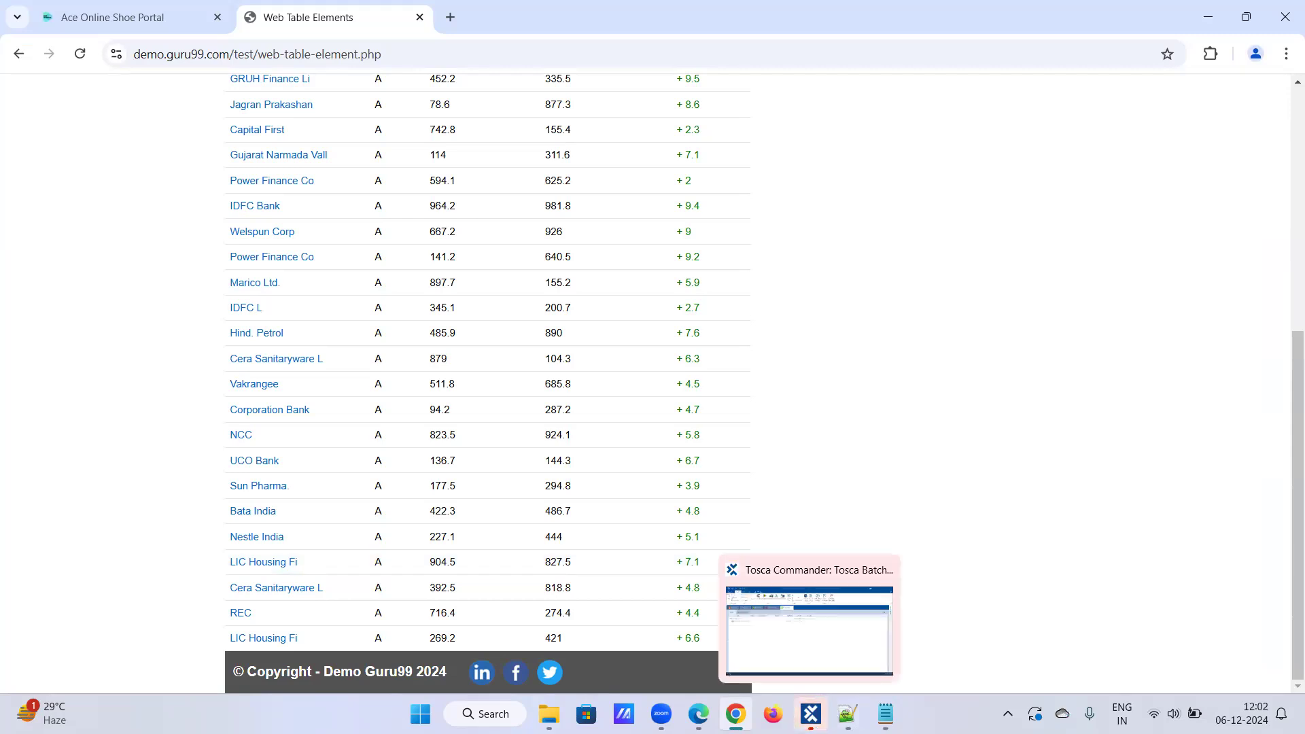
{"action": "left_click", "coordinate": [811, 714]}
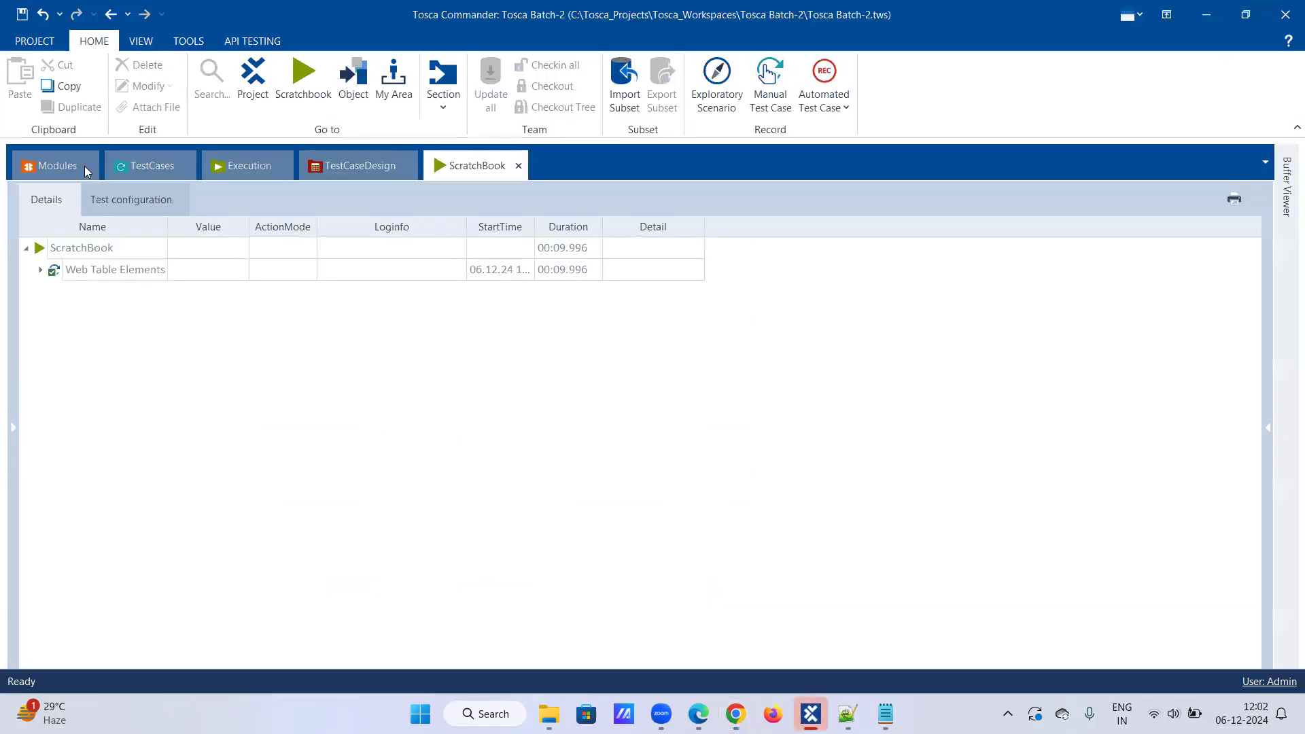
{"action": "left_click", "coordinate": [110, 168]}
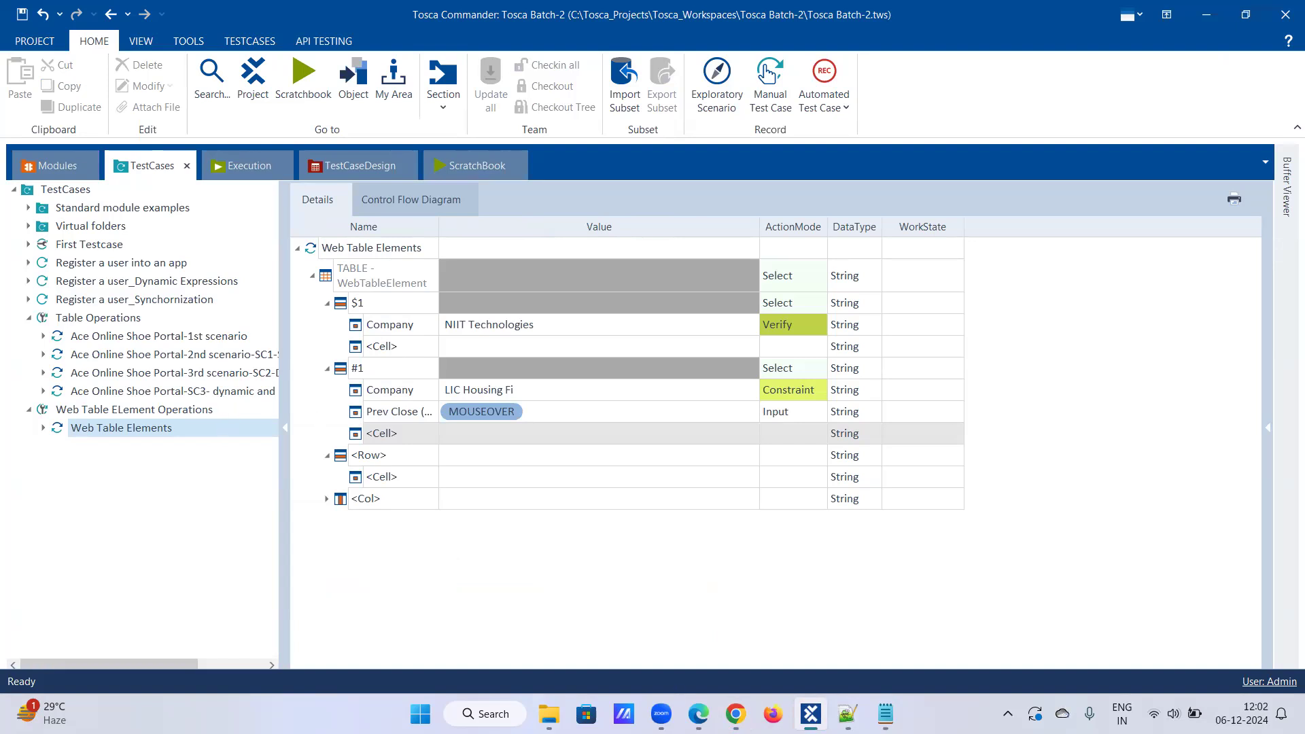
Step: Switch to Chrome, look over the open Web Table Elements page and return to Tosca Commander
{"action": "mouse_move", "coordinate": [736, 714]}
{"action": "left_click", "coordinate": [734, 628]}
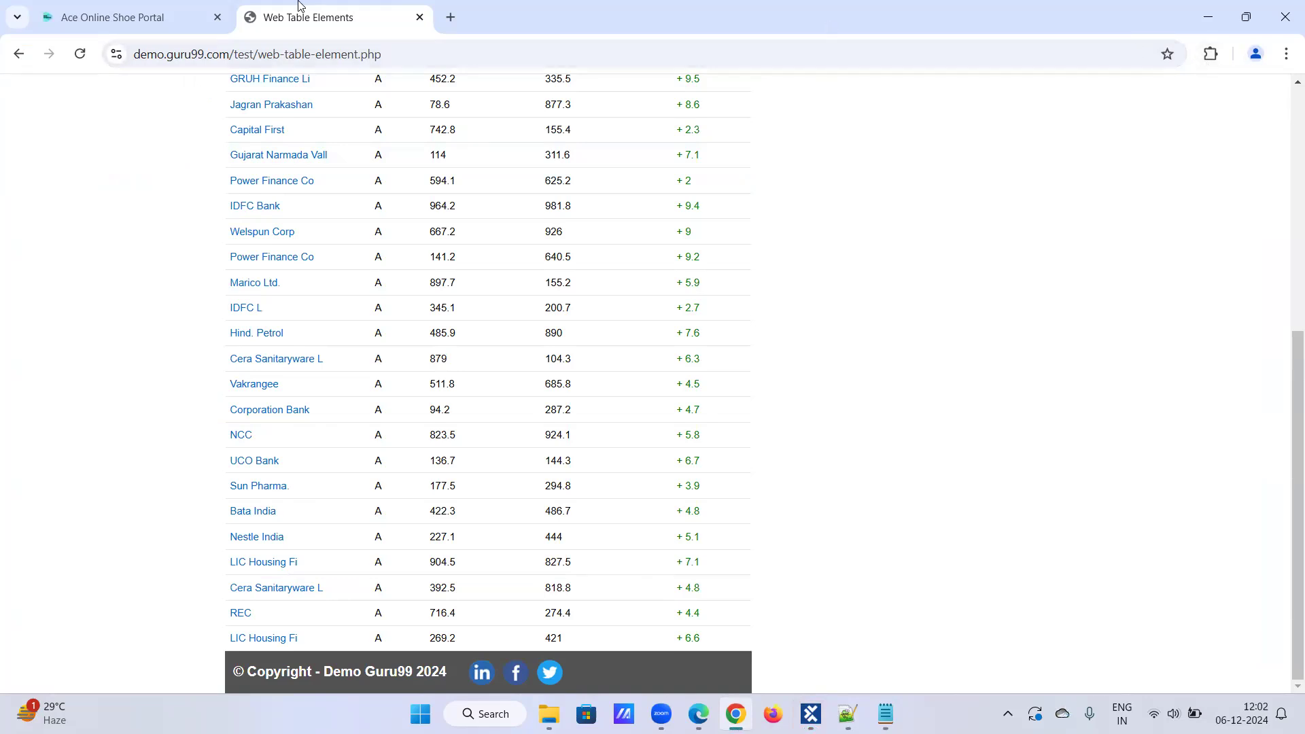
{"action": "left_click", "coordinate": [137, 14]}
{"action": "left_click", "coordinate": [351, 21]}
{"action": "scroll", "coordinate": [422, 279], "scroll_direction": "up", "scroll_amount": 3}
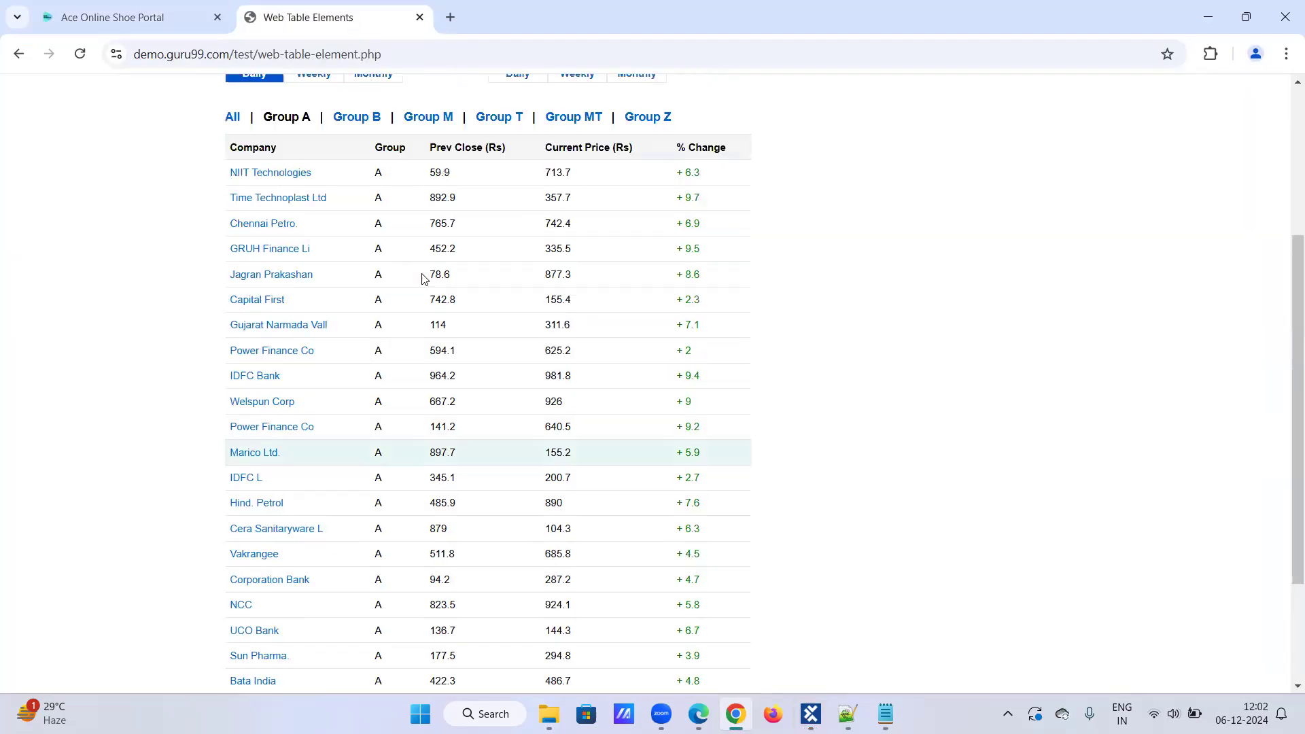
{"action": "left_click", "coordinate": [173, 15]}
{"action": "left_click", "coordinate": [269, 15]}
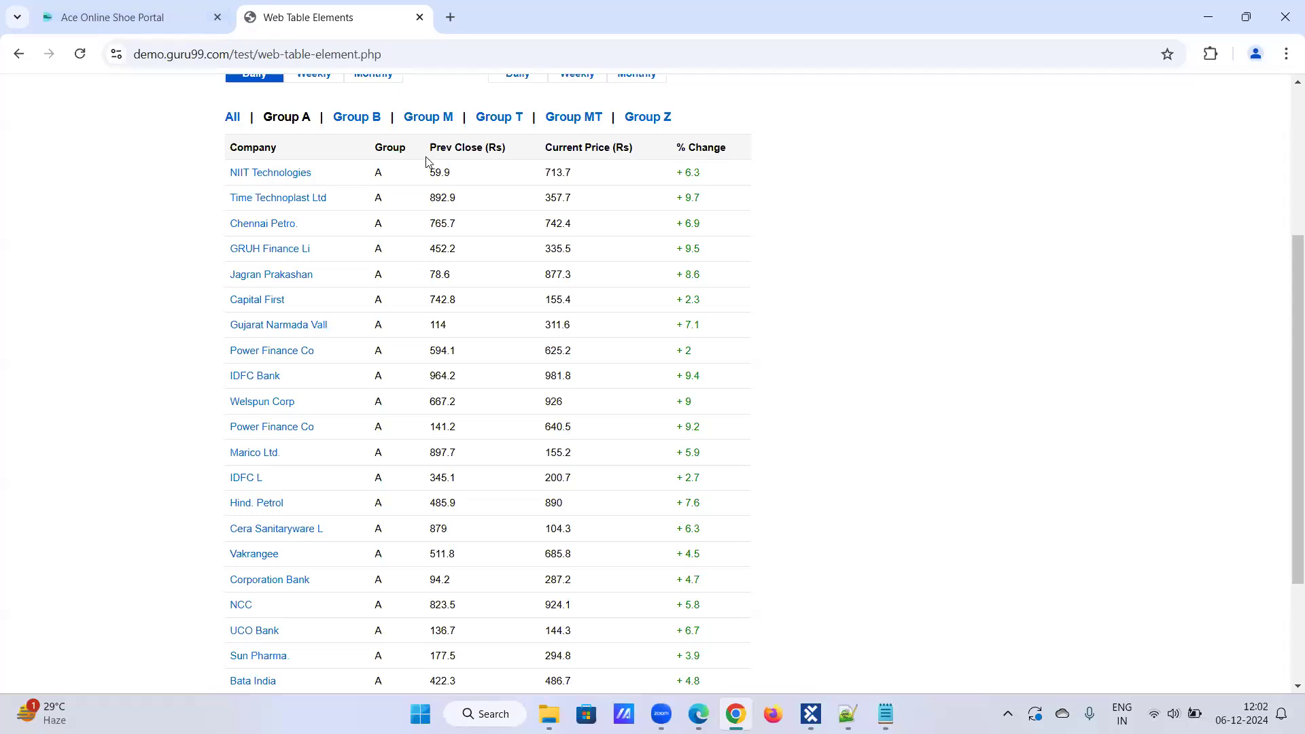
{"action": "left_click", "coordinate": [810, 714]}
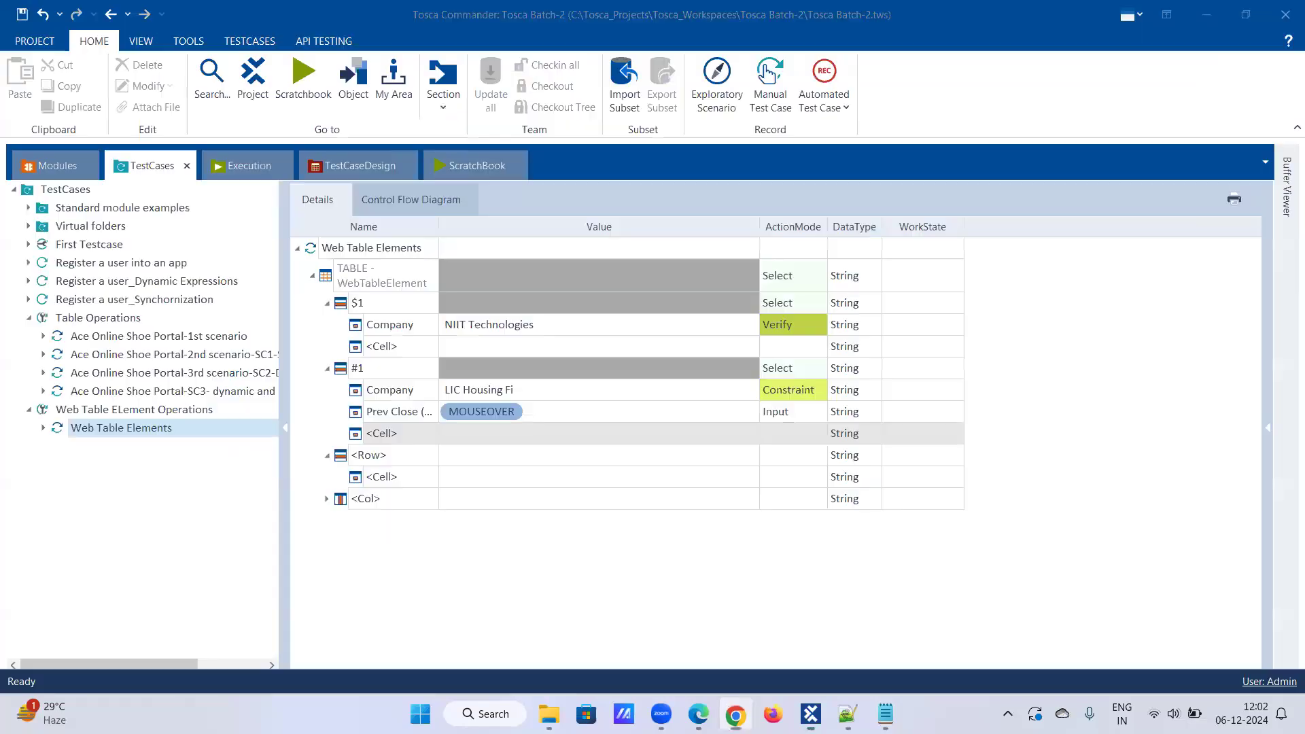
Step: Examine the Top Gainers table and its company rows in Chrome, comparing them with the test step in Tosca Commander
{"action": "left_click", "coordinate": [736, 714]}
{"action": "mouse_move", "coordinate": [698, 714]}
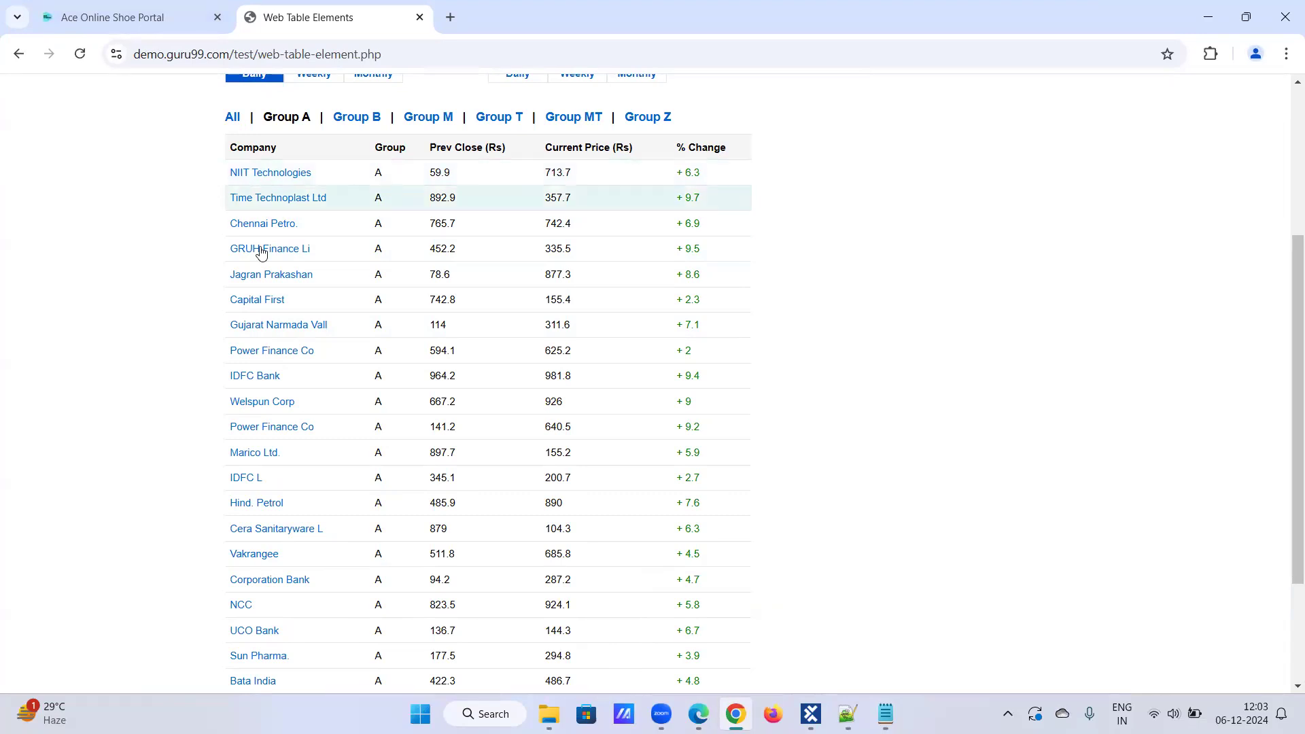
{"action": "scroll", "coordinate": [260, 252], "scroll_direction": "down", "scroll_amount": 1}
{"action": "scroll", "coordinate": [267, 284], "scroll_direction": "up", "scroll_amount": 4}
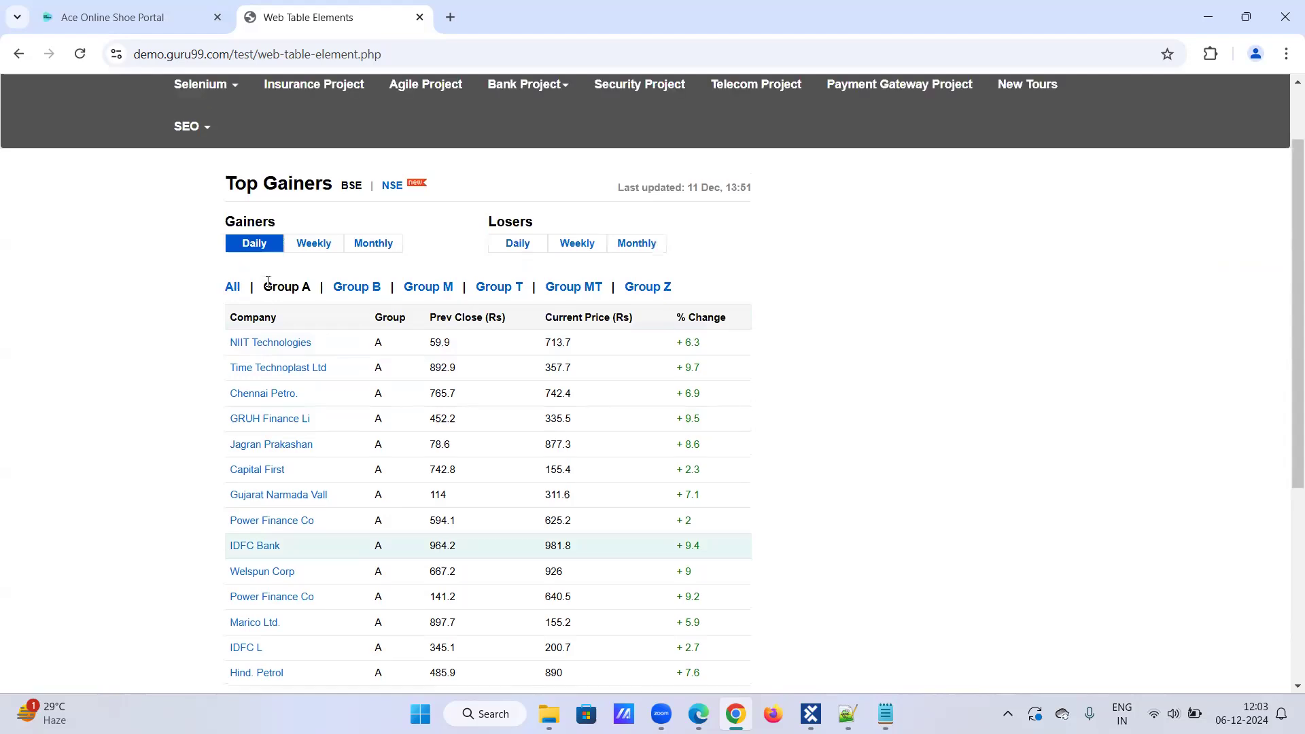
{"action": "scroll", "coordinate": [268, 280], "scroll_direction": "down", "scroll_amount": 4}
{"action": "scroll", "coordinate": [267, 281], "scroll_direction": "up", "scroll_amount": 3}
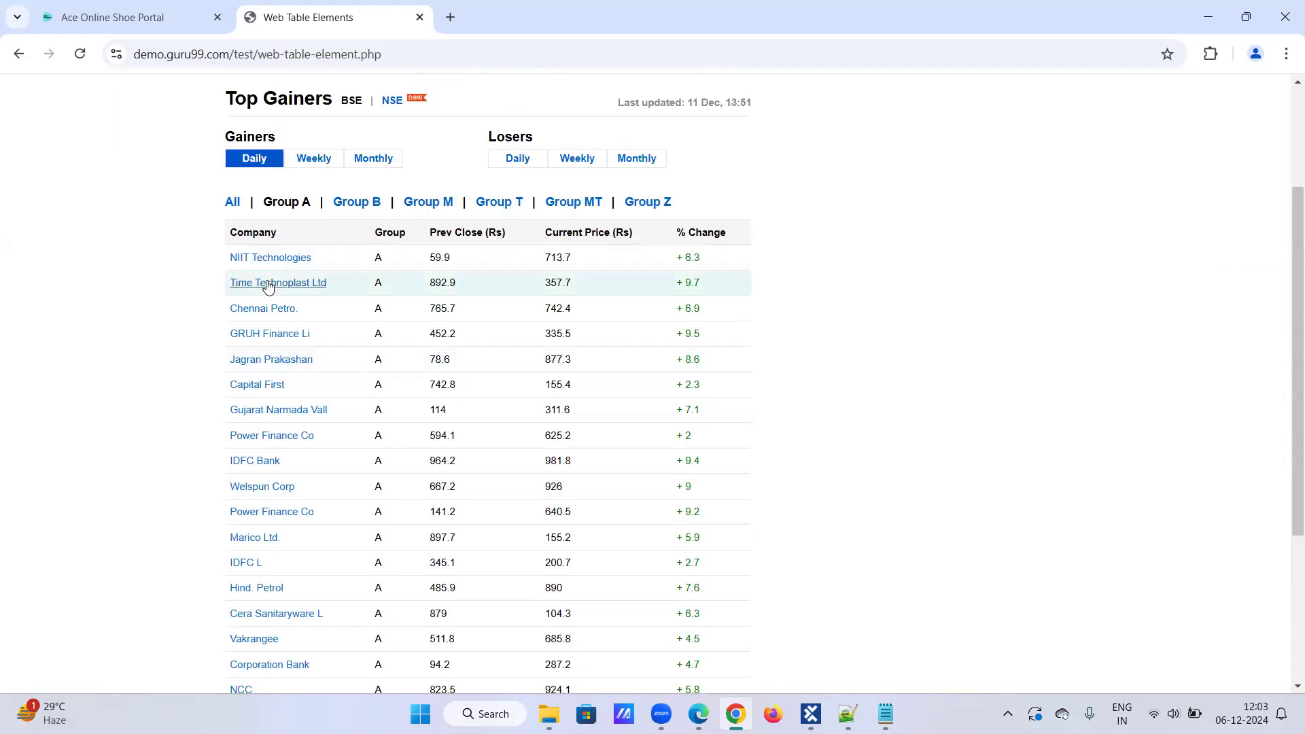
{"action": "scroll", "coordinate": [272, 289], "scroll_direction": "down", "scroll_amount": 3}
{"action": "scroll", "coordinate": [271, 288], "scroll_direction": "up", "scroll_amount": 2}
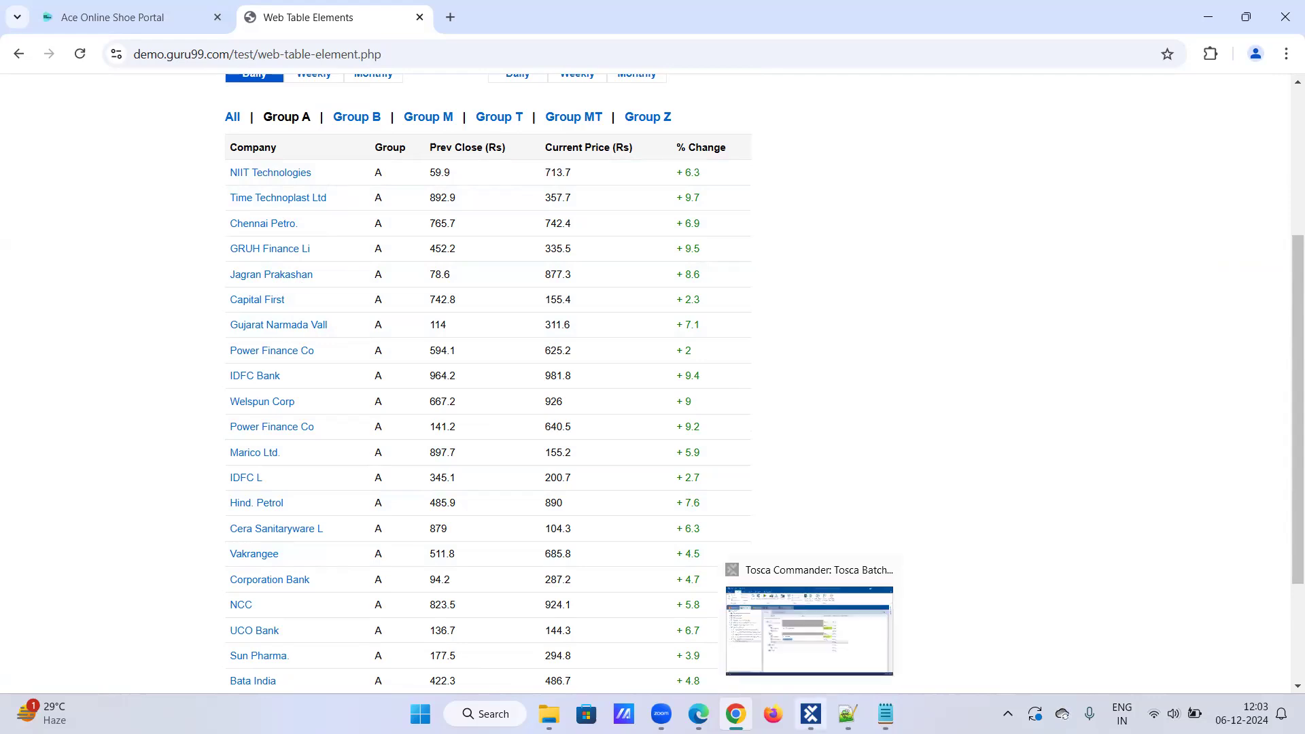
{"action": "left_click", "coordinate": [811, 714]}
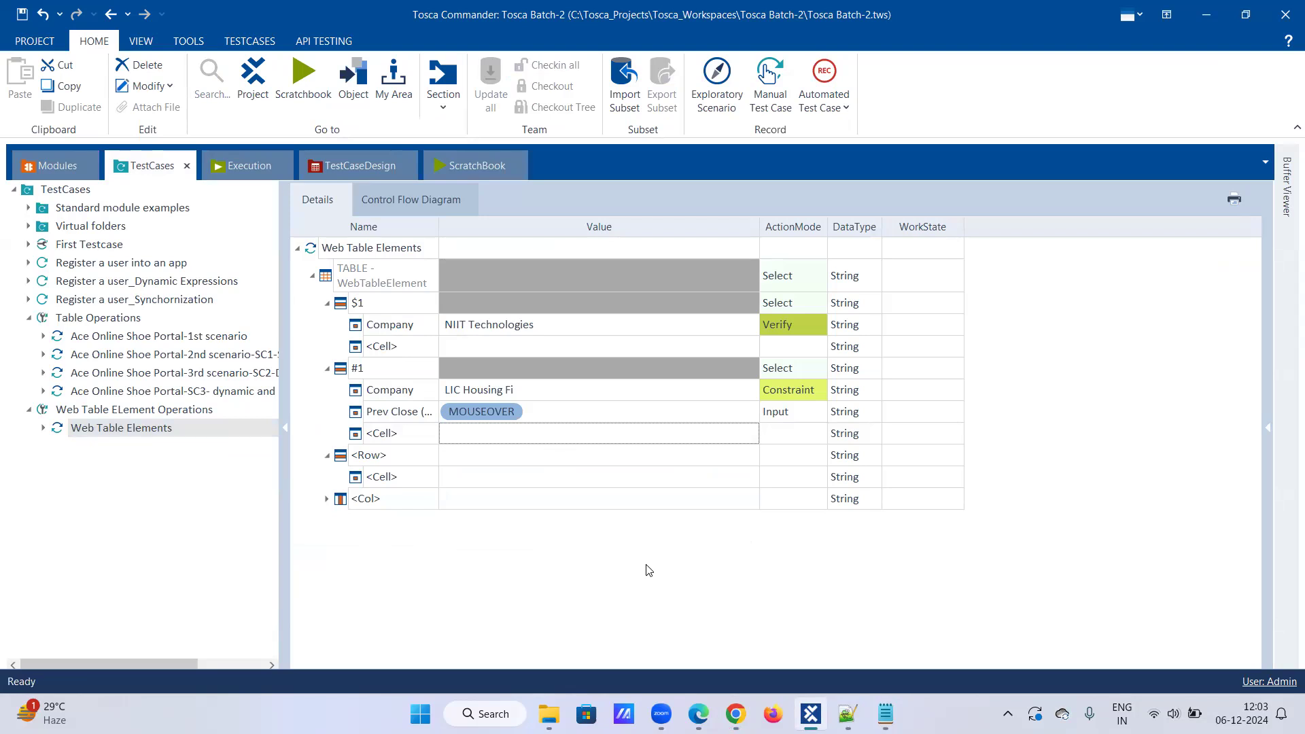
{"action": "left_click", "coordinate": [735, 714]}
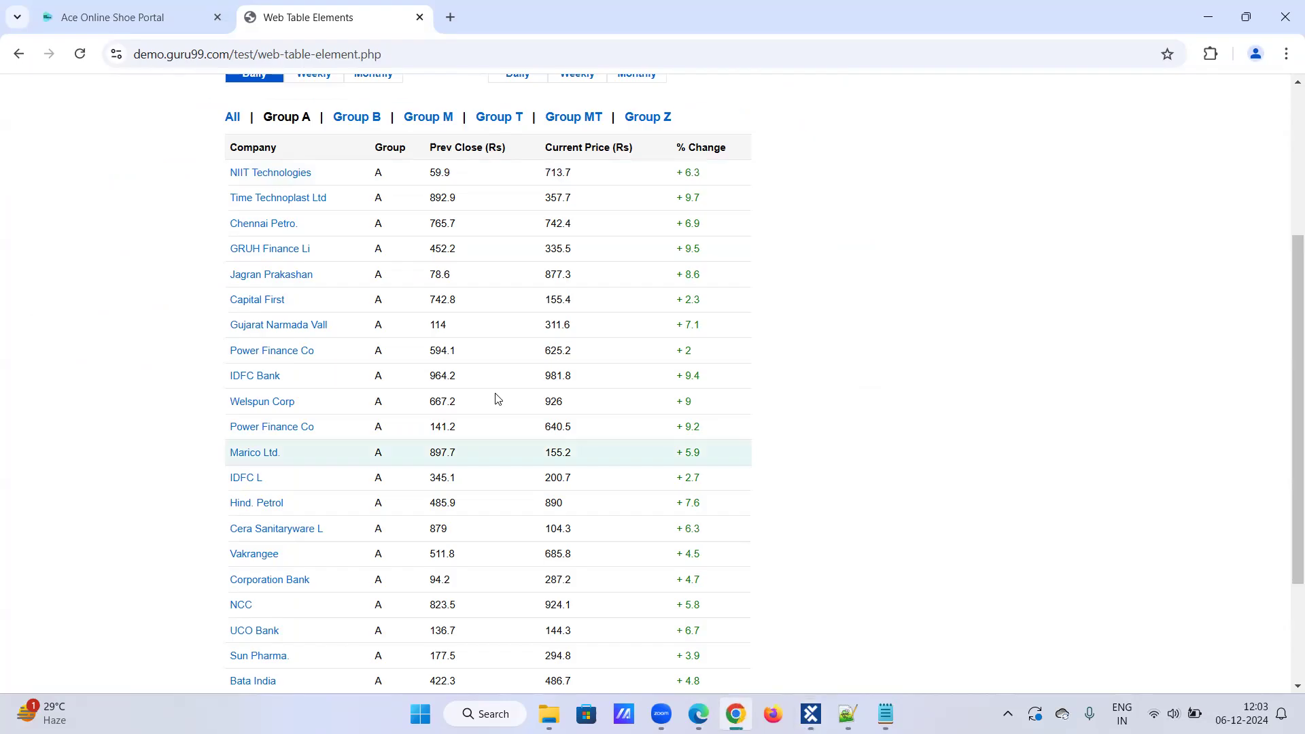
{"action": "scroll", "coordinate": [435, 378], "scroll_direction": "up", "scroll_amount": 1}
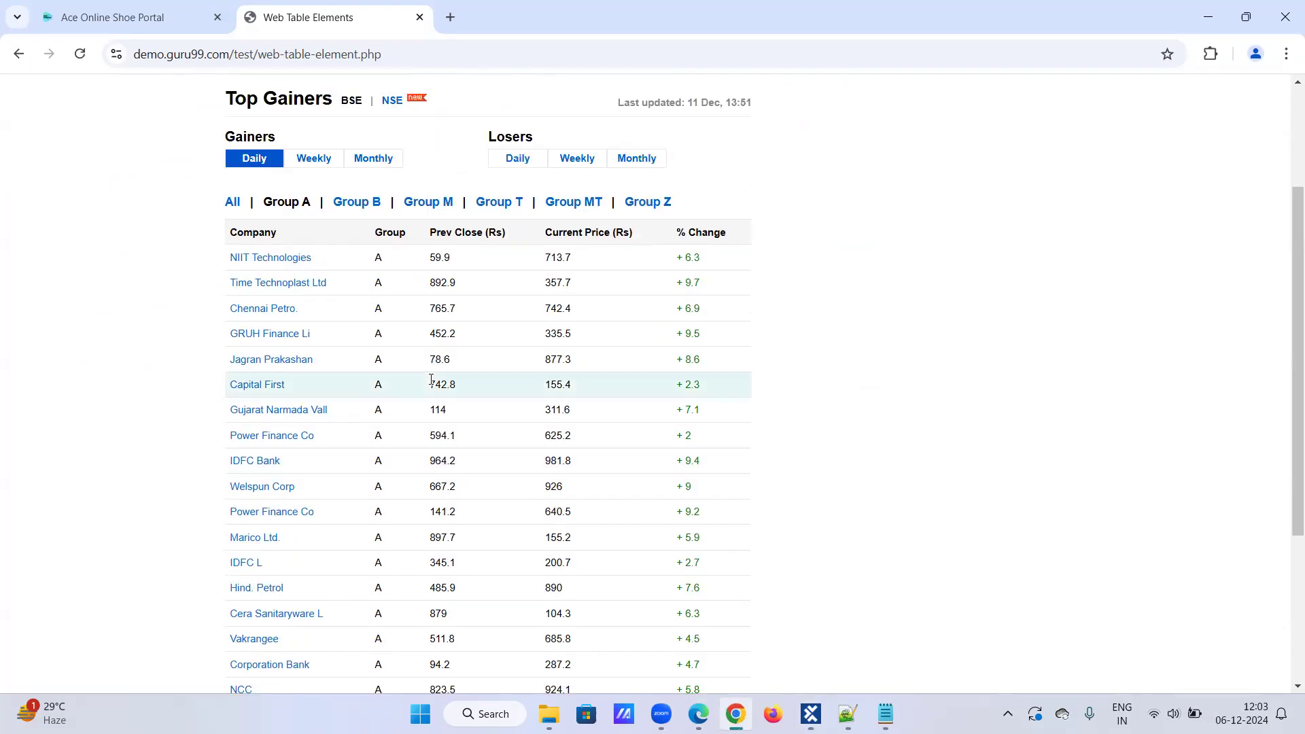
{"action": "scroll", "coordinate": [430, 379], "scroll_direction": "up", "scroll_amount": 1}
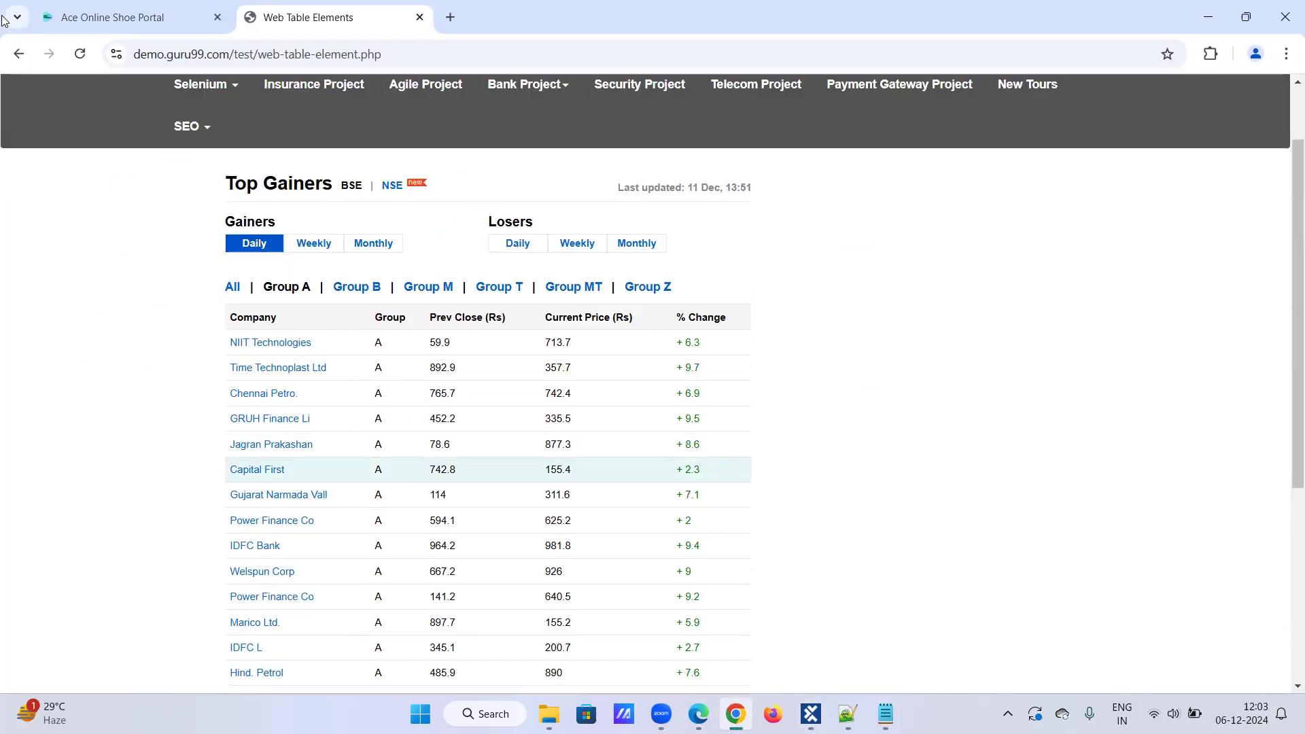
Step: View the shoe products table in the Ace Online Shoe Portal in Chrome and switch to Tosca Commander's Tosca_LearningB1 workspace
{"action": "left_click", "coordinate": [88, 6]}
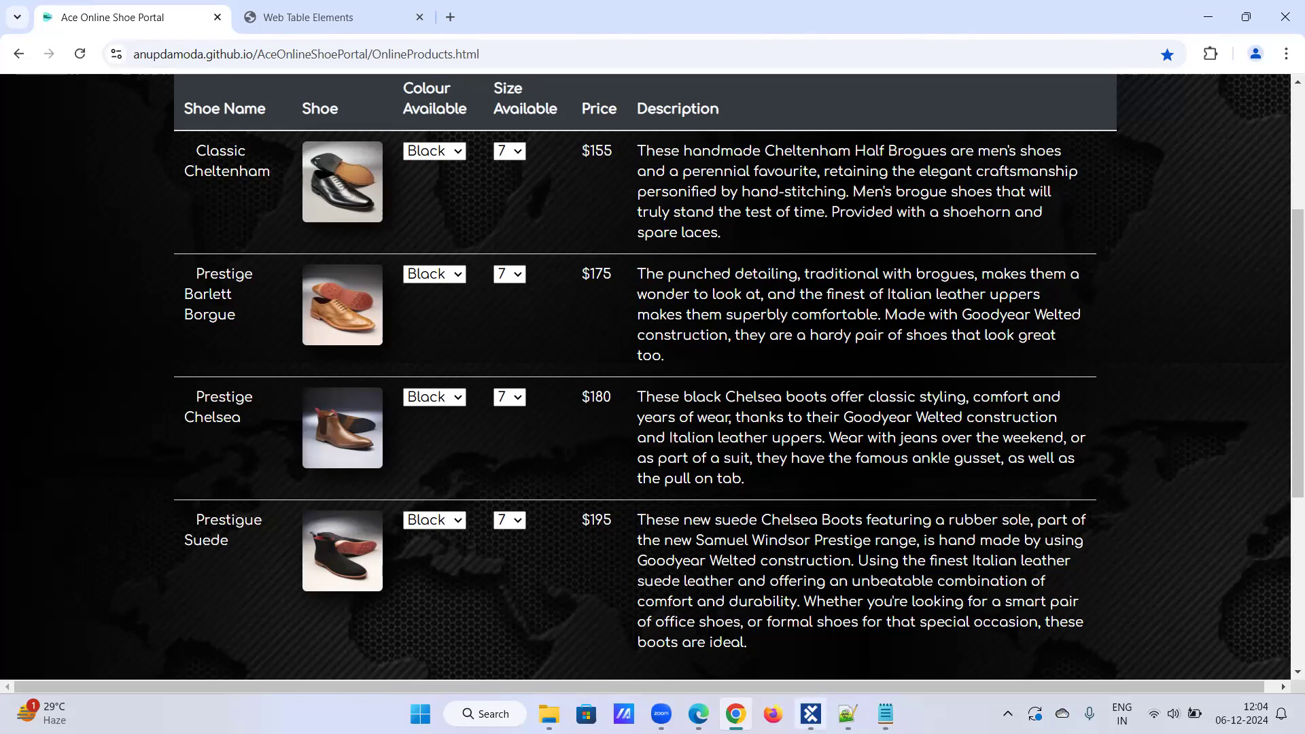
{"action": "left_click", "coordinate": [810, 713]}
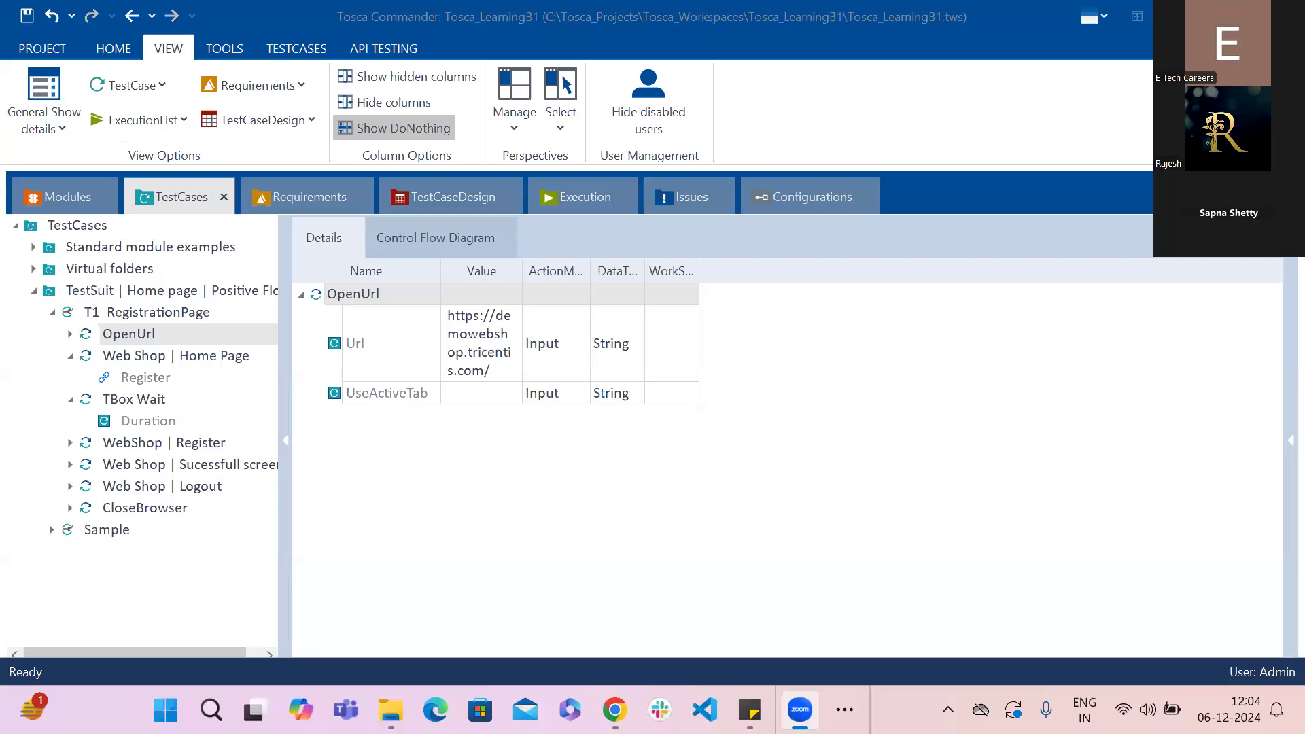
{"action": "left_click", "coordinate": [845, 709]}
{"action": "mouse_move", "coordinate": [803, 646]}
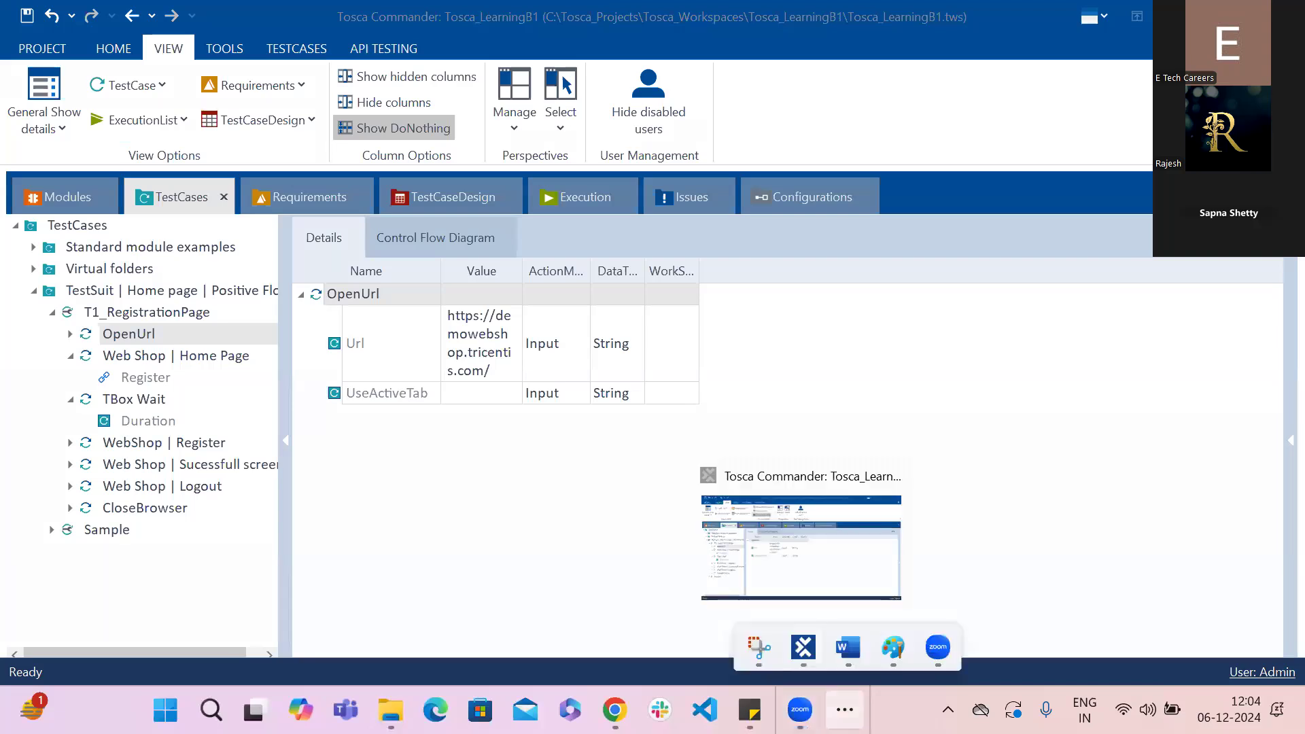
{"action": "left_click", "coordinate": [803, 536]}
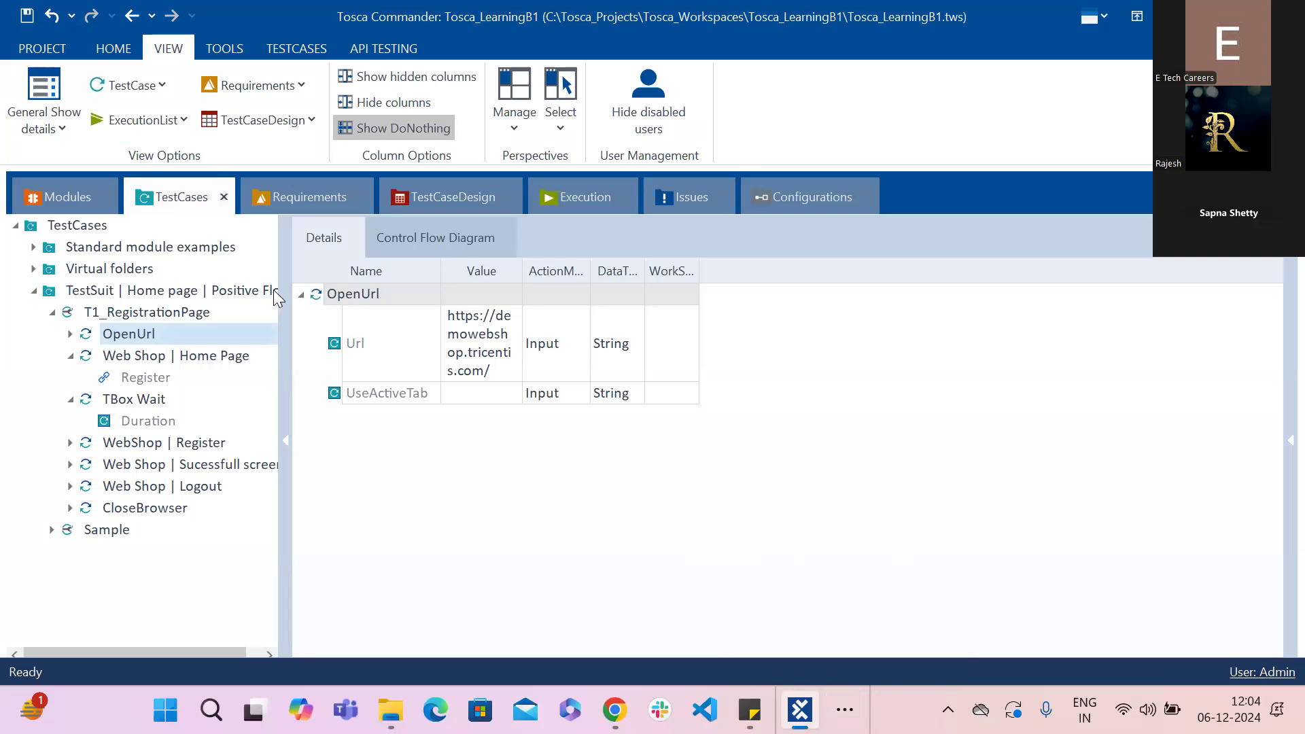
Step: Review the T1_RegistrationPage test case and its OpenUrl and Web Shop | Home Page test steps
{"action": "left_click", "coordinate": [117, 314]}
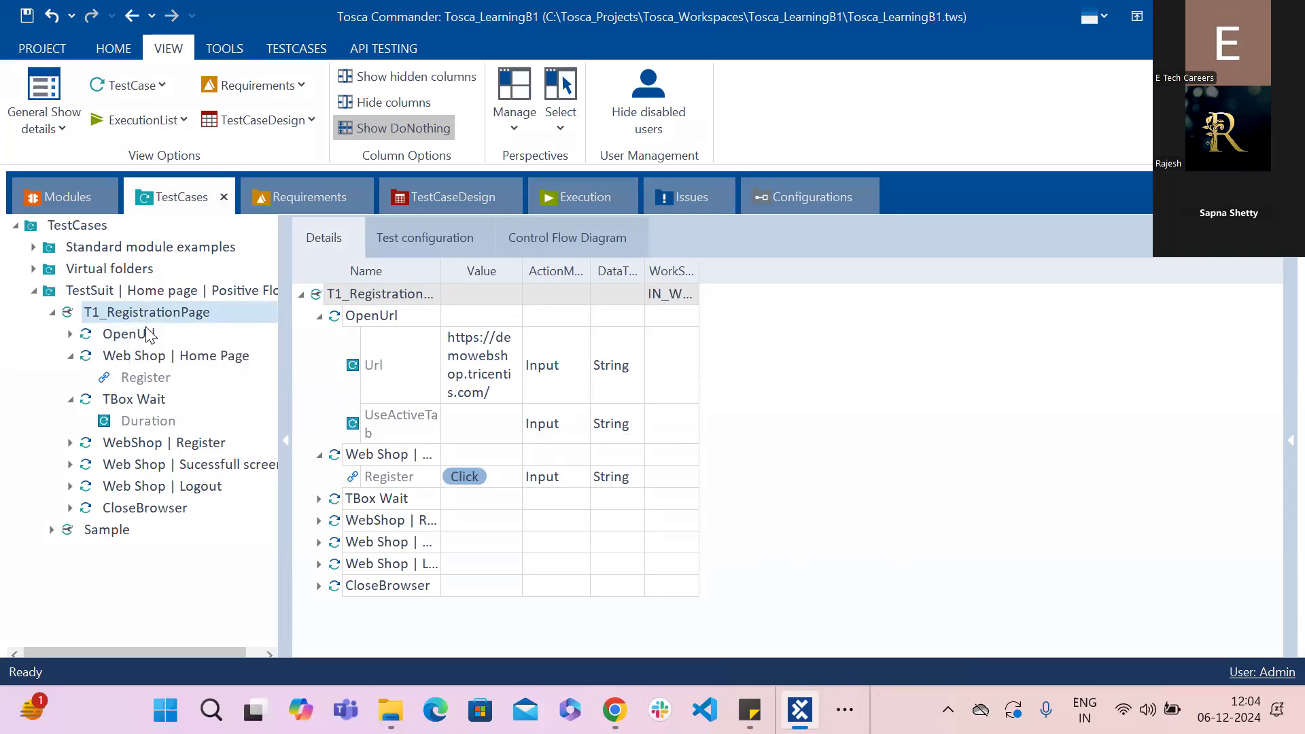
{"action": "left_click", "coordinate": [129, 333]}
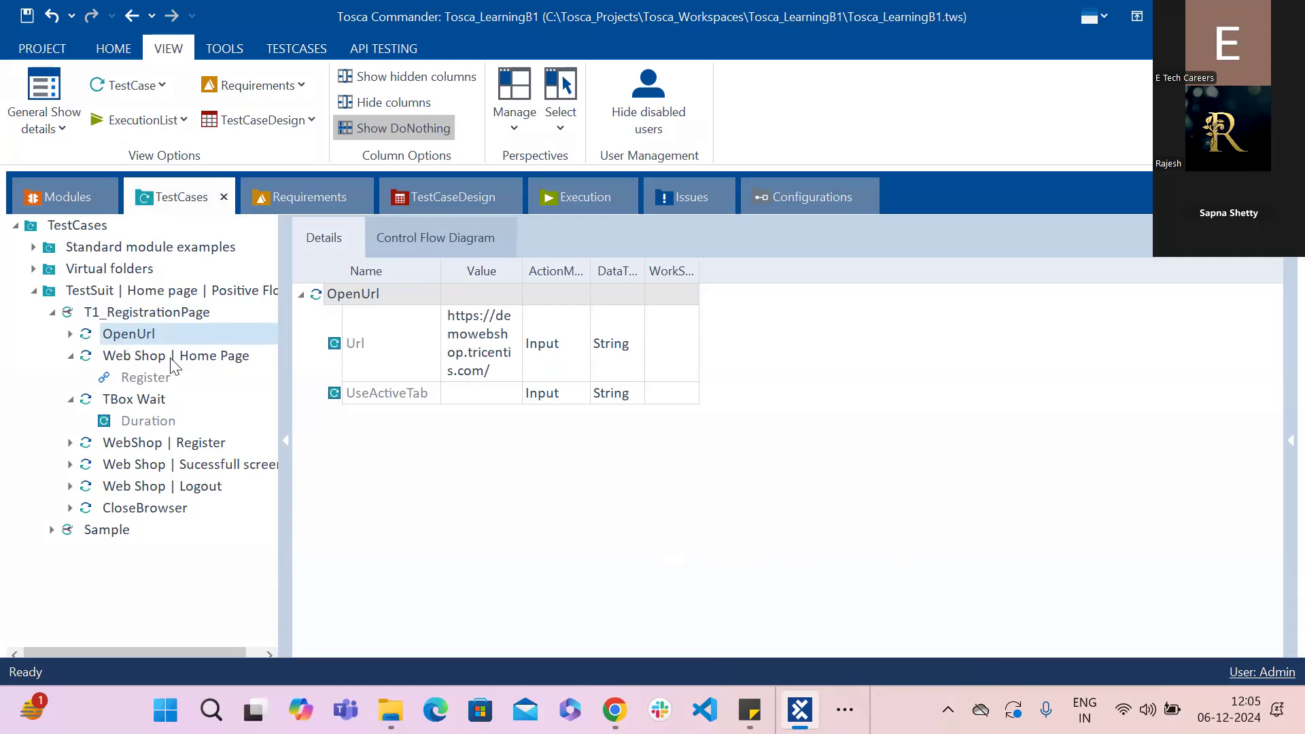
{"action": "left_click", "coordinate": [152, 362]}
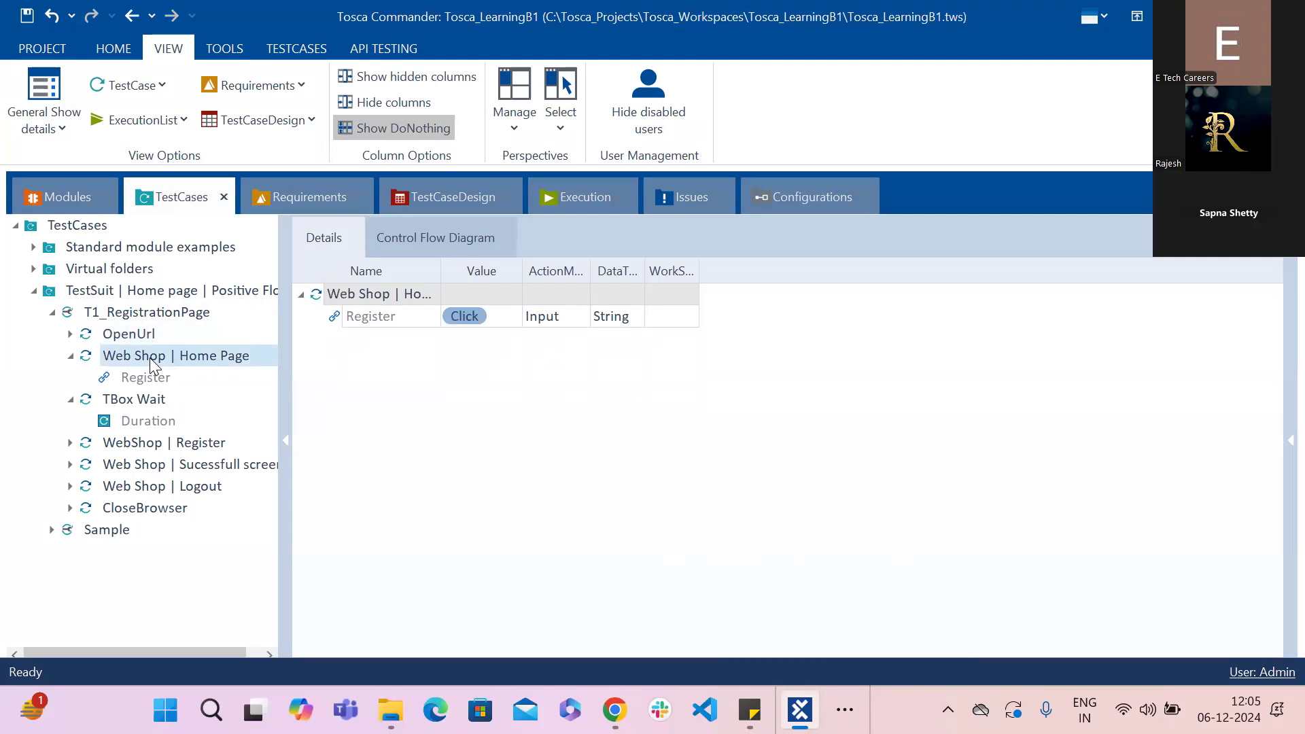
{"action": "left_click", "coordinate": [71, 356]}
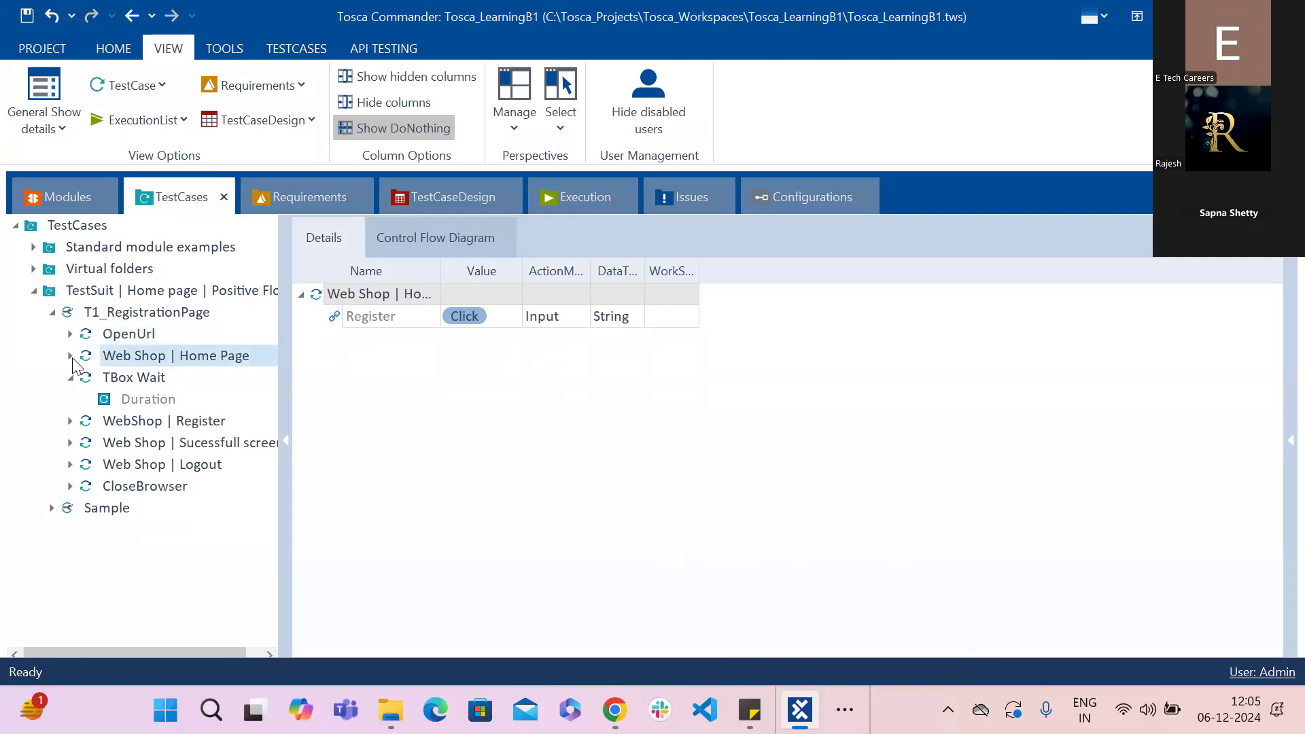
{"action": "left_click", "coordinate": [71, 357]}
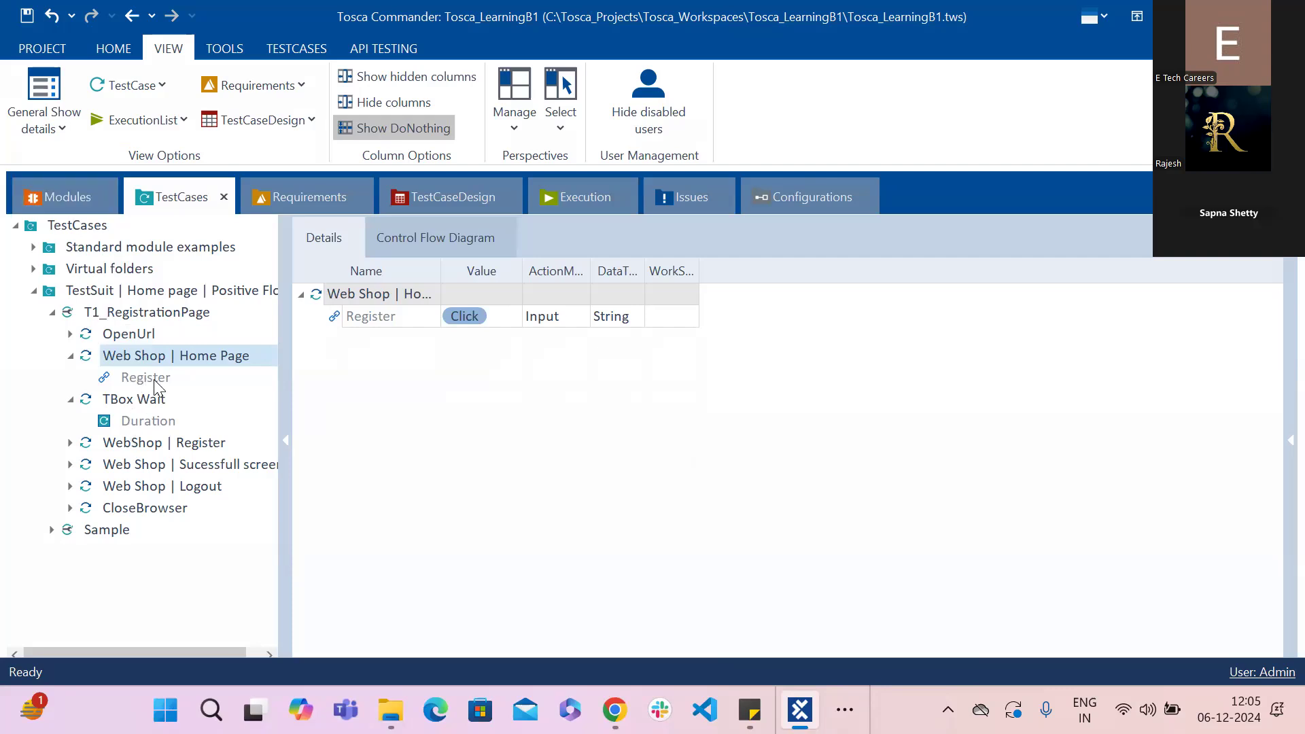
Step: Look over the Web Shop | Home Page module's attributes in Modules and return to the test cases
{"action": "left_click", "coordinate": [80, 197]}
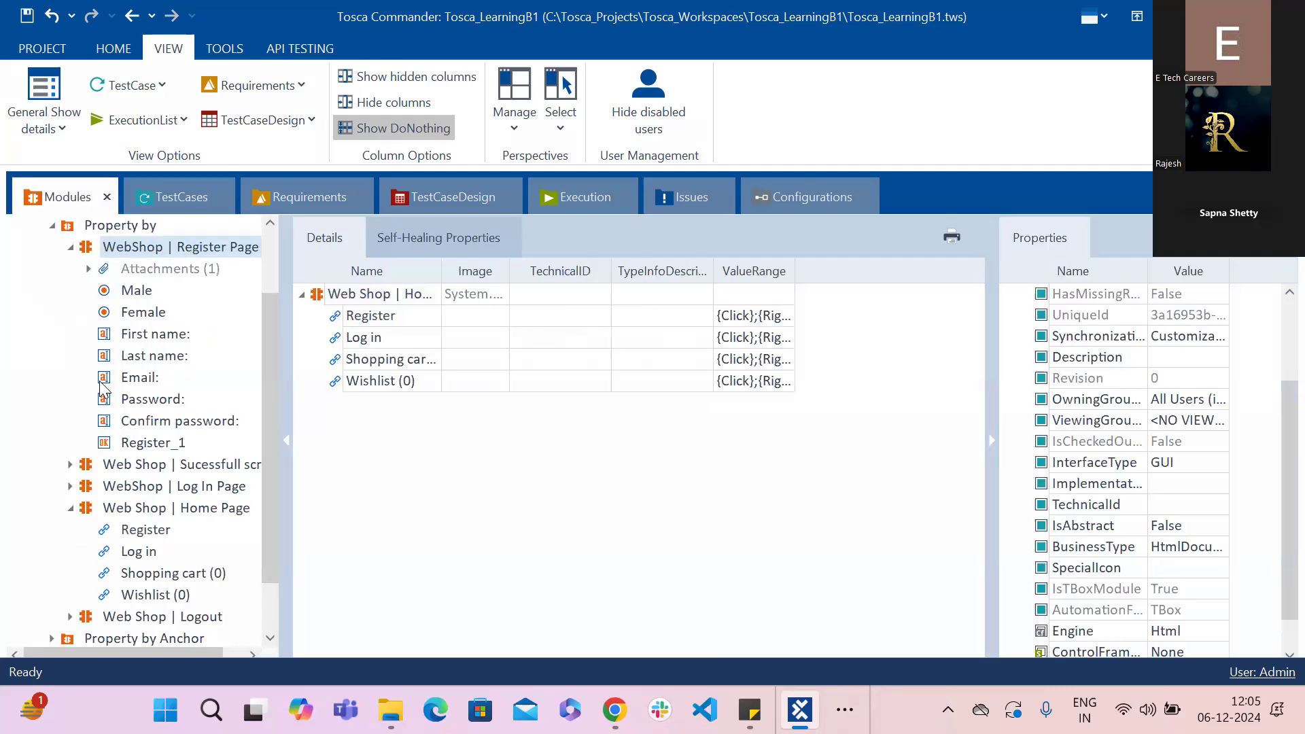
{"action": "left_click_drag", "start_coordinate": [274, 381], "coordinate": [272, 411]}
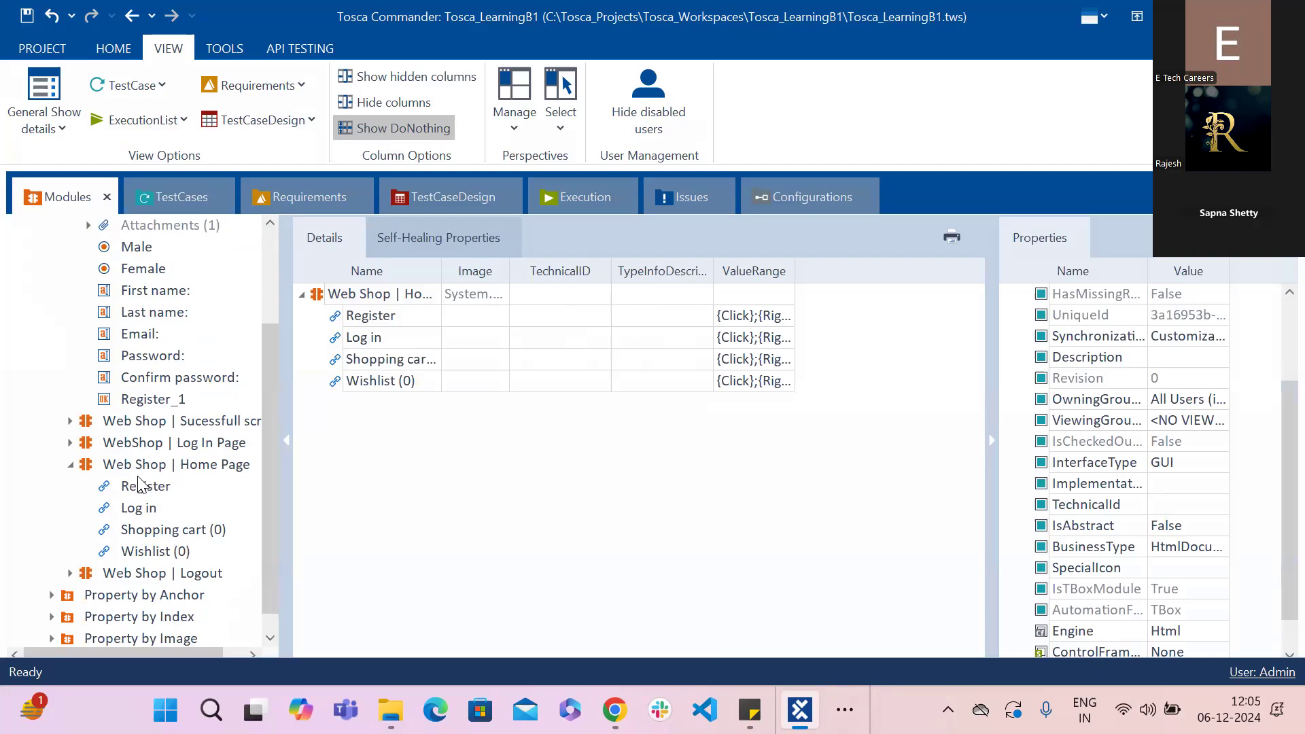
{"action": "left_click", "coordinate": [185, 197]}
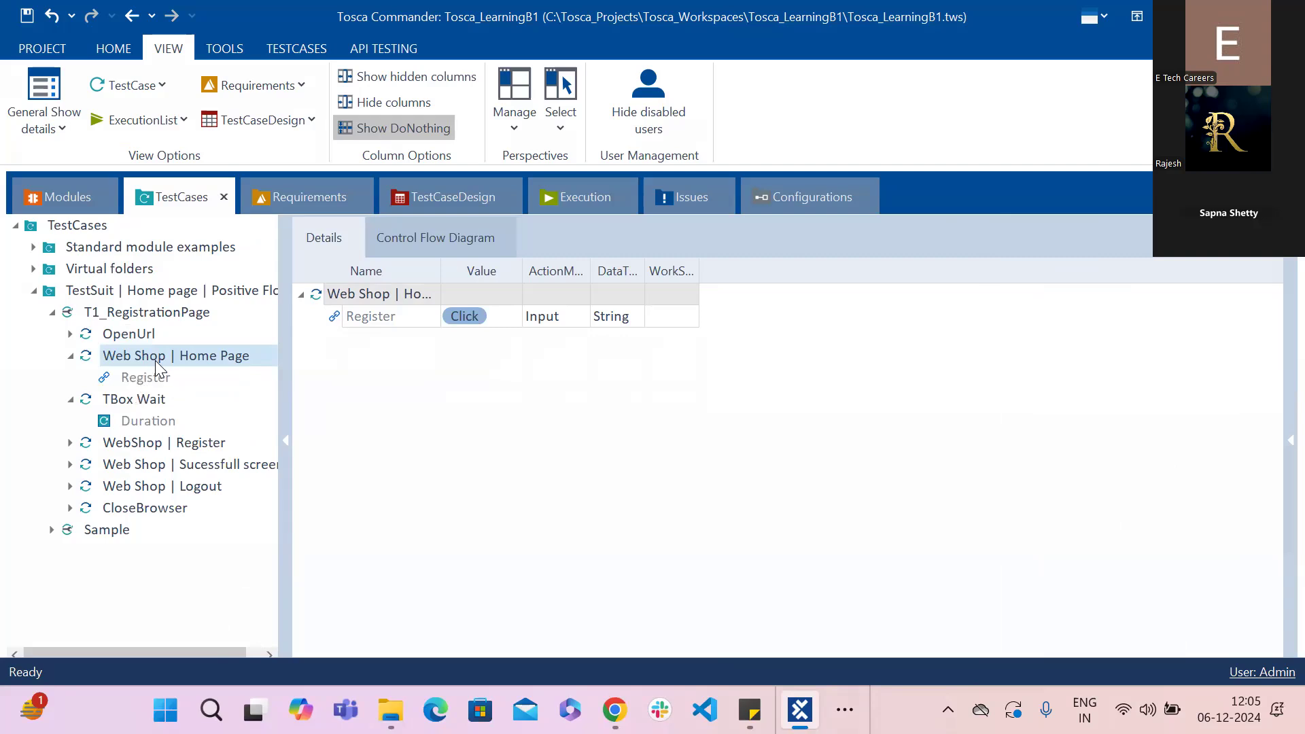
Step: Jump from the Home Page step's Register value to its module attribute and return to the test cases
{"action": "left_click", "coordinate": [147, 376]}
{"action": "right_click", "coordinate": [146, 376]}
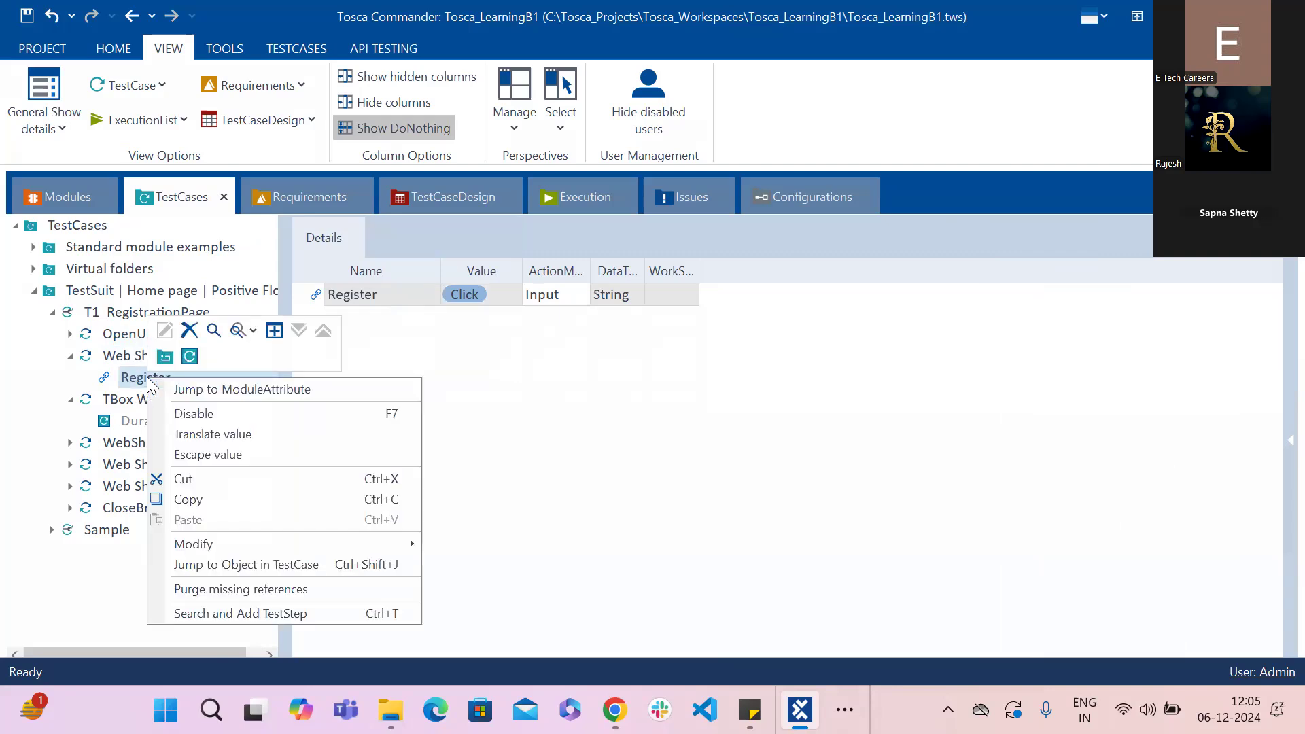
{"action": "left_click", "coordinate": [212, 394]}
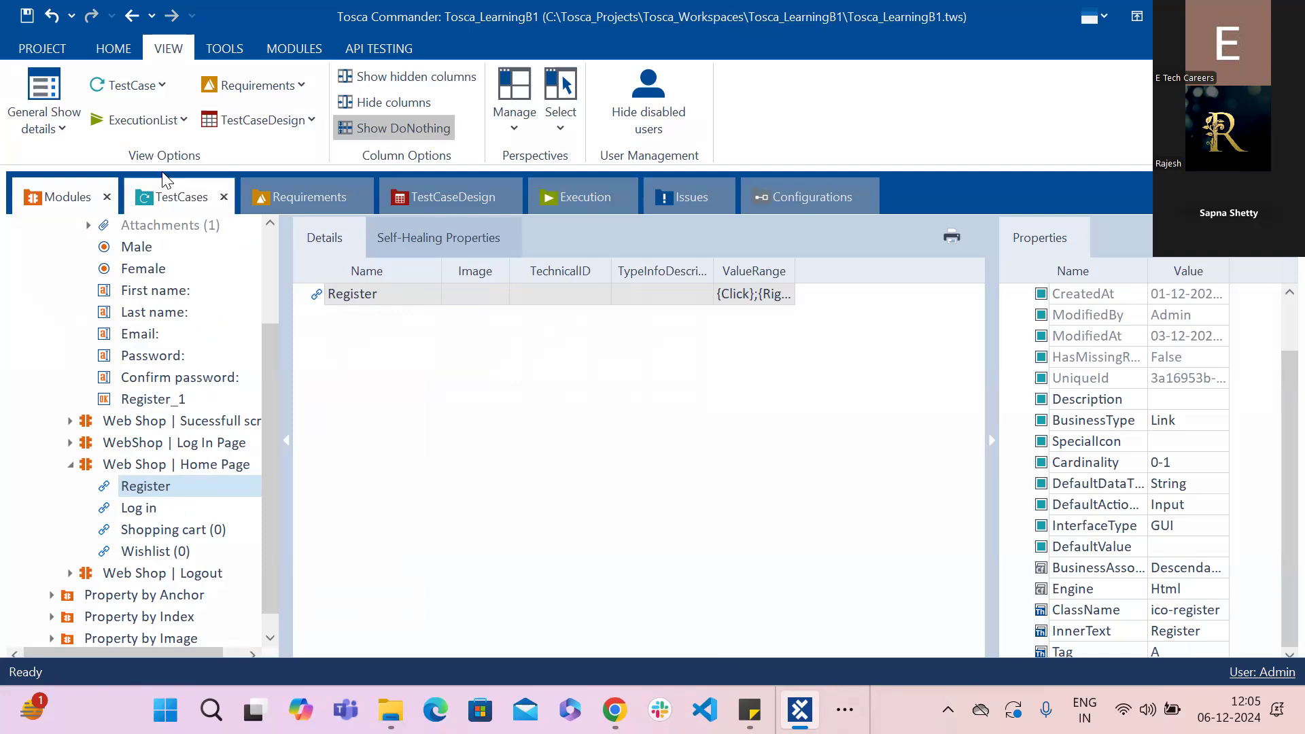
{"action": "left_click", "coordinate": [172, 204]}
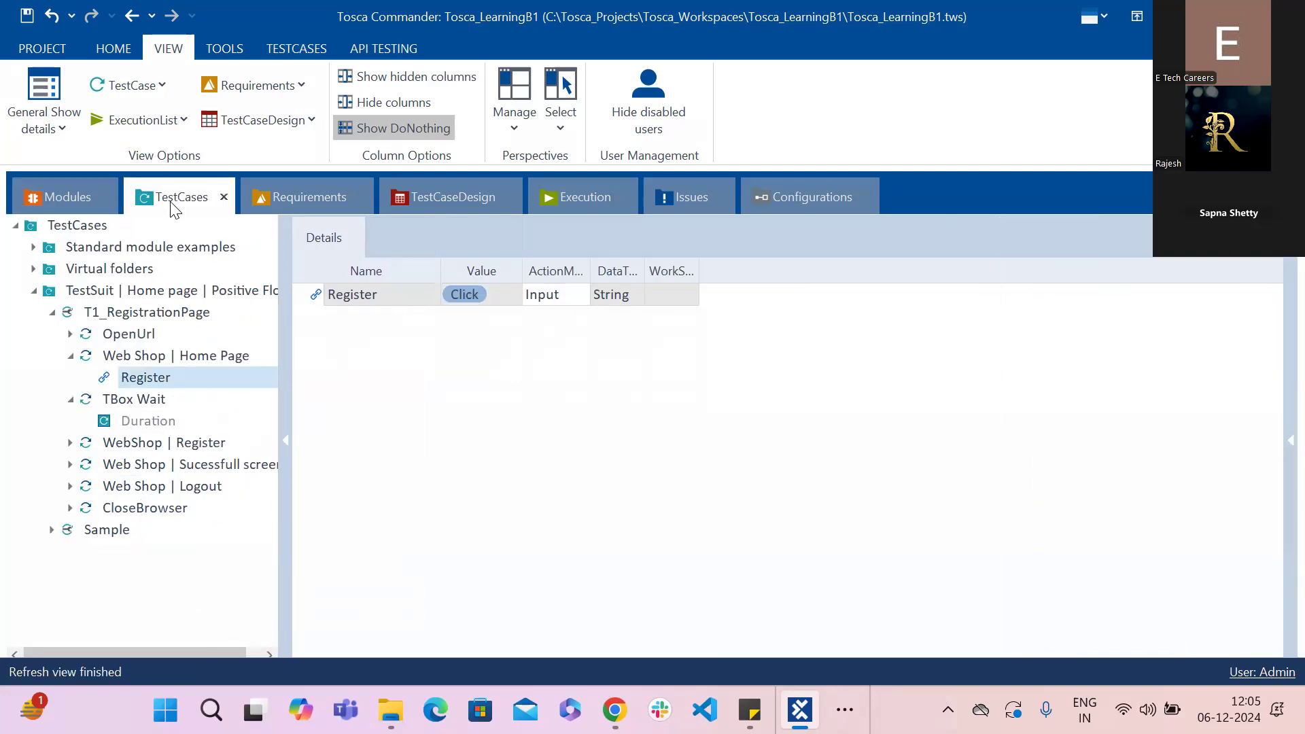
Step: Inspect the TBox Wait step and expand the WebShop | Register step to view its values and action modes
{"action": "left_click", "coordinate": [125, 403]}
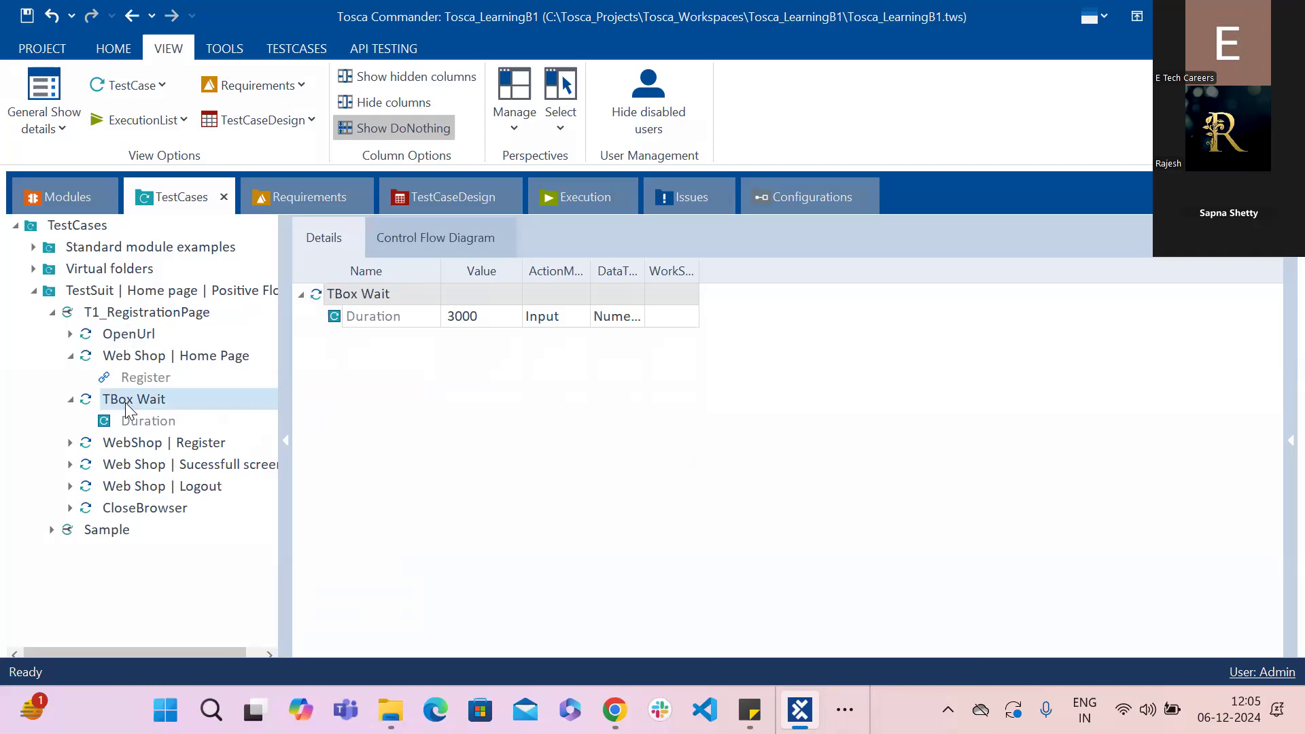
{"action": "left_click", "coordinate": [128, 443]}
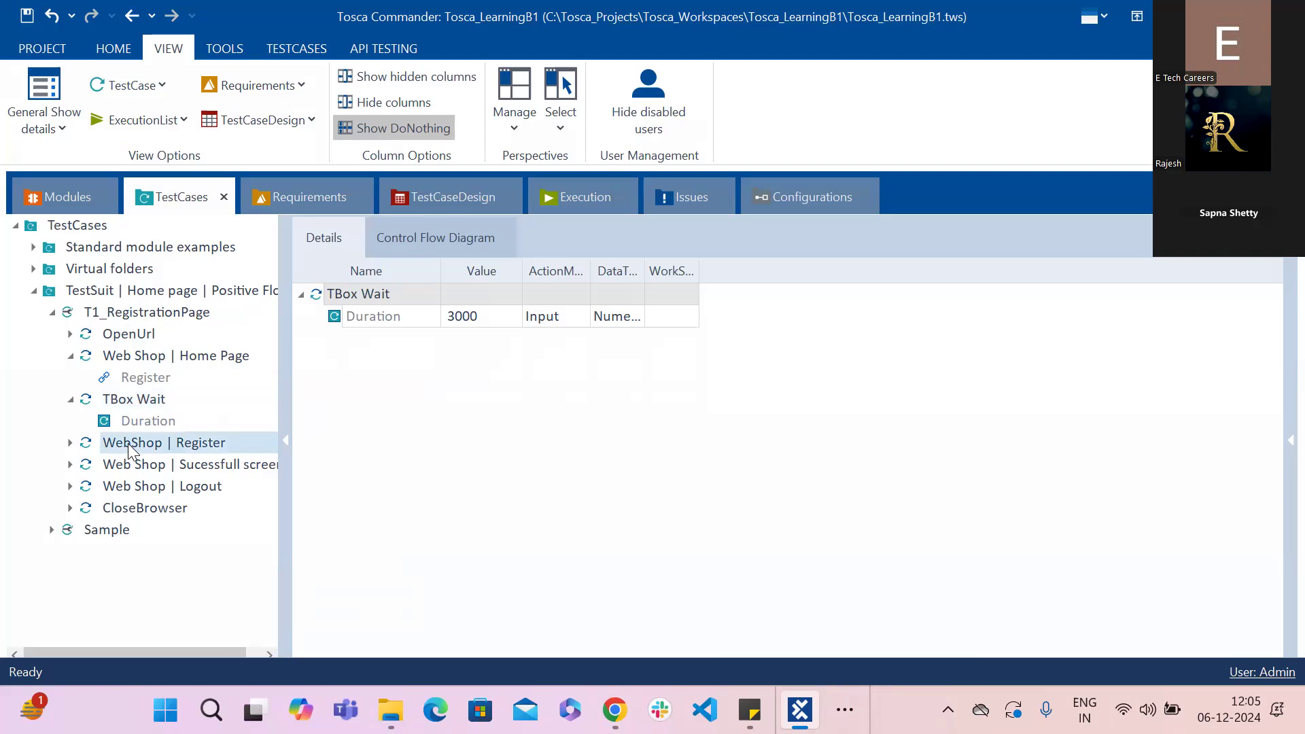
{"action": "left_click", "coordinate": [71, 443]}
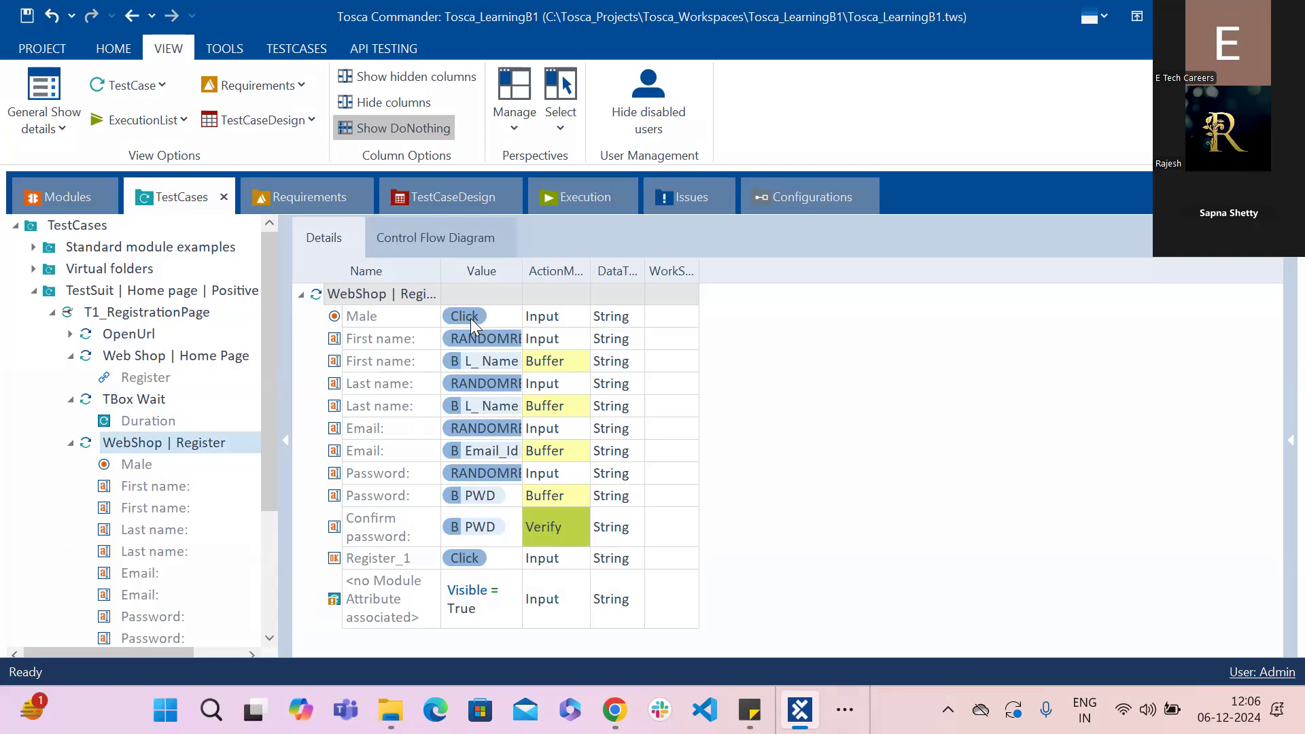
Step: Check the WebShop | Register Page module's attributes in Modules and go back to the WebShop | Register test step
{"action": "left_click", "coordinate": [68, 197]}
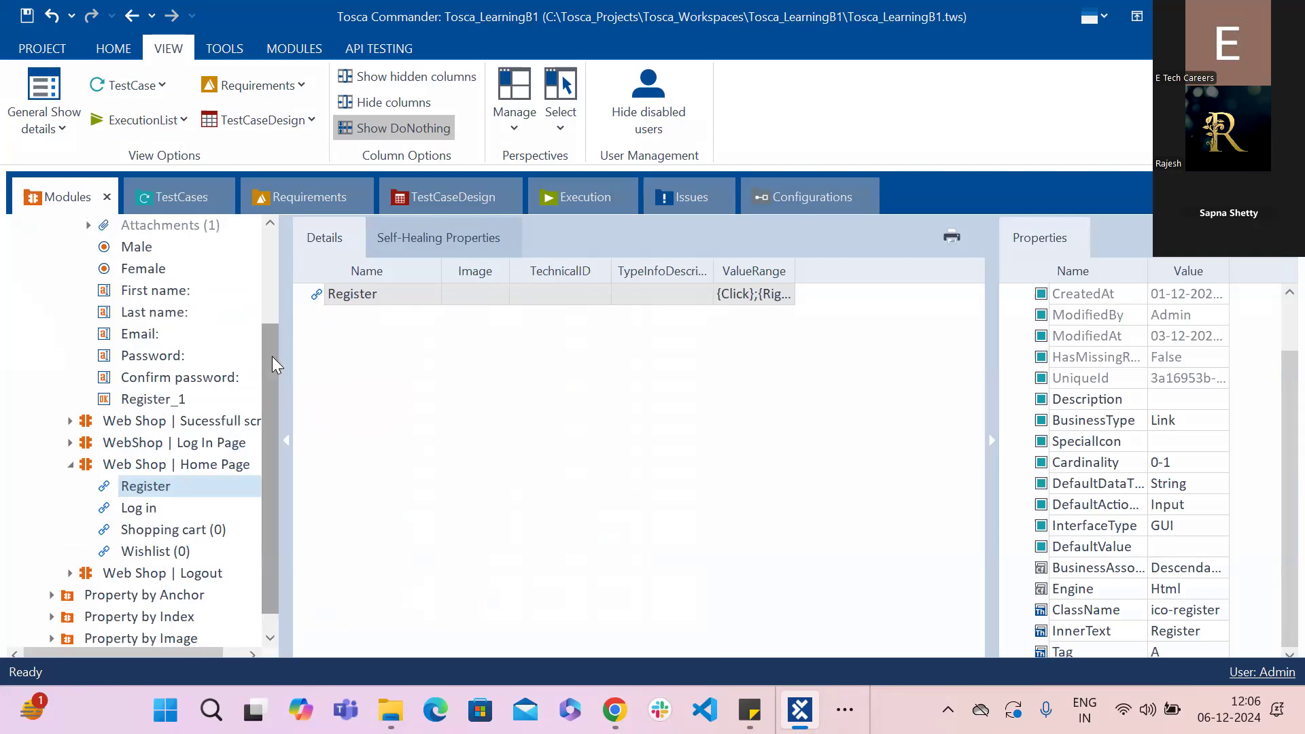
{"action": "scroll", "coordinate": [276, 365], "scroll_direction": "up", "scroll_amount": 1}
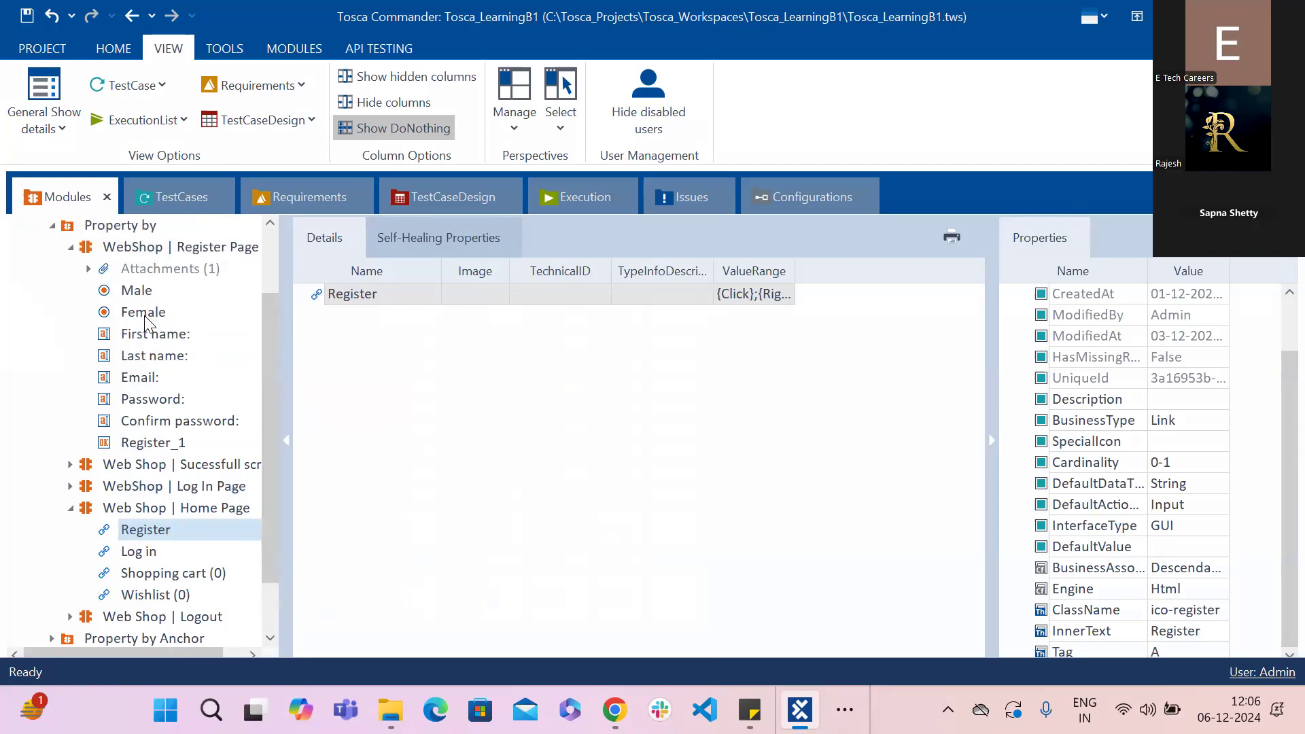
{"action": "left_click", "coordinate": [177, 200]}
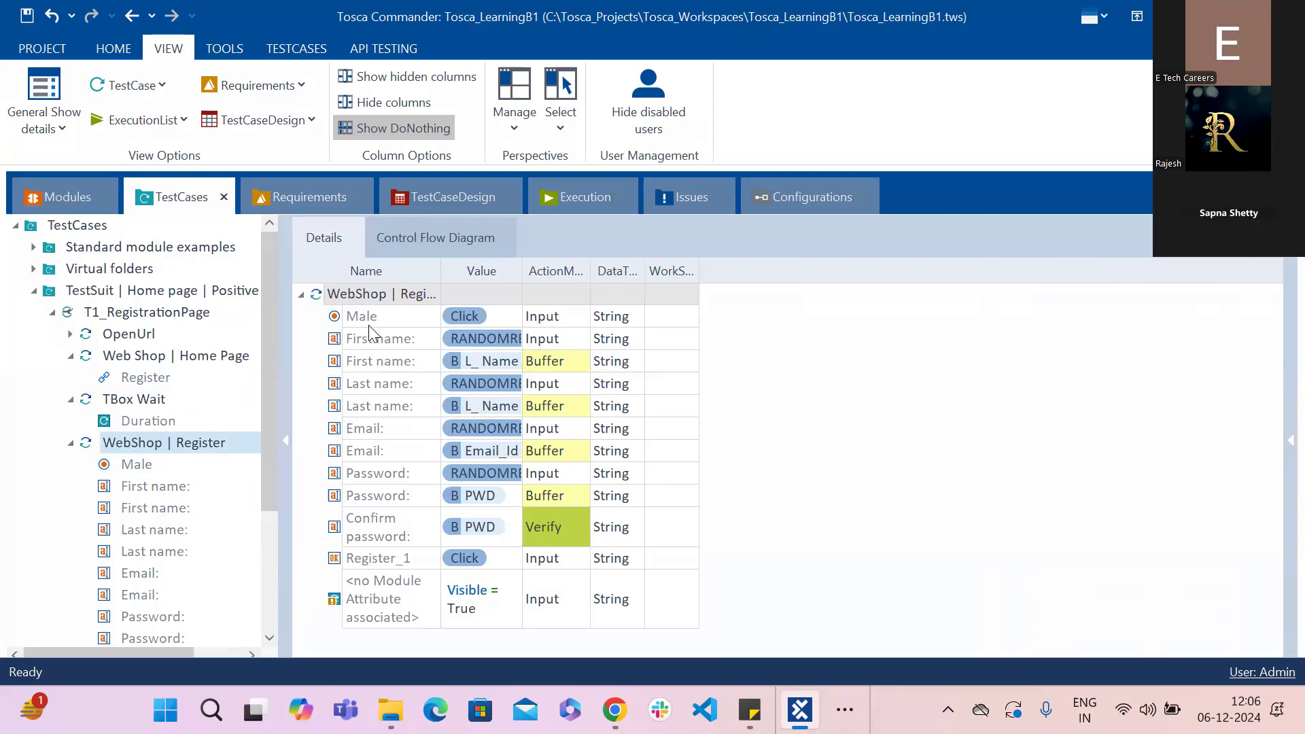
Step: Widen the Value column in the WebShop | Register details and collapse that test step in the tree
{"action": "left_click", "coordinate": [522, 272]}
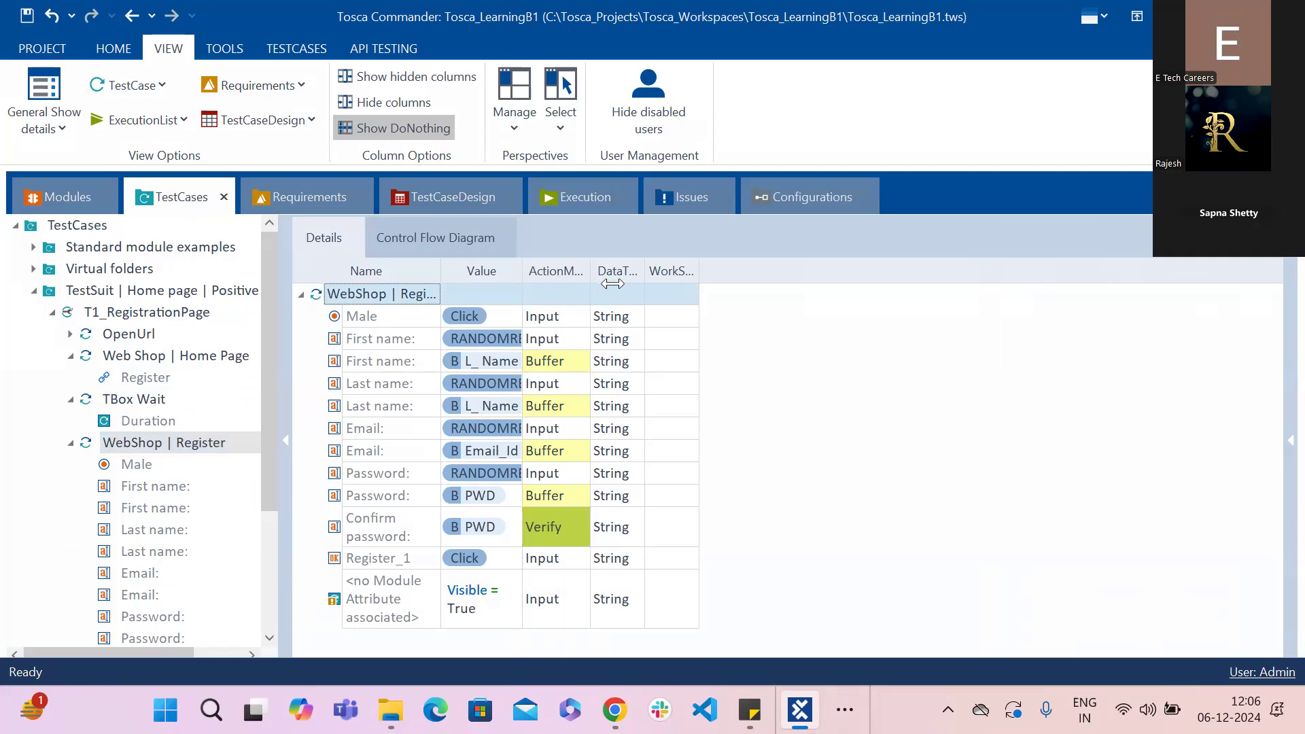
{"action": "left_click_drag", "start_coordinate": [611, 285], "coordinate": [615, 284]}
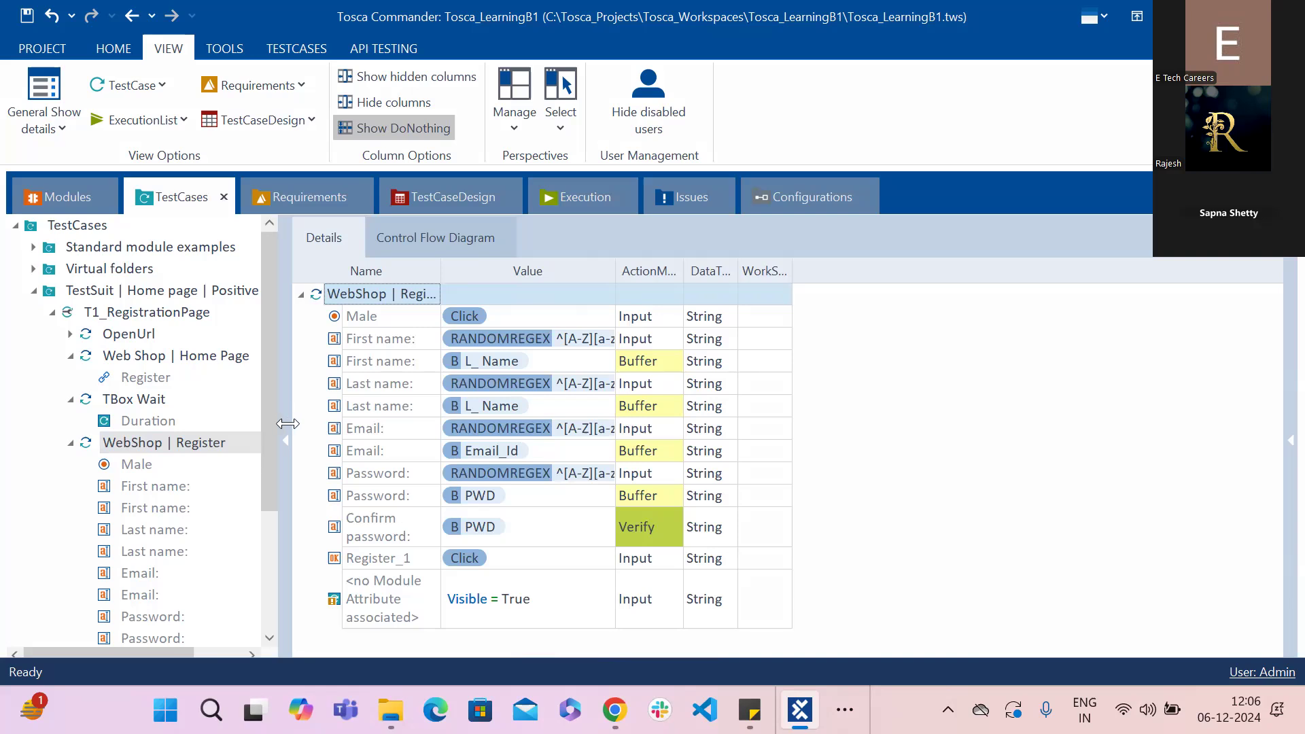
{"action": "left_click", "coordinate": [71, 445]}
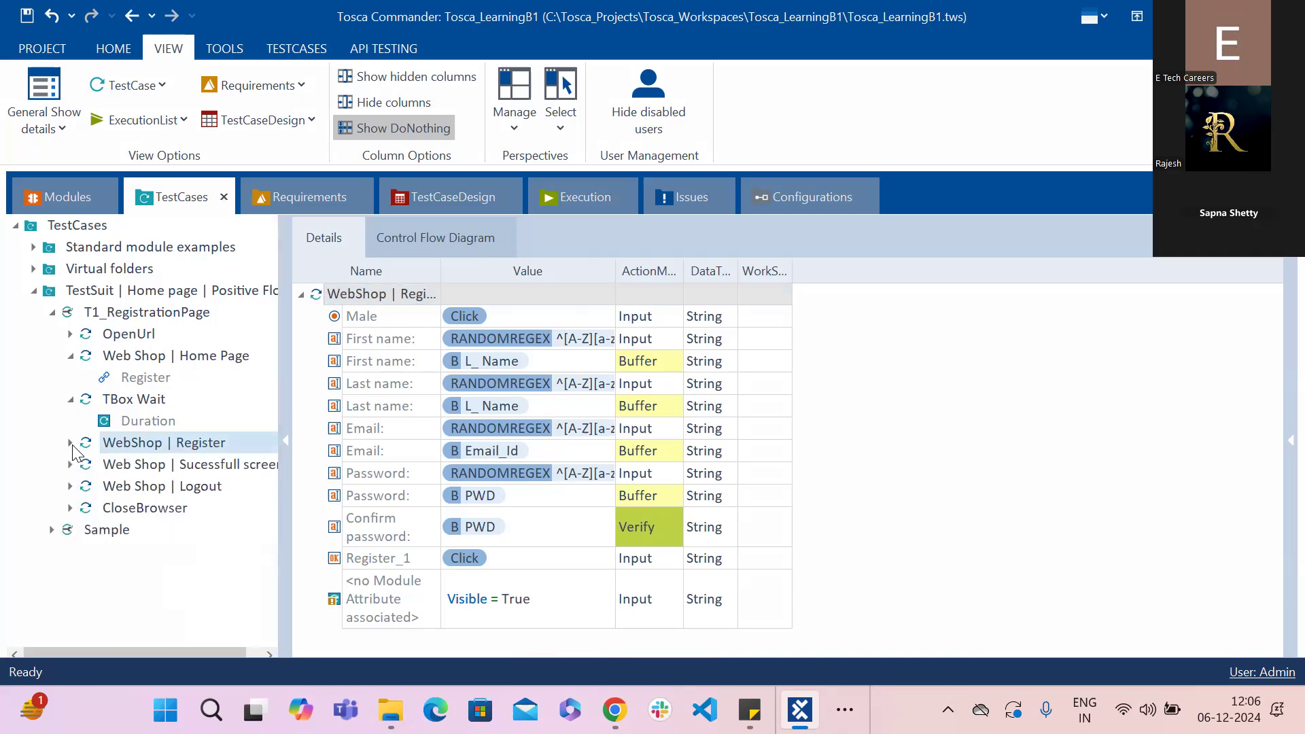
Step: Review the Web Shop | Sucessfull screen step and the whole T1_RegistrationPage test case, comparing them with the modules
{"action": "left_click", "coordinate": [72, 466]}
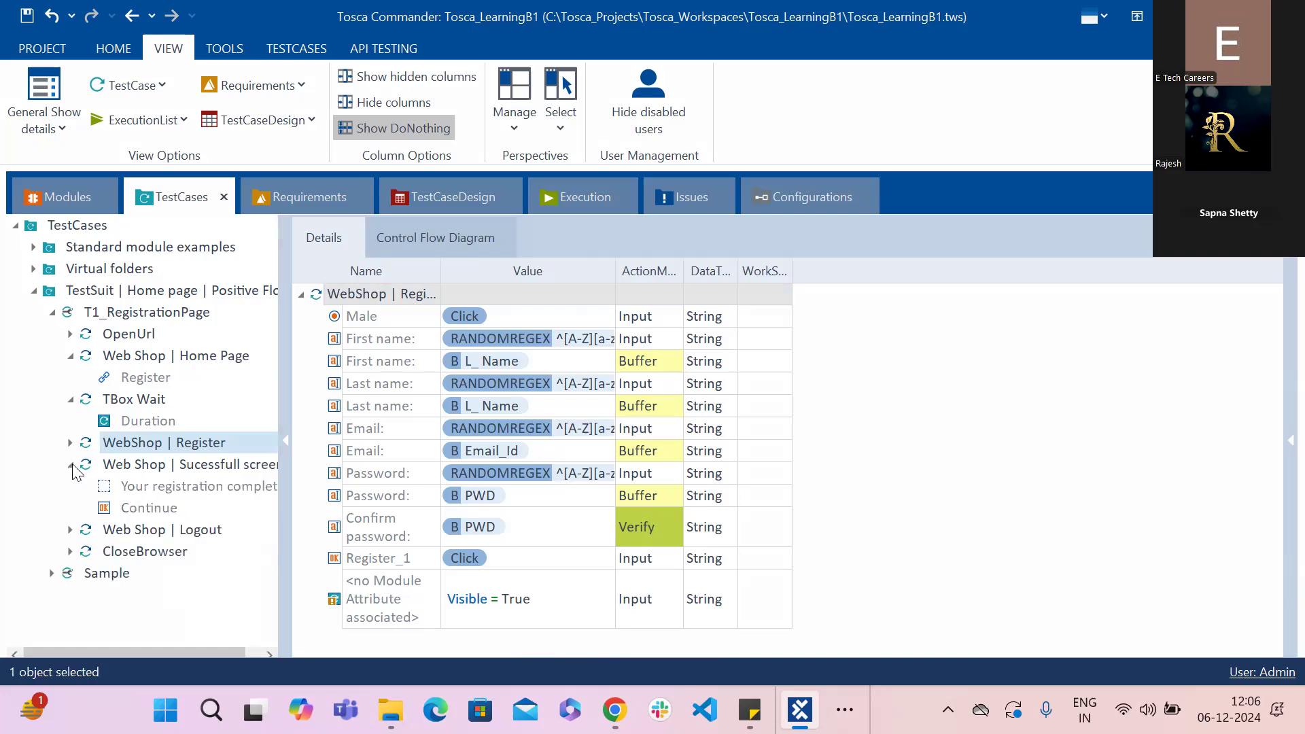
{"action": "left_click", "coordinate": [148, 471]}
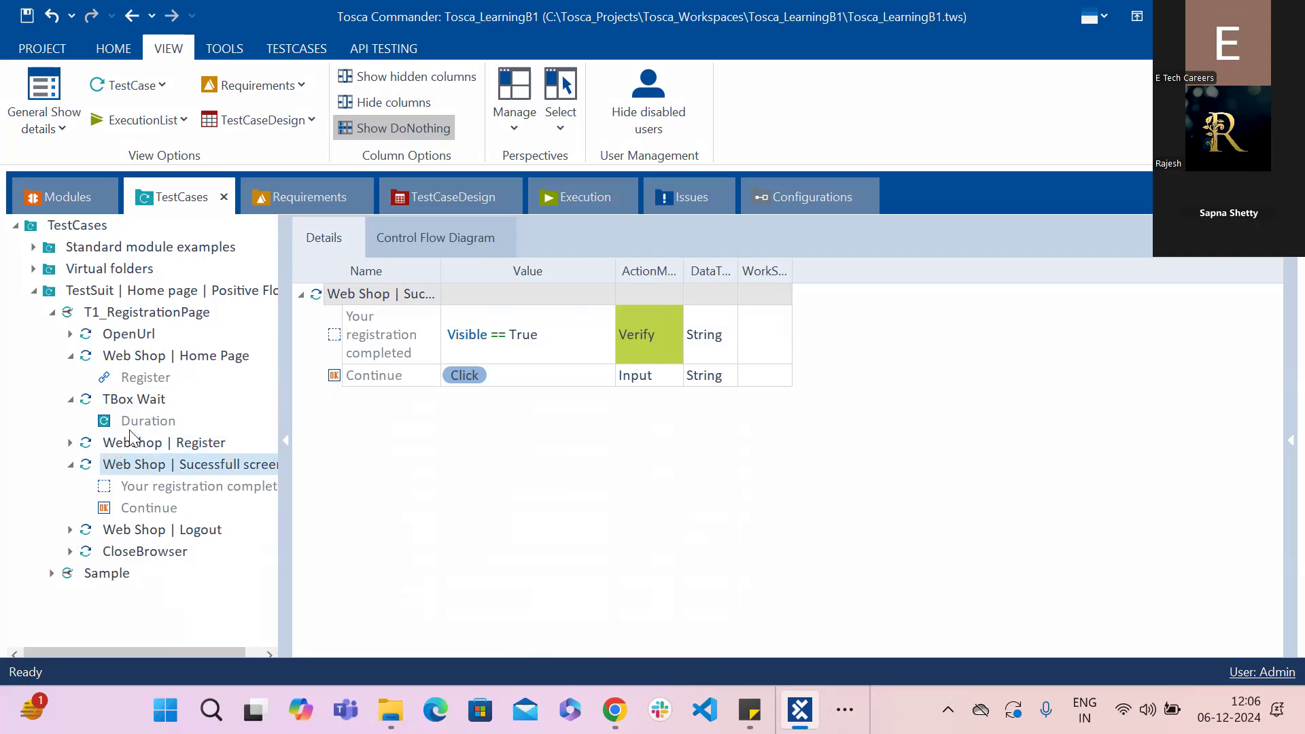
{"action": "left_click", "coordinate": [129, 443]}
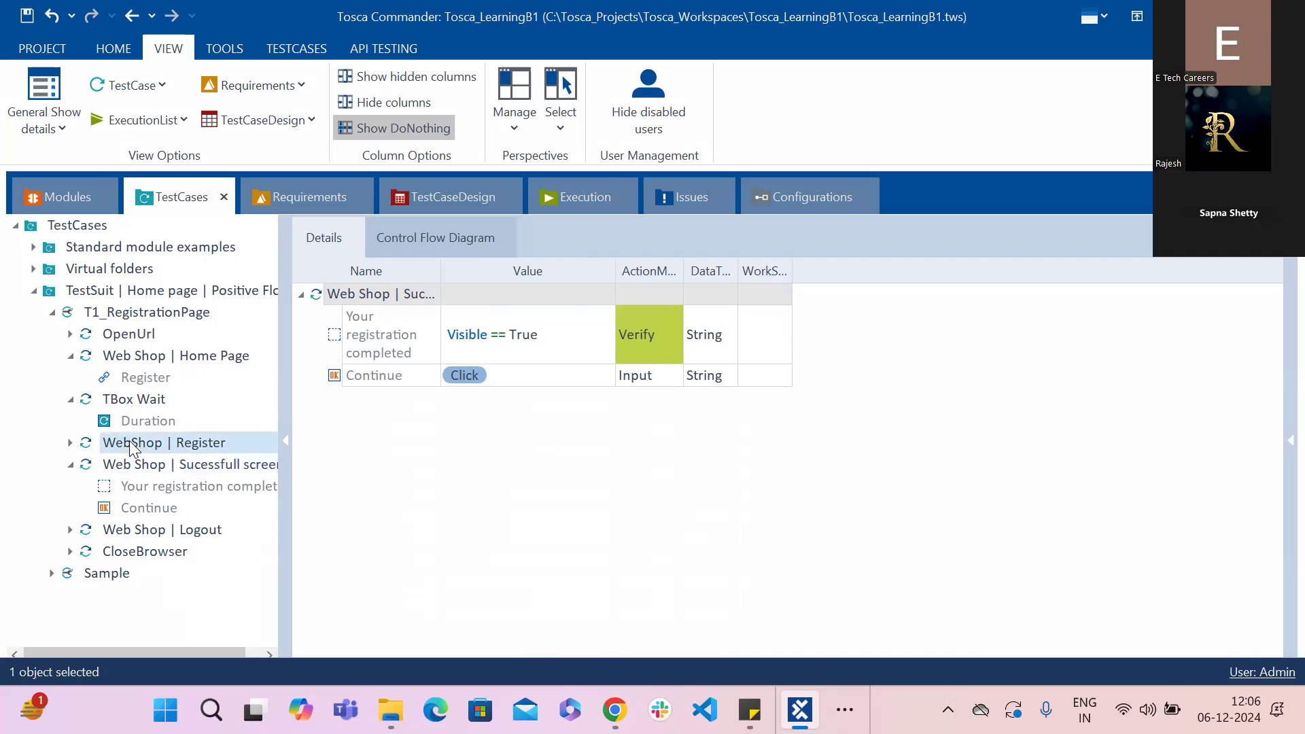
{"action": "left_click", "coordinate": [130, 318]}
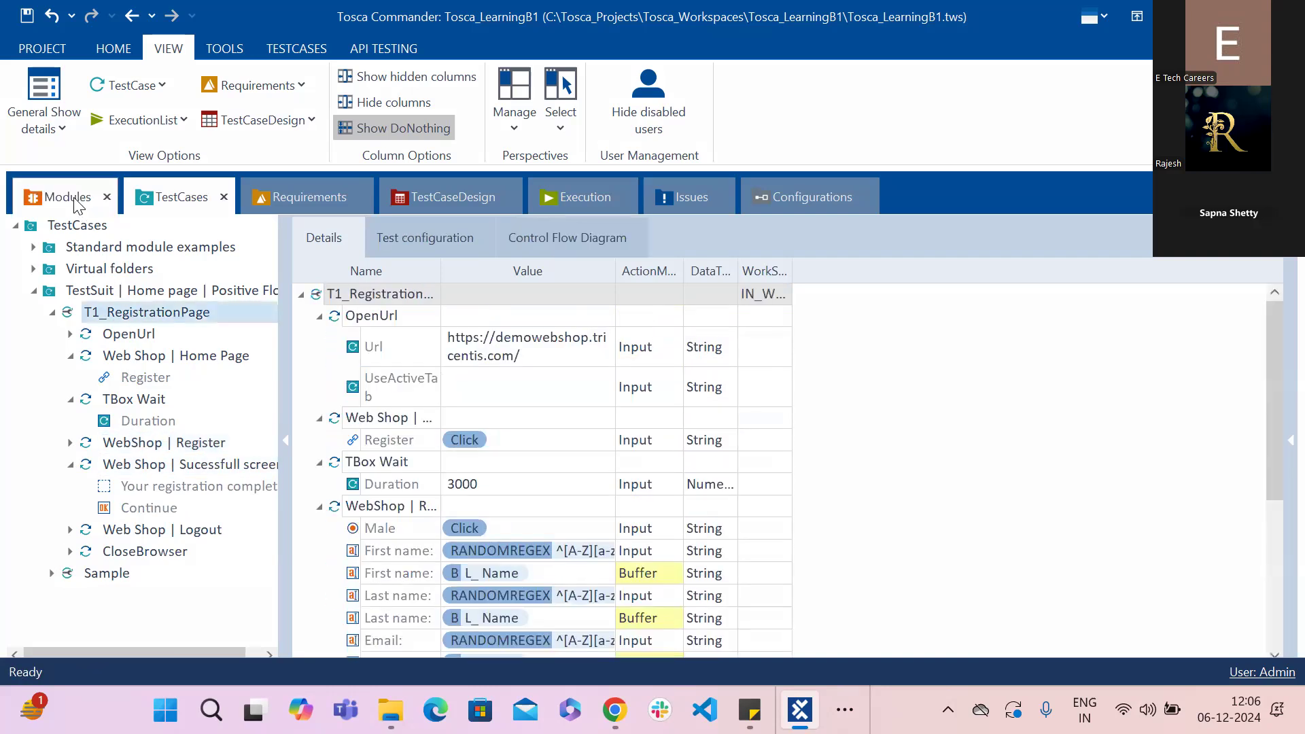
{"action": "left_click", "coordinate": [77, 201]}
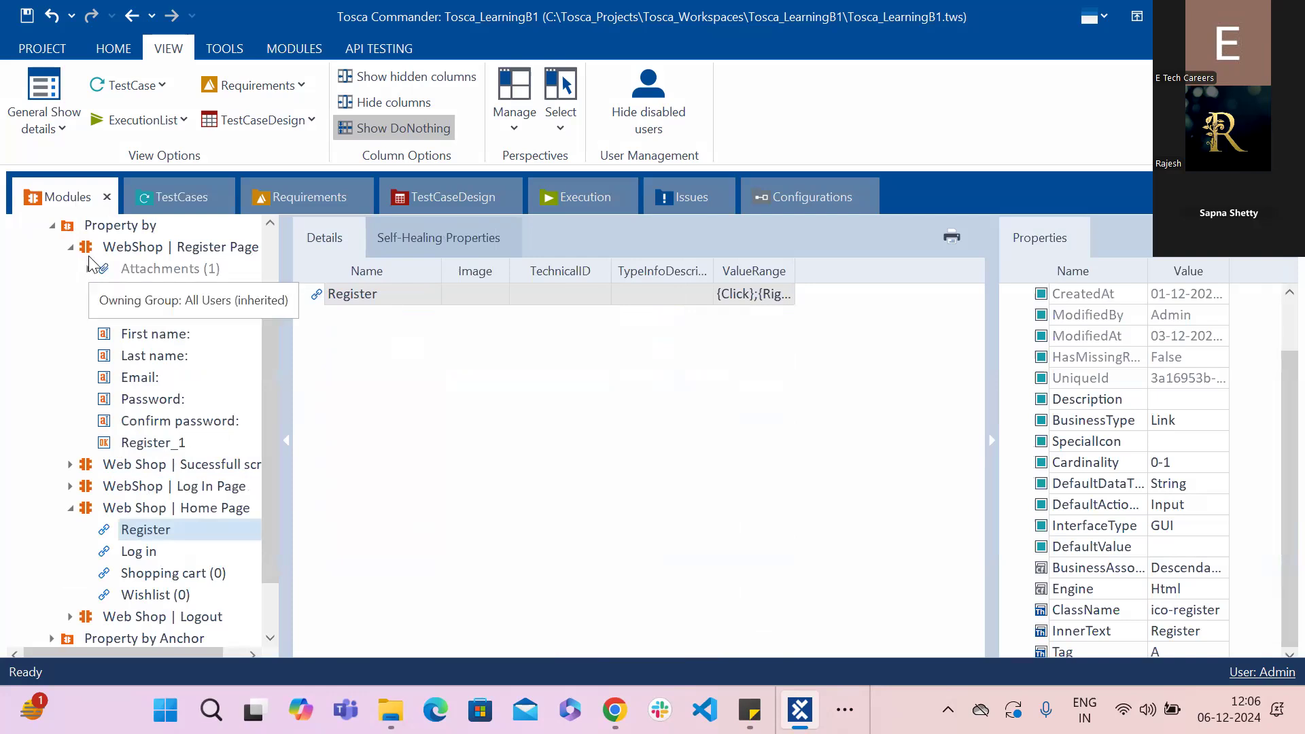
{"action": "left_click", "coordinate": [170, 202]}
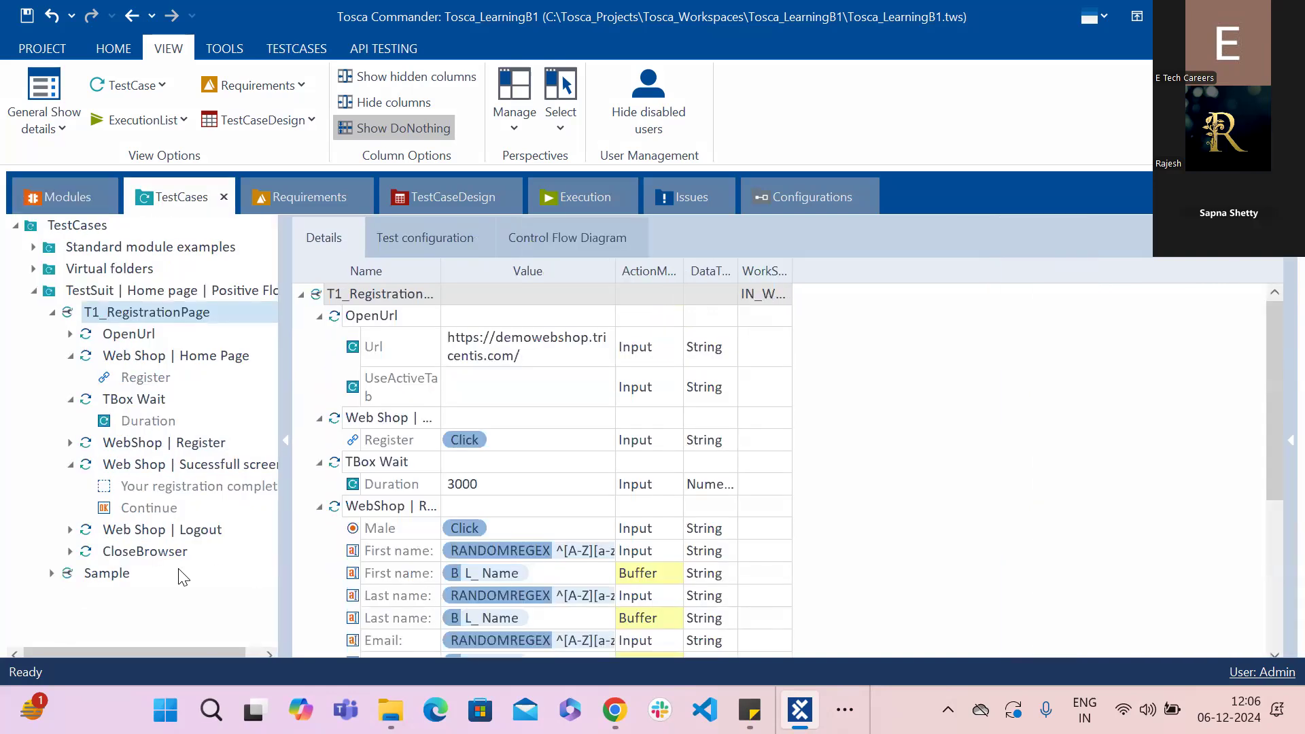
Step: Expand the Sample test case, widen the test case tree and show the details of its Web Shop | Home Page step
{"action": "left_click", "coordinate": [97, 576]}
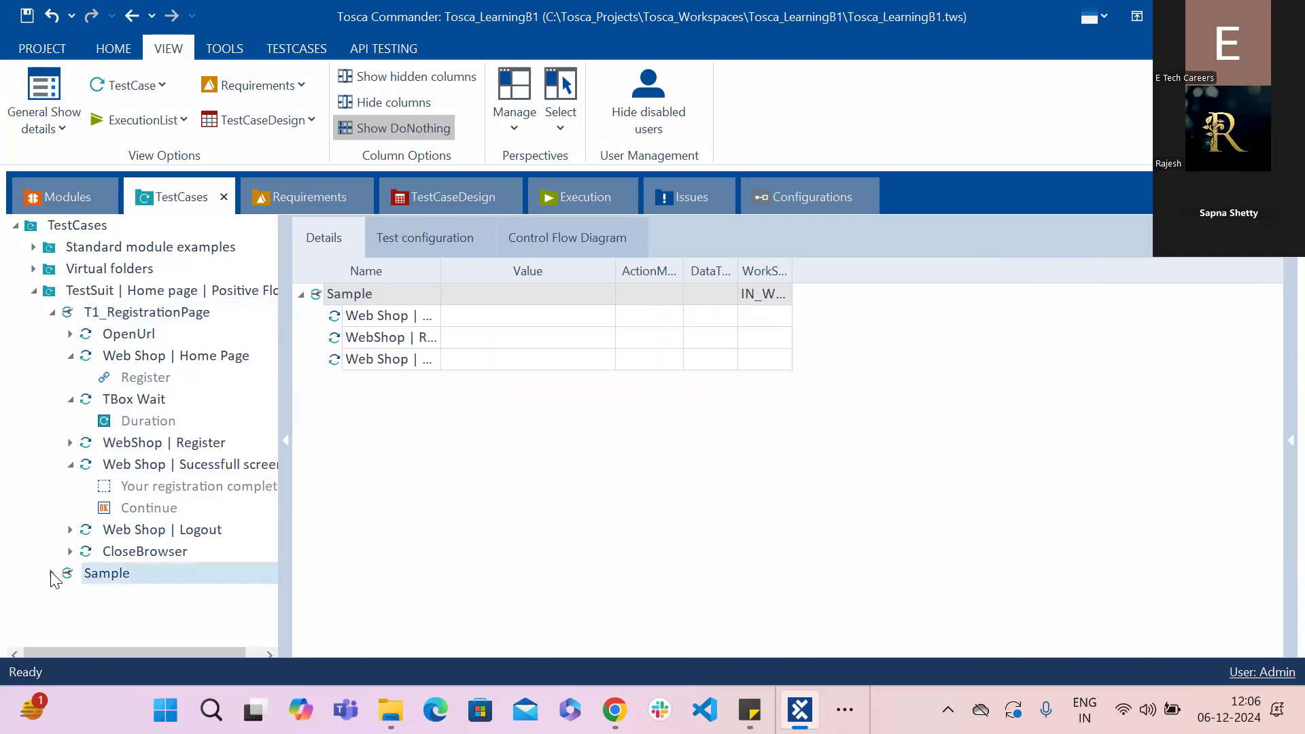
{"action": "left_click", "coordinate": [52, 574]}
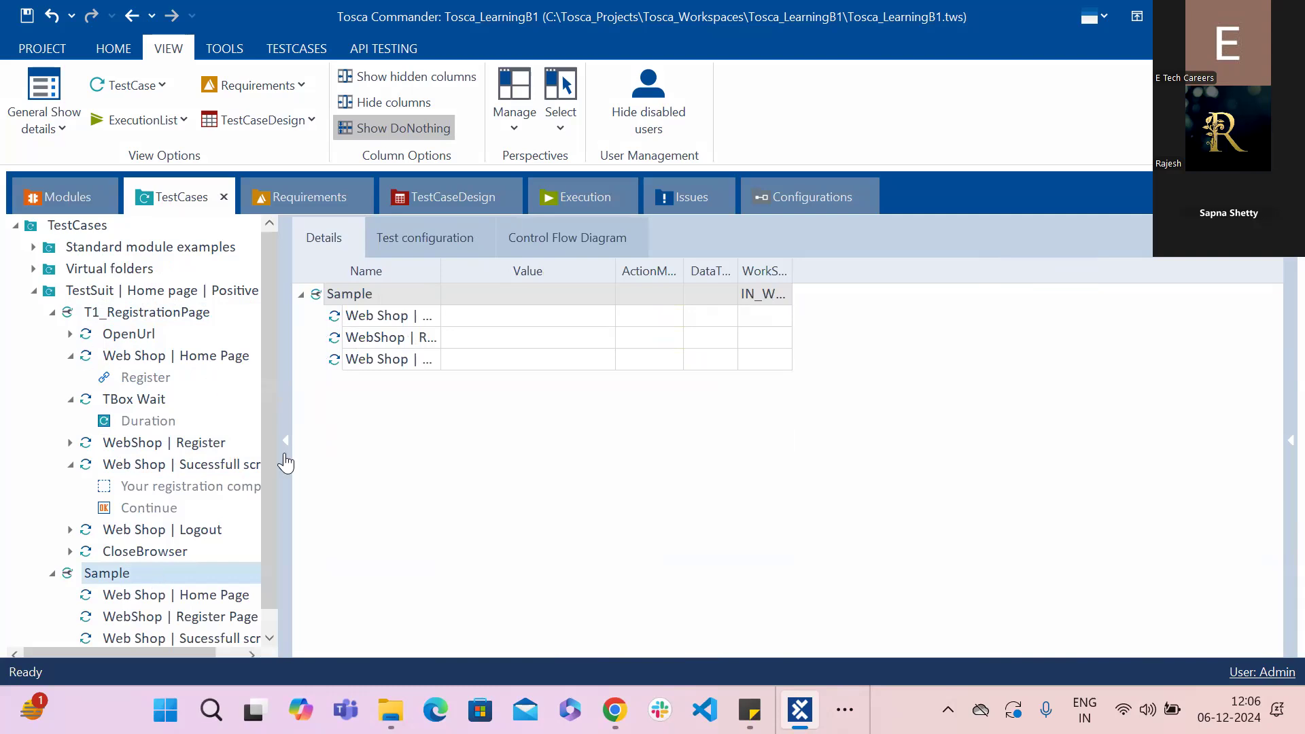
{"action": "left_click_drag", "start_coordinate": [269, 464], "coordinate": [268, 555]}
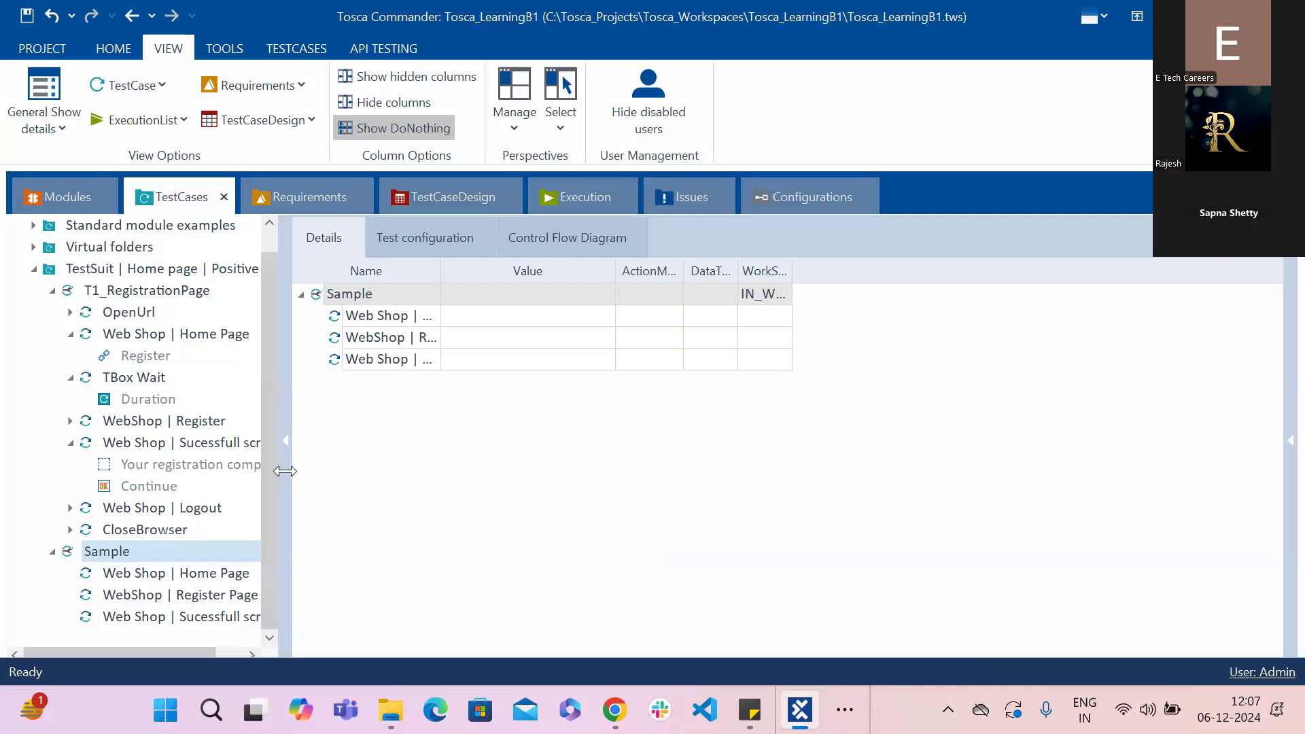
{"action": "left_click_drag", "start_coordinate": [307, 474], "coordinate": [445, 493]}
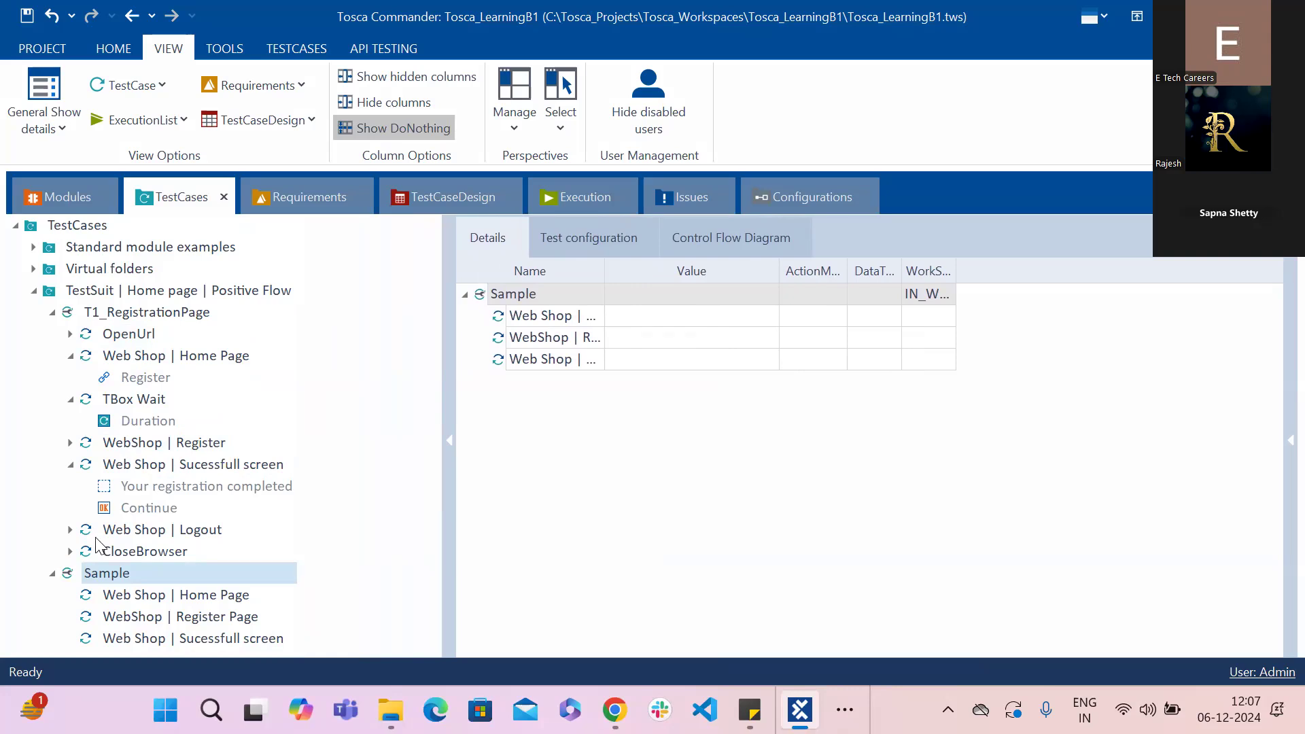
{"action": "left_click", "coordinate": [148, 597]}
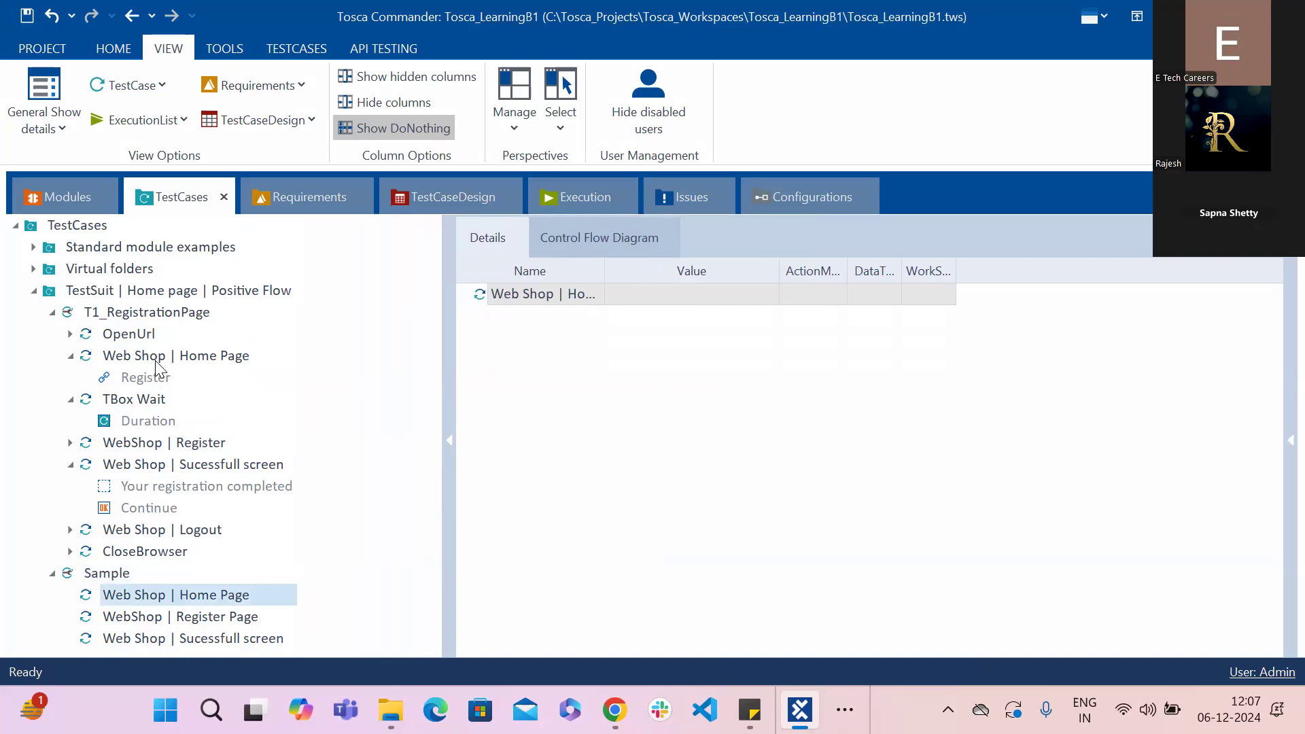
Step: Compare the details of the Sample test case's Home Page, Register Page and Sucessfull screen steps with the matching T1_RegistrationPage steps
{"action": "left_click", "coordinate": [187, 617]}
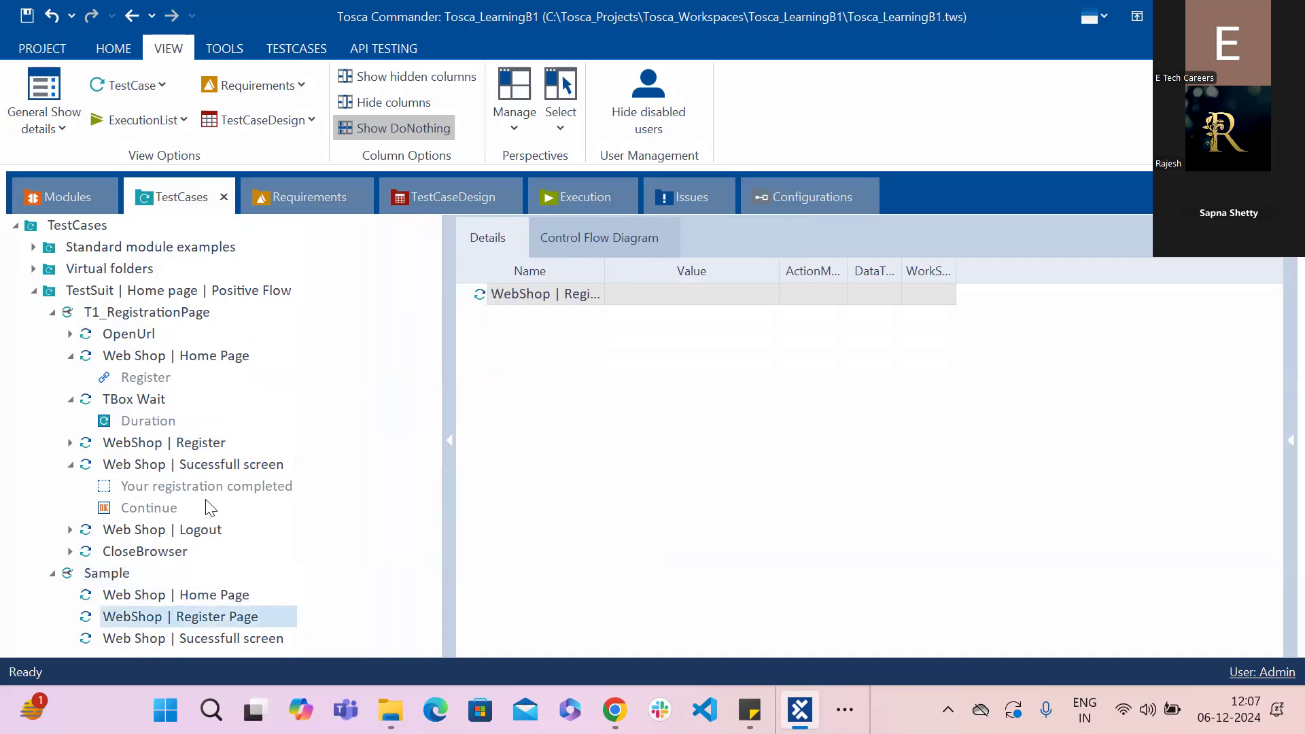
{"action": "left_click", "coordinate": [204, 443]}
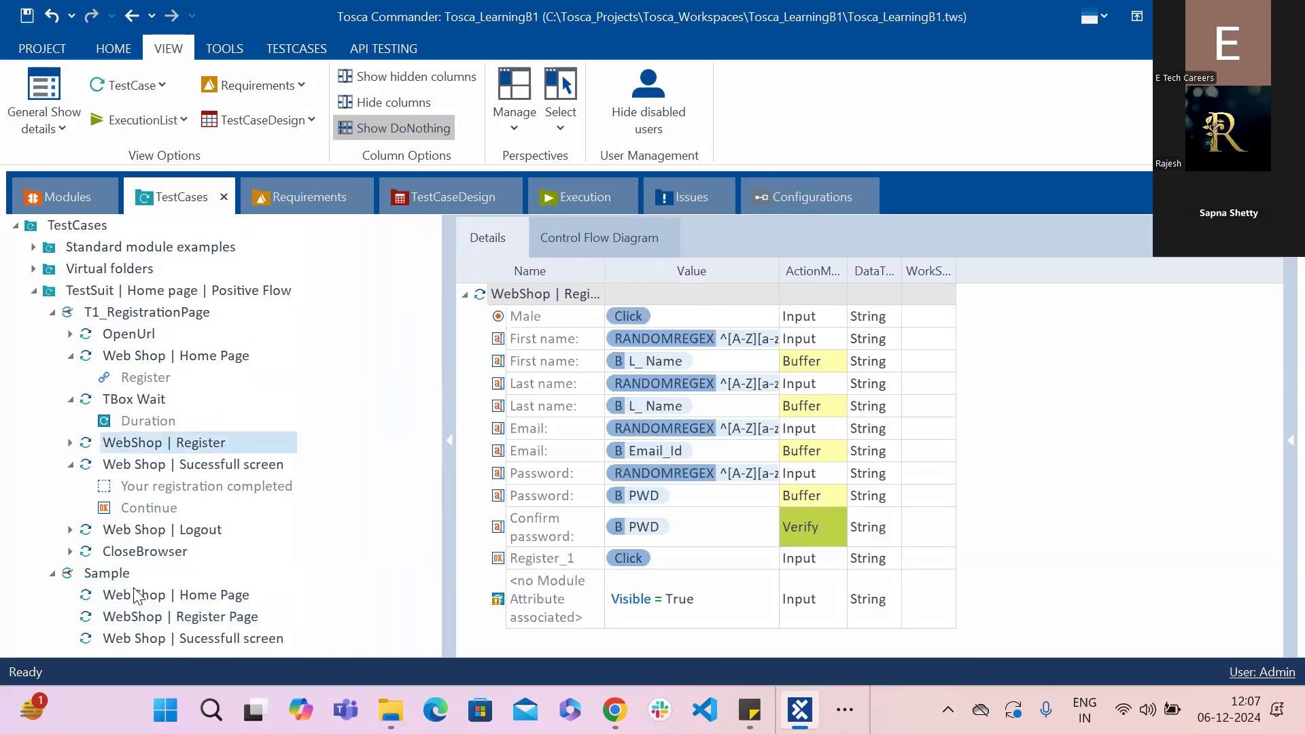
{"action": "left_click", "coordinate": [128, 643]}
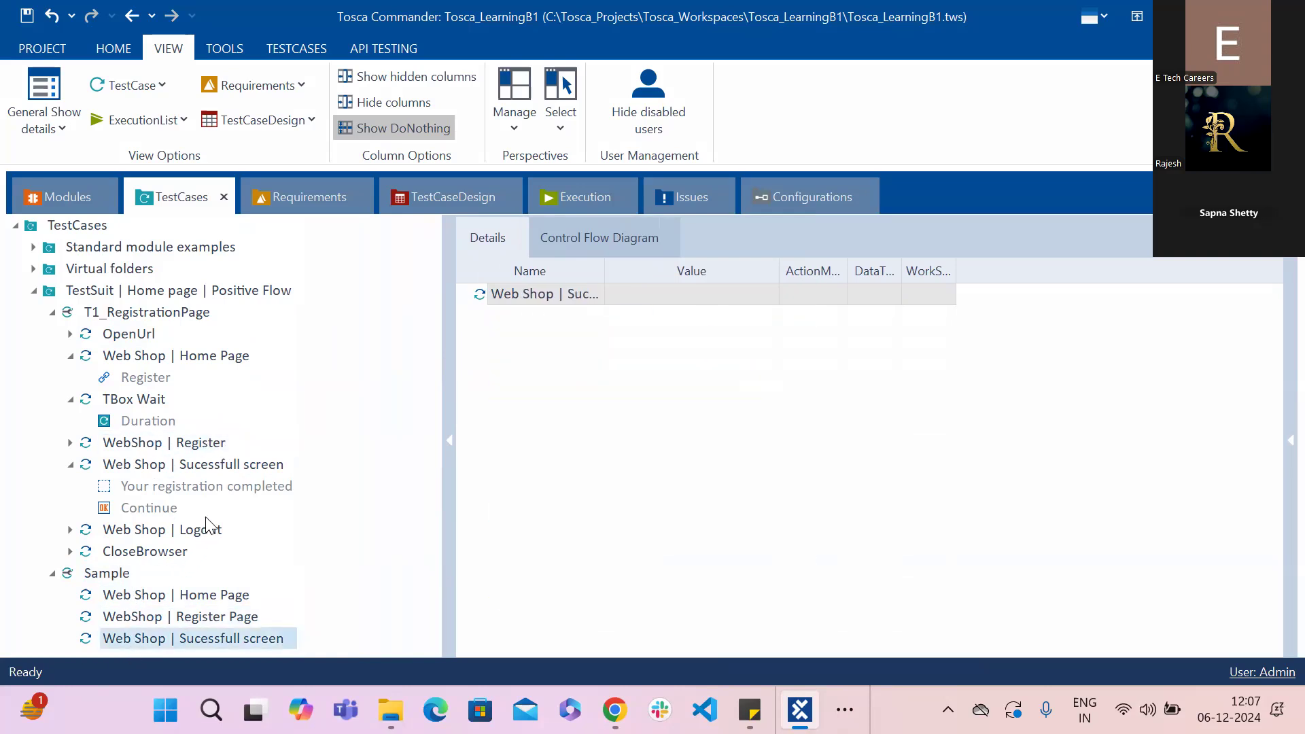
{"action": "left_click", "coordinate": [236, 460]}
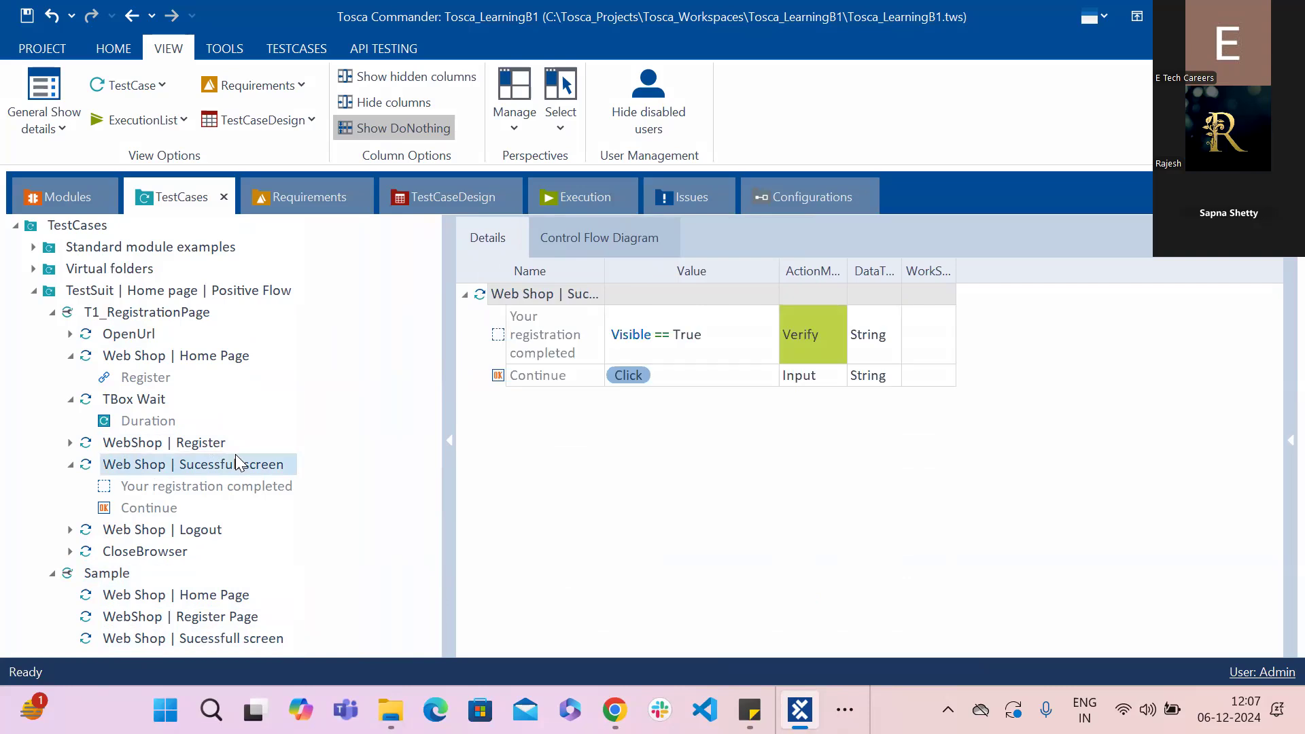
{"action": "left_click", "coordinate": [142, 642]}
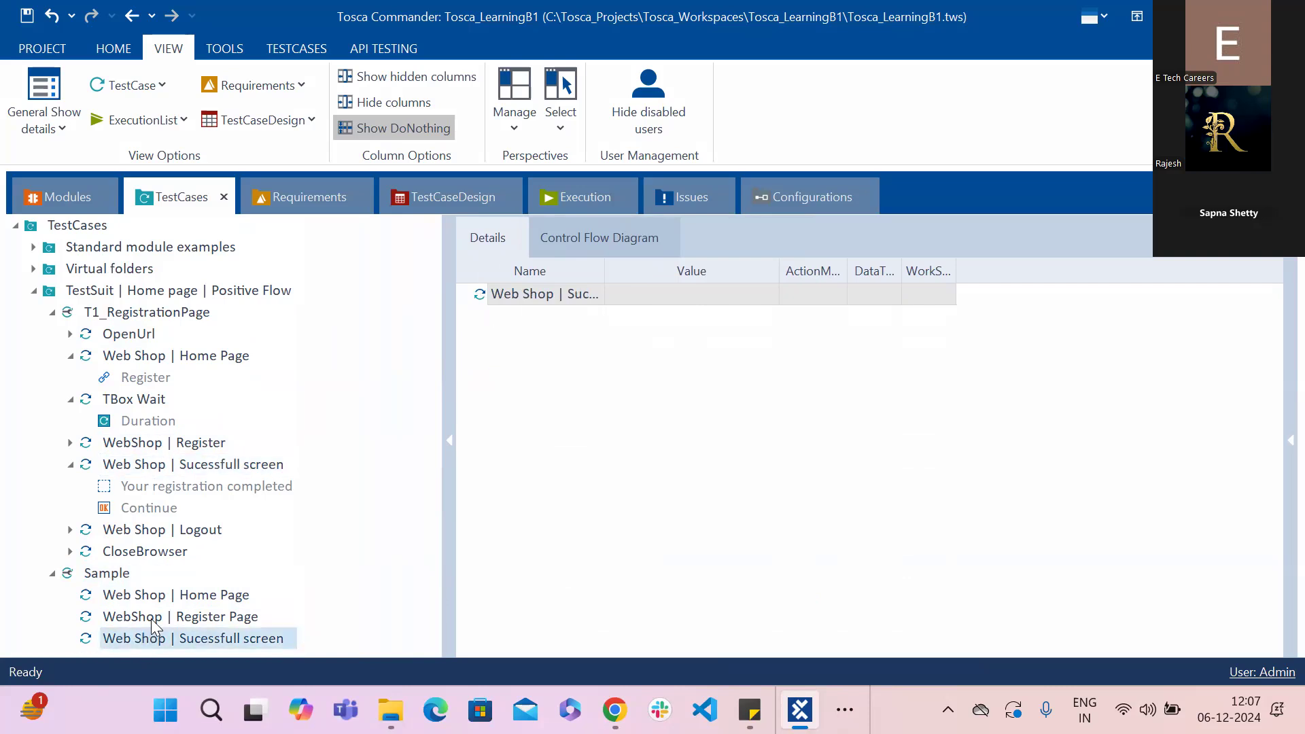
{"action": "left_click", "coordinate": [154, 615]}
{"action": "left_click", "coordinate": [164, 594]}
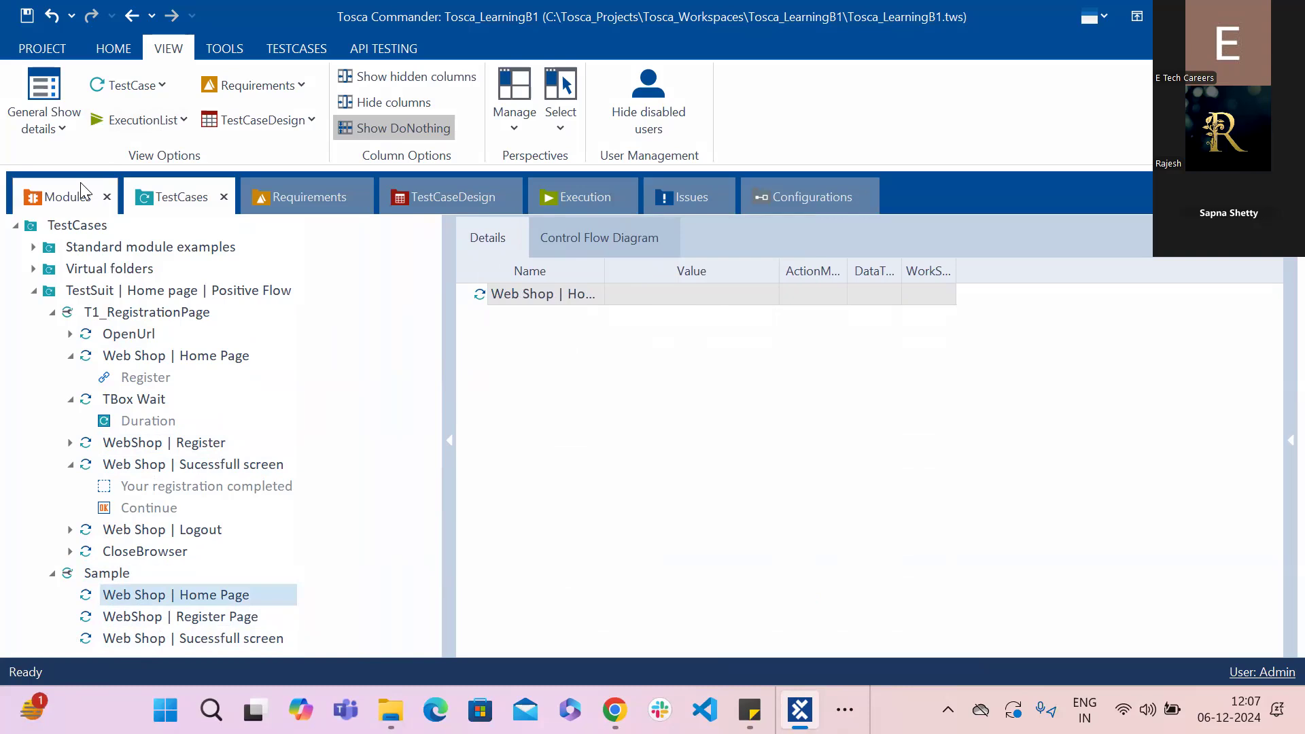
Step: Collapse the Sample and T1_RegistrationPage test cases while keeping the TestSuit | Home page | Positive Flow folder expanded
{"action": "left_click", "coordinate": [52, 575]}
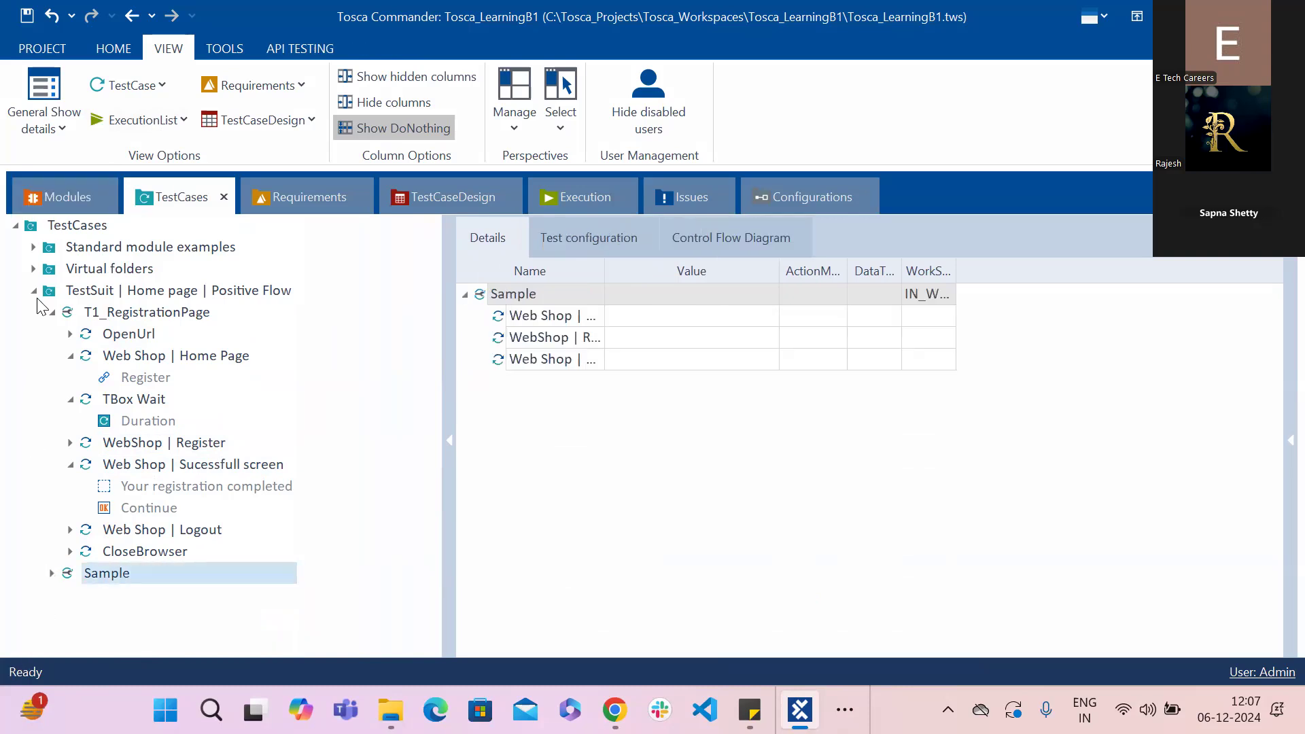
{"action": "left_click", "coordinate": [34, 291]}
{"action": "left_click", "coordinate": [33, 291]}
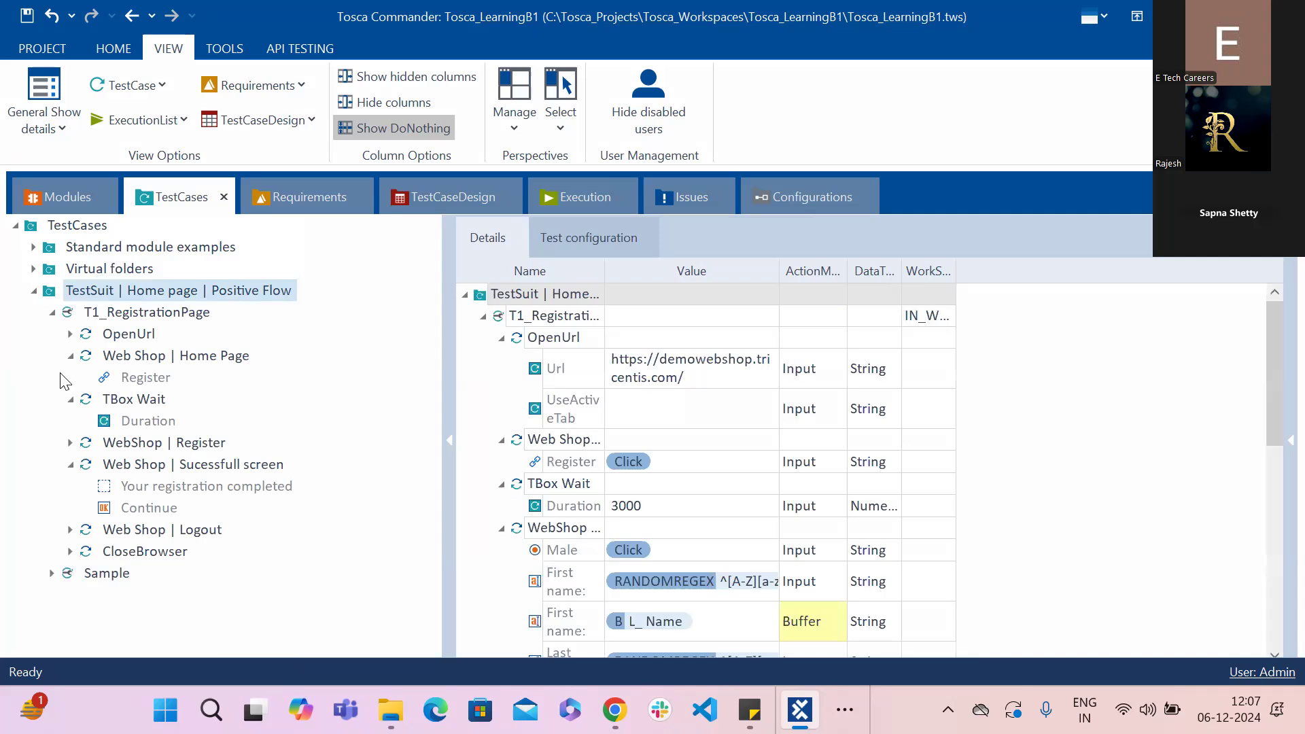
{"action": "left_click", "coordinate": [54, 313]}
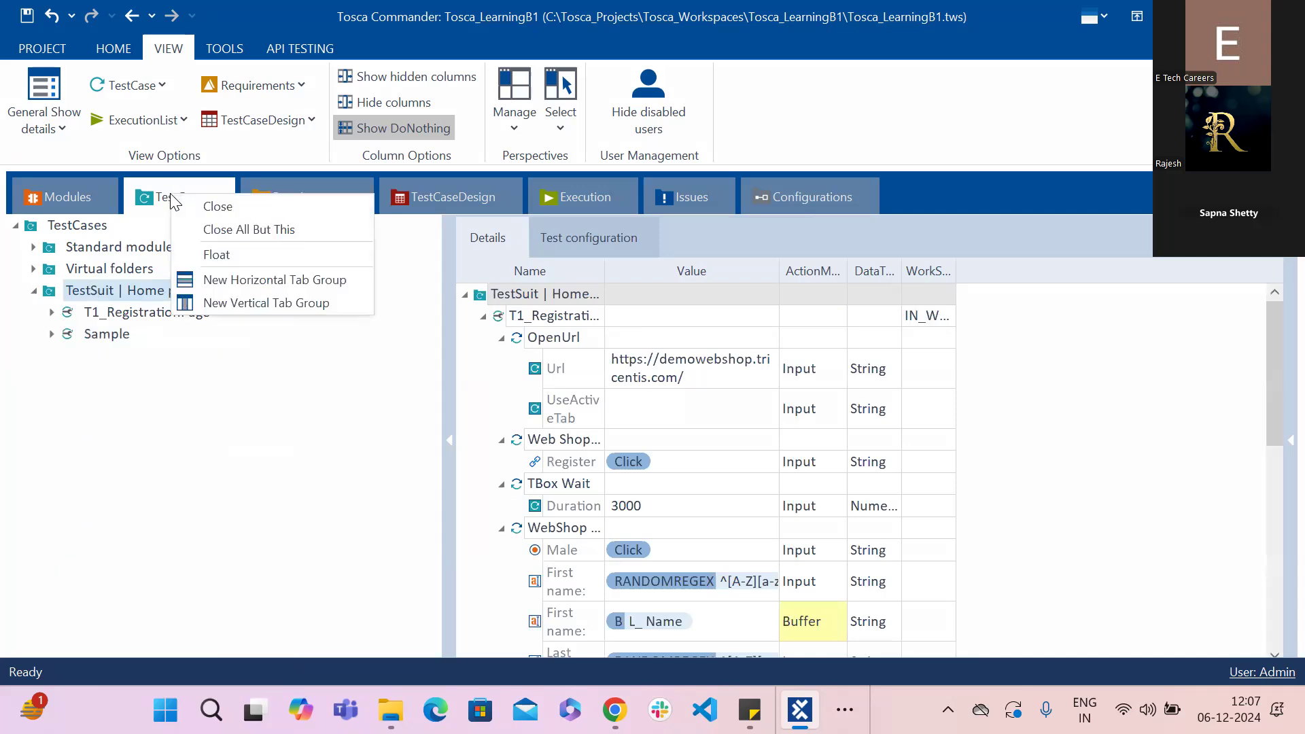
Step: Place TestCases in a new vertical tab group beside Modules and collapse the WebShop | Register Page and Web Shop | Home Page modules
{"action": "left_click", "coordinate": [207, 303]}
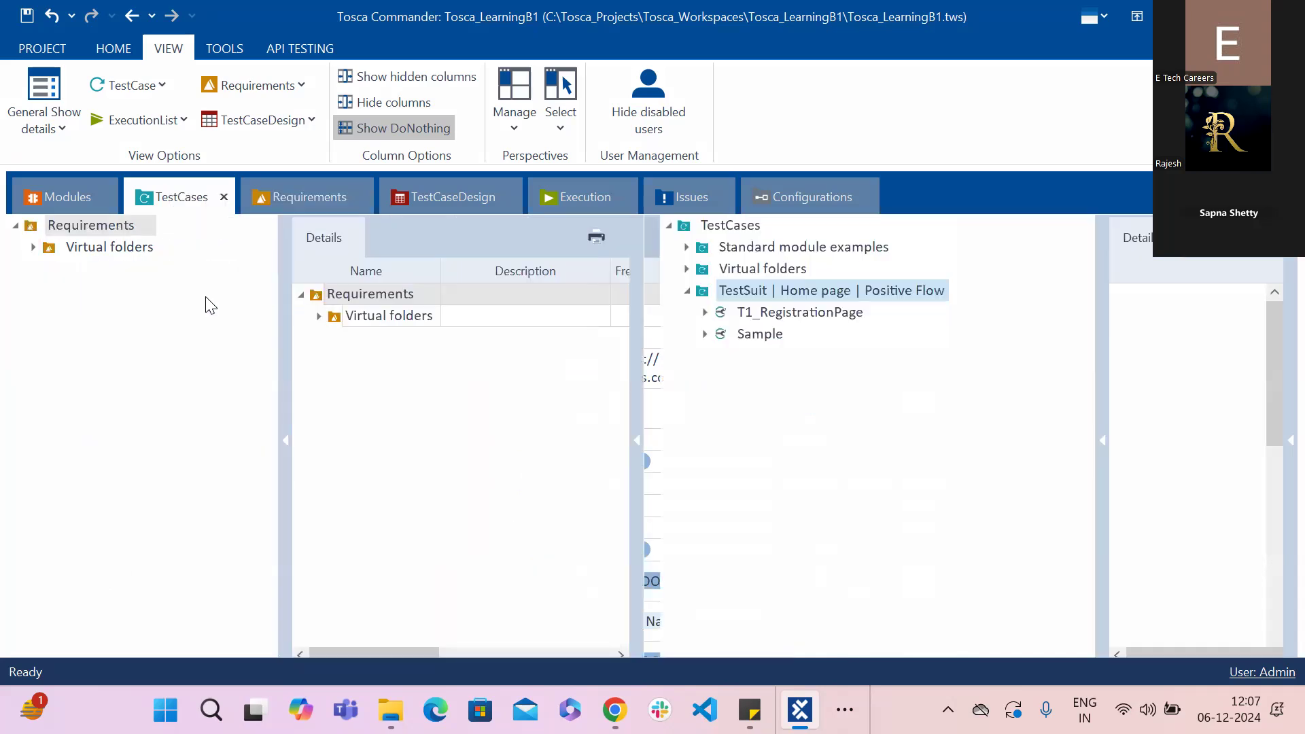
{"action": "left_click", "coordinate": [83, 199]}
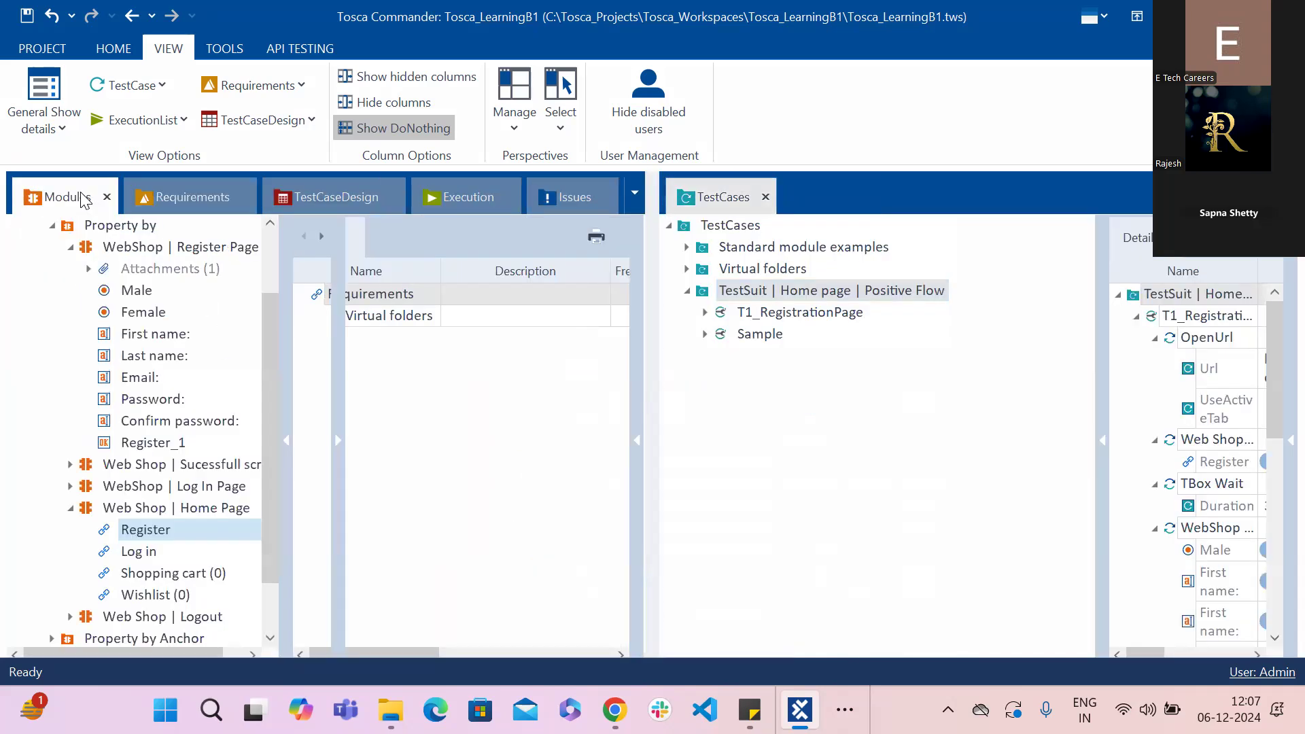
{"action": "left_click", "coordinate": [70, 248]}
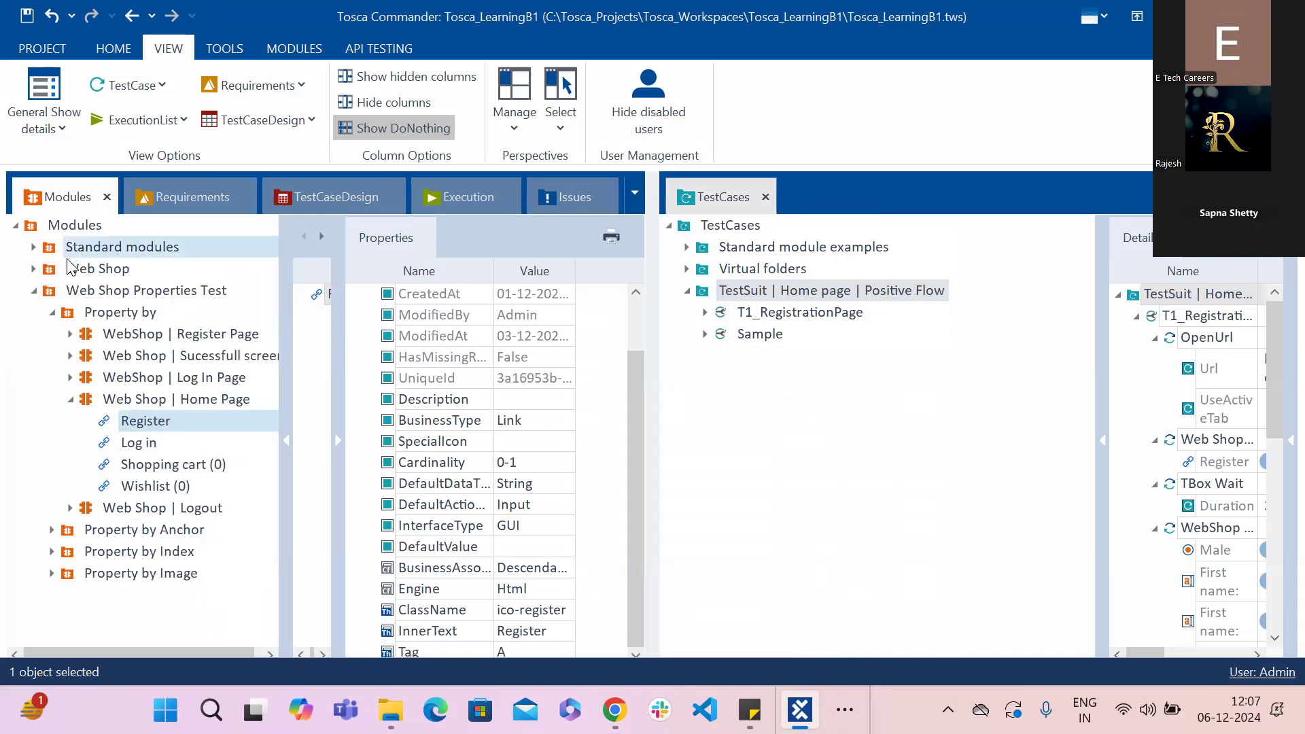
{"action": "left_click", "coordinate": [71, 401]}
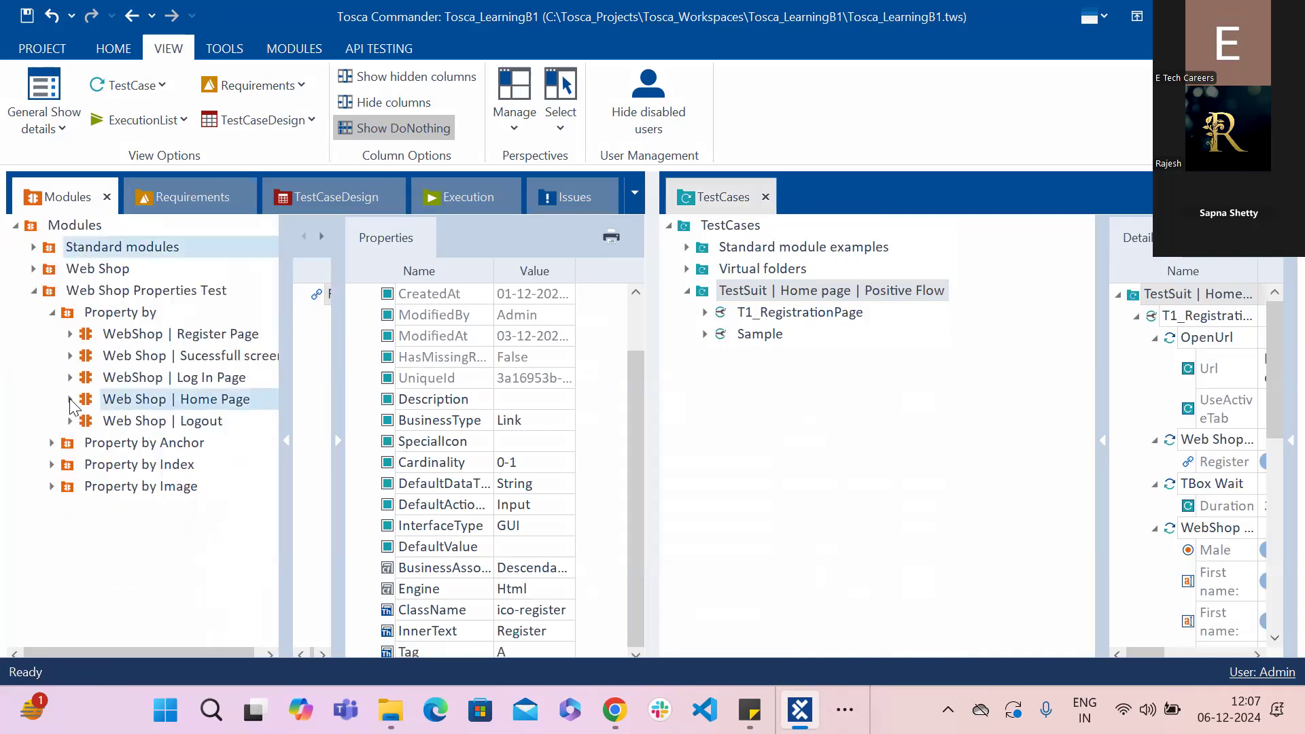
Step: Create a new test case in TestSuit | Home page | Positive Flow from the WebShop | Register Page module and show its step's details
{"action": "left_click", "coordinate": [140, 335]}
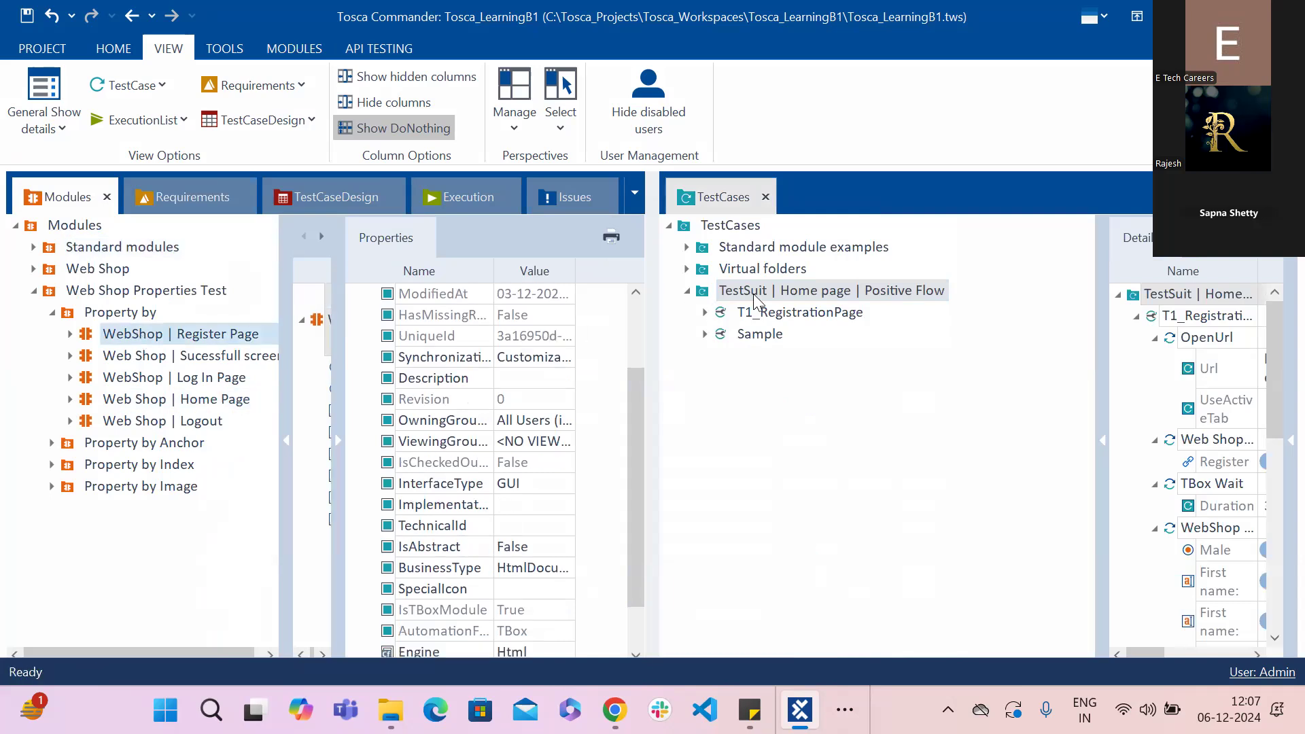
{"action": "left_click_drag", "start_coordinate": [134, 337], "coordinate": [764, 297]}
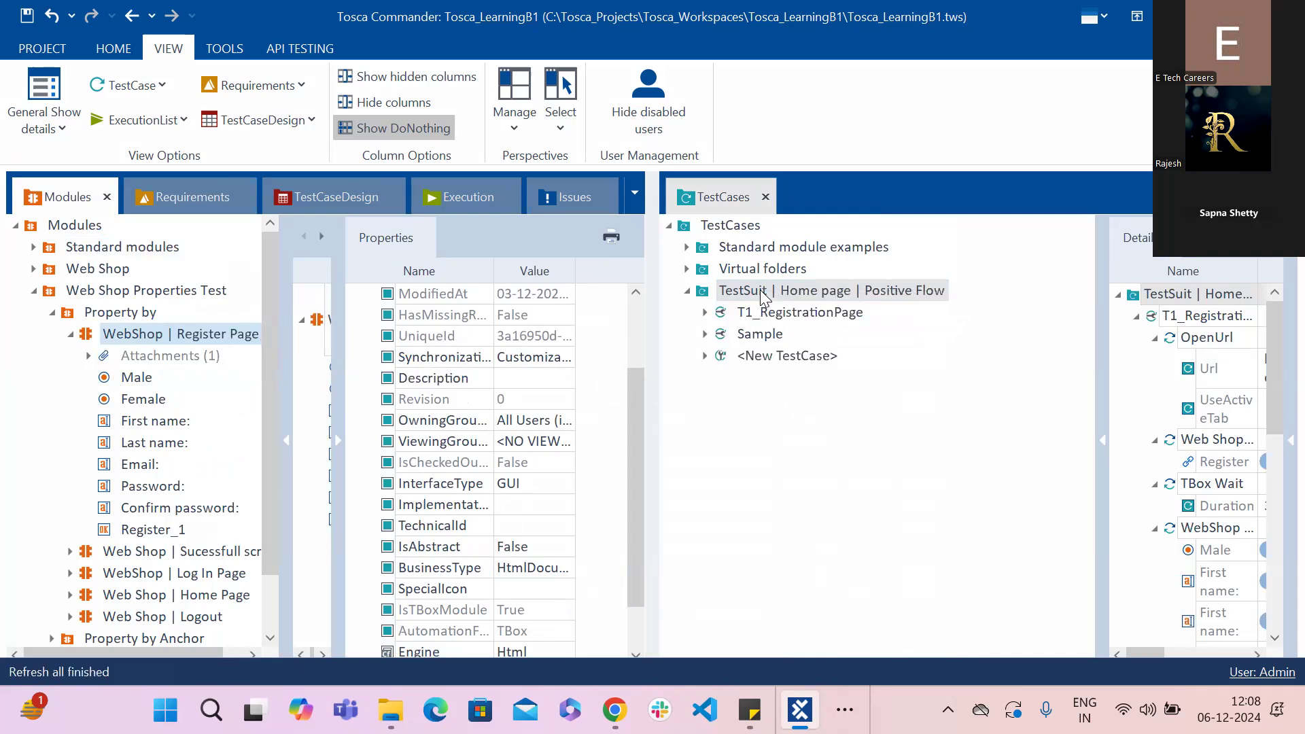
{"action": "left_click", "coordinate": [705, 357]}
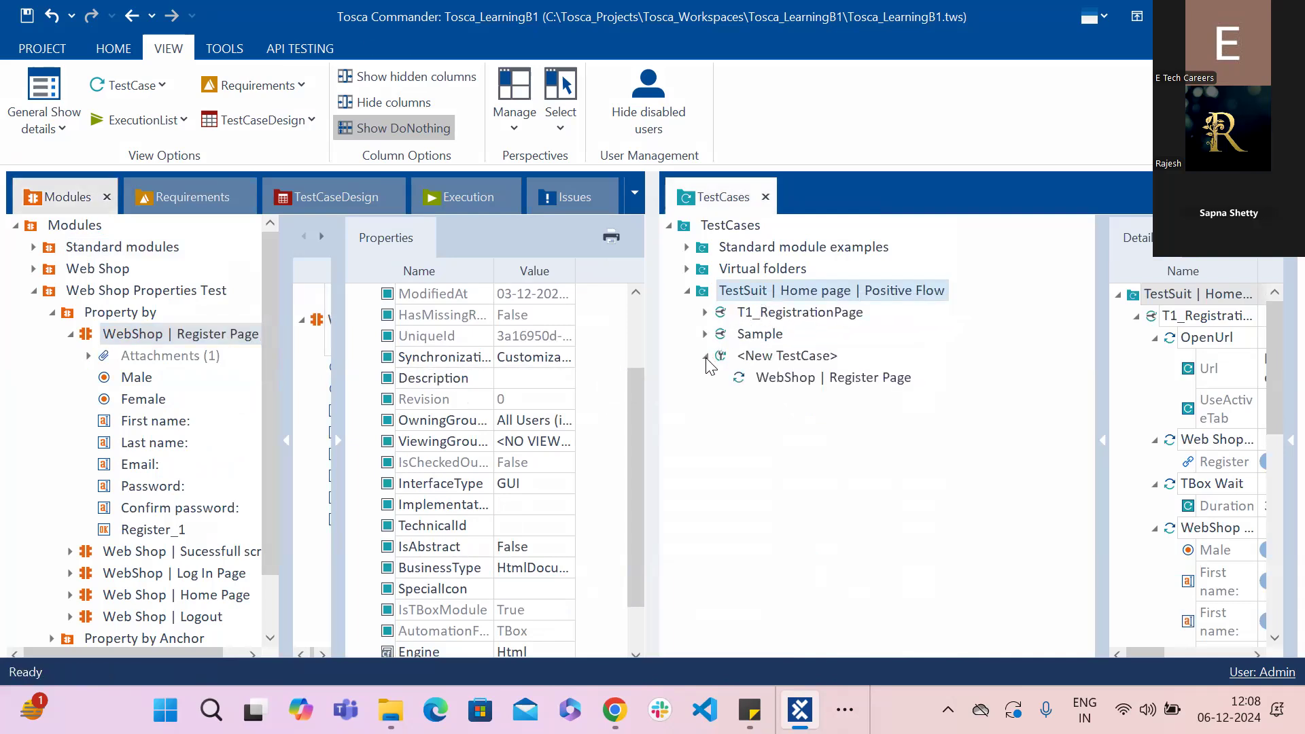
{"action": "left_click", "coordinate": [823, 382]}
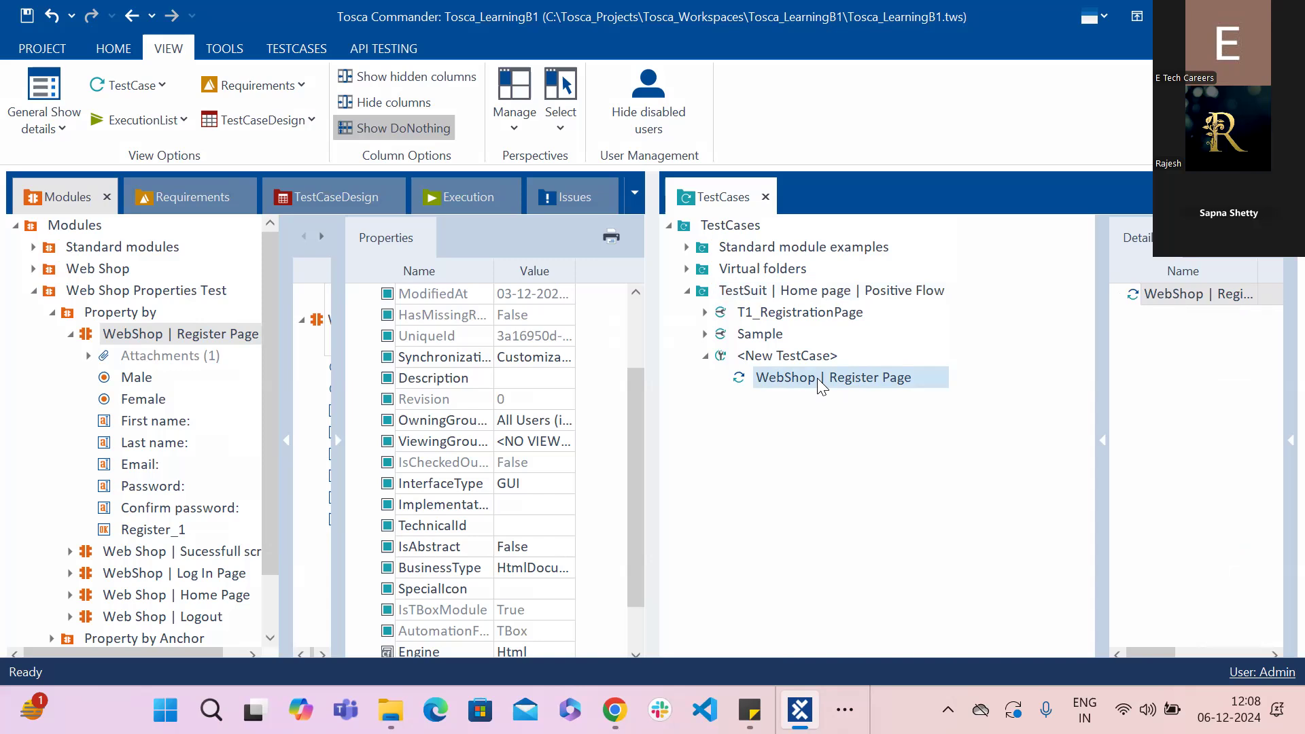
Step: Merge TestCases back into the main tab group and look over the actions available for the new WebShop | Register Page step
{"action": "left_click_drag", "start_coordinate": [724, 207], "coordinate": [207, 199]}
{"action": "double_click", "coordinate": [718, 204]}
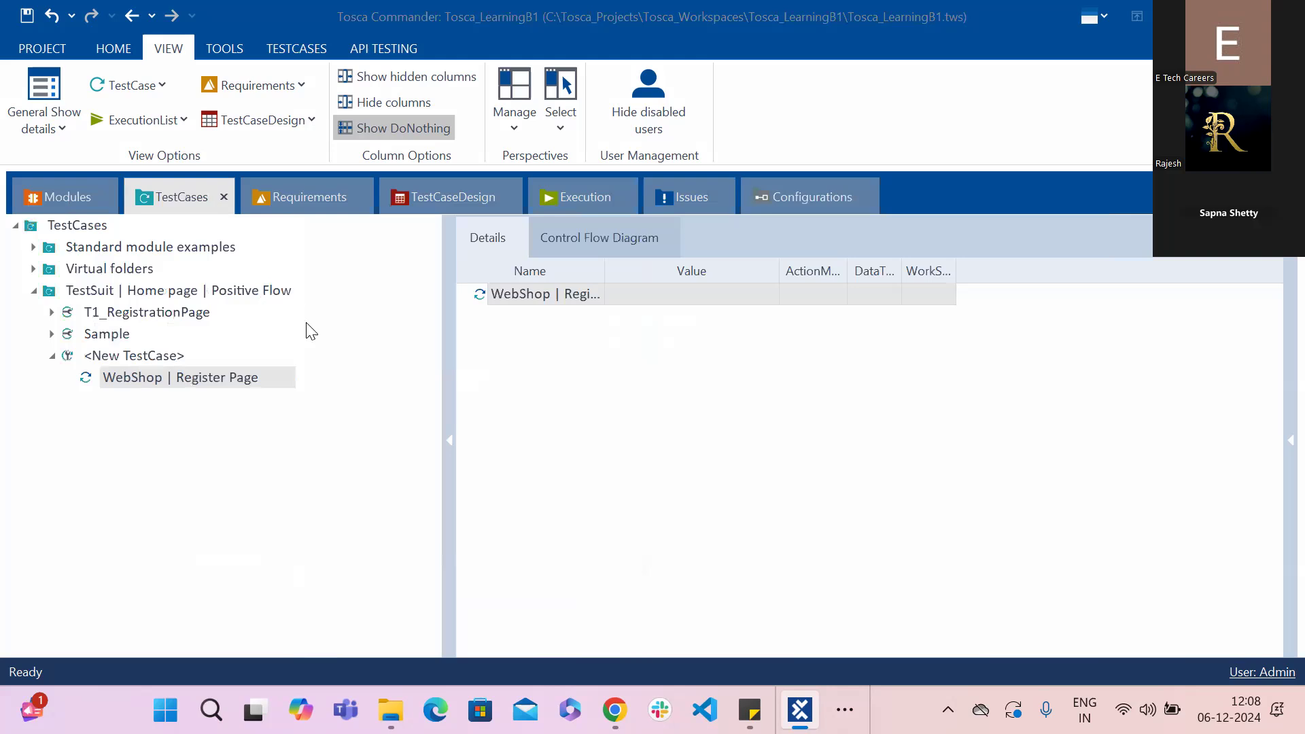
{"action": "right_click", "coordinate": [175, 381]}
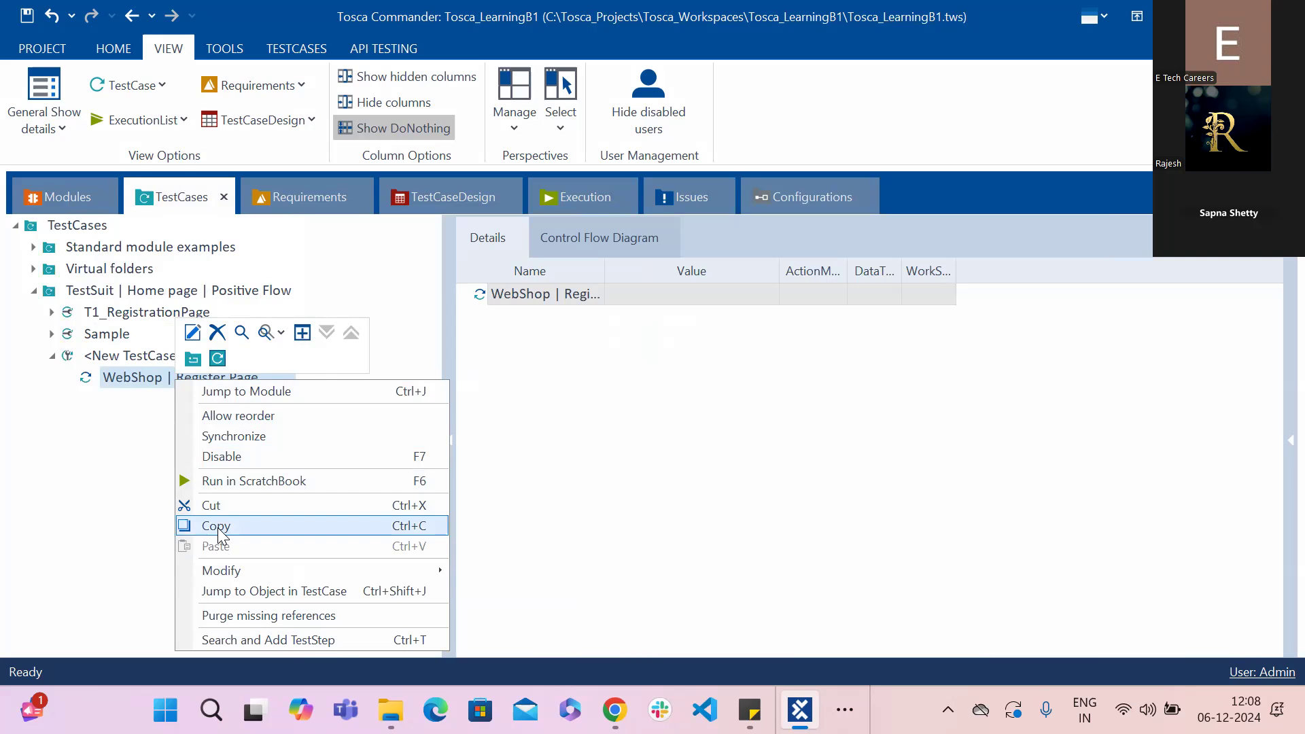
{"action": "left_click", "coordinate": [75, 506]}
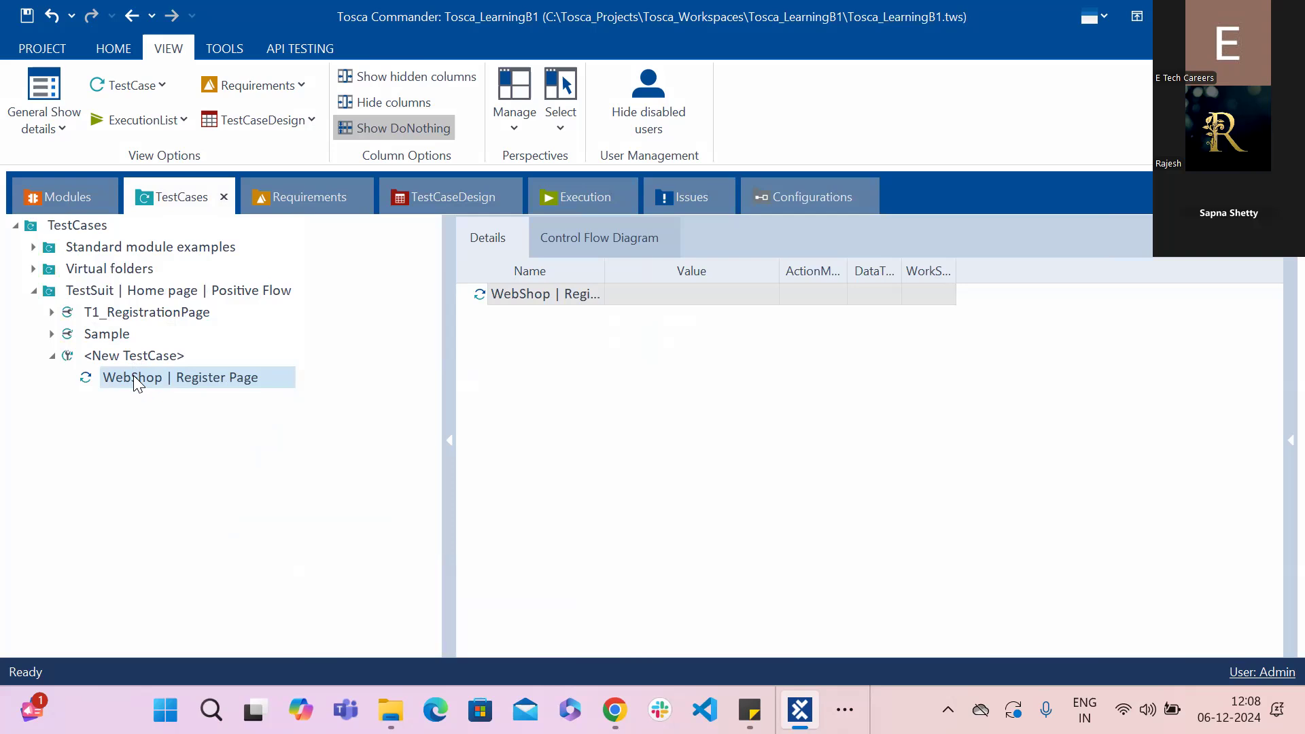
Step: Show the hidden columns and the DoNothing values, and expand the WebShop | Register Page step's attributes in the details
{"action": "left_click", "coordinate": [401, 70]}
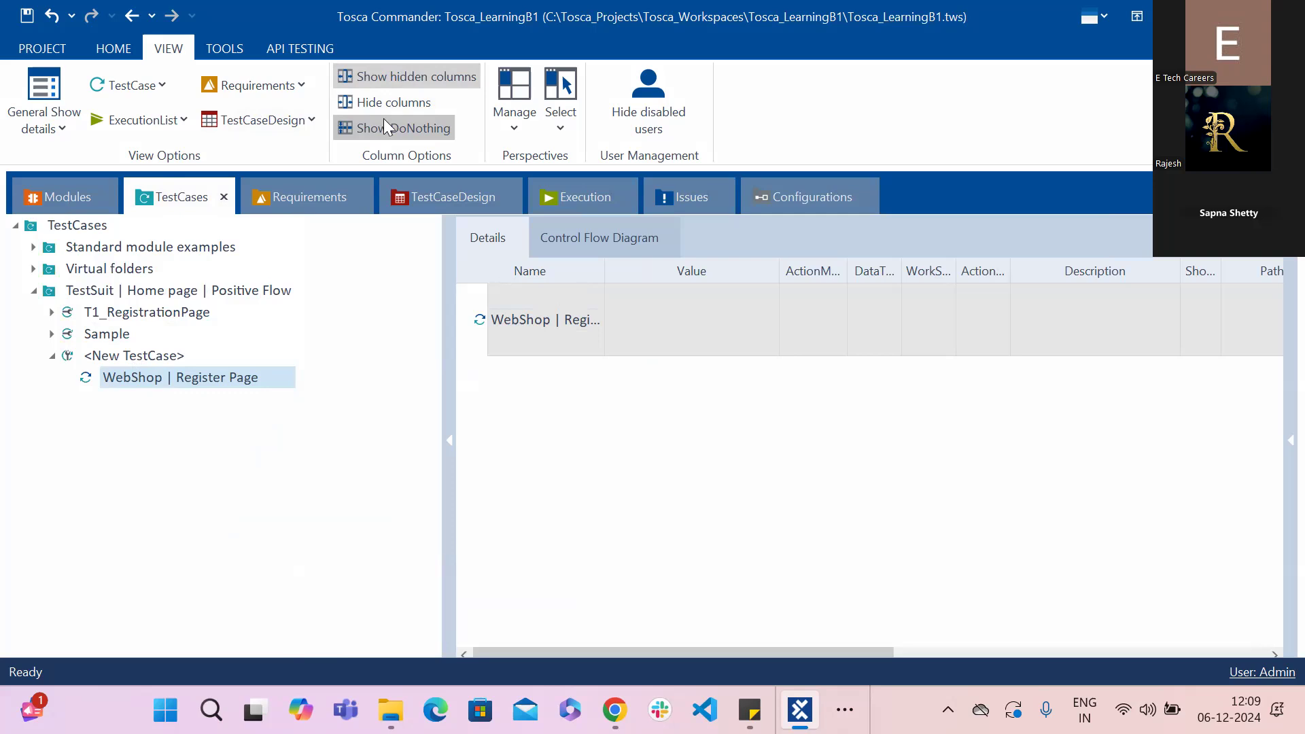
{"action": "left_click", "coordinate": [571, 317]}
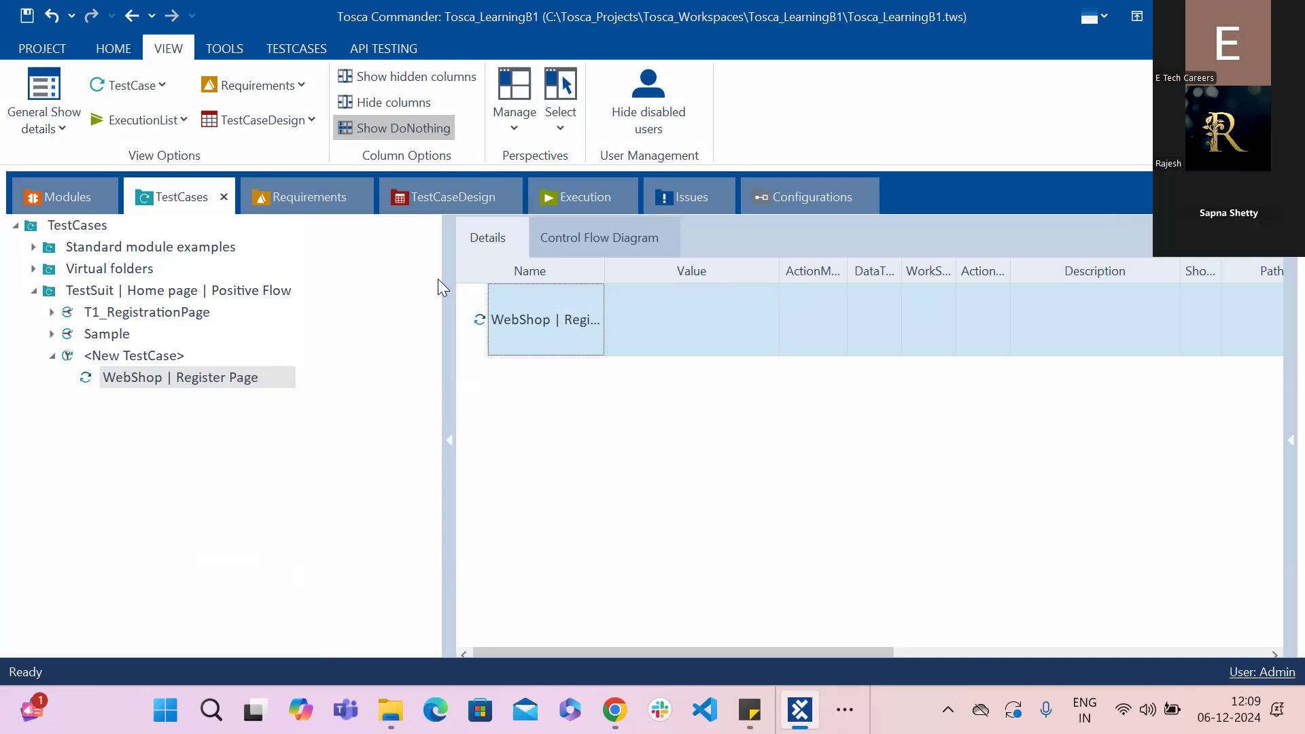
{"action": "left_click", "coordinate": [385, 127]}
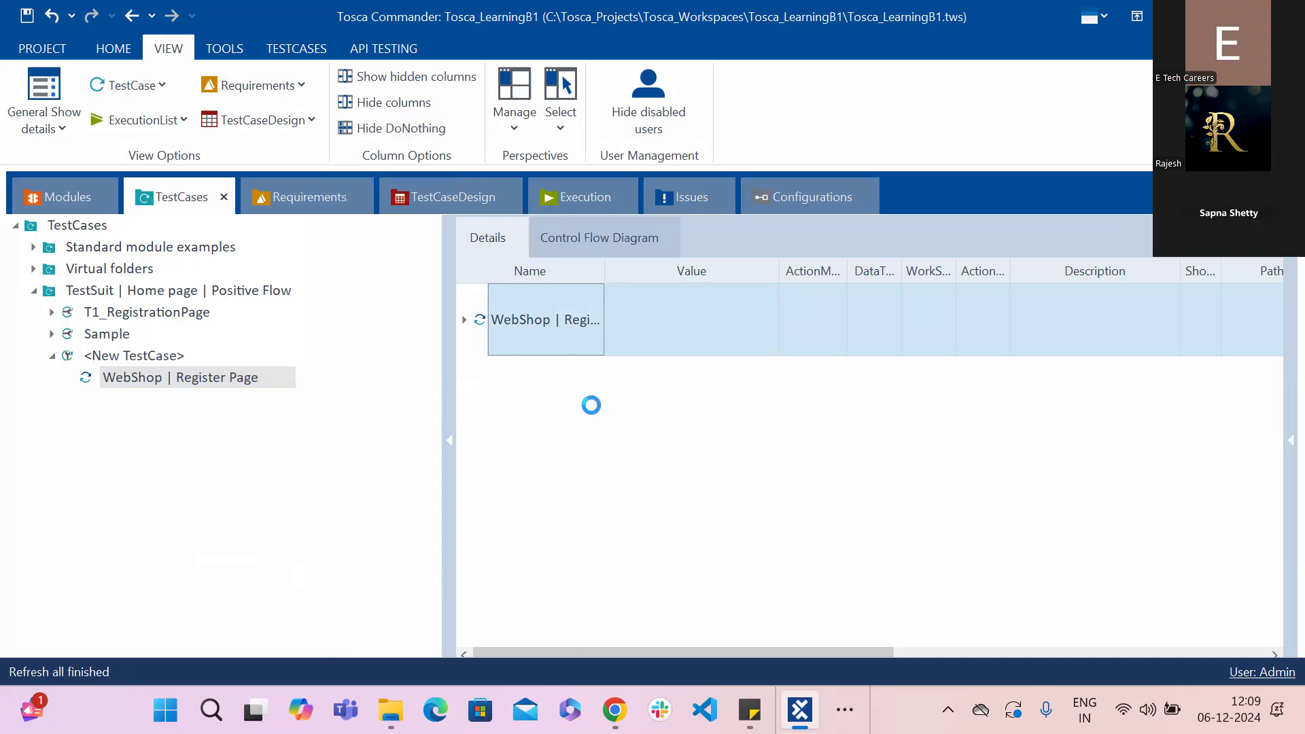
{"action": "left_click", "coordinate": [466, 320]}
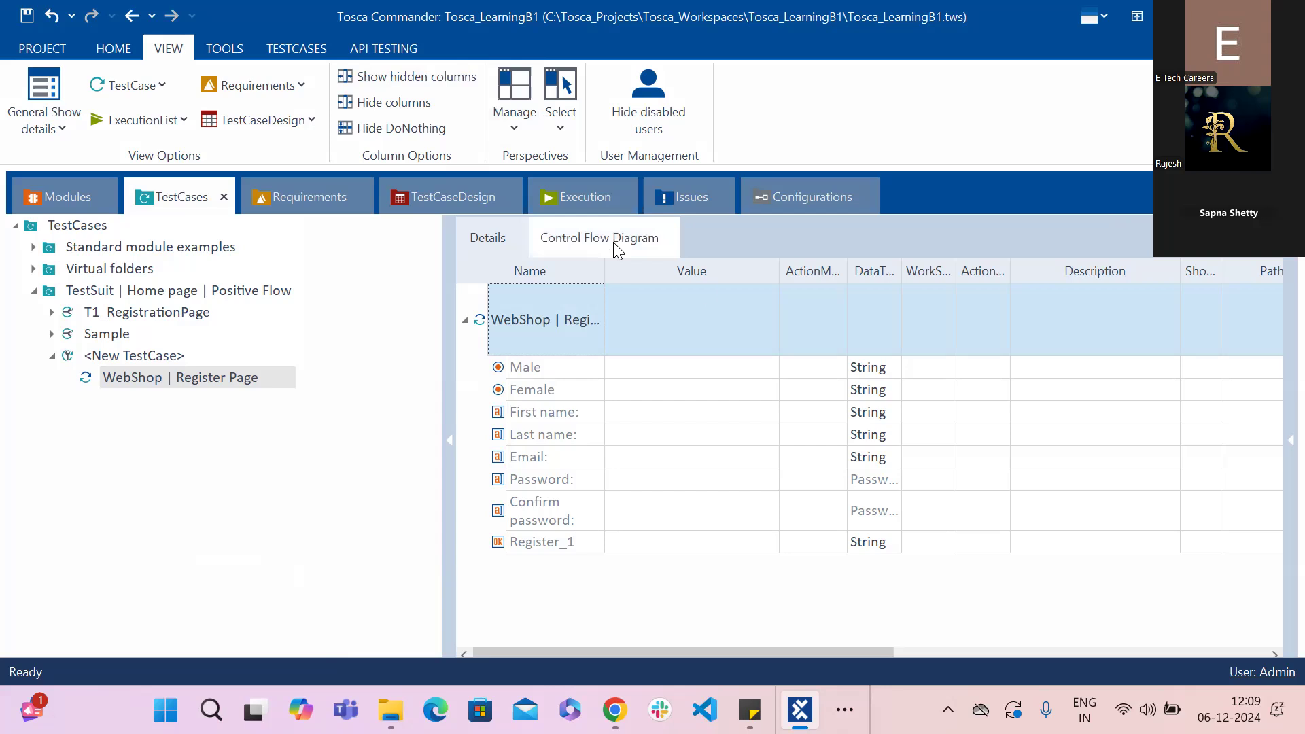
Step: Collapse the new test case, expand T1_RegistrationPage and review the full details of that test case and its parent folder
{"action": "left_click", "coordinate": [52, 356]}
{"action": "left_click", "coordinate": [52, 312]}
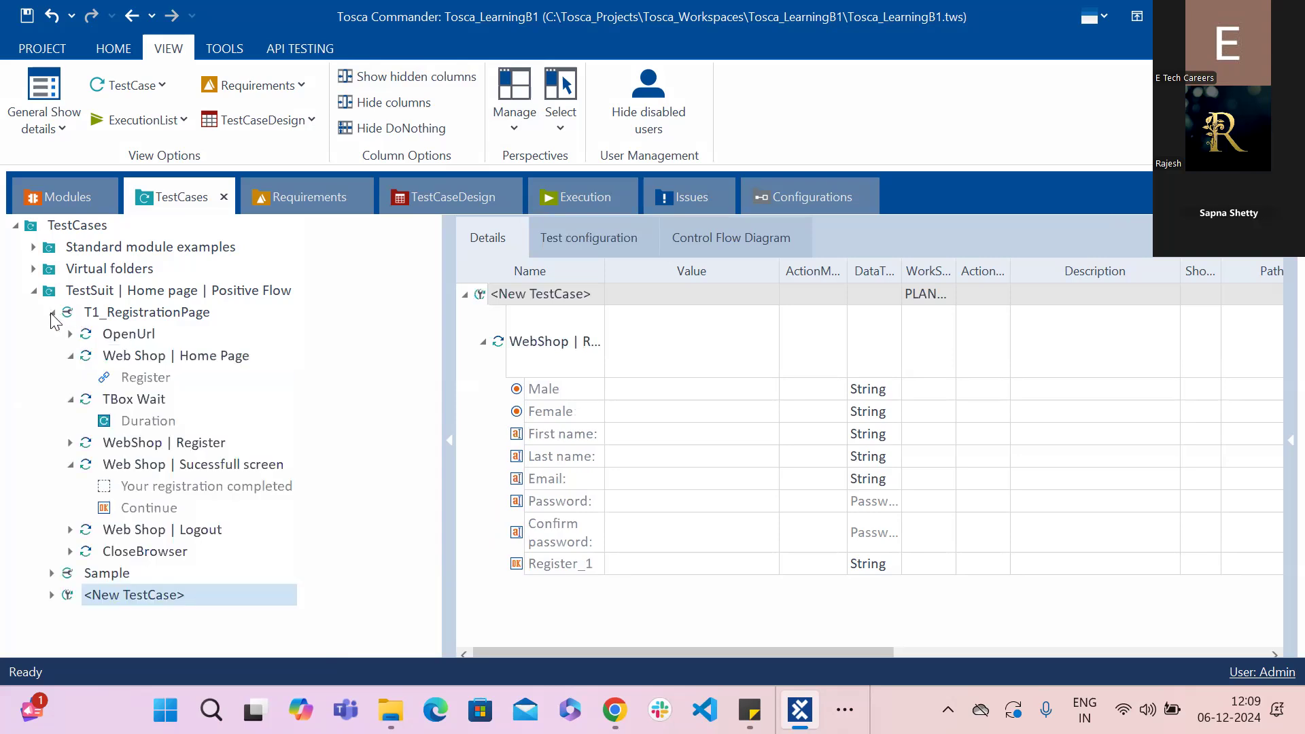
{"action": "left_click", "coordinate": [120, 313]}
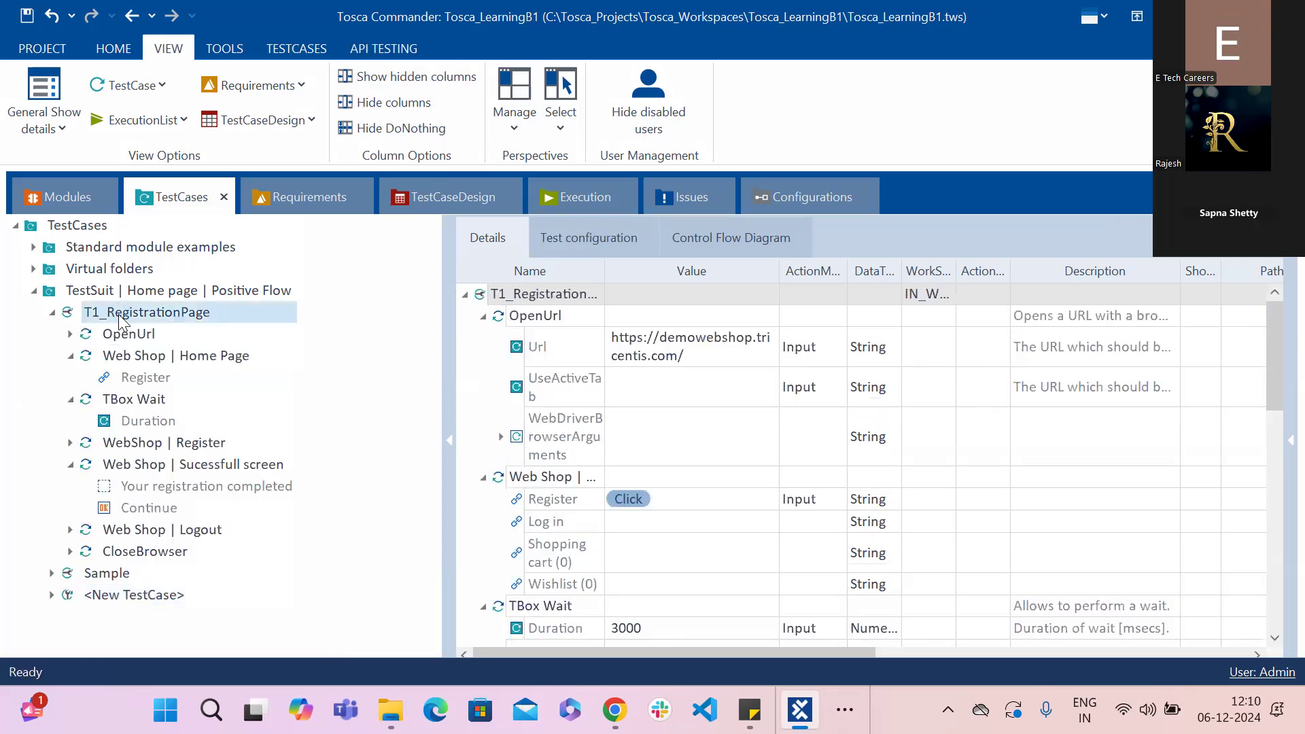
{"action": "left_click", "coordinate": [147, 291]}
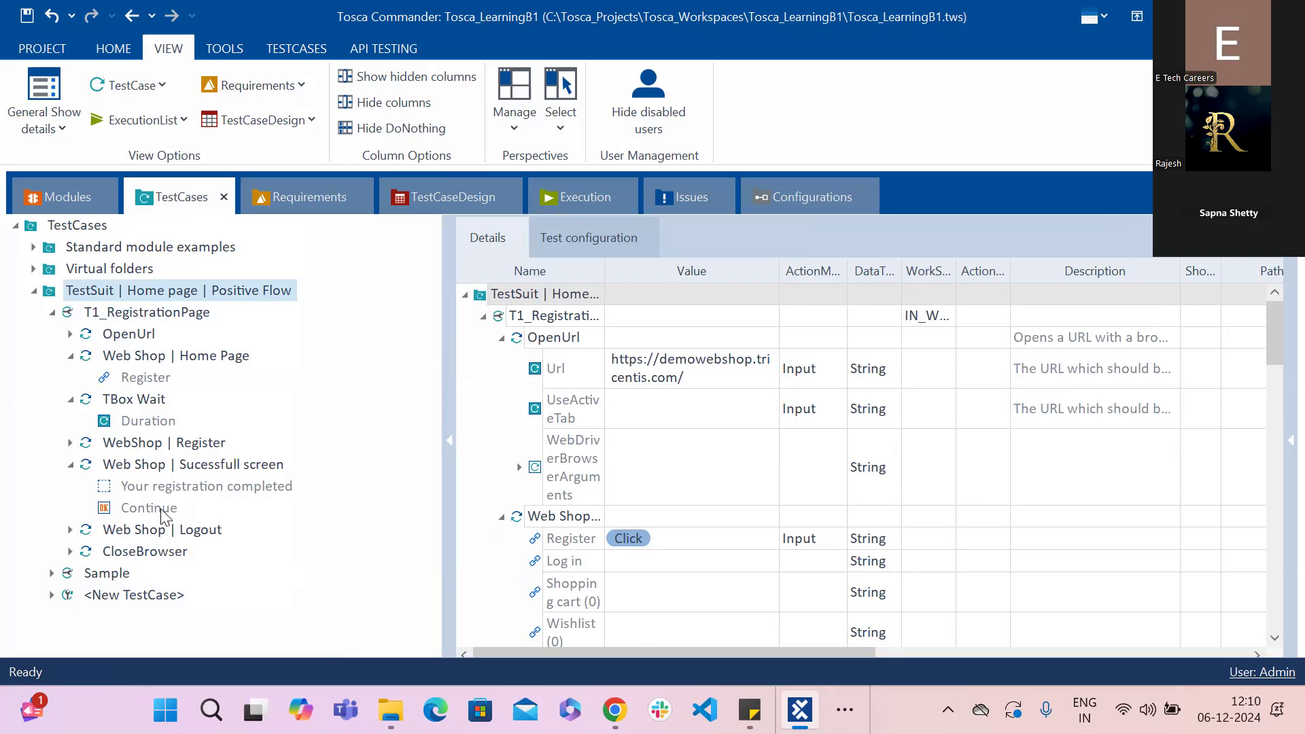
Step: Try to run the TestSuit | Home page | Positive Flow folder in ScratchBook and close the ScratchBook window
{"action": "right_click", "coordinate": [172, 288]}
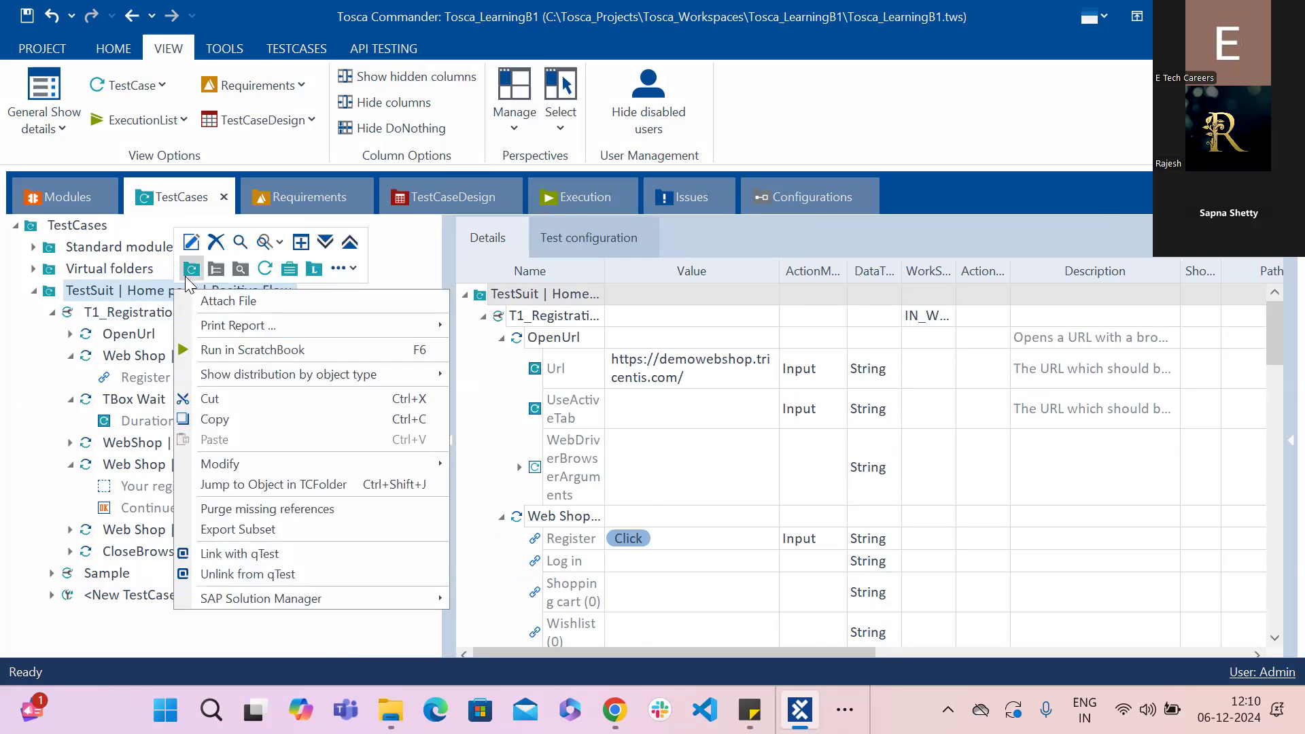
{"action": "left_click", "coordinate": [224, 348]}
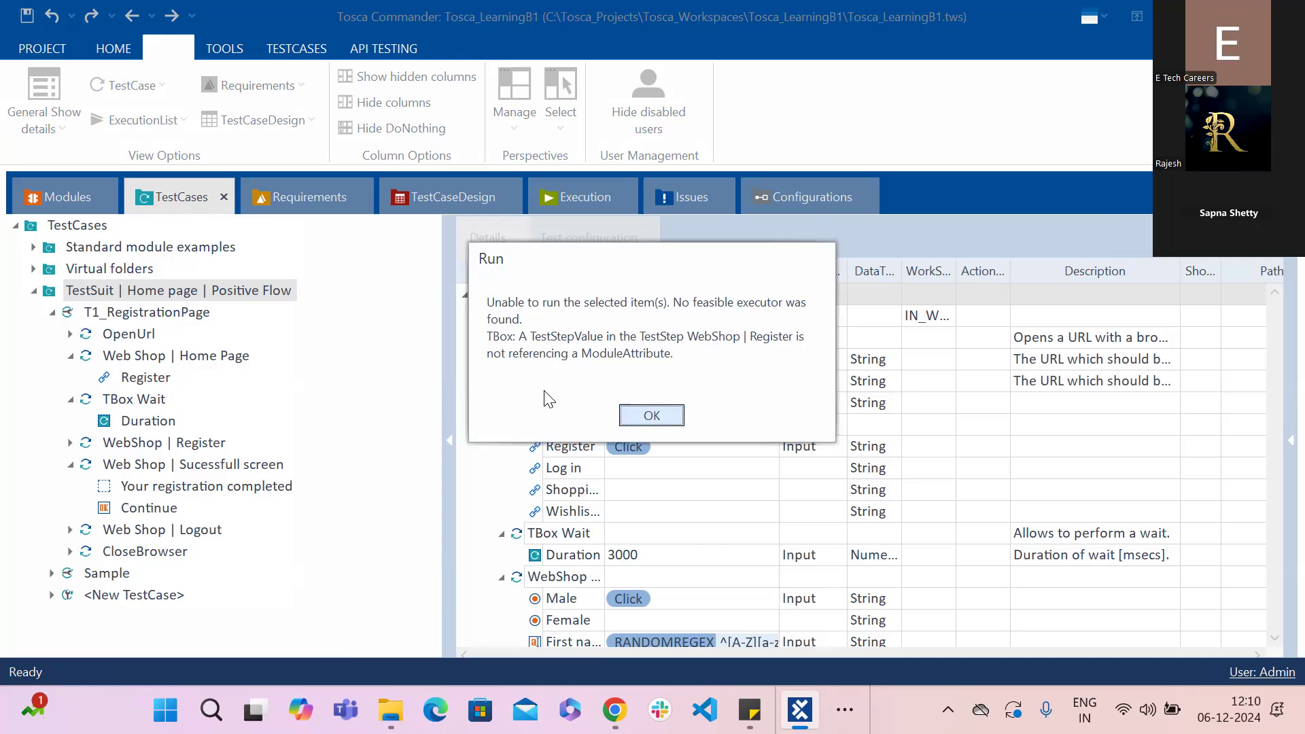
{"action": "left_click", "coordinate": [642, 417]}
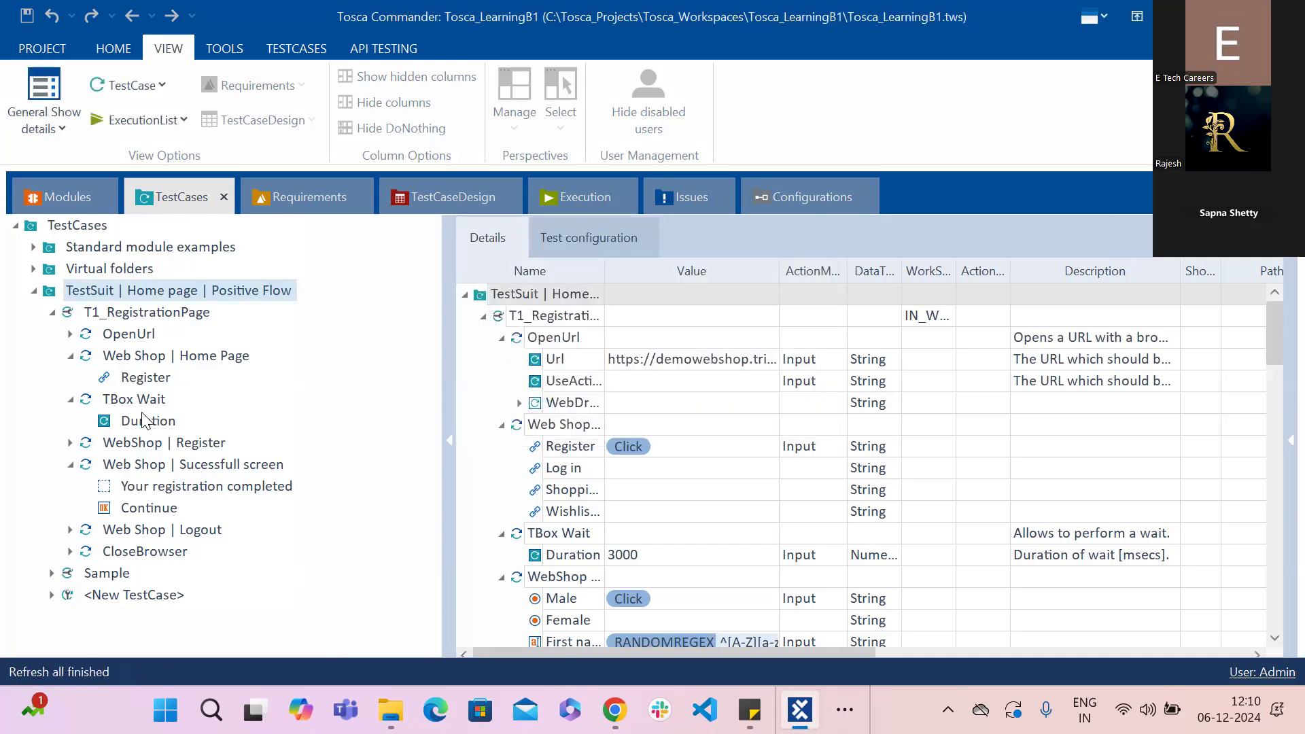
{"action": "key", "text": "F6"}
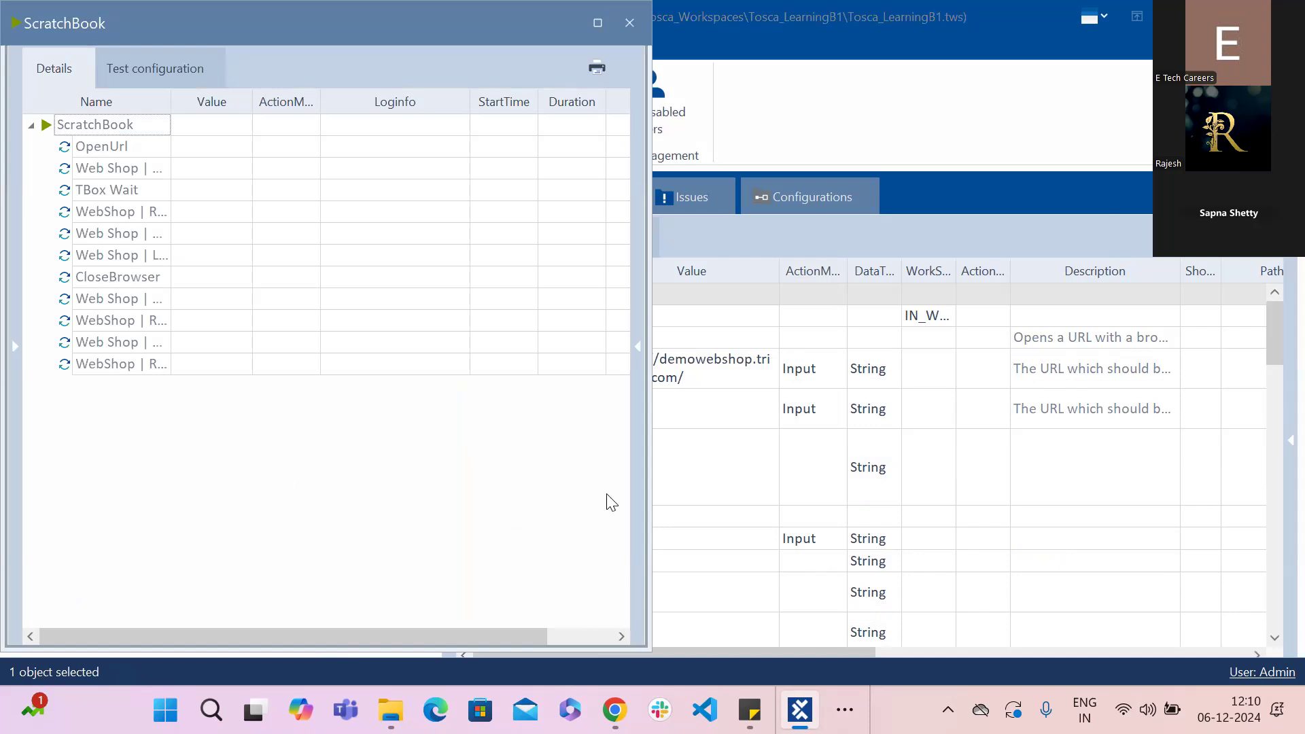
{"action": "left_click_drag", "start_coordinate": [95, 25], "coordinate": [156, 231]}
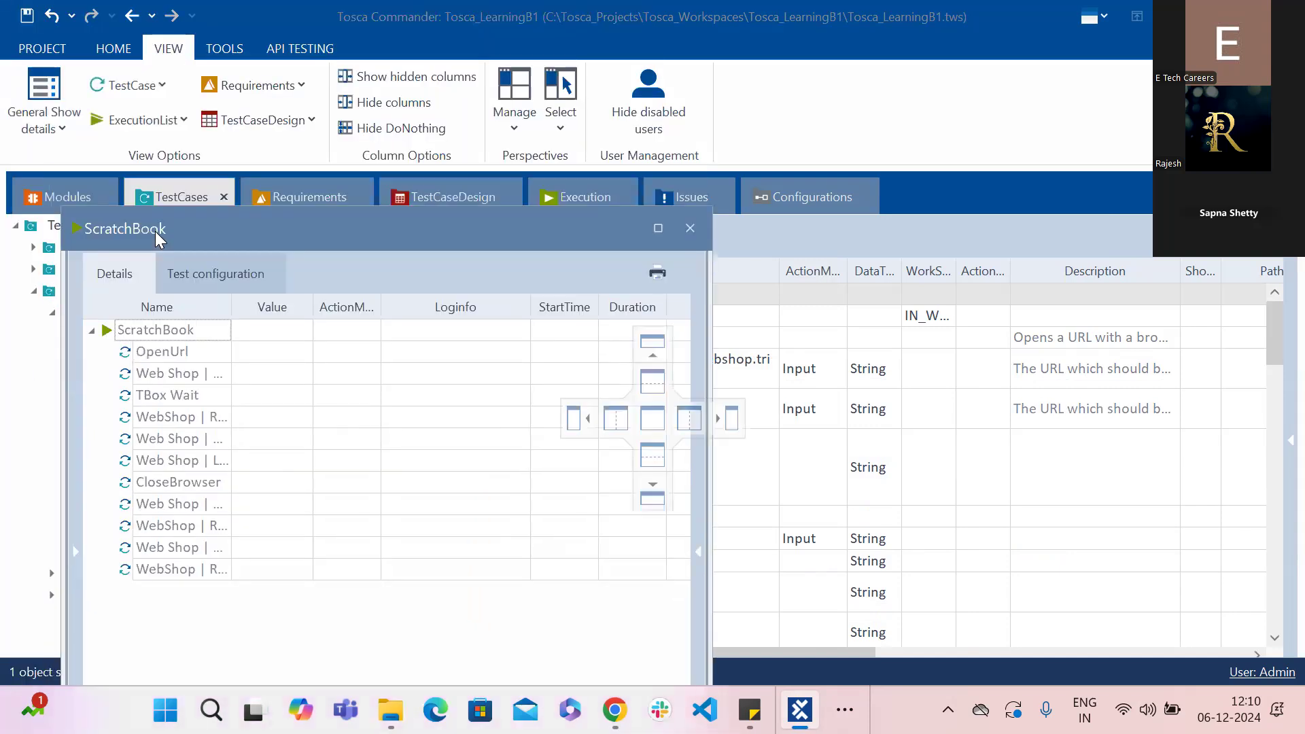
{"action": "left_click", "coordinate": [689, 230]}
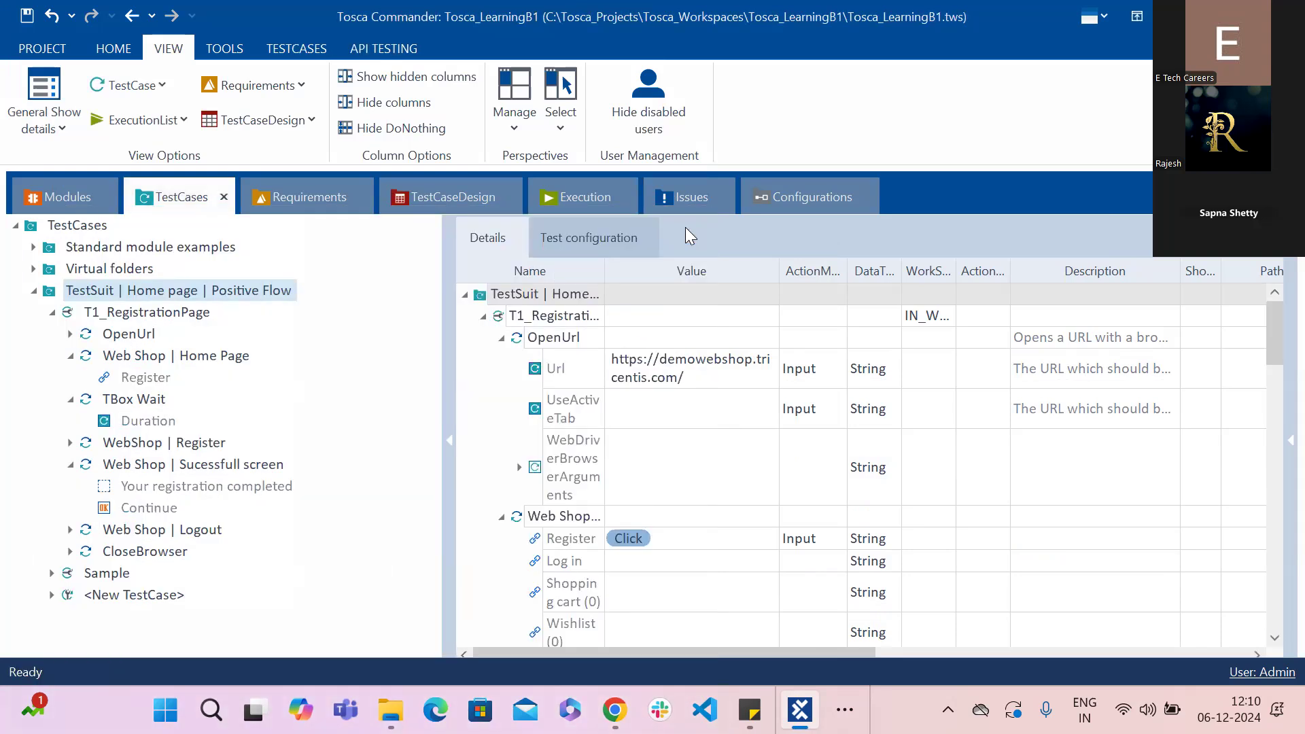
Step: Check the TBox Wait step's details and available actions, and show the details of the OpenUrl step in T1_RegistrationPage
{"action": "left_click", "coordinate": [136, 399]}
{"action": "right_click", "coordinate": [136, 398]}
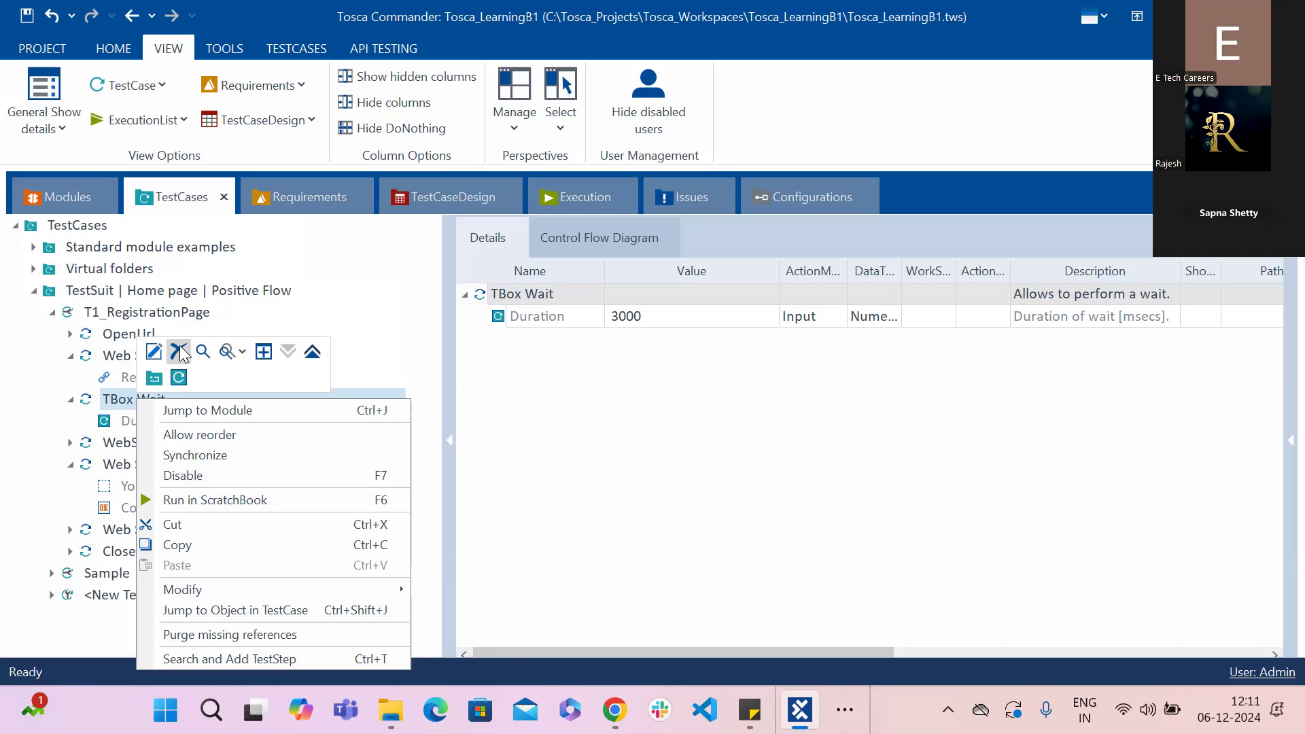
{"action": "left_click", "coordinate": [107, 338]}
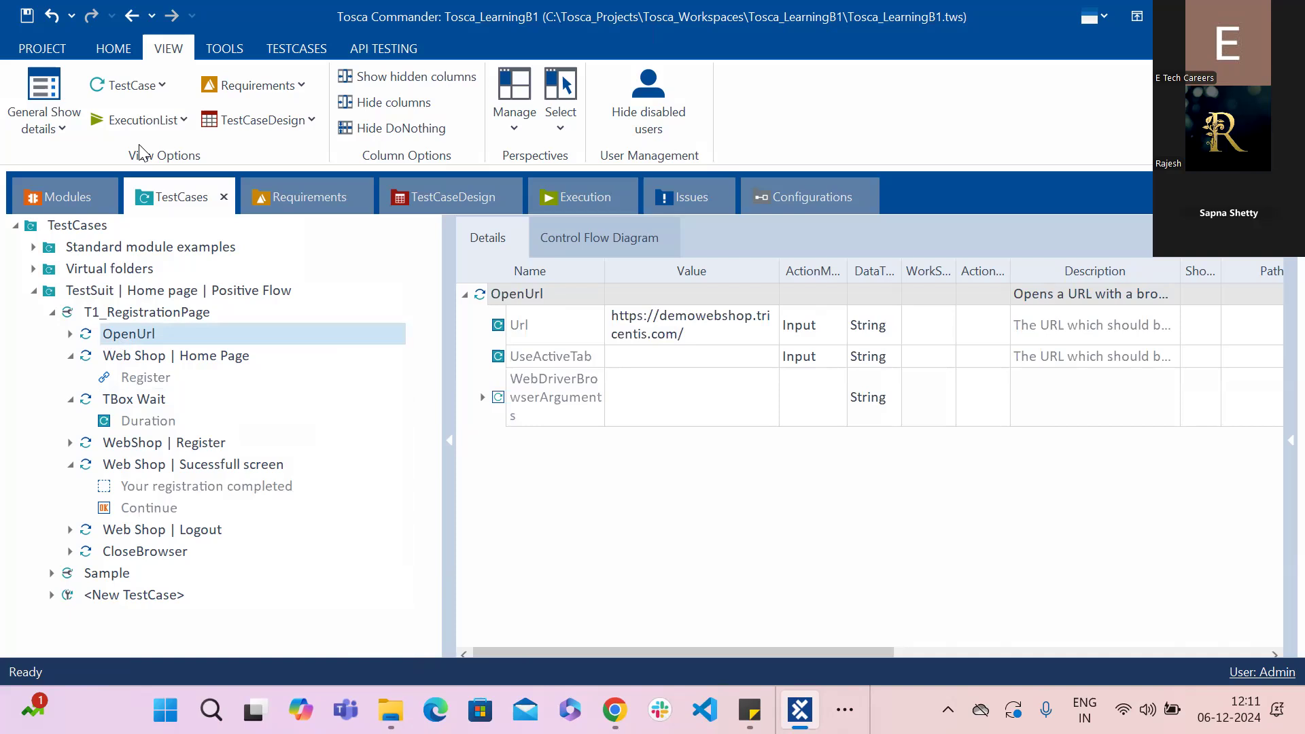
Step: Review the OpenUrl and Web Shop | Home Page steps in T1_RegistrationPage and delete its TBox Wait step
{"action": "right_click", "coordinate": [173, 334]}
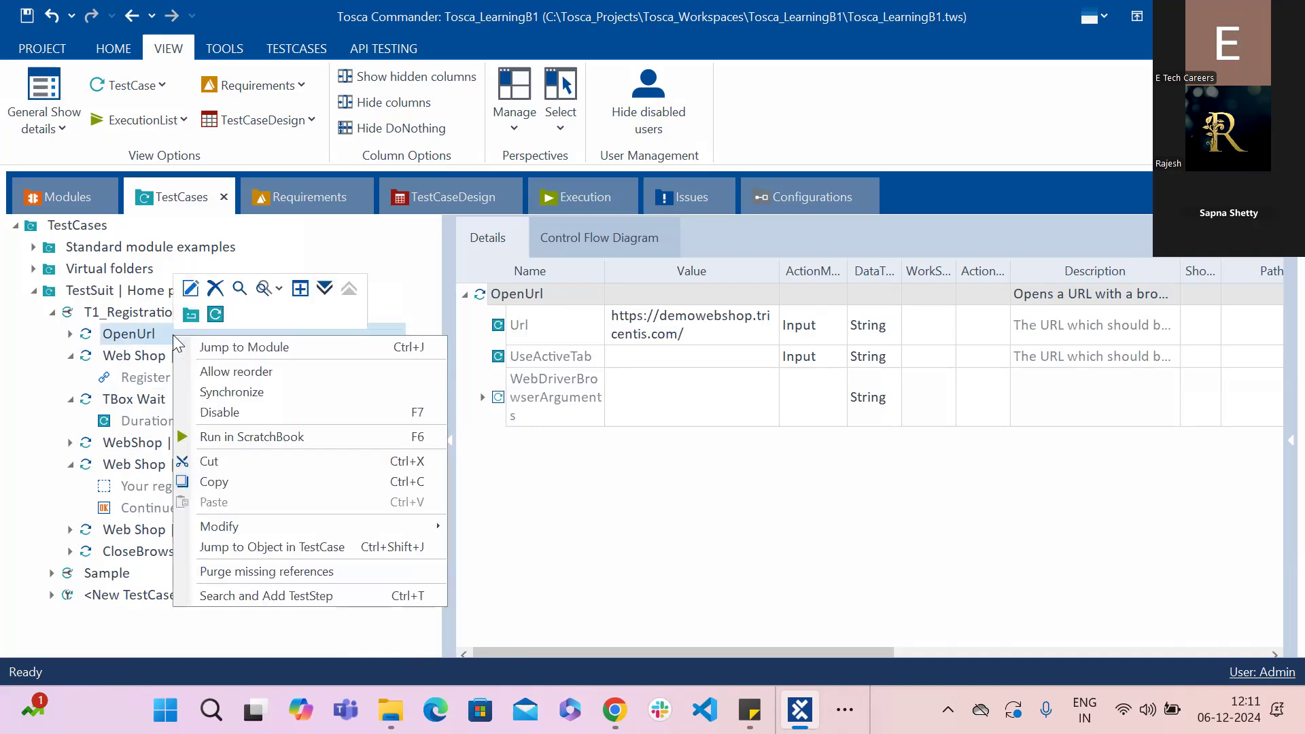
{"action": "left_click", "coordinate": [139, 356]}
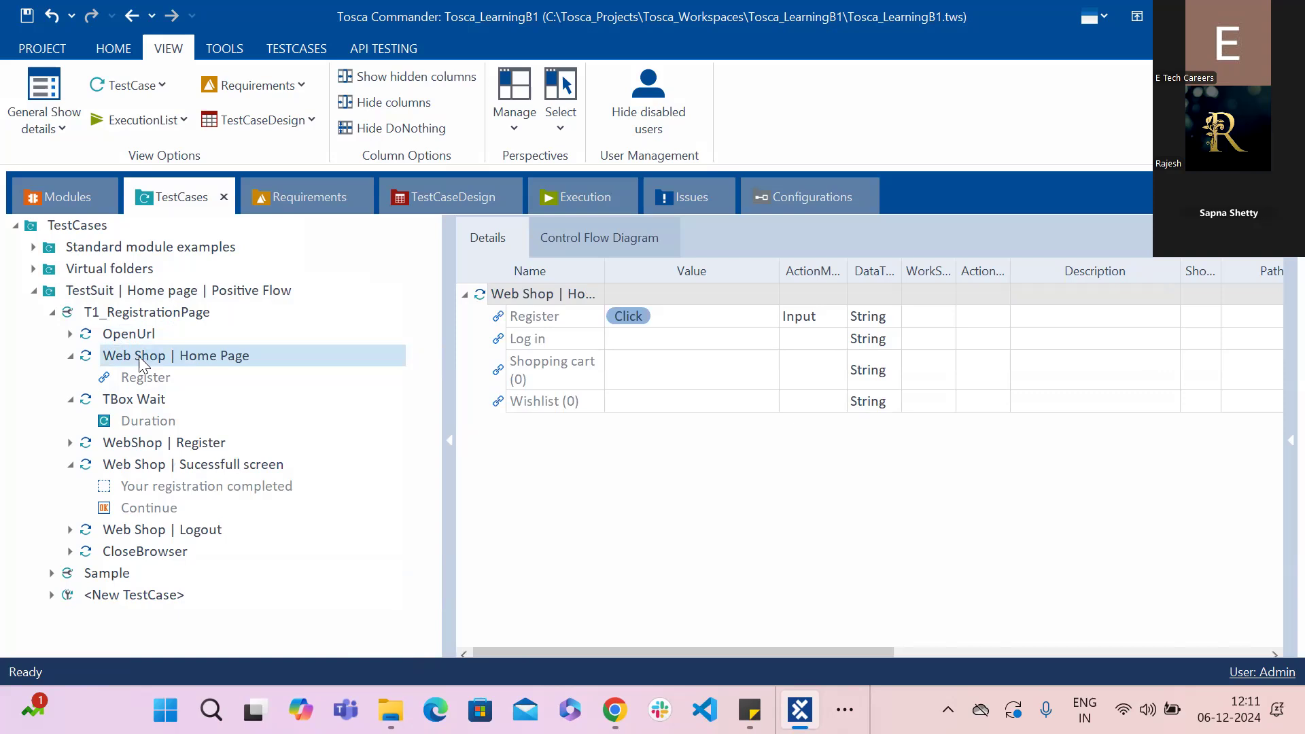
{"action": "left_click", "coordinate": [136, 401]}
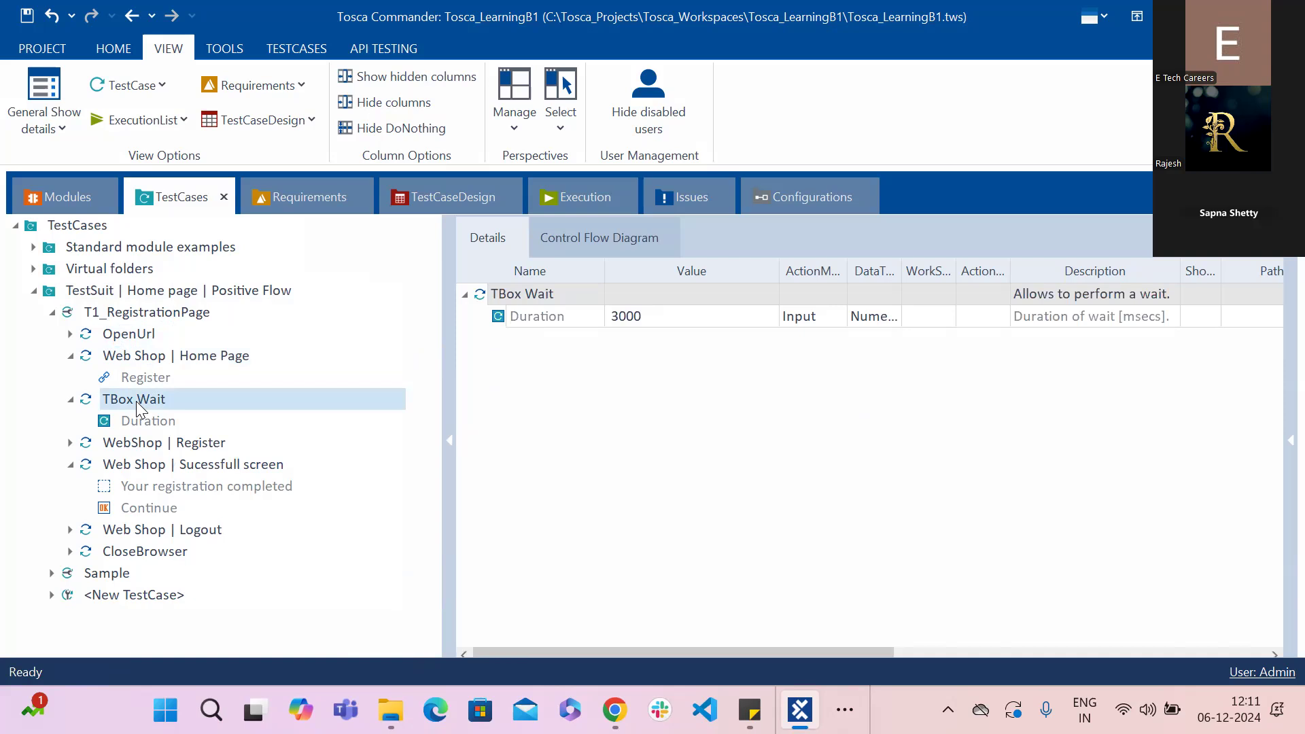
{"action": "right_click", "coordinate": [135, 401]}
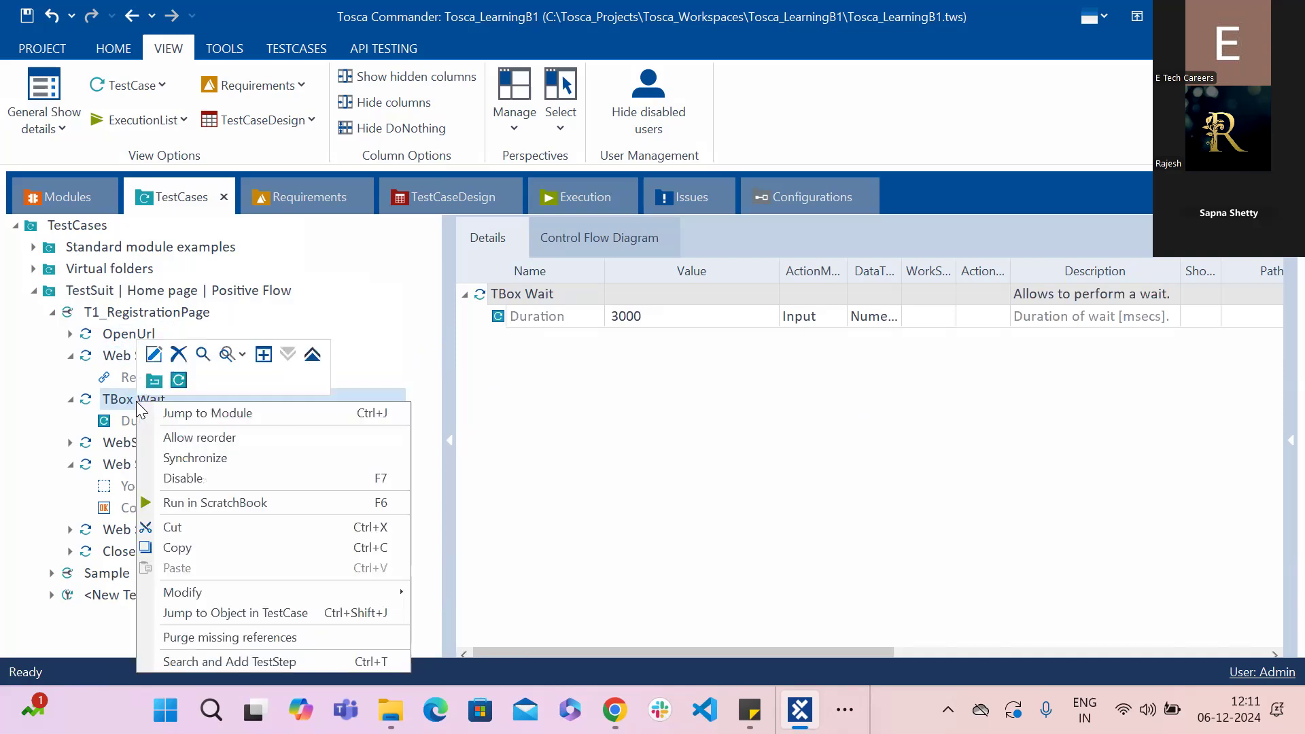
{"action": "left_click", "coordinate": [178, 354]}
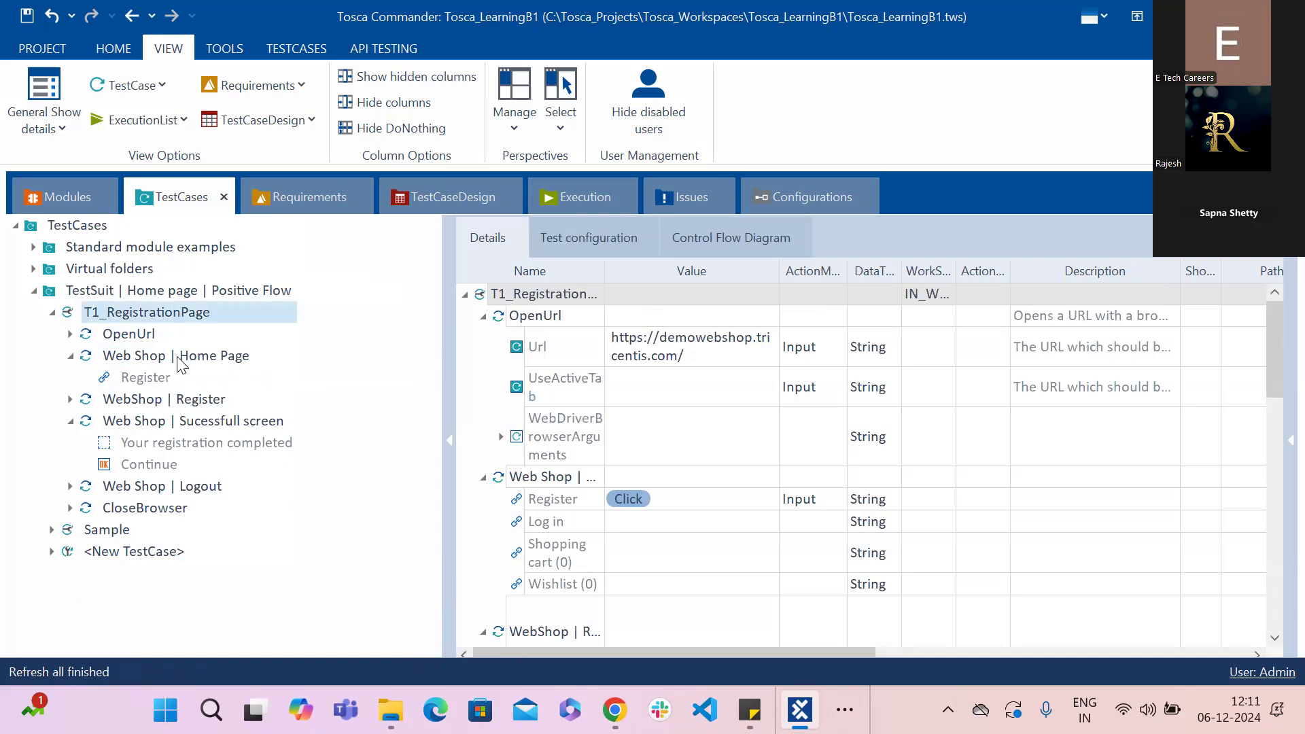
Step: Review the details of the WebShop | Register, Web Shop | Sucessfull screen, Web Shop | Logout and CloseBrowser steps
{"action": "left_click", "coordinate": [164, 401]}
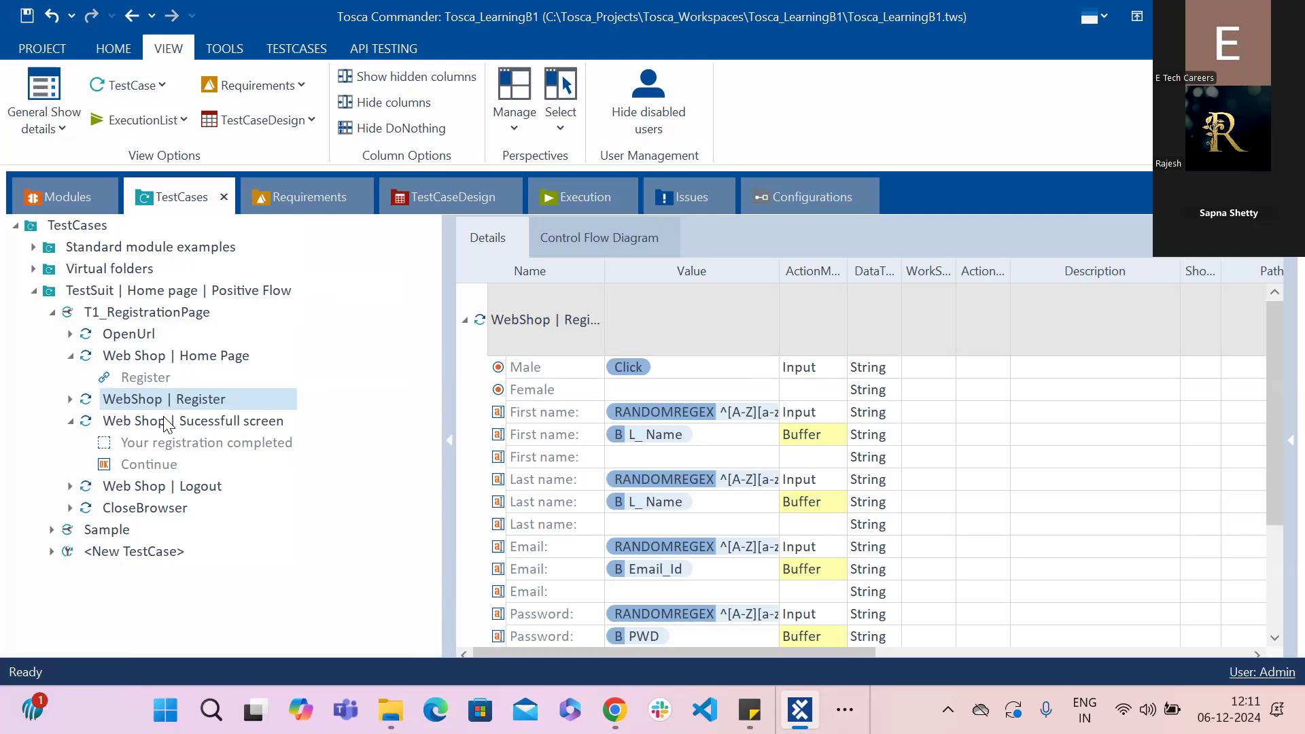
{"action": "left_click", "coordinate": [163, 422]}
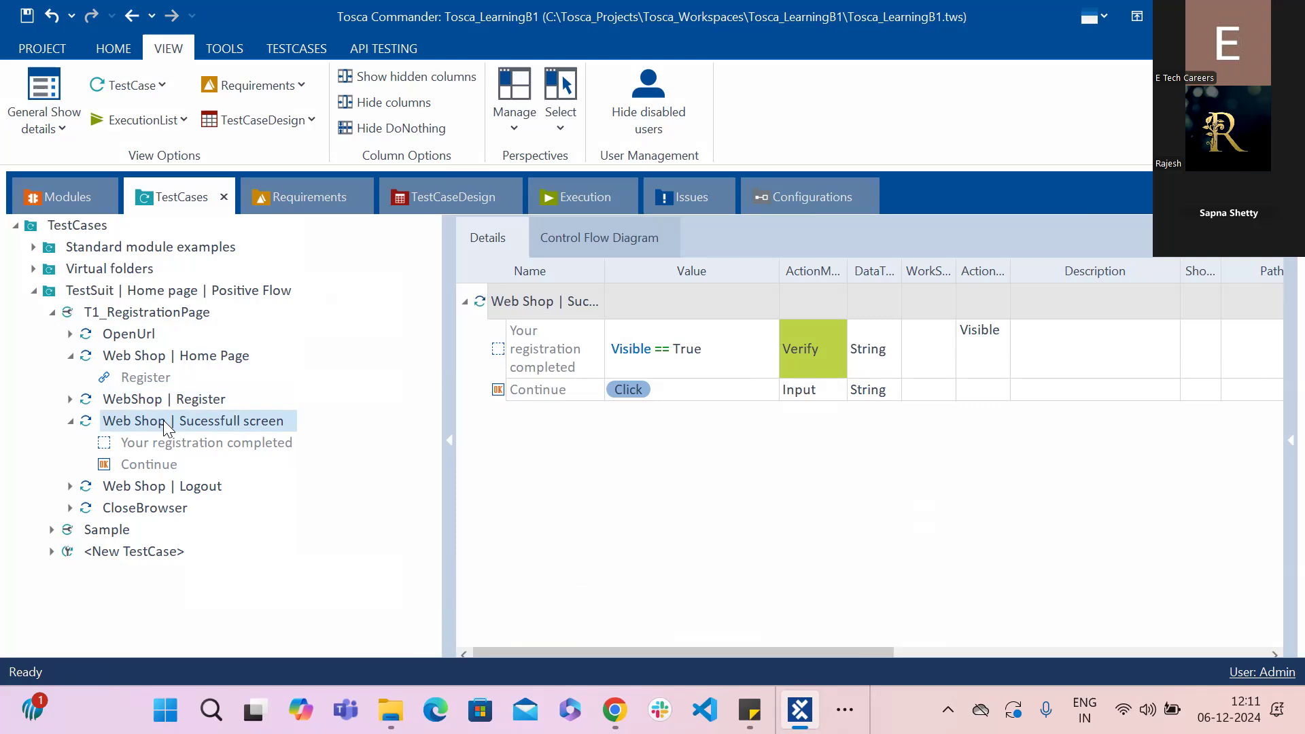
{"action": "left_click", "coordinate": [139, 489]}
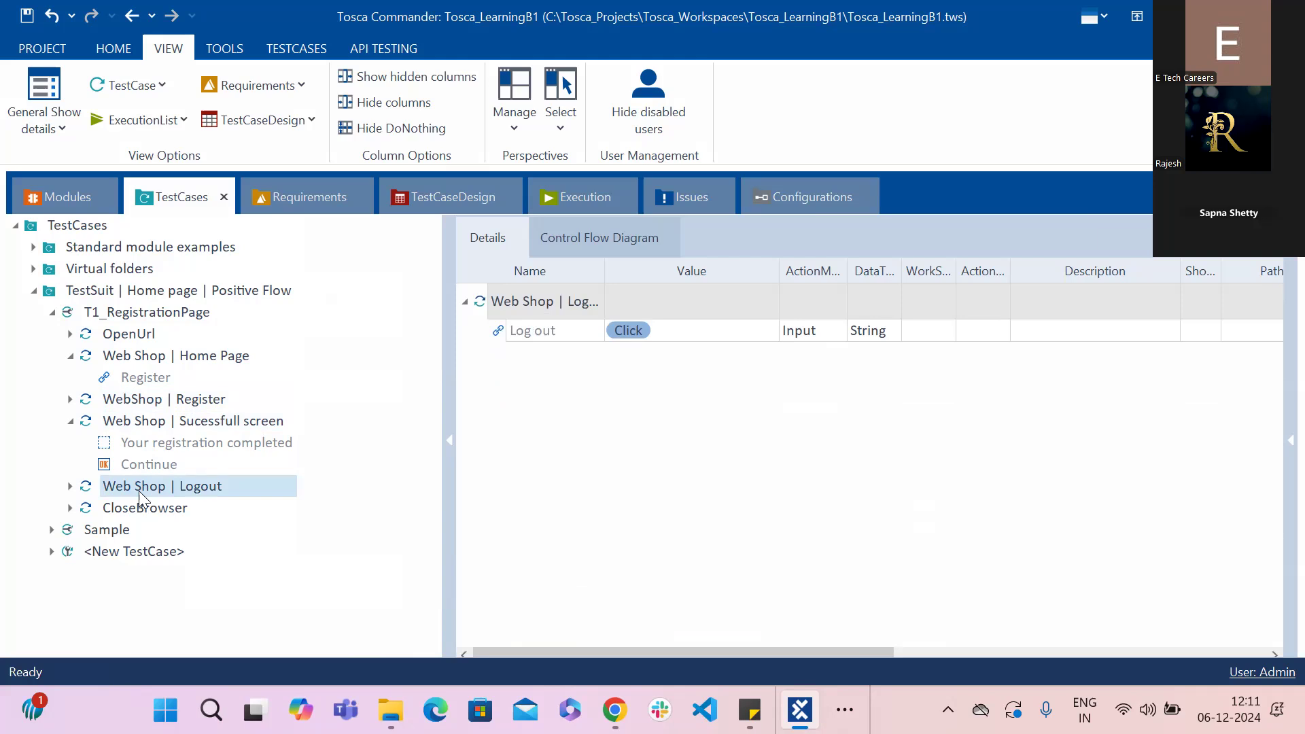
{"action": "left_click", "coordinate": [134, 511]}
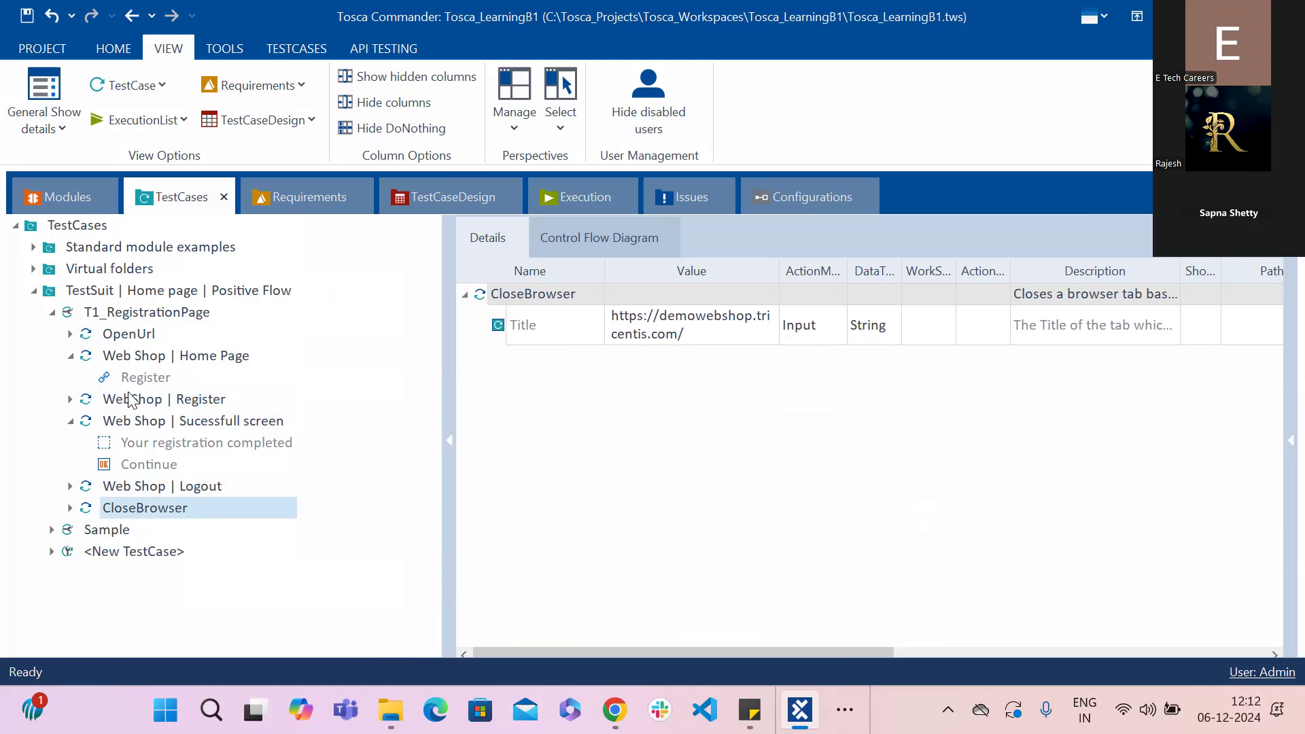
Step: Try to run the T1_RegistrationPage test case in ScratchBook and close the ScratchBook window
{"action": "left_click", "coordinate": [149, 313]}
{"action": "right_click", "coordinate": [149, 315]}
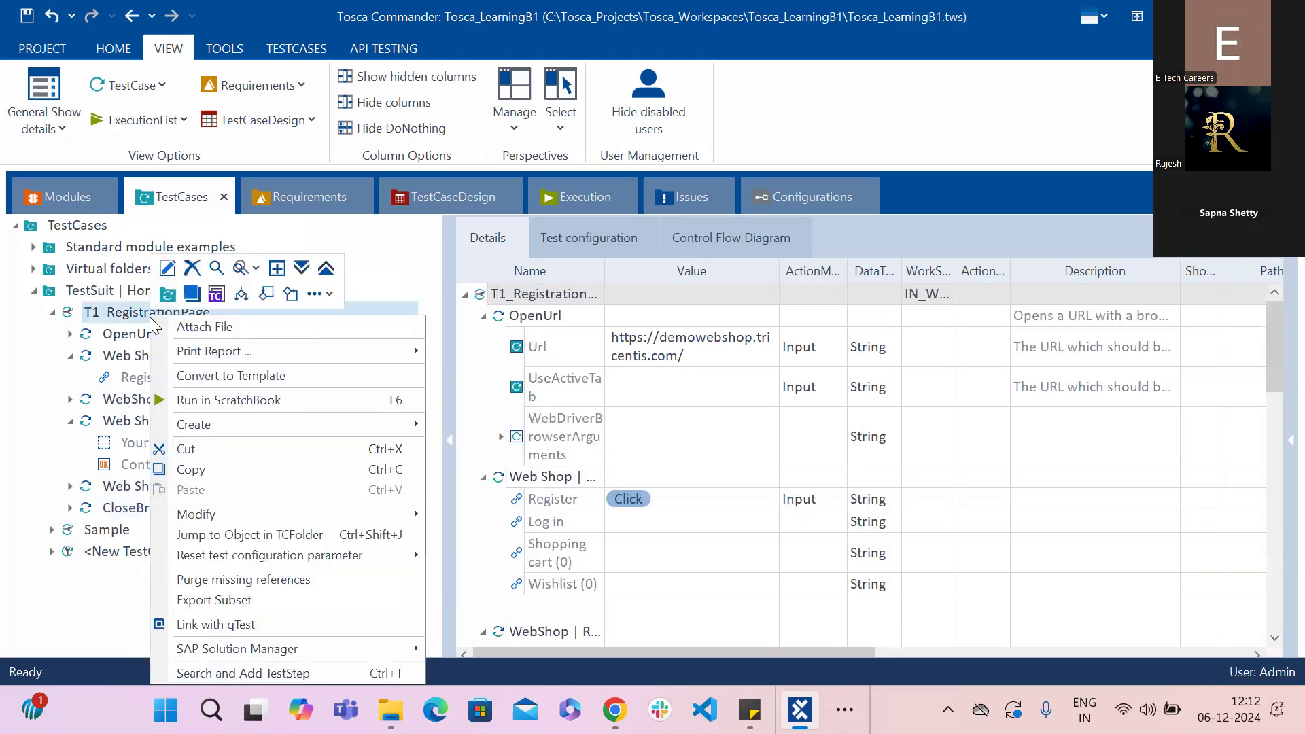
{"action": "left_click", "coordinate": [198, 398]}
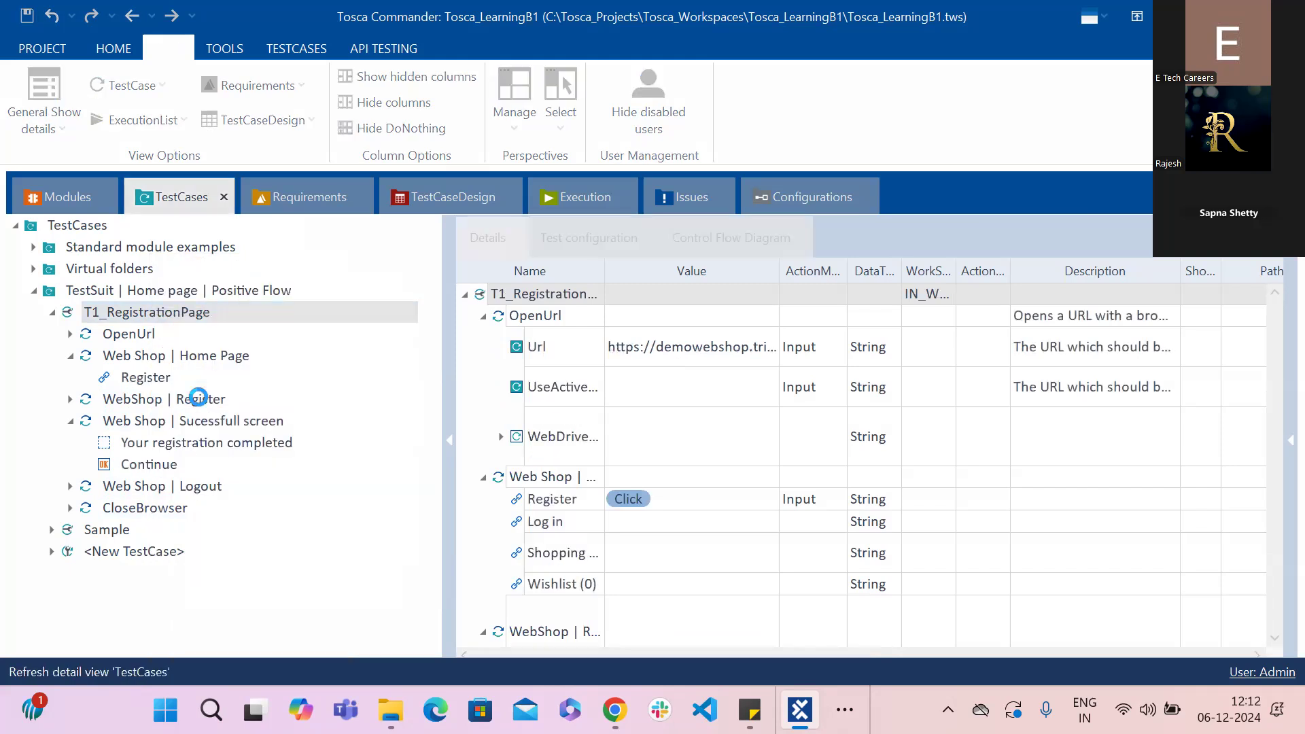
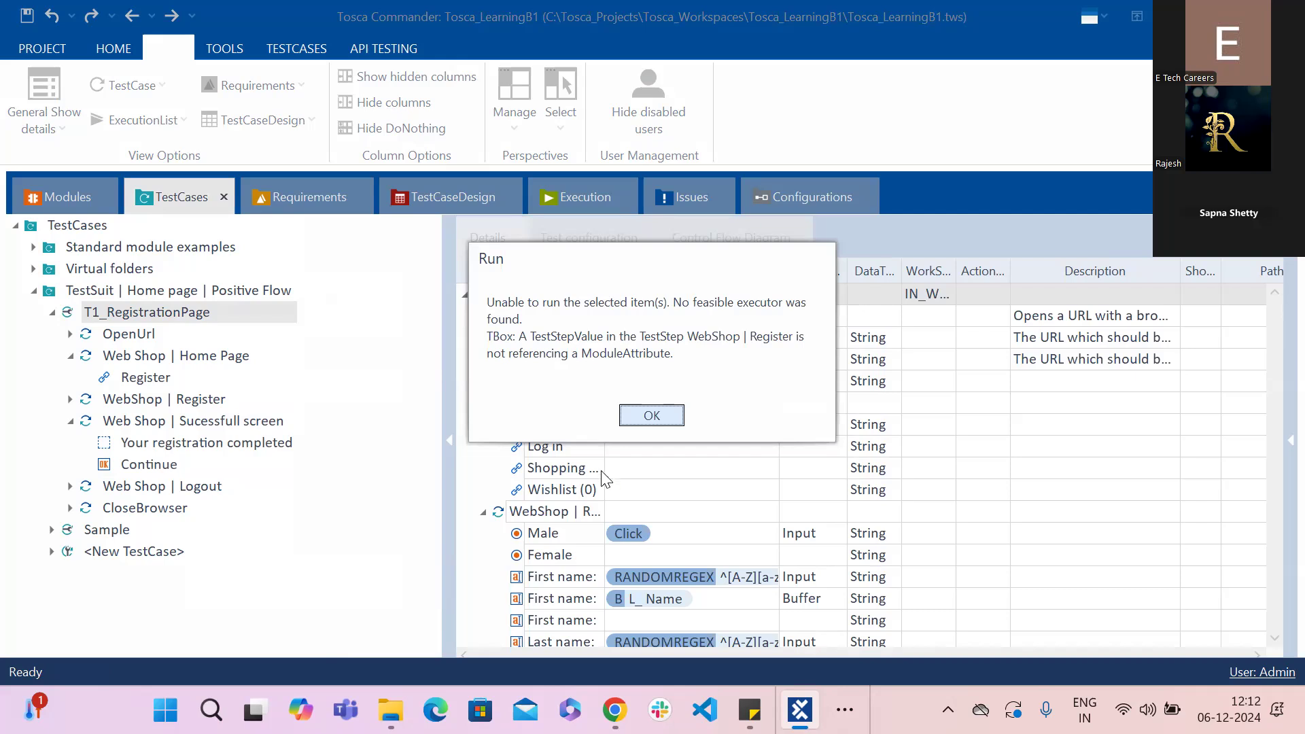
{"action": "left_click", "coordinate": [676, 415]}
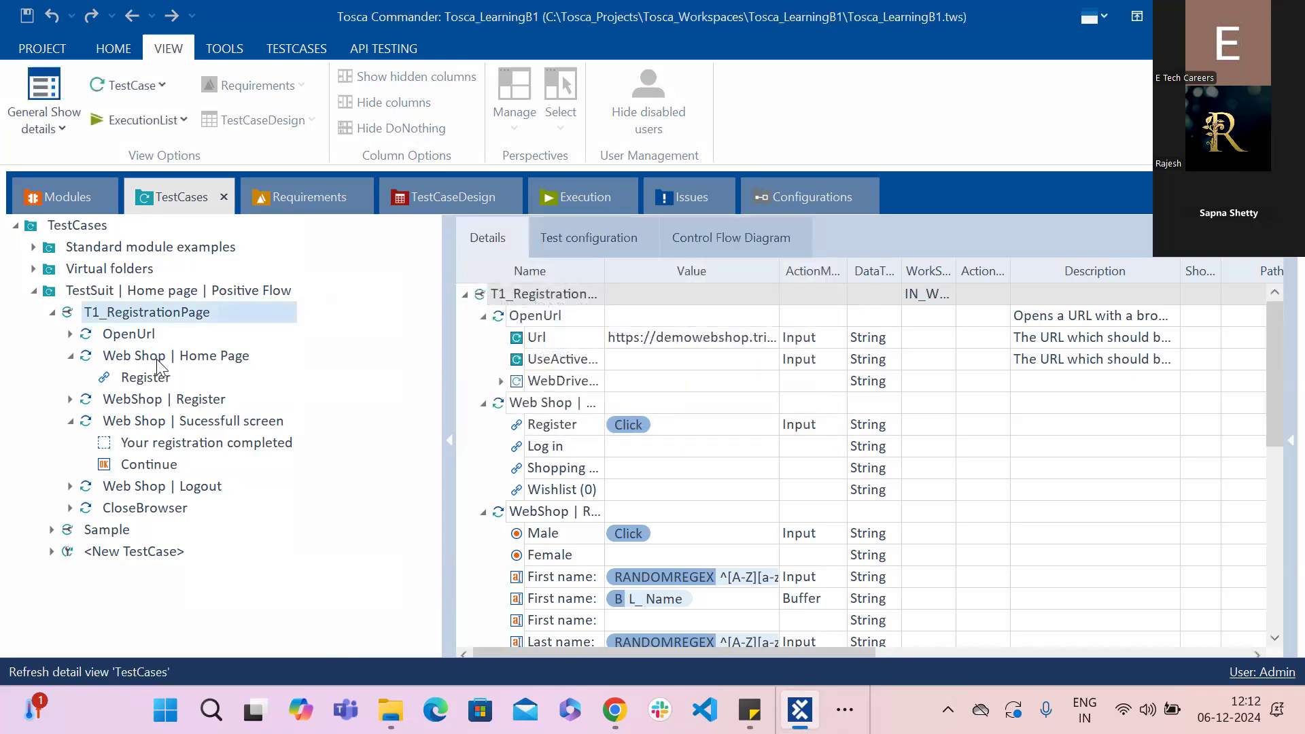
{"action": "key", "text": "F6"}
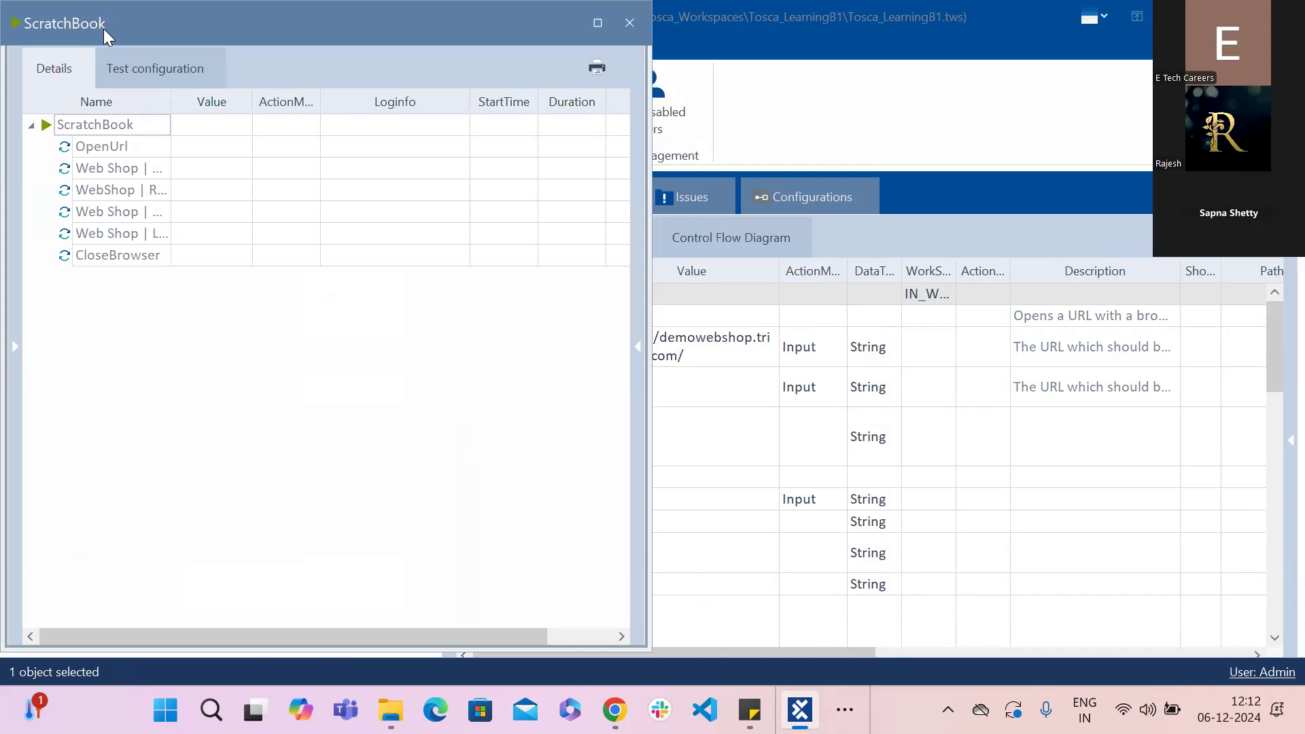
{"action": "left_click_drag", "start_coordinate": [104, 28], "coordinate": [102, 124]}
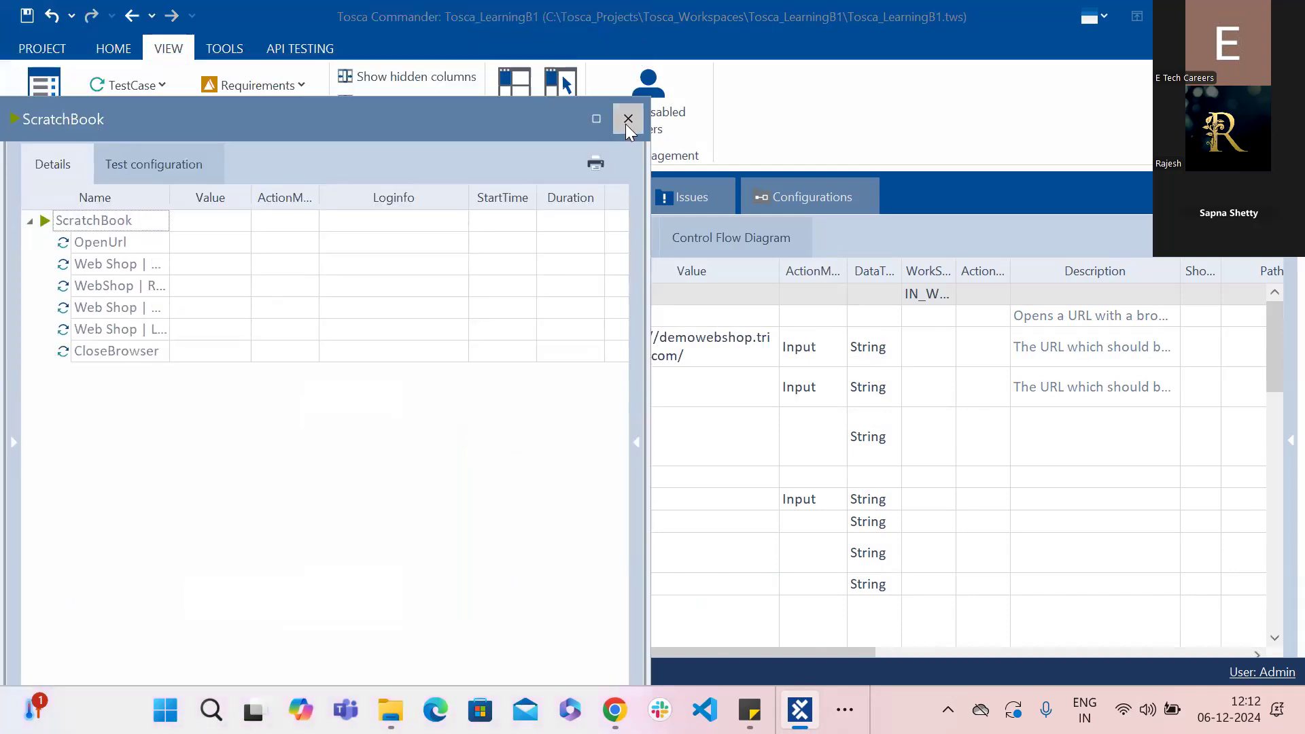
{"action": "left_click", "coordinate": [627, 121]}
Step: Expand <New TestCase>, search for and add an OpenUrl test step to it, and show that step's details
{"action": "left_click", "coordinate": [131, 366]}
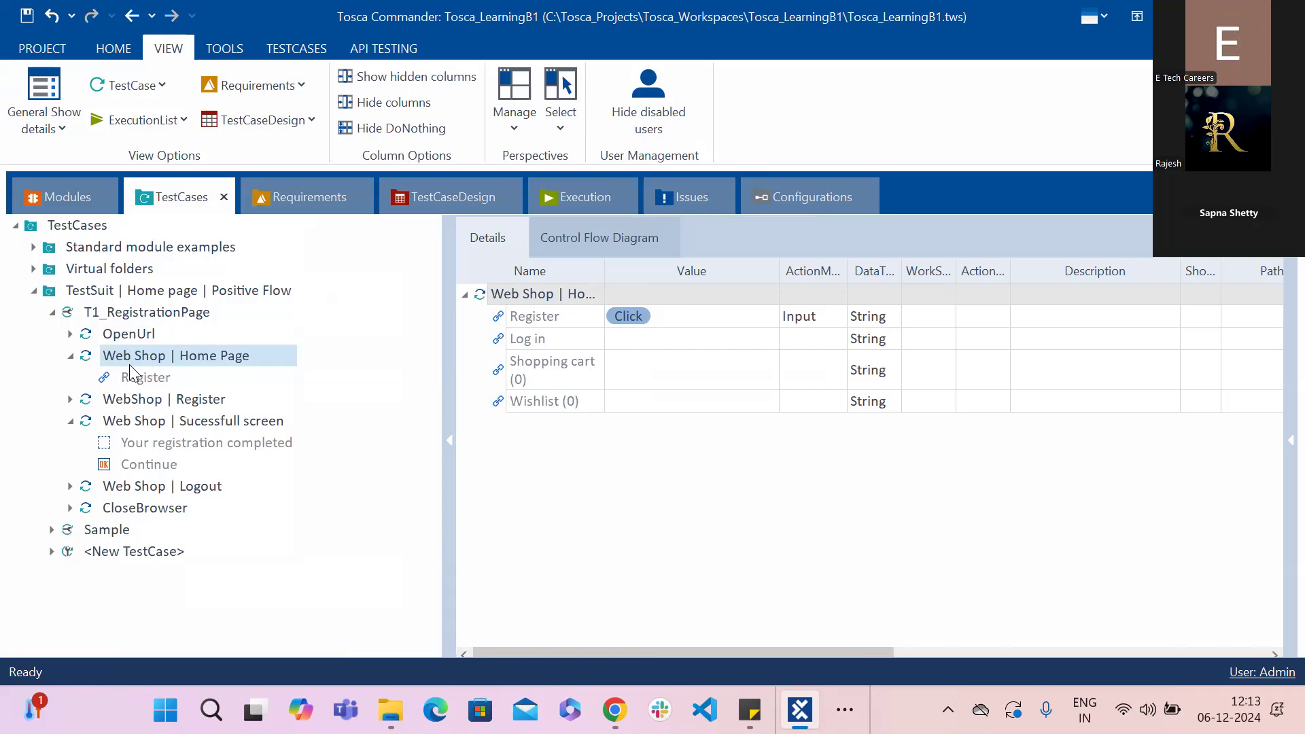
{"action": "left_click", "coordinate": [136, 552]}
{"action": "left_click", "coordinate": [51, 551]}
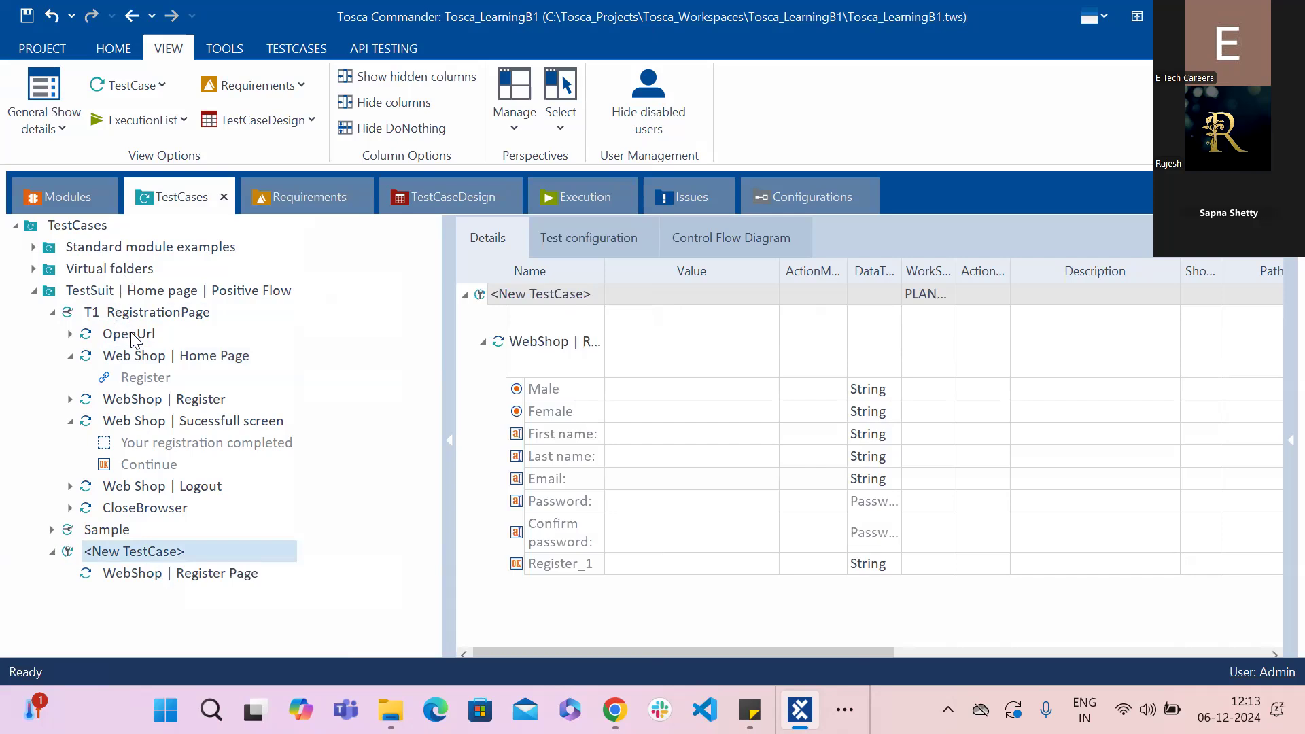
{"action": "right_click", "coordinate": [137, 545]}
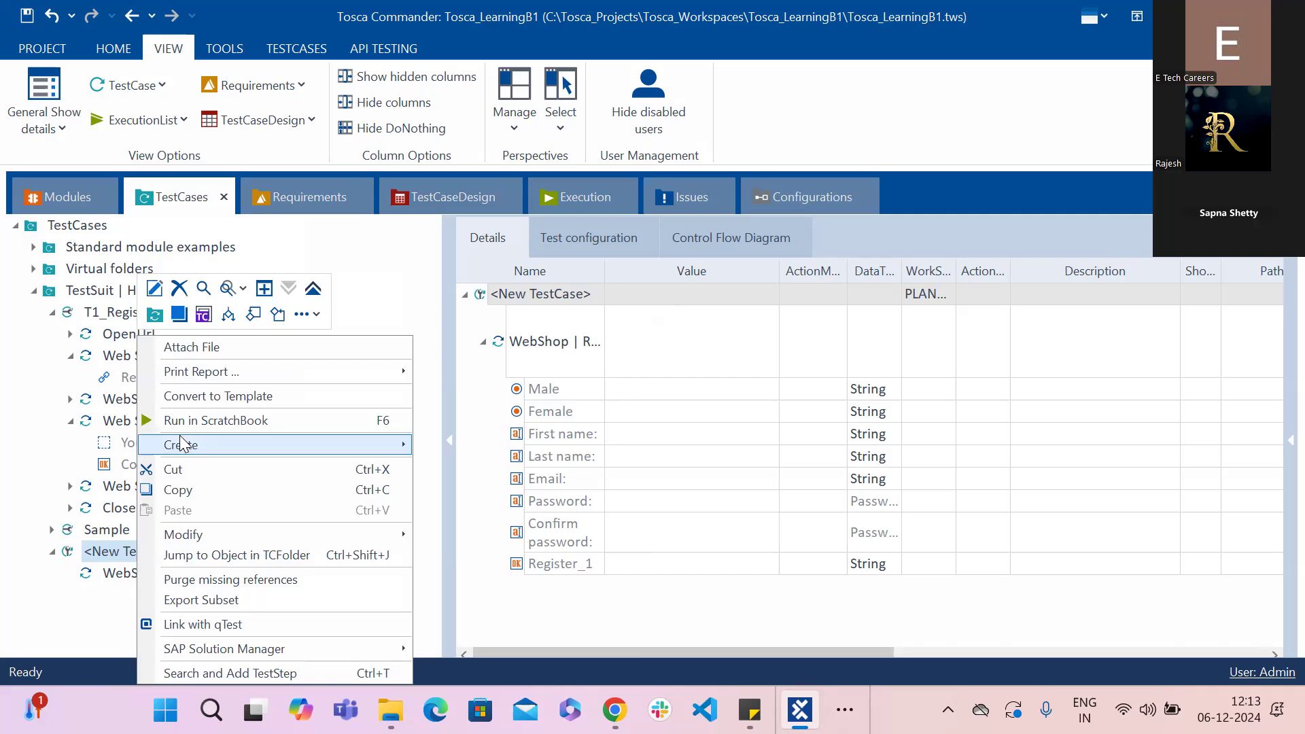
{"action": "left_click", "coordinate": [197, 673]}
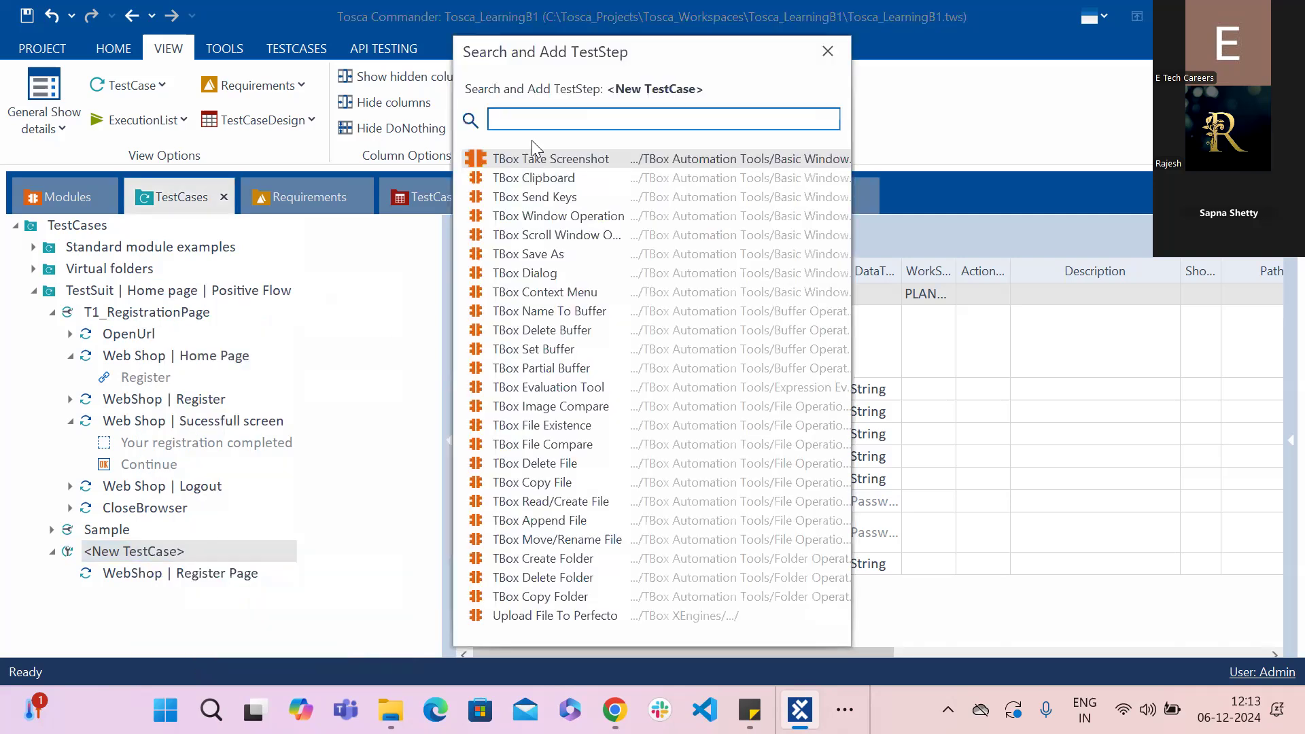
{"action": "type", "text": "open"}
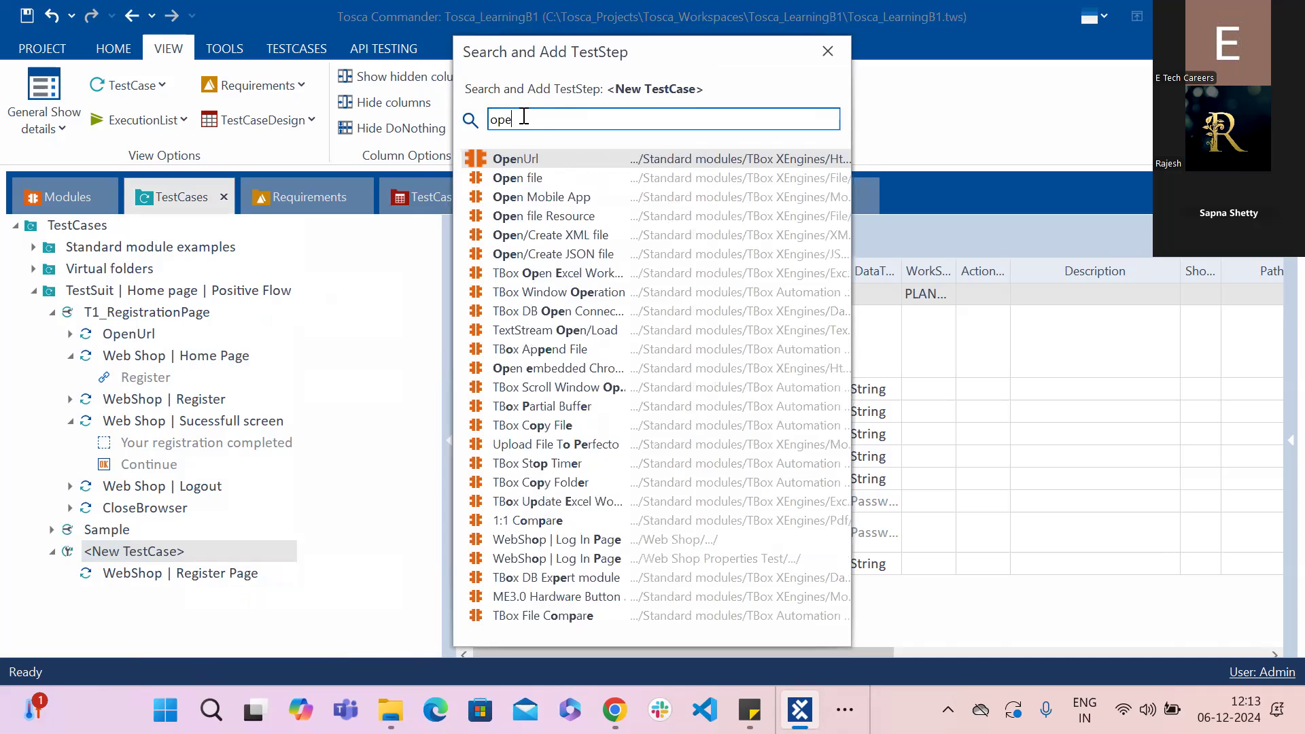
{"action": "double_click", "coordinate": [532, 158]}
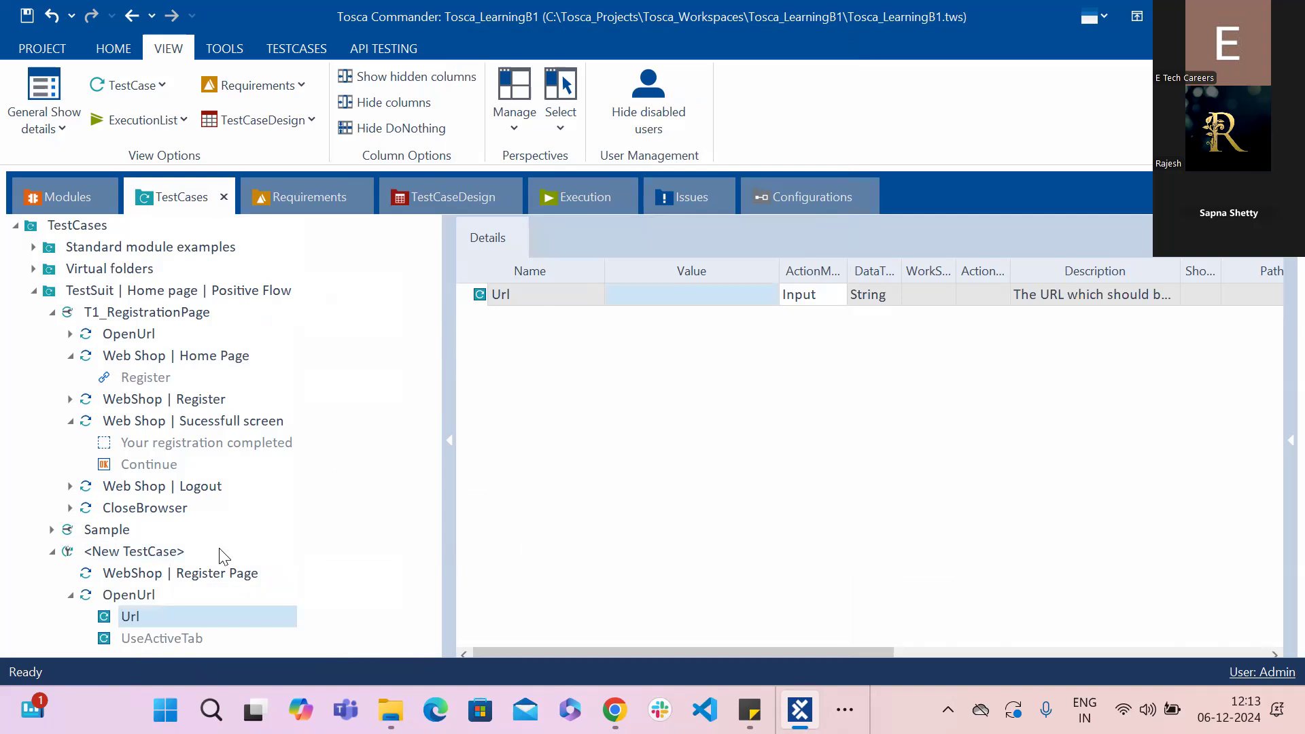
{"action": "right_click", "coordinate": [156, 620]}
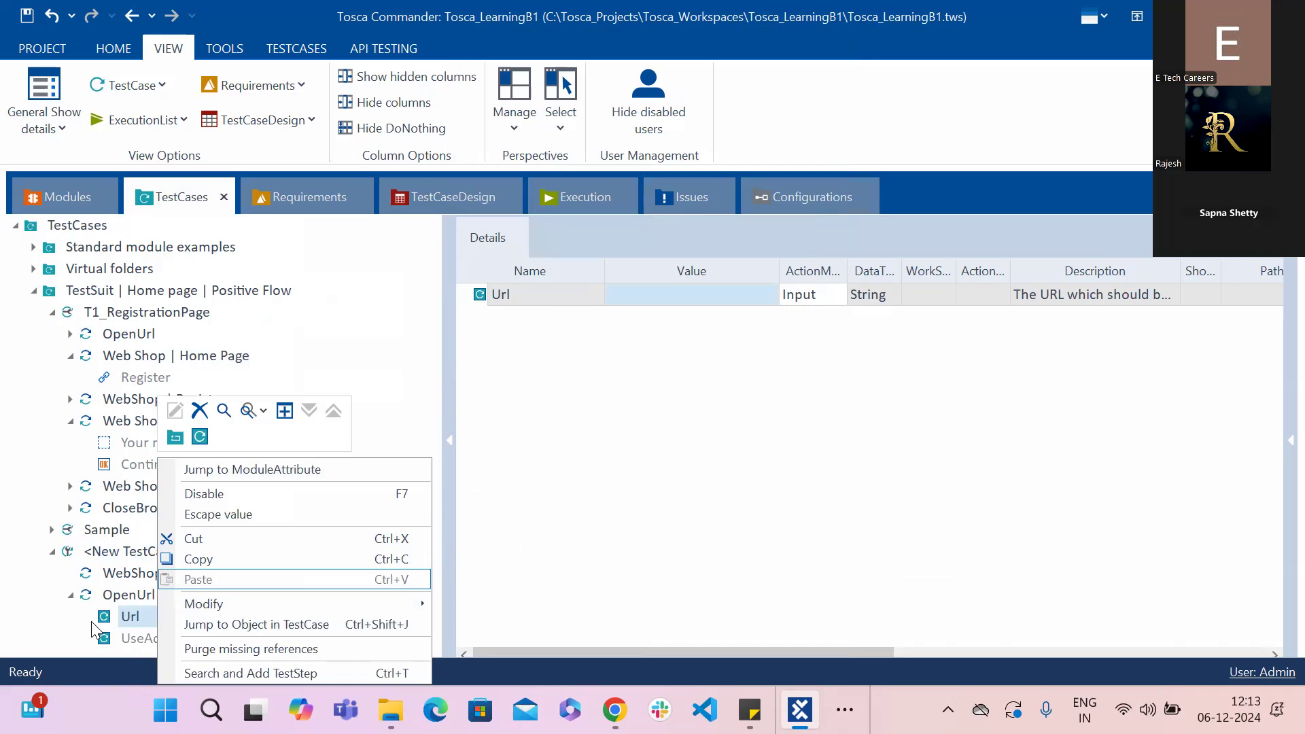
{"action": "left_click", "coordinate": [60, 632]}
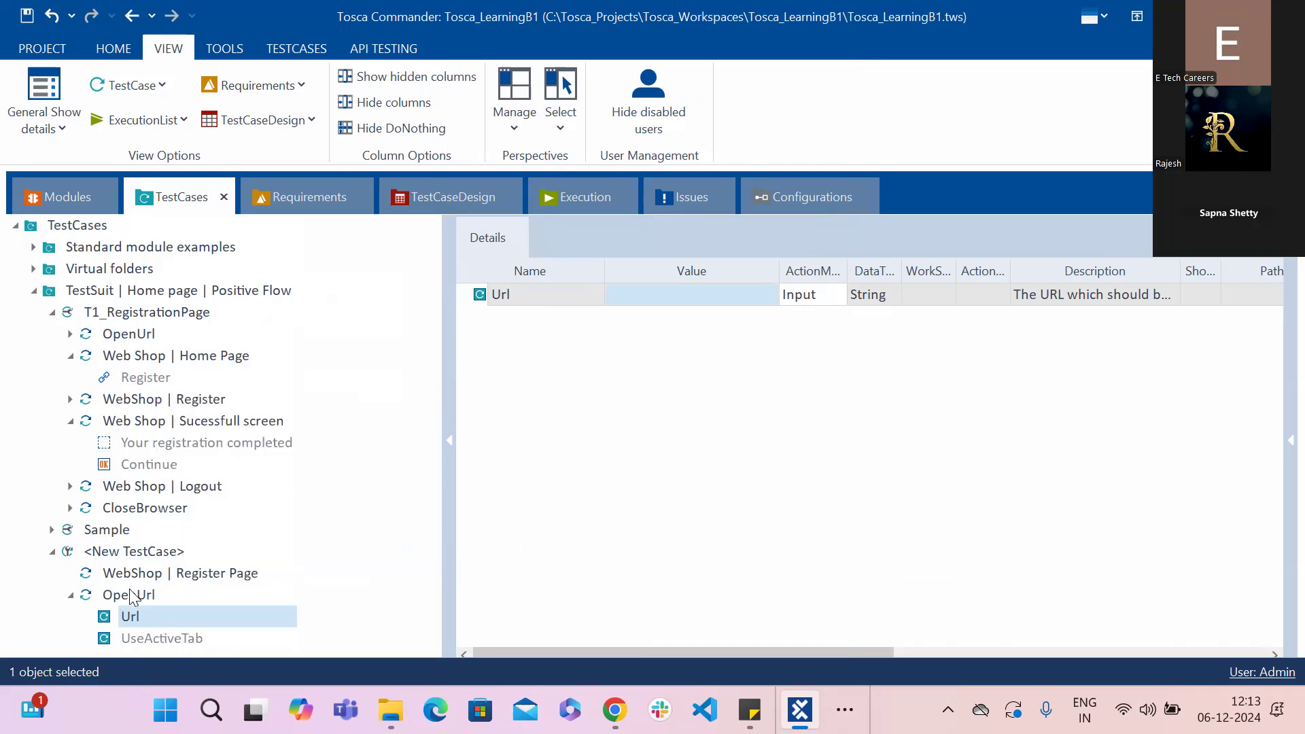
{"action": "left_click", "coordinate": [131, 593]}
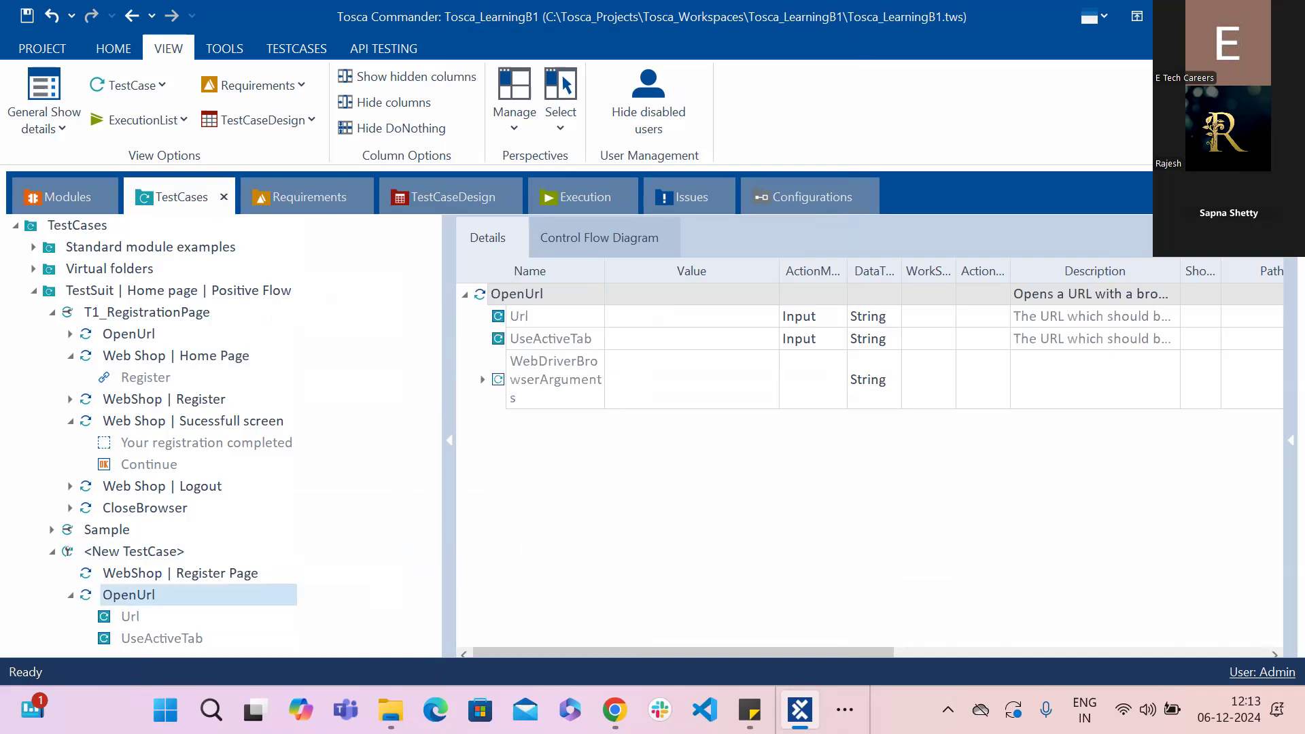
Step: Switch to Chrome, open the Demo Web Shop site in a new tab and copy its address
{"action": "left_click", "coordinate": [614, 709]}
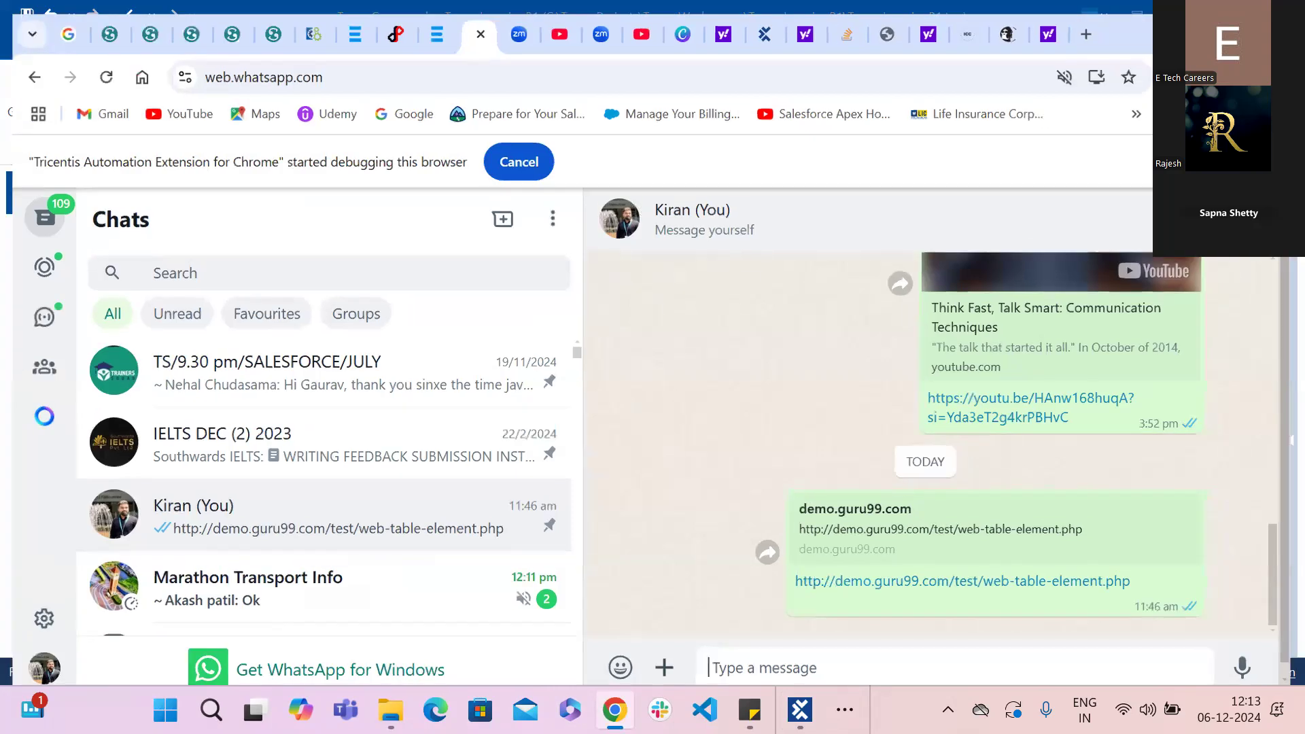
{"action": "key", "text": "alt+Tab"}
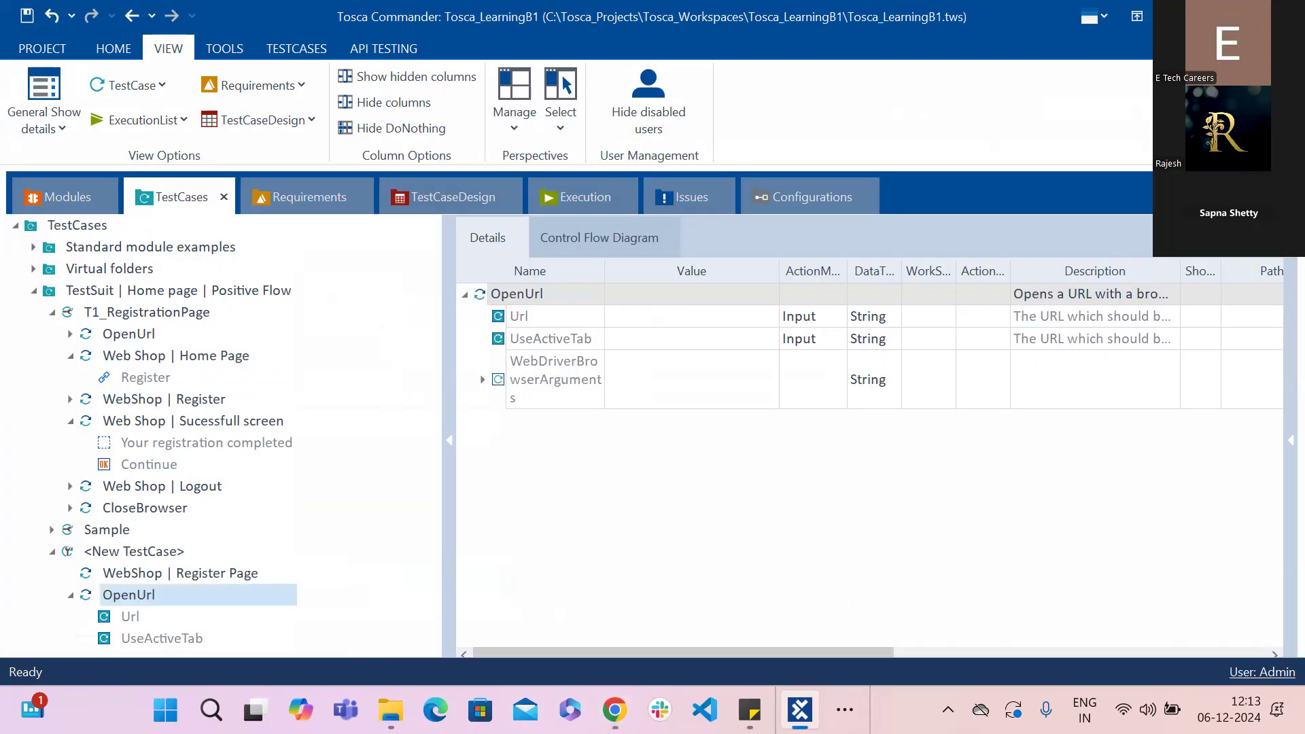
{"action": "key", "text": "alt+Tab"}
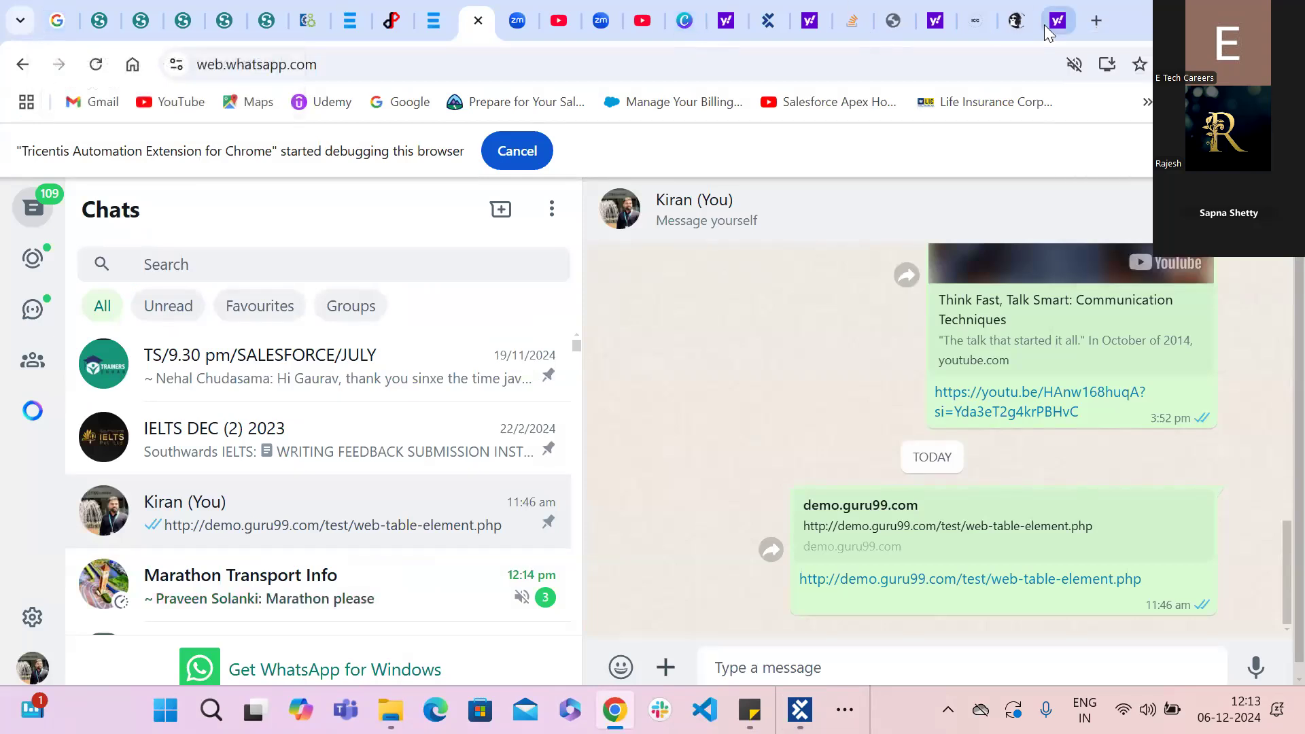
{"action": "left_click", "coordinate": [1096, 20]}
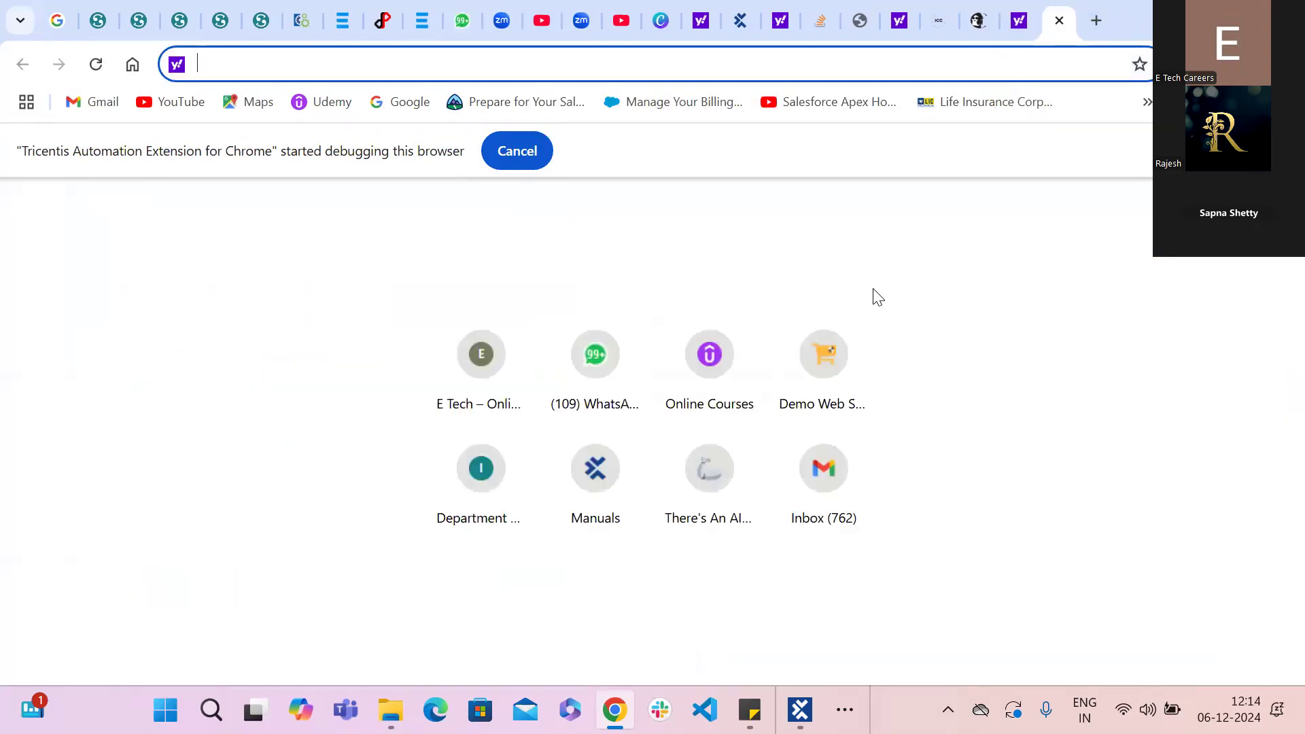
{"action": "left_click", "coordinate": [823, 358]}
{"action": "left_click", "coordinate": [822, 359]}
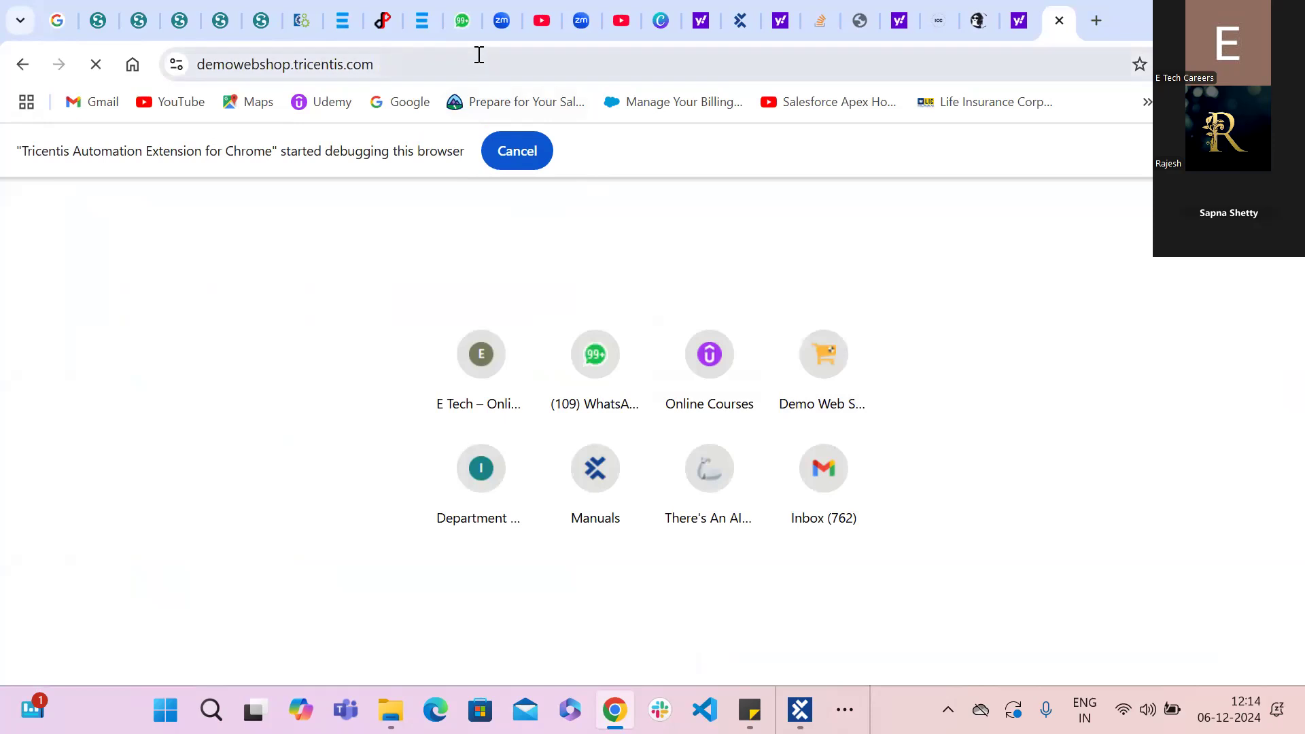
{"action": "left_click", "coordinate": [479, 56]}
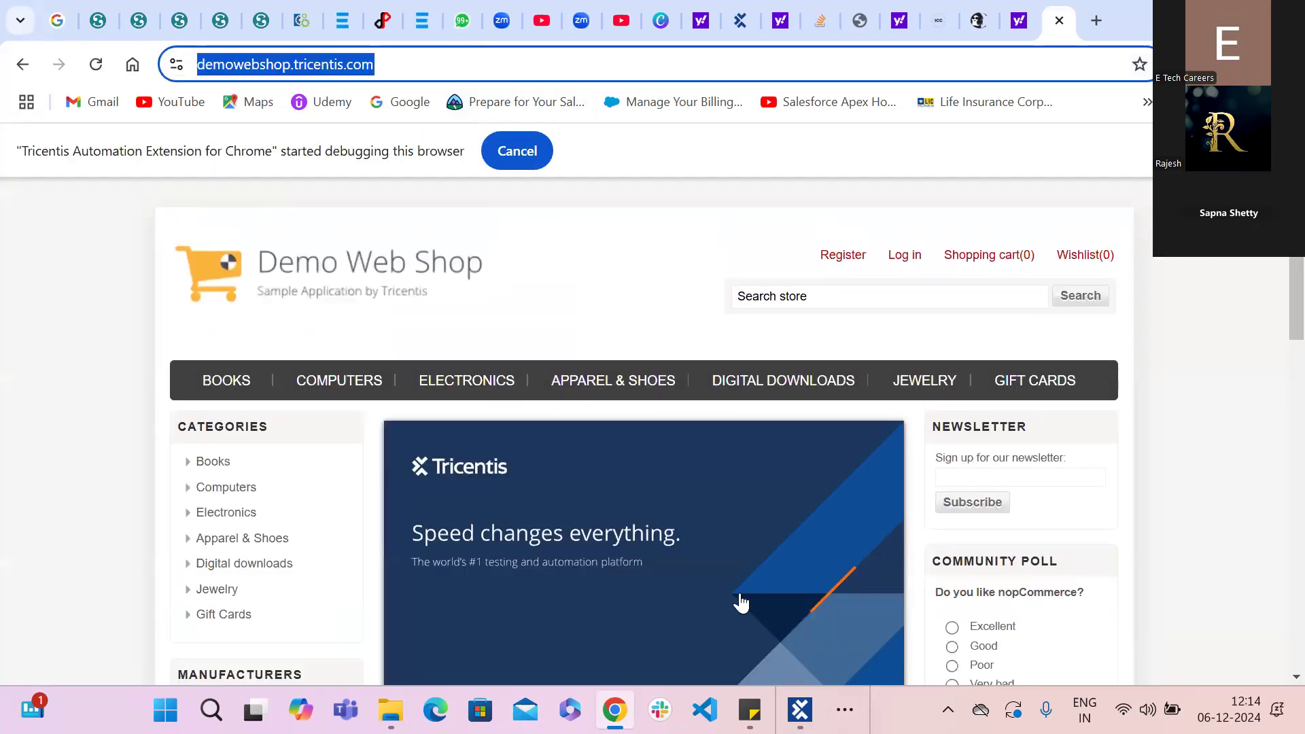
{"action": "left_click", "coordinate": [800, 709]}
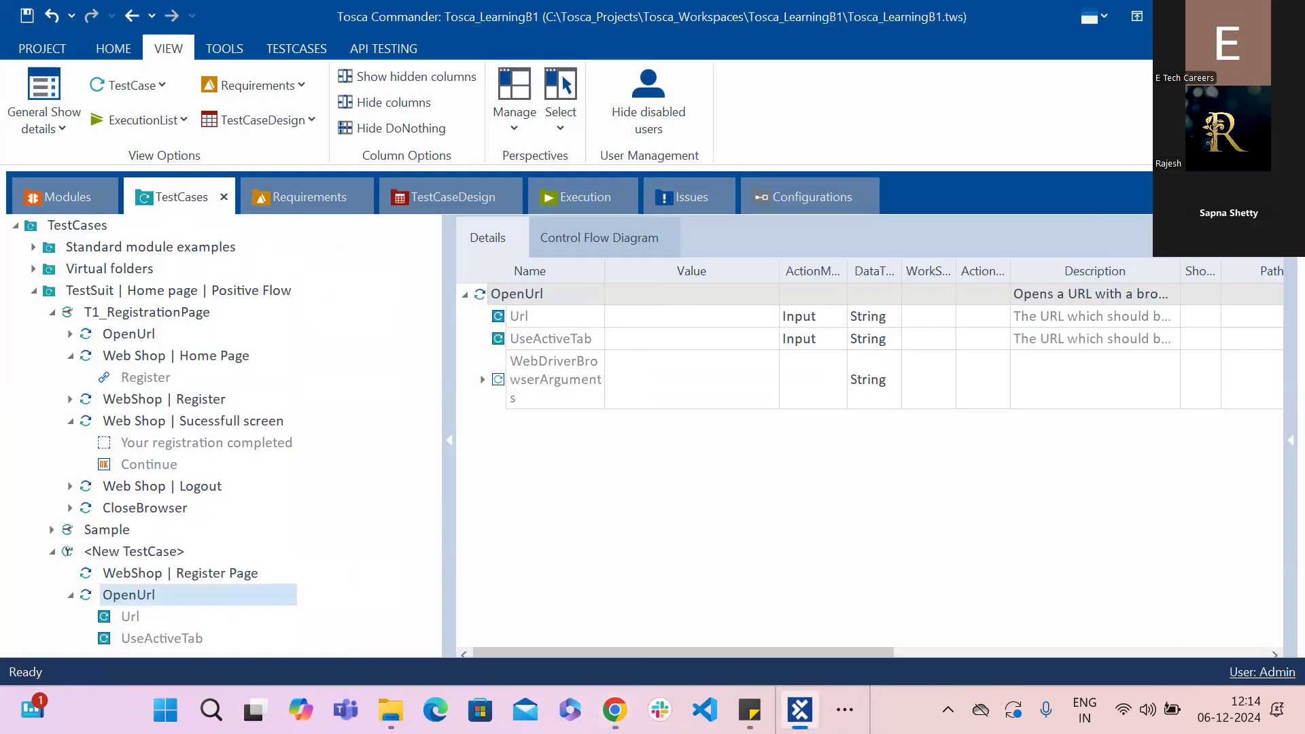
{"action": "left_click", "coordinate": [641, 318]}
{"action": "left_click", "coordinate": [641, 316]}
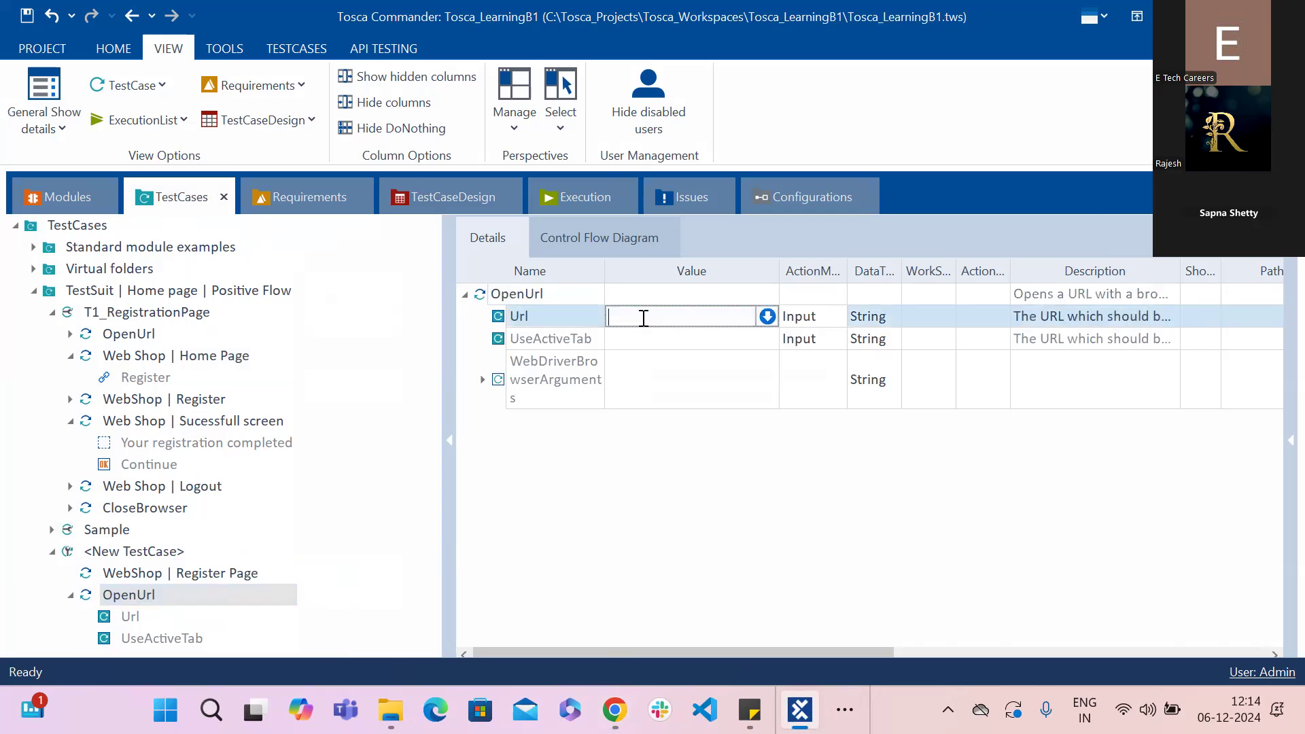
{"action": "type", "text": "tricentis.com/"}
{"action": "left_click", "coordinate": [669, 456]}
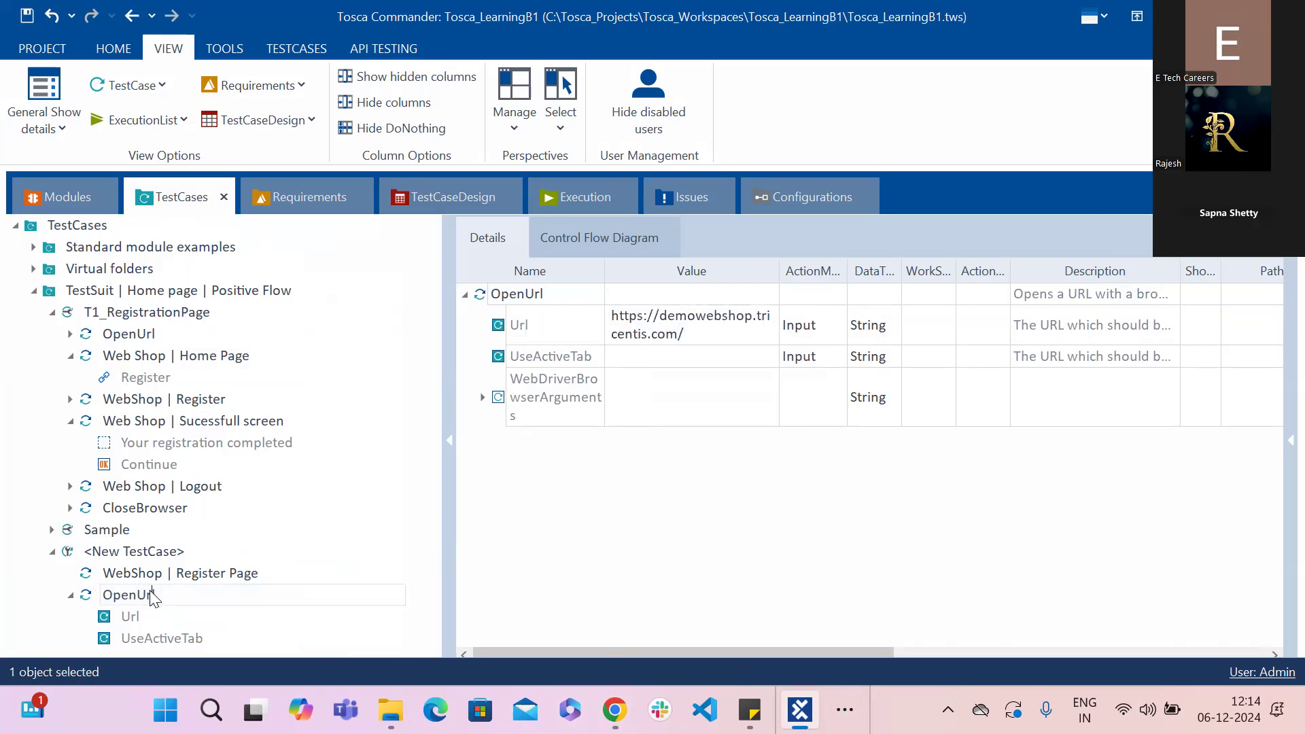
Step: Add the Web Shop | Home Page module from the Property by folder to <New TestCase> as a test step after OpenUrl
{"action": "left_click", "coordinate": [177, 573]}
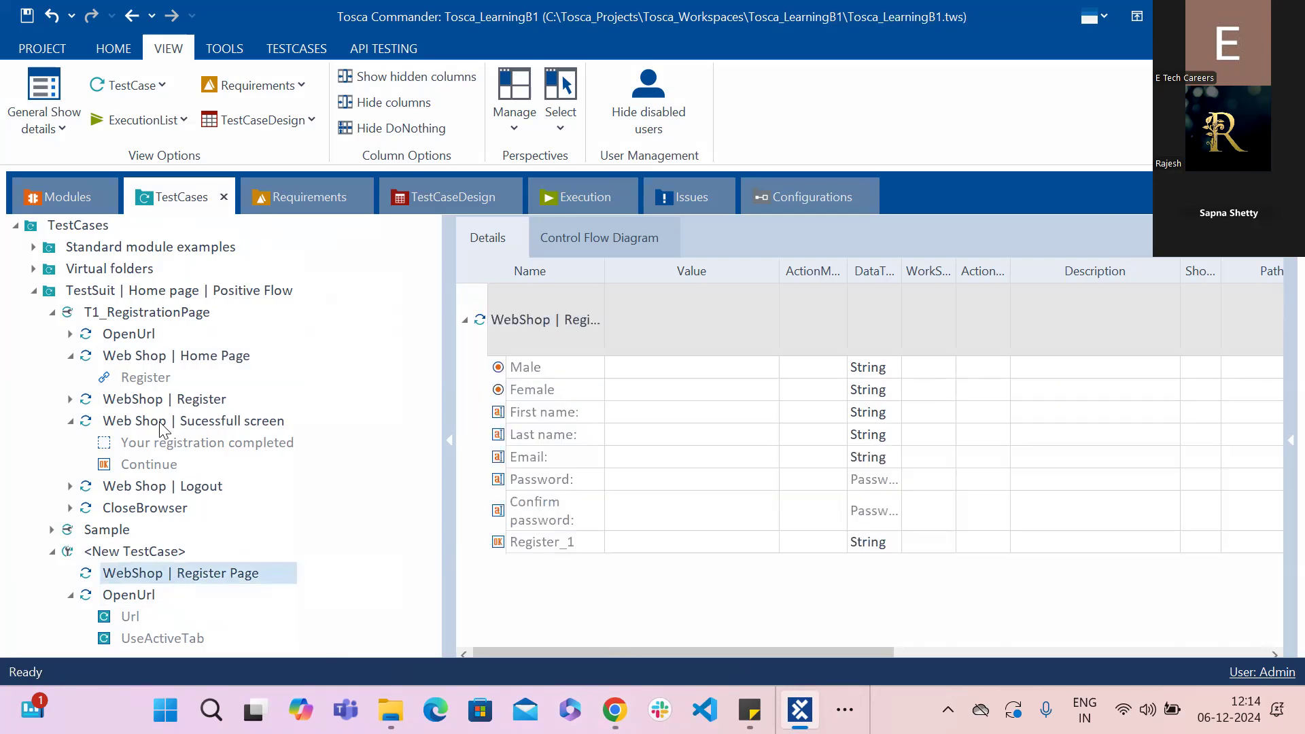
{"action": "left_click", "coordinate": [91, 197]}
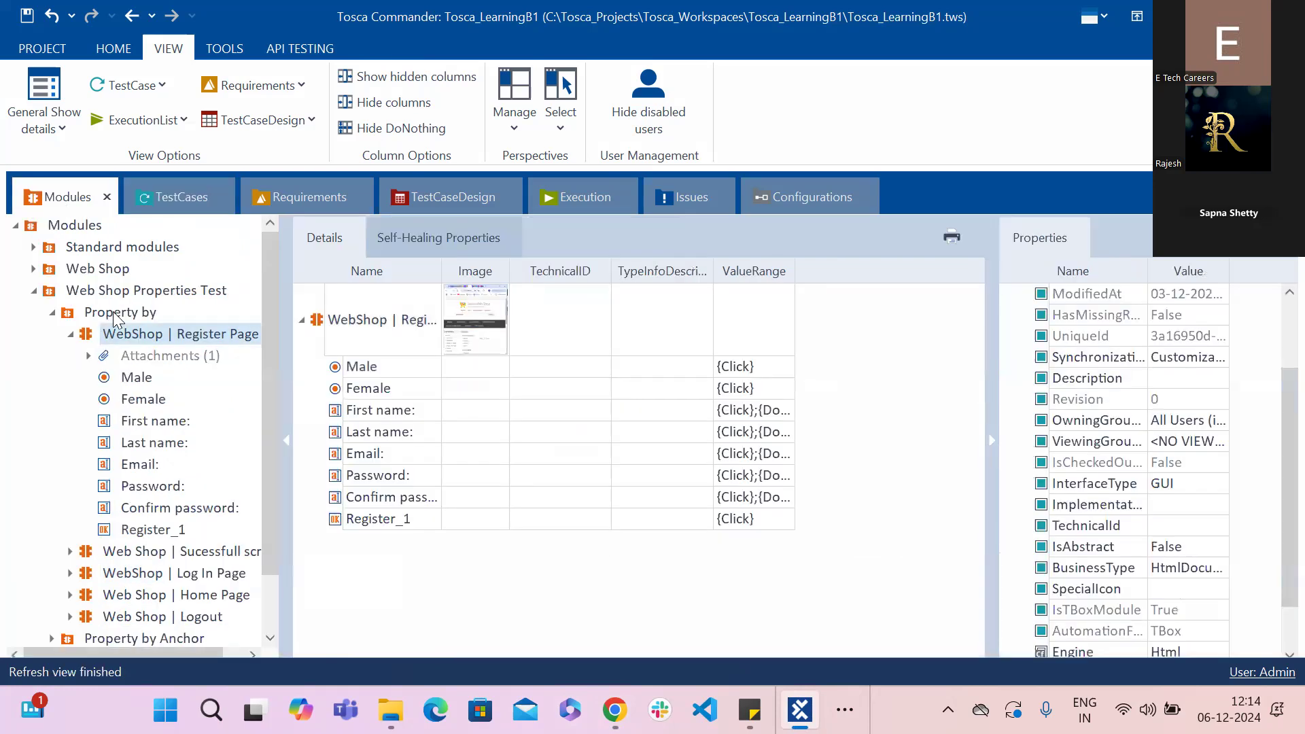
{"action": "left_click", "coordinate": [71, 334]}
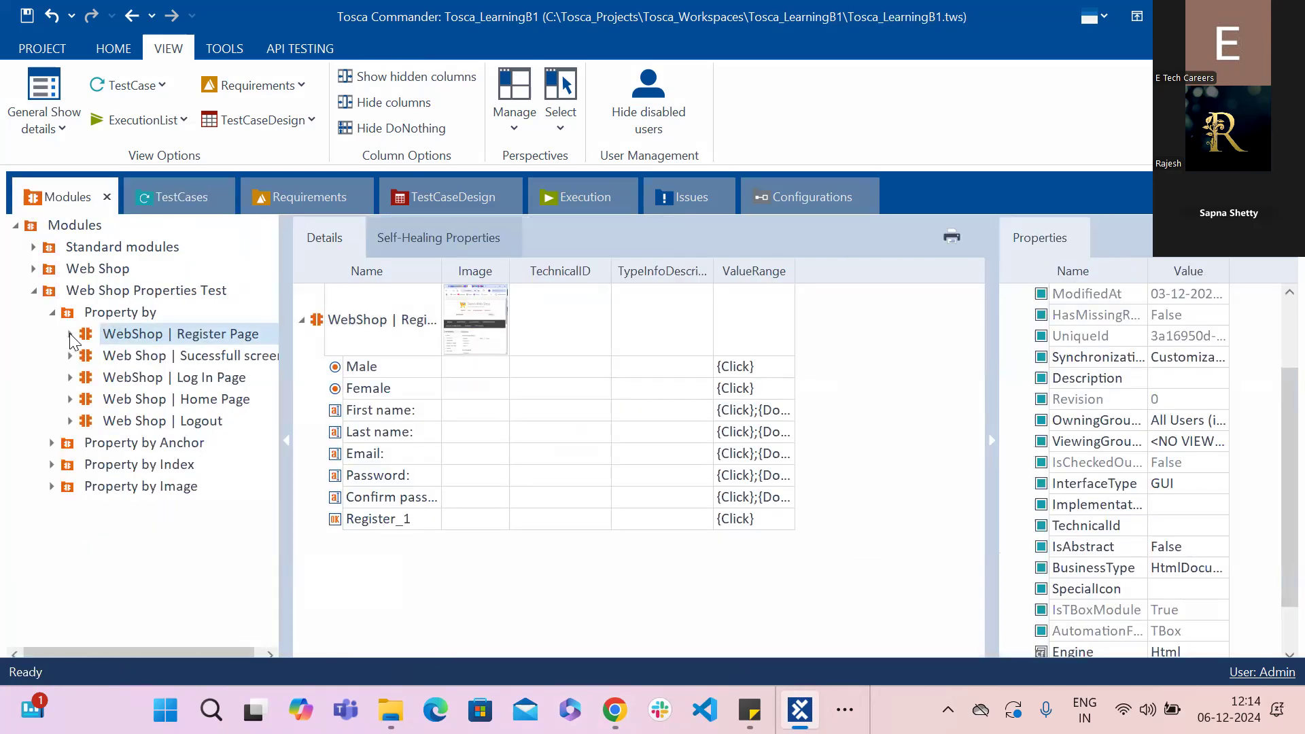
{"action": "left_click", "coordinate": [70, 401]}
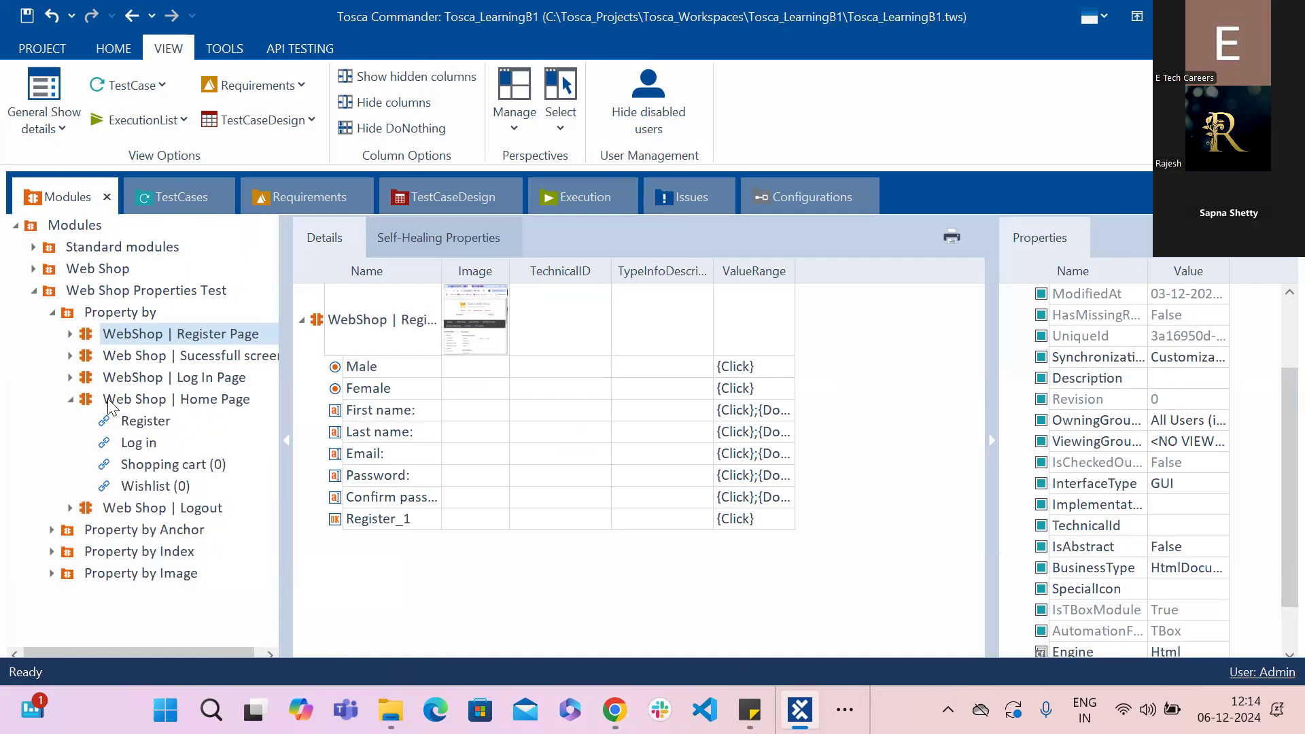
{"action": "left_click_drag", "start_coordinate": [134, 402], "coordinate": [138, 561]}
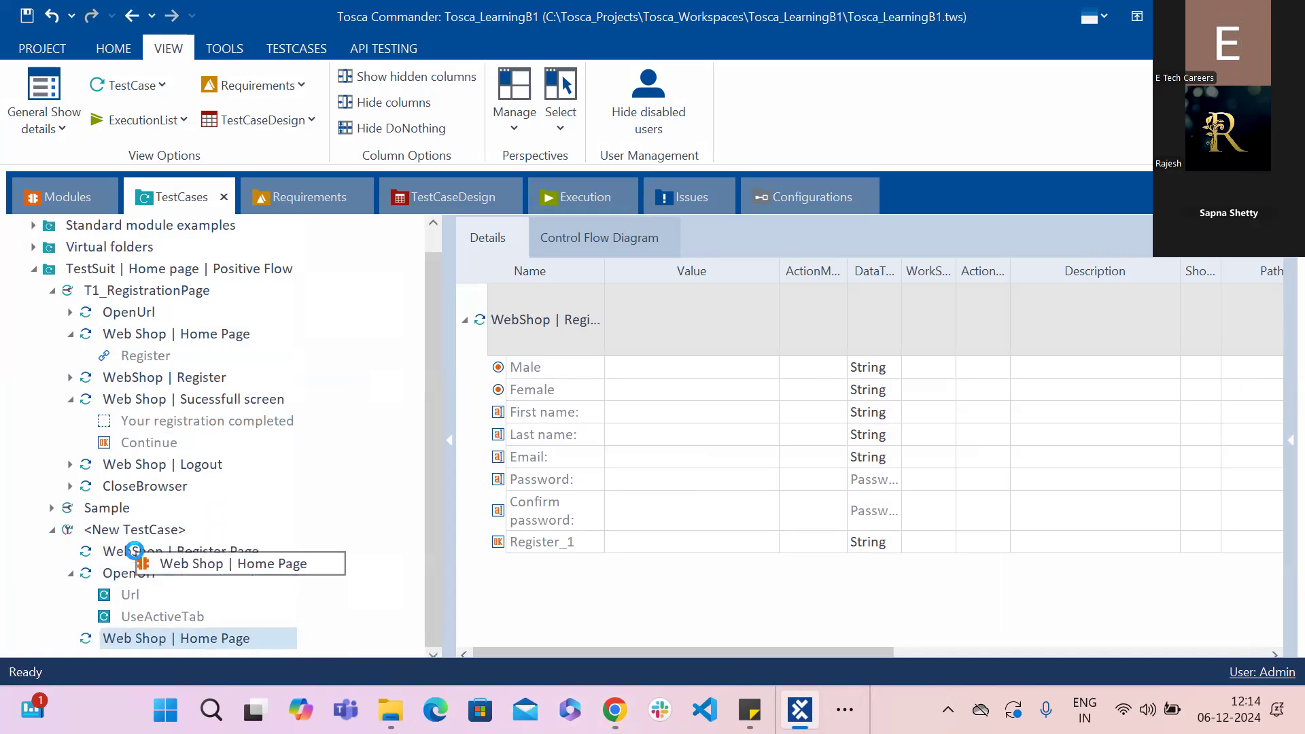
Step: Run the OpenUrl test step of <New TestCase> in ScratchBook
{"action": "left_click", "coordinate": [126, 574]}
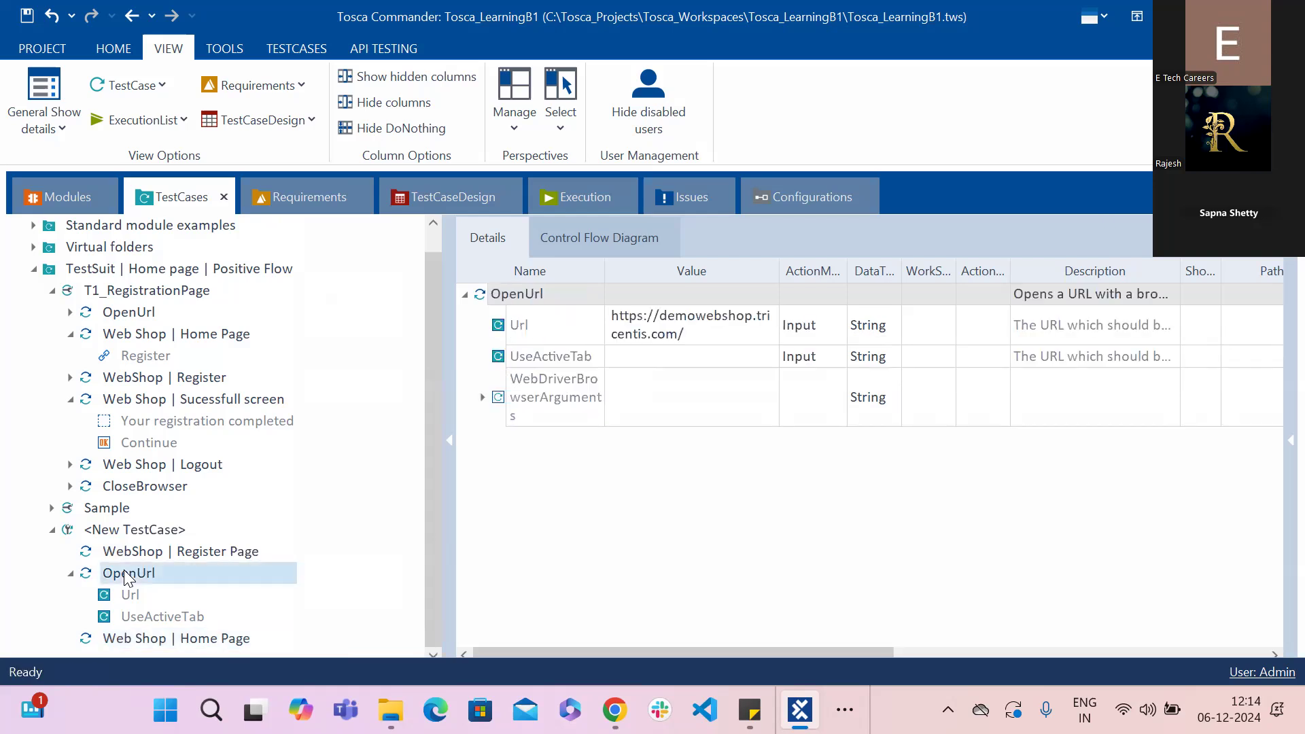
{"action": "right_click", "coordinate": [127, 575]}
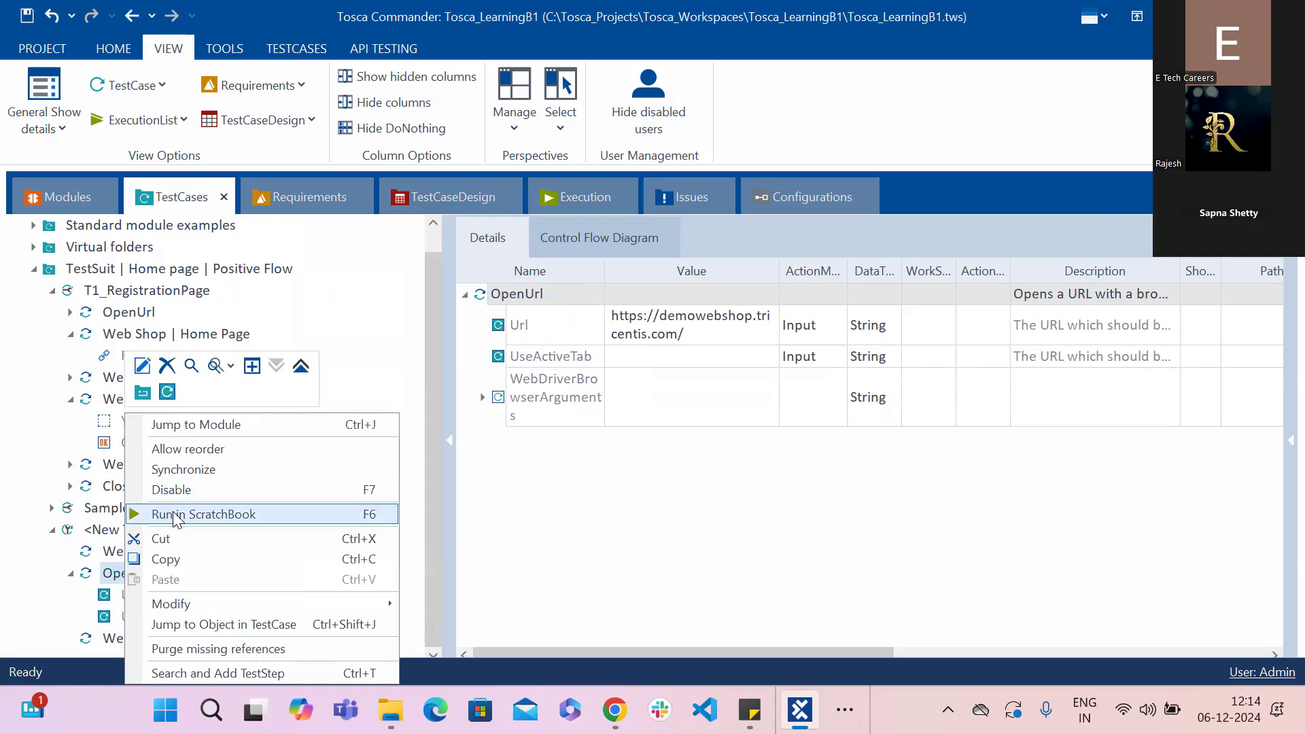
{"action": "left_click", "coordinate": [175, 517]}
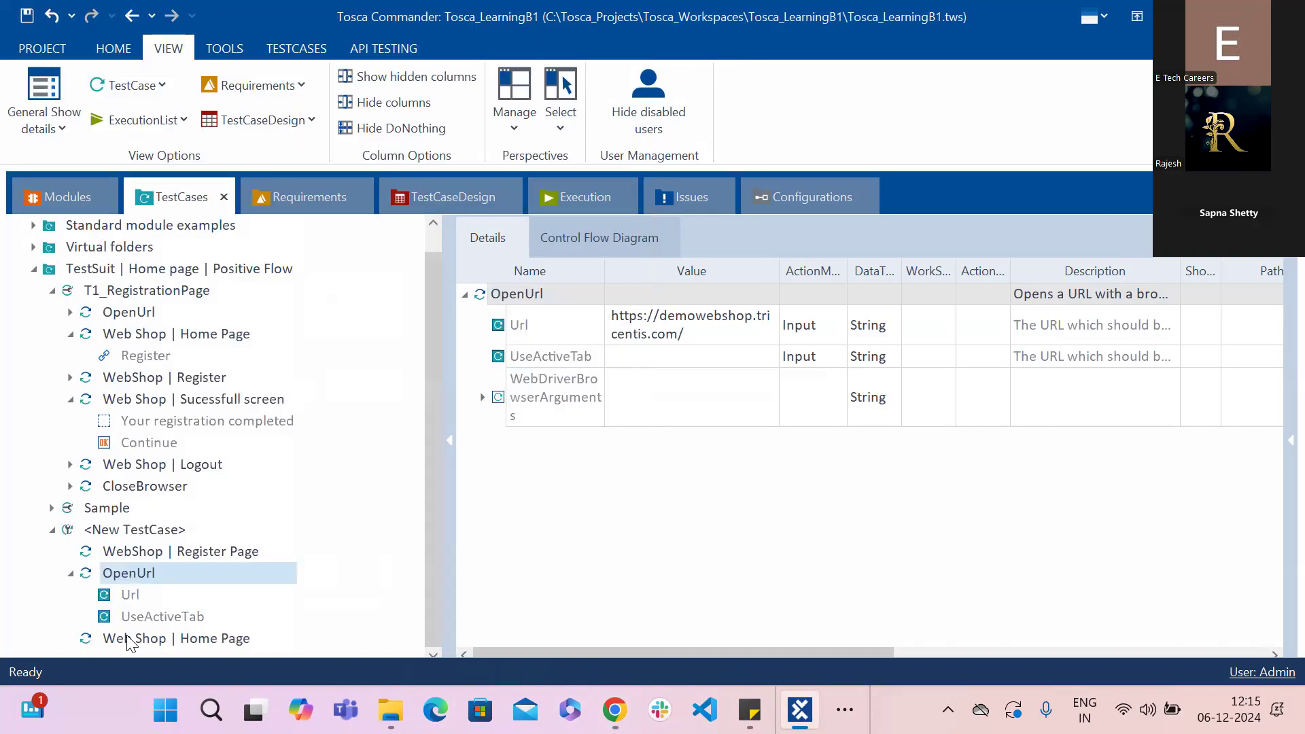
Step: Set the Register link's value to {Click} in the Web Shop | Home Page step of <New TestCase>
{"action": "left_click", "coordinate": [134, 640]}
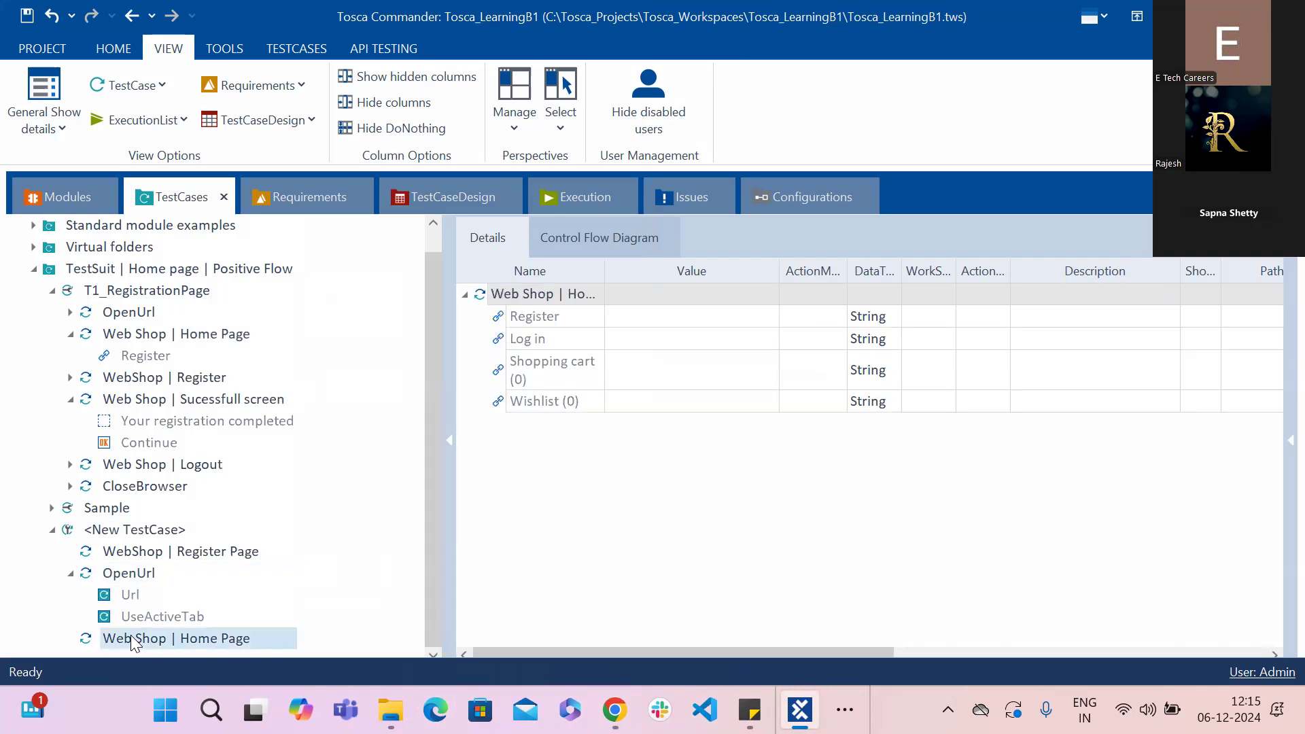
{"action": "left_click", "coordinate": [662, 316]}
{"action": "left_click", "coordinate": [661, 314]}
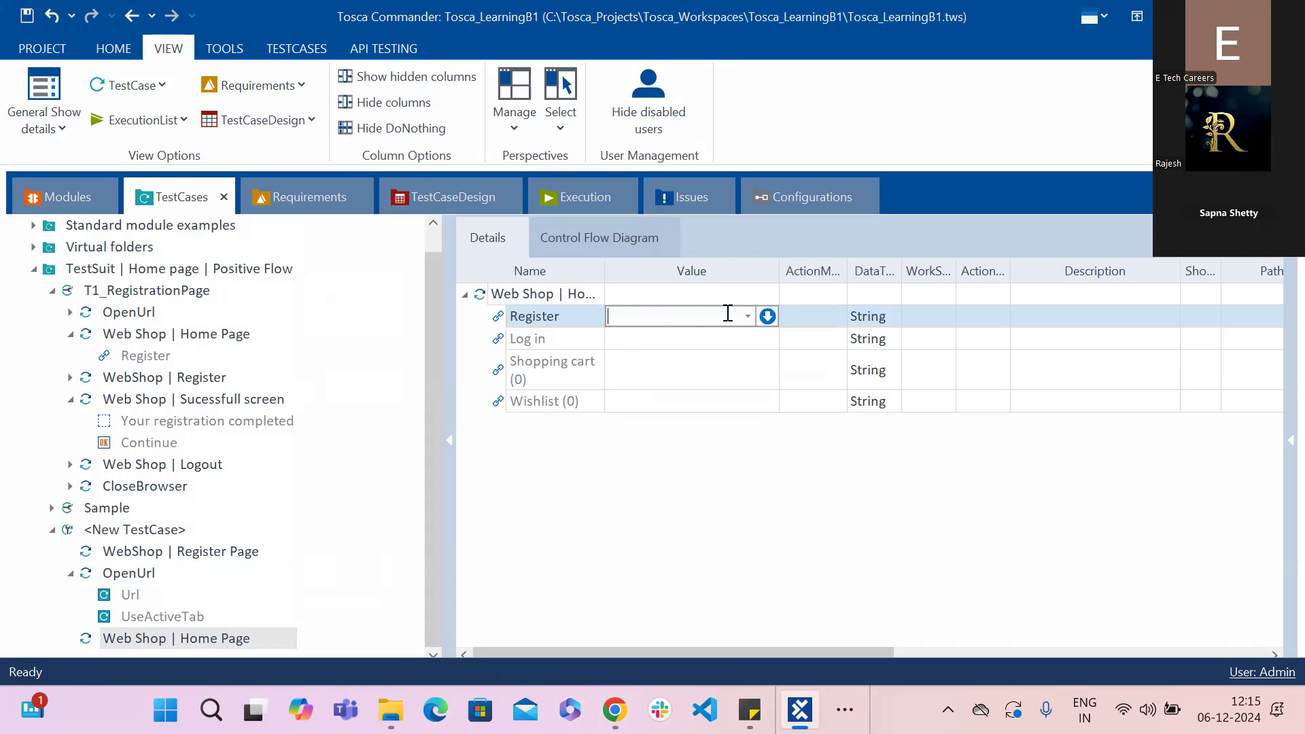
{"action": "left_click", "coordinate": [749, 317]}
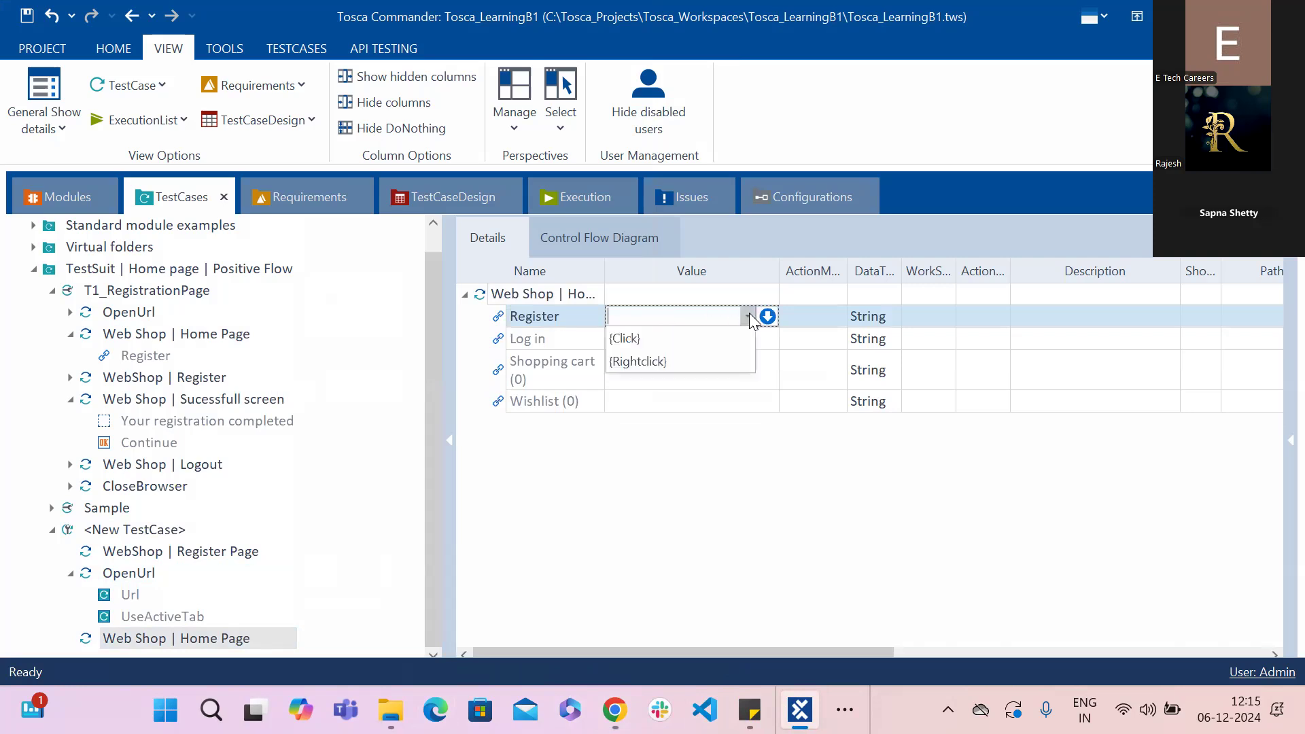
{"action": "left_click", "coordinate": [670, 338]}
{"action": "key", "text": "Return"}
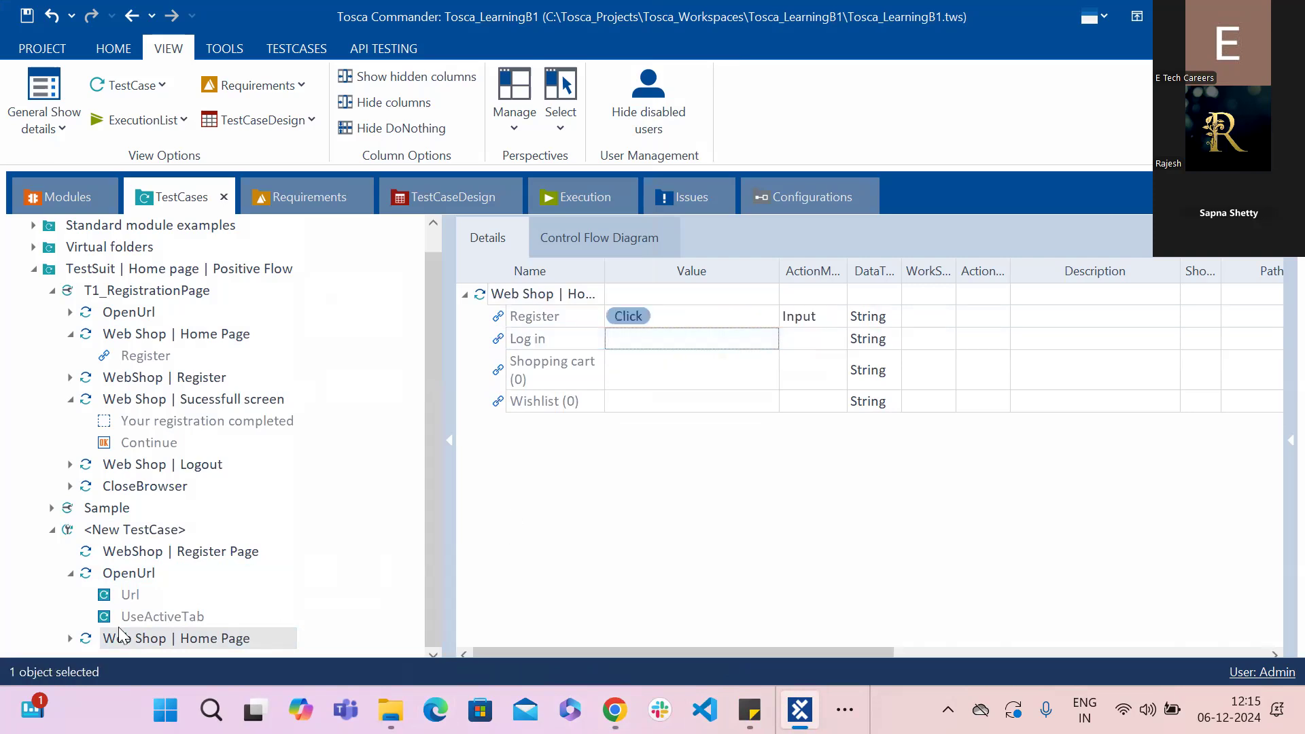
Step: Try to run the Web Shop | Home Page step in ScratchBook and close the duplicate Demo Web Shop tab in Chrome
{"action": "right_click", "coordinate": [136, 639]}
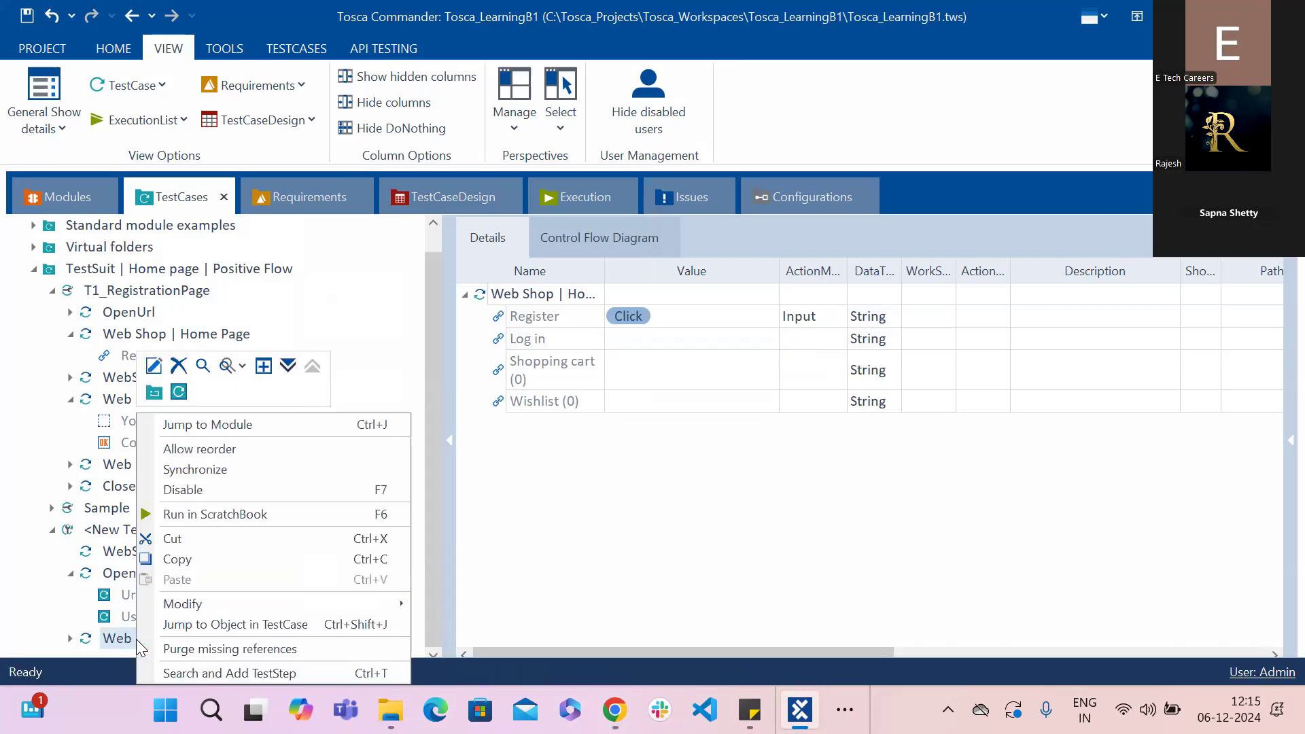
{"action": "left_click", "coordinate": [200, 515]}
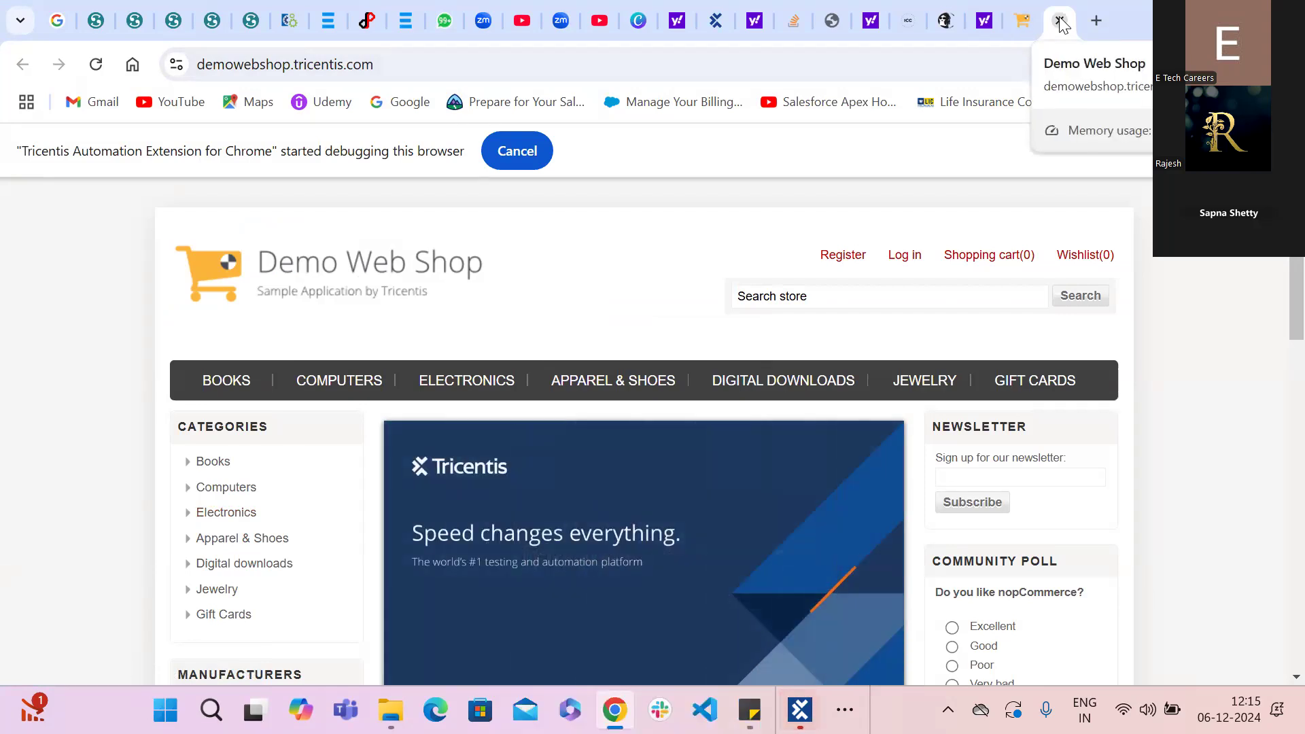
{"action": "left_click", "coordinate": [1026, 22]}
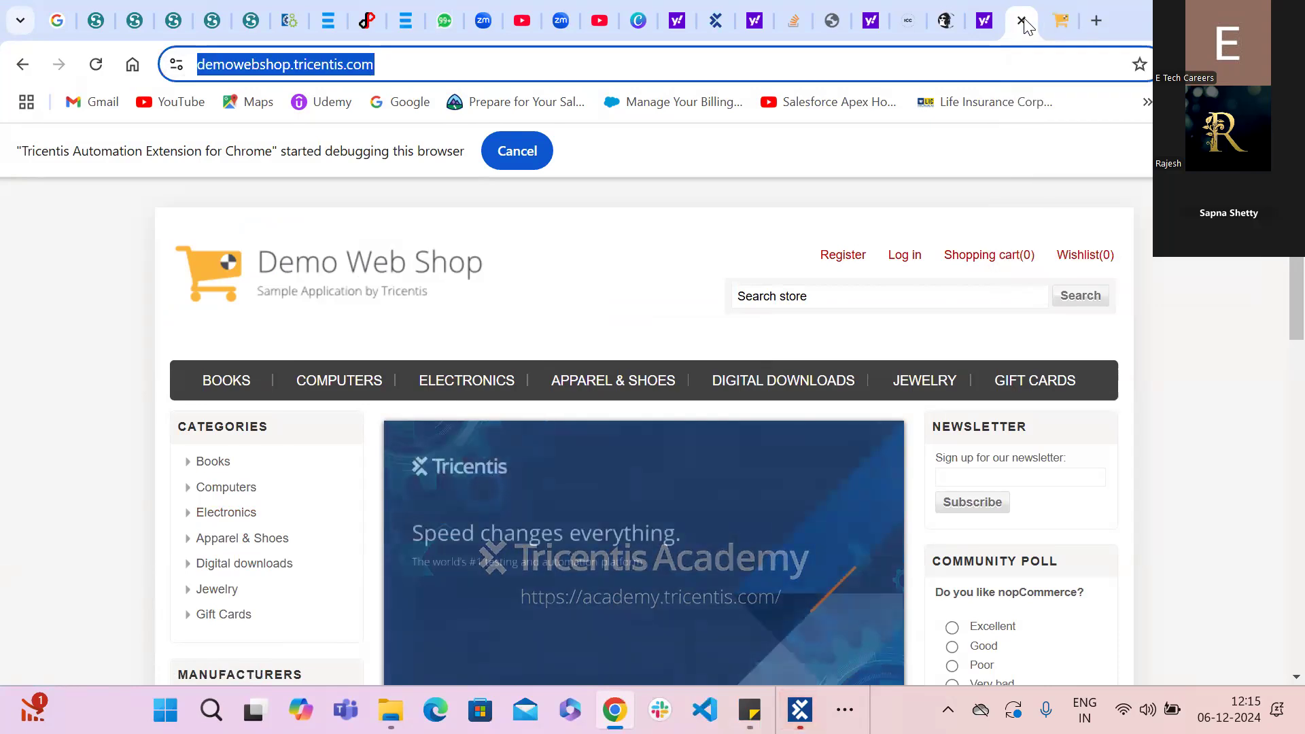
{"action": "left_click", "coordinate": [1020, 21]}
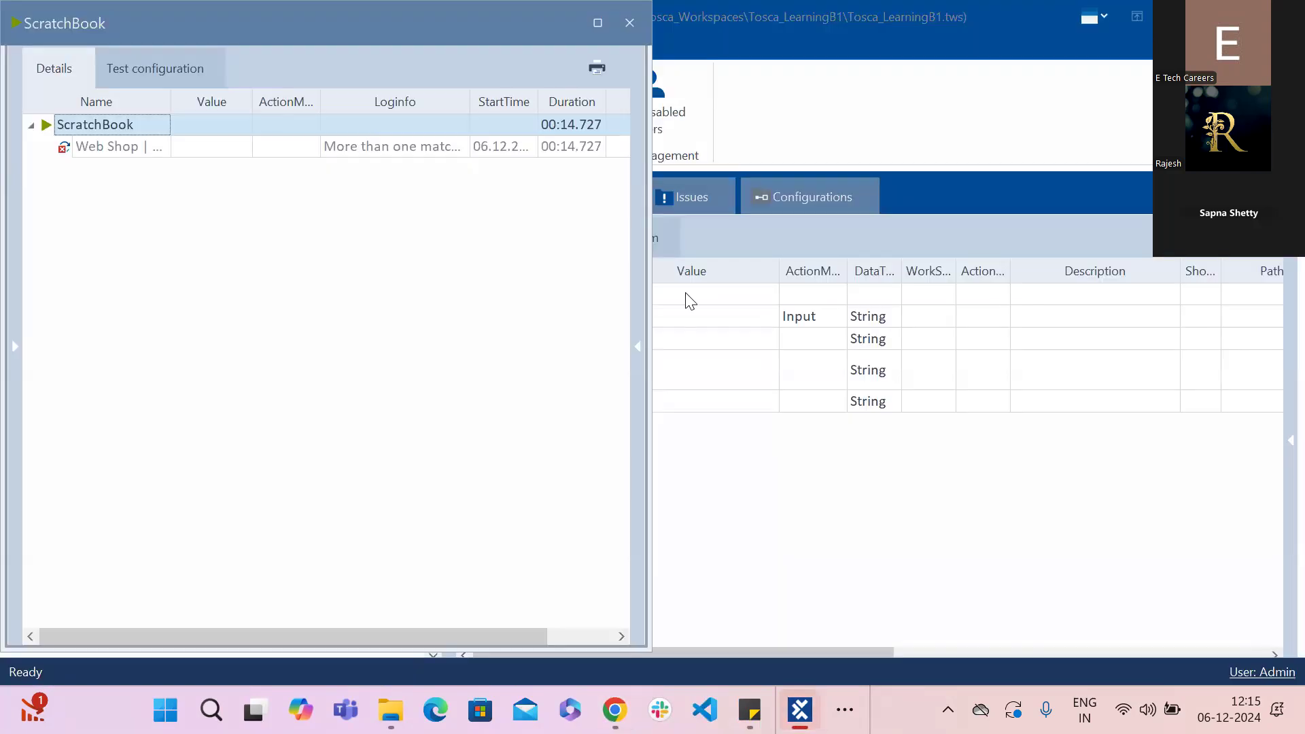
Step: Check the ScratchBook run's log info, rerun the Web Shop | Home Page step in ScratchBook and close the results window
{"action": "left_click", "coordinate": [422, 149]}
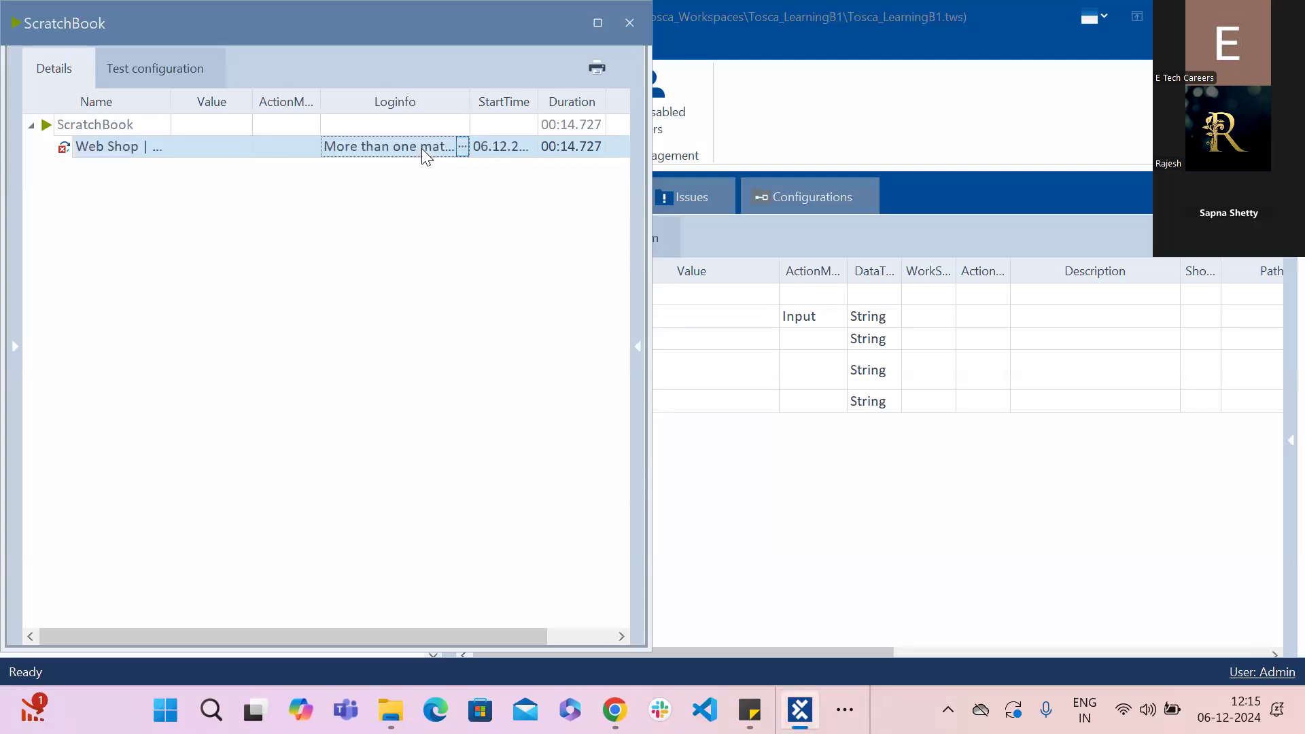
{"action": "left_click", "coordinate": [629, 24]}
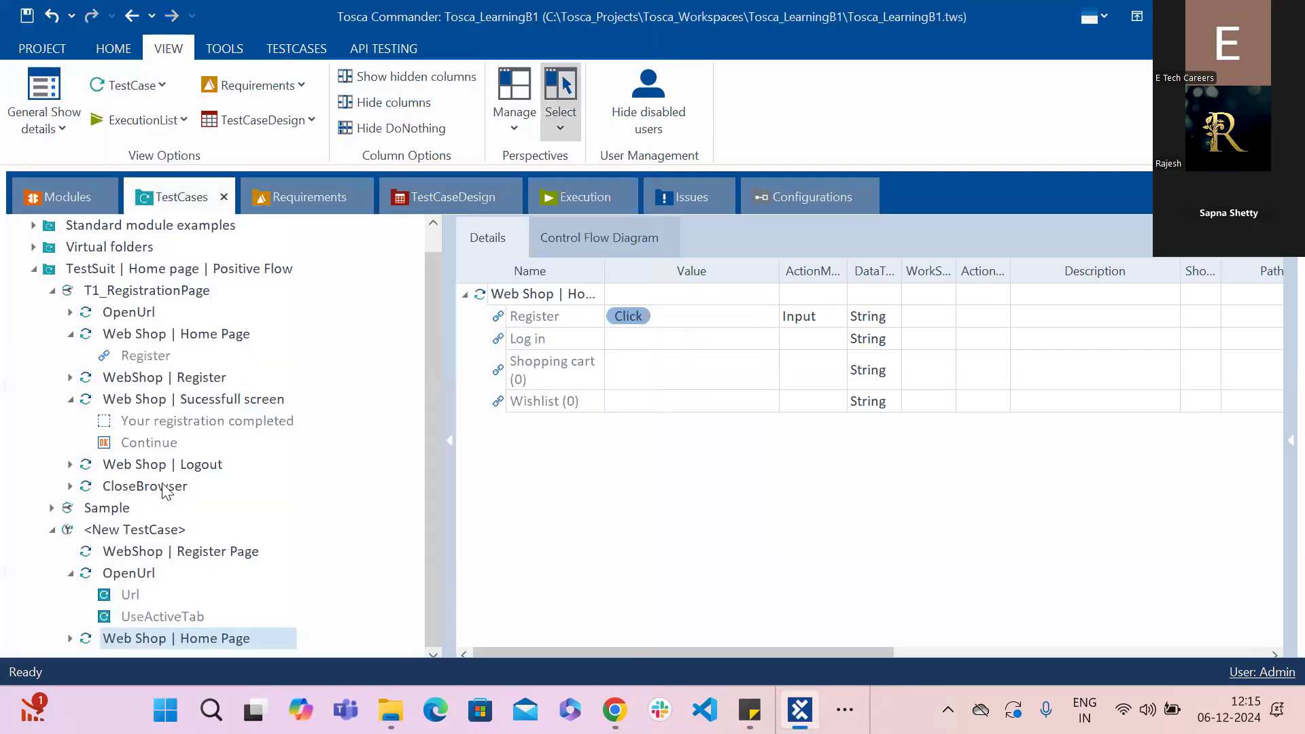
{"action": "right_click", "coordinate": [208, 637]}
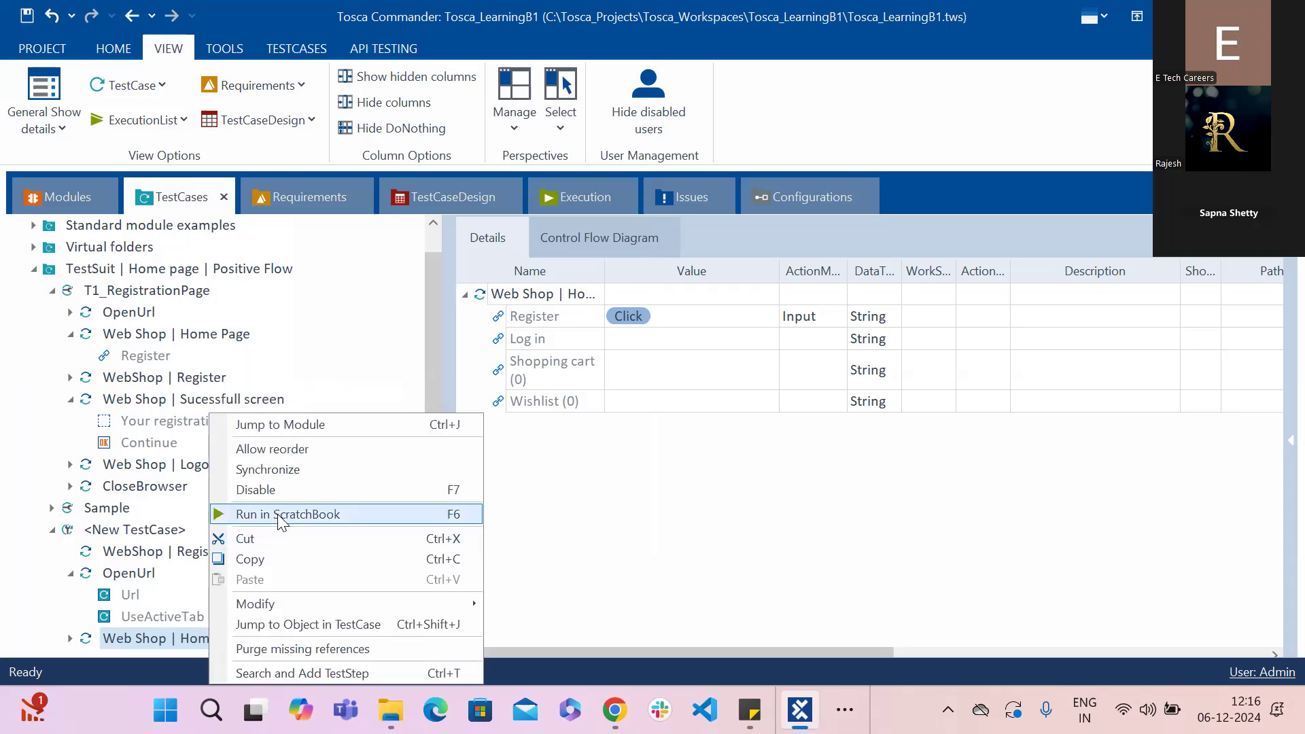
{"action": "left_click", "coordinate": [279, 515]}
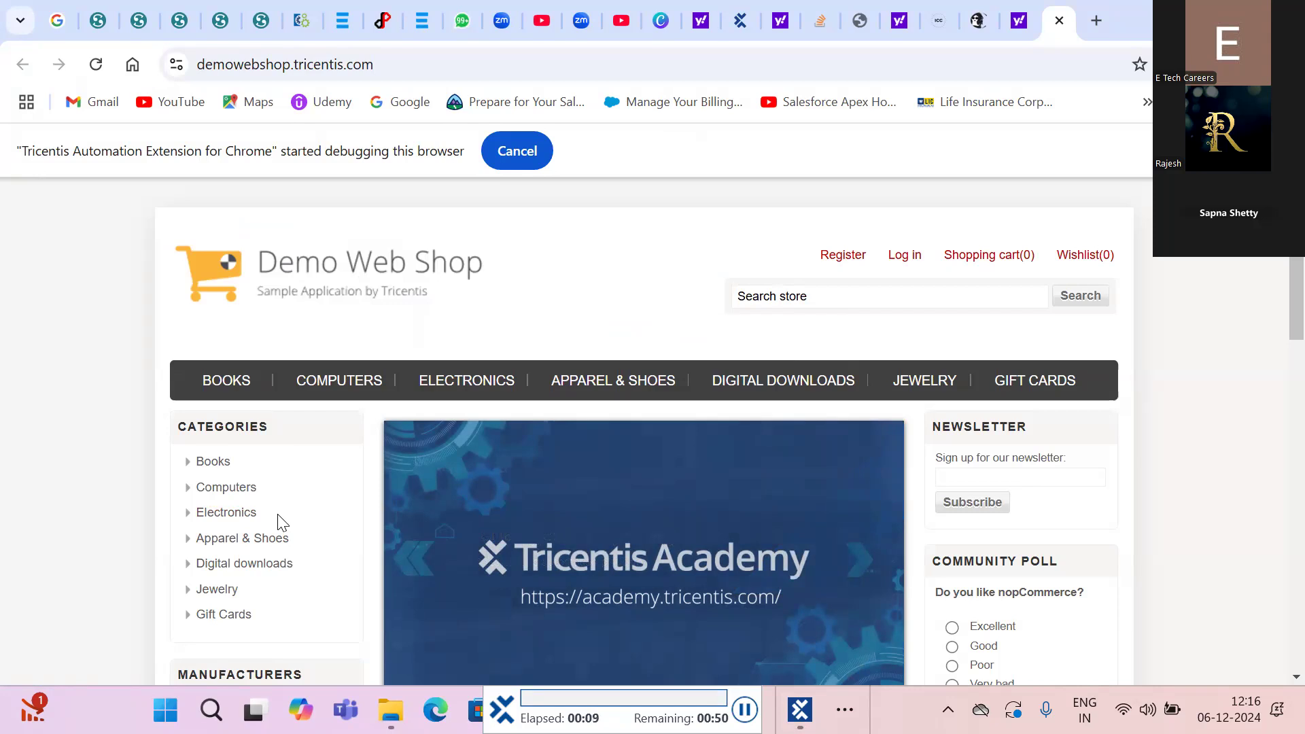
{"action": "left_click", "coordinate": [839, 262]}
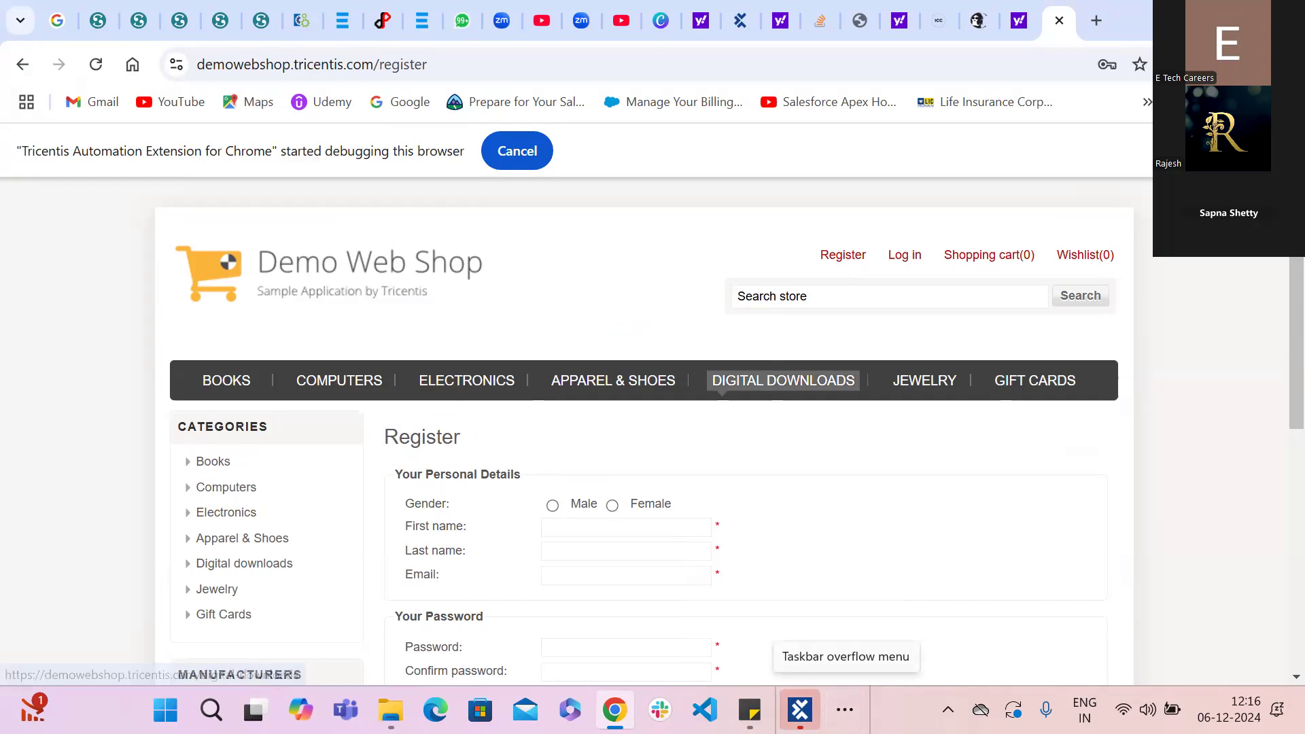
{"action": "mouse_move", "coordinate": [800, 708]}
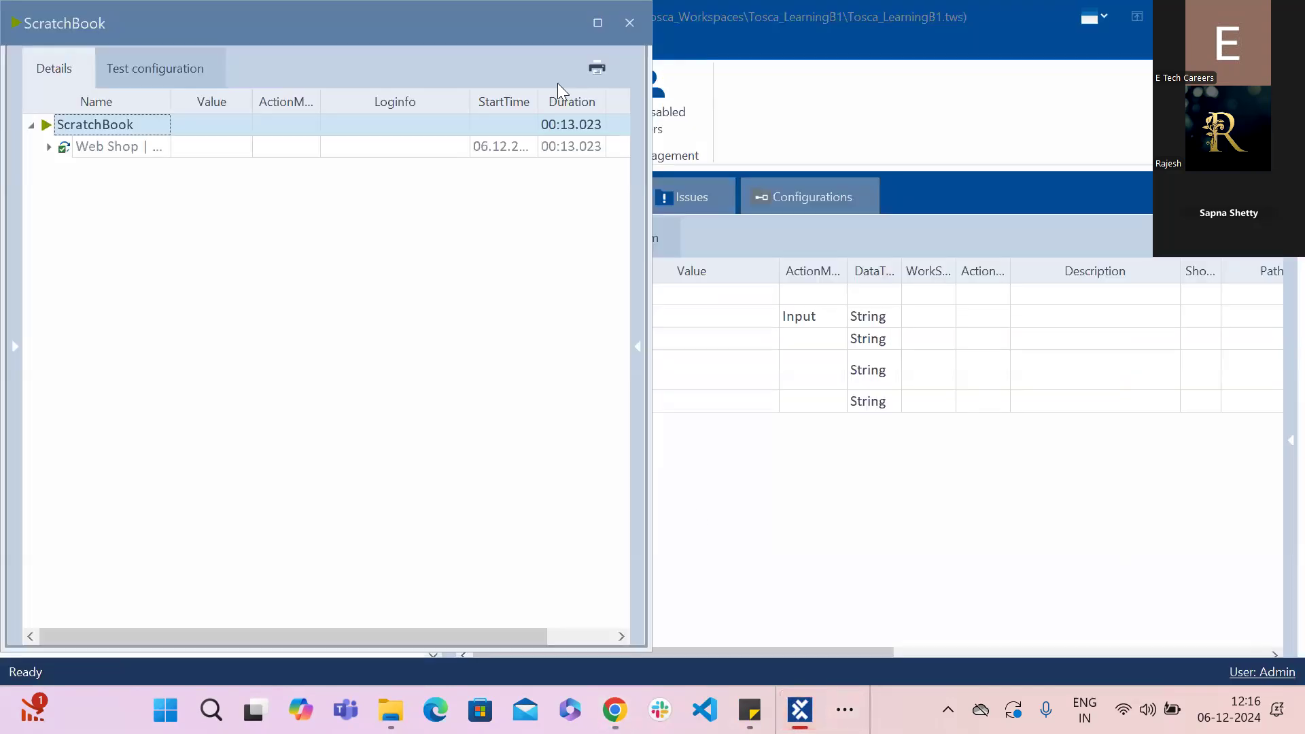
{"action": "left_click", "coordinate": [630, 23]}
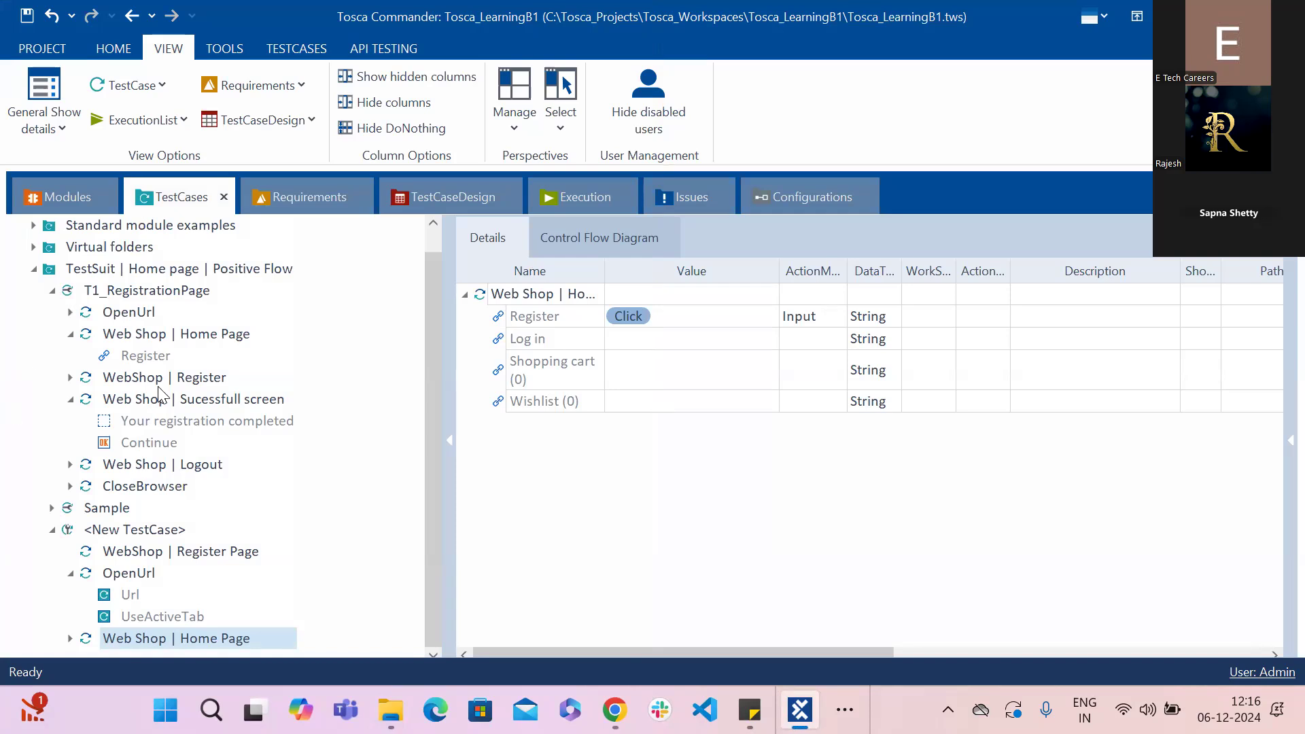
Step: Try to add the WebShop | Register Page module from the Property by folder to <New TestCase>
{"action": "left_click", "coordinate": [176, 378]}
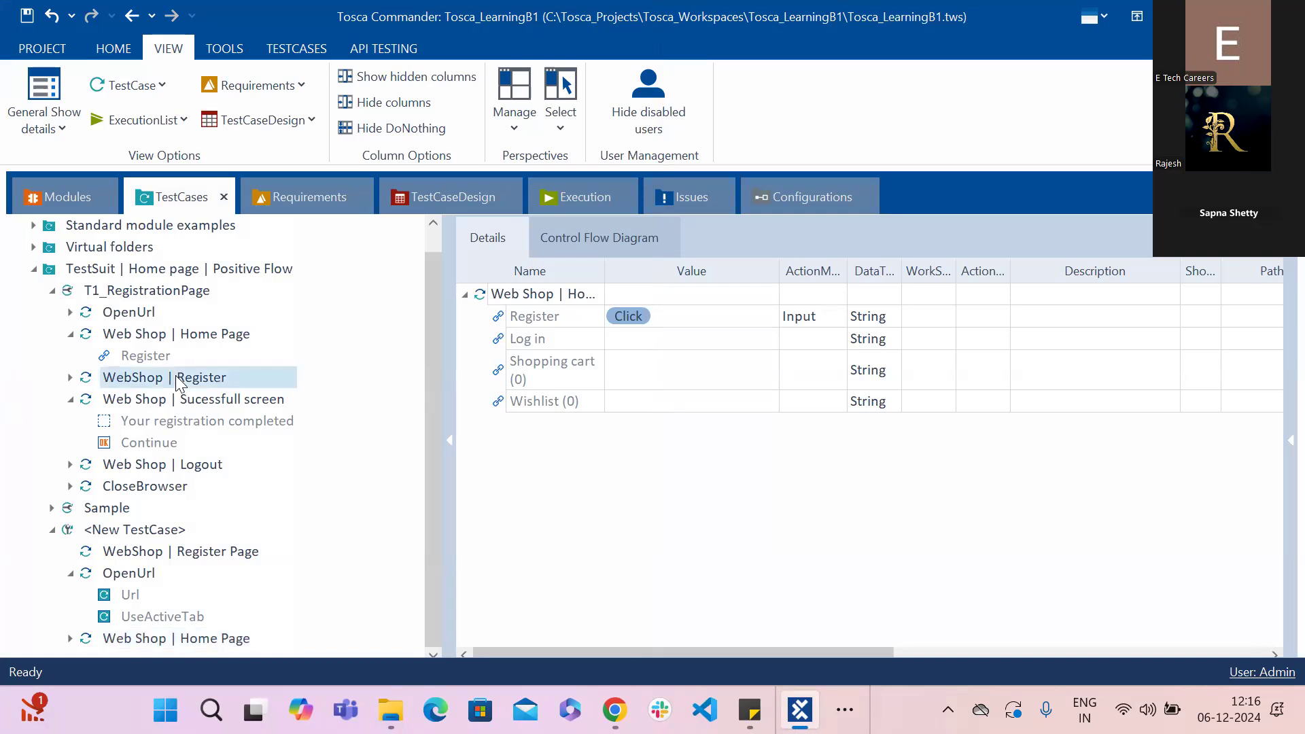
{"action": "left_click", "coordinate": [66, 198]}
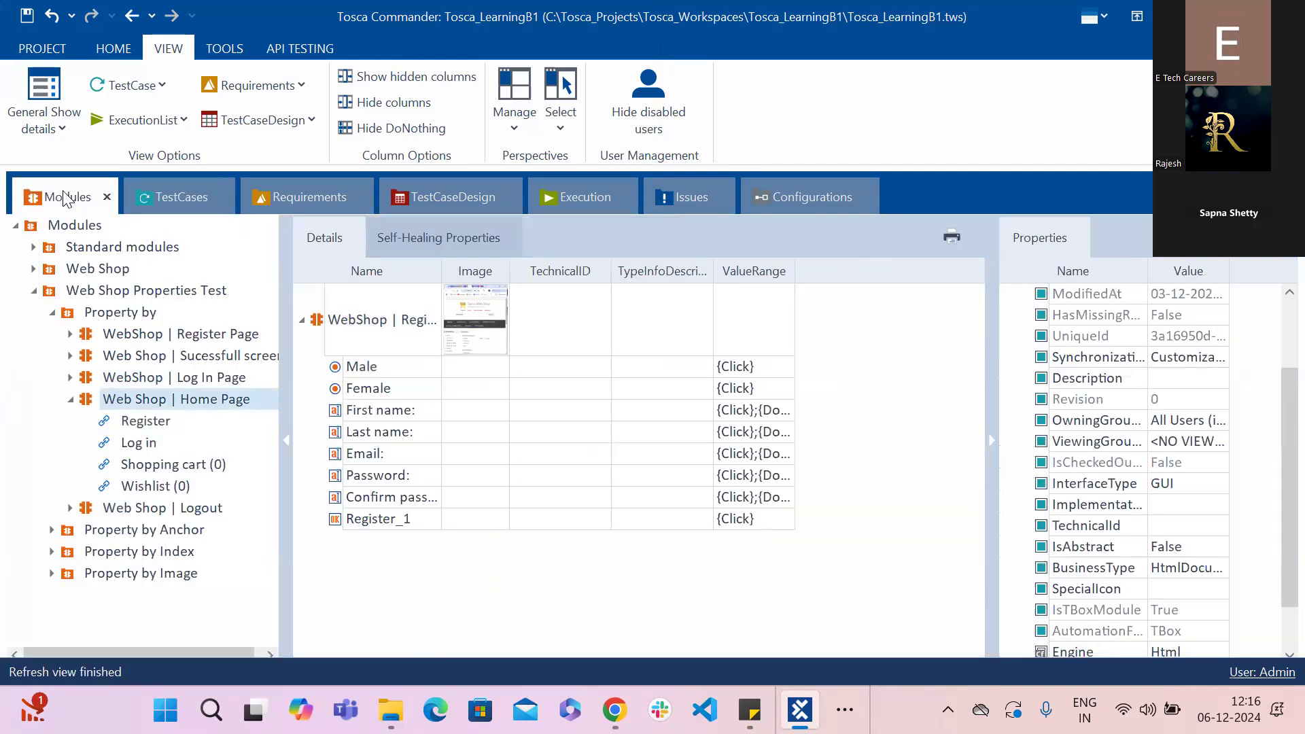
{"action": "left_click", "coordinate": [70, 334]}
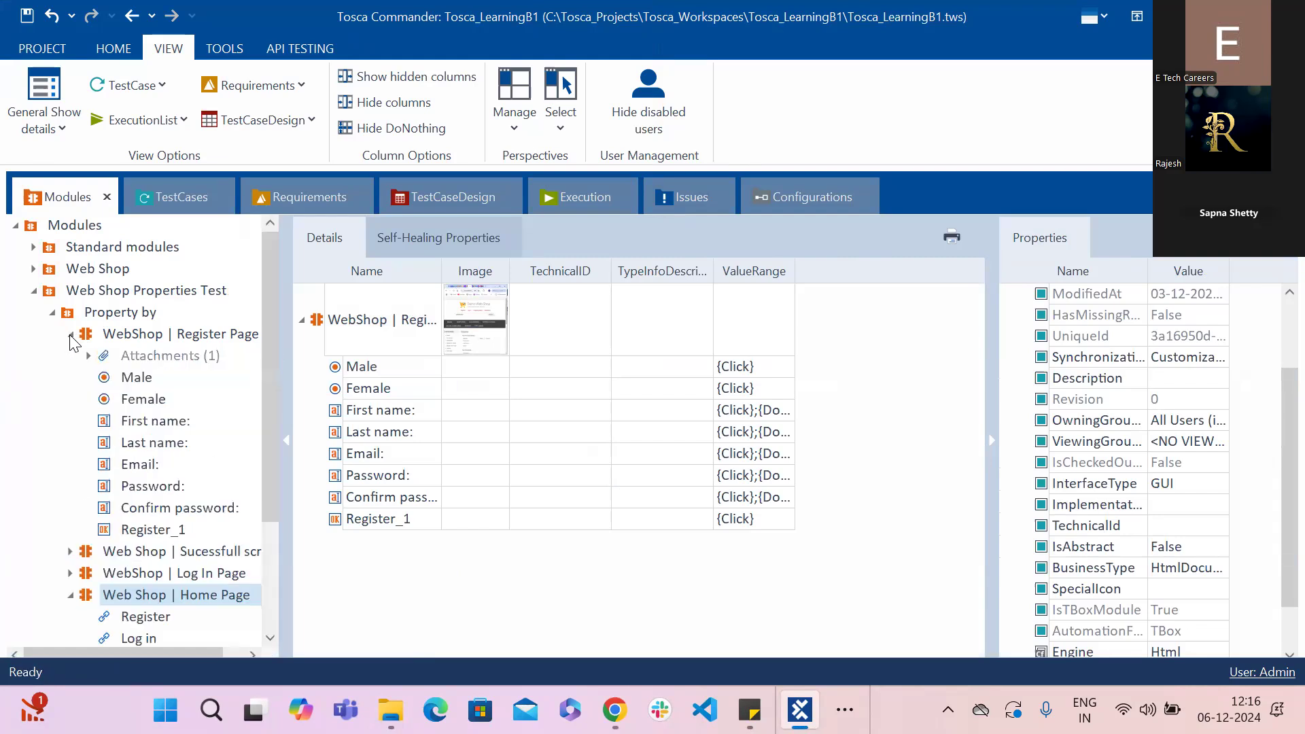
{"action": "left_click", "coordinate": [71, 334]}
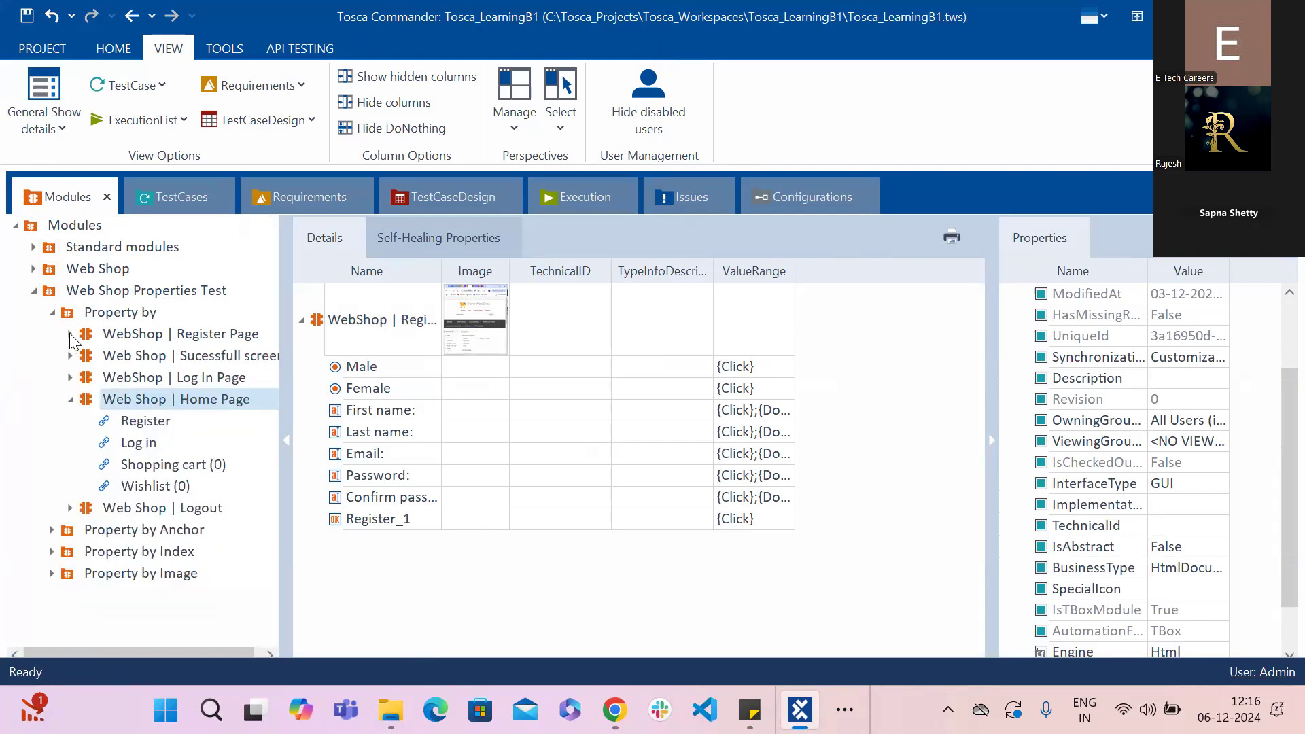
{"action": "left_click", "coordinate": [71, 334]}
{"action": "left_click", "coordinate": [71, 334]}
{"action": "left_click_drag", "start_coordinate": [147, 335], "coordinate": [129, 549]}
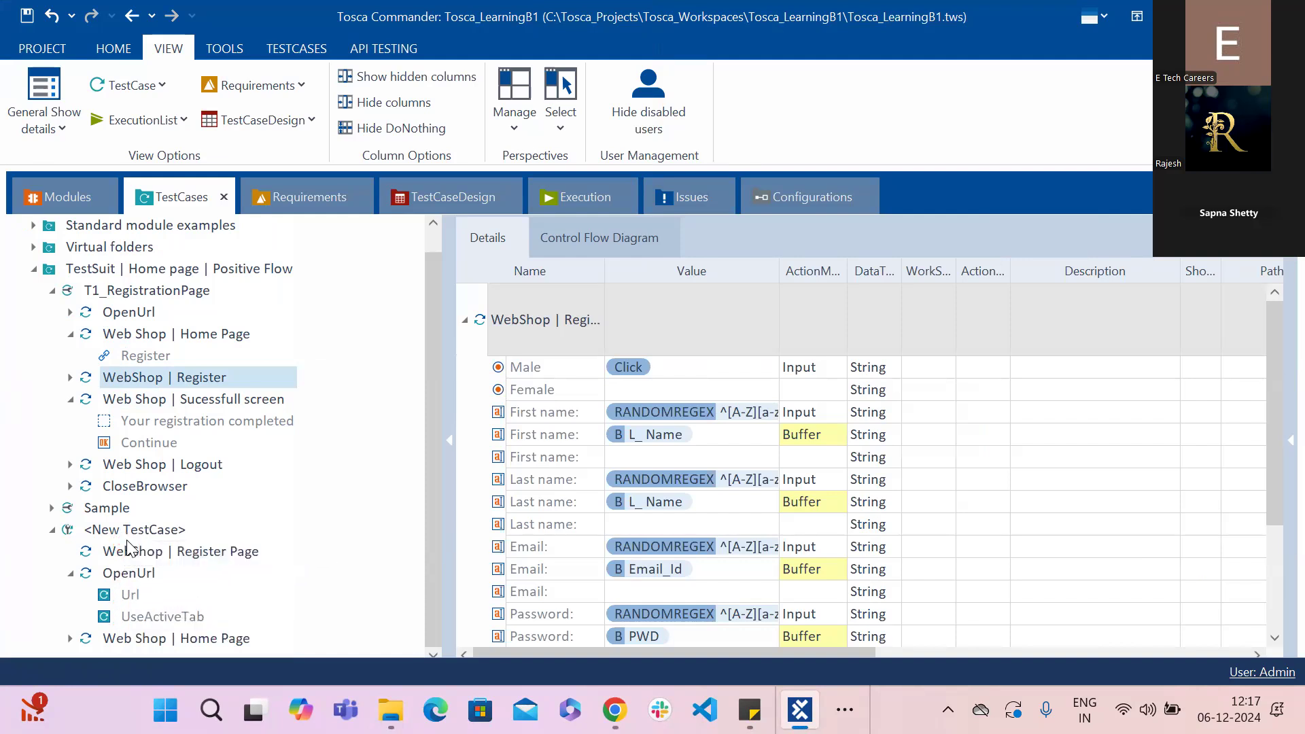
Step: Collapse the OpenUrl step and add the WebShop | Register Page module as the last test step of <New TestCase>
{"action": "left_click", "coordinate": [71, 573]}
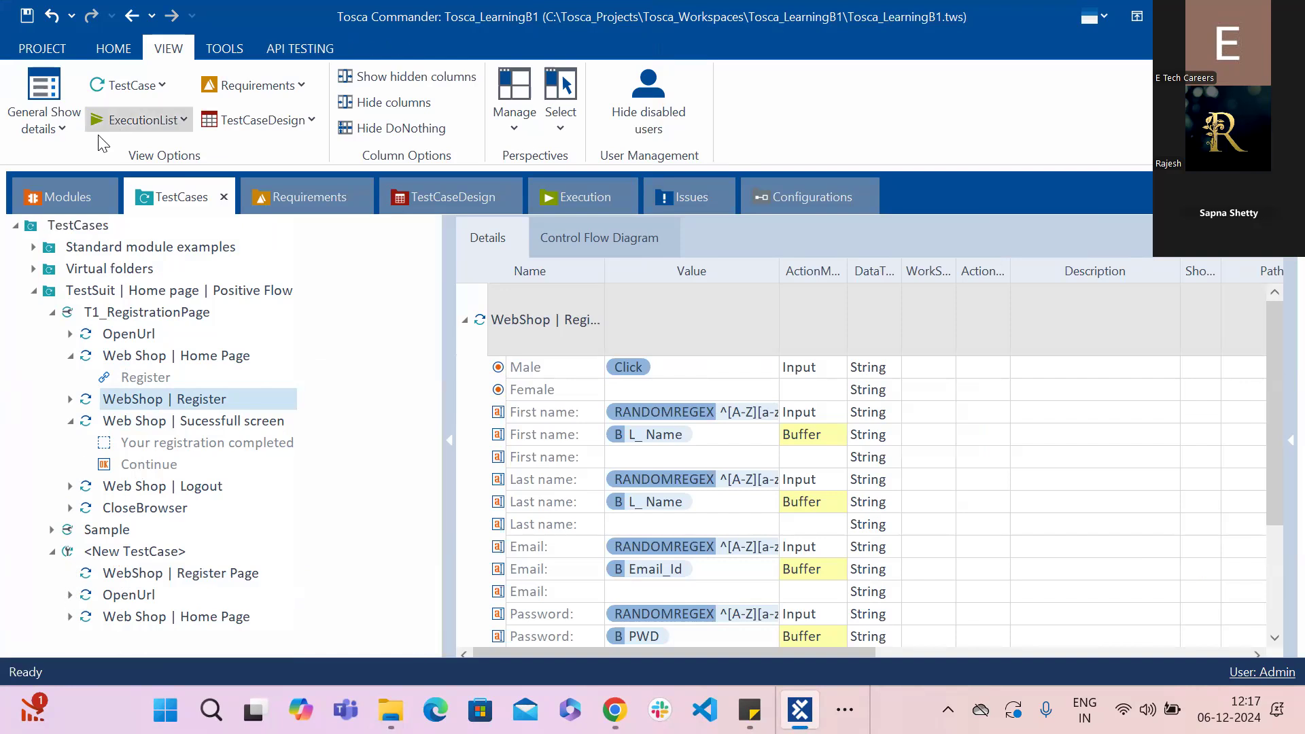
{"action": "left_click", "coordinate": [68, 197]}
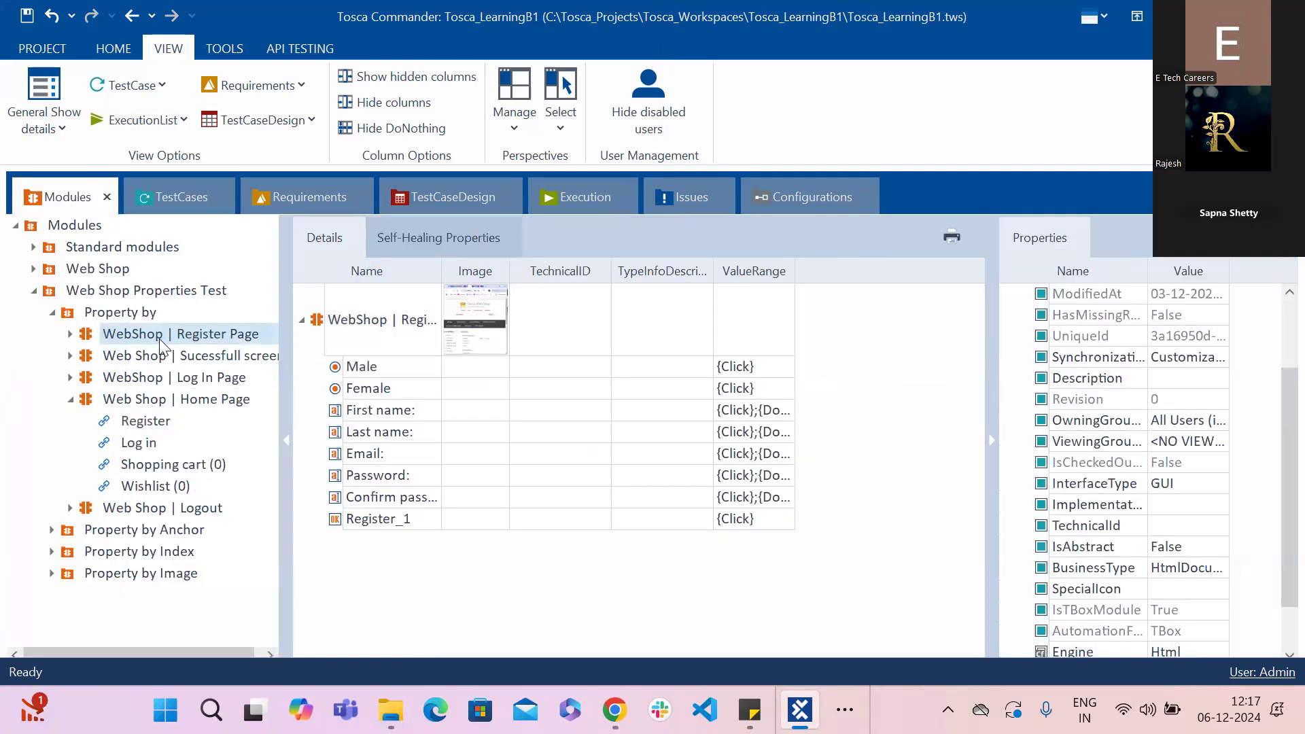
{"action": "left_click_drag", "start_coordinate": [152, 339], "coordinate": [122, 629]}
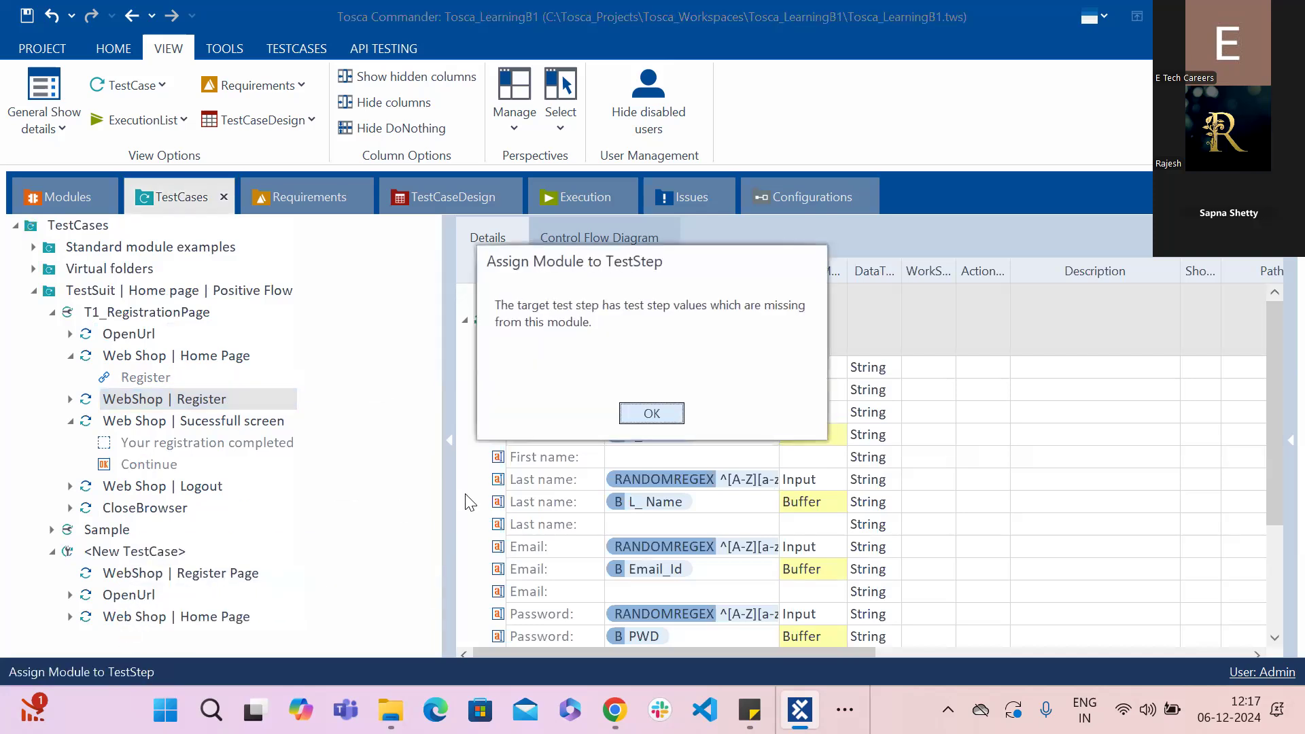
{"action": "left_click", "coordinate": [652, 414]}
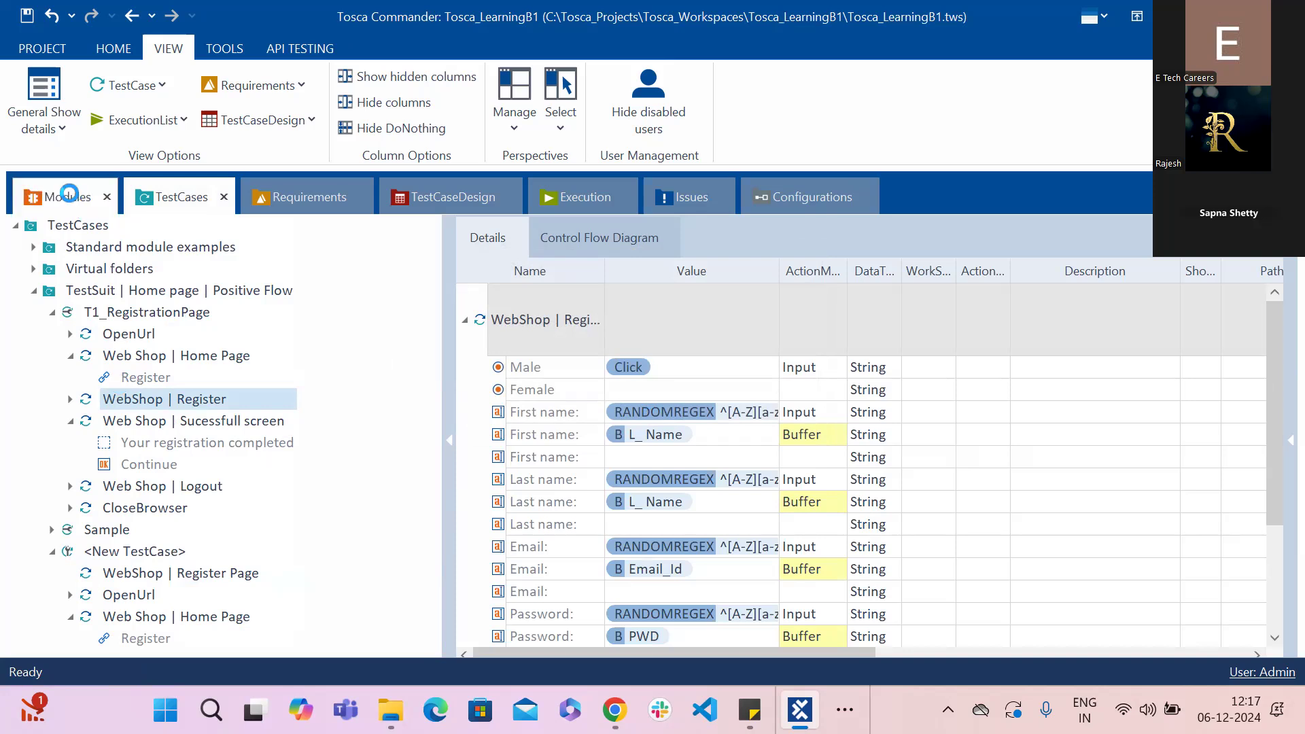
{"action": "left_click", "coordinate": [69, 193]}
{"action": "left_click_drag", "start_coordinate": [114, 331], "coordinate": [104, 556]}
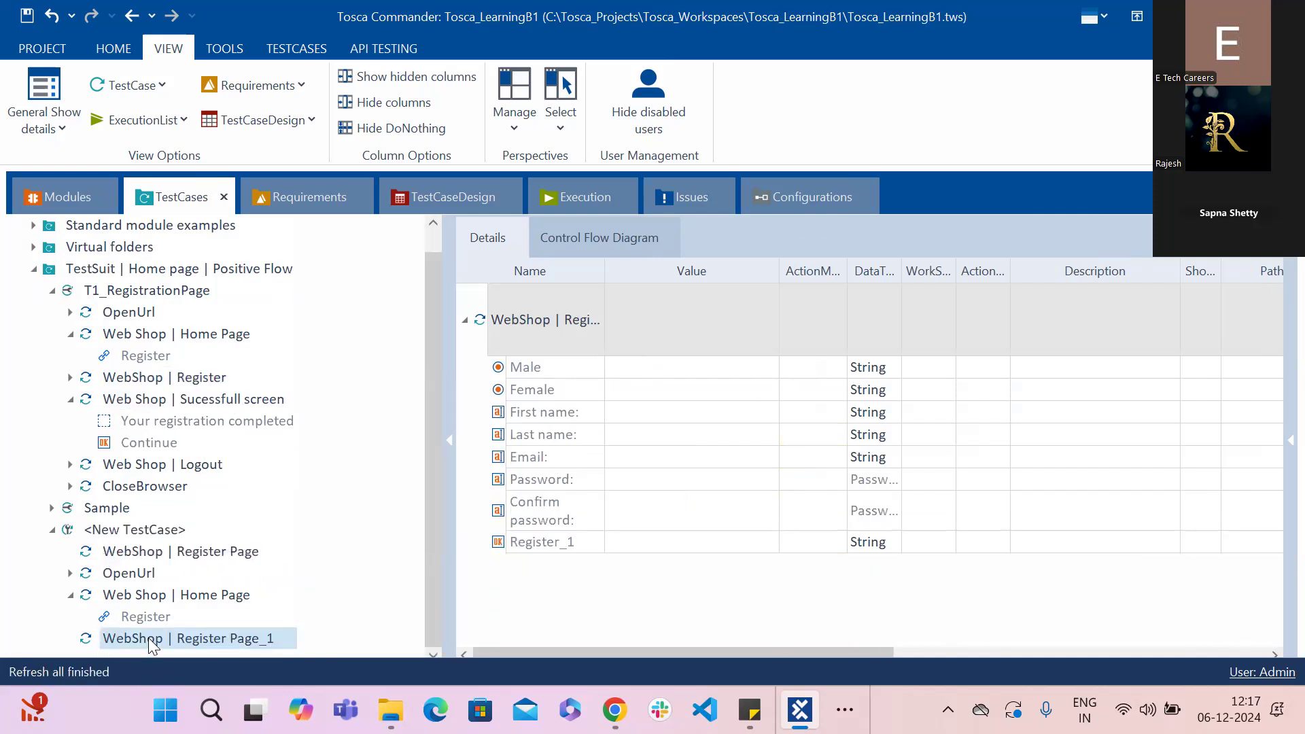
Step: Move the WebShop | Register Page_1 step to the start of <New TestCase> and back to the end after Web Shop | Home Page
{"action": "left_click_drag", "start_coordinate": [148, 637], "coordinate": [112, 536]}
{"action": "left_click_drag", "start_coordinate": [135, 633], "coordinate": [60, 556]}
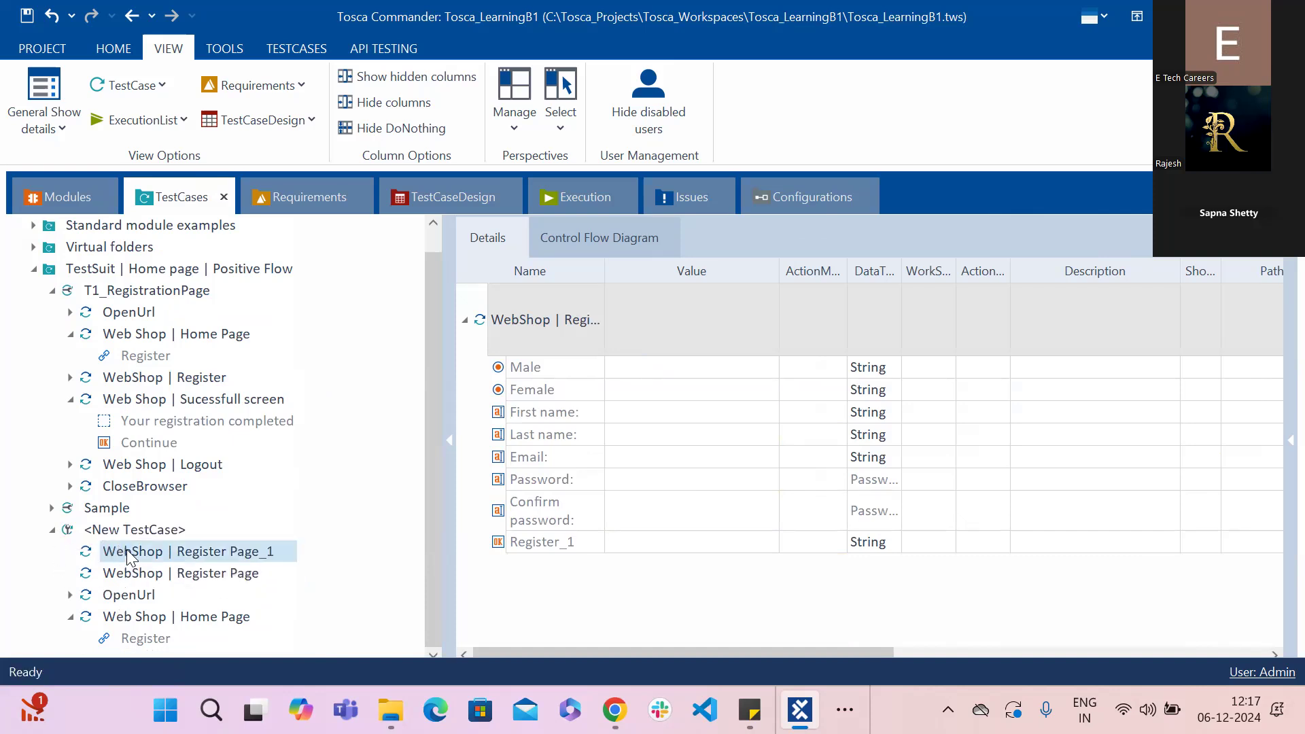
{"action": "left_click_drag", "start_coordinate": [127, 549], "coordinate": [125, 625]}
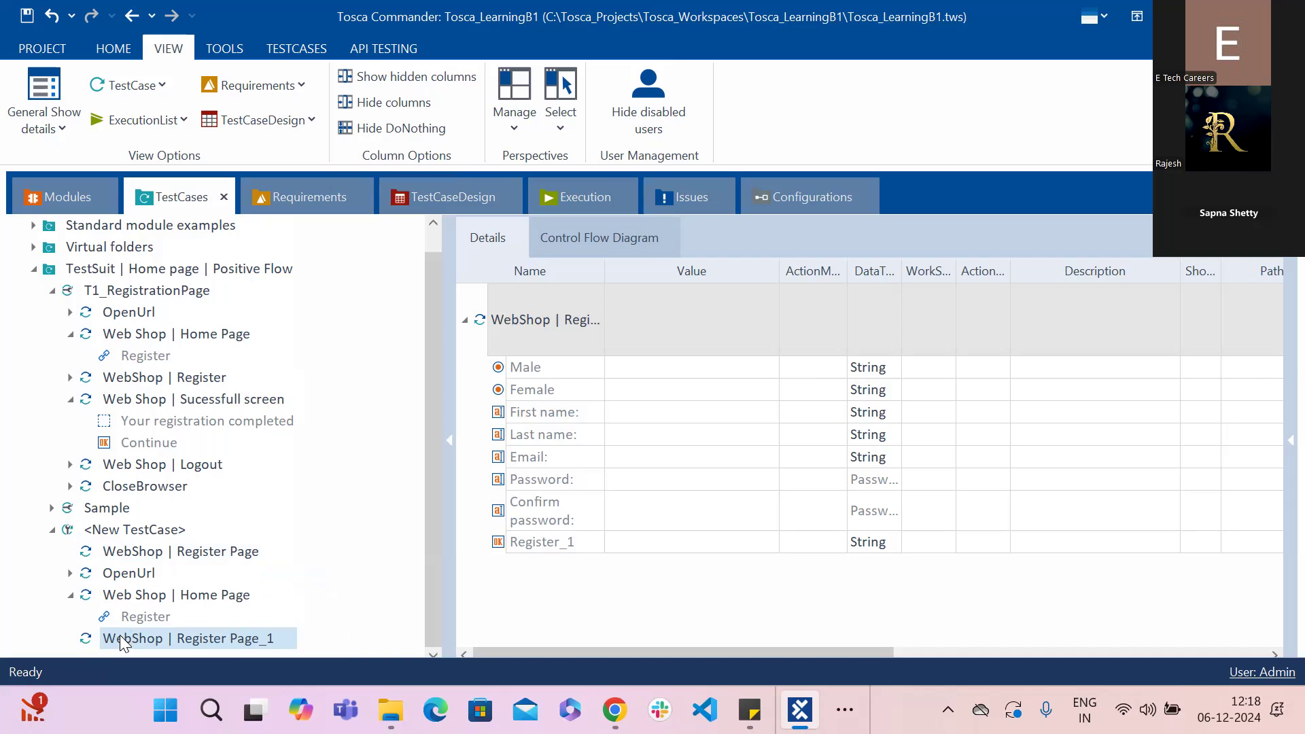
Step: Delete the WebShop | Register Page step at the start of <New TestCase>, before OpenUrl
{"action": "left_click", "coordinate": [129, 573]}
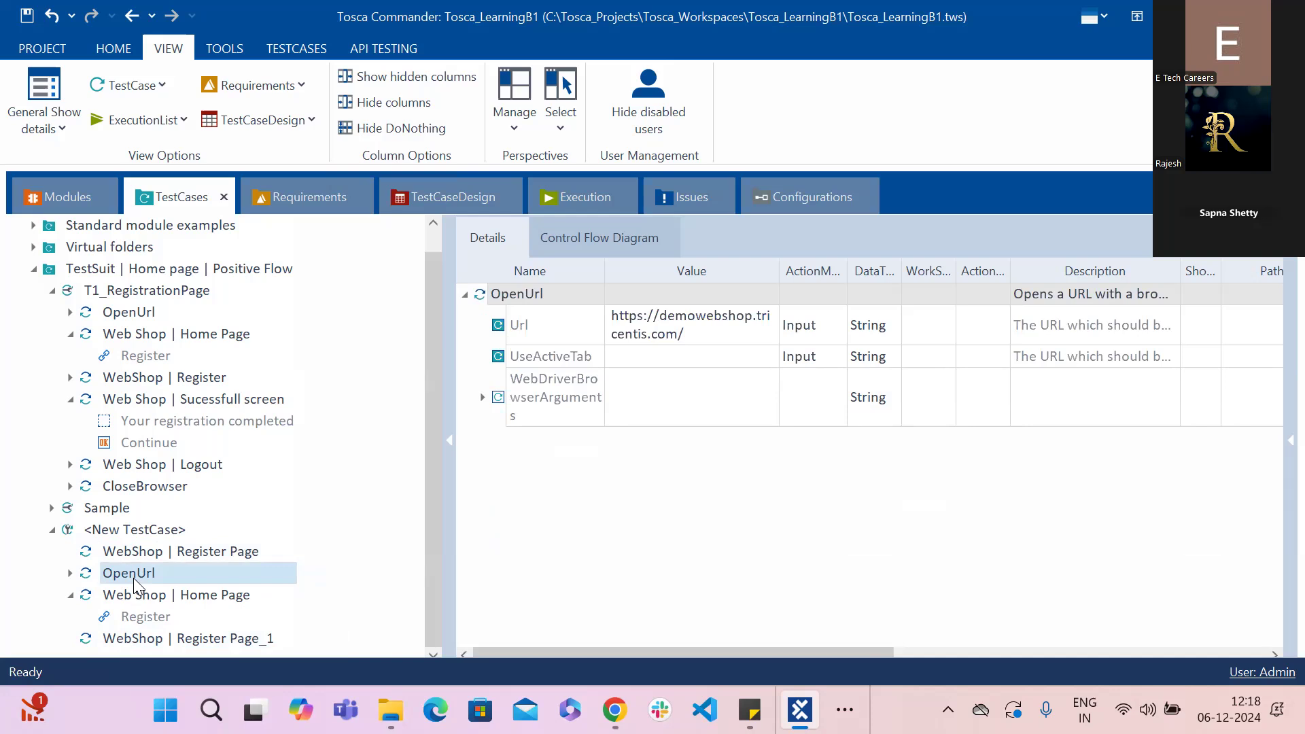
{"action": "left_click", "coordinate": [102, 549]}
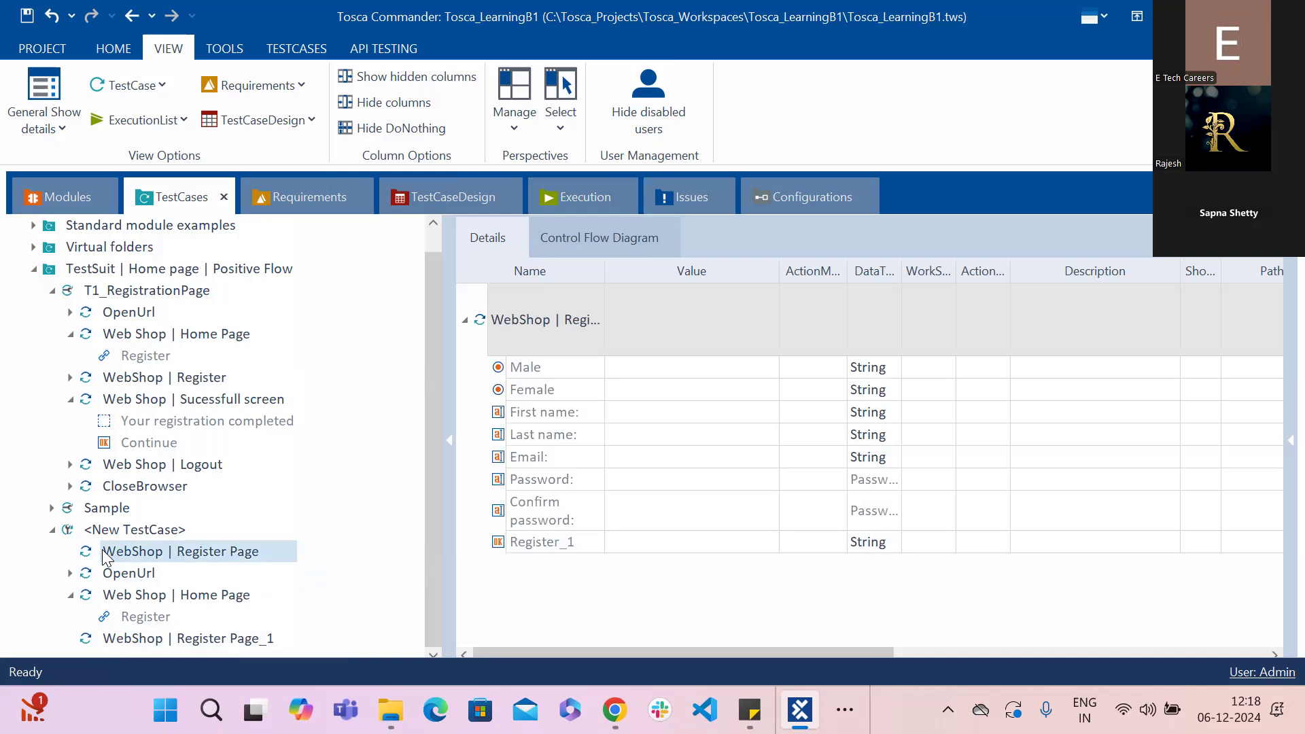
{"action": "right_click", "coordinate": [103, 550]}
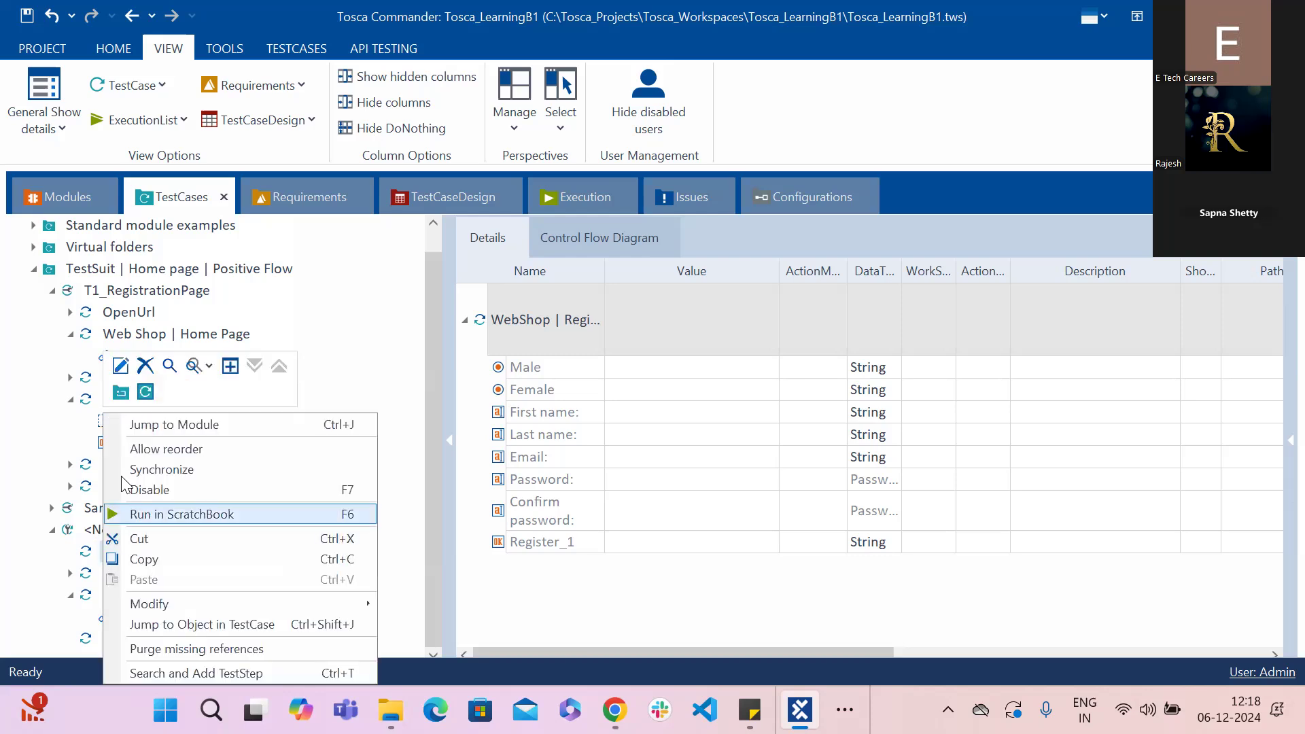
{"action": "left_click", "coordinate": [147, 367]}
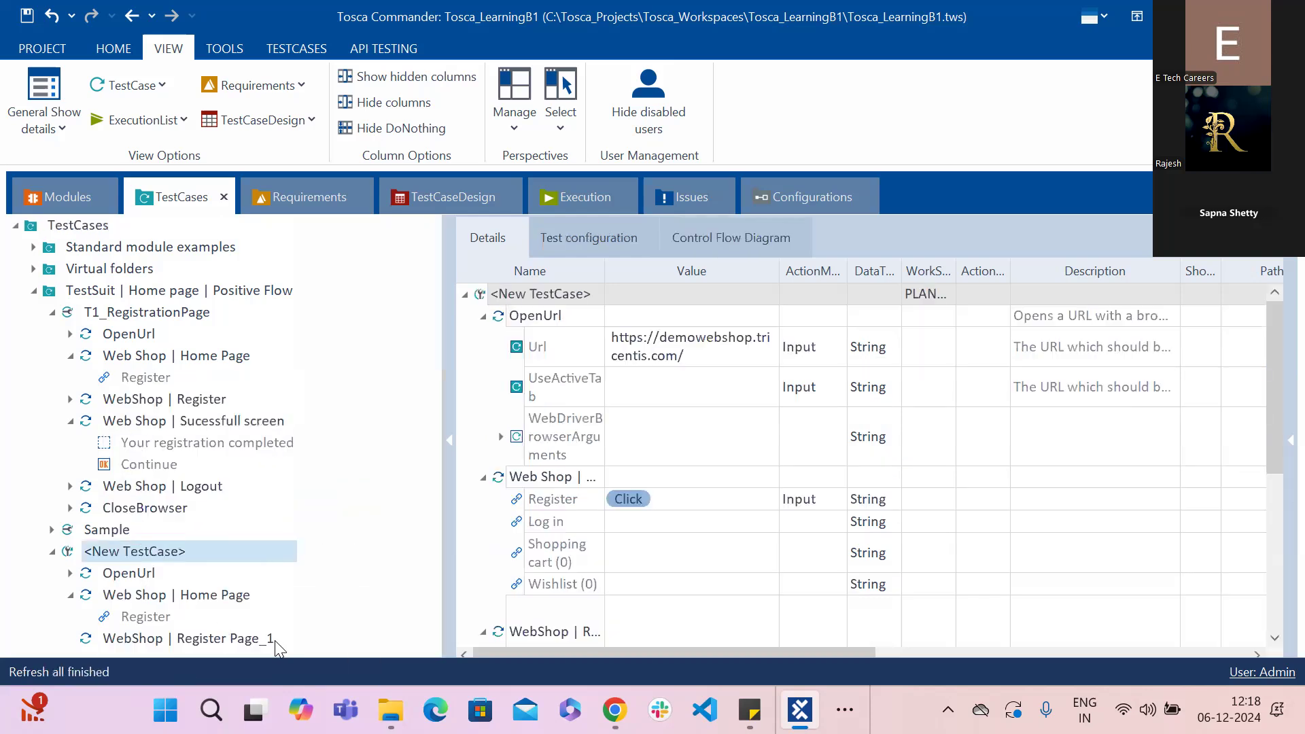
Step: Rename the WebShop | Register Page_1 step in <New TestCase> as WebShop | Register Page
{"action": "left_click", "coordinate": [275, 642]}
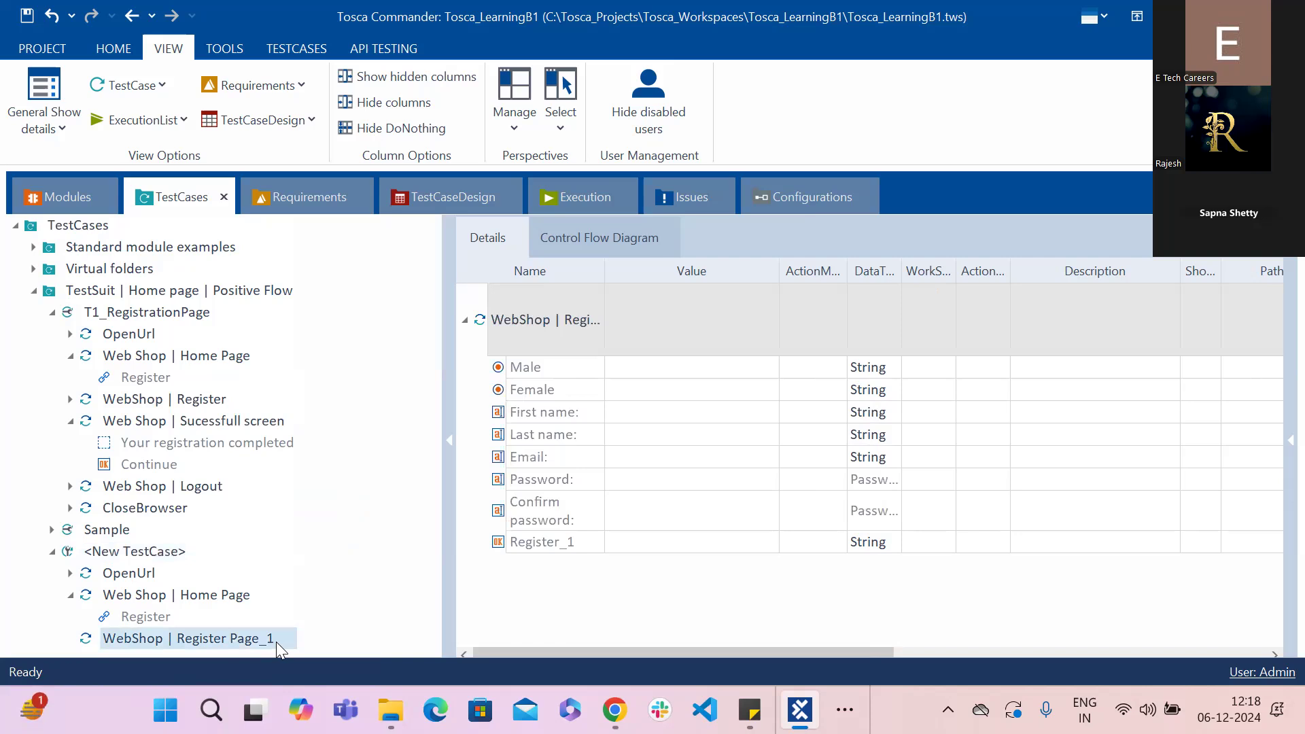
{"action": "right_click", "coordinate": [276, 642]}
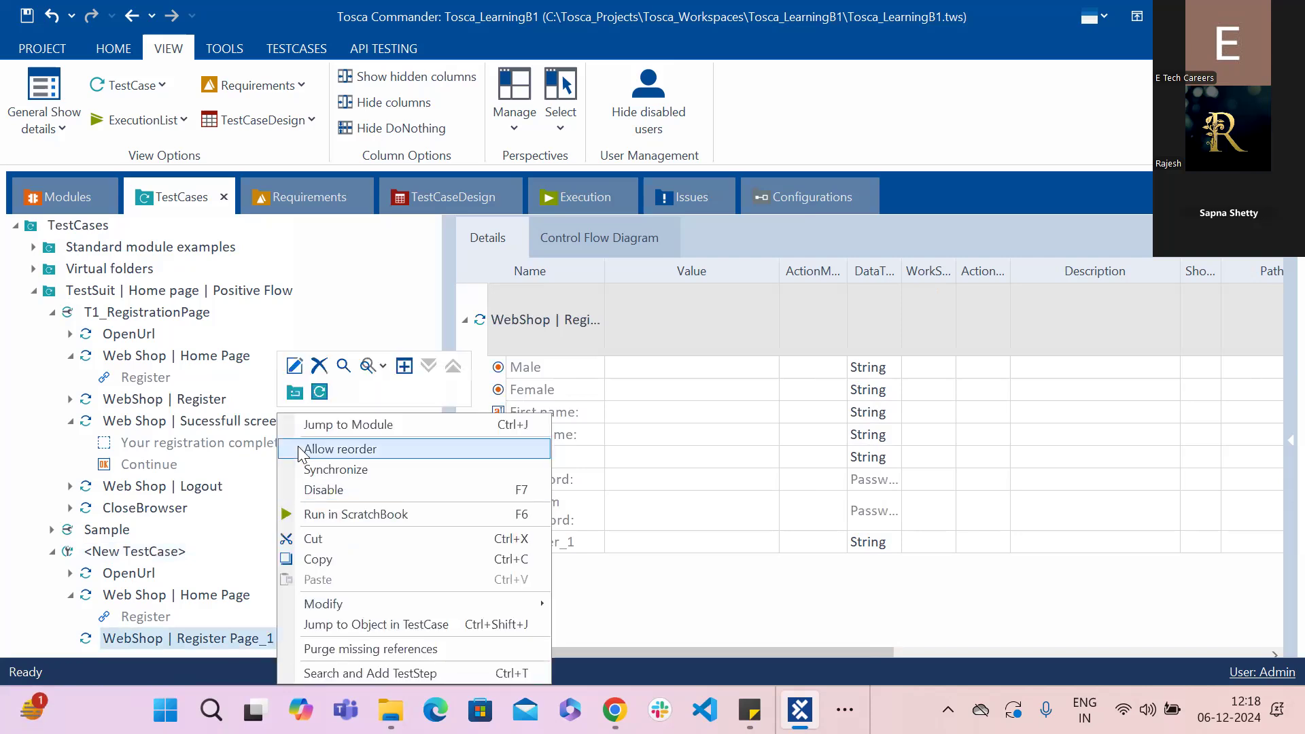
{"action": "left_click", "coordinate": [294, 365]}
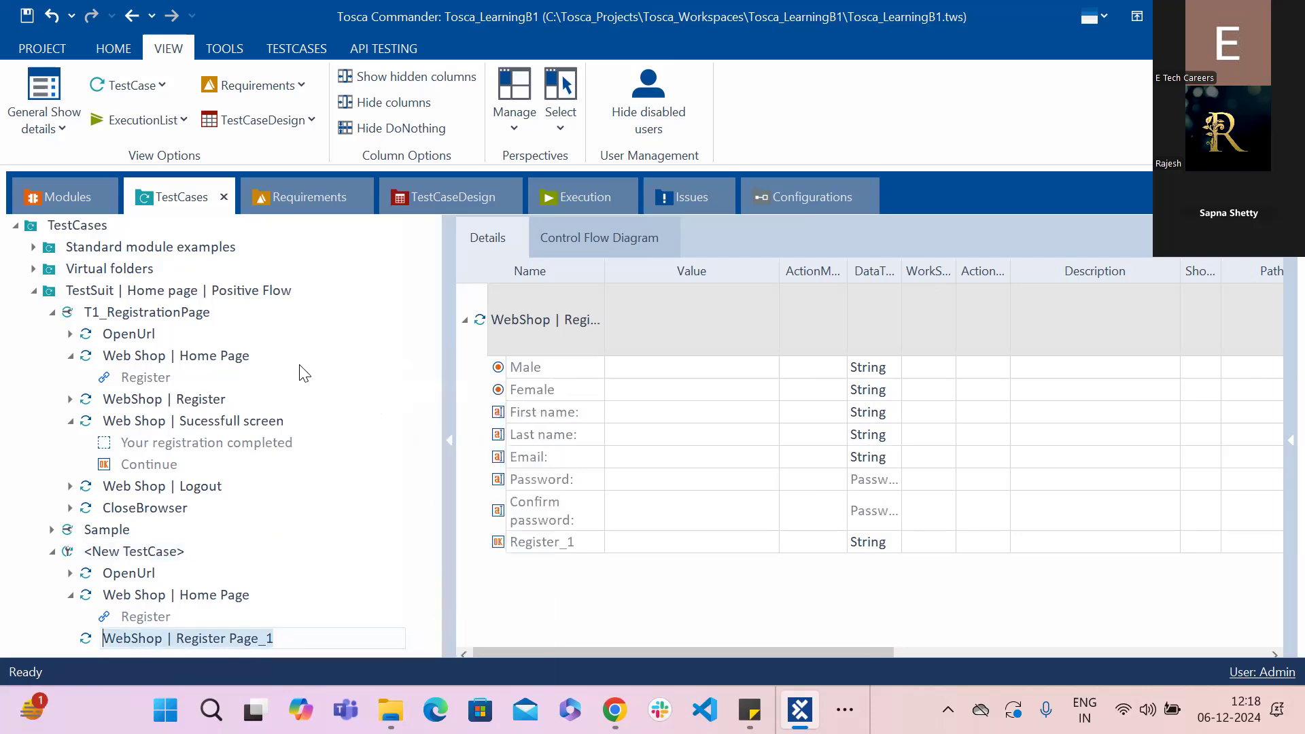
{"action": "left_click", "coordinate": [299, 632]}
{"action": "key", "text": "BackSpace"}
{"action": "key", "text": "BackSpace"}
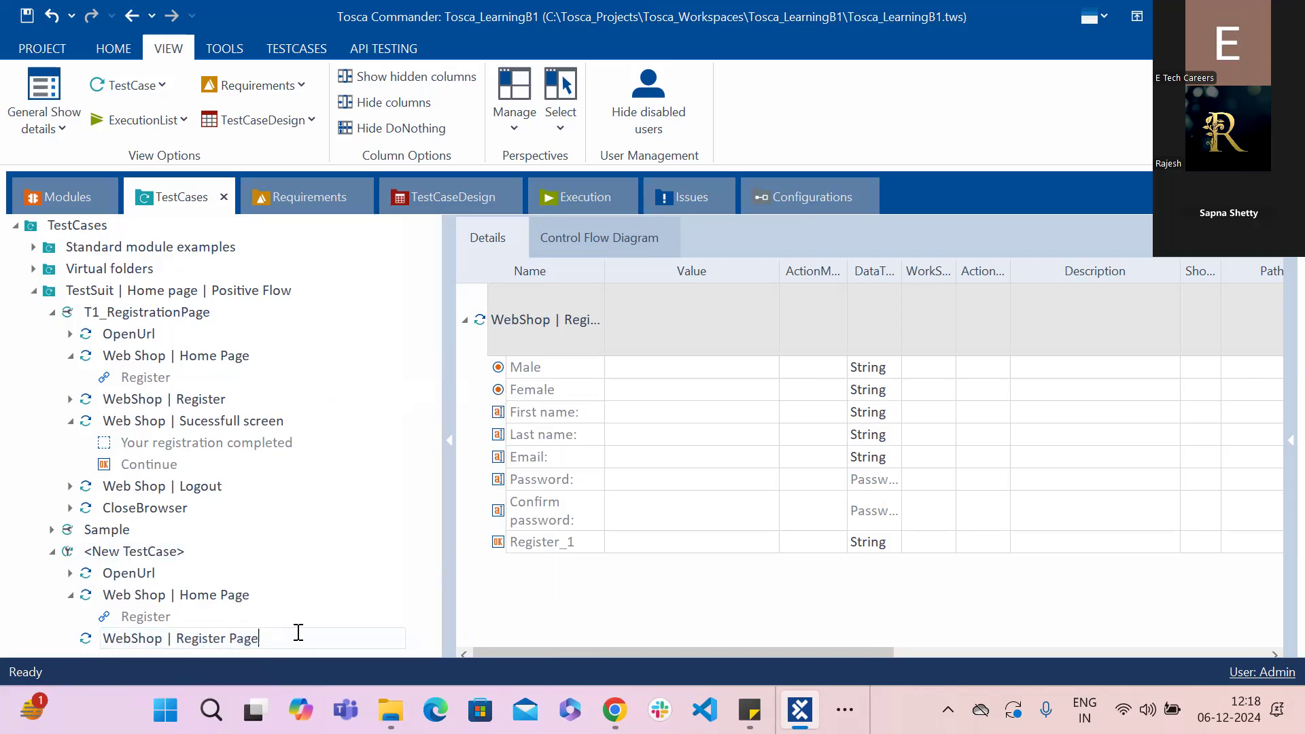
{"action": "left_click", "coordinate": [278, 596]}
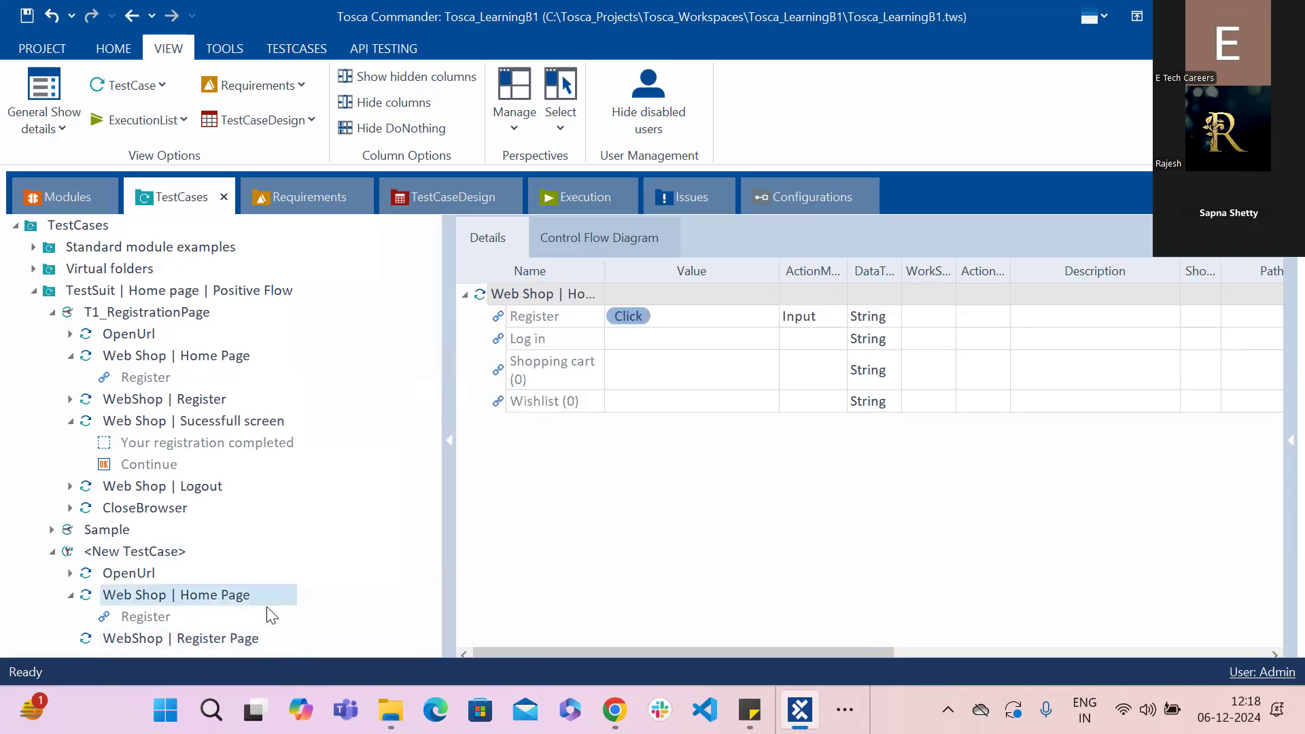
Step: Set the Male value of the WebShop | Register Page step in <New TestCase> to {Click}
{"action": "left_click", "coordinate": [243, 638]}
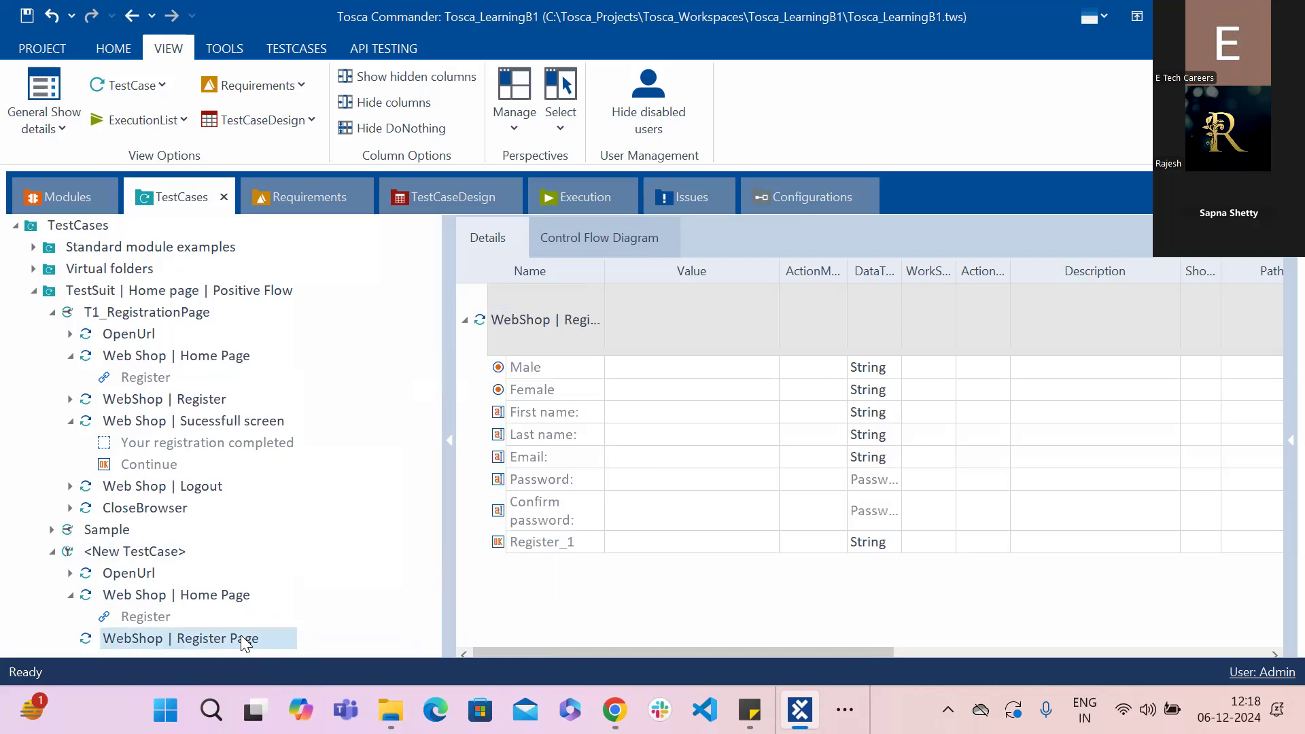
{"action": "left_click", "coordinate": [719, 364]}
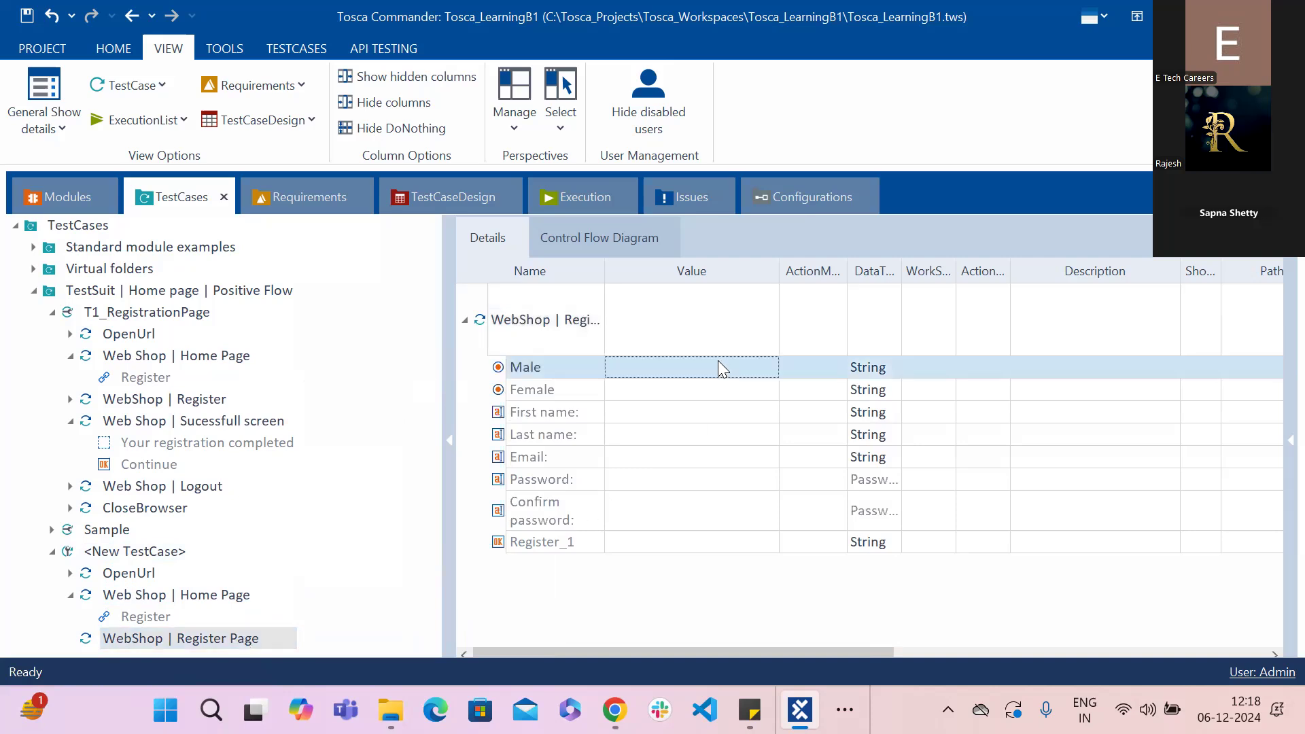
{"action": "left_click", "coordinate": [713, 366]}
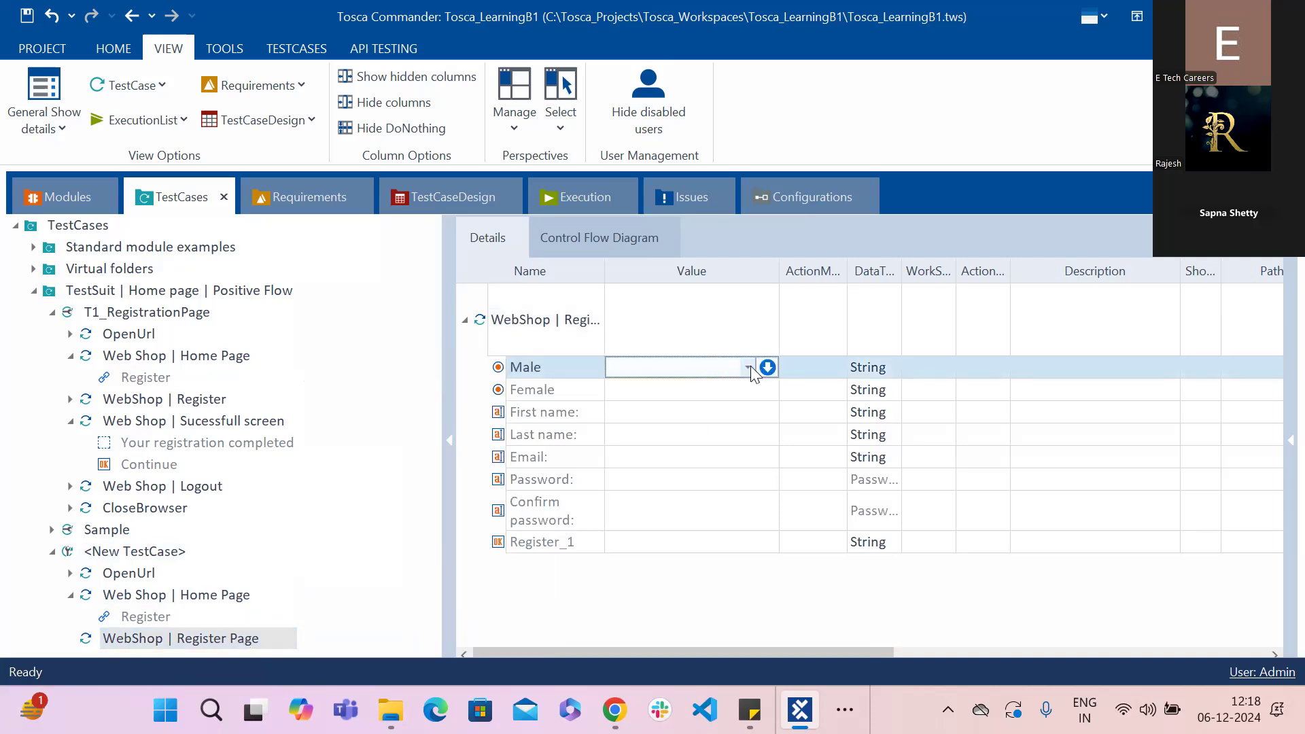
{"action": "left_click", "coordinate": [746, 368]}
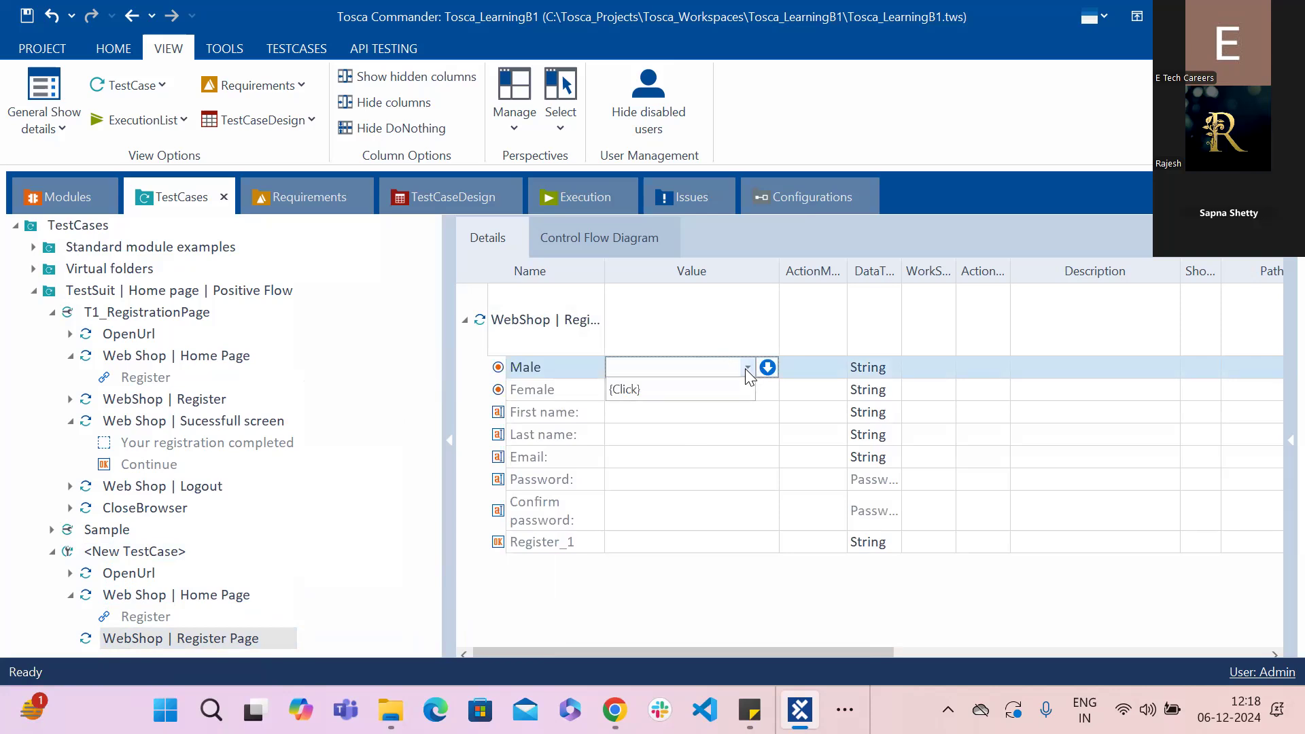
{"action": "left_click", "coordinate": [675, 390]}
Step: Copy the First name RANDOMREGEX value from T1_RegistrationPage's WebShop | Register step into First name of <New TestCase>'s WebShop | Register Page step
{"action": "left_click", "coordinate": [651, 414]}
{"action": "left_click", "coordinate": [651, 415]}
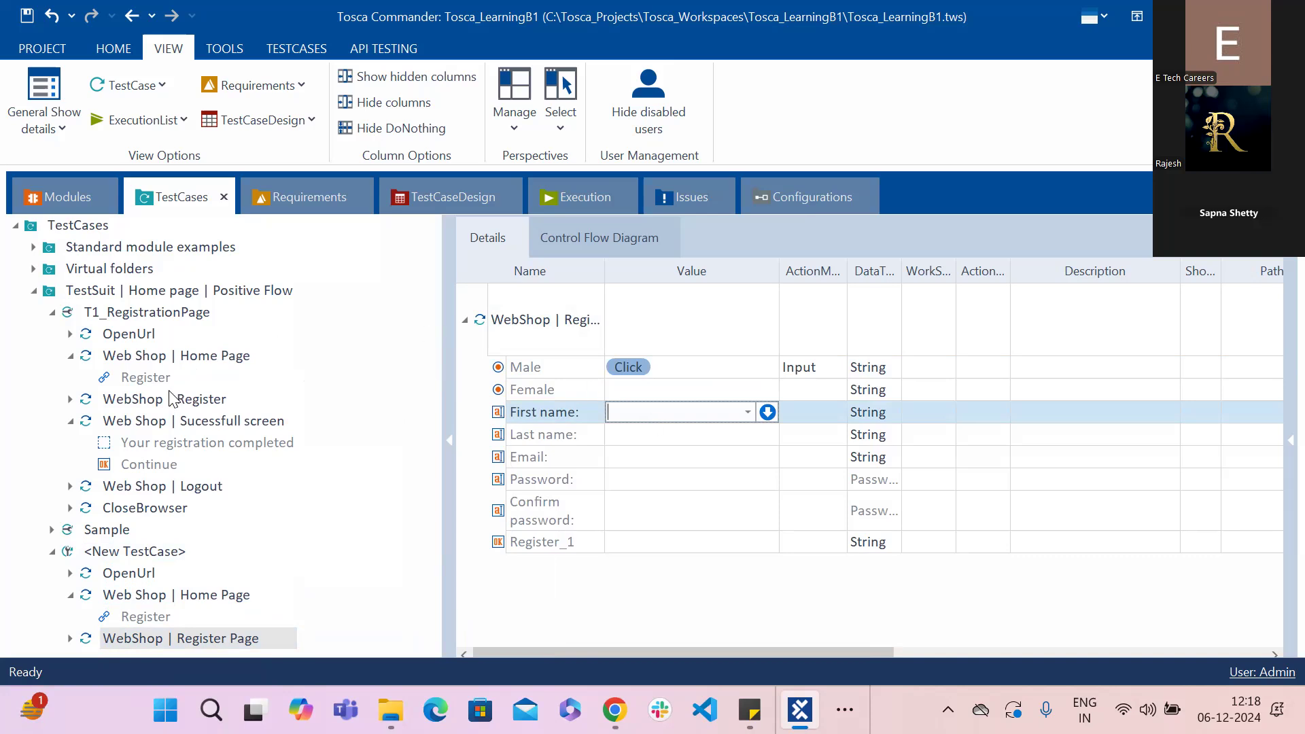
{"action": "left_click", "coordinate": [147, 402]}
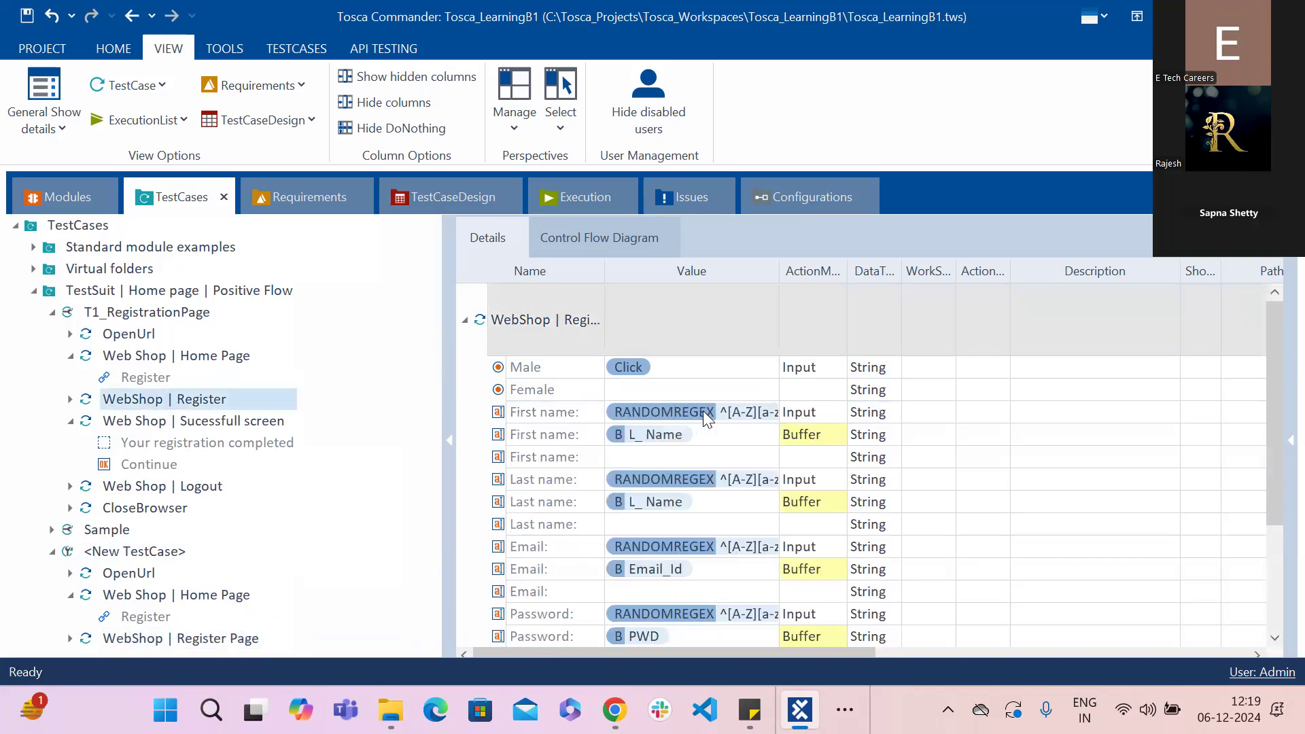
{"action": "left_click", "coordinate": [702, 411]}
{"action": "left_click", "coordinate": [702, 411]}
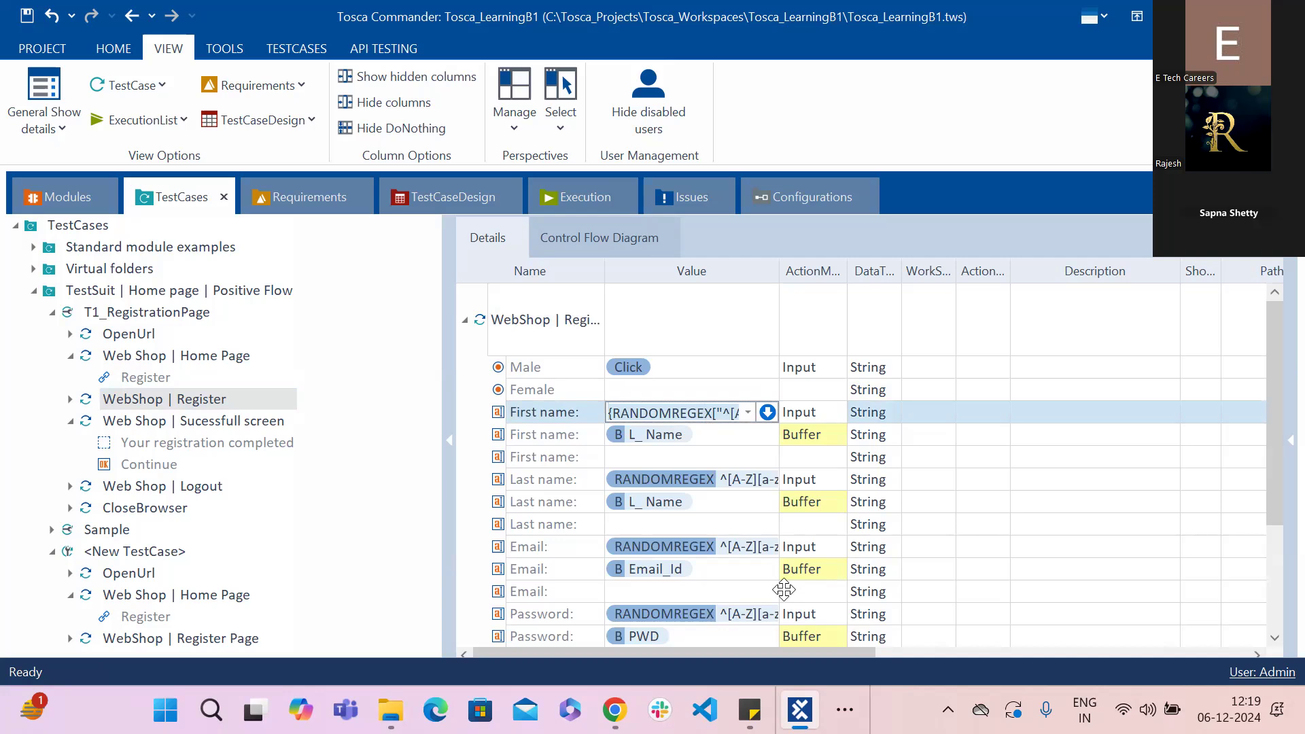
{"action": "mouse_move", "coordinate": [615, 709]}
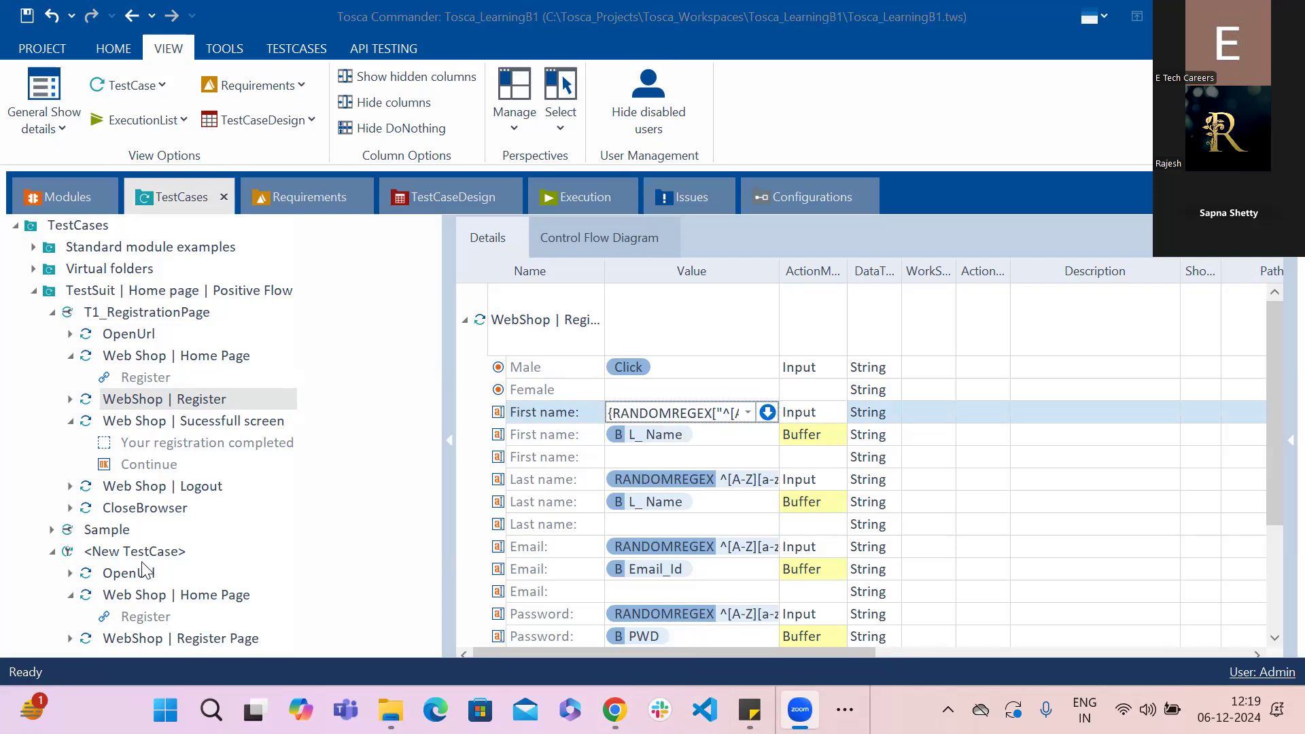
{"action": "left_click", "coordinate": [151, 637]}
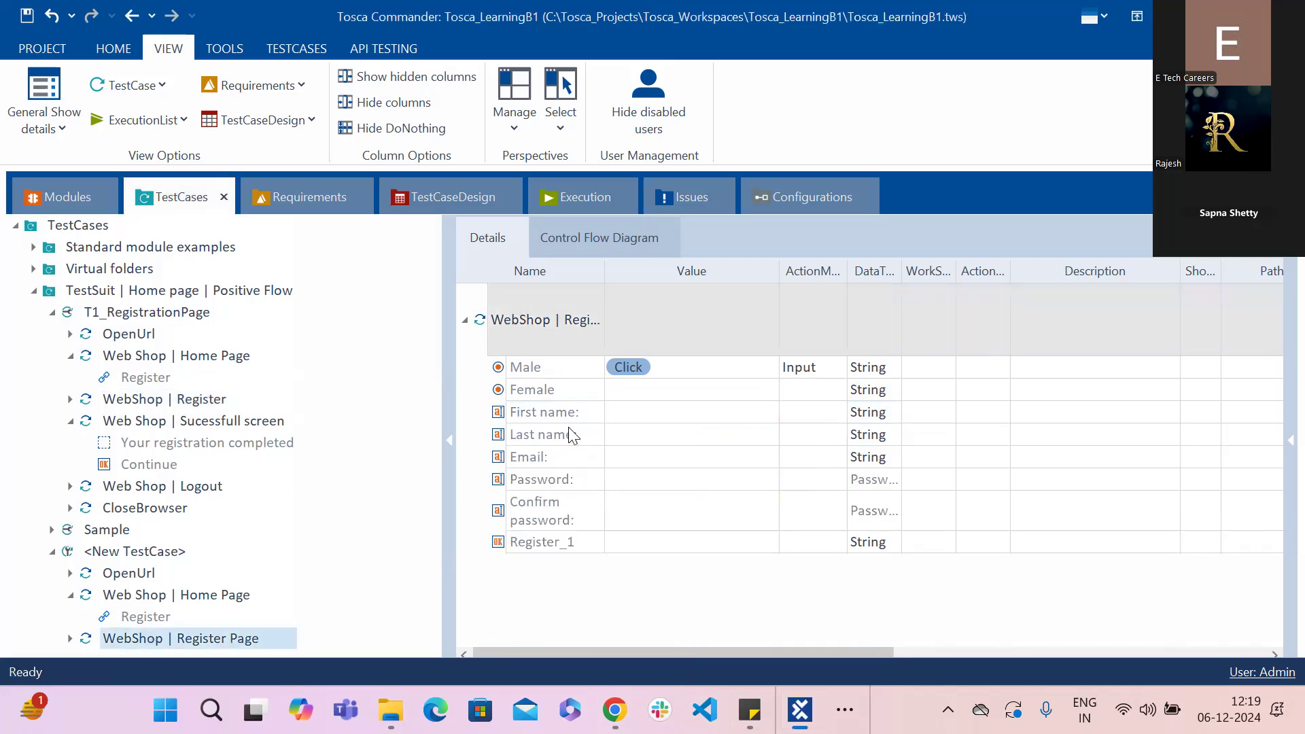
{"action": "left_click", "coordinate": [641, 412]}
{"action": "left_click", "coordinate": [641, 412]}
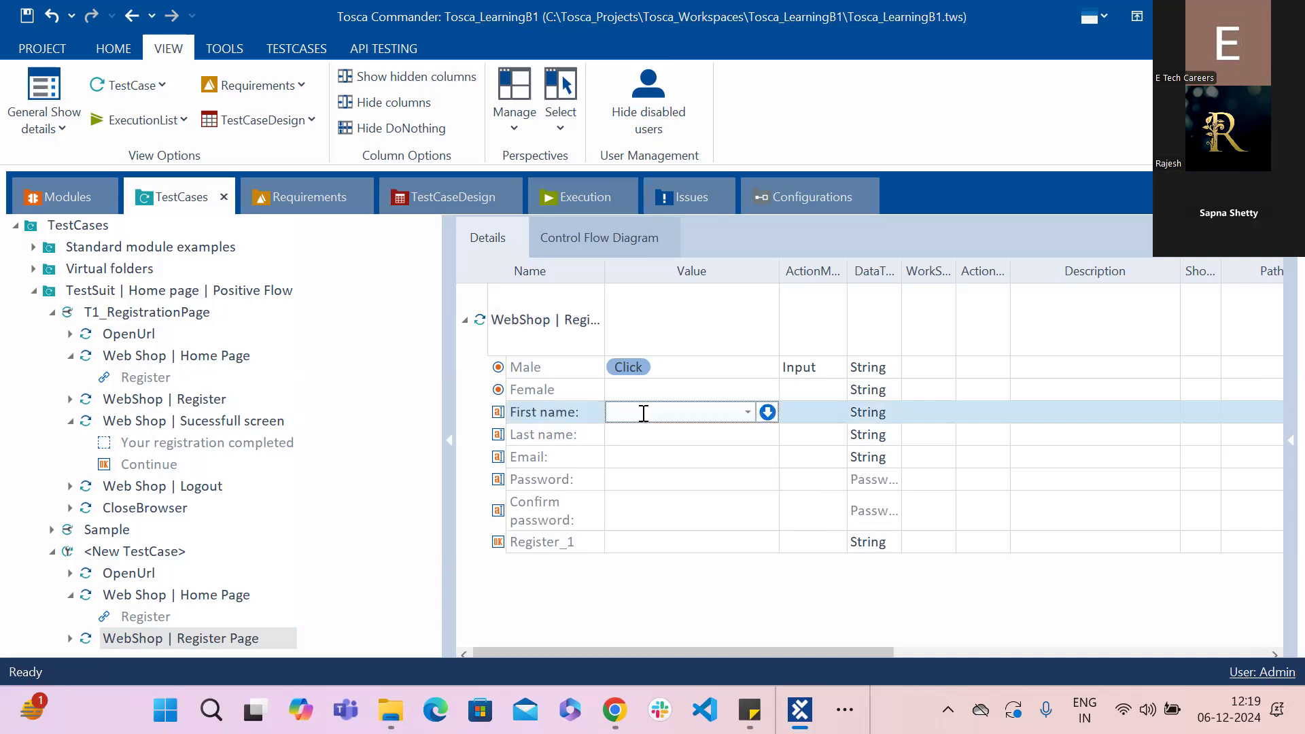
{"action": "key", "text": "ctrl+v"}
{"action": "key", "text": "Return"}
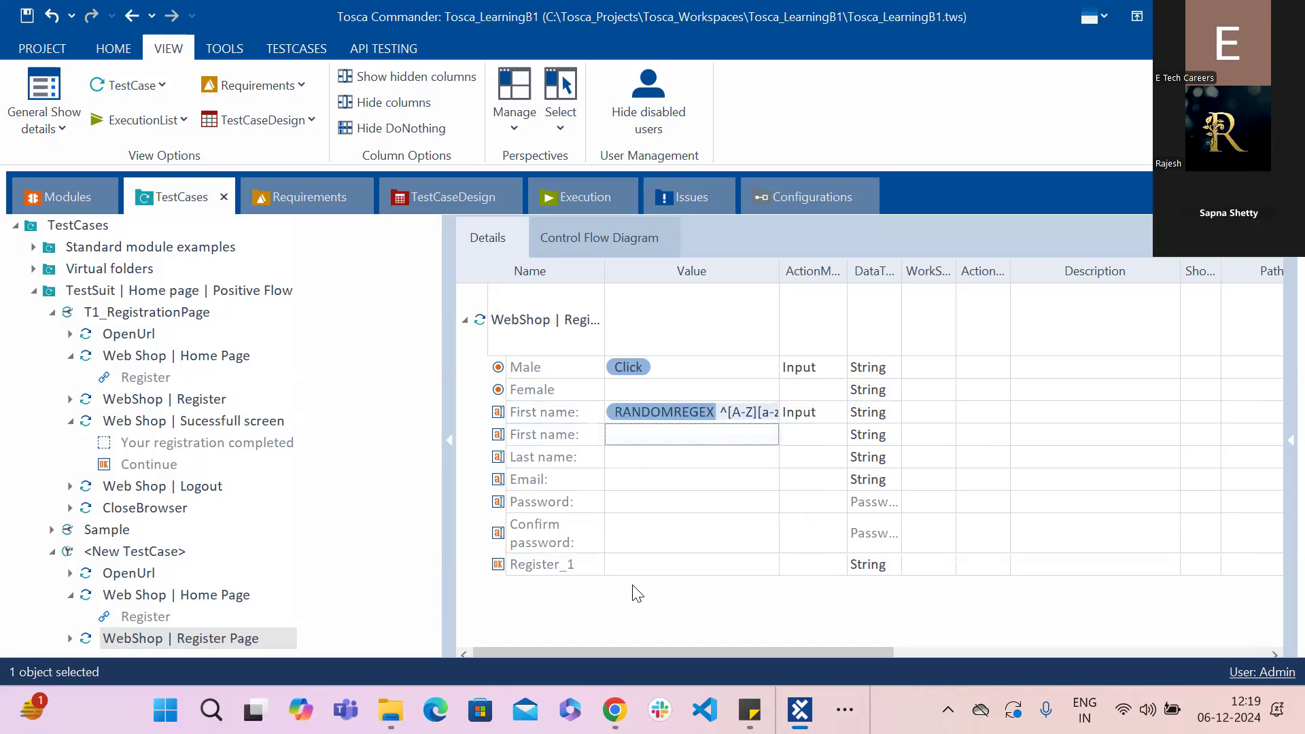
Step: Enter the buffer expression {B[]} as the value of the second First name row in the WebShop | Register Page step
{"action": "left_click", "coordinate": [651, 434]}
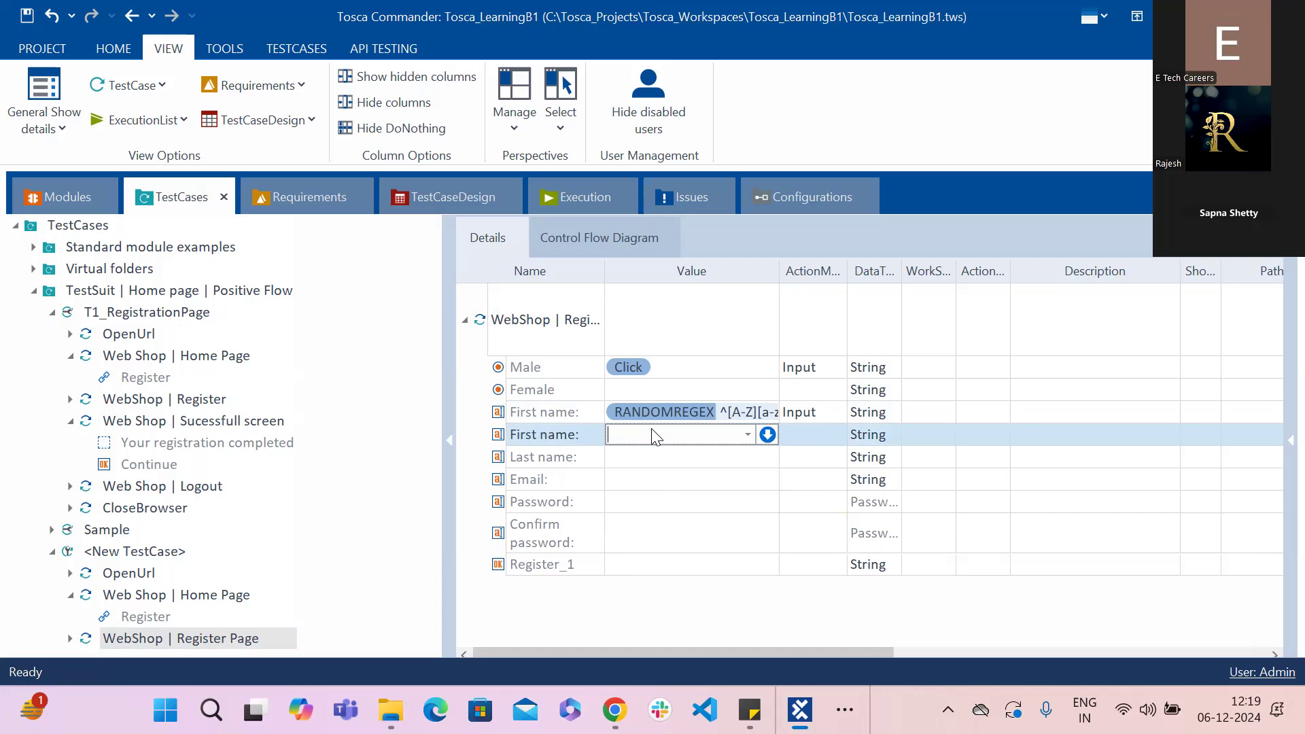
{"action": "type", "text": "{Click}"}
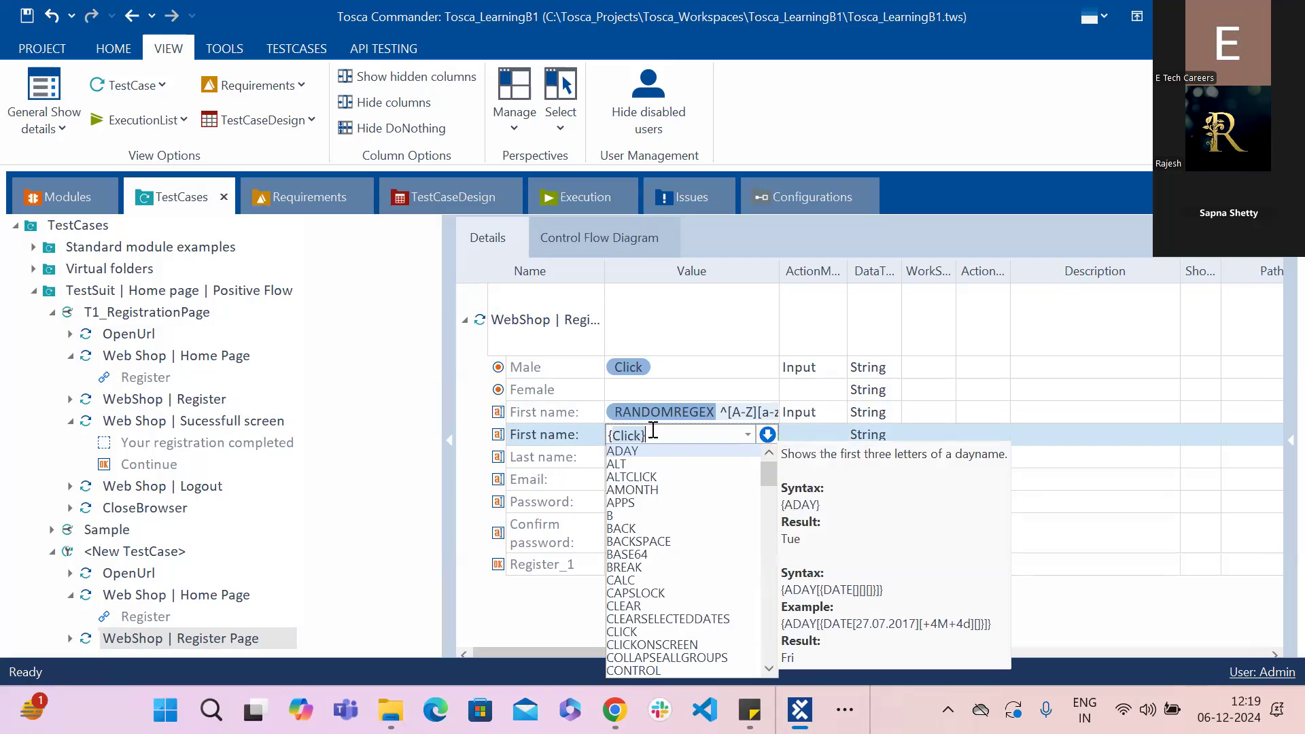
{"action": "left_click", "coordinate": [653, 431]}
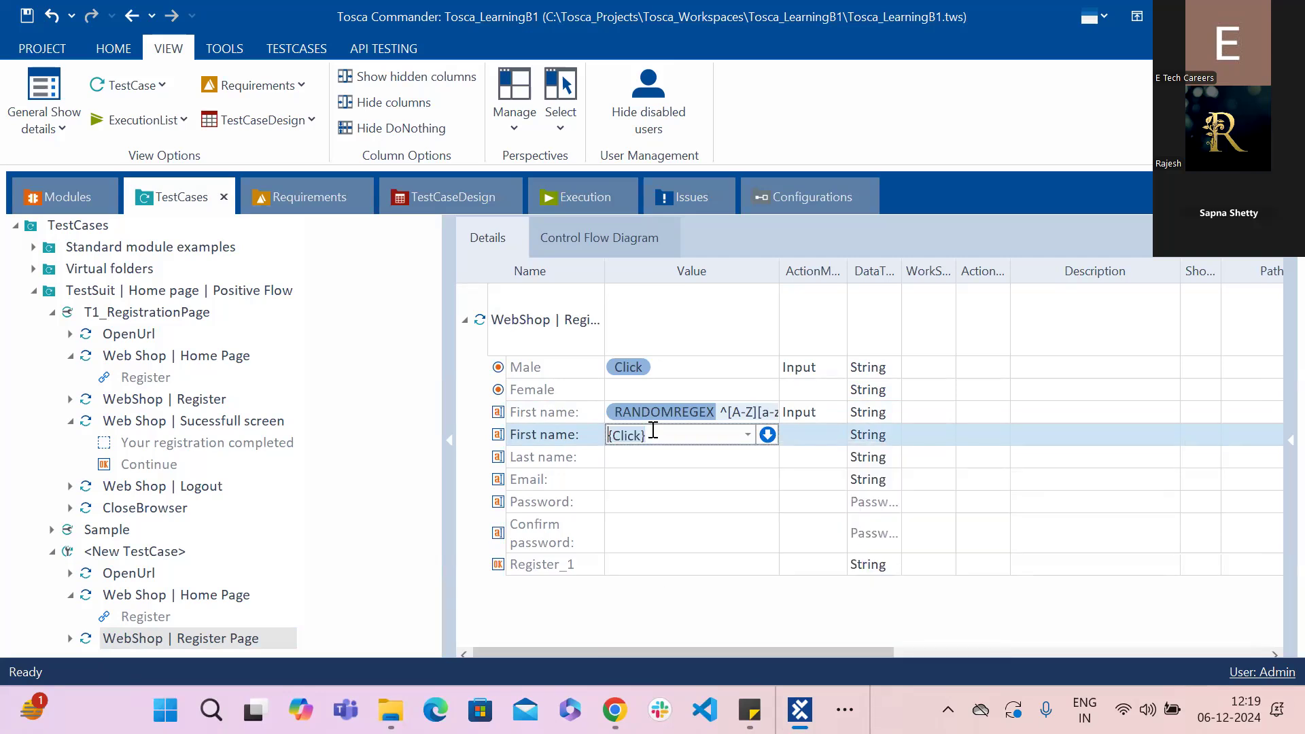
{"action": "key", "text": "BackSpace"}
{"action": "key", "text": "BackSpace"}
{"action": "key", "text": "BackSpace"}
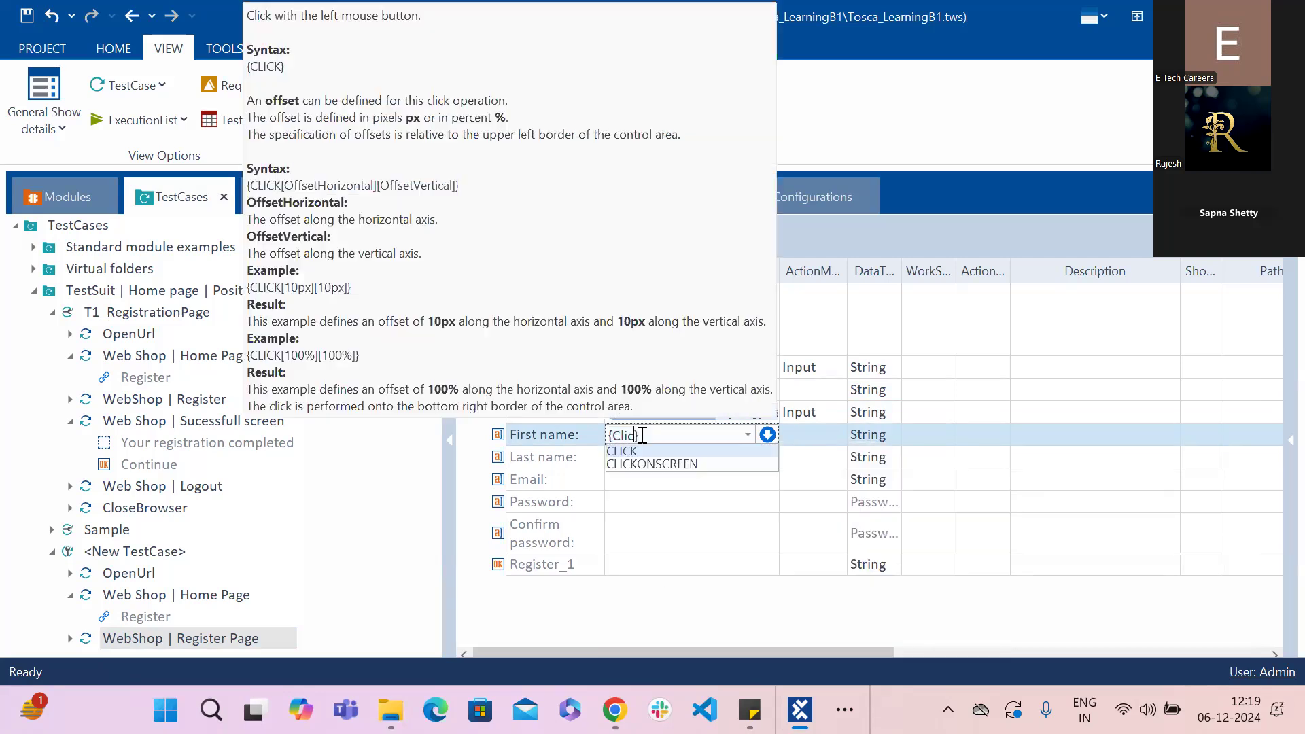
{"action": "key", "text": "BackSpace"}
{"action": "key", "text": "BackSpace"}
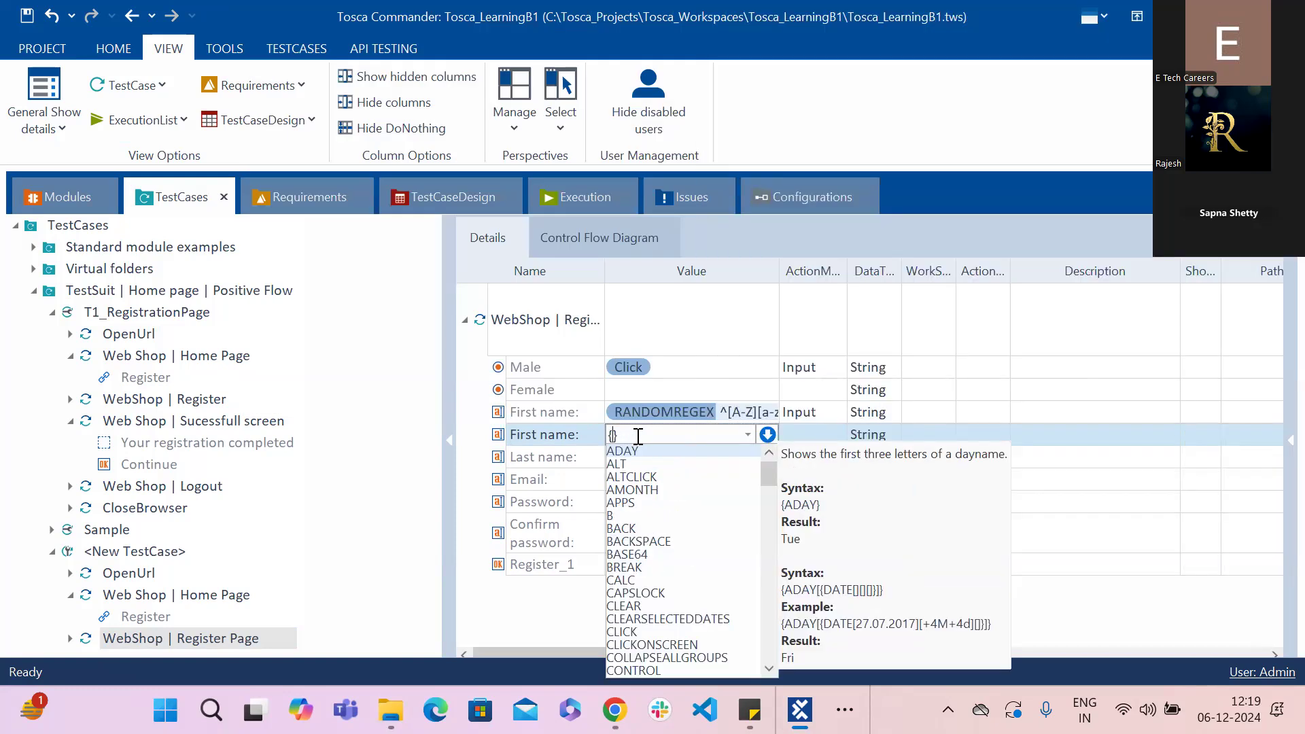
{"action": "type", "text": "B"}
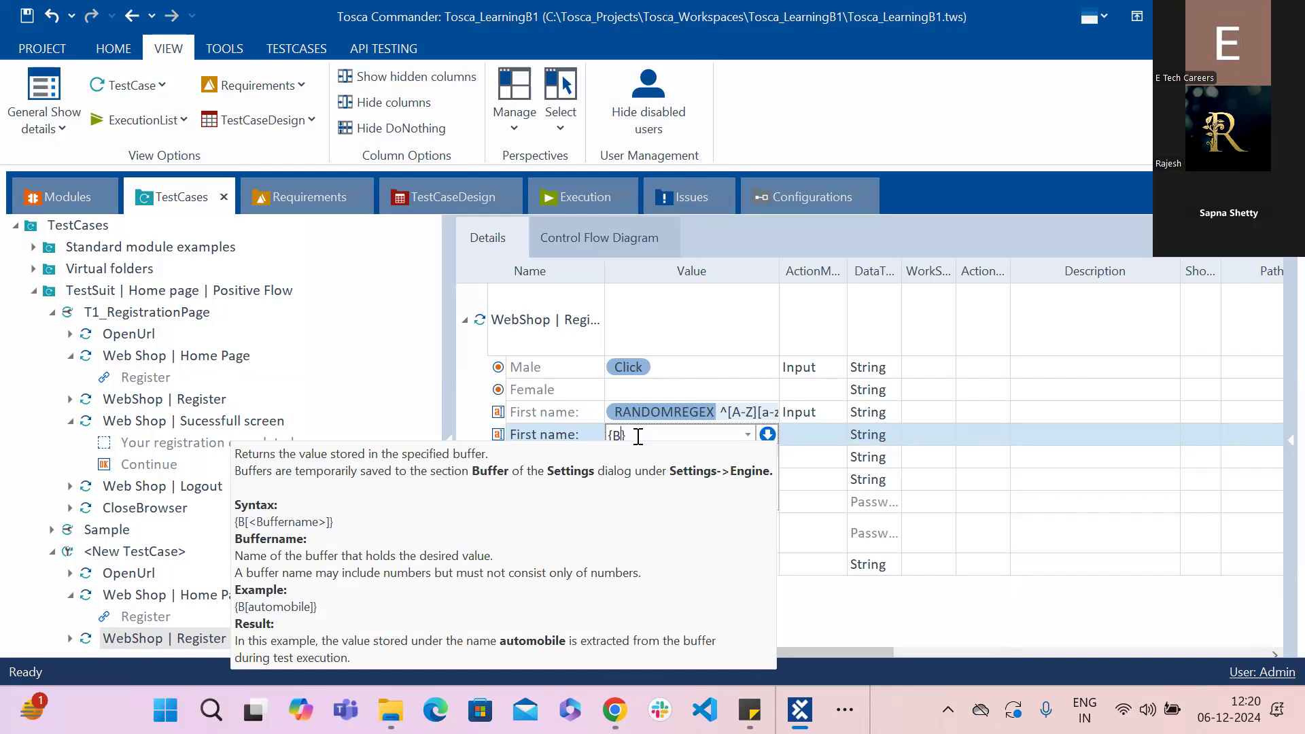
{"action": "type", "text": "[]"}
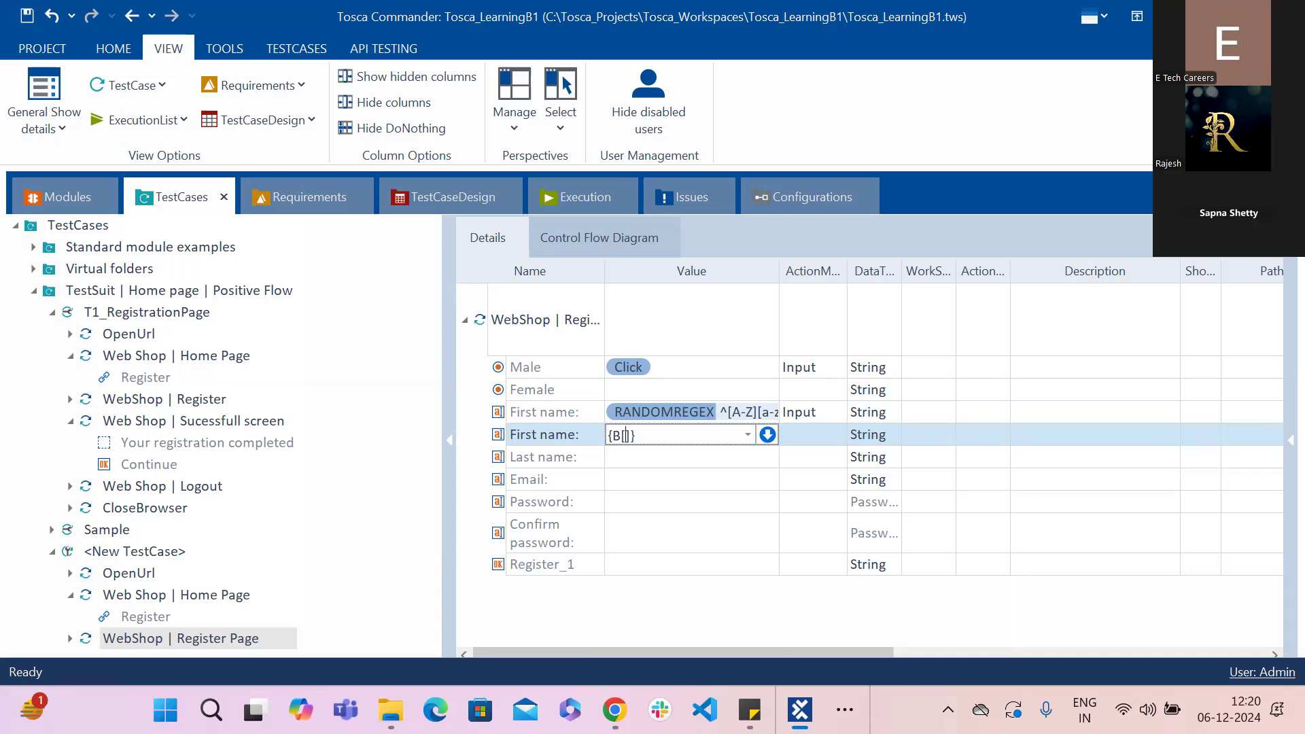
{"action": "mouse_move", "coordinate": [801, 703]}
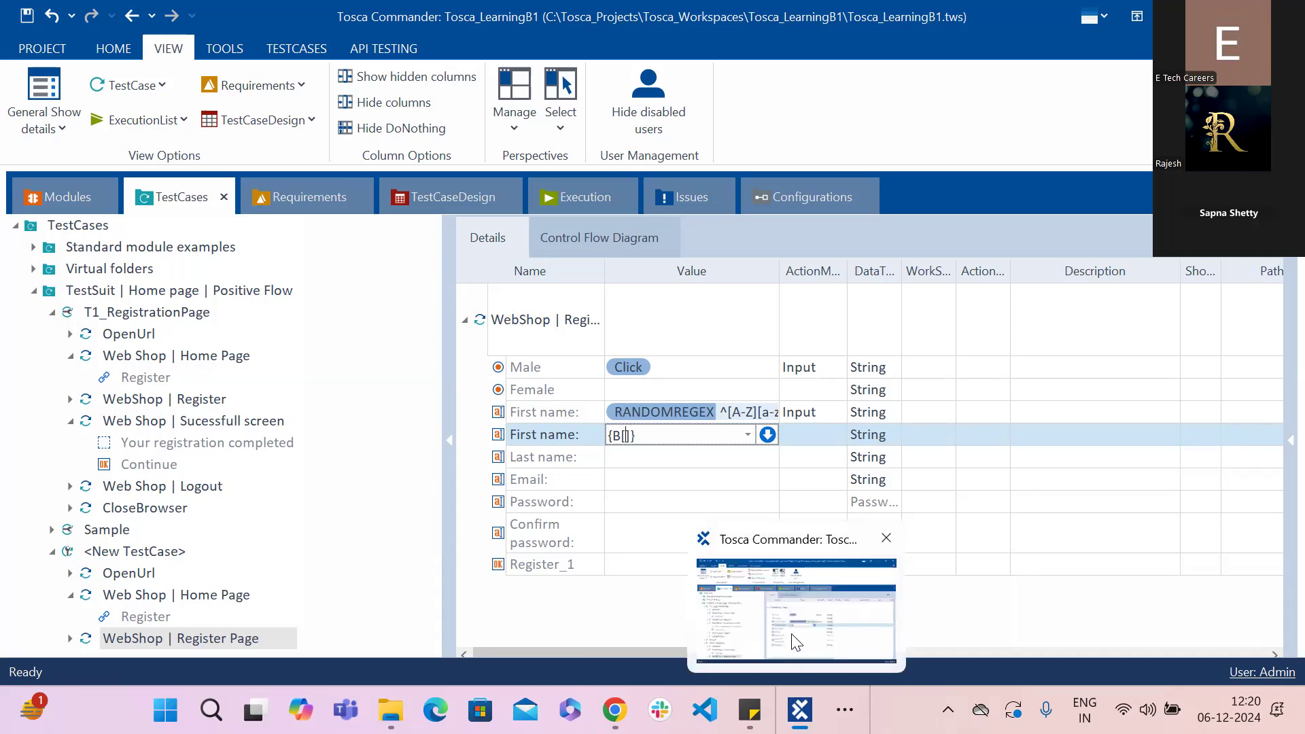
Step: Go through the RANDOMREGEX pattern in the first First name value and edit it with [a-z][4
{"action": "left_click", "coordinate": [702, 409]}
{"action": "left_click", "coordinate": [701, 409]}
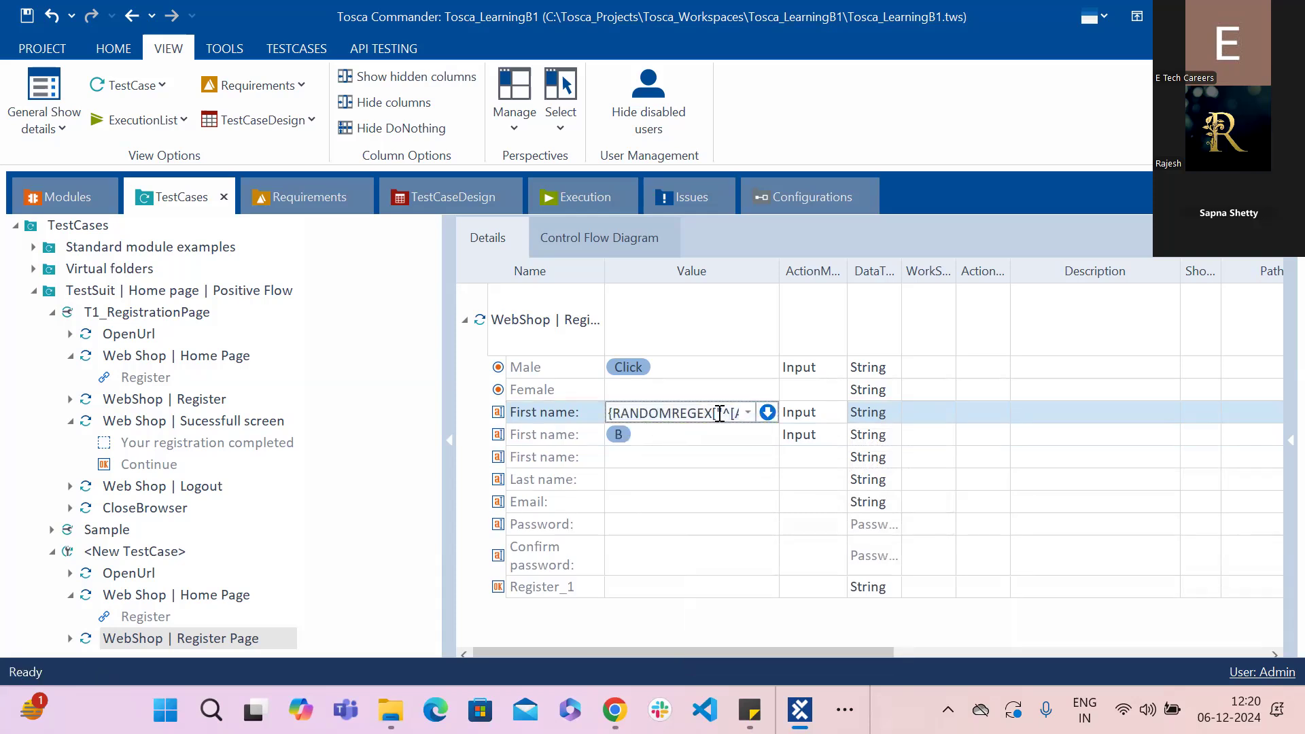
{"action": "key", "text": "Right"}
{"action": "key", "text": "Right"}
{"action": "key", "text": "Right"}
{"action": "key", "text": "Right"}
{"action": "key", "text": "Right"}
{"action": "key", "text": "Right"}
{"action": "key", "text": "Right"}
{"action": "key", "text": "Right"}
{"action": "key", "text": "Right"}
{"action": "key", "text": "Right"}
{"action": "key", "text": "Right"}
{"action": "key", "text": "Right"}
{"action": "key", "text": "Right"}
{"action": "key", "text": "Right"}
{"action": "key", "text": "Right"}
{"action": "key", "text": "Right"}
{"action": "key", "text": "Right"}
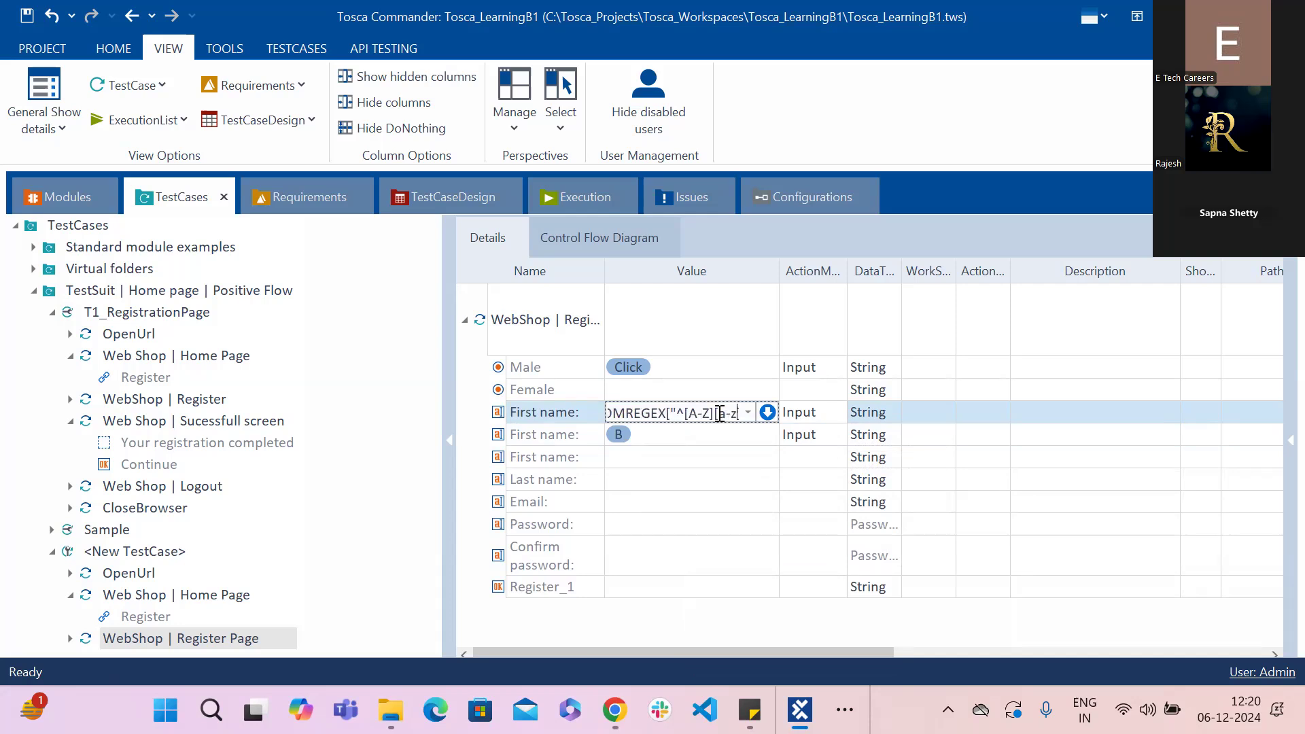
{"action": "key", "text": "Right"}
{"action": "key", "text": "Right"}
{"action": "key", "text": "Right"}
{"action": "key", "text": "Right"}
{"action": "key", "text": "Right"}
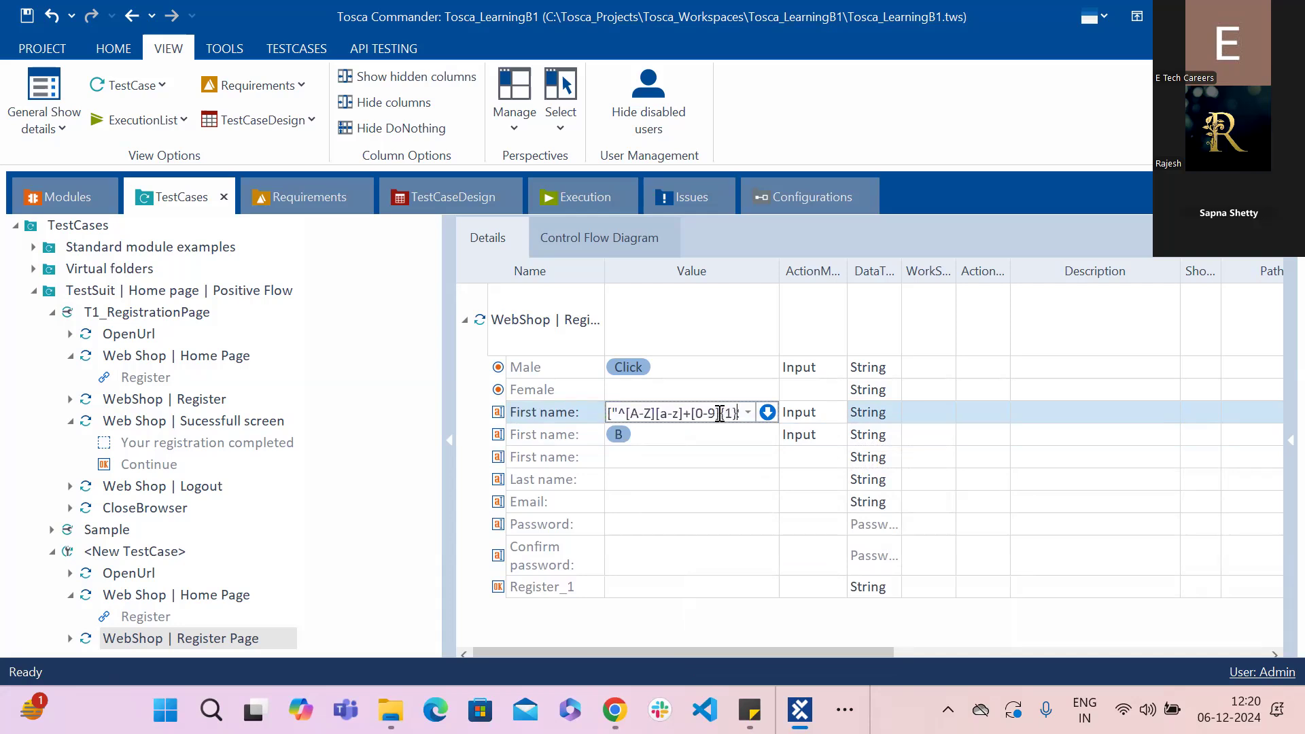
{"action": "key", "text": "Left"}
{"action": "key", "text": "Left"}
{"action": "key", "text": "Left"}
{"action": "key", "text": "Left"}
{"action": "key", "text": "Left"}
{"action": "key", "text": "Left"}
{"action": "key", "text": "Left"}
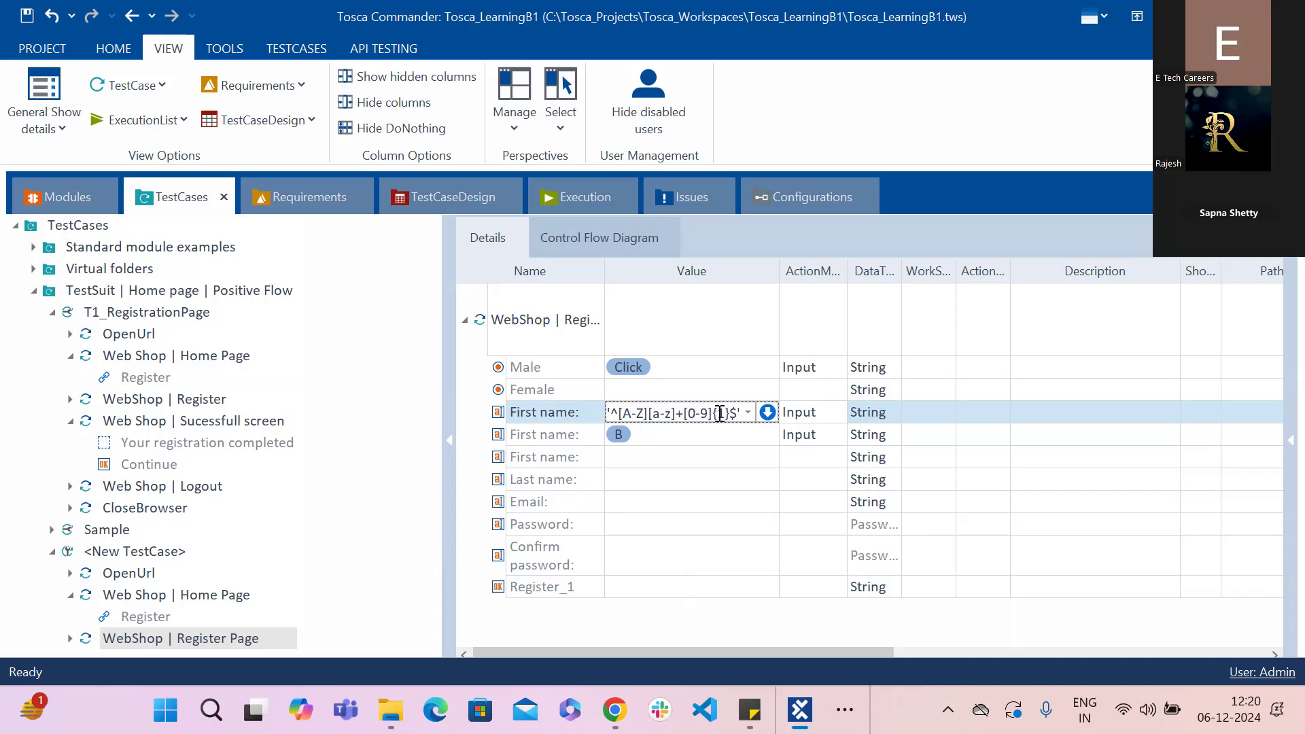
{"action": "type", "text": "[a-z][4"}
Step: Set the second First name row's value to the F_Name buffer expression and its action mode to Buffer in the WebShop | Register Page step
{"action": "left_click", "coordinate": [619, 436]}
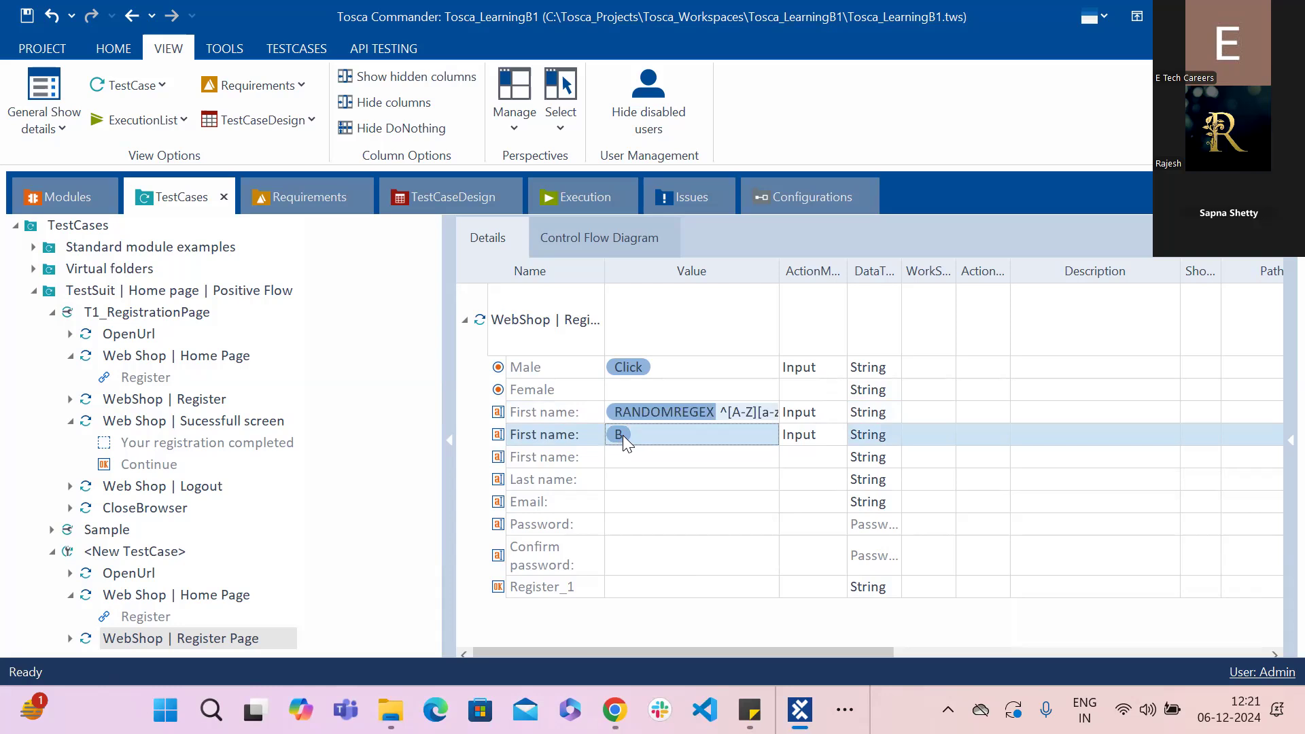
{"action": "left_click", "coordinate": [622, 435]}
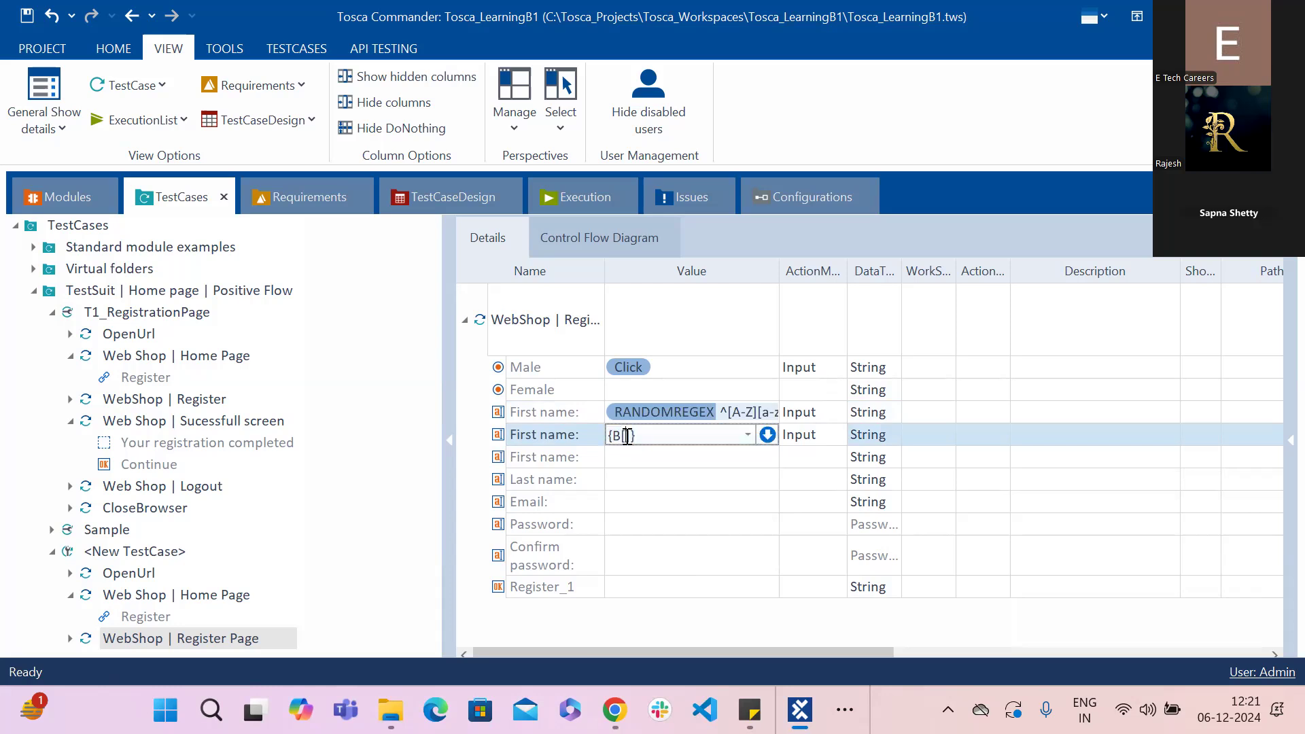
{"action": "type", "text": "F"}
{"action": "type", "text": " Name"}
{"action": "left_click", "coordinate": [641, 439]}
{"action": "key", "text": "BackSpace"}
{"action": "left_click", "coordinate": [825, 439]}
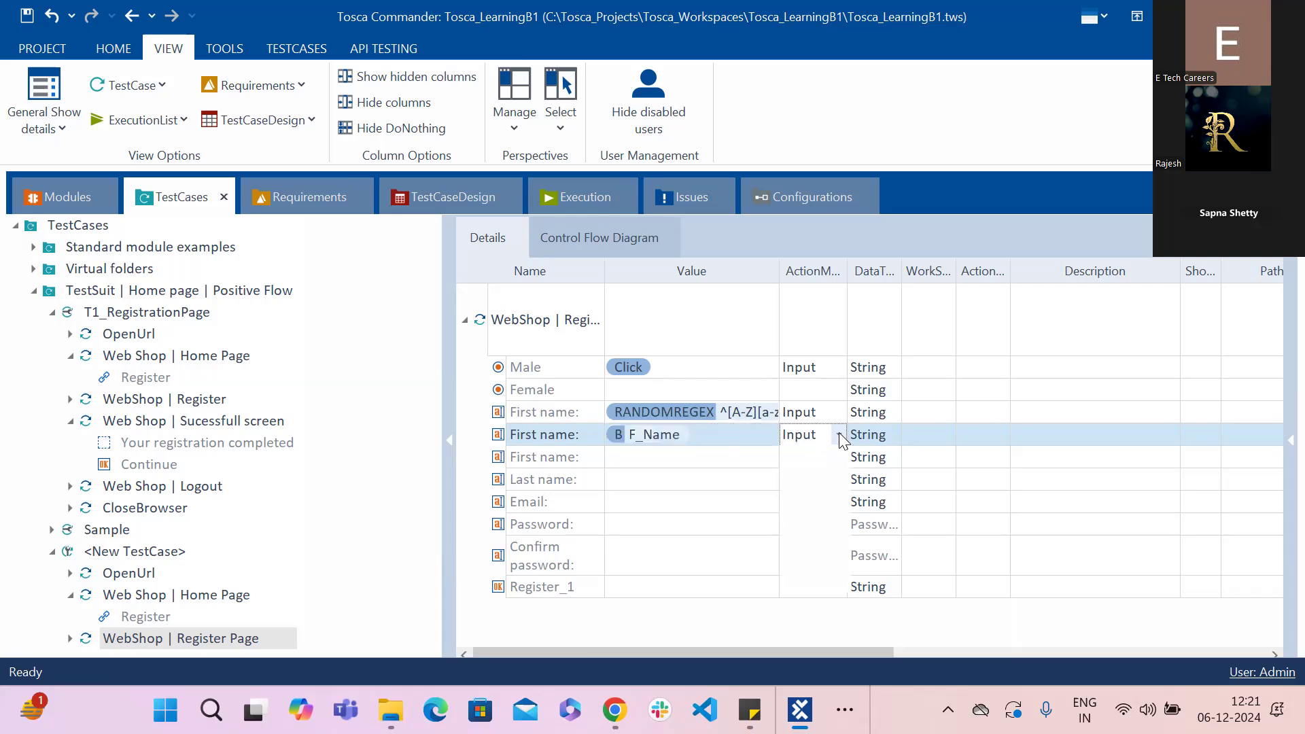
{"action": "left_click", "coordinate": [839, 434]}
{"action": "left_click", "coordinate": [800, 516]}
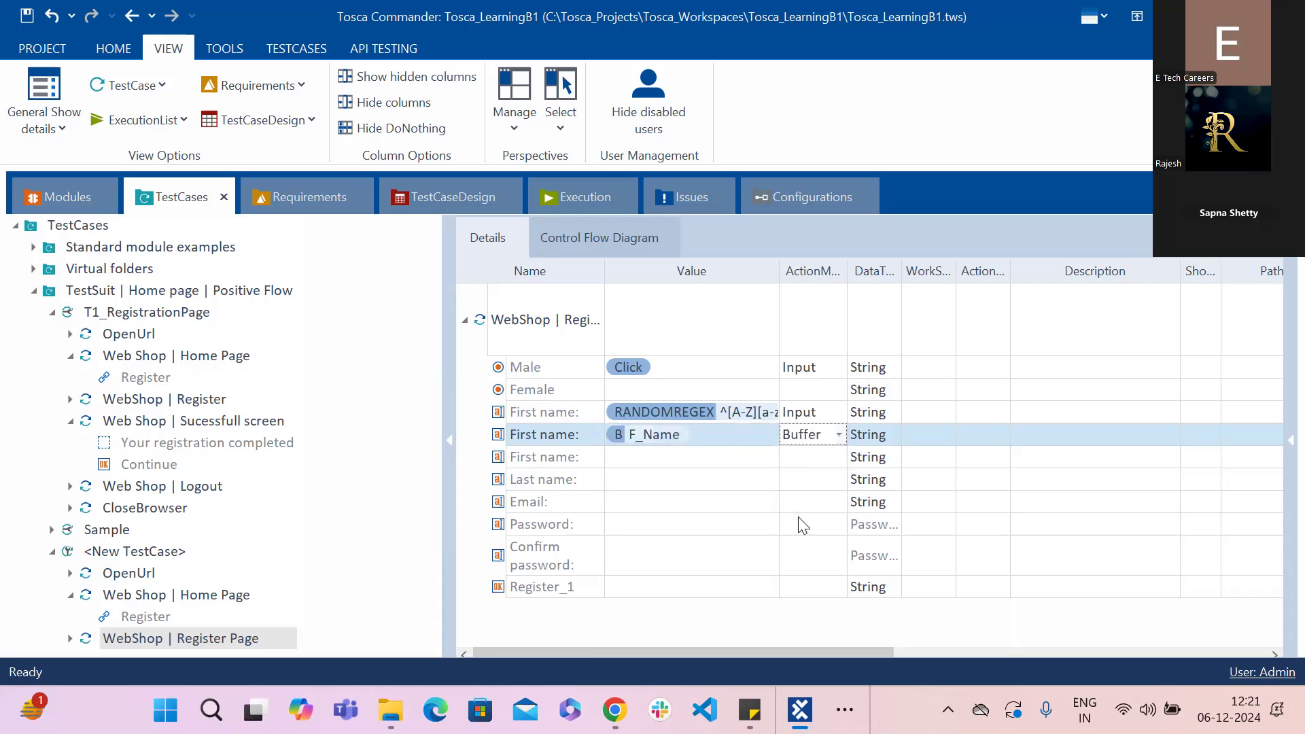
Step: Copy the RANDOMREGEX expression from the first First name row into the value of Last name
{"action": "left_click", "coordinate": [688, 462]}
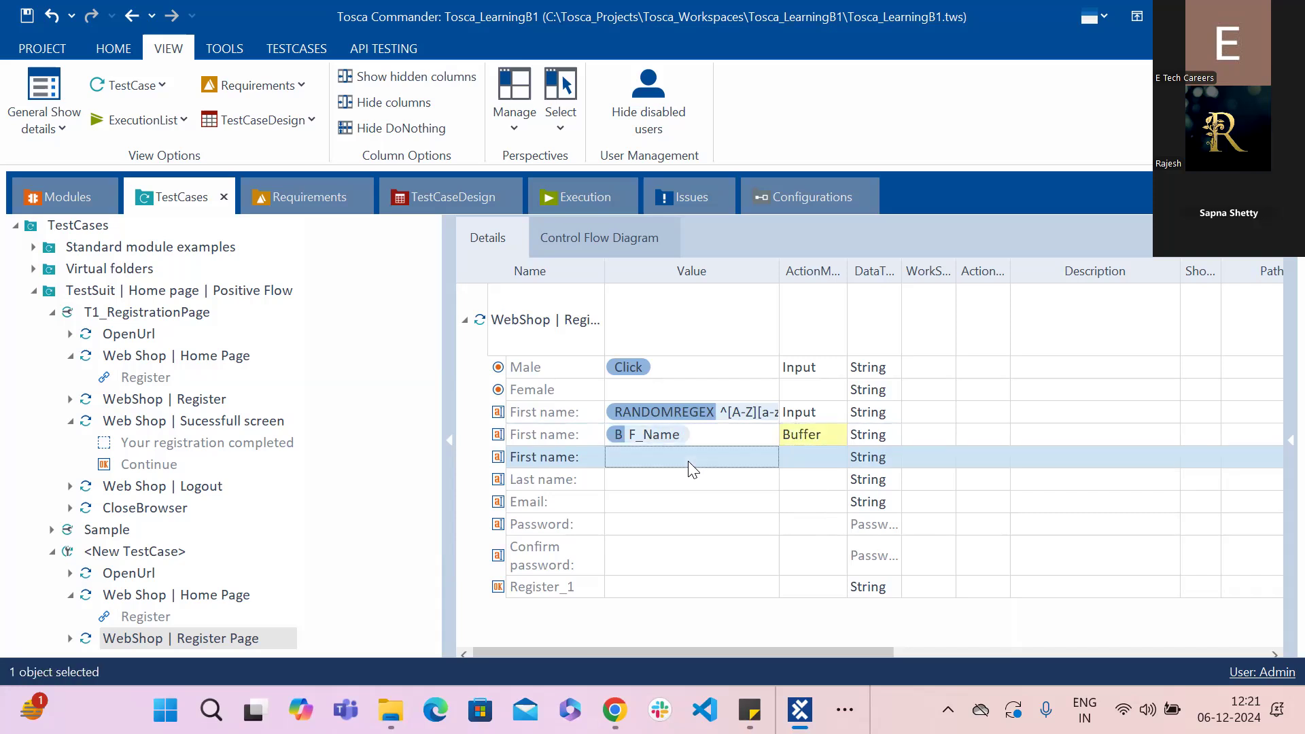
{"action": "left_click", "coordinate": [653, 487]}
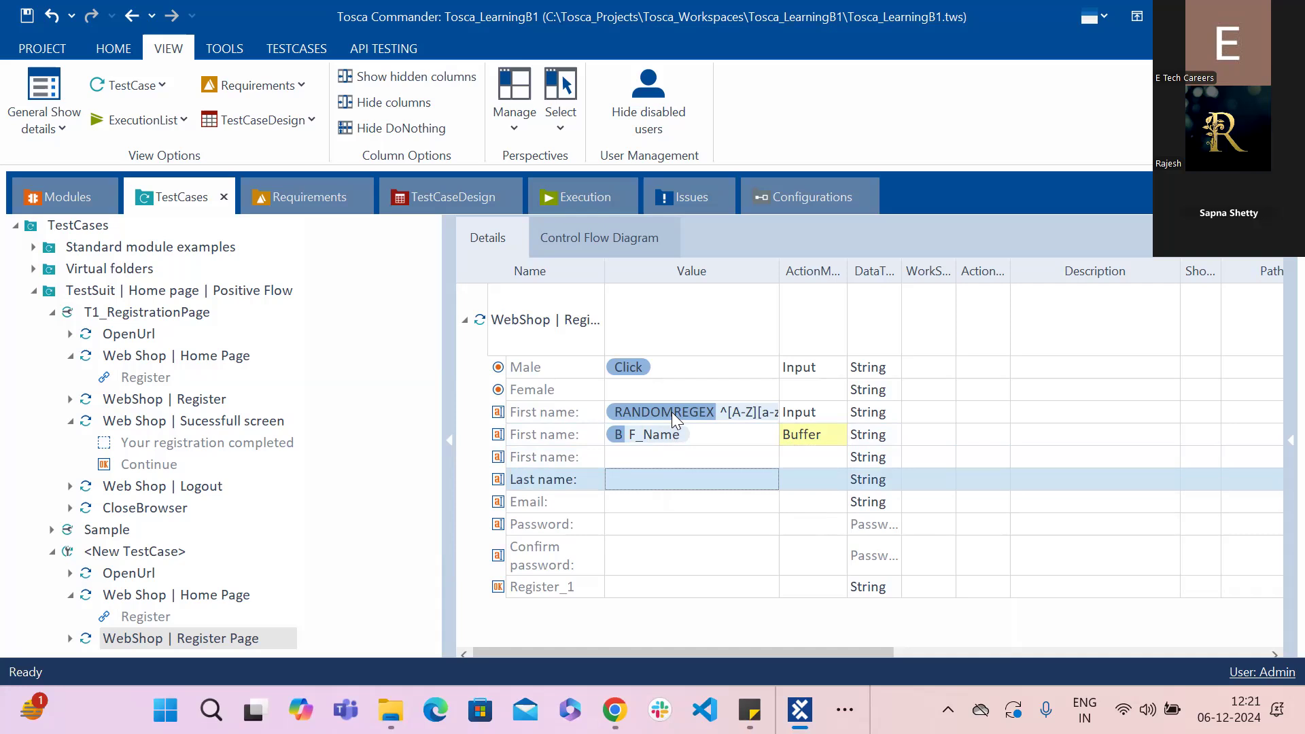
{"action": "left_click", "coordinate": [673, 440]}
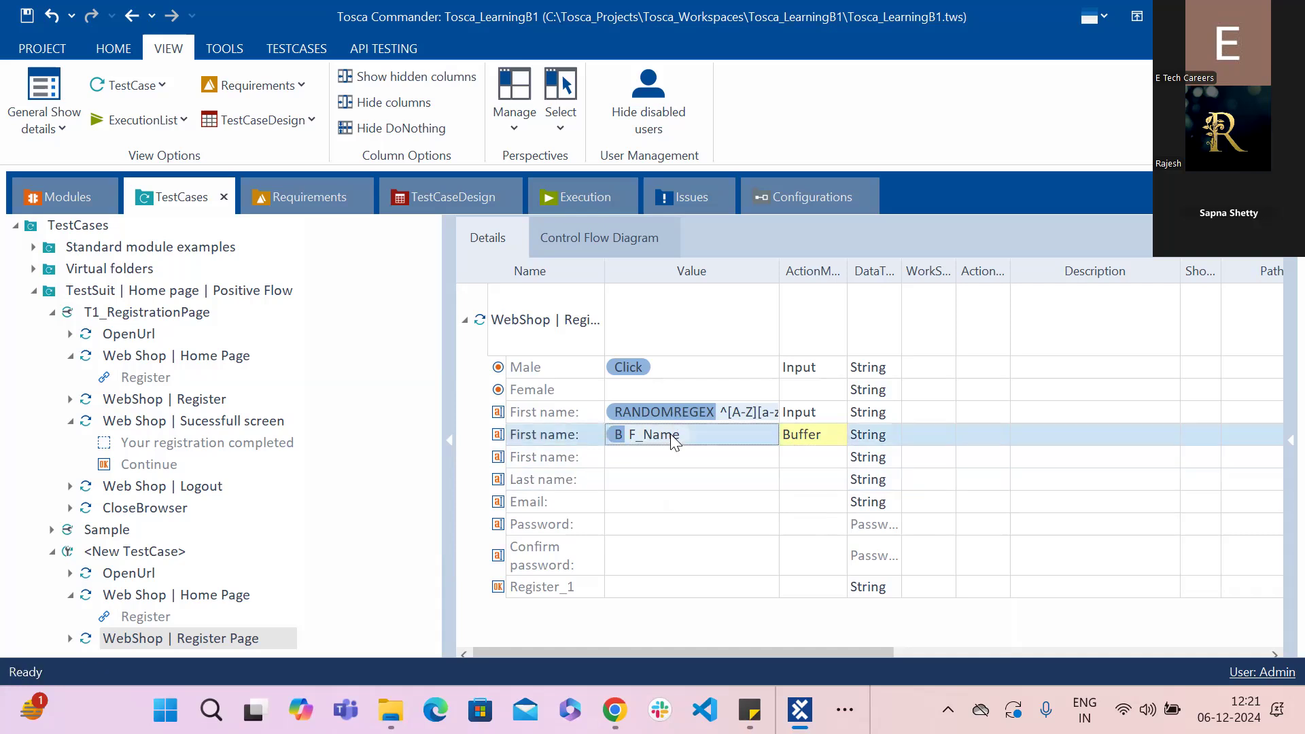
{"action": "left_click", "coordinate": [680, 413]}
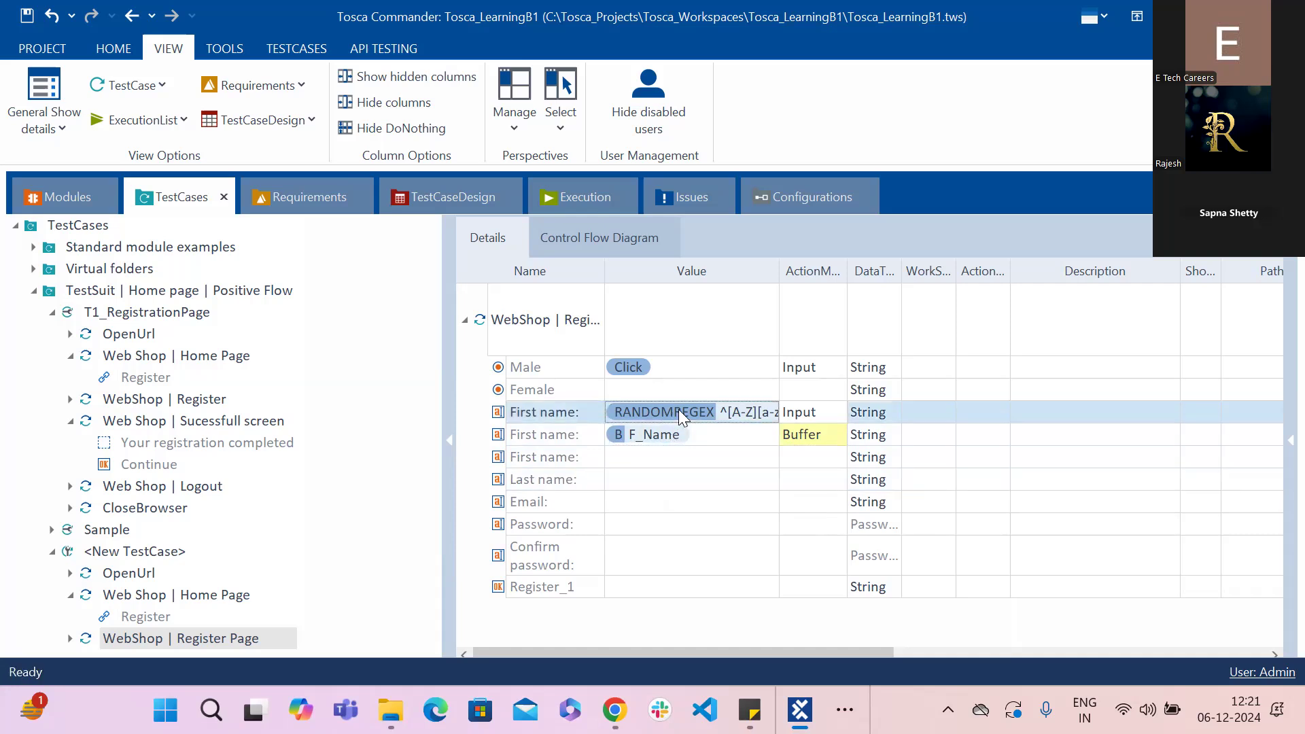
{"action": "left_click", "coordinate": [679, 411]}
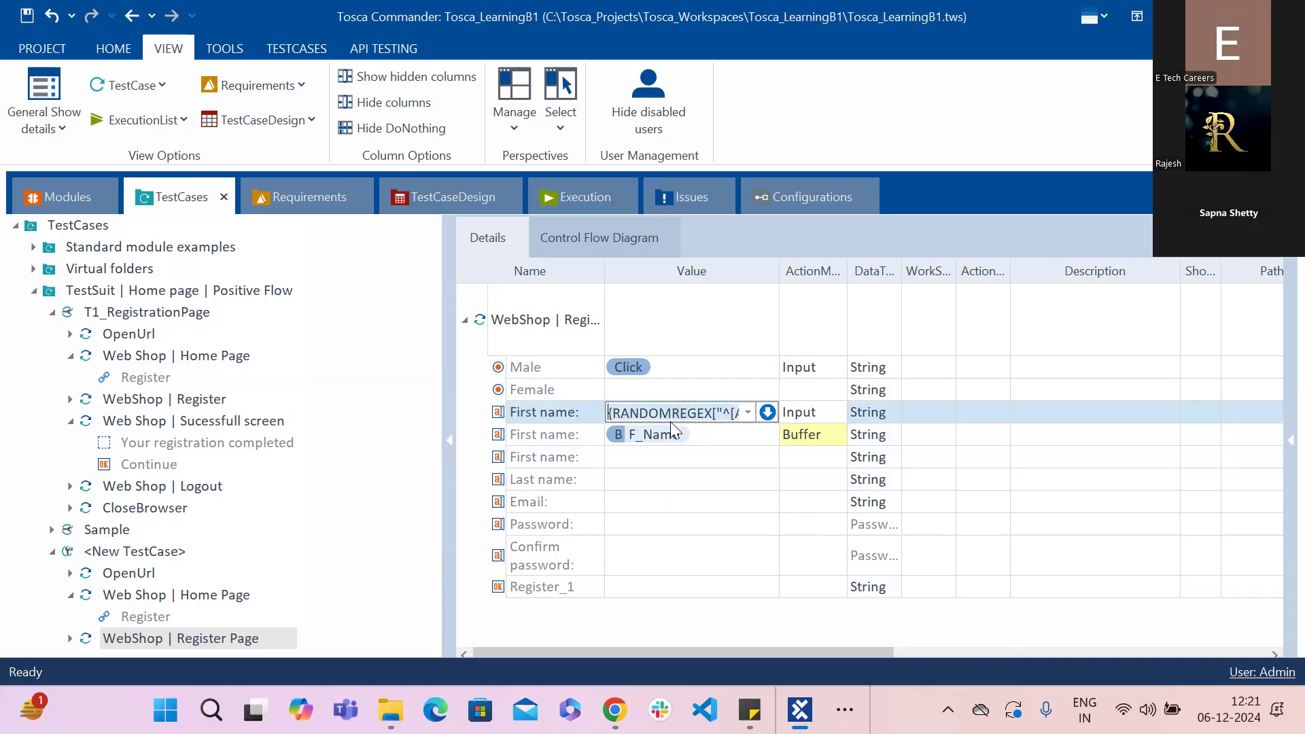
{"action": "left_click", "coordinate": [655, 478]}
{"action": "key", "text": "ctrl+v"}
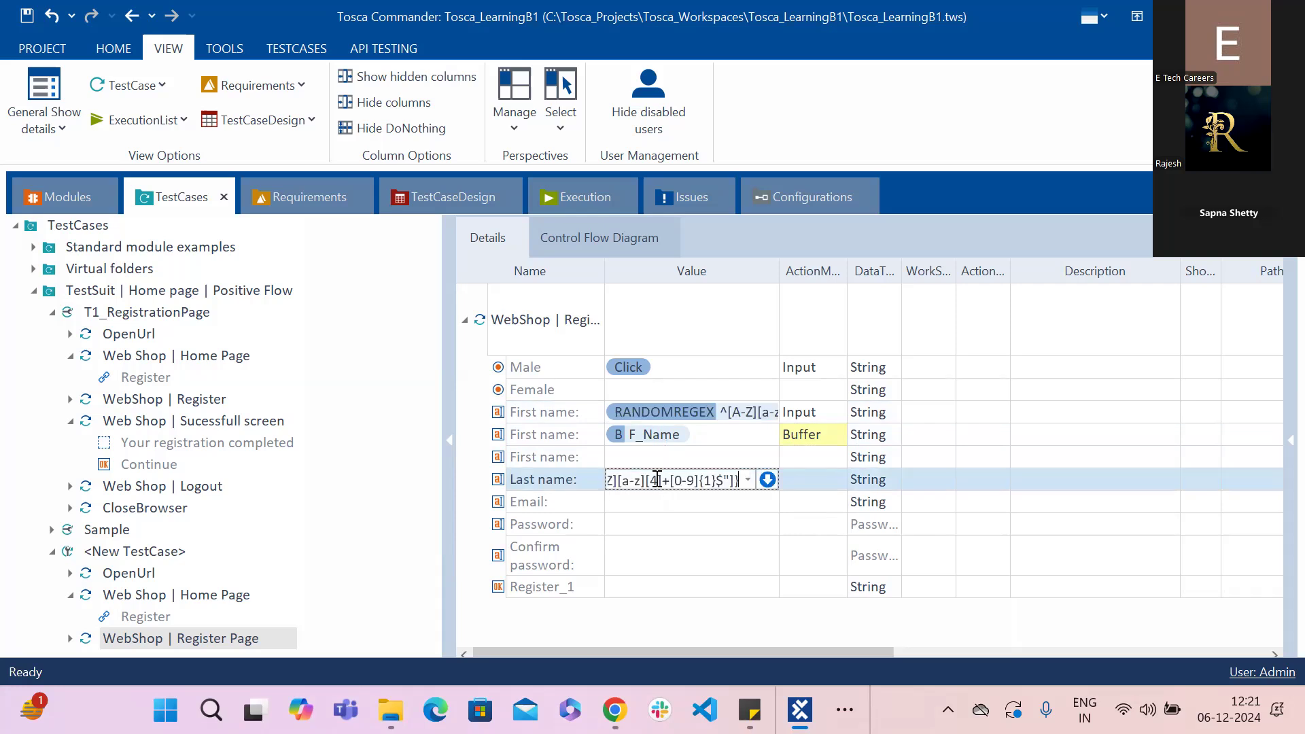
Step: Enter the buffer expression {B[L_Name]} as the value of the second Last name row
{"action": "left_click", "coordinate": [686, 510]}
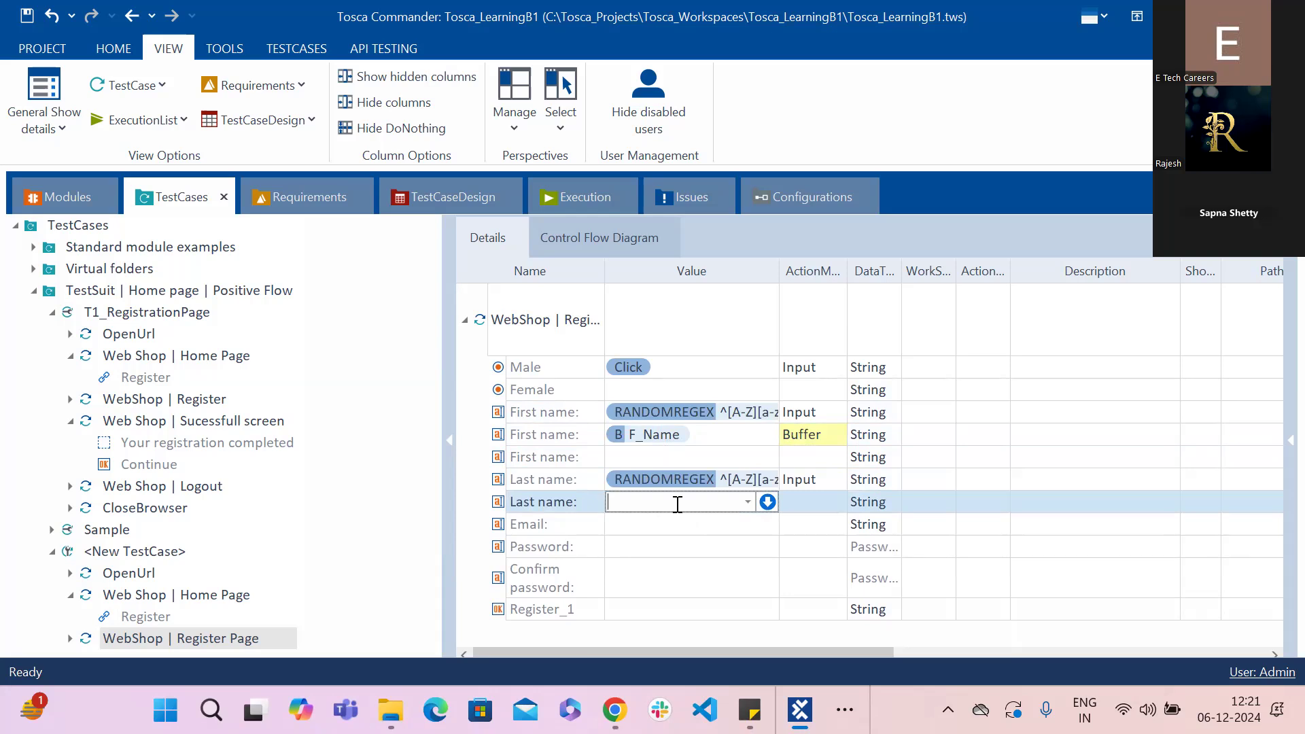
{"action": "type", "text": "{Click}"}
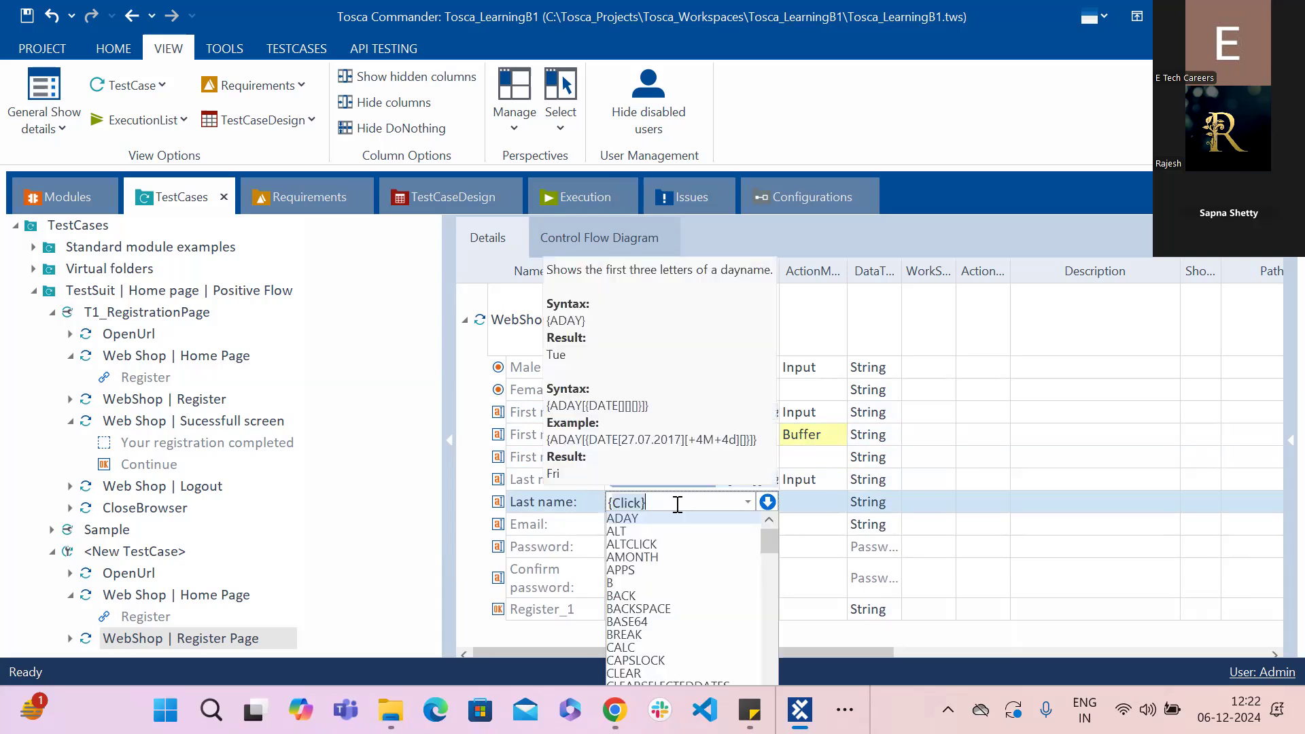
{"action": "key", "text": "Escape"}
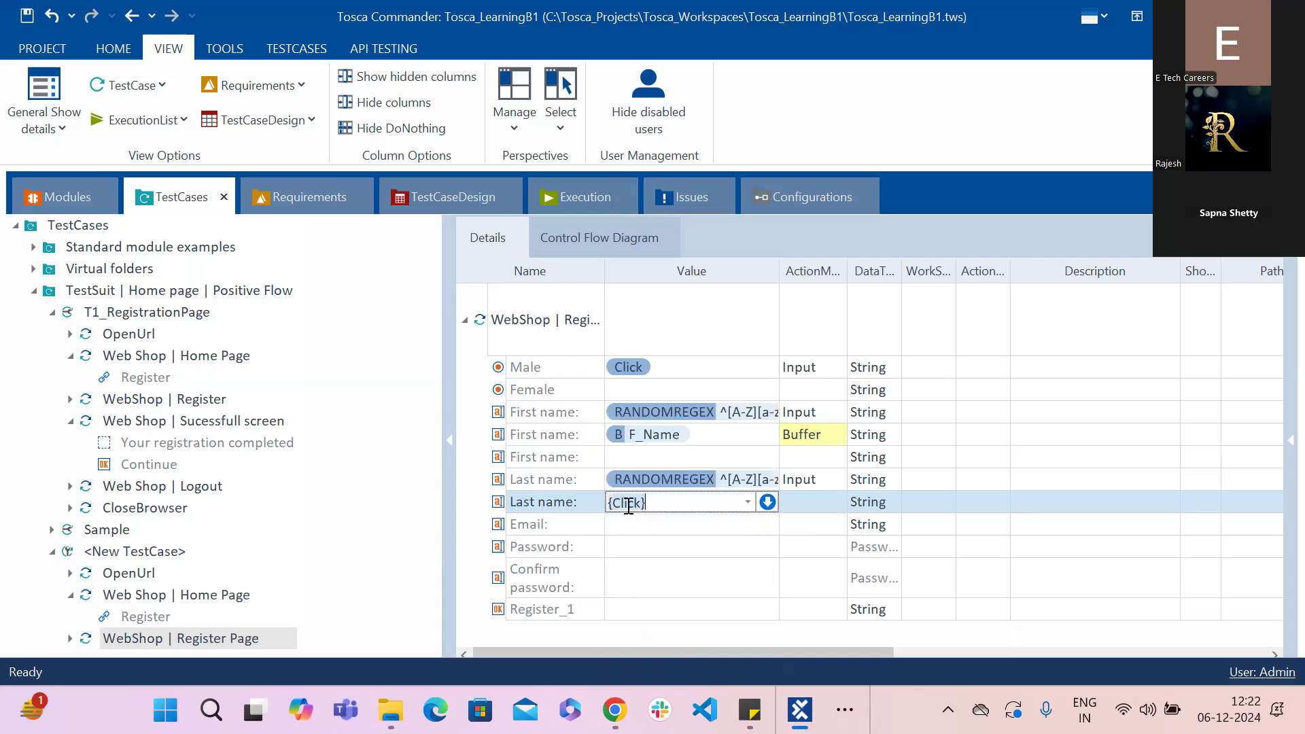
{"action": "key", "text": "ctrl+a"}
{"action": "type", "text": "B"}
{"action": "key", "text": "BackSpace"}
{"action": "type", "text": "{}"}
{"action": "type", "text": "B"}
{"action": "type", "text": "[]"}
{"action": "type", "text": "L"}
{"action": "type", "text": "_"}
{"action": "type", "text": "Na"}
{"action": "type", "text": "me"}
Step: Set the action mode of the second Last name row, holding L_Name, to Buffer
{"action": "left_click", "coordinate": [817, 502]}
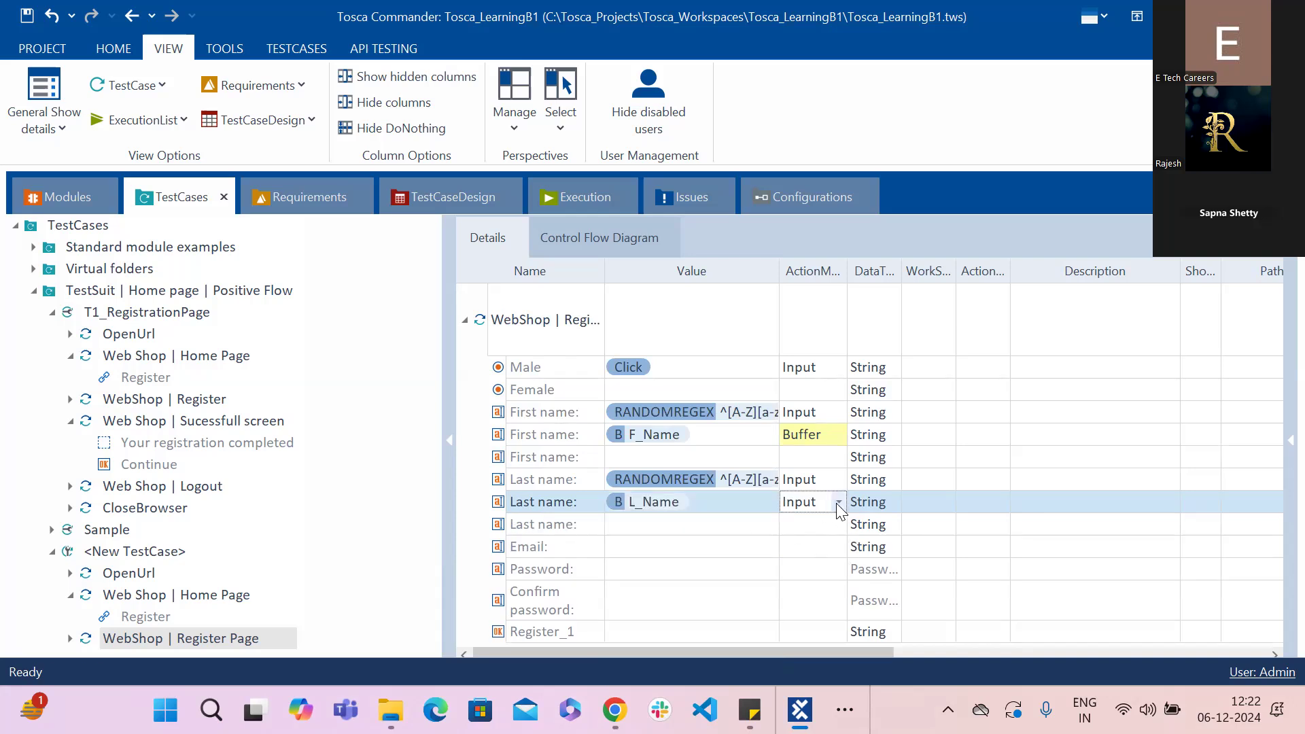
{"action": "left_click", "coordinate": [837, 502]}
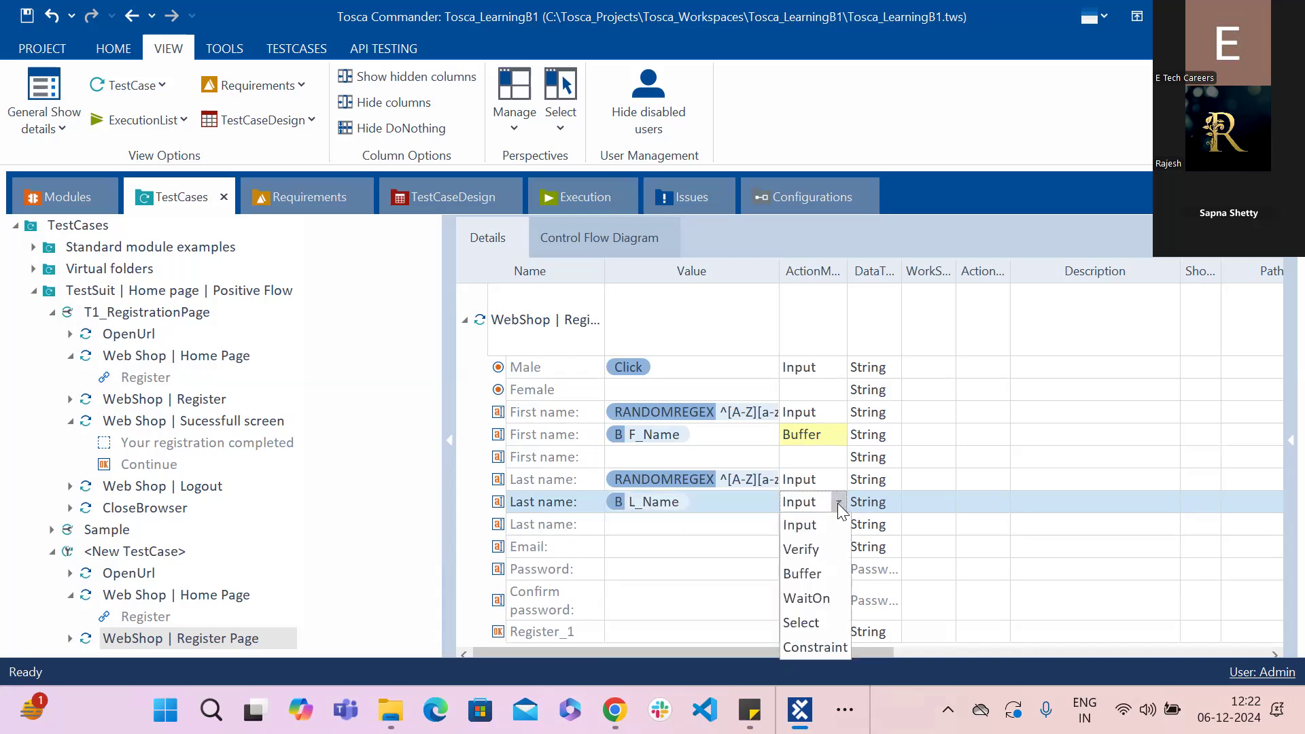
{"action": "left_click", "coordinate": [800, 575]}
{"action": "left_click", "coordinate": [660, 551]}
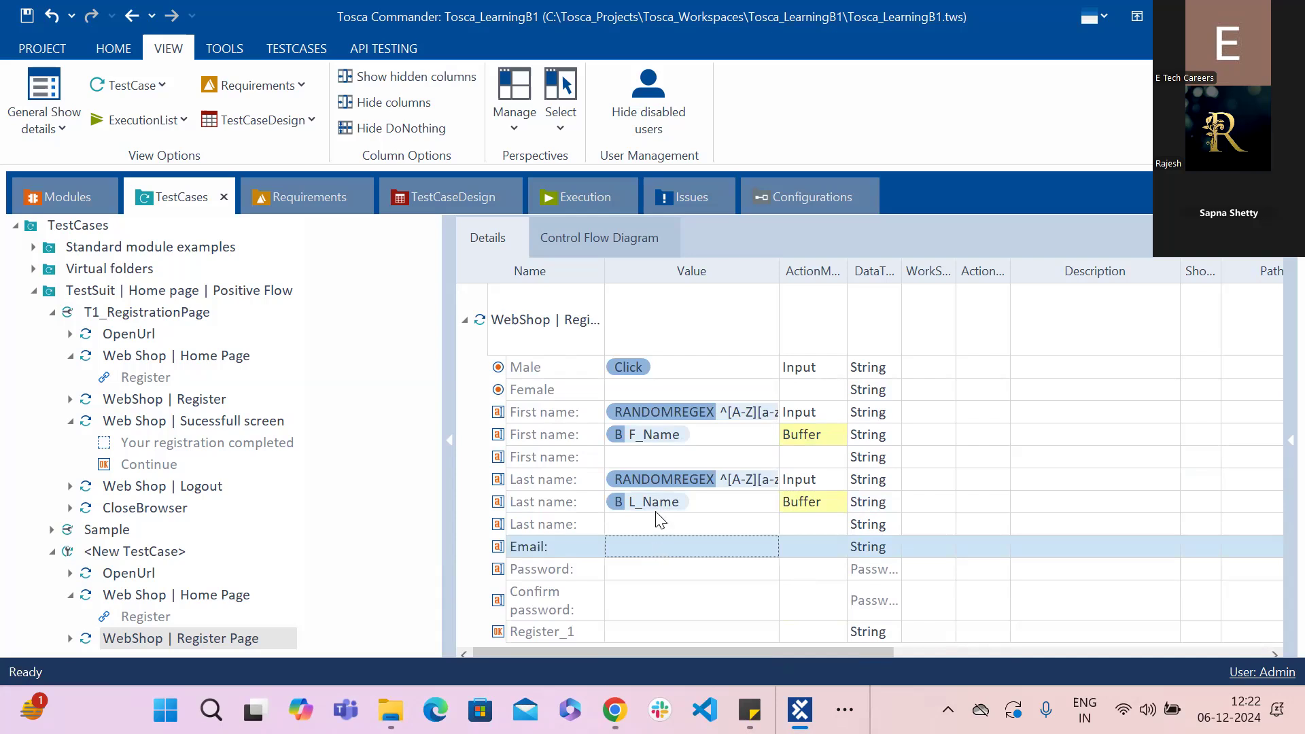
{"action": "left_click", "coordinate": [649, 478]}
{"action": "left_click", "coordinate": [650, 479]}
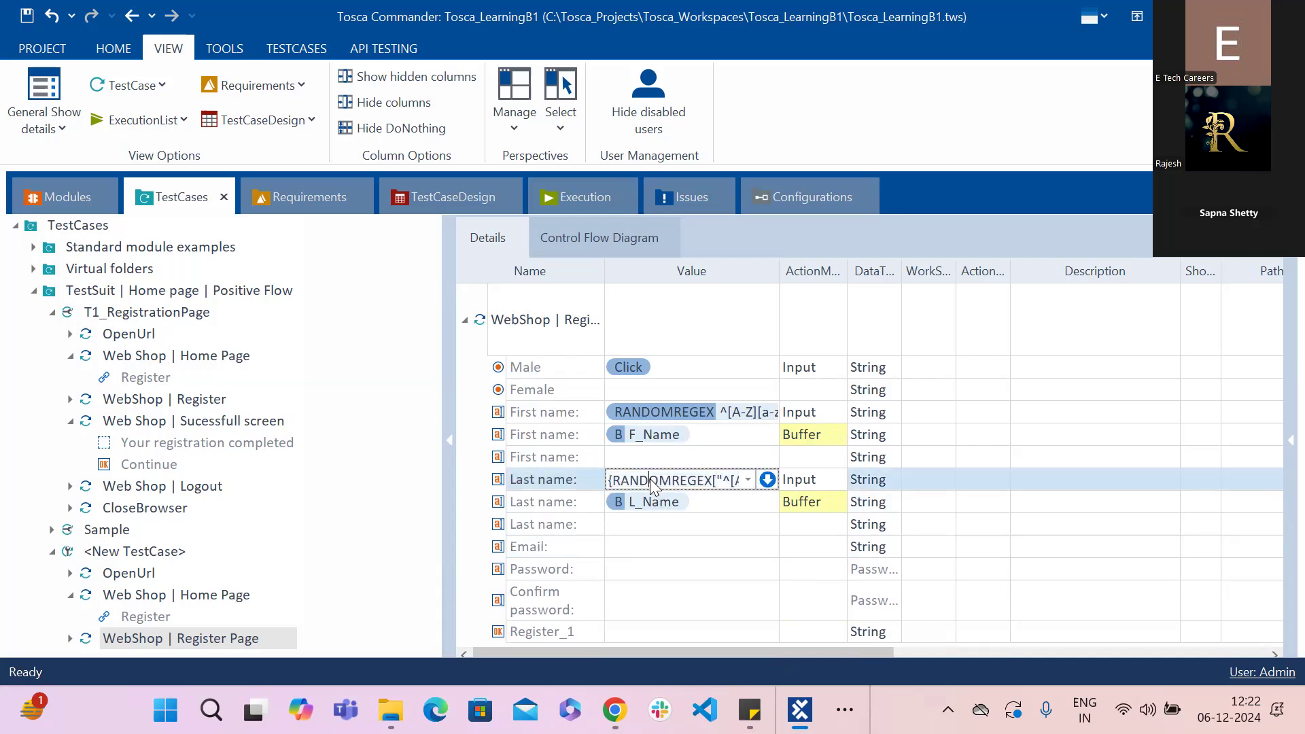
{"action": "key", "text": "Home"}
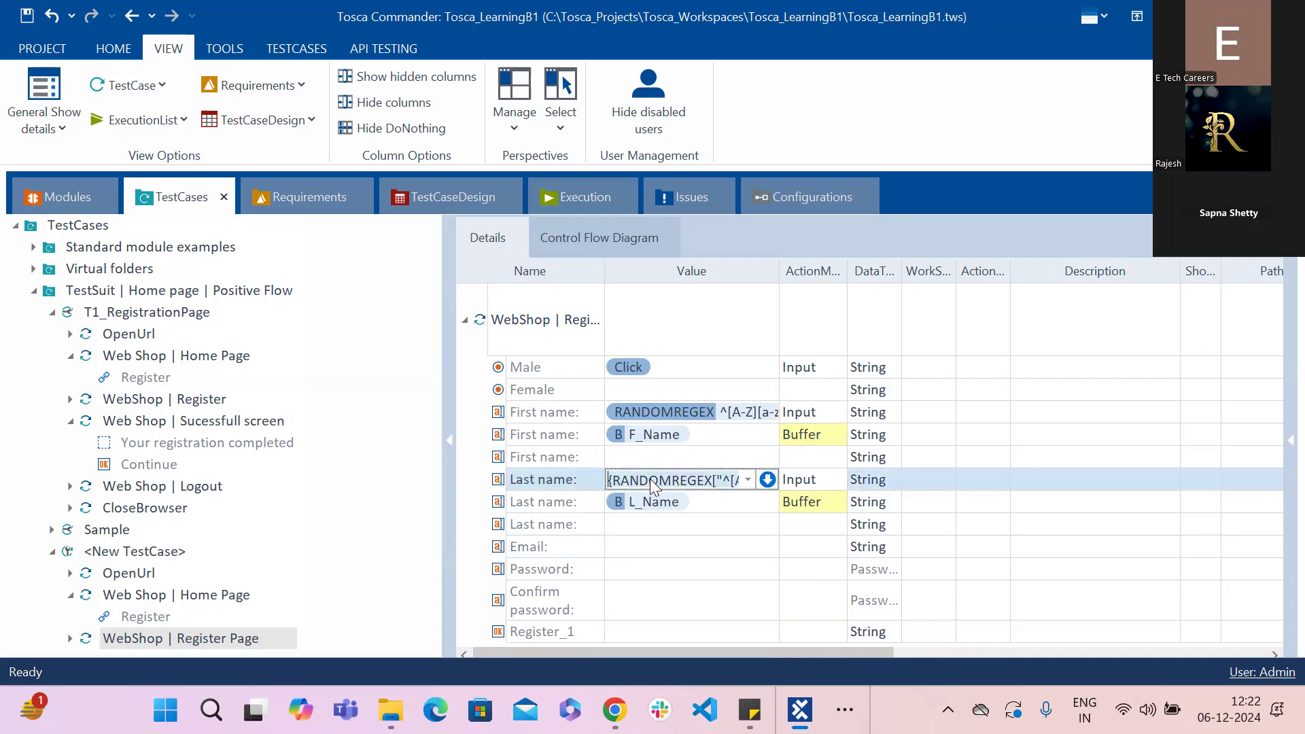
{"action": "left_click", "coordinate": [642, 542]}
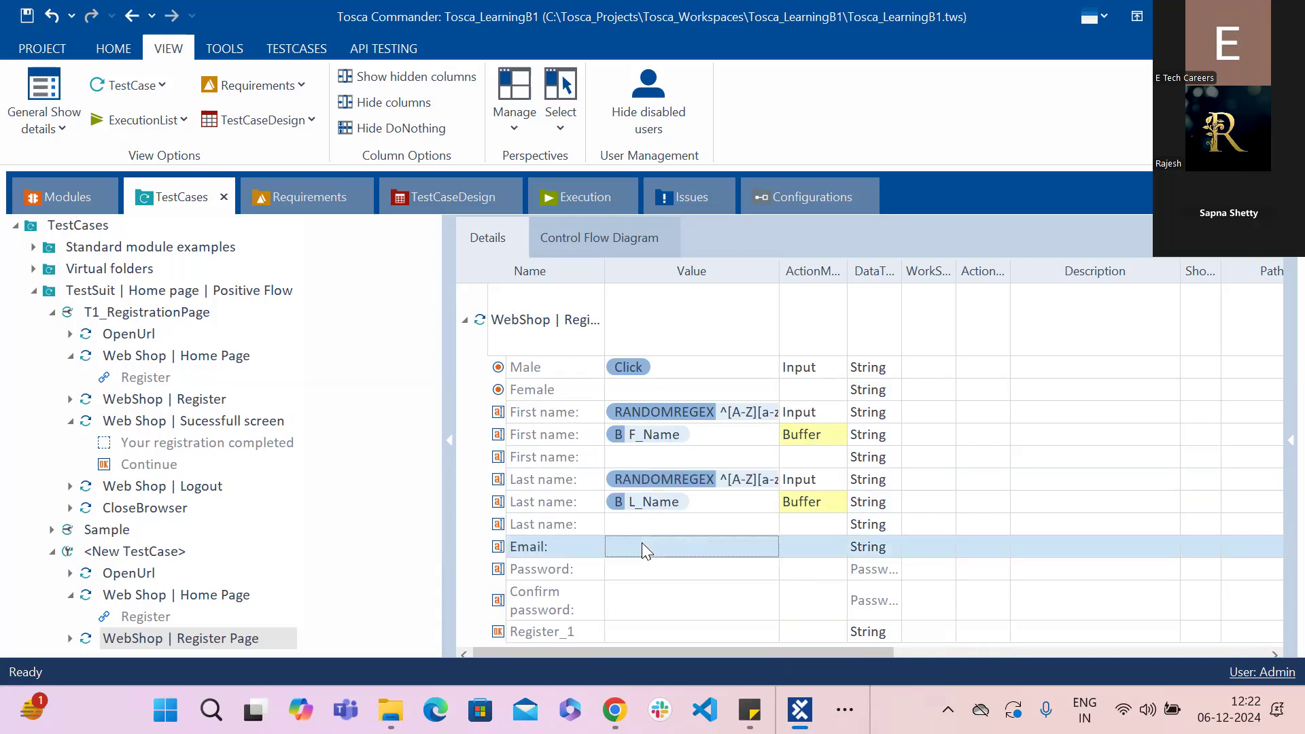
{"action": "left_click", "coordinate": [642, 547]}
{"action": "type", "text": "{RANDOMREGEX[\"^[A-Z][a-z]{4}+[0-9]{1}$\"]}"}
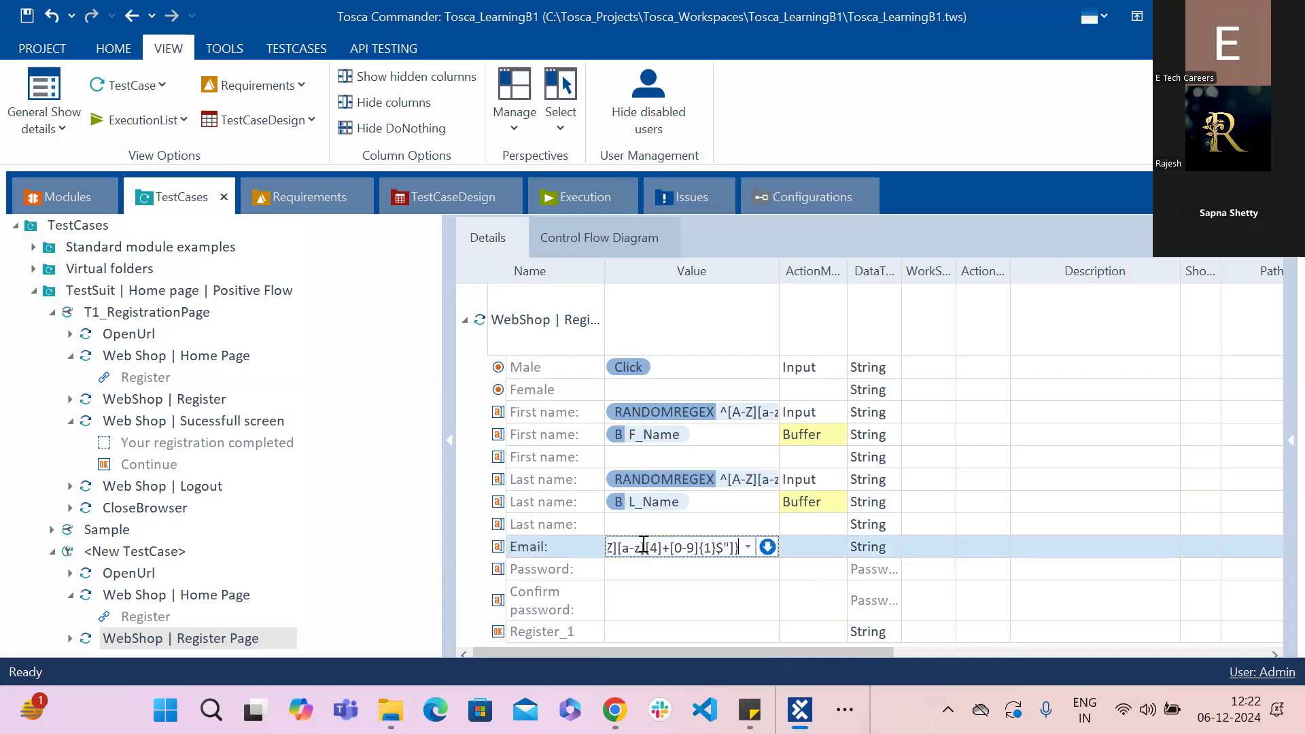
{"action": "type", "text": "@gmail.c"}
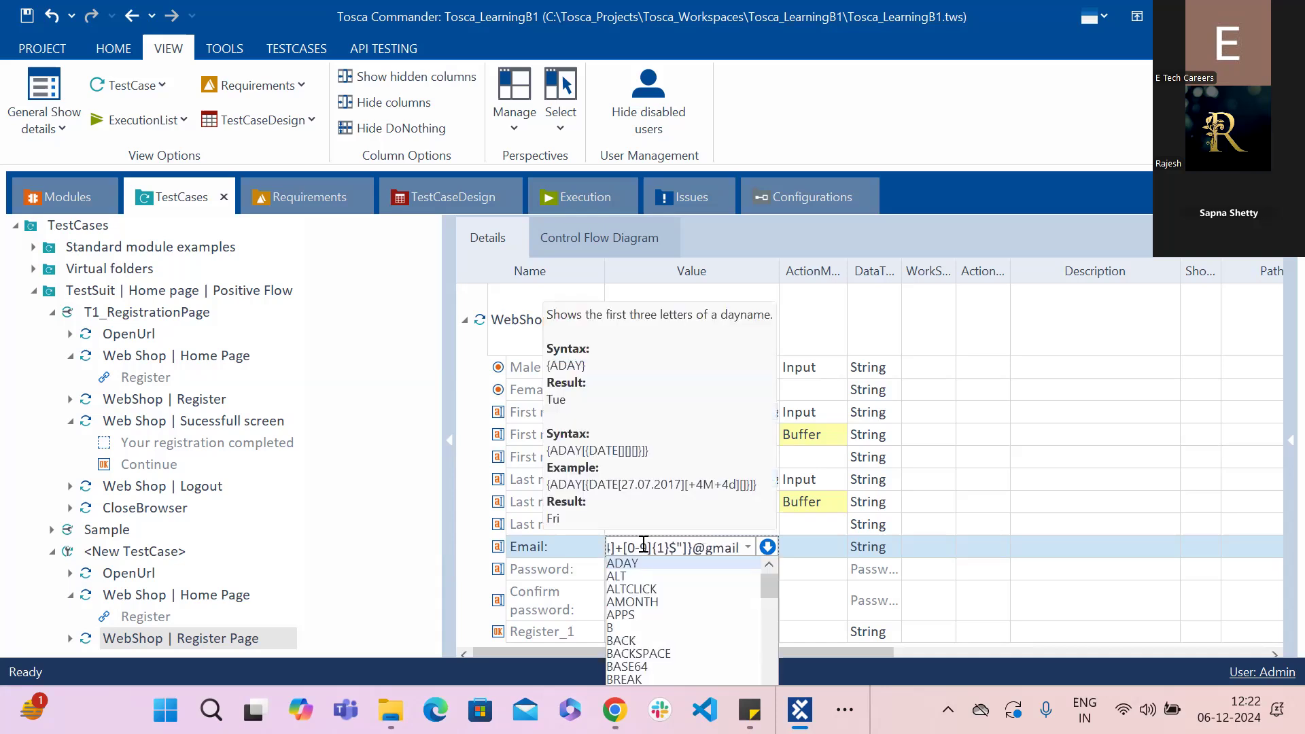
{"action": "type", "text": "om"}
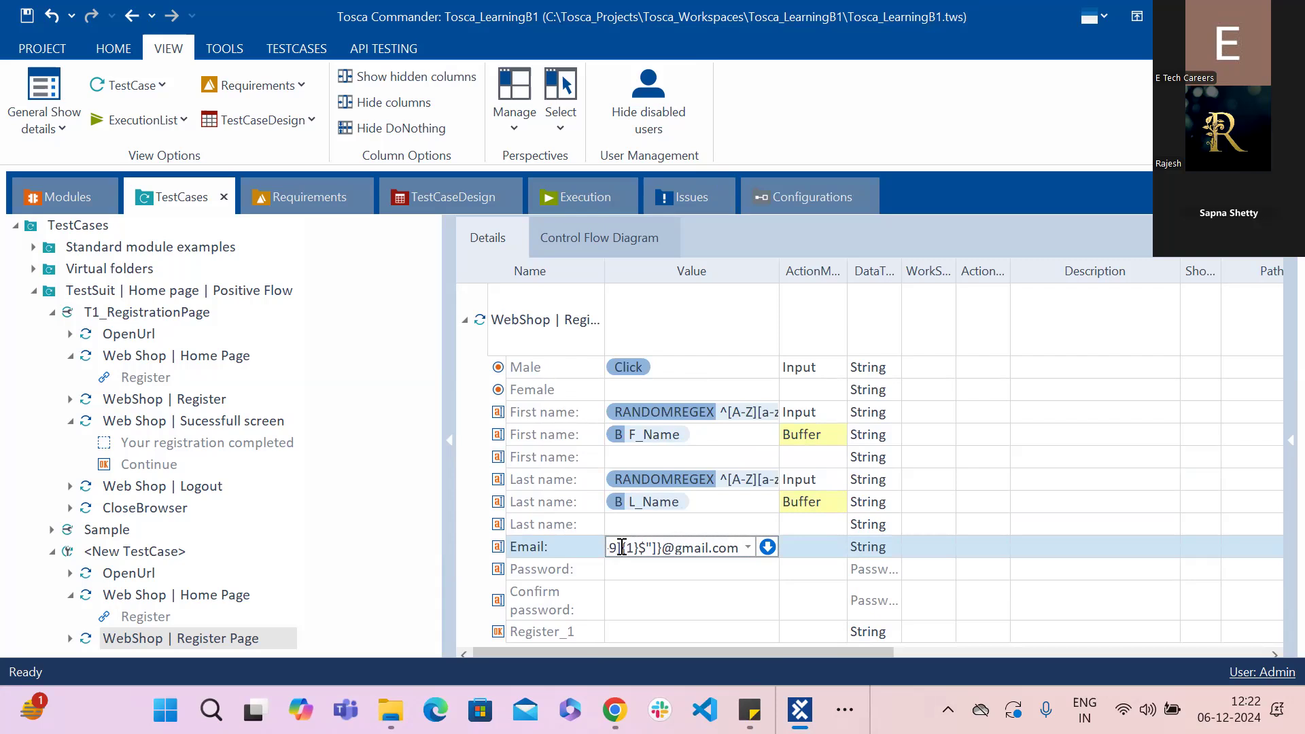
{"action": "key", "text": "Return"}
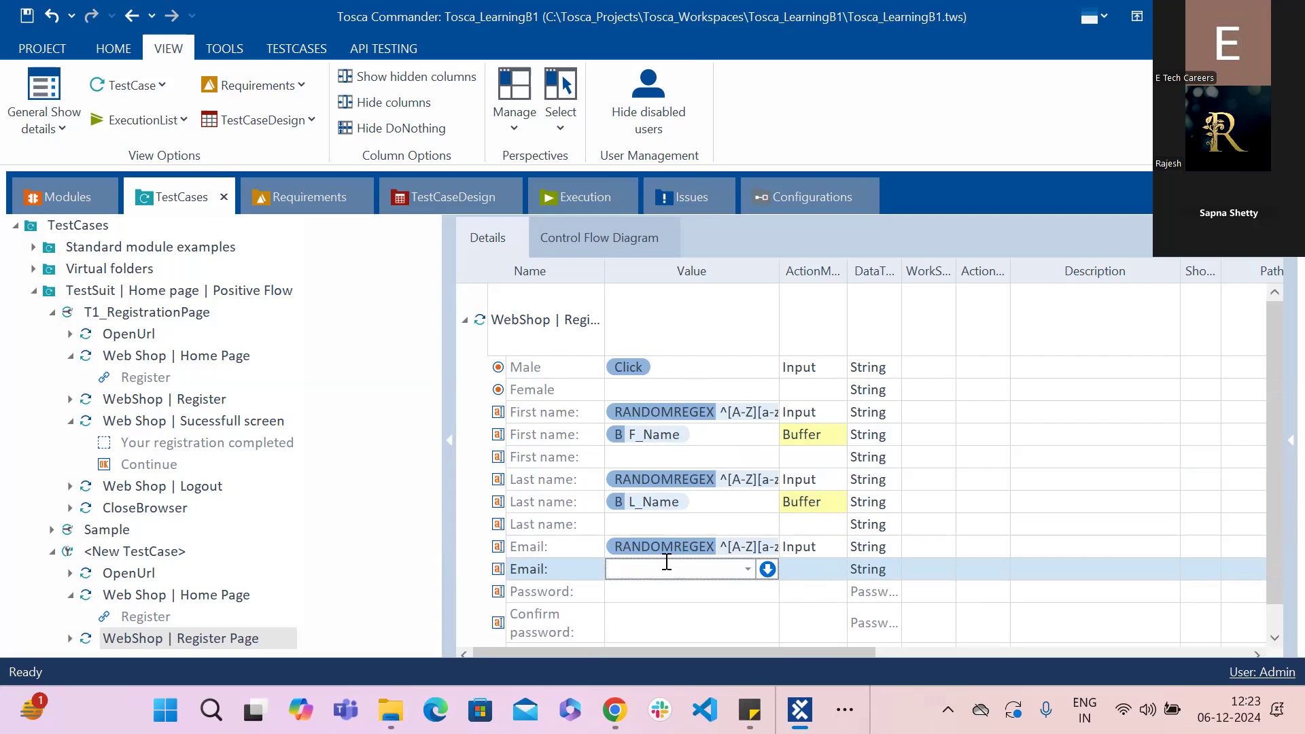
Step: Enter the buffer expression {B[Email_Id]} as the value of the second Email row
{"action": "type", "text": "{Click}"}
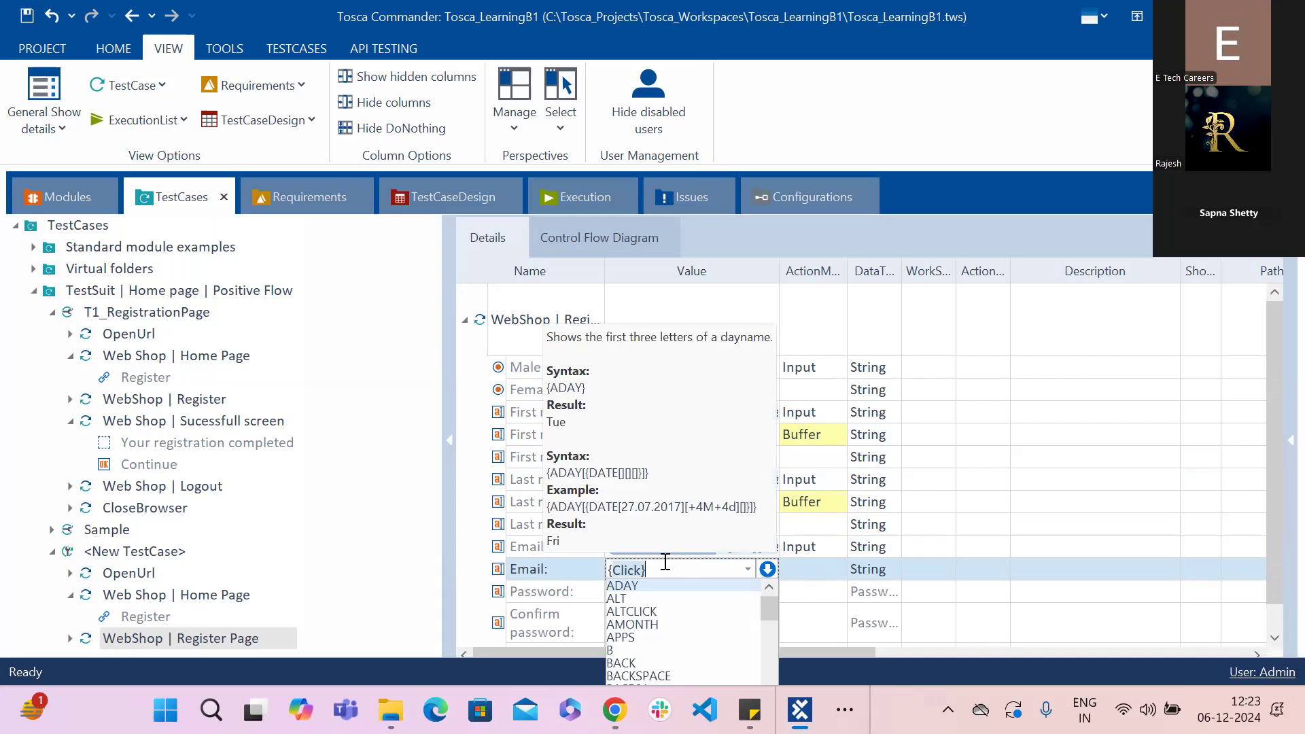
{"action": "key", "text": "Escape"}
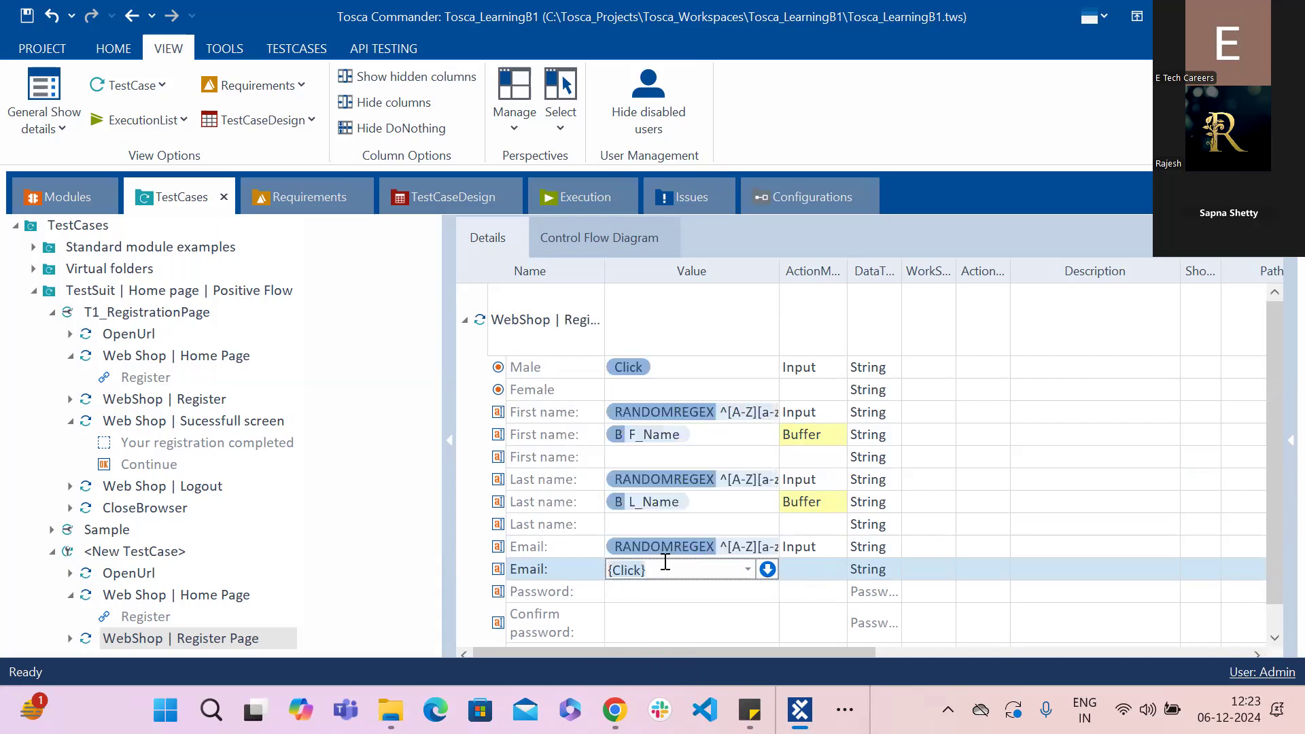
{"action": "key", "text": "Home"}
{"action": "left_click", "coordinate": [631, 568]}
{"action": "key", "text": "BackSpace"}
{"action": "key", "text": "BackSpace"}
{"action": "key", "text": "BackSpace"}
{"action": "key", "text": "BackSpace"}
{"action": "key", "text": "BackSpace"}
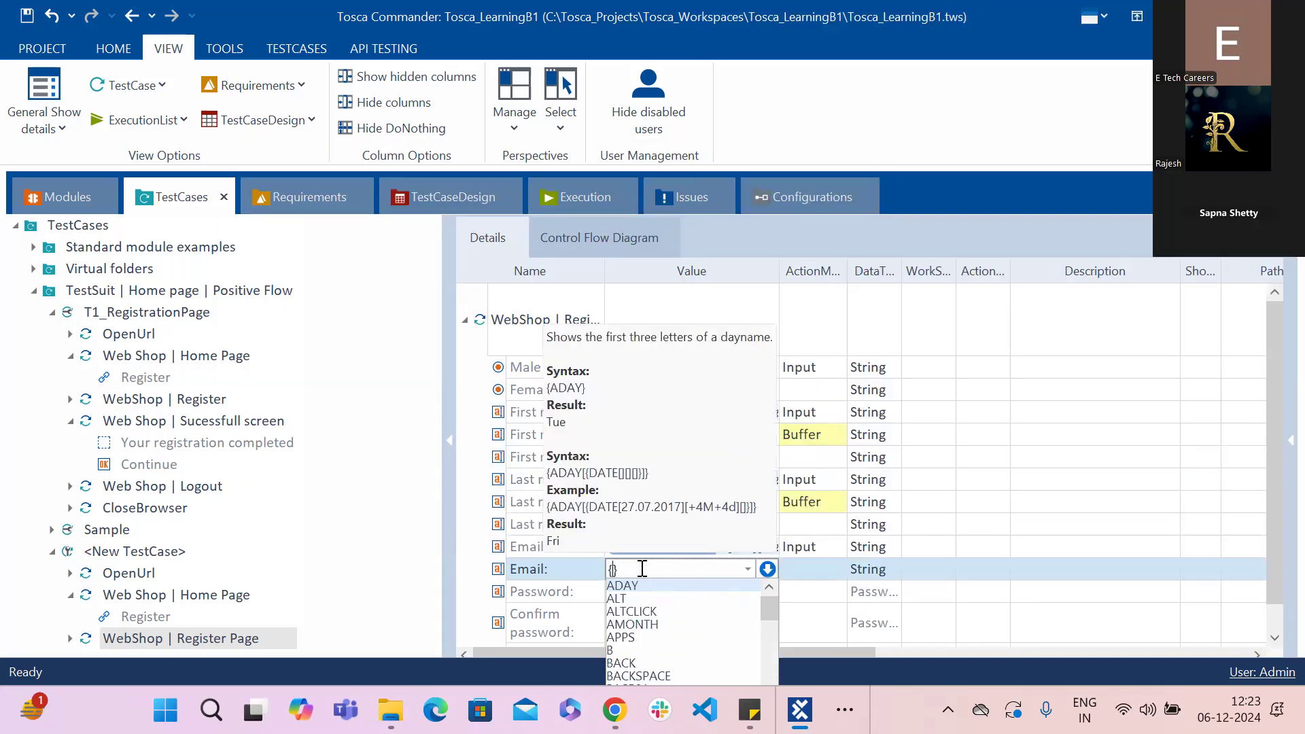
{"action": "type", "text": "B[]"}
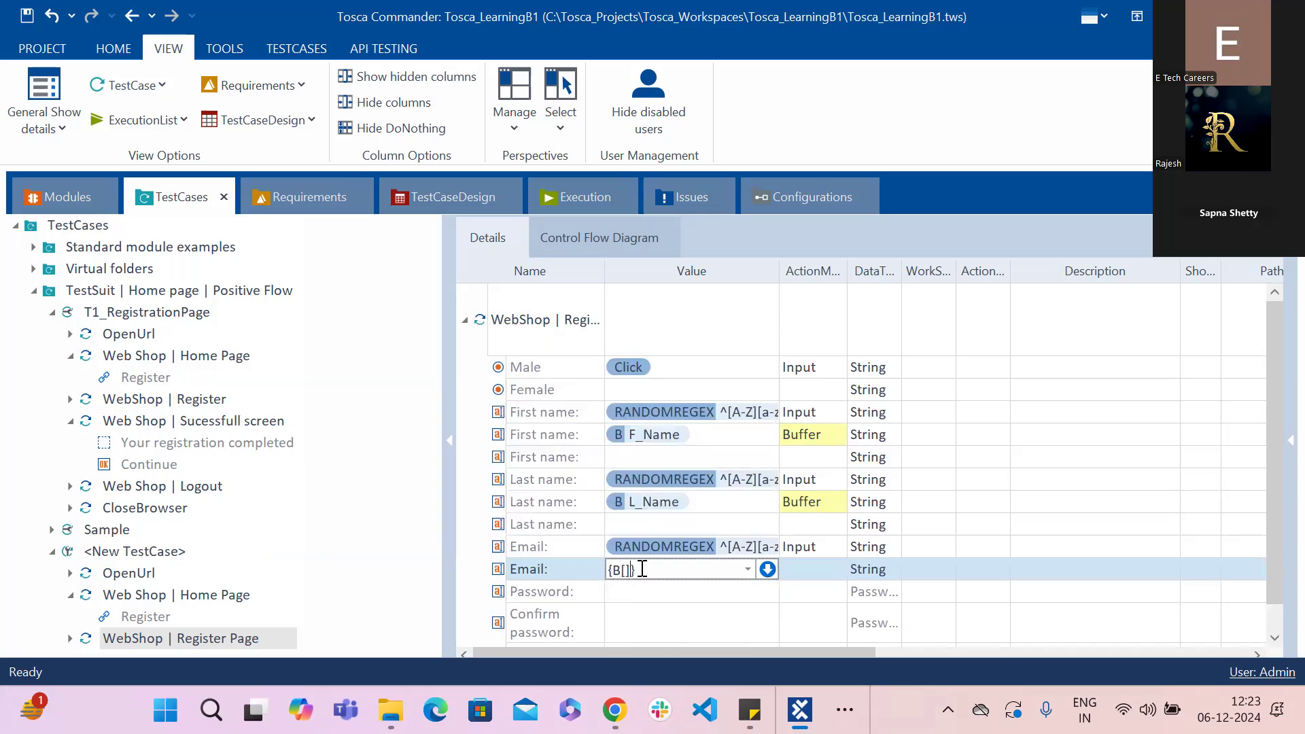
{"action": "type", "text": "Emaoil"}
{"action": "key", "text": "BackSpace"}
{"action": "key", "text": "BackSpace"}
{"action": "key", "text": "BackSpace"}
{"action": "type", "text": "il"}
{"action": "type", "text": " Id"}
Step: Set the action mode of the second Email row, holding Email_Id, to Buffer
{"action": "left_click", "coordinate": [801, 569]}
{"action": "left_click", "coordinate": [839, 569]}
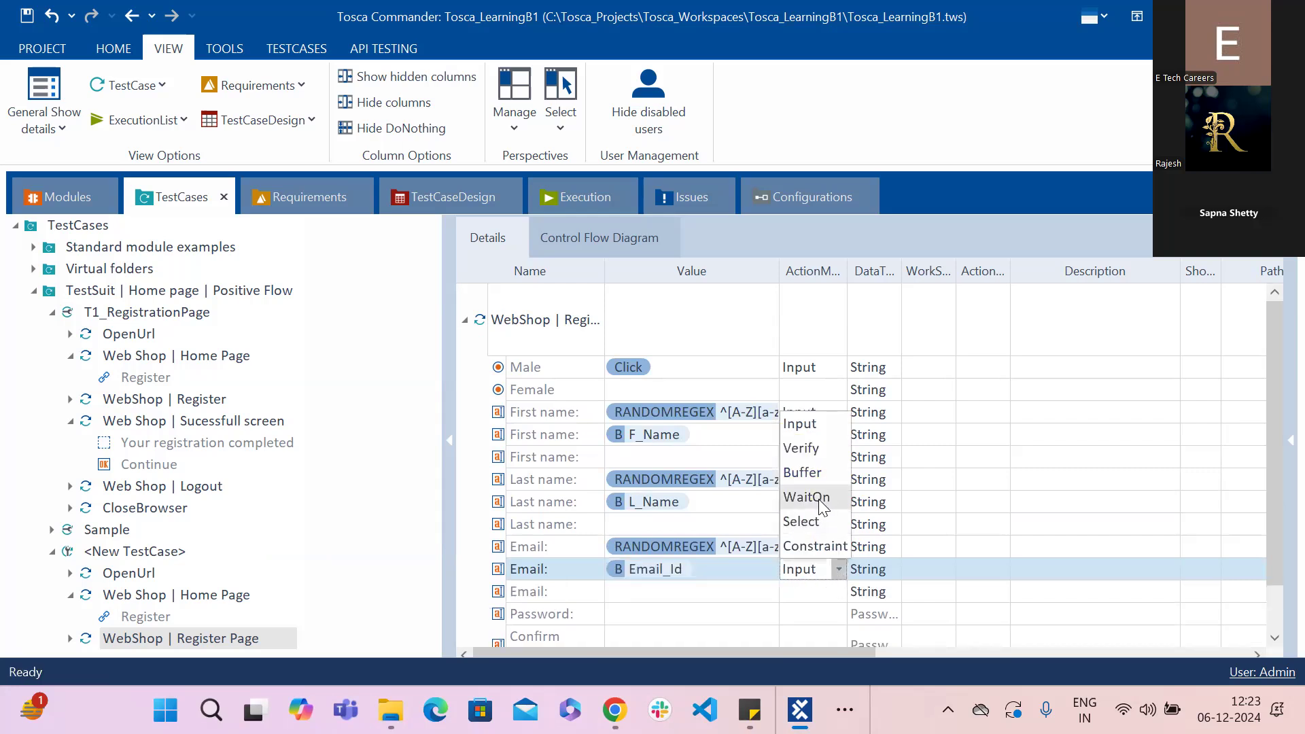
{"action": "left_click", "coordinate": [807, 479]}
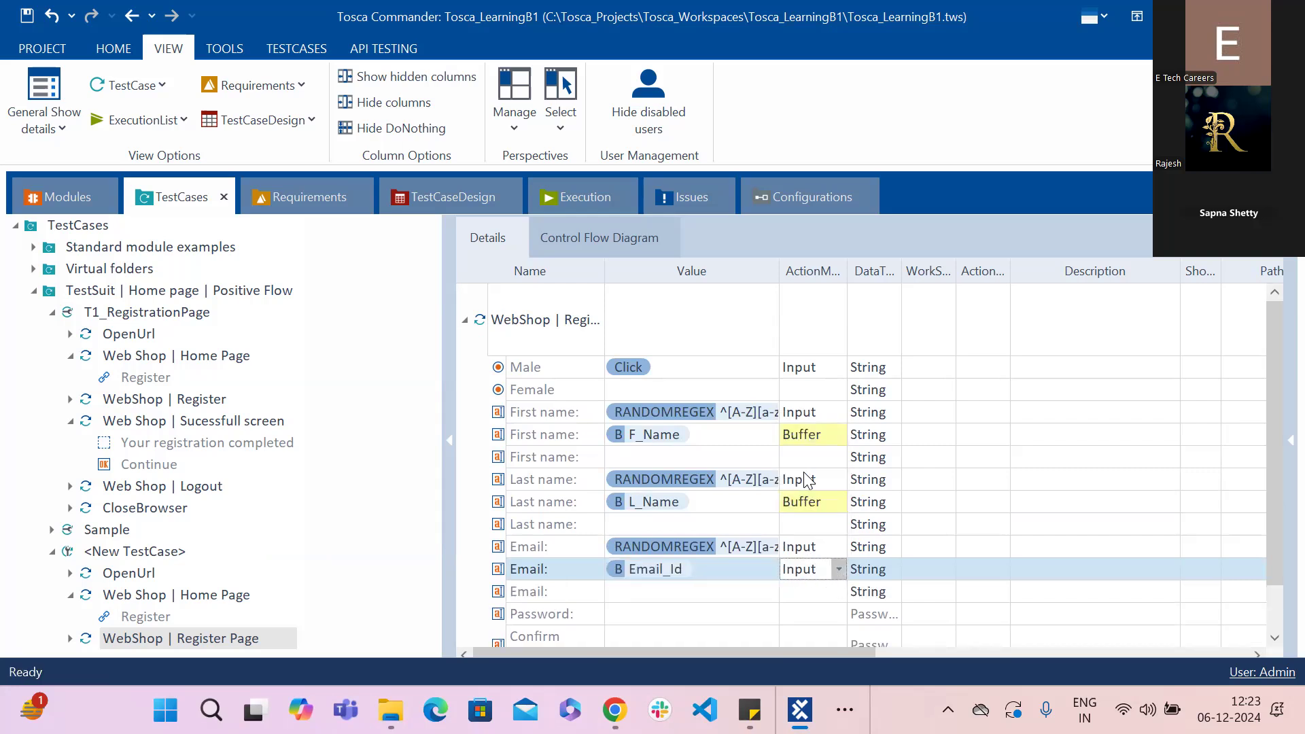
Step: Paste the RANDOMREGEX expression into the Password value and adjust its letter and digit counts for the password
{"action": "left_click", "coordinate": [670, 592]}
{"action": "key", "text": "Down"}
{"action": "key", "text": "Down"}
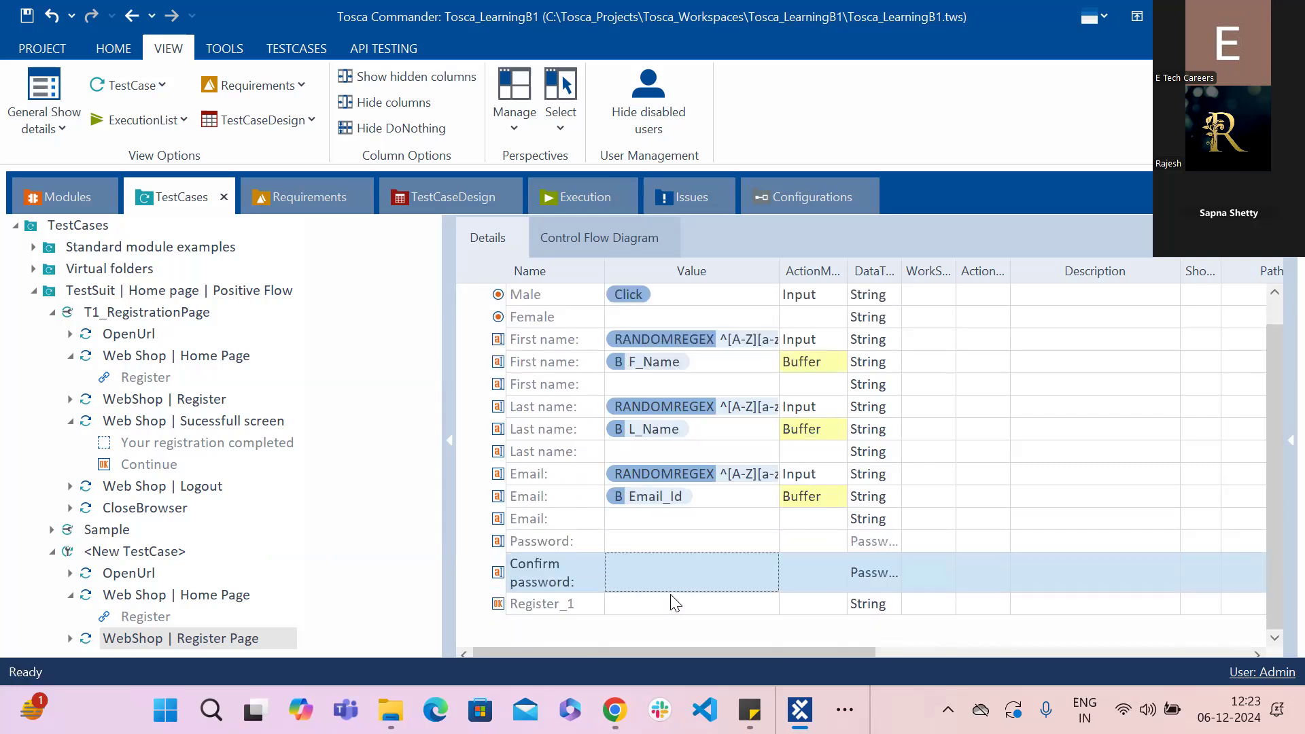
{"action": "key", "text": "Up"}
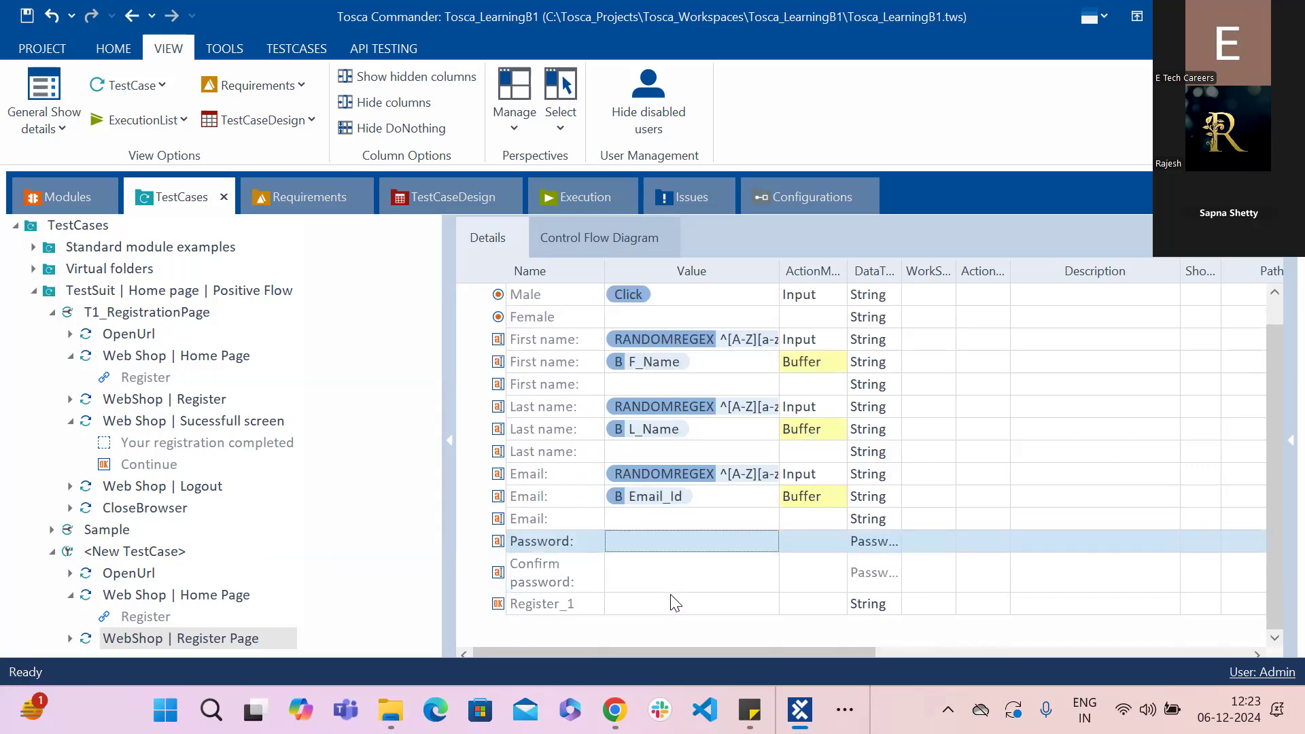
{"action": "left_click", "coordinate": [638, 534]}
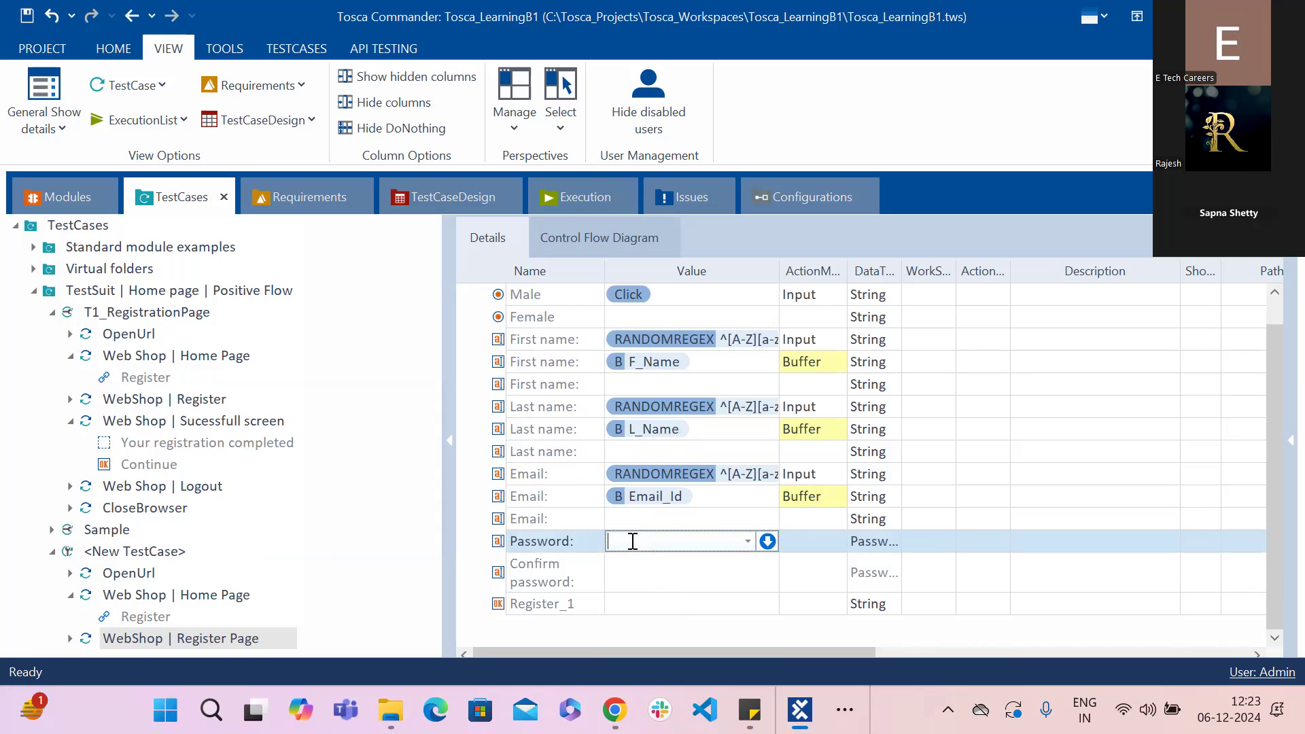
{"action": "key", "text": "ctrl+v"}
{"action": "key", "text": "BackSpace"}
{"action": "type", "text": "2"}
{"action": "type", "text": "4"}
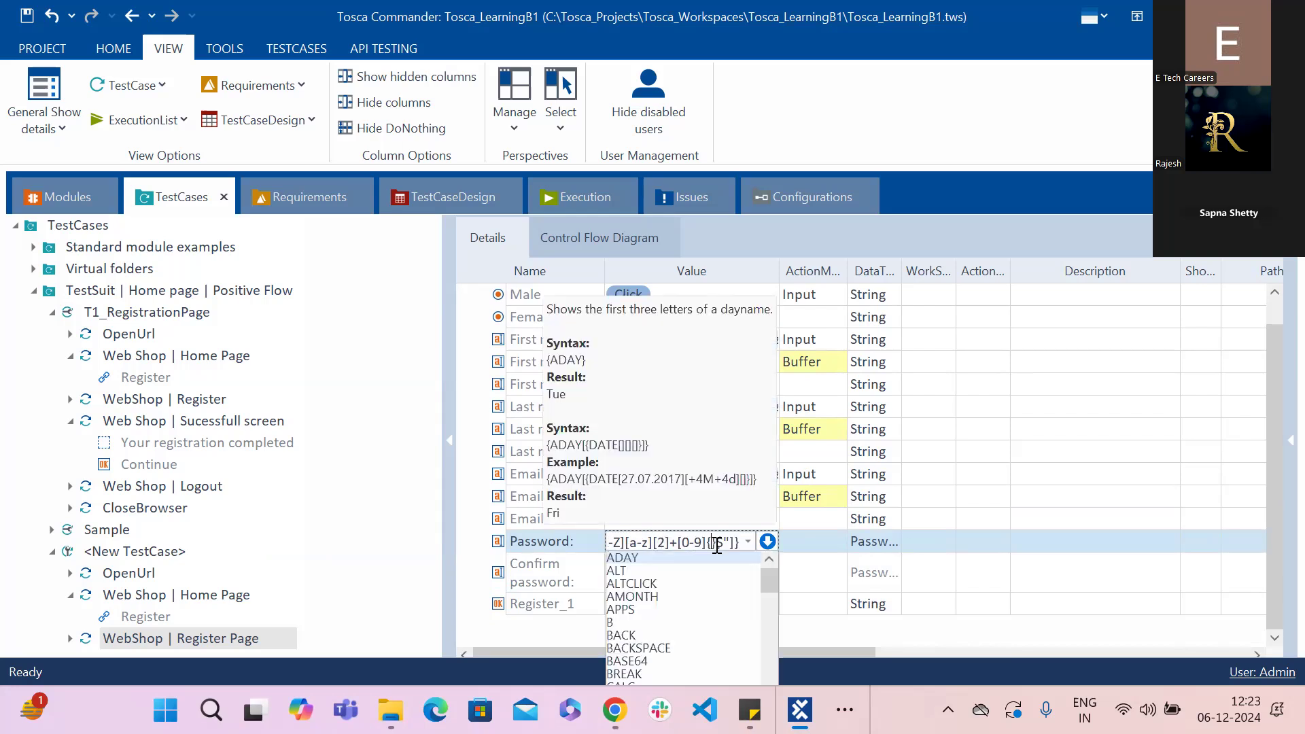
Step: Set the data type of the first Password row to String
{"action": "left_click", "coordinate": [804, 537]}
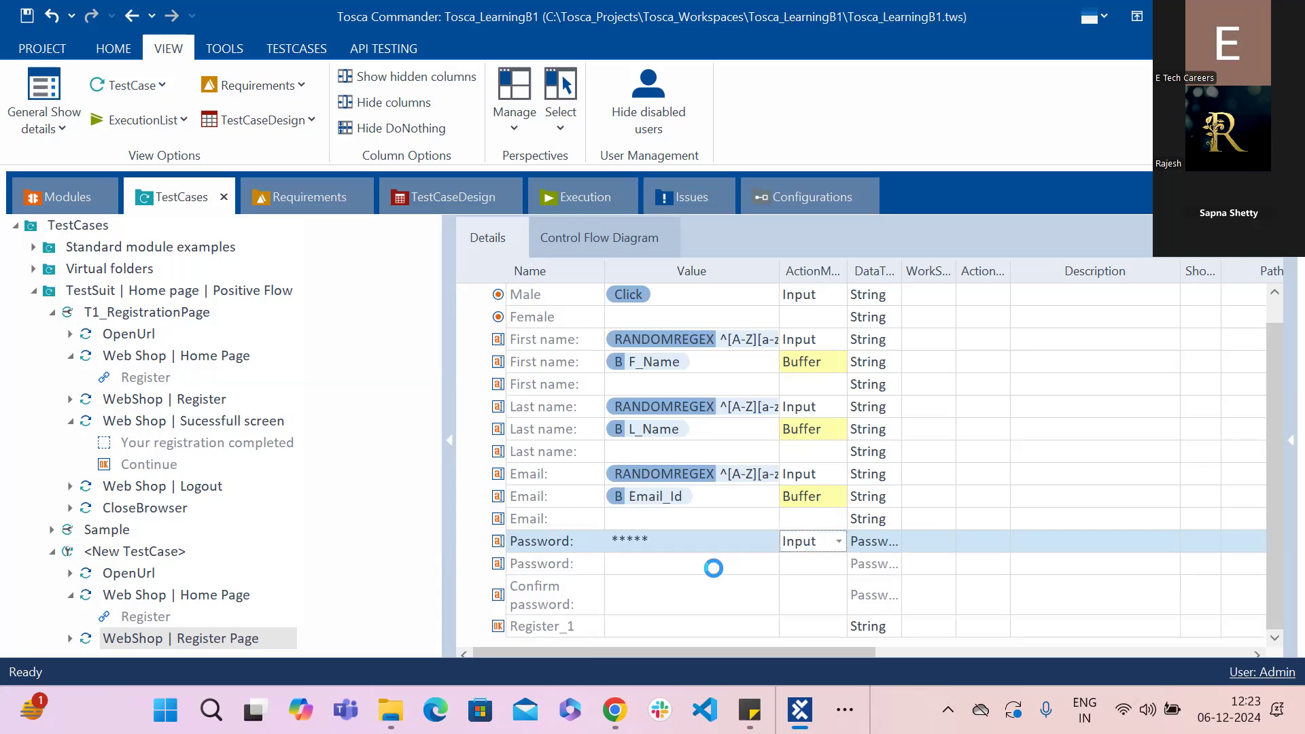
{"action": "left_click", "coordinate": [877, 541]}
{"action": "left_click", "coordinate": [892, 541]}
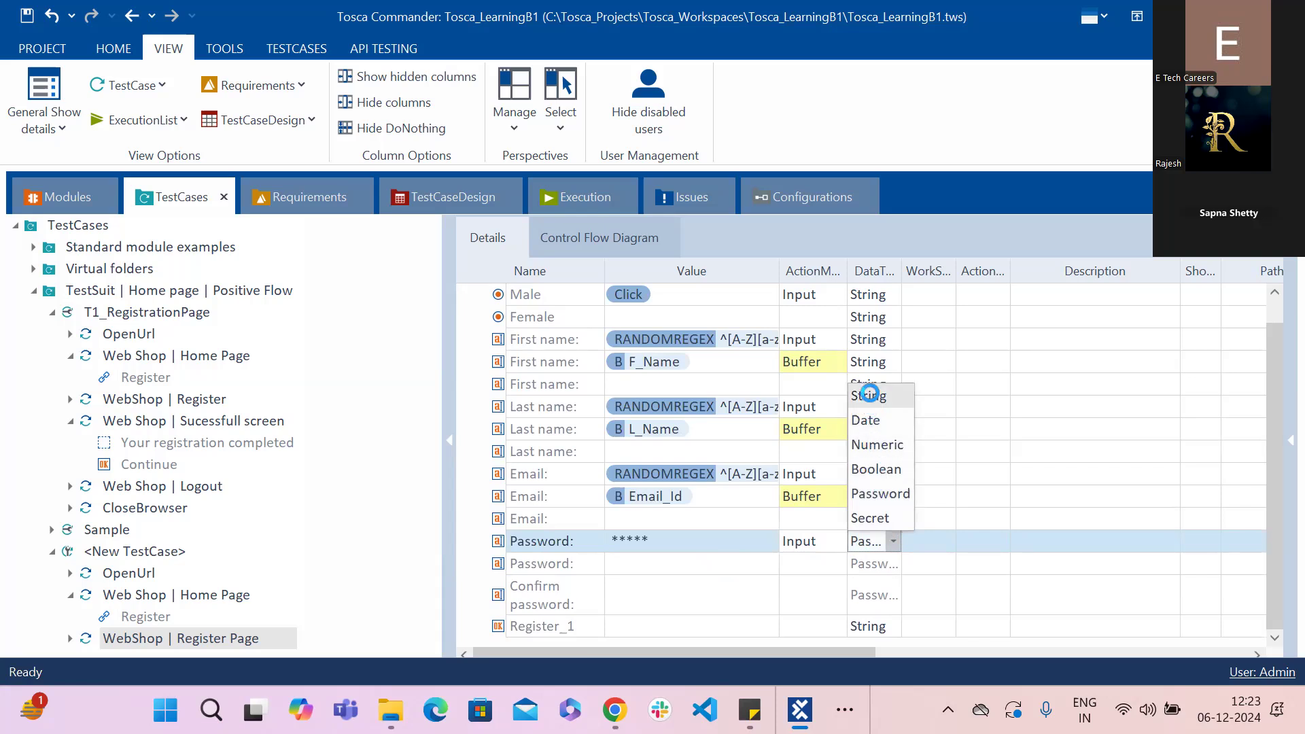
{"action": "left_click", "coordinate": [869, 394]}
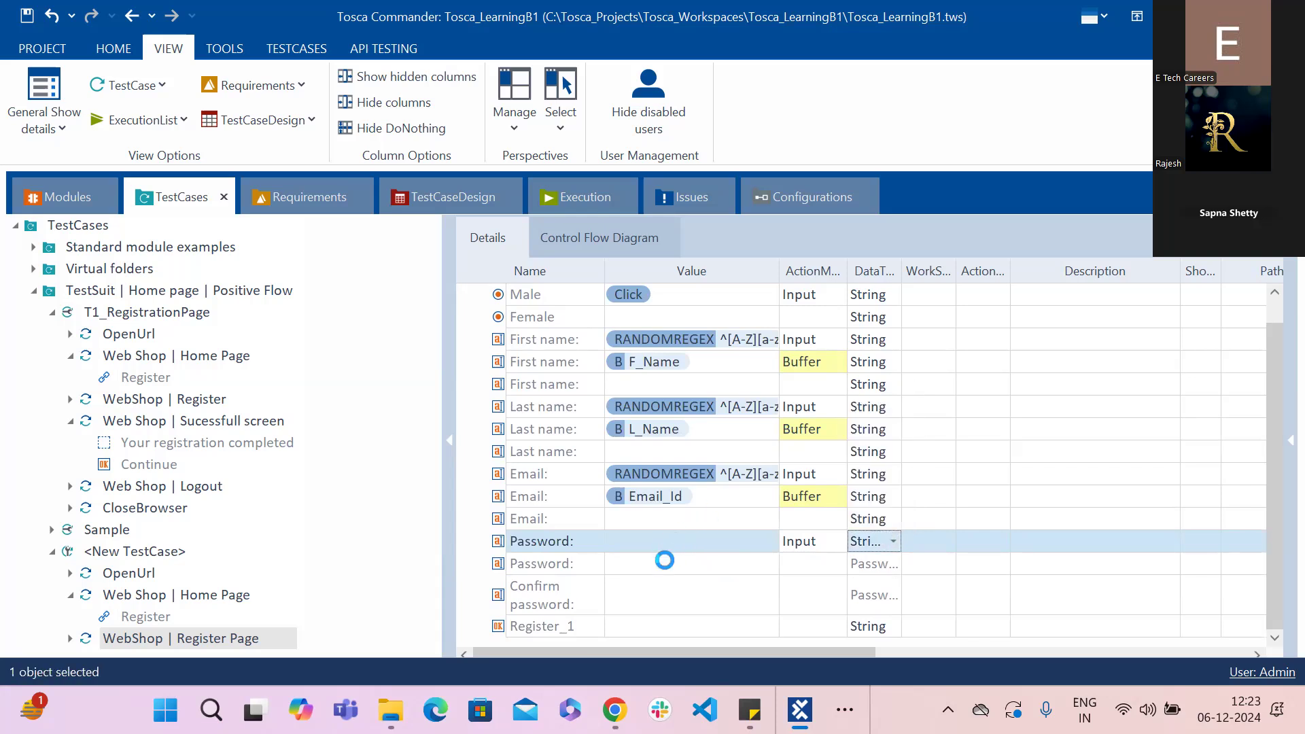
Step: Paste the RANDOMREGEX expression into the first Password row again and adjust its letter and digit repeat counts
{"action": "left_click", "coordinate": [657, 539]}
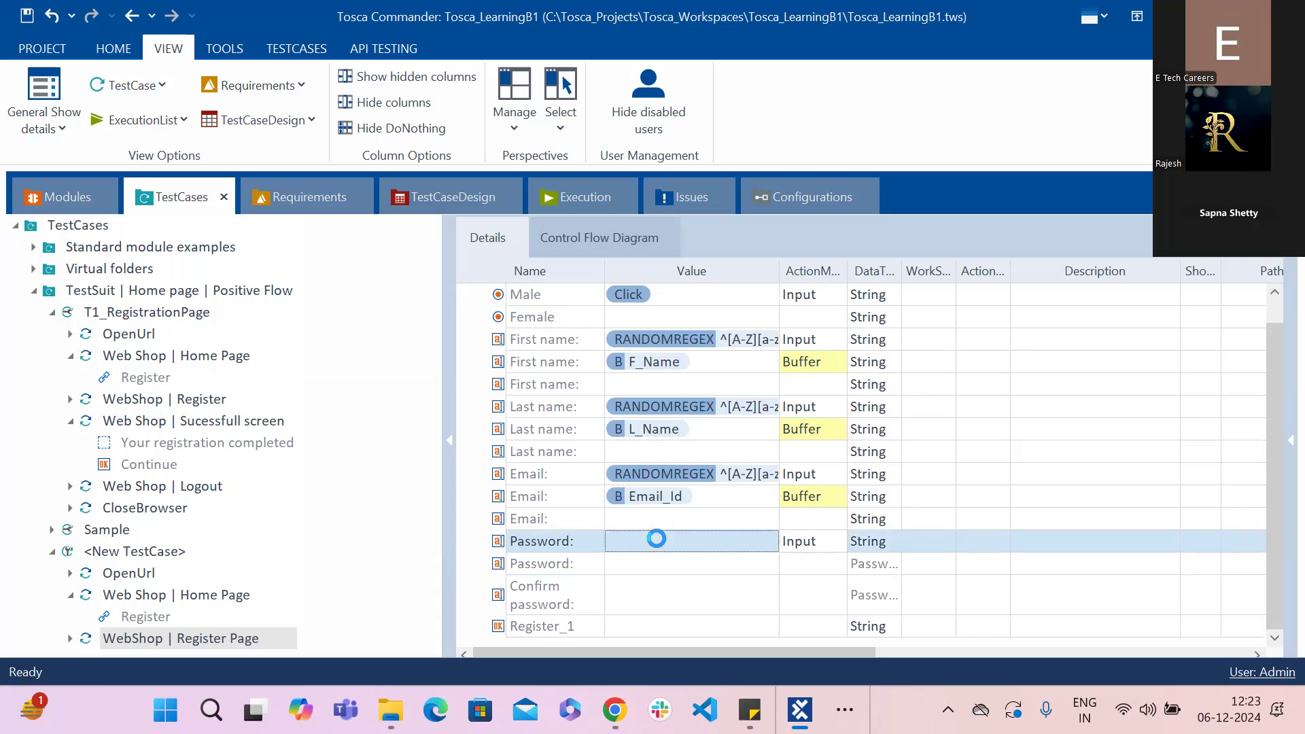
{"action": "key", "text": "ctrl+v"}
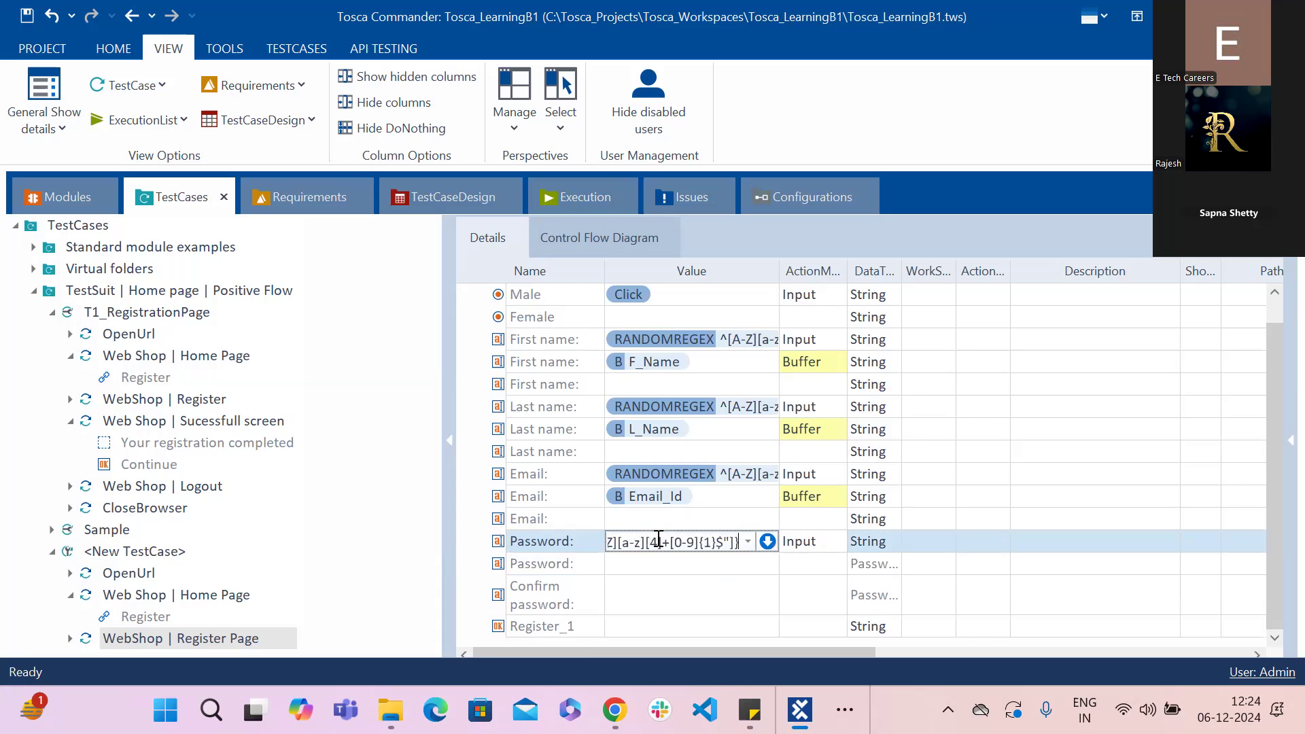
{"action": "double_click", "coordinate": [707, 543]}
{"action": "type", "text": "4"}
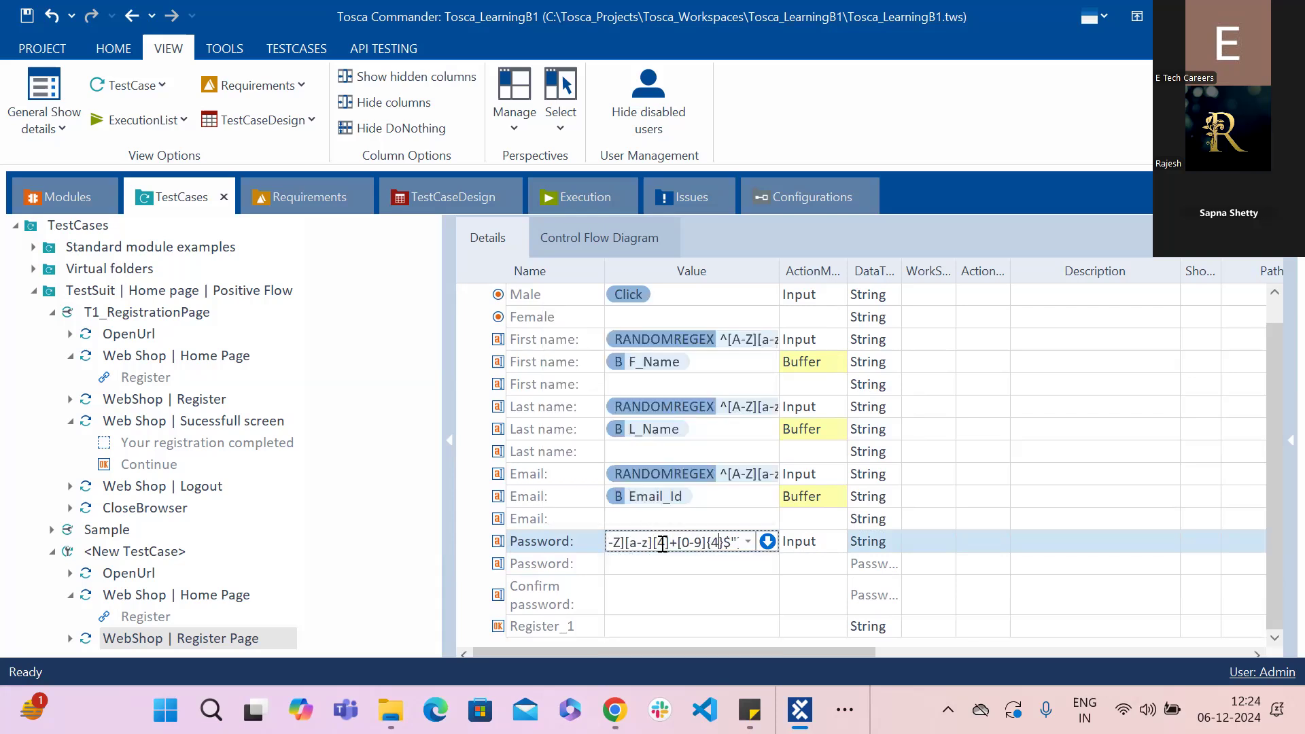
{"action": "key", "text": "BackSpace"}
{"action": "type", "text": "3"}
{"action": "left_click", "coordinate": [665, 571]}
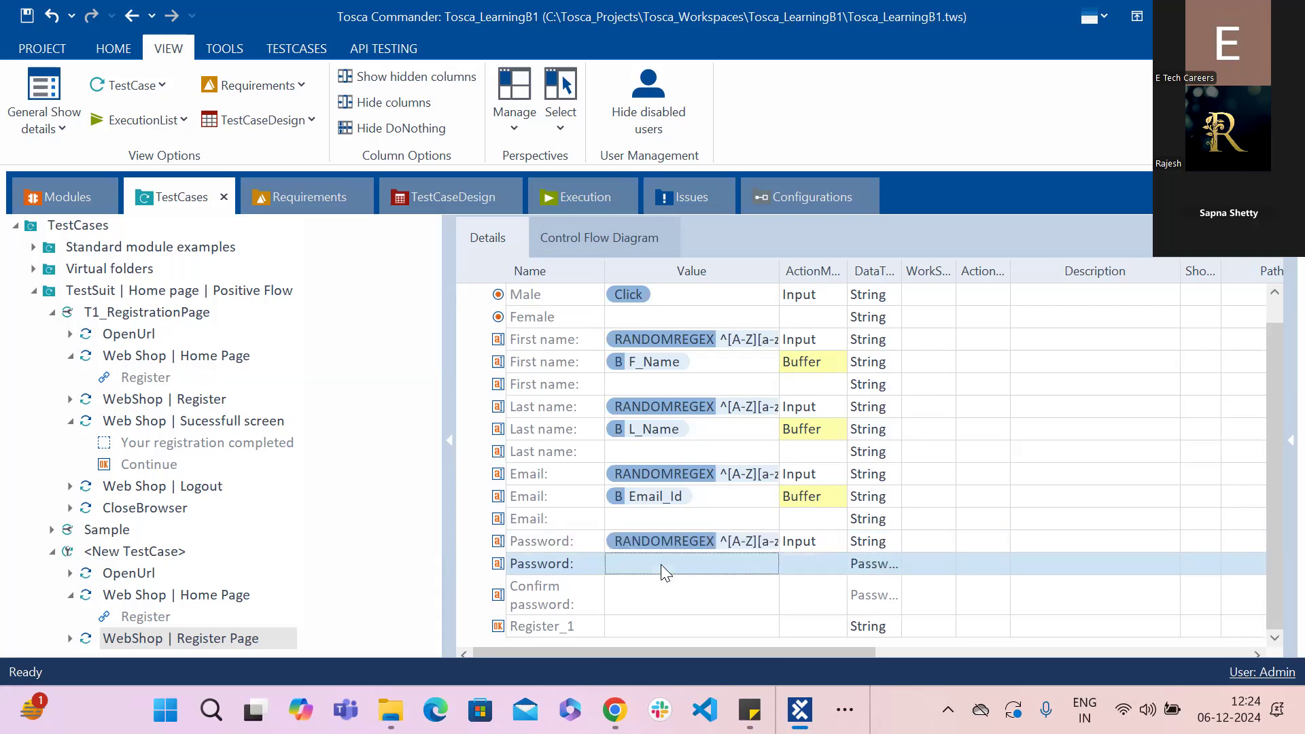
Step: Enter the buffer expression {B[PWD]} as the value of the second Password row
{"action": "left_click", "coordinate": [661, 564]}
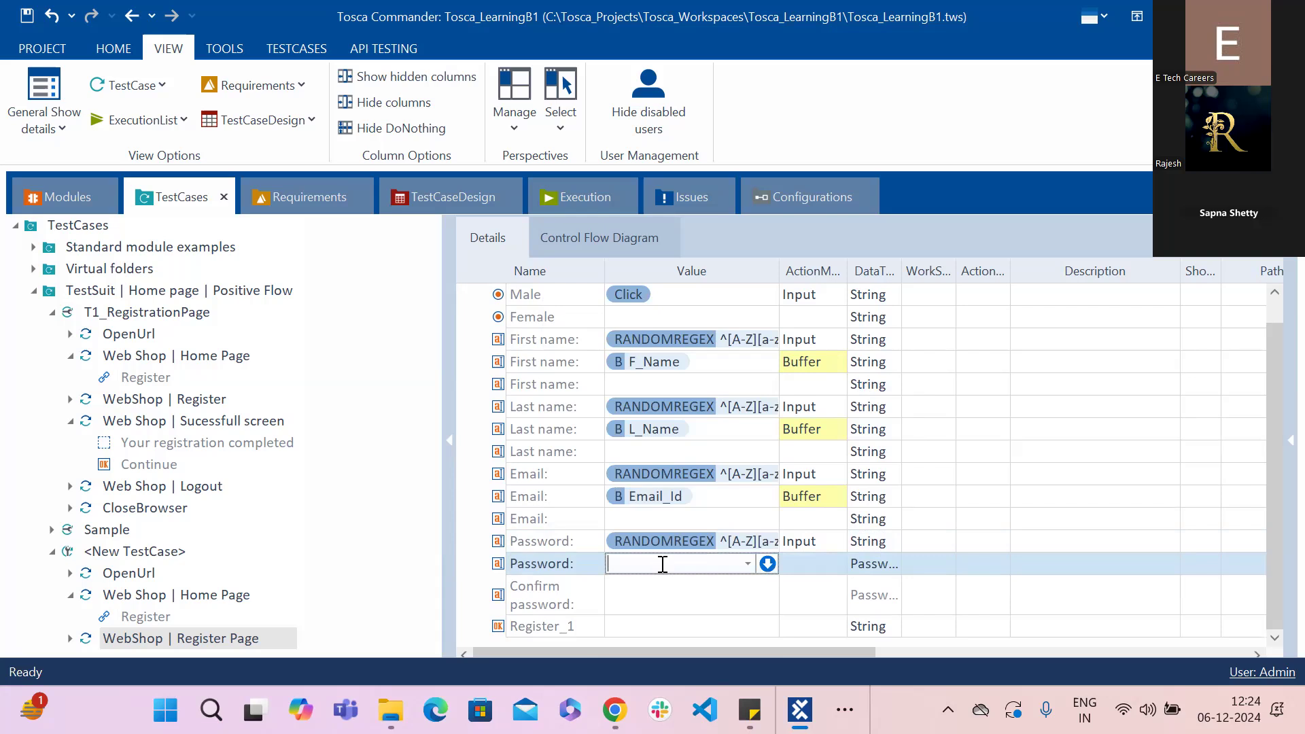
{"action": "type", "text": "{Click}"}
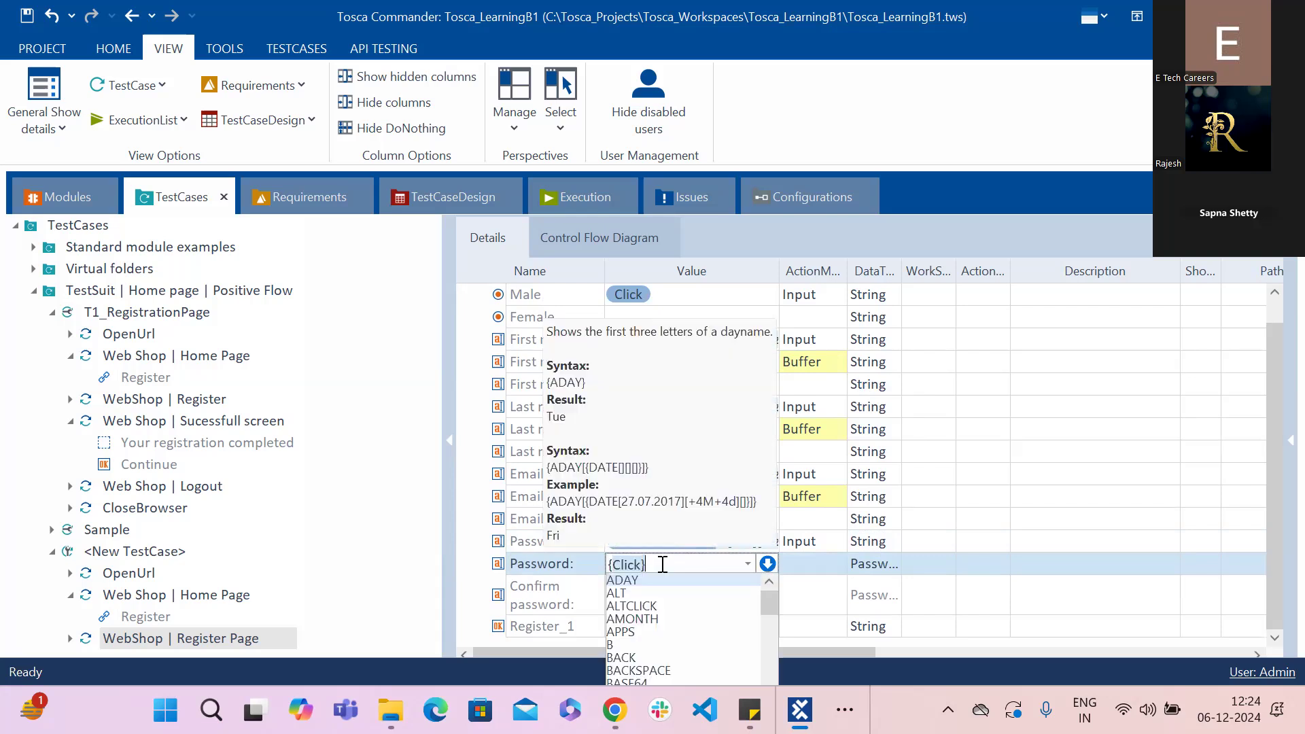
{"action": "key", "text": "BackSpace"}
{"action": "key", "text": "BackSpace"}
{"action": "key", "text": "BackSpace"}
{"action": "key", "text": "BackSpace"}
{"action": "key", "text": "BackSpace"}
{"action": "key", "text": "BackSpace"}
{"action": "type", "text": "B"}
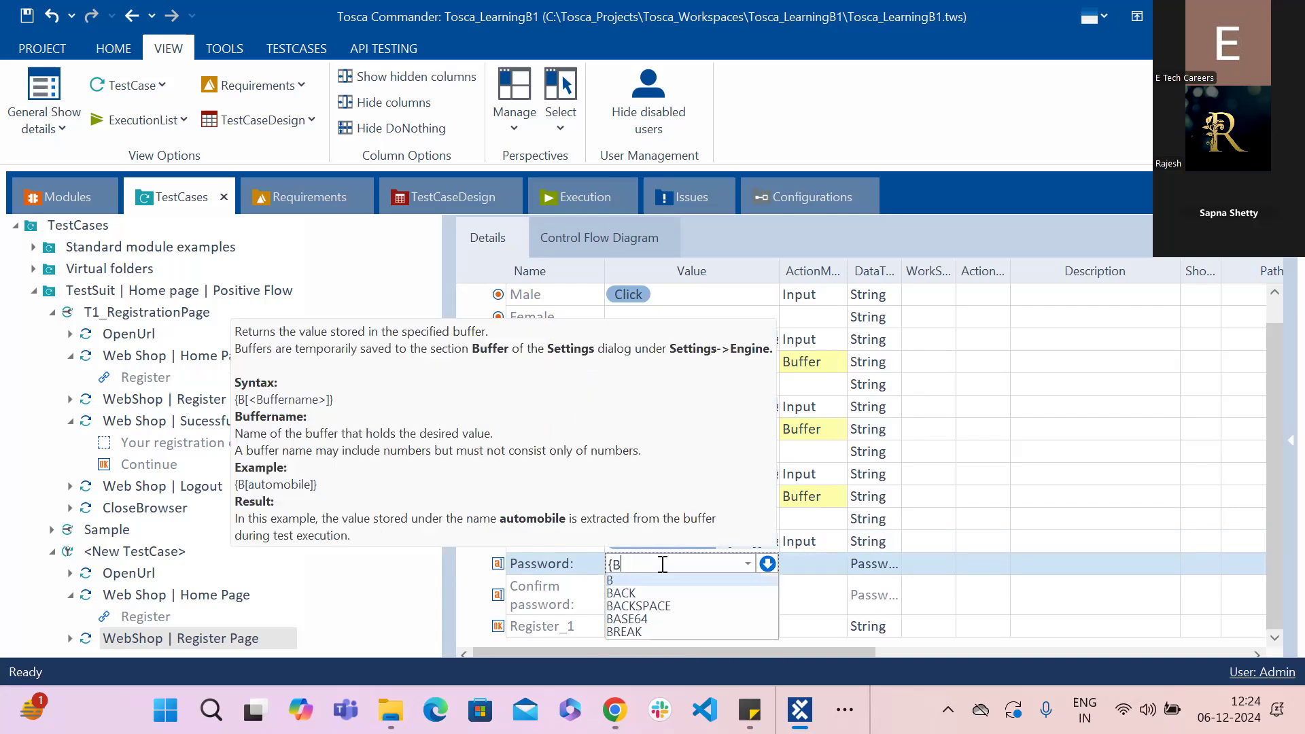
{"action": "type", "text": "[]"}
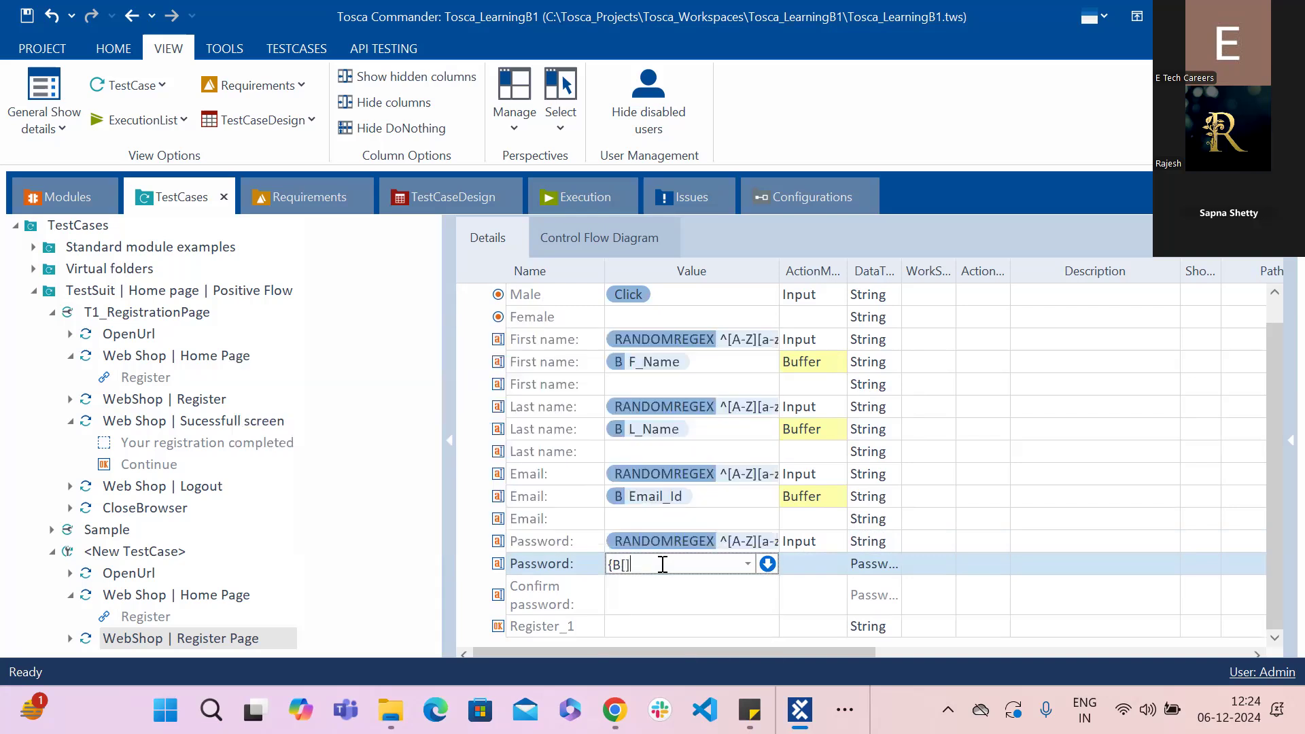
{"action": "type", "text": "}"}
{"action": "left_click", "coordinate": [625, 568]}
{"action": "type", "text": "PWD"}
{"action": "left_click", "coordinate": [819, 567]}
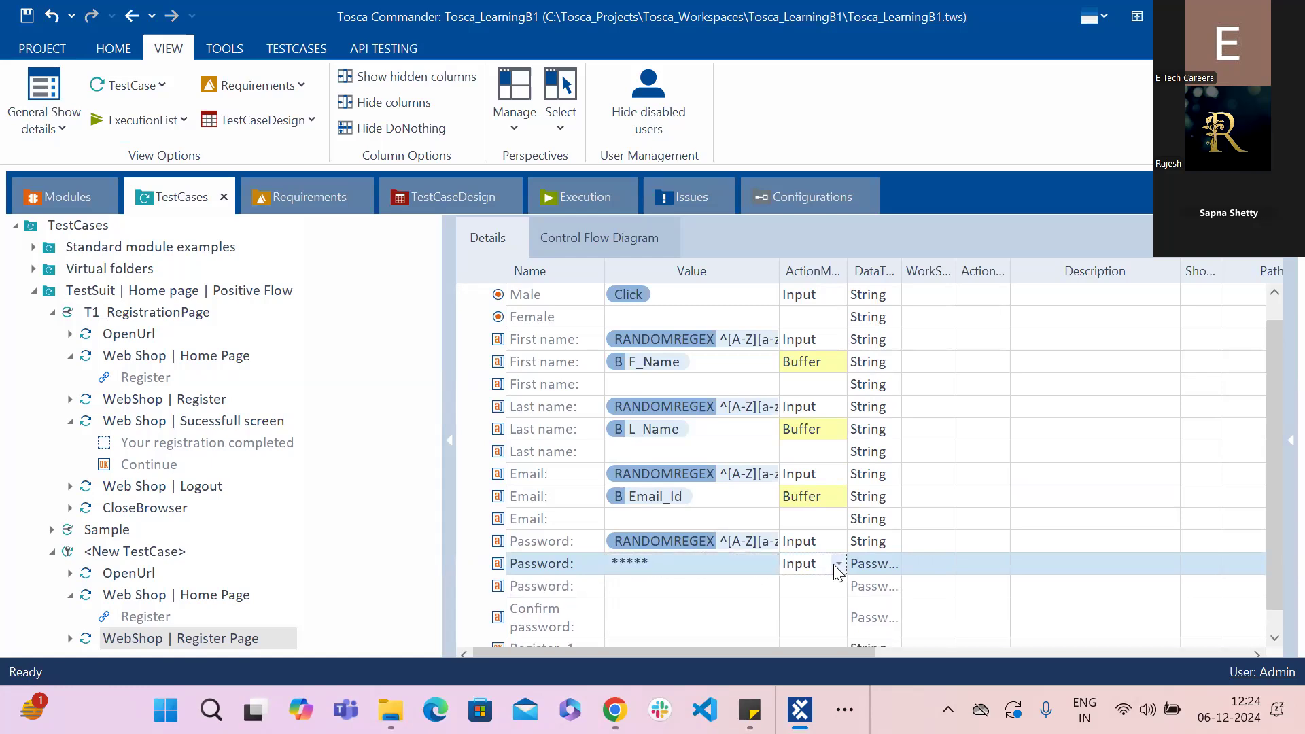
Step: Set the second Password row's action mode to Buffer and its data type to String
{"action": "left_click", "coordinate": [874, 561]}
{"action": "left_click", "coordinate": [893, 563]}
{"action": "left_click", "coordinate": [839, 567]}
{"action": "left_click", "coordinate": [837, 567]}
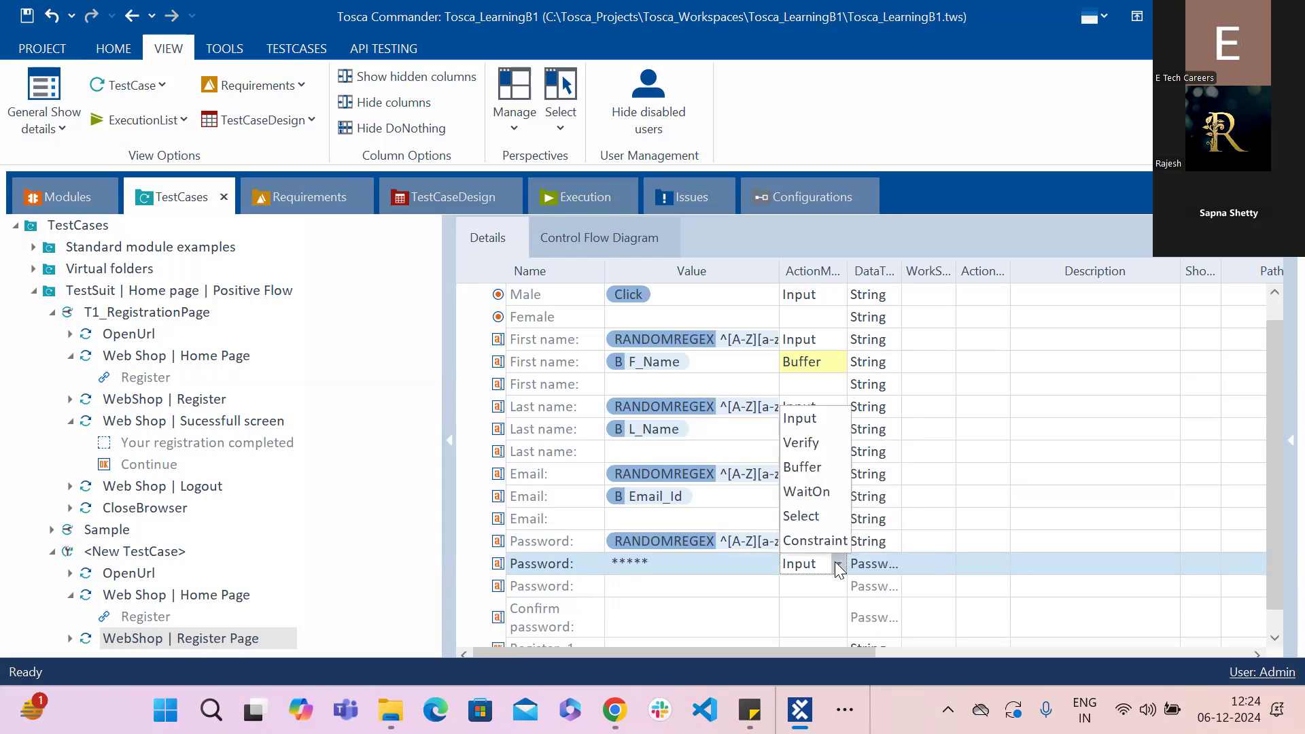
{"action": "left_click", "coordinate": [815, 469]}
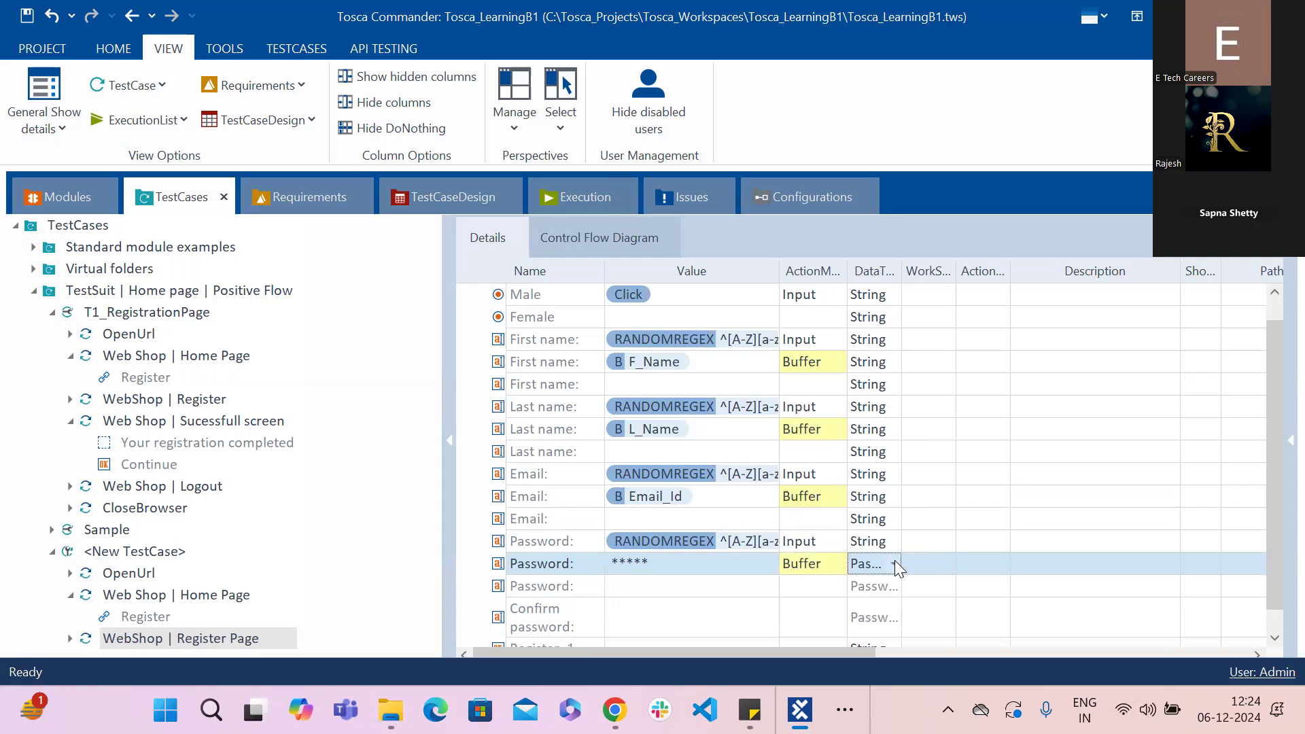
{"action": "left_click", "coordinate": [894, 563]}
{"action": "left_click", "coordinate": [870, 416]}
{"action": "left_click", "coordinate": [735, 564]}
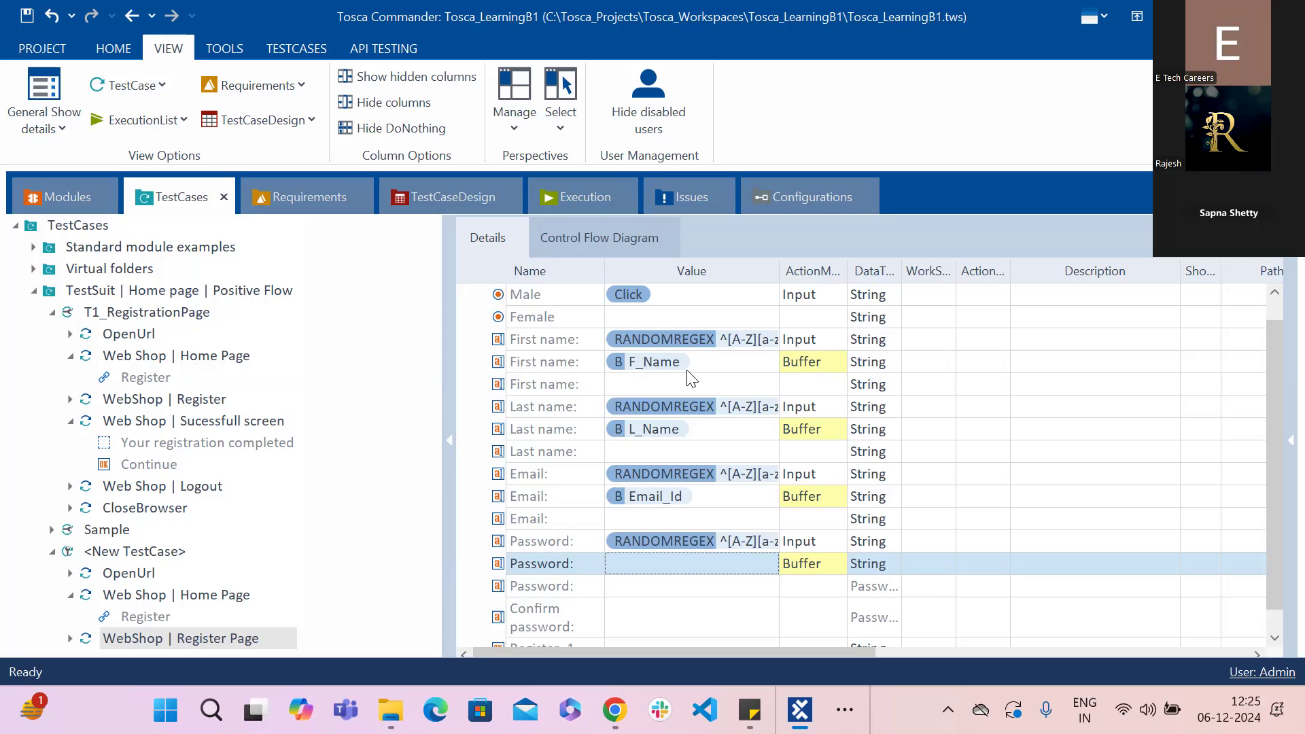
Step: Change the action mode of the rows holding F_Name, L_Name and Email_Id to Input
{"action": "left_click", "coordinate": [807, 366]}
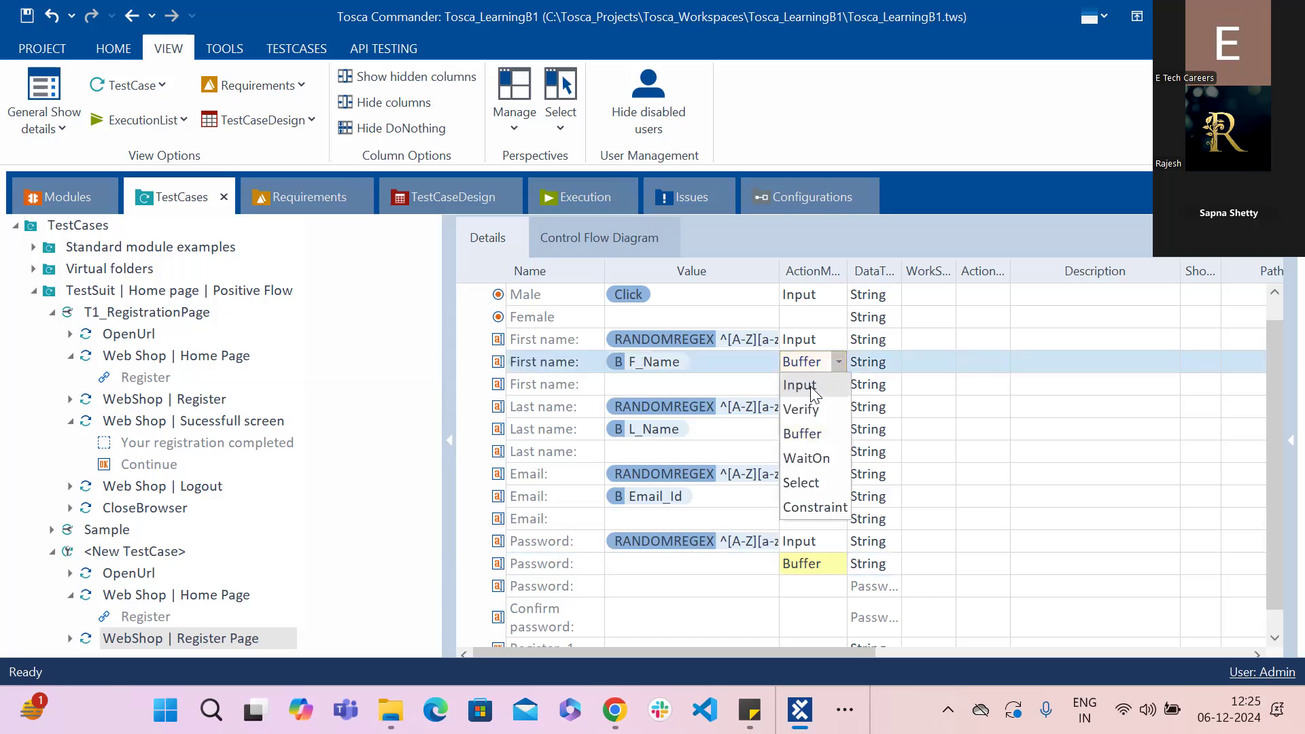
{"action": "left_click", "coordinate": [810, 386]}
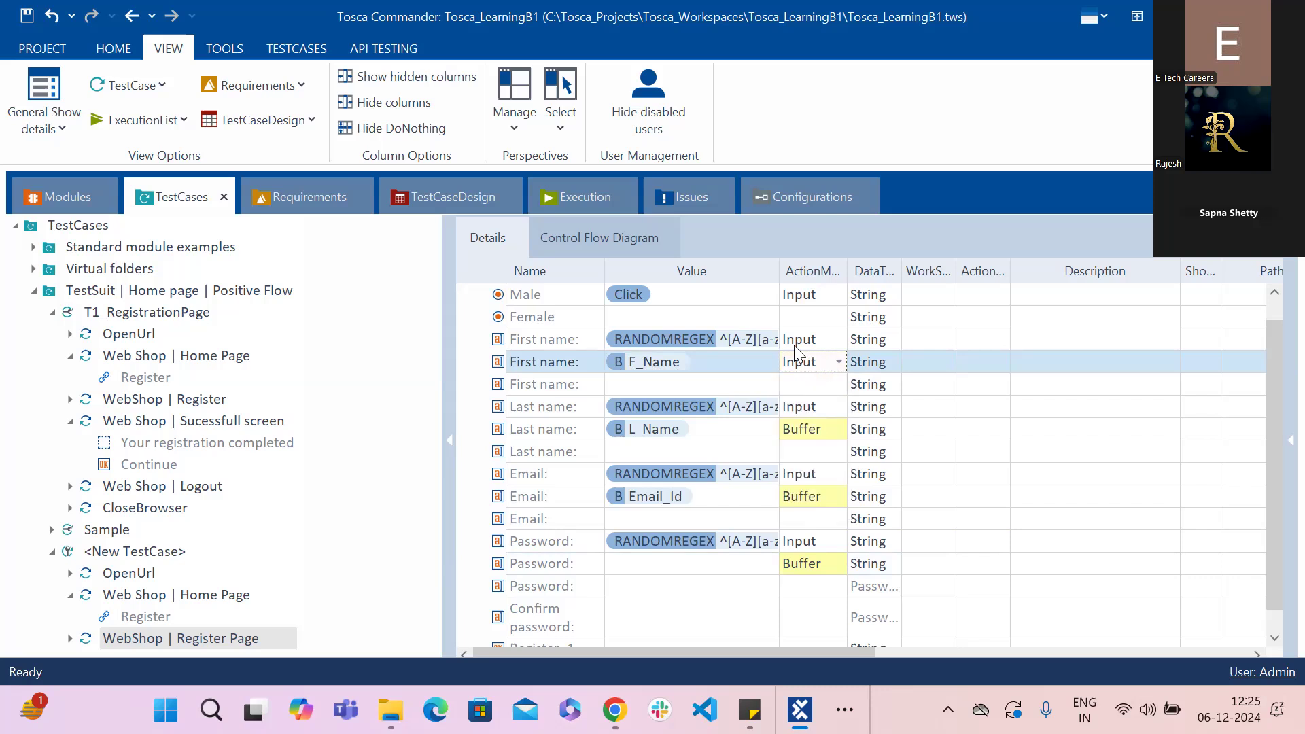
{"action": "left_click", "coordinate": [833, 432]}
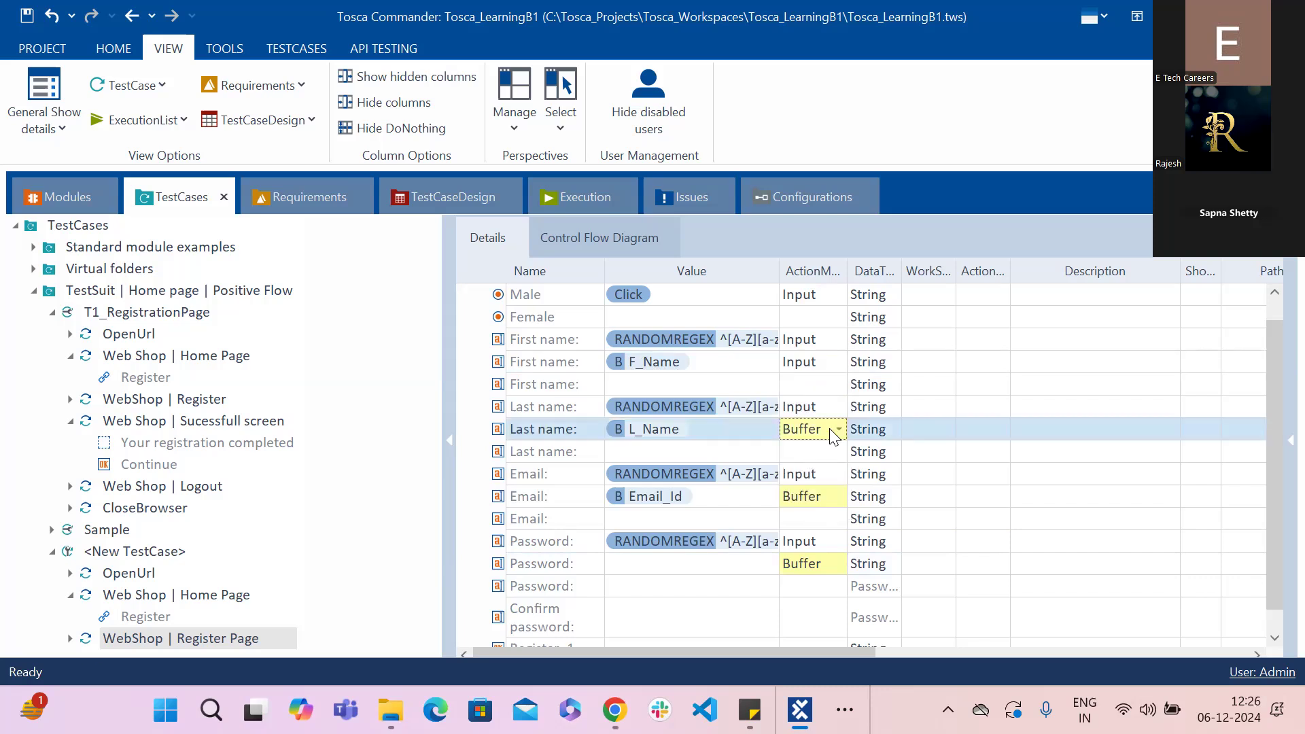
{"action": "left_click", "coordinate": [838, 430]}
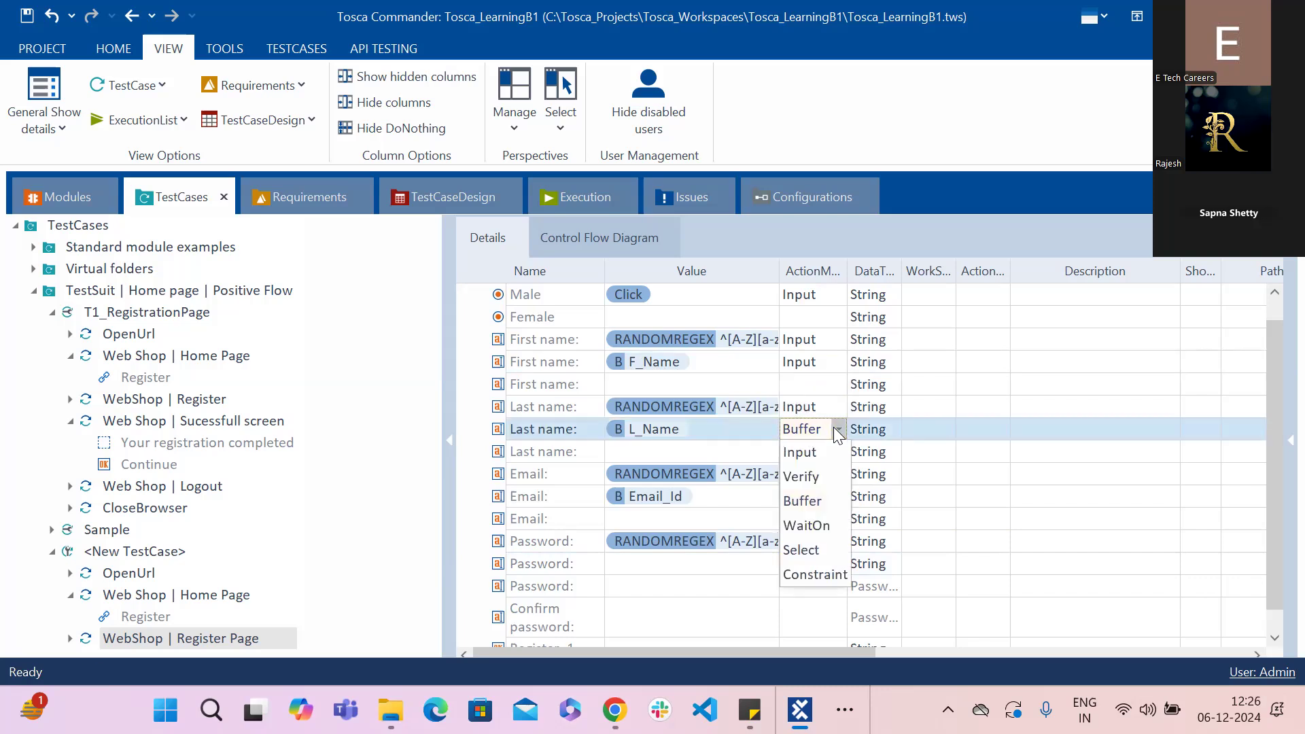
{"action": "left_click", "coordinate": [801, 456]}
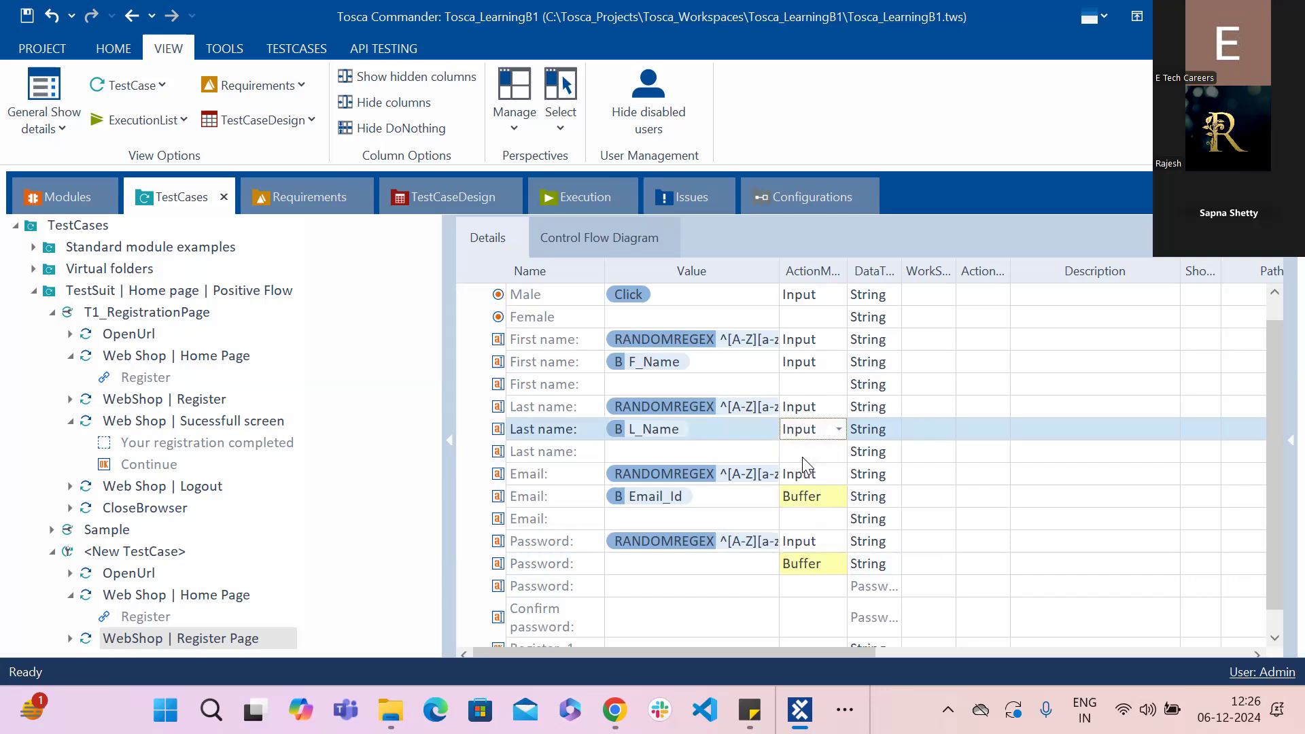
{"action": "left_click", "coordinate": [817, 503]}
{"action": "left_click", "coordinate": [828, 497]}
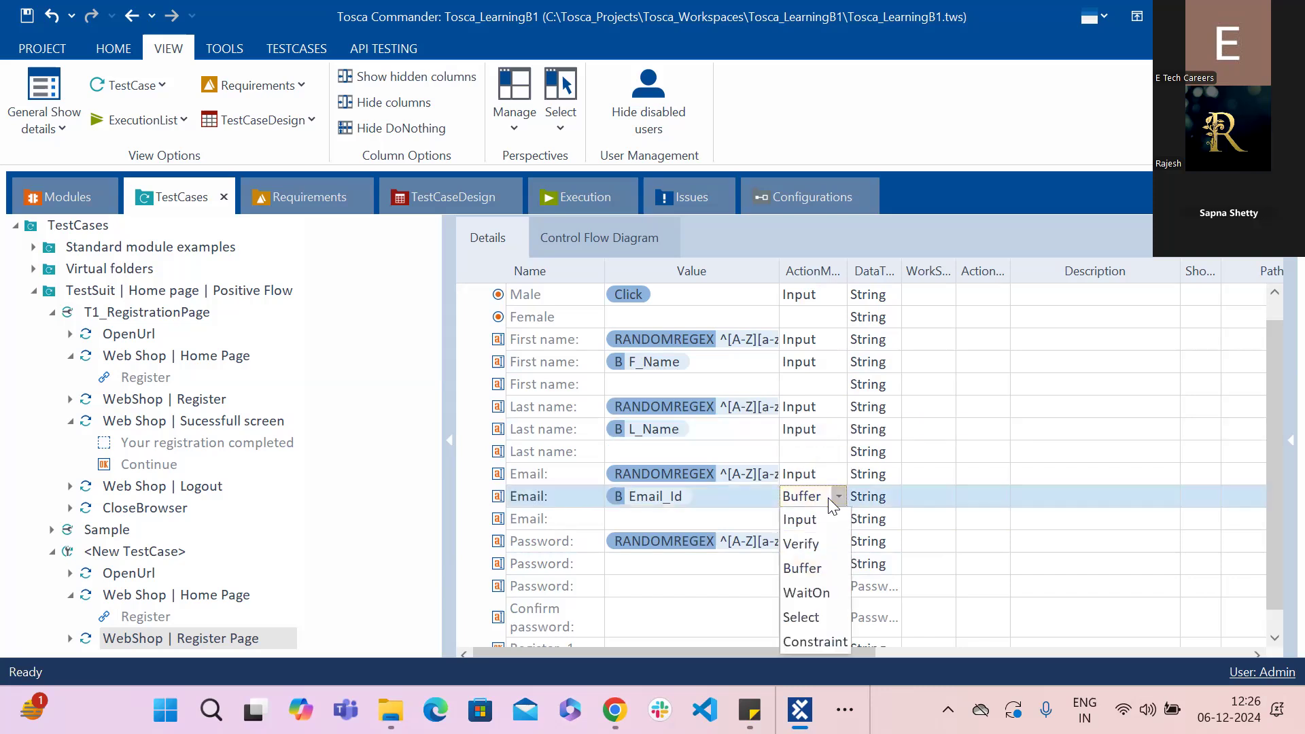
{"action": "left_click", "coordinate": [801, 520]}
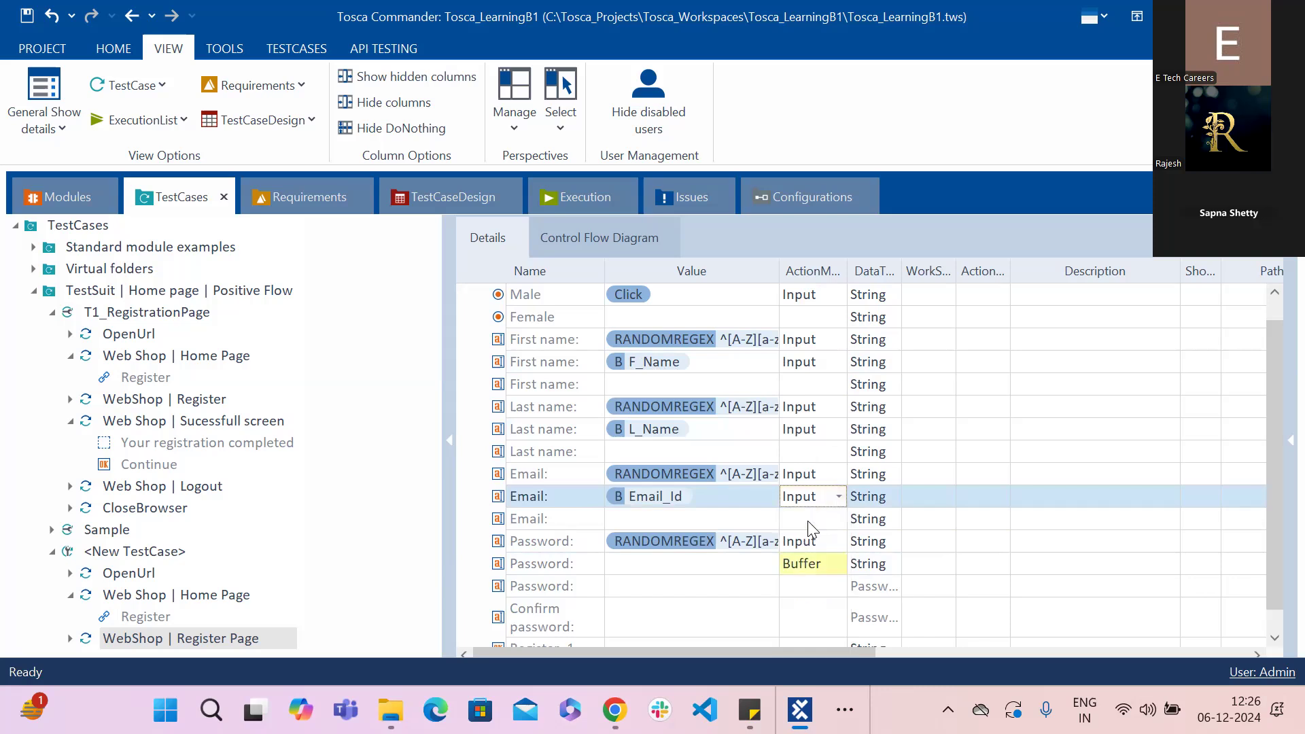
Step: Enter the buffer name PWD as the value of the second Password row
{"action": "left_click", "coordinate": [741, 568]}
{"action": "left_click", "coordinate": [741, 568]}
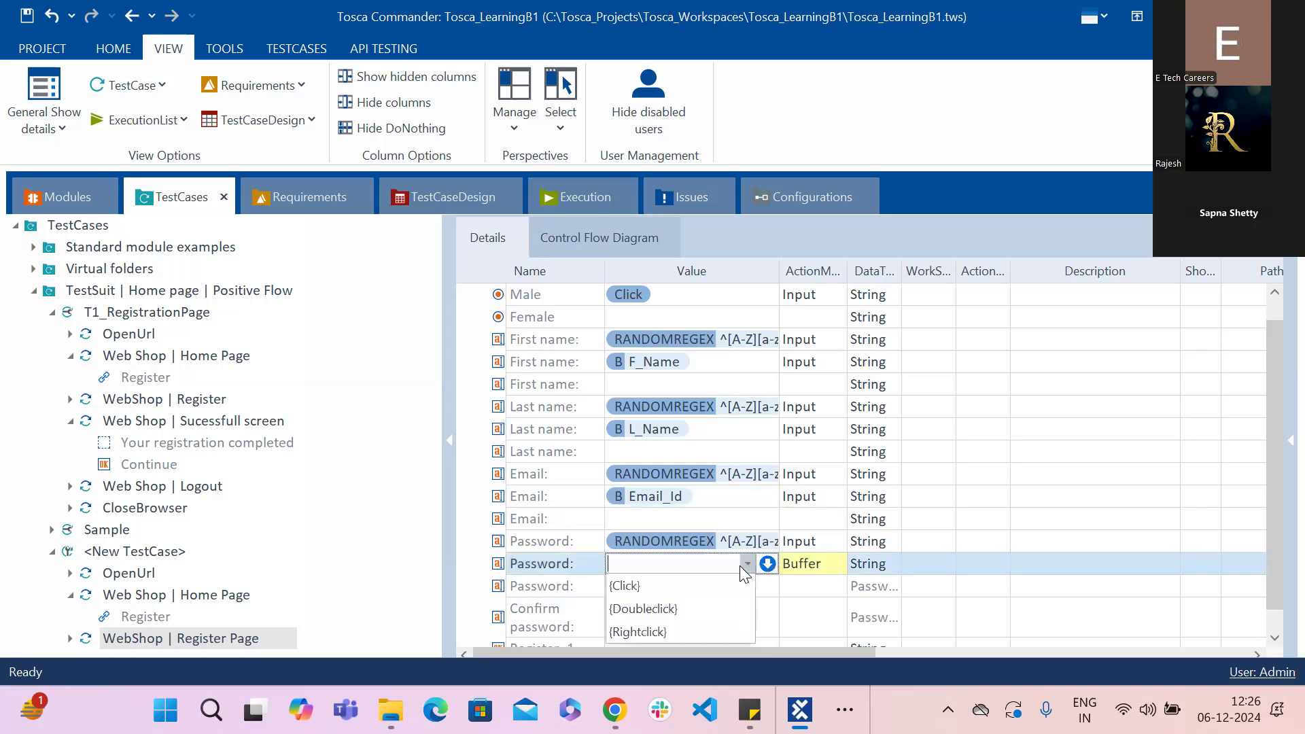
{"action": "type", "text": "P"}
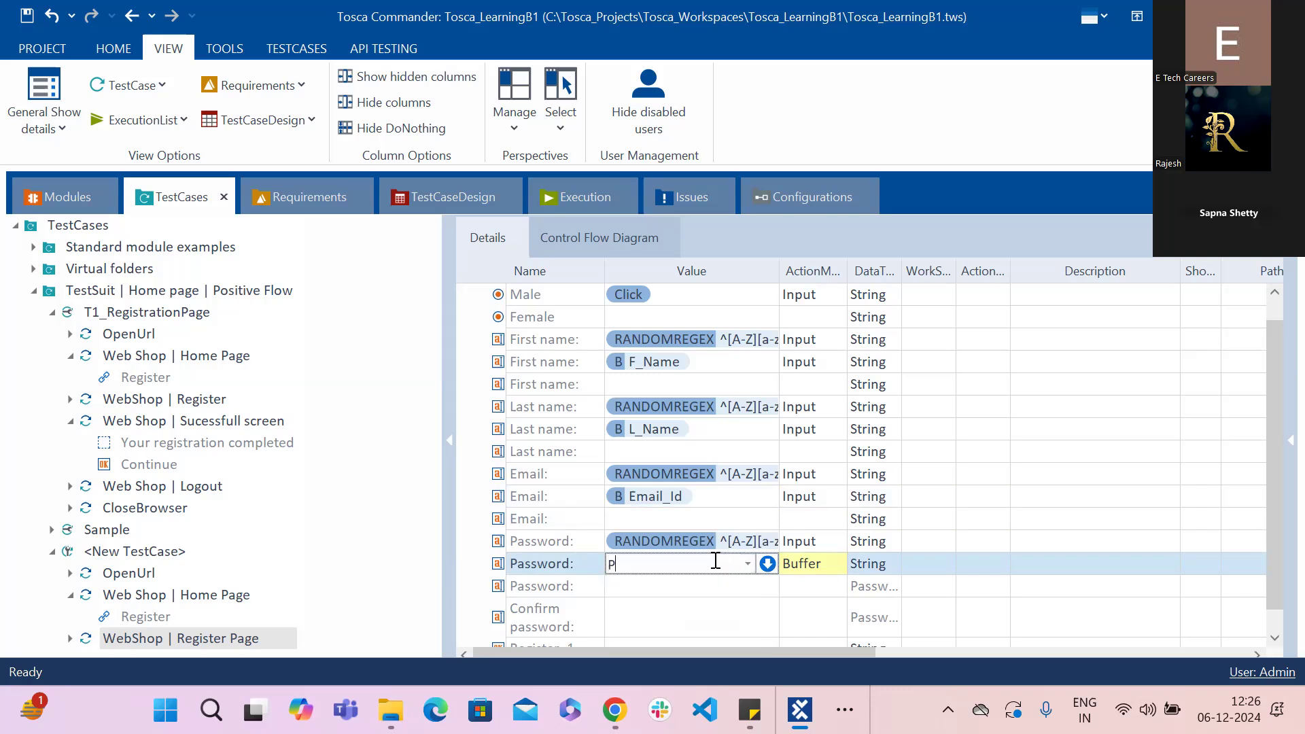
{"action": "type", "text": "WD"}
Step: Enter PWD as the Confirm password value and set that row's data type to String
{"action": "left_click", "coordinate": [654, 615]}
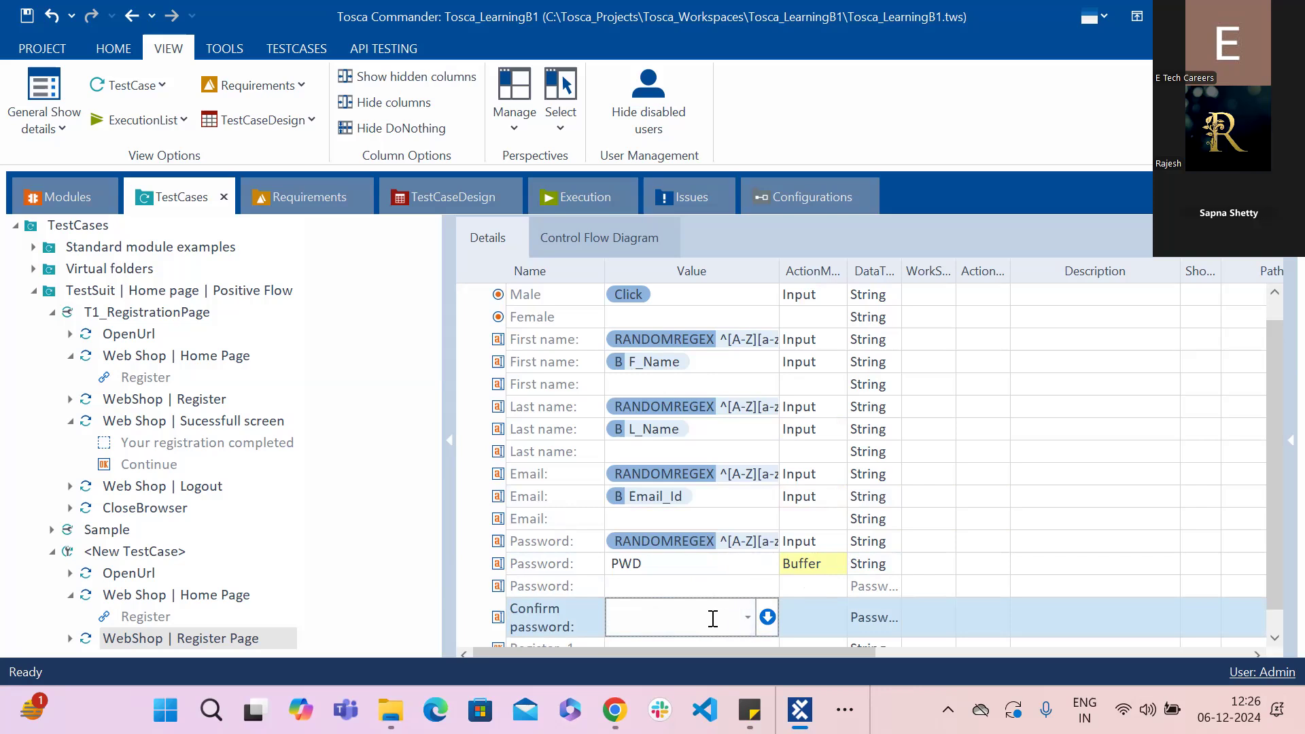
{"action": "type", "text": "PWD"}
{"action": "key", "text": "Return"}
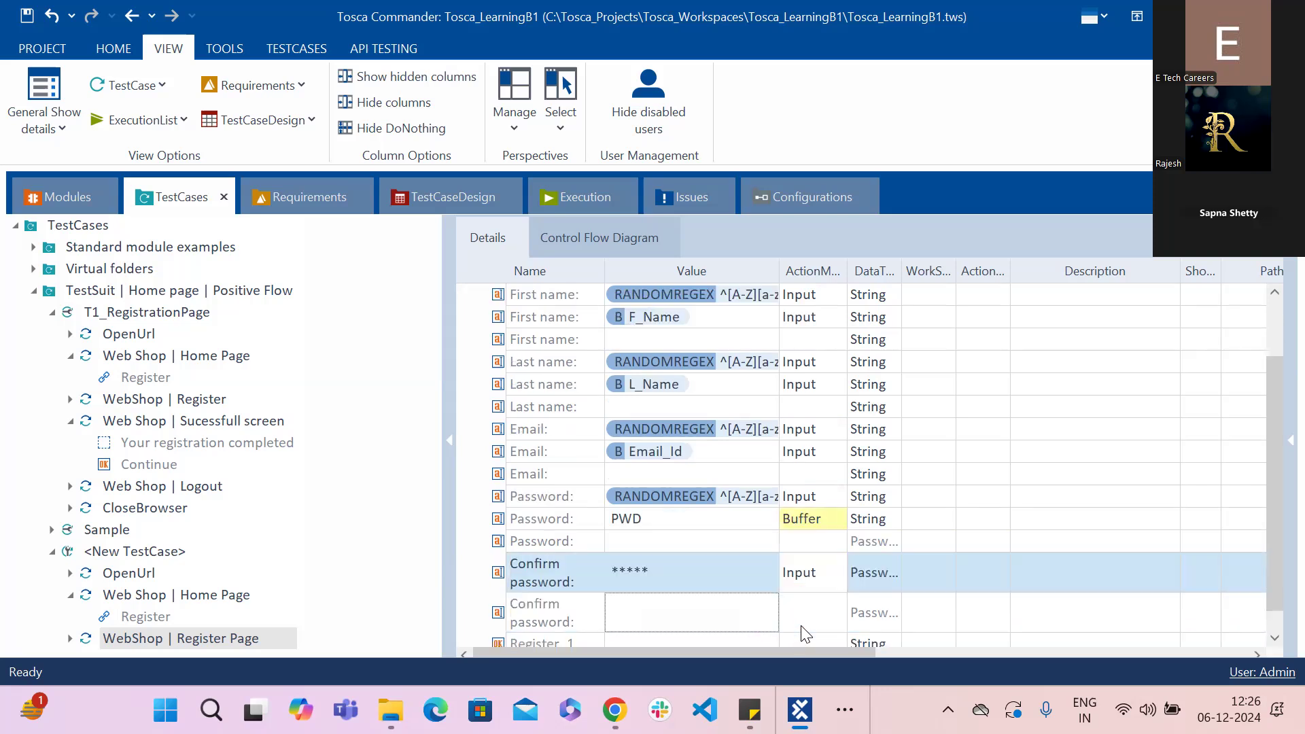
{"action": "left_click", "coordinate": [879, 582]}
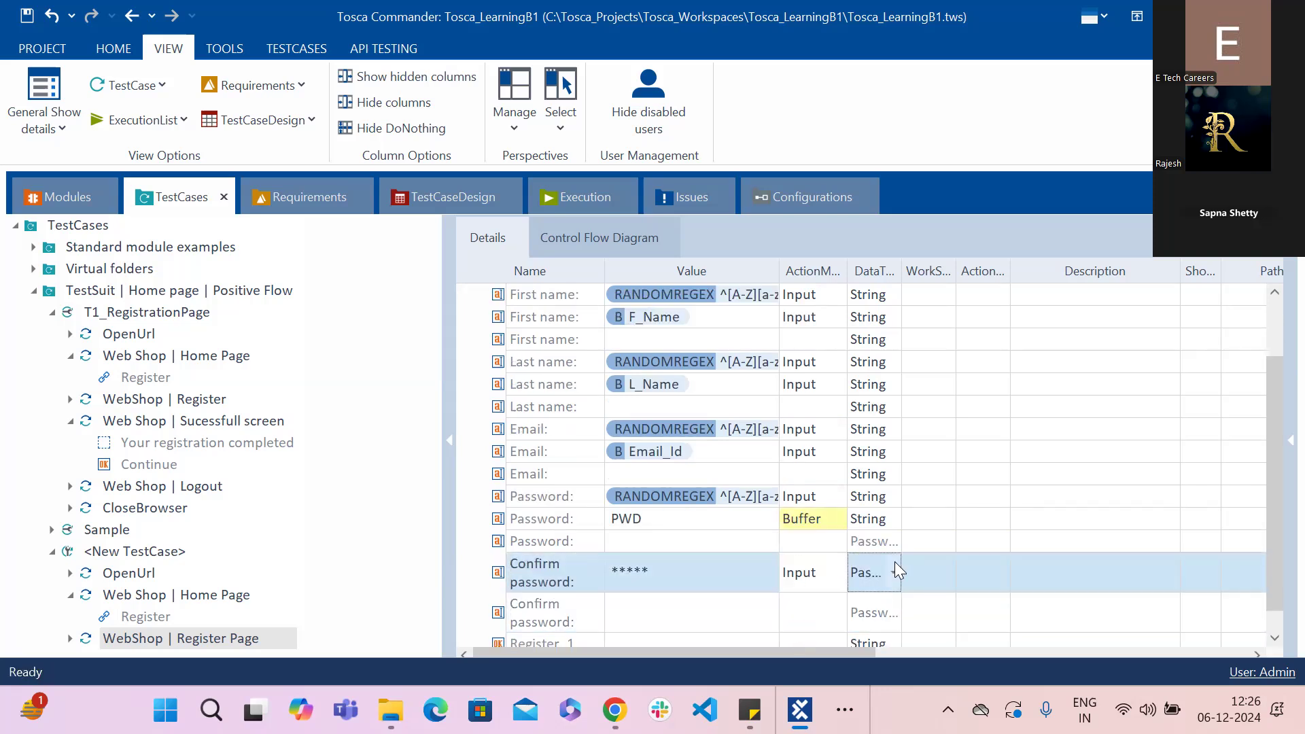
{"action": "left_click", "coordinate": [894, 571]}
{"action": "left_click", "coordinate": [871, 420]}
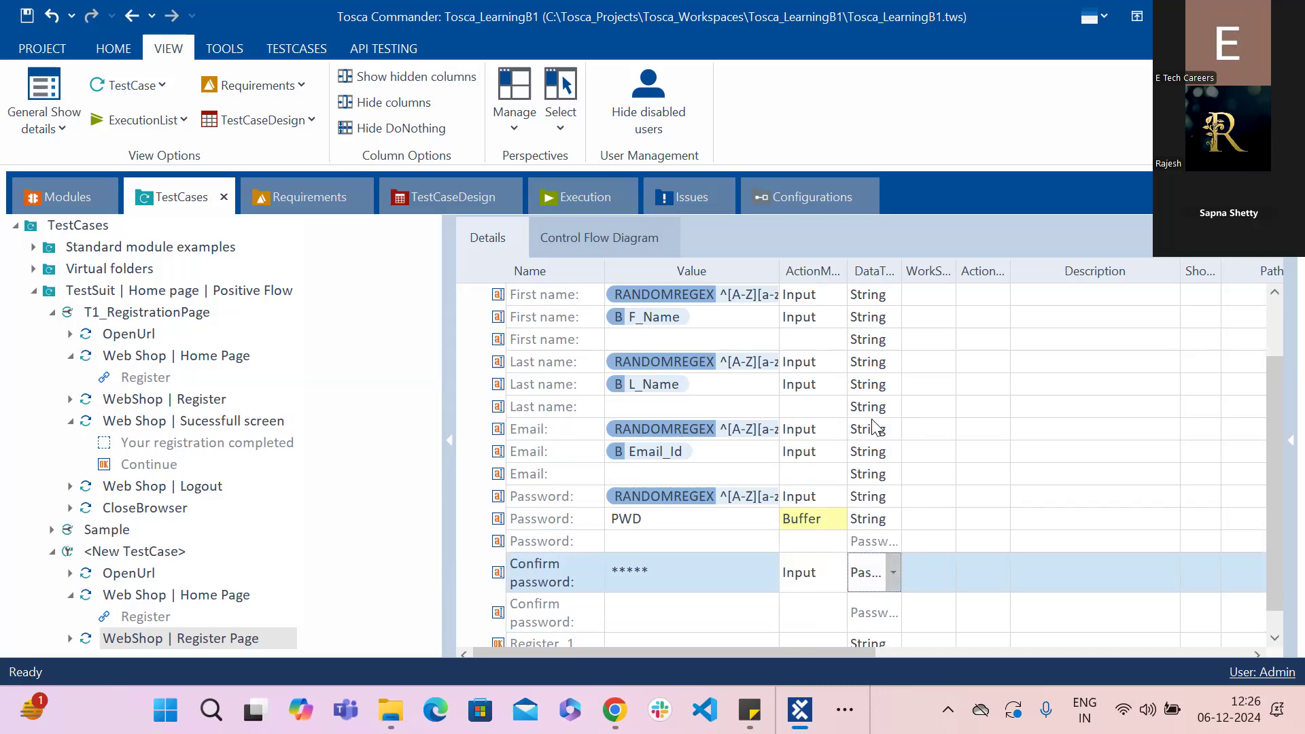
Step: Enter the plain buffer name PWD again in the emptied Confirm password value
{"action": "left_click", "coordinate": [671, 565]}
{"action": "left_click", "coordinate": [688, 572]}
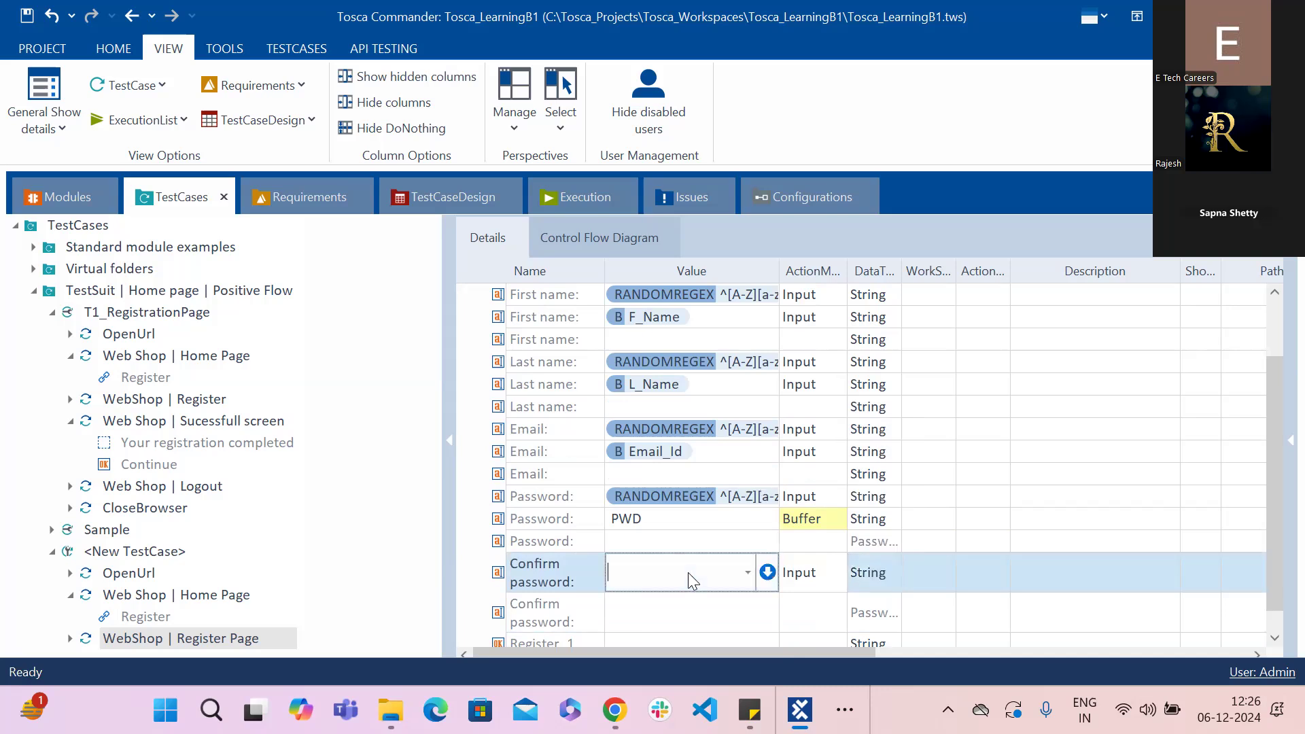
{"action": "type", "text": "PWD"}
{"action": "left_click", "coordinate": [665, 605]}
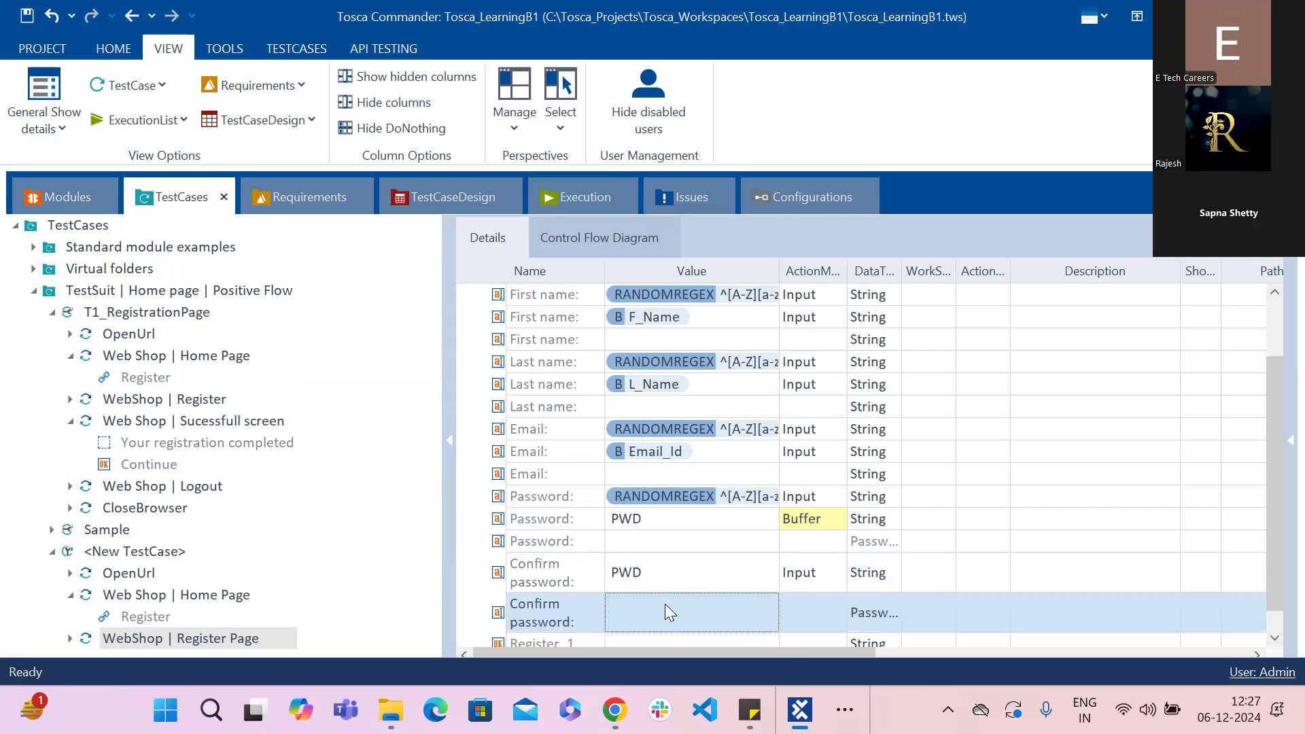
Step: Replace the Confirm password value with the buffer expression {B[PWD]}
{"action": "left_click", "coordinate": [623, 577]}
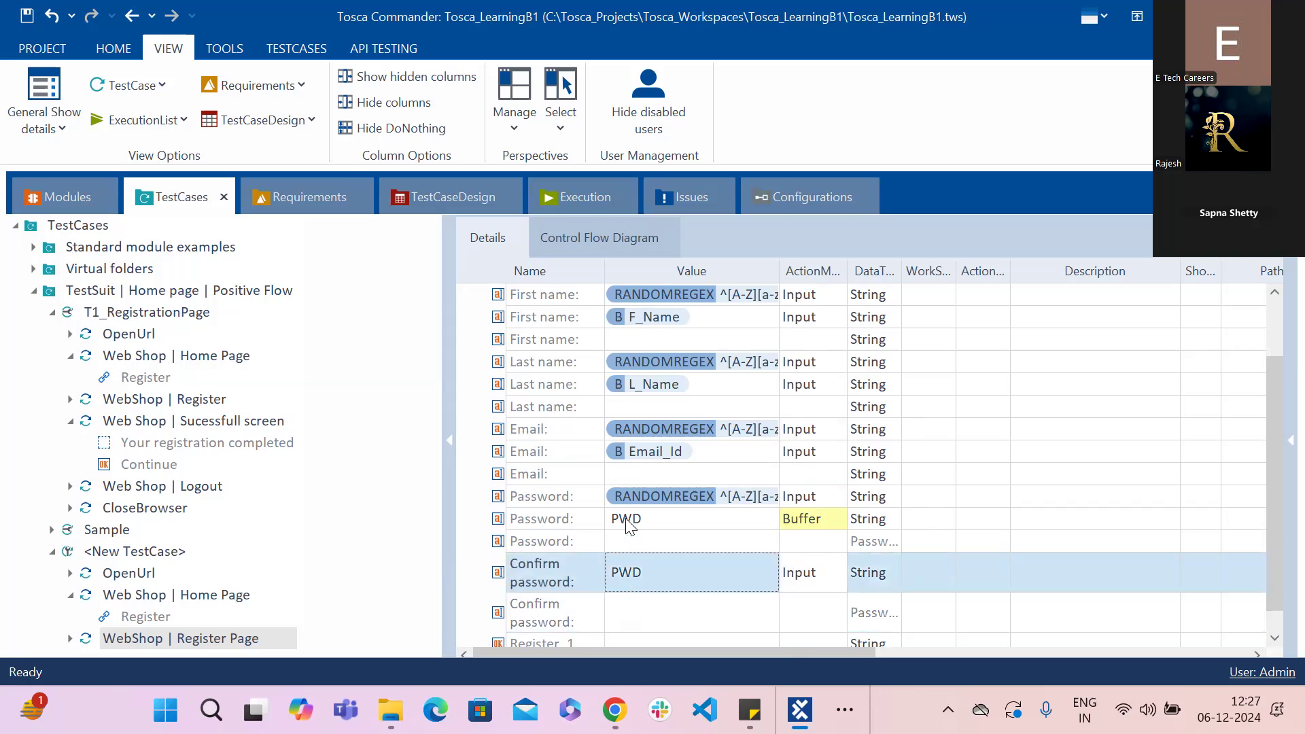
{"action": "left_click", "coordinate": [632, 577]}
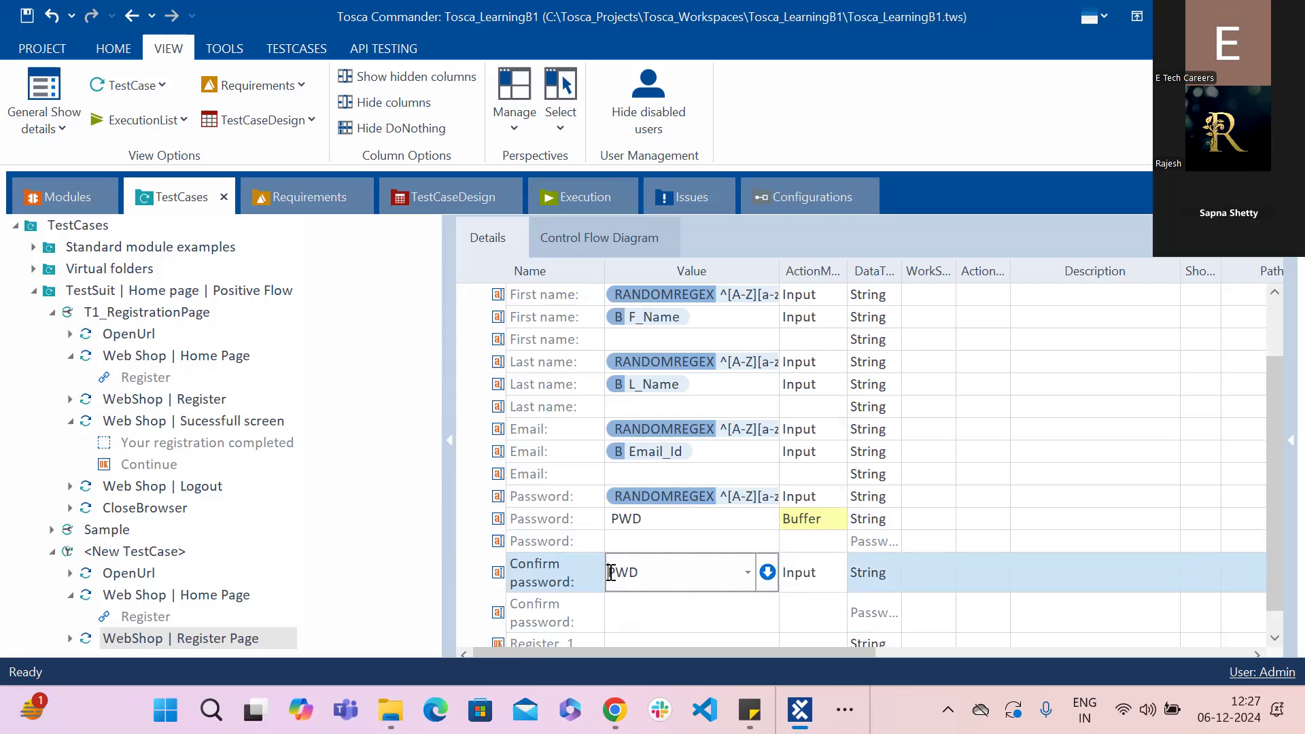
{"action": "type", "text": "{"}
{"action": "key", "text": "Escape"}
{"action": "key", "text": "Delete"}
{"action": "key", "text": "Delete"}
{"action": "key", "text": "Delete"}
{"action": "type", "text": "B"}
{"action": "type", "text": "[]"}
{"action": "type", "text": "P"}
{"action": "type", "text": "WD"}
{"action": "left_click", "coordinate": [649, 610]}
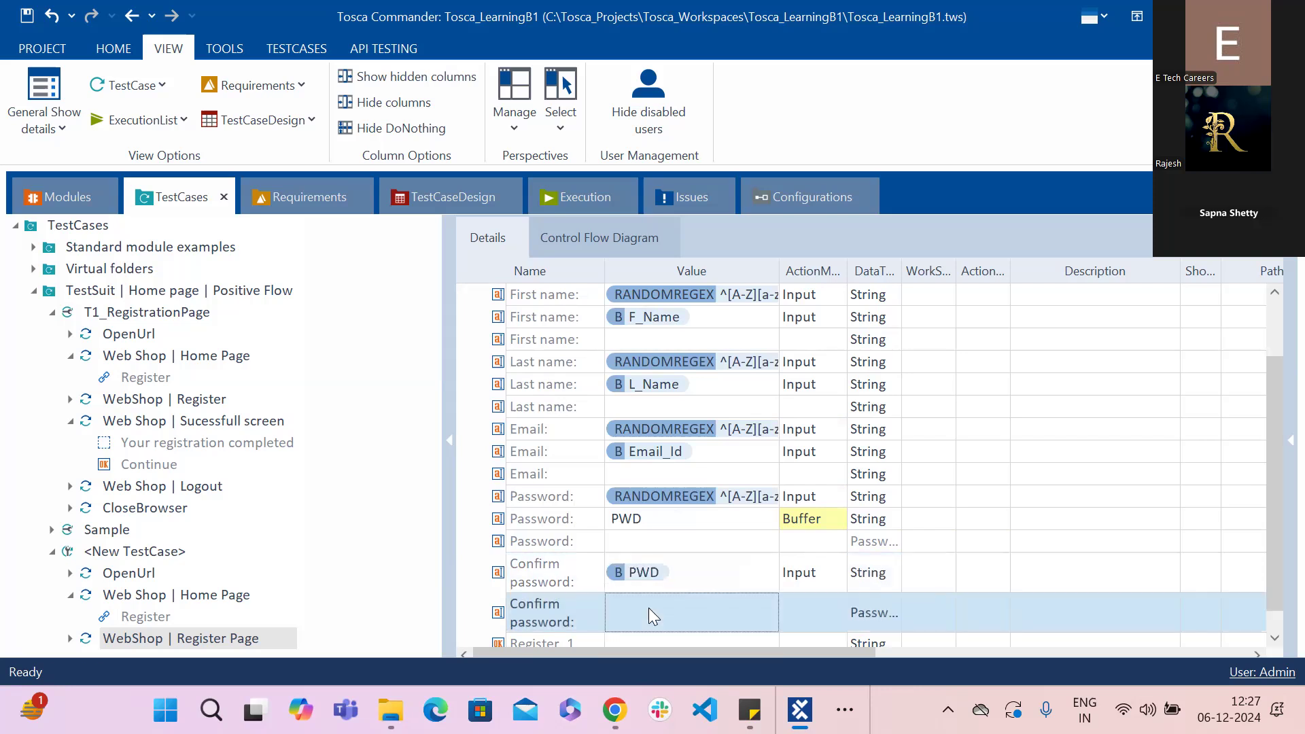
Step: Set the value of Register_1 to {Click}
{"action": "left_click_drag", "start_coordinate": [1270, 488], "coordinate": [1271, 556]}
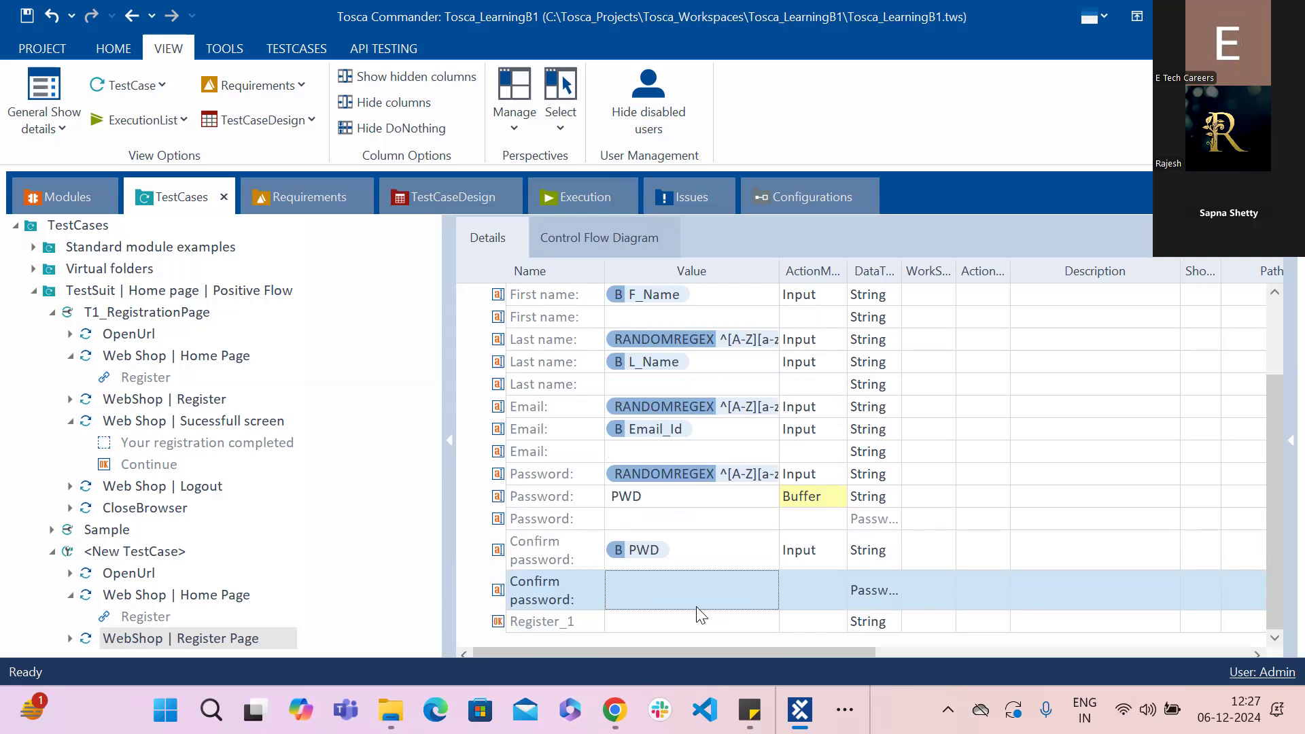
{"action": "left_click", "coordinate": [664, 620]}
{"action": "left_click", "coordinate": [664, 620]}
{"action": "left_click", "coordinate": [747, 621]}
{"action": "left_click", "coordinate": [658, 642]}
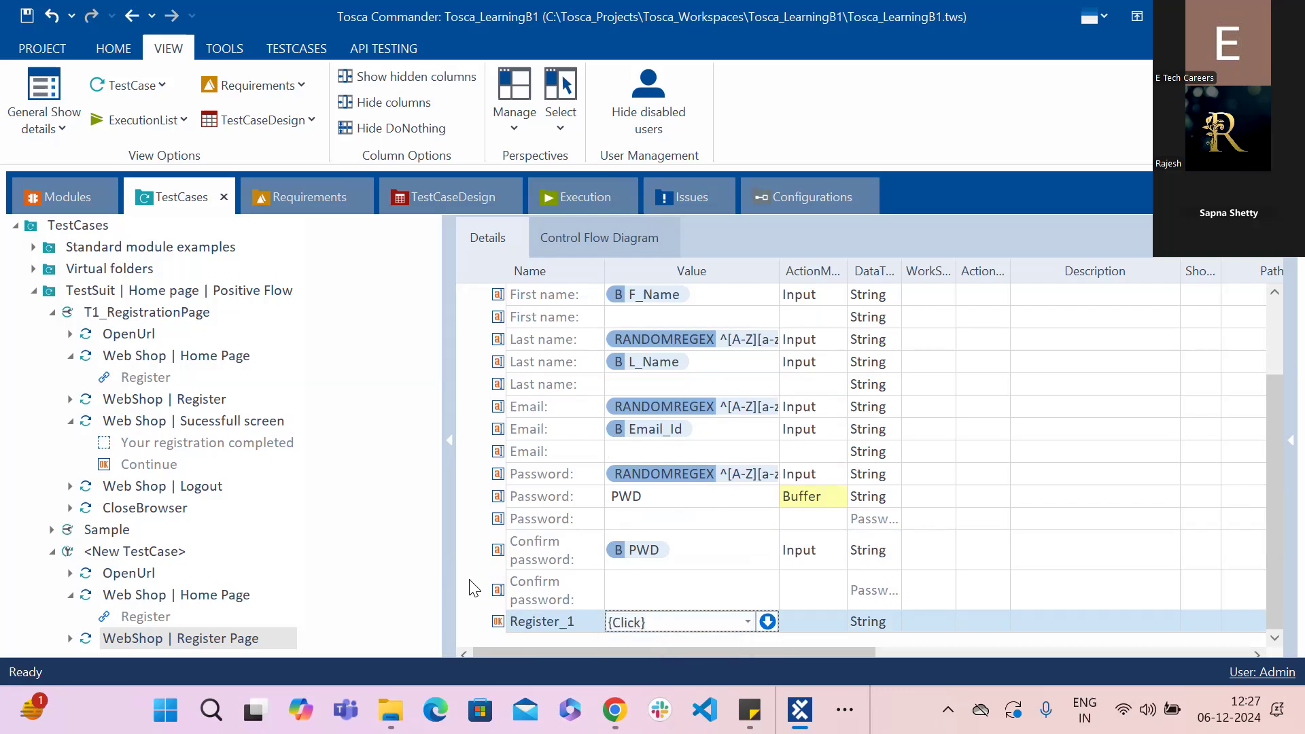
Step: Commit the {Click} value entered for Register_1 in the Register Page step
{"action": "key", "text": "Return"}
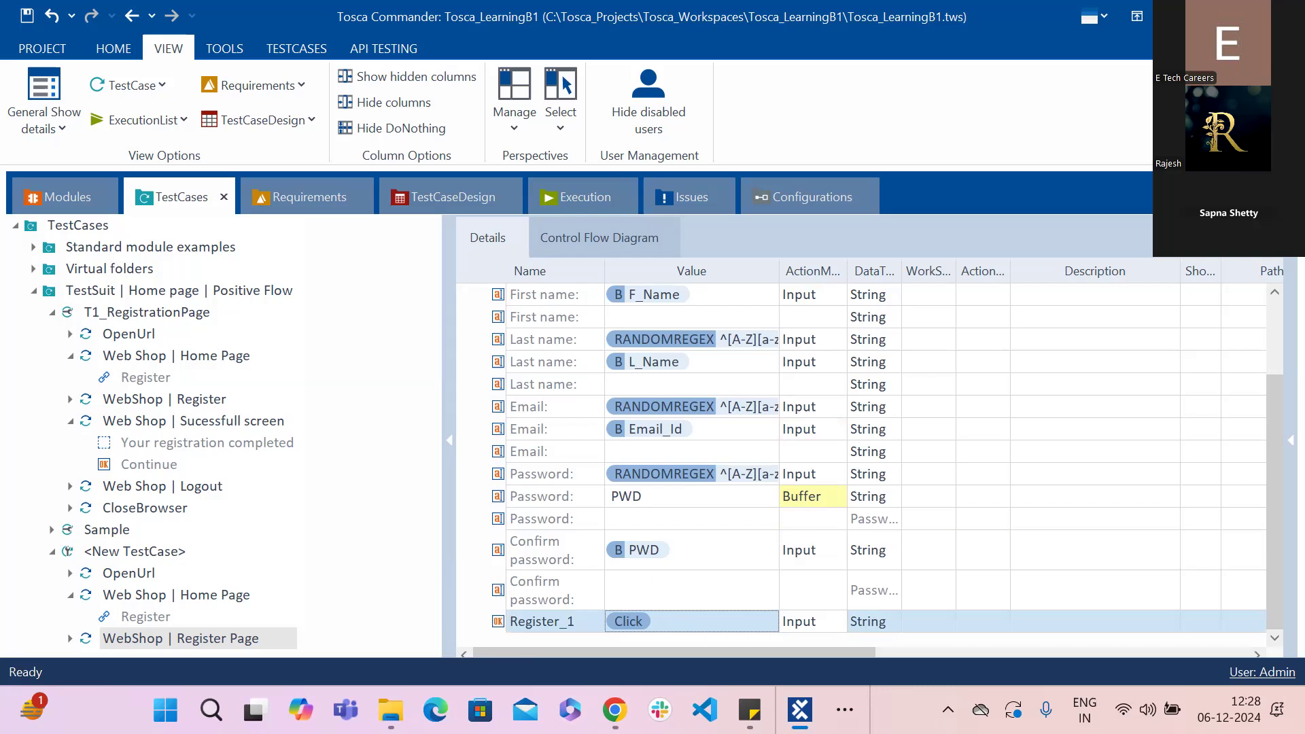
Step: Switch to Chrome and inspect the HTML of the Register button on the Demo Web Shop register page
{"action": "key", "text": "alt+Tab"}
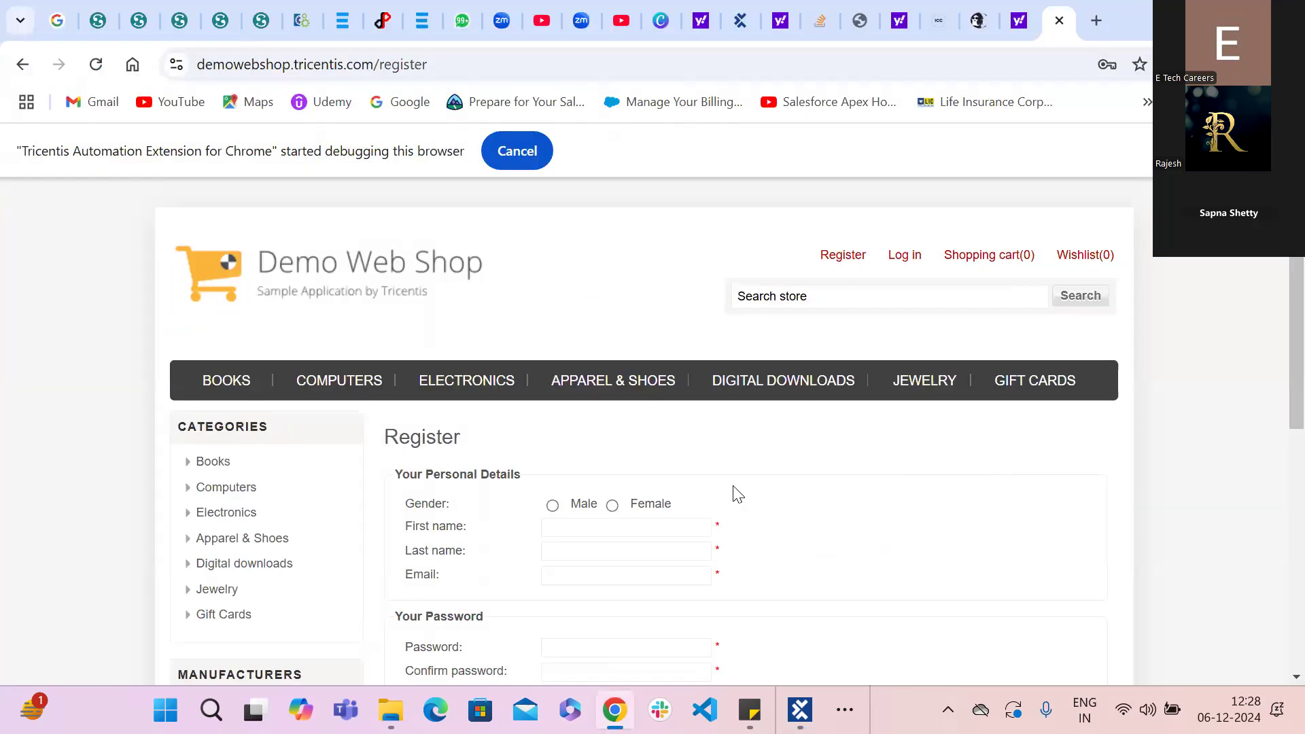
{"action": "scroll", "coordinate": [1272, 442], "scroll_direction": "down", "scroll_amount": 3}
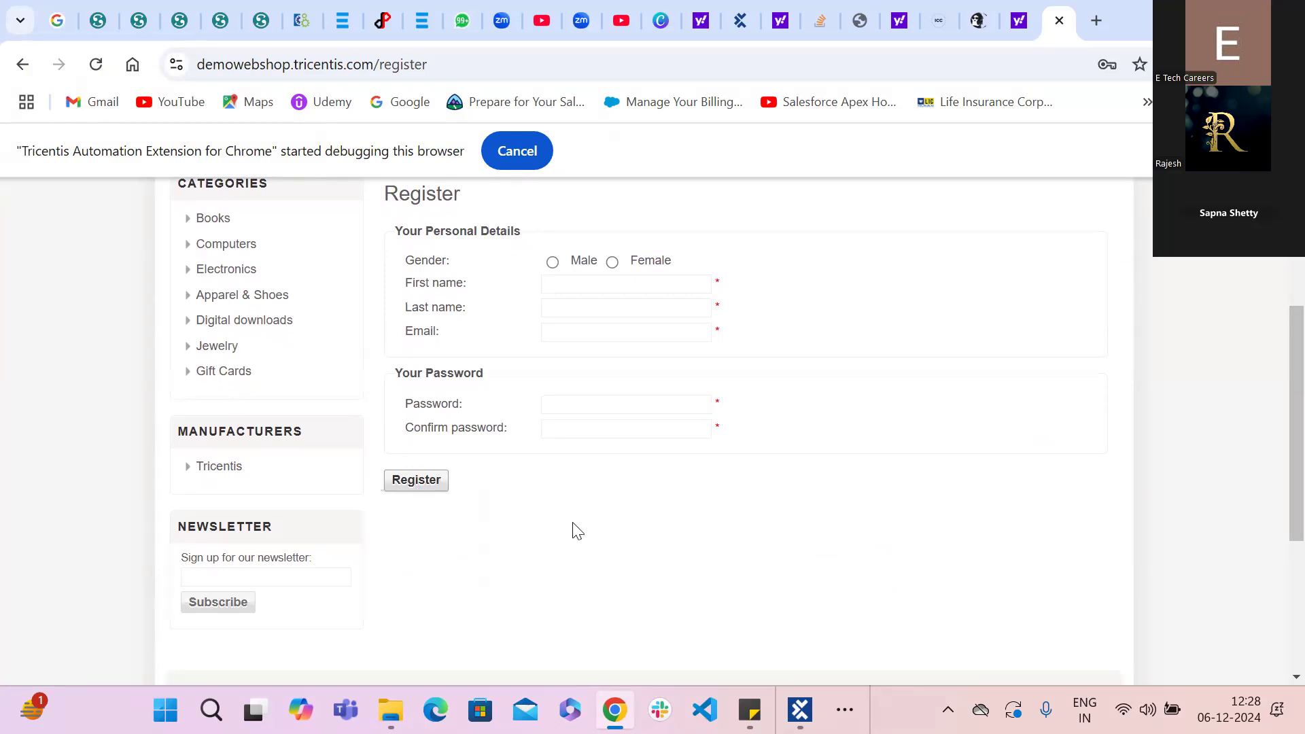
{"action": "right_click", "coordinate": [423, 479]}
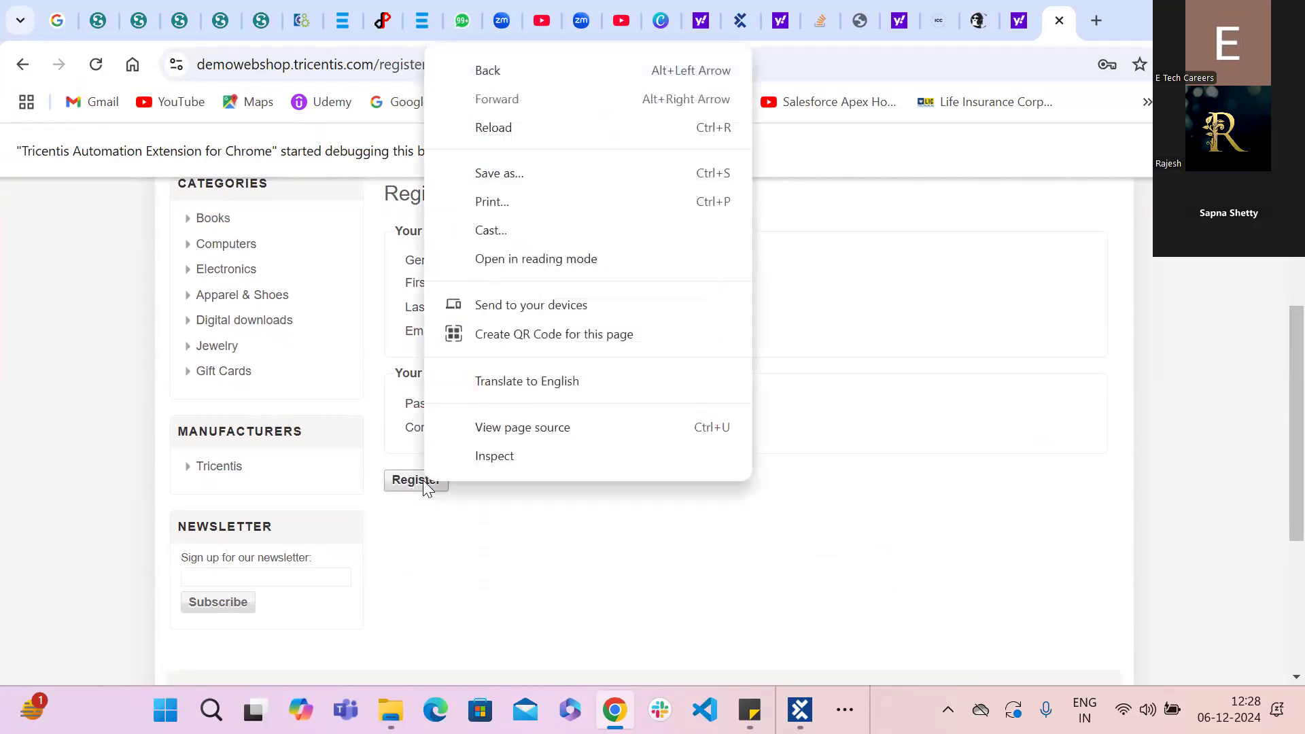
{"action": "left_click", "coordinate": [538, 460]}
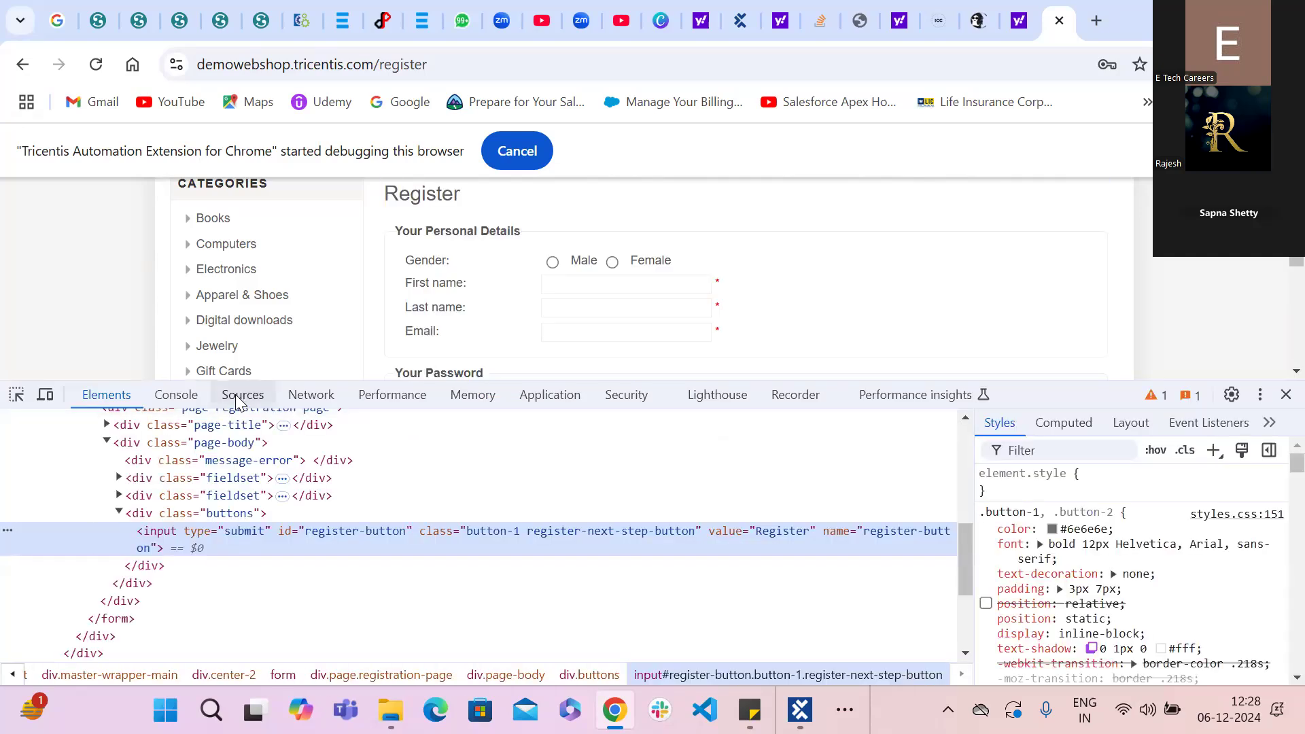
{"action": "left_click", "coordinate": [10, 400]}
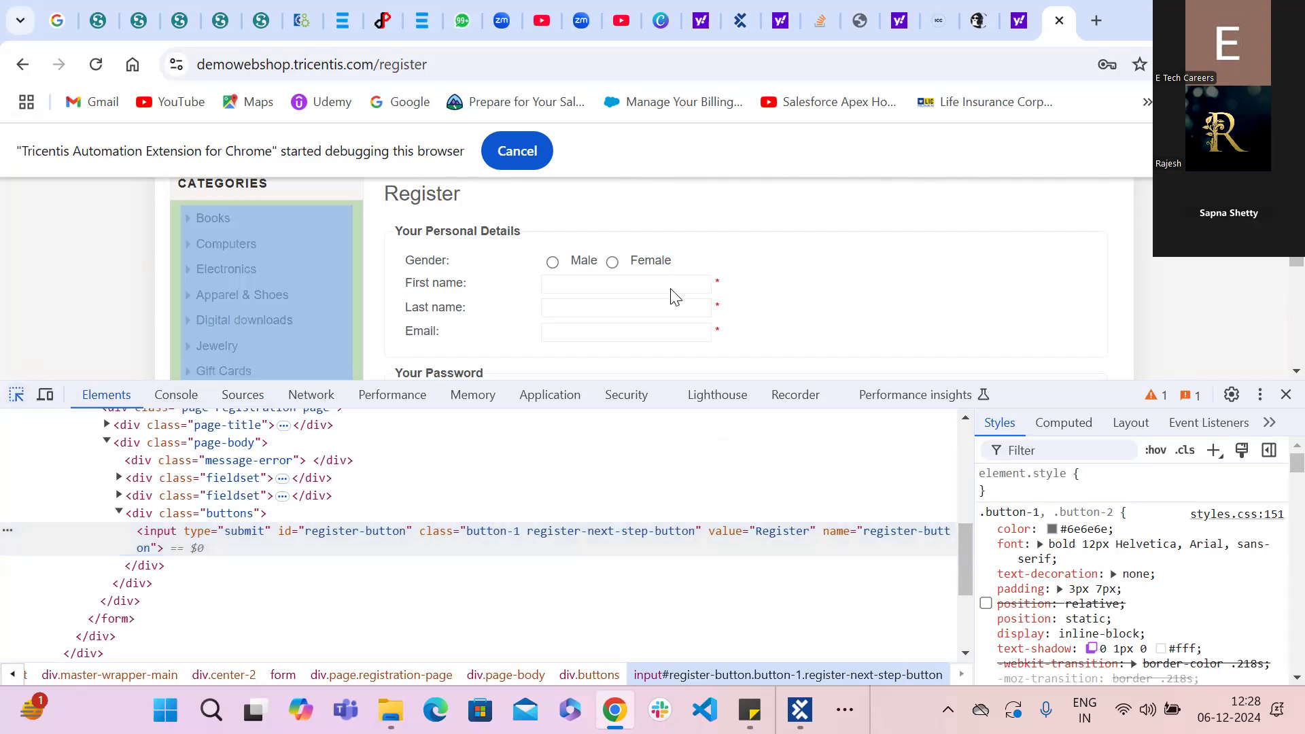
Step: Switch to Tosca Commander and examine Register_1 and the stored screenshot of the WebShop | Register Page module
{"action": "left_click", "coordinate": [800, 709]}
{"action": "left_click", "coordinate": [49, 197]}
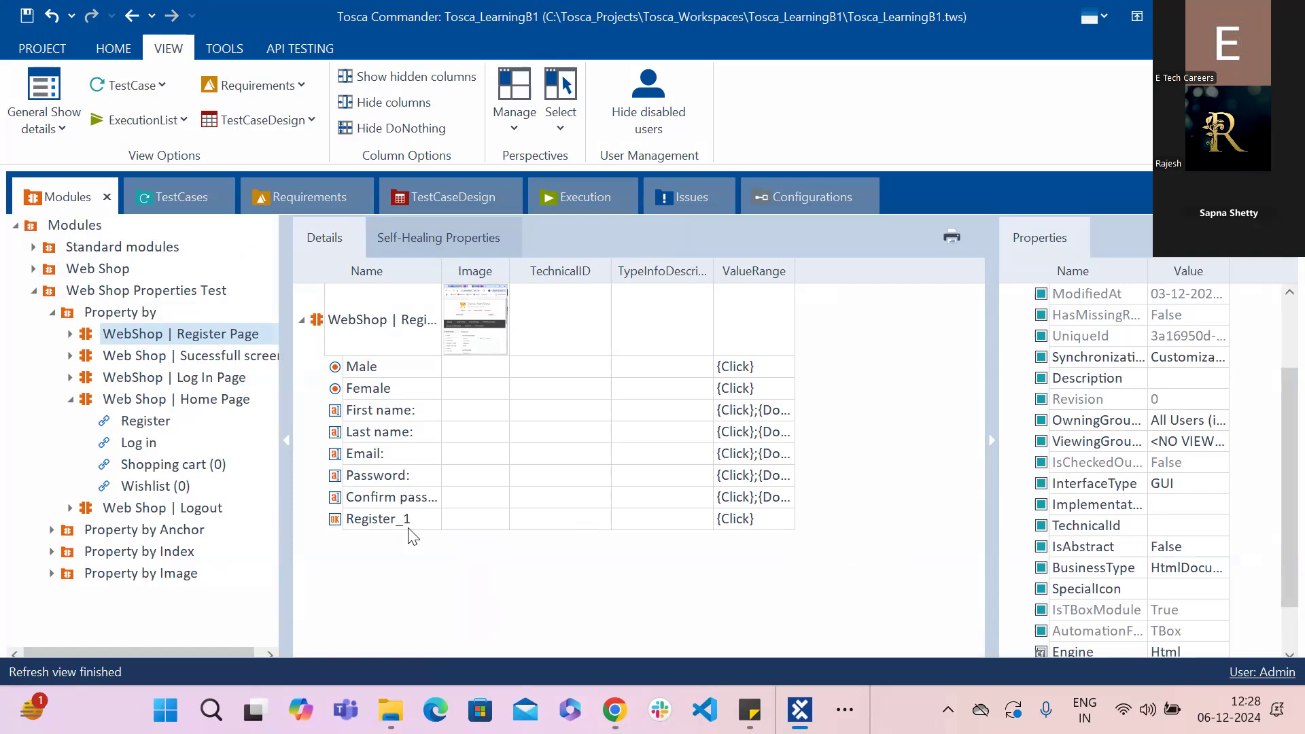
{"action": "left_click", "coordinate": [380, 530]}
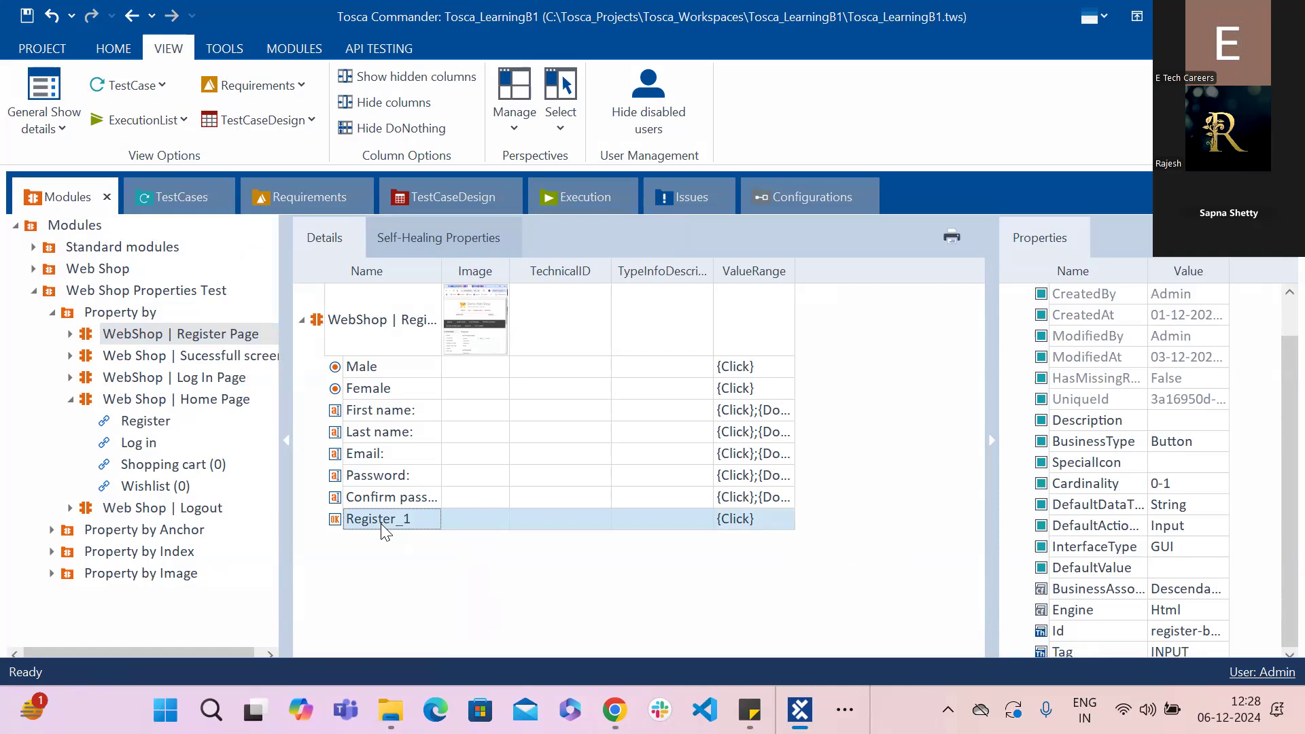
{"action": "left_click", "coordinate": [472, 334]}
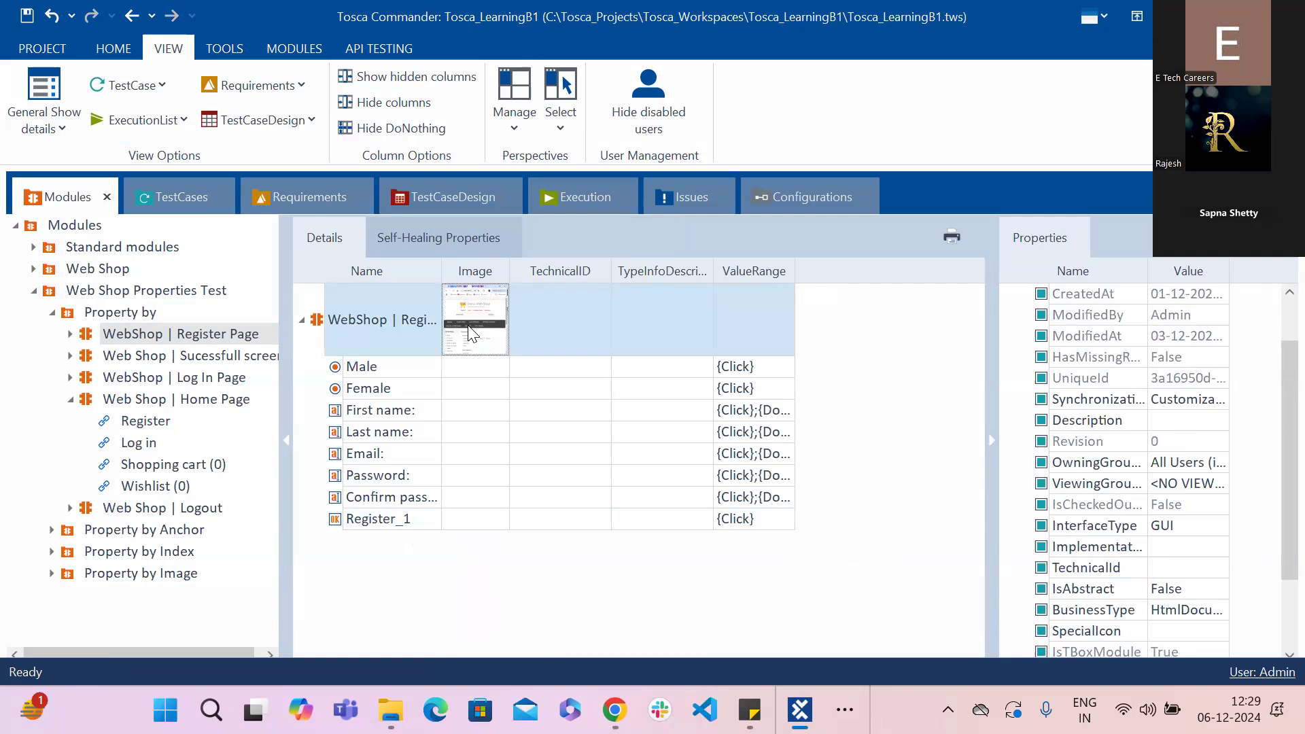
{"action": "mouse_move", "coordinate": [469, 334]}
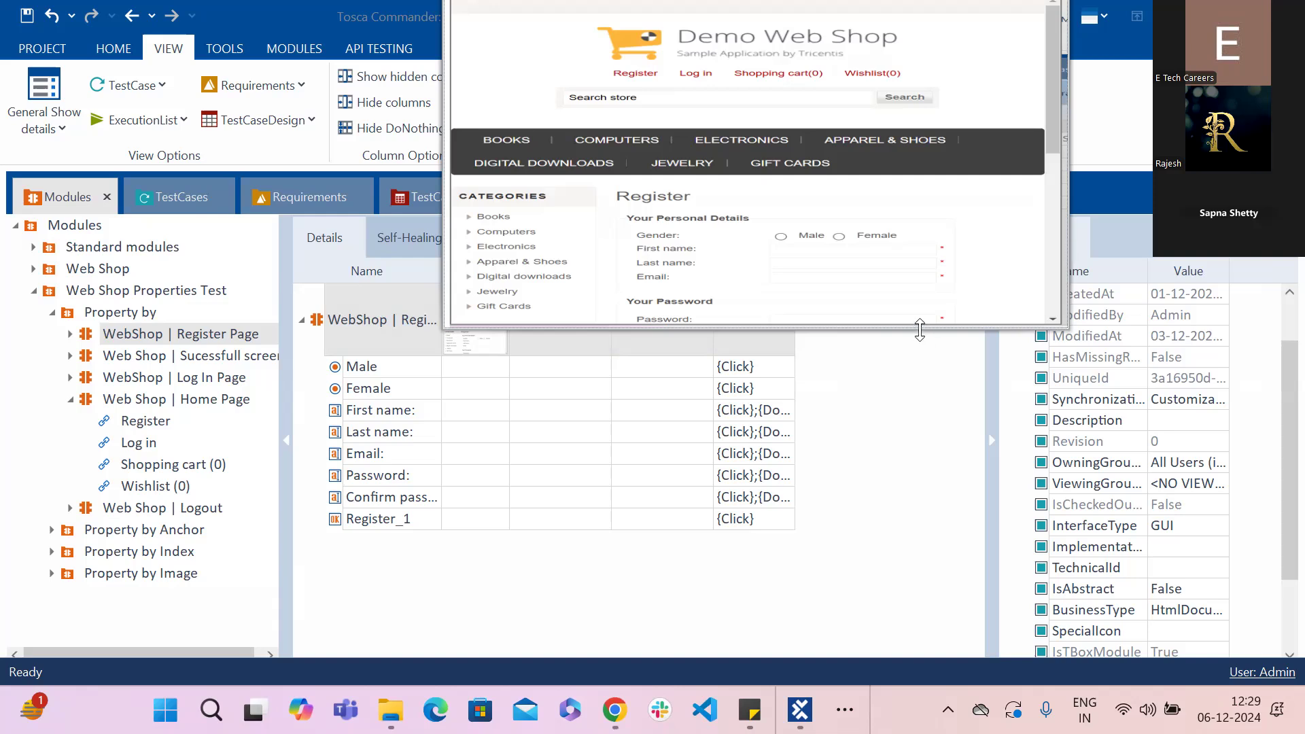
{"action": "left_click_drag", "start_coordinate": [920, 331], "coordinate": [941, 374]}
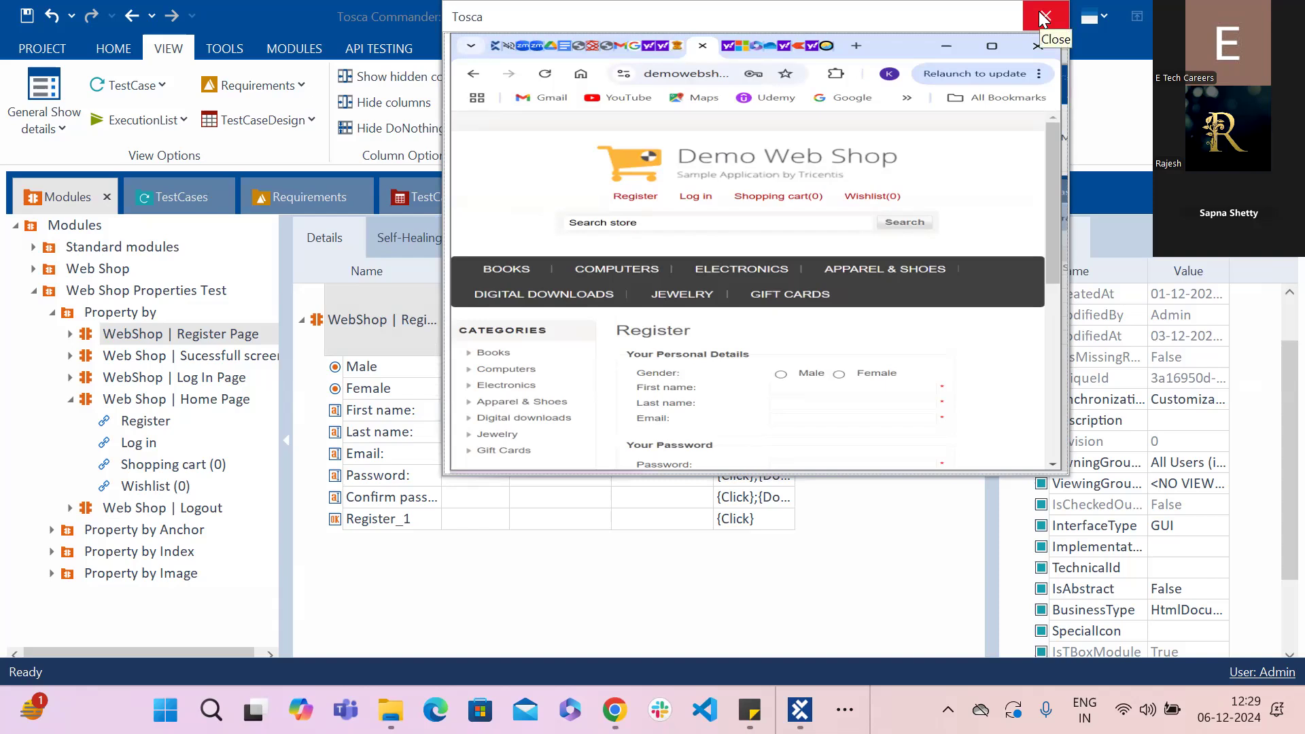
{"action": "left_click", "coordinate": [1045, 17]}
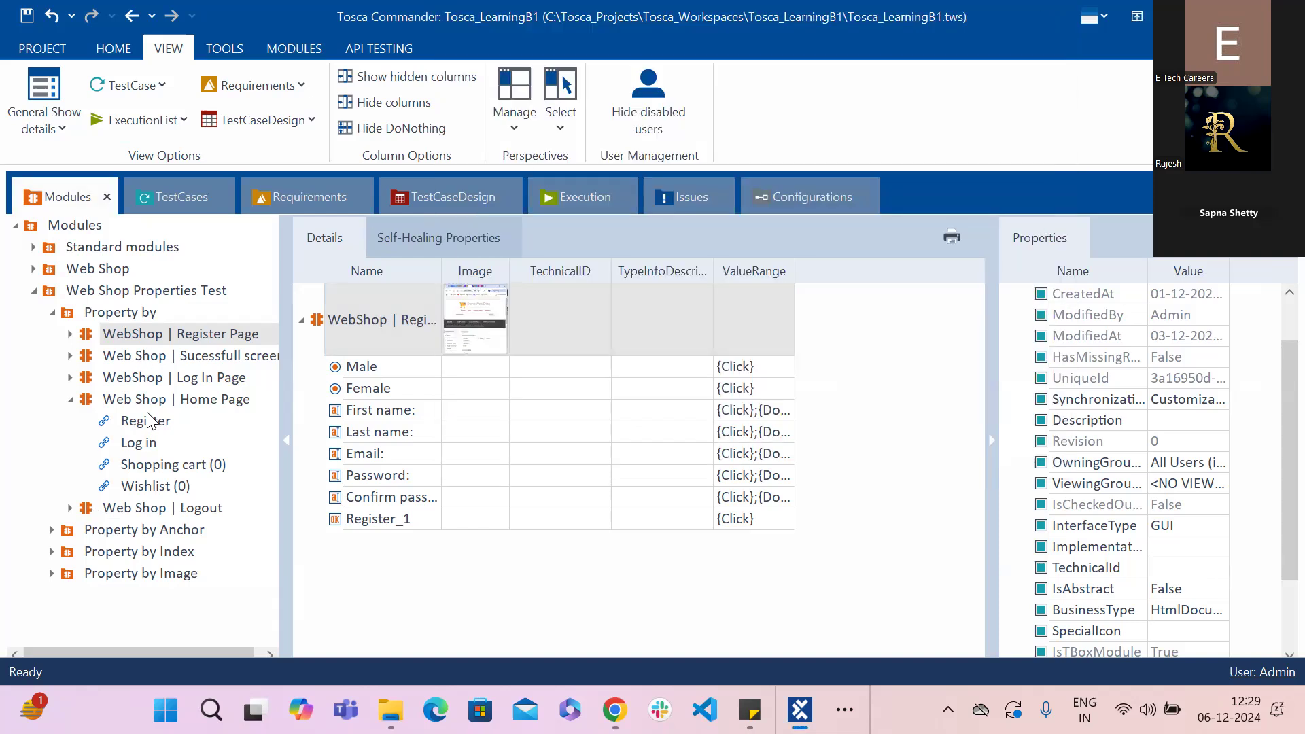
Step: Rescan the WebShop | Register Page module against the open register page
{"action": "right_click", "coordinate": [165, 334]}
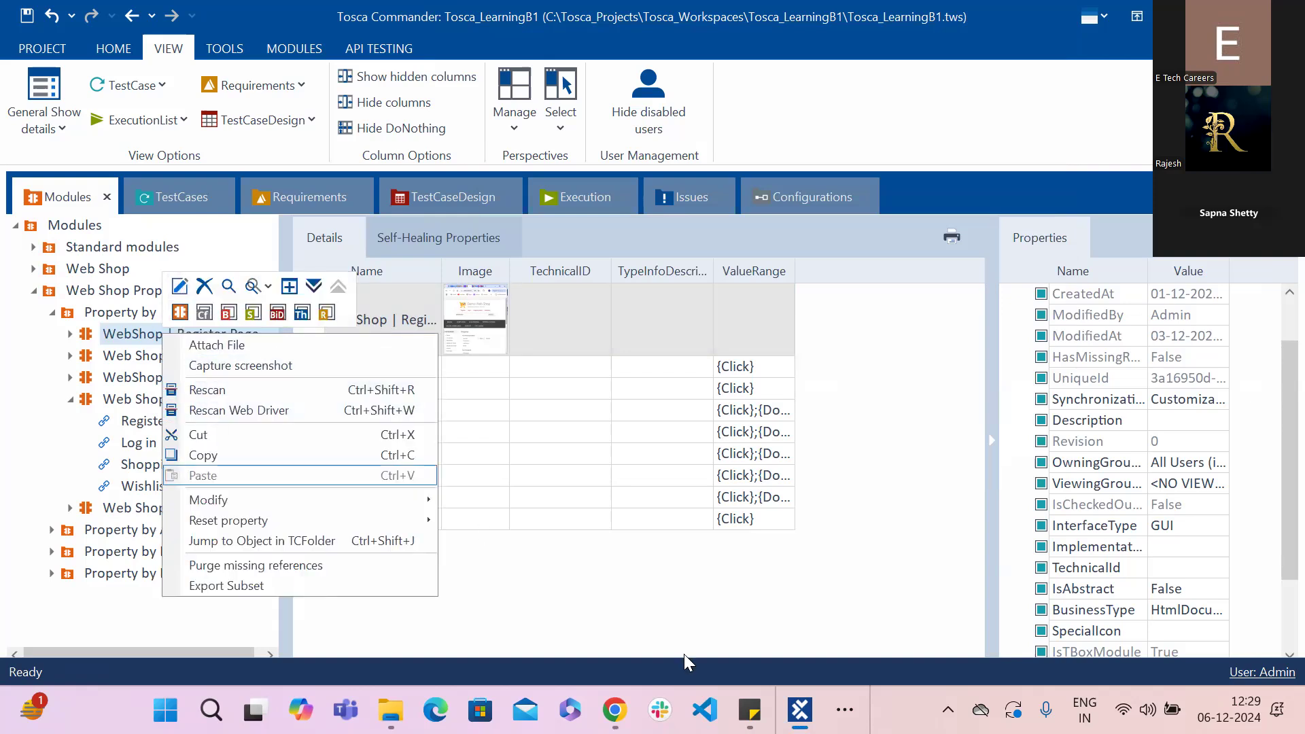
{"action": "left_click", "coordinate": [721, 591]}
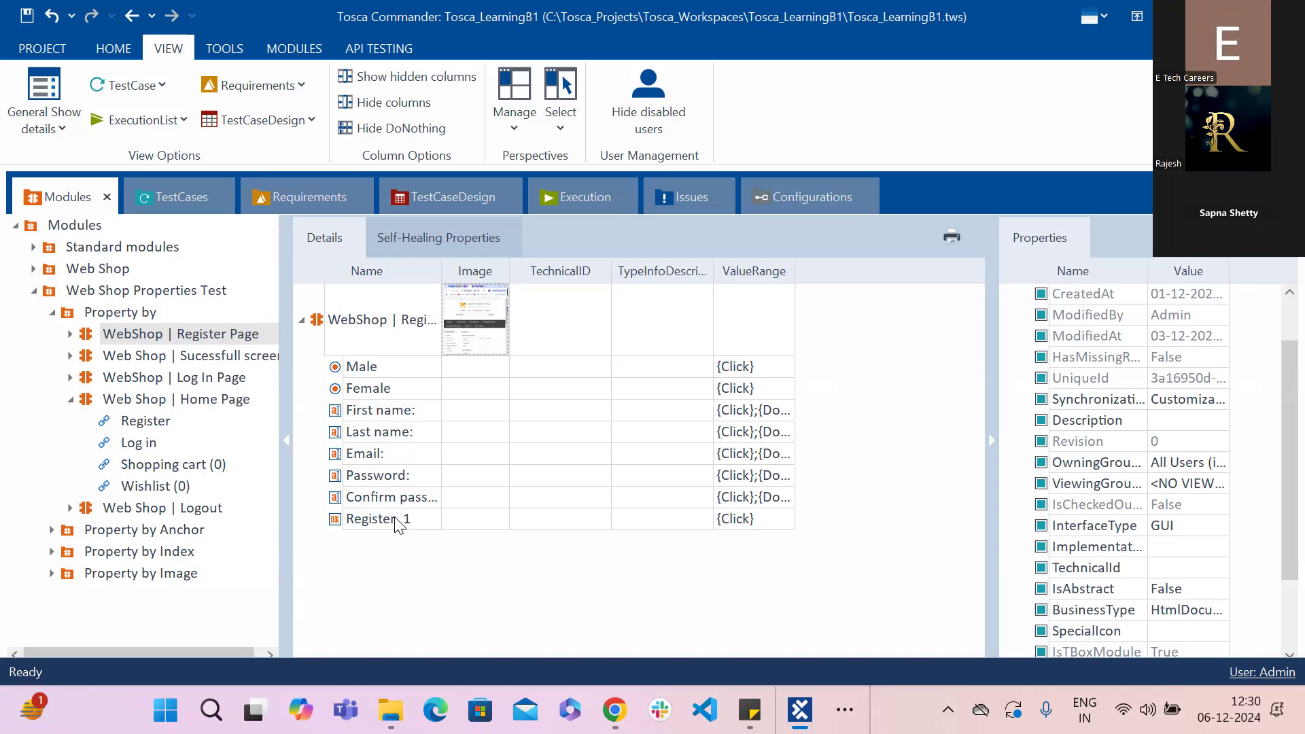
{"action": "right_click", "coordinate": [170, 337]}
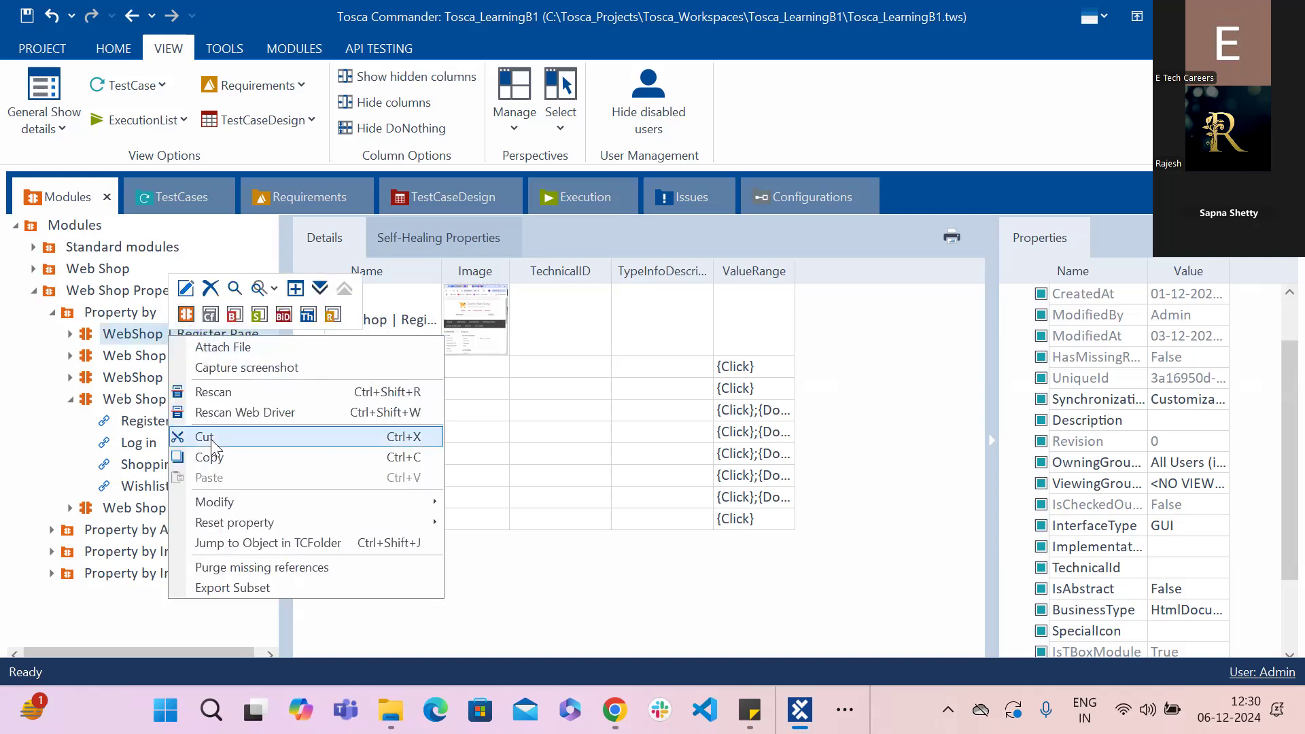
{"action": "left_click", "coordinate": [213, 393]}
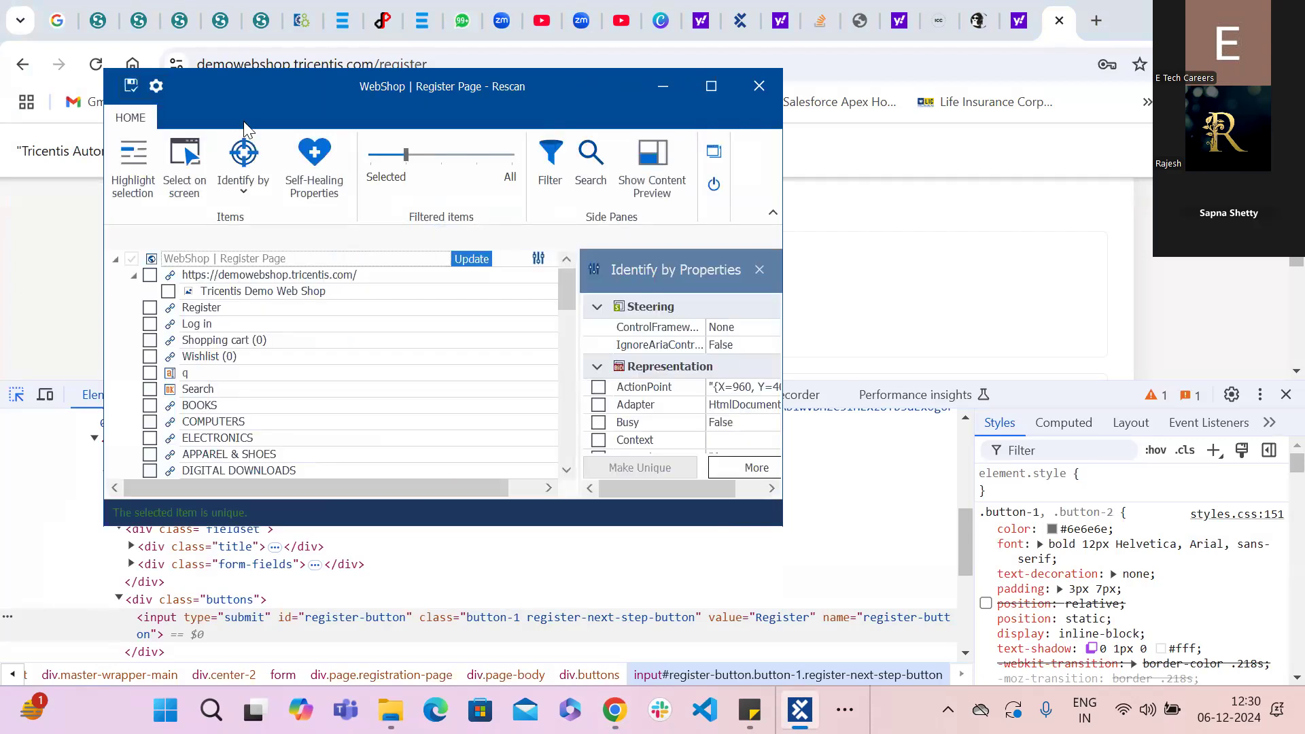
Step: Minimise the Rescan window and close Chrome's developer tools so the whole register form is in view
{"action": "left_click", "coordinate": [187, 161]}
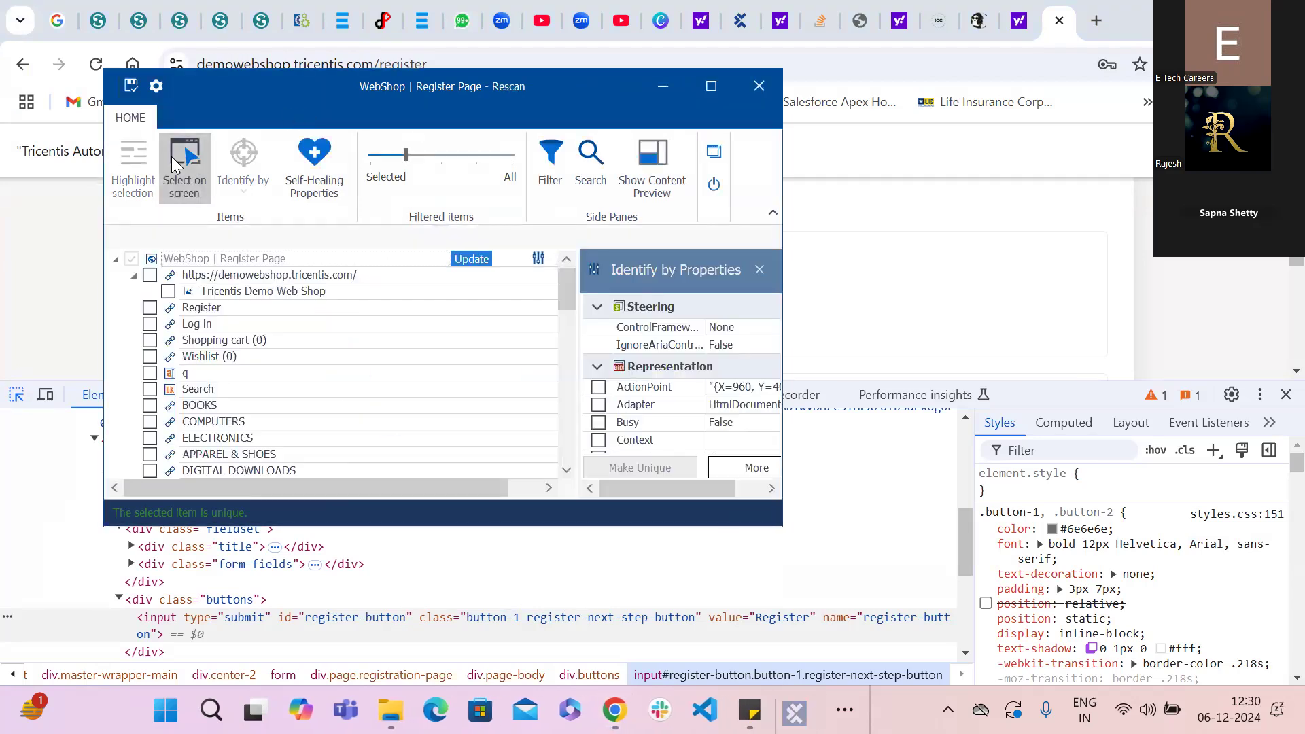
{"action": "left_click", "coordinate": [663, 87]}
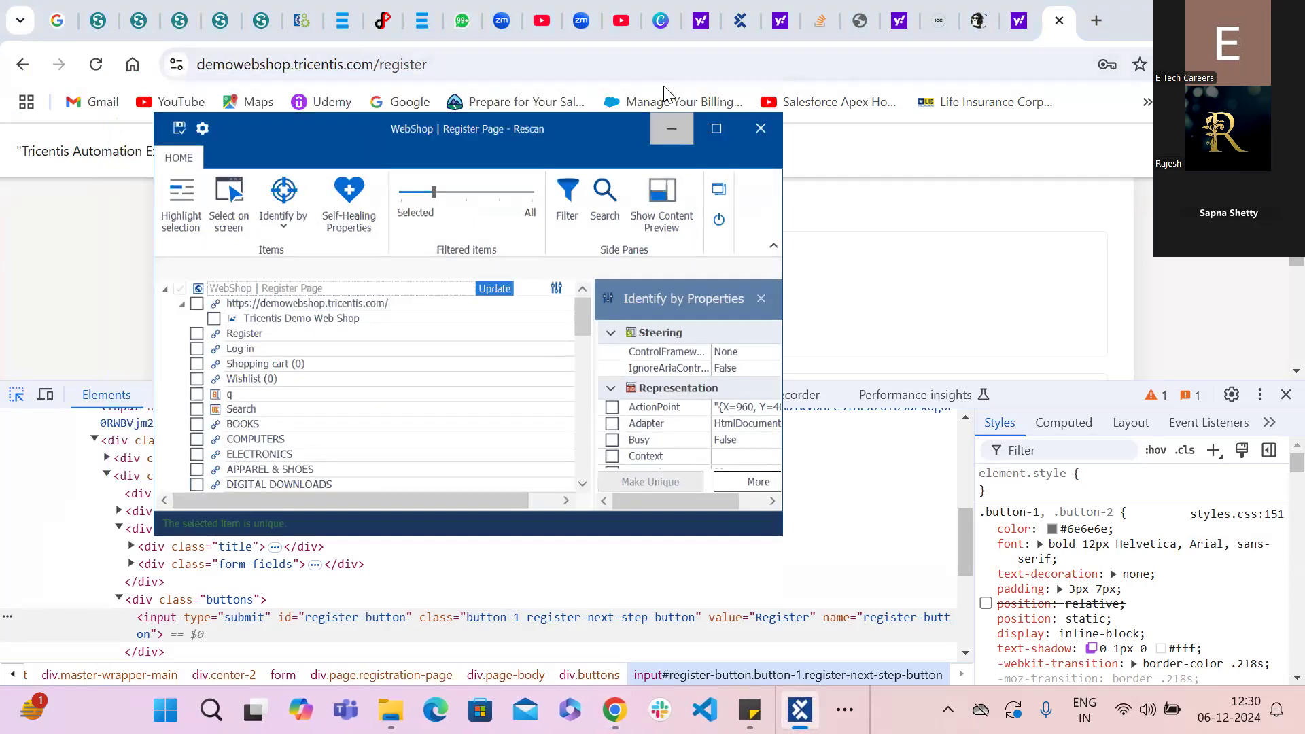
{"action": "scroll", "coordinate": [1276, 306], "scroll_direction": "down", "scroll_amount": 3}
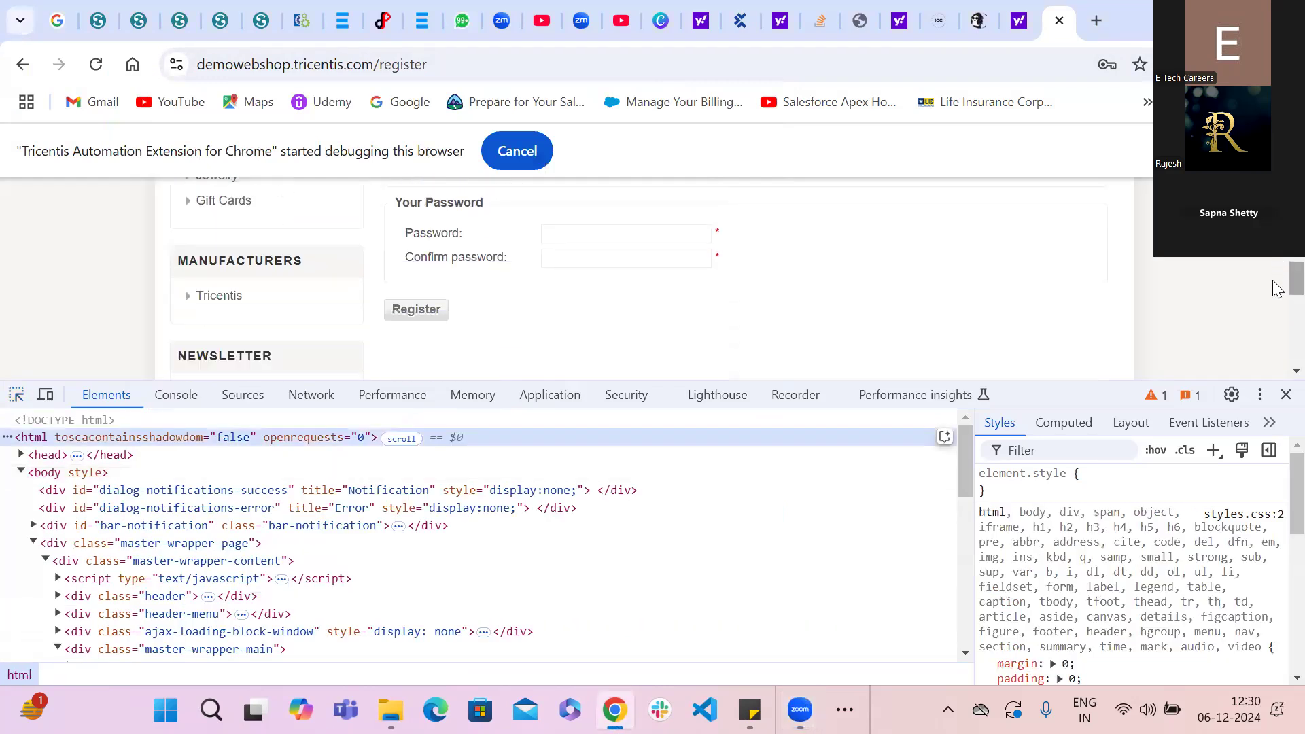
{"action": "left_click", "coordinate": [1283, 394]}
{"action": "scroll", "coordinate": [1273, 408], "scroll_direction": "up", "scroll_amount": 1}
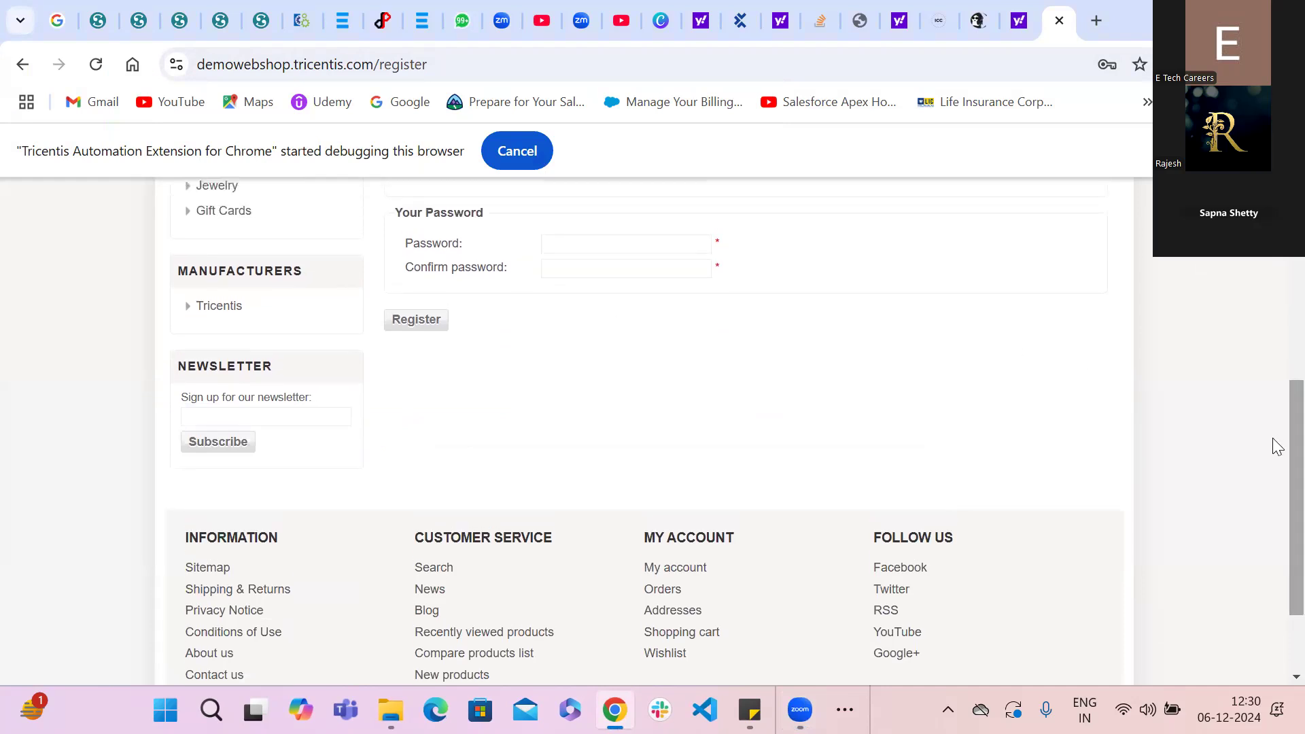
{"action": "scroll", "coordinate": [1276, 434], "scroll_direction": "up", "scroll_amount": 2}
{"action": "scroll", "coordinate": [1274, 381], "scroll_direction": "up", "scroll_amount": 4}
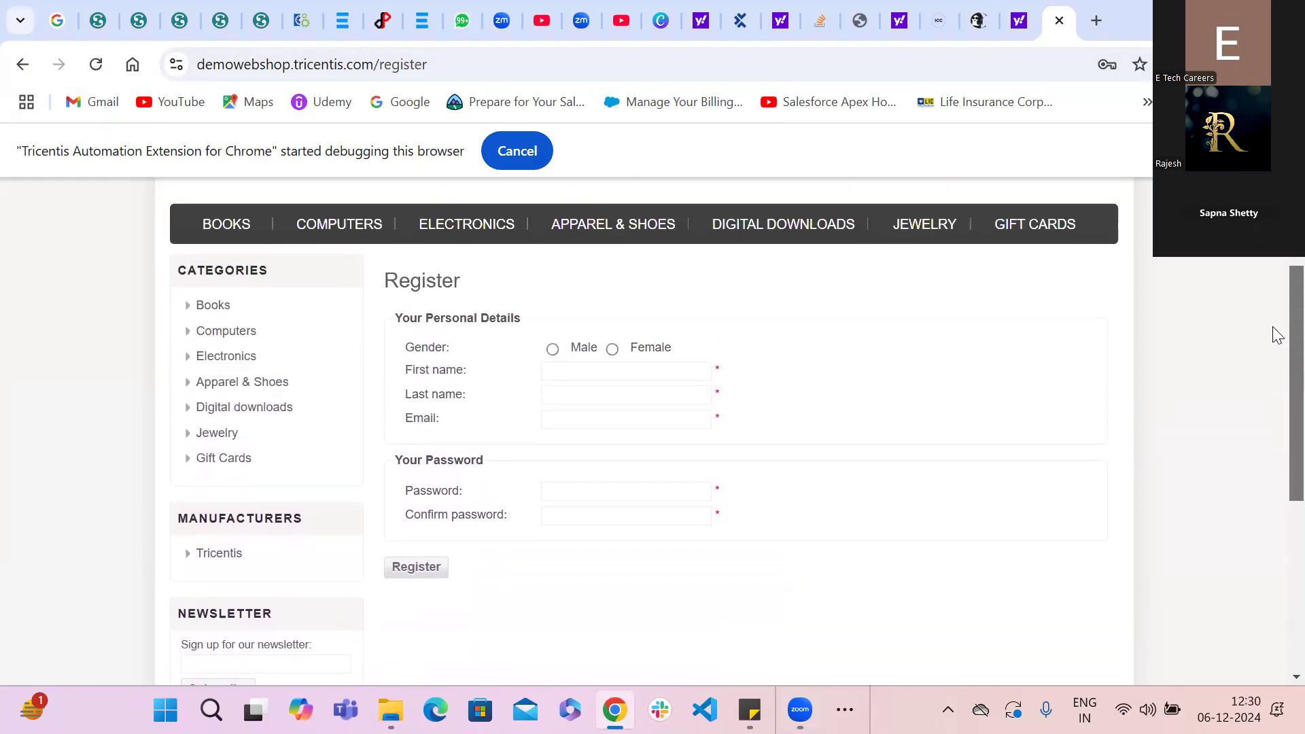
Step: Restore the Rescan window, highlight the form controls with Select on screen, and filter the list to selected items only
{"action": "left_click", "coordinate": [856, 703]}
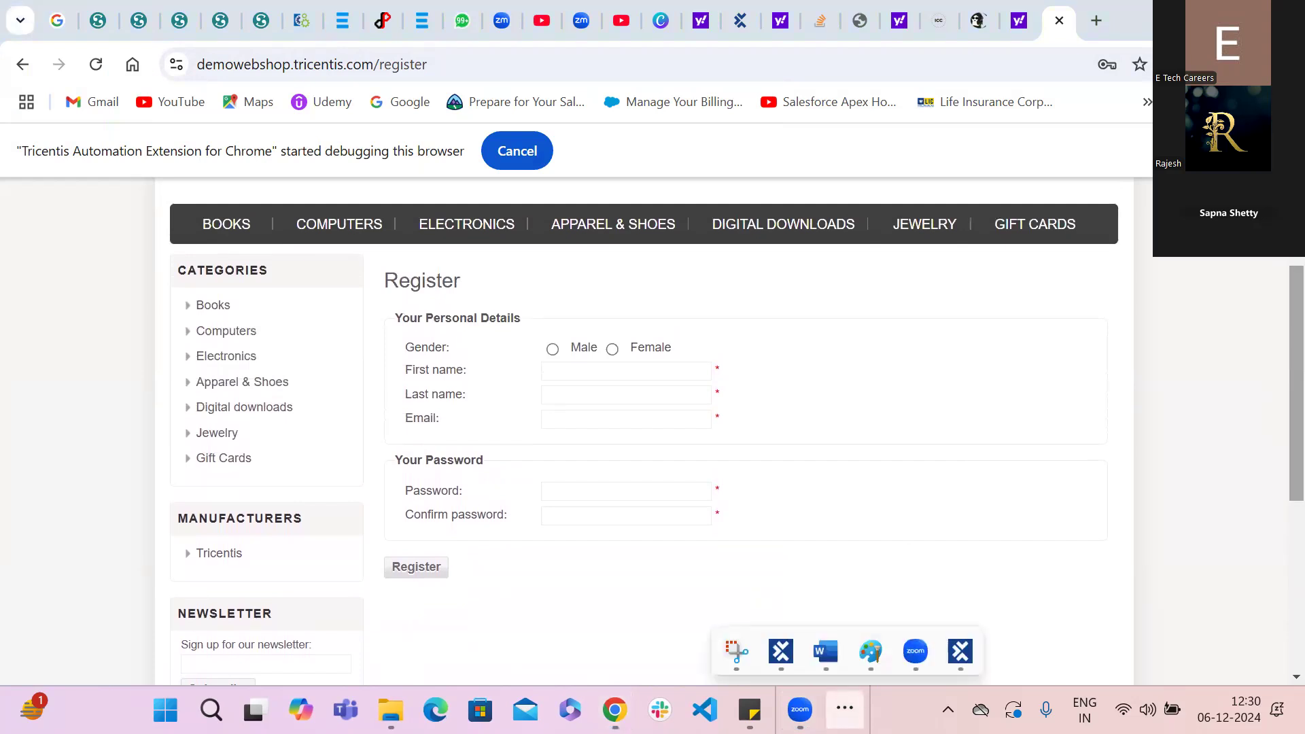
{"action": "left_click", "coordinate": [962, 654]}
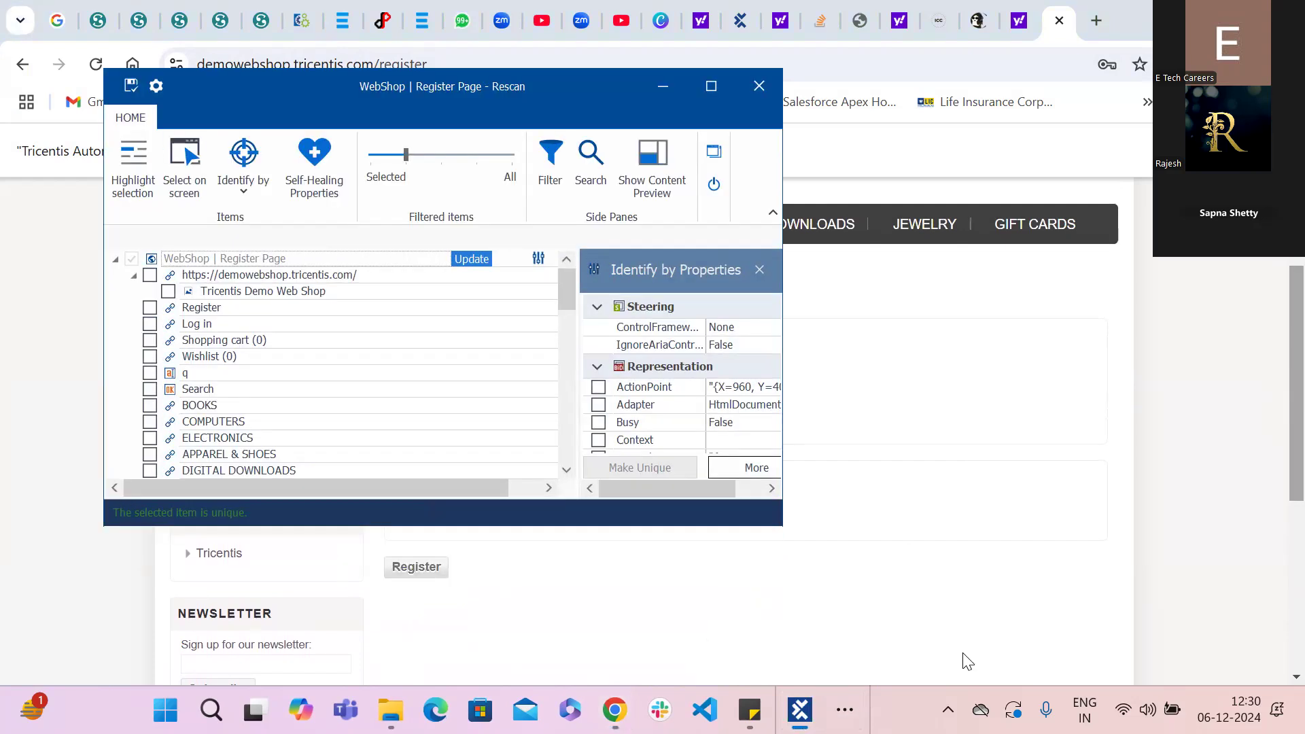
{"action": "left_click", "coordinate": [183, 146]}
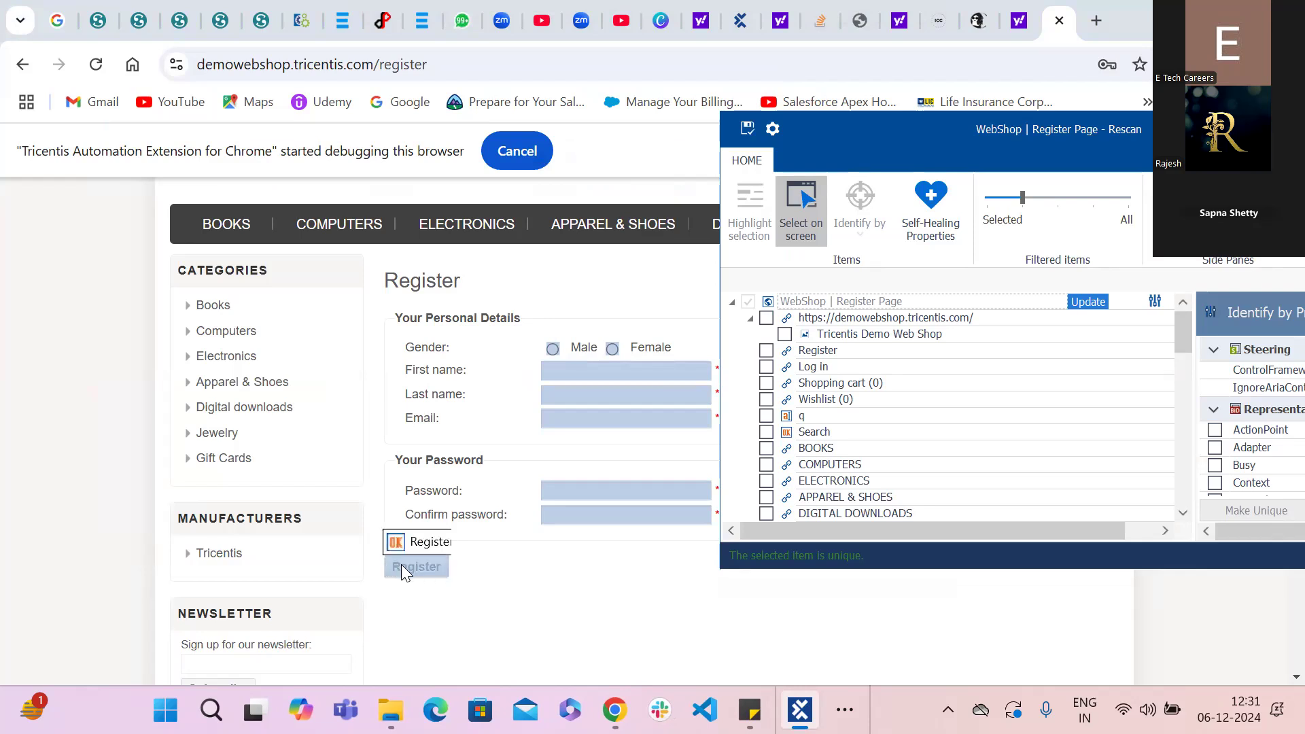
{"action": "left_click", "coordinate": [989, 201]}
{"action": "left_click_drag", "start_coordinate": [1022, 198], "coordinate": [978, 204]}
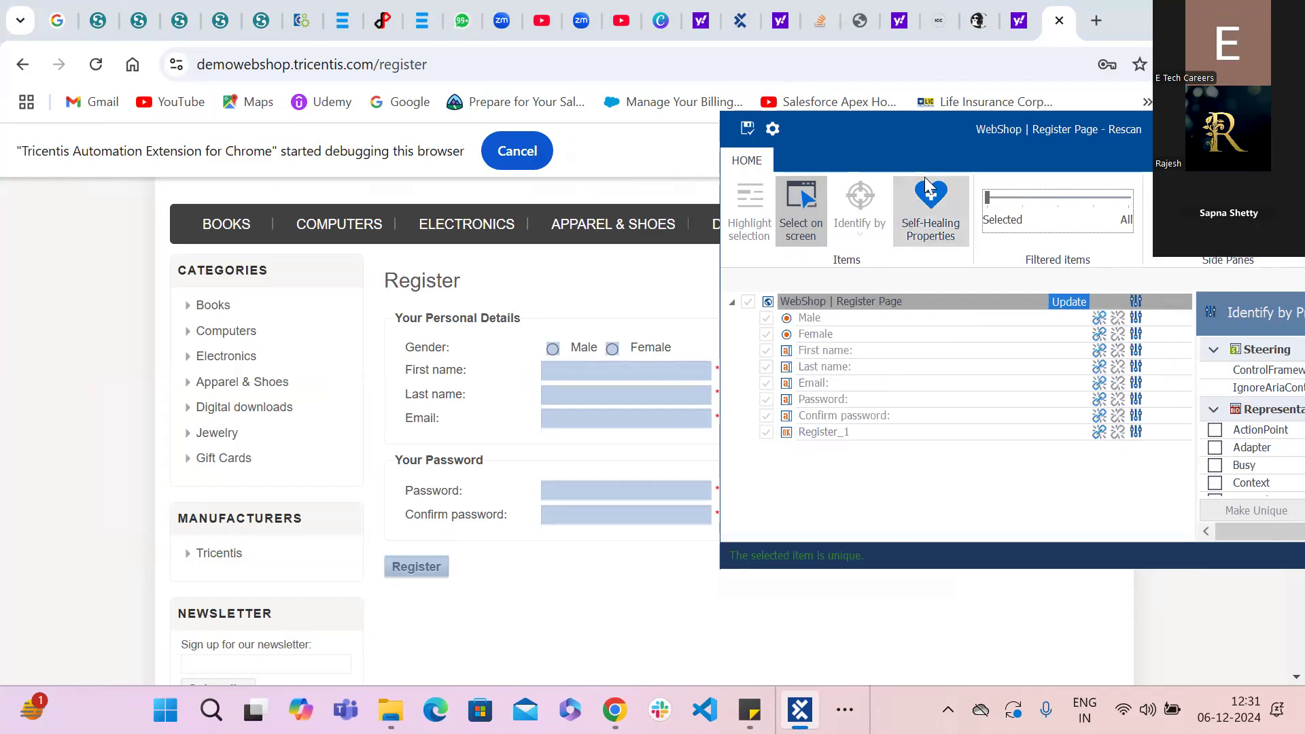
{"action": "left_click", "coordinate": [801, 201]}
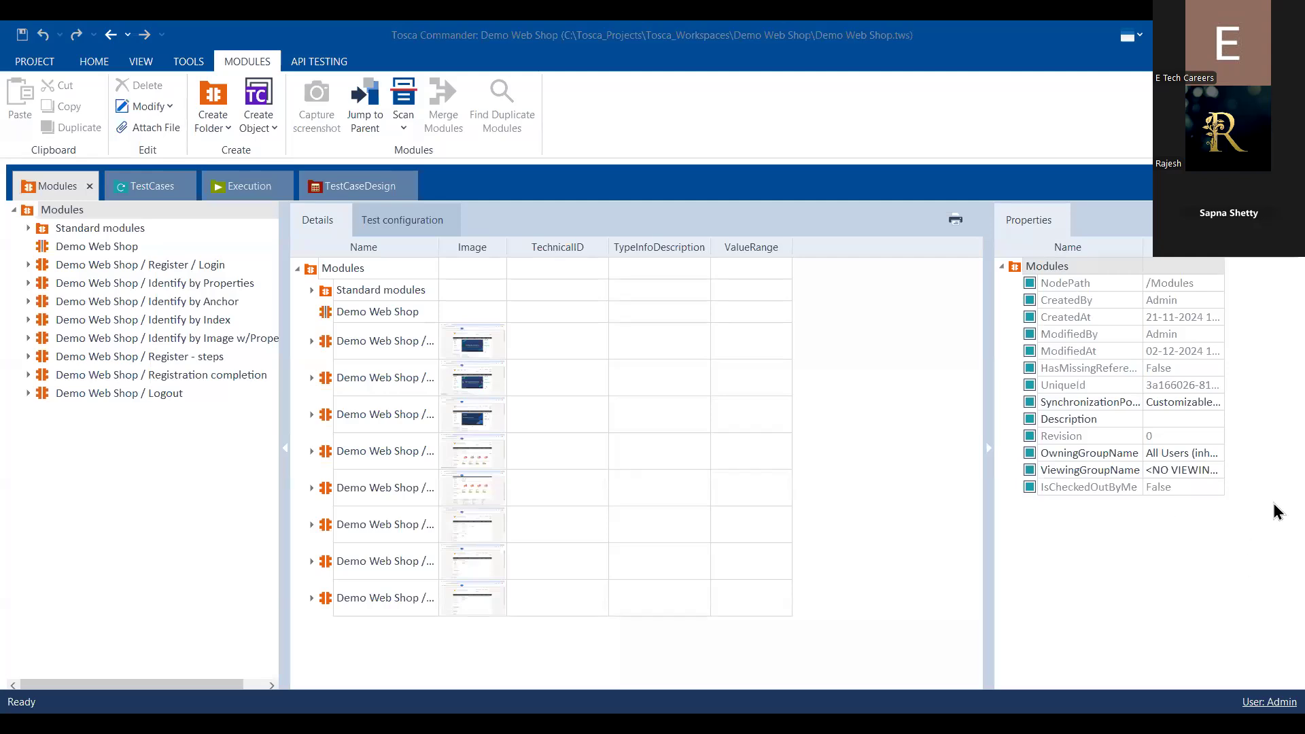
Step: Show the Demo Web Shop workspace's test cases and collapse the Register User manually, Dynamic exp and Synch test cases
{"action": "left_click", "coordinate": [1127, 598]}
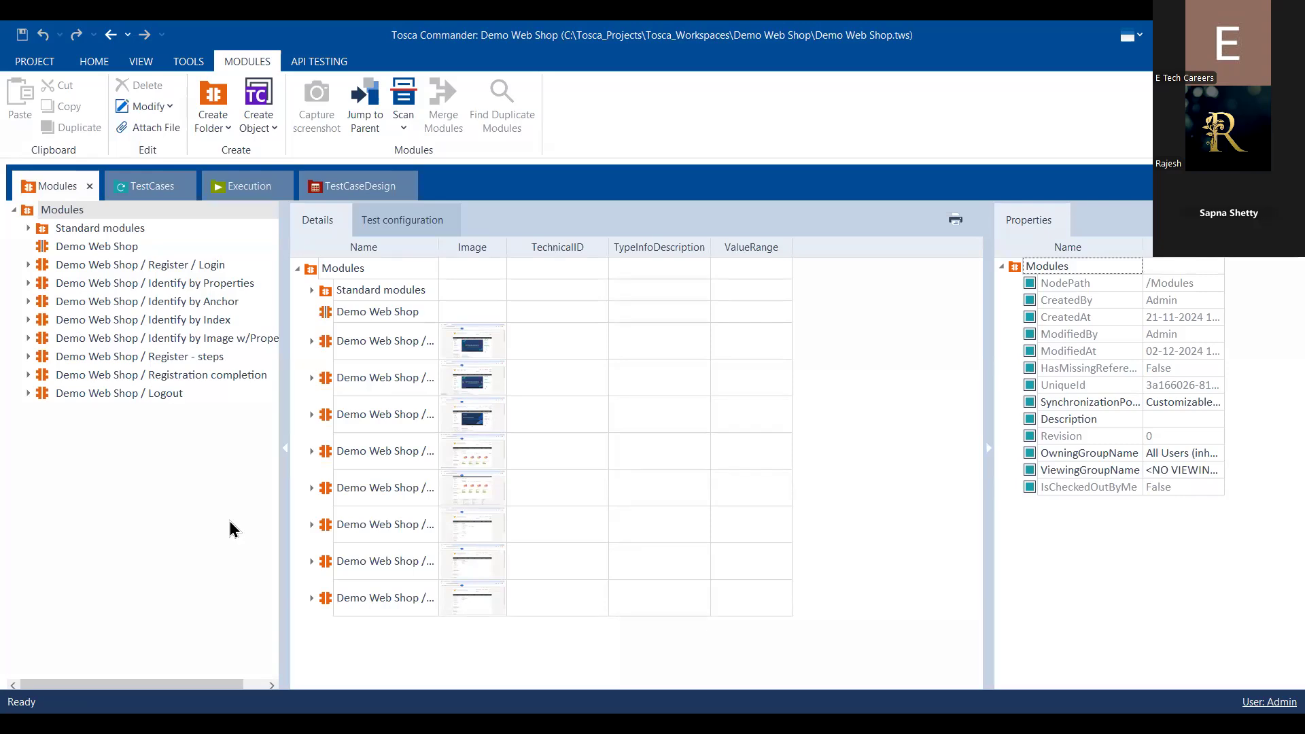
{"action": "left_click", "coordinate": [157, 184]}
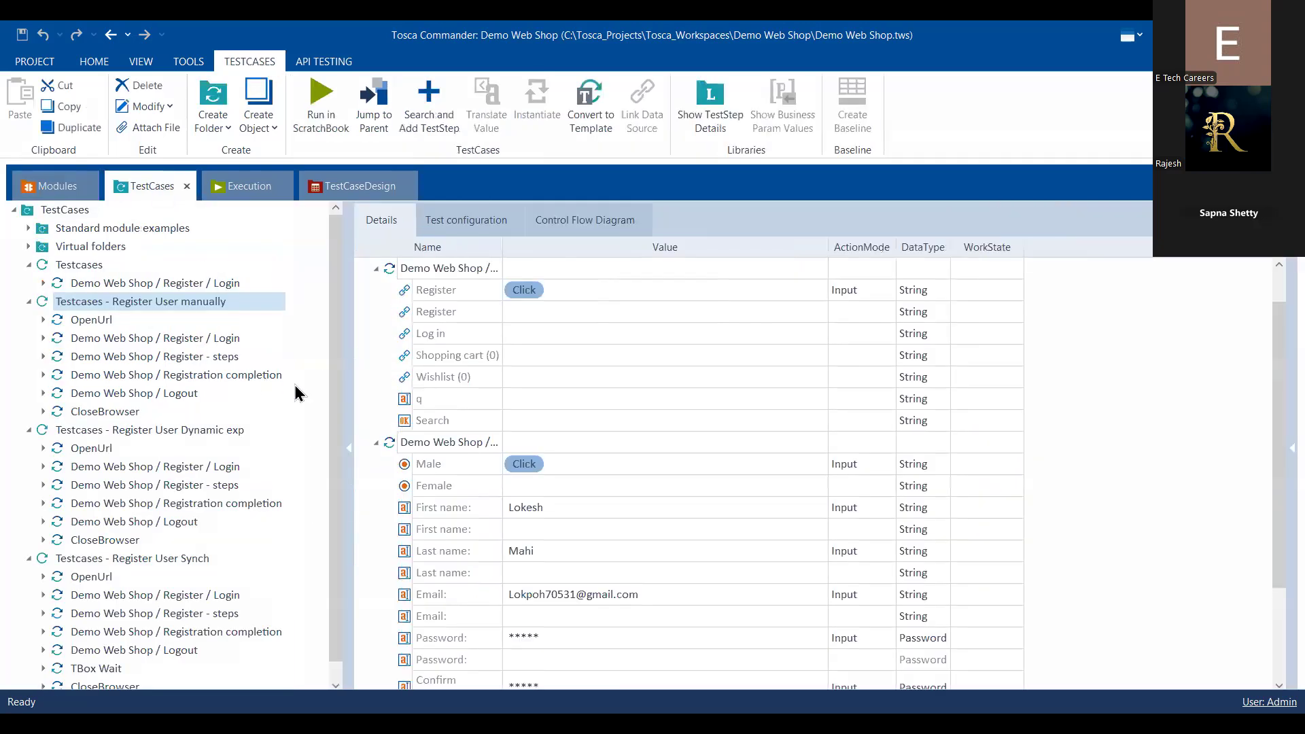
{"action": "scroll", "coordinate": [240, 469], "scroll_direction": "down", "scroll_amount": 1}
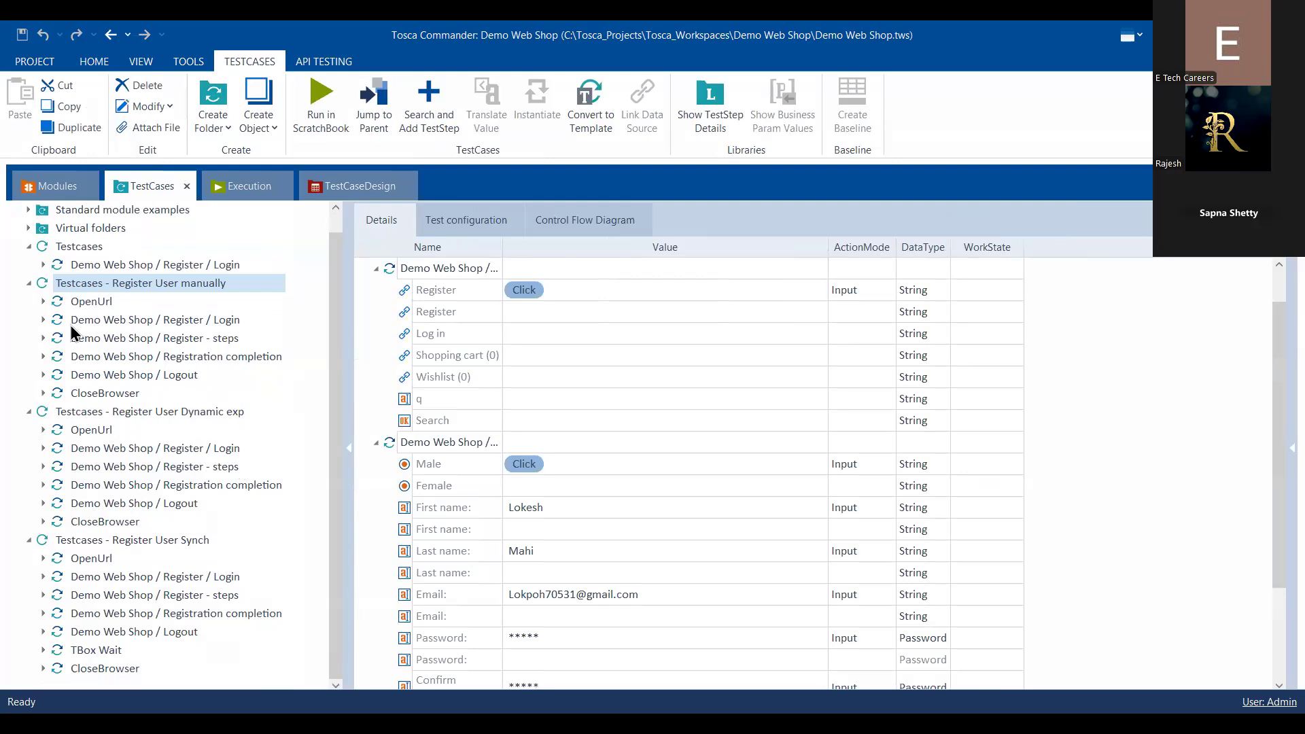
{"action": "left_click", "coordinate": [28, 283]}
{"action": "left_click", "coordinate": [28, 320]}
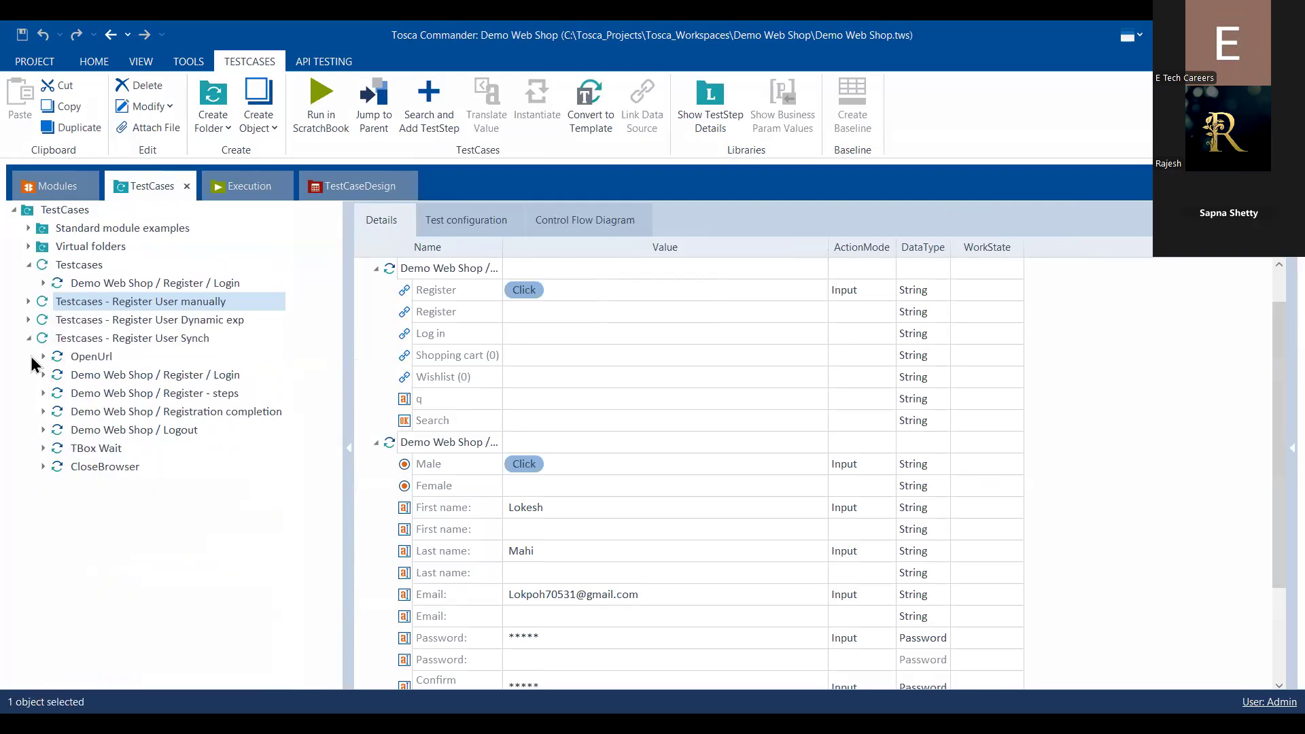
{"action": "left_click", "coordinate": [28, 338]}
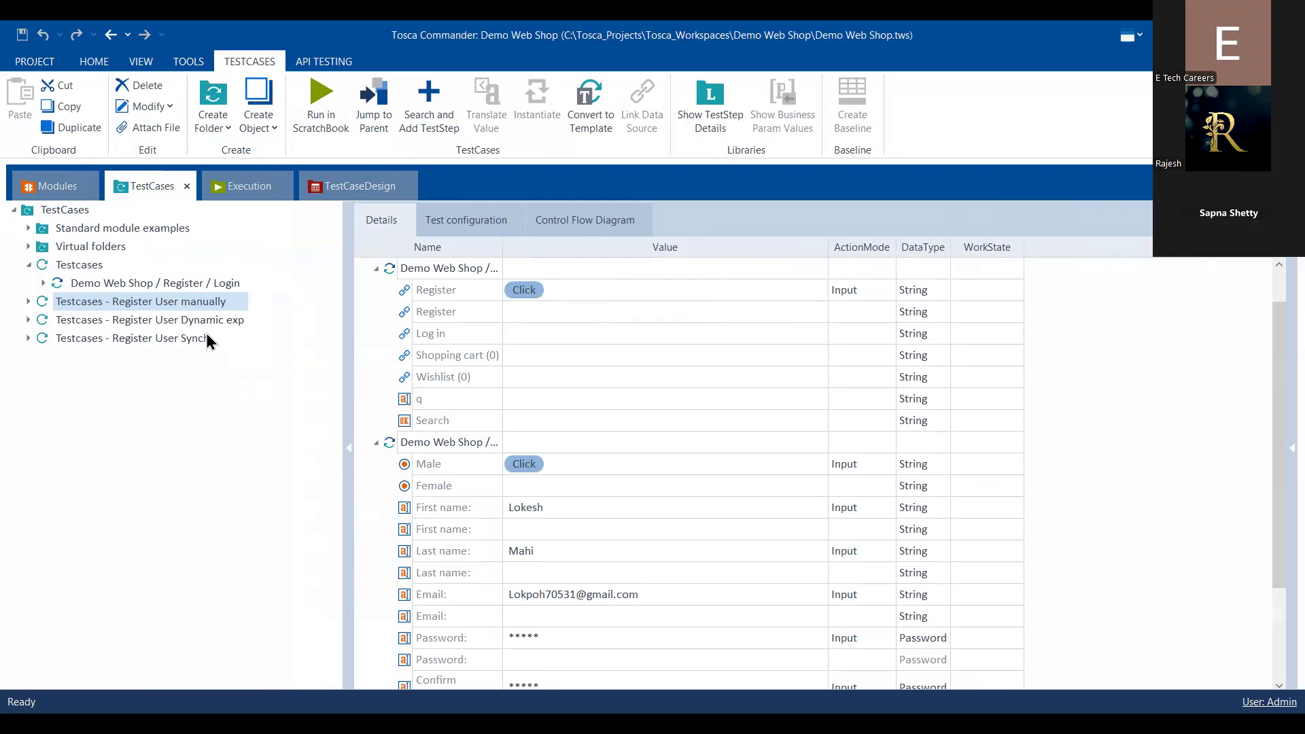
Step: Expand Testcases - Register User Dynamic exp and review its Register / Login, Register - steps, Registration completion and Logout steps
{"action": "left_click", "coordinate": [28, 319]}
{"action": "left_click", "coordinate": [222, 358]}
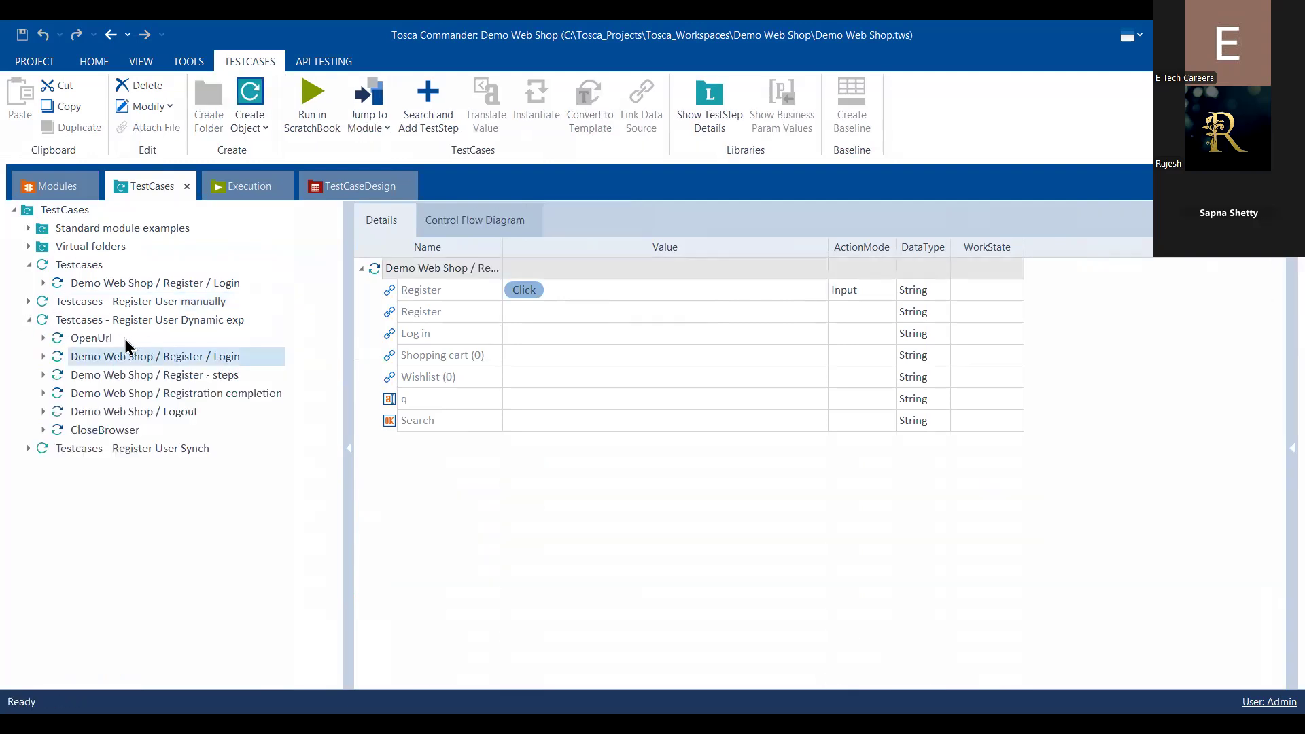
{"action": "left_click", "coordinate": [208, 375]}
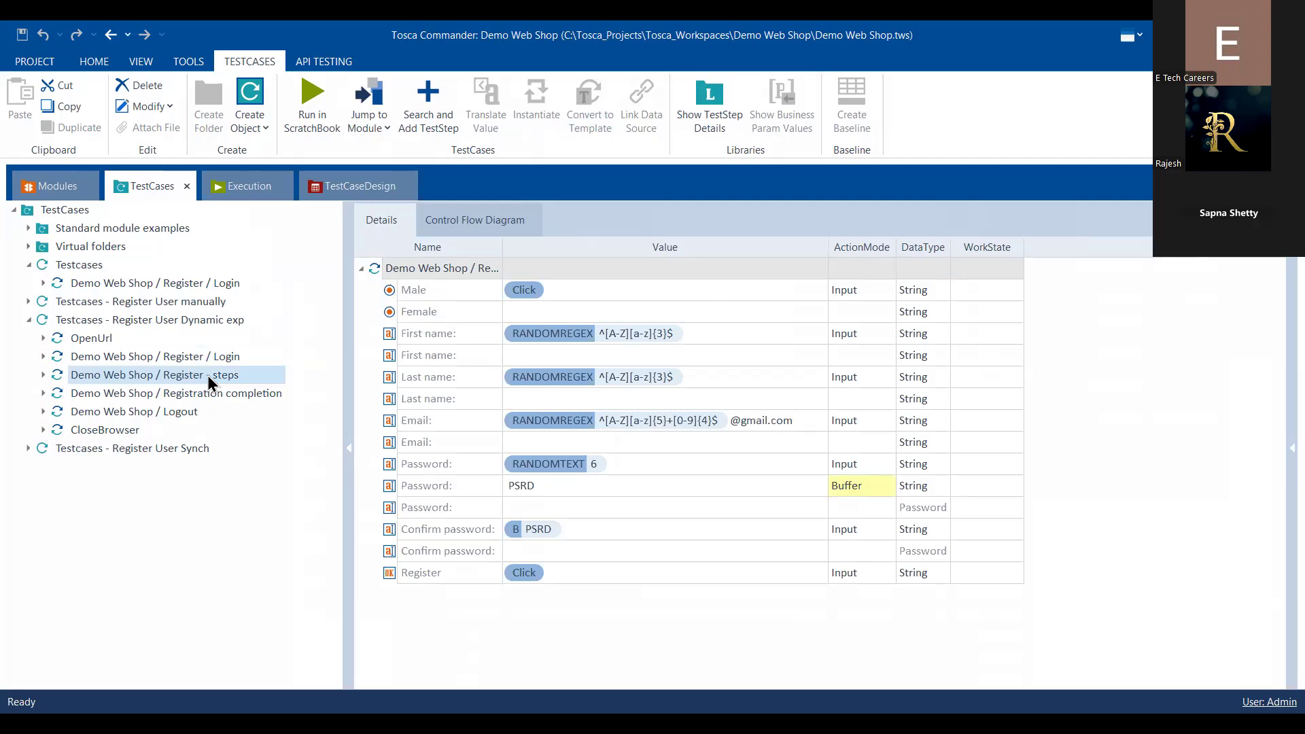
{"action": "left_click", "coordinate": [216, 394]}
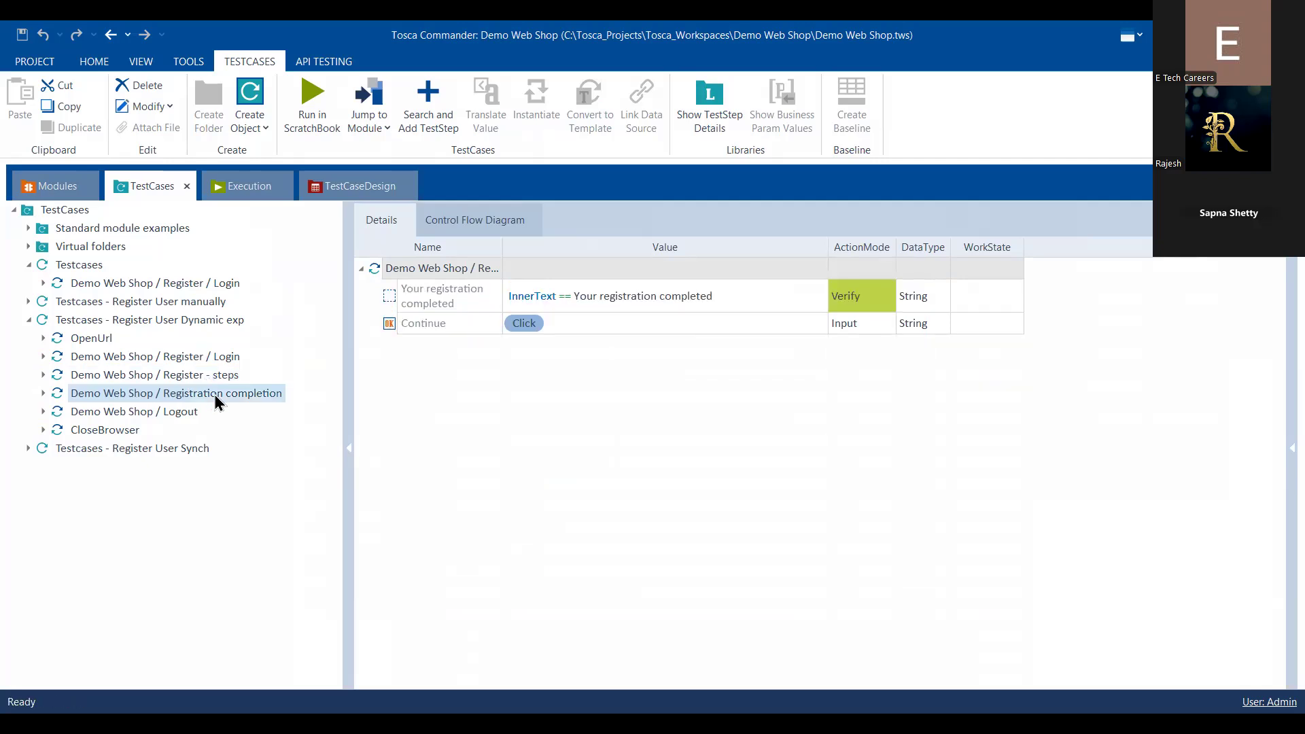
{"action": "left_click", "coordinate": [224, 376]}
{"action": "left_click", "coordinate": [225, 394]}
{"action": "left_click", "coordinate": [166, 412]}
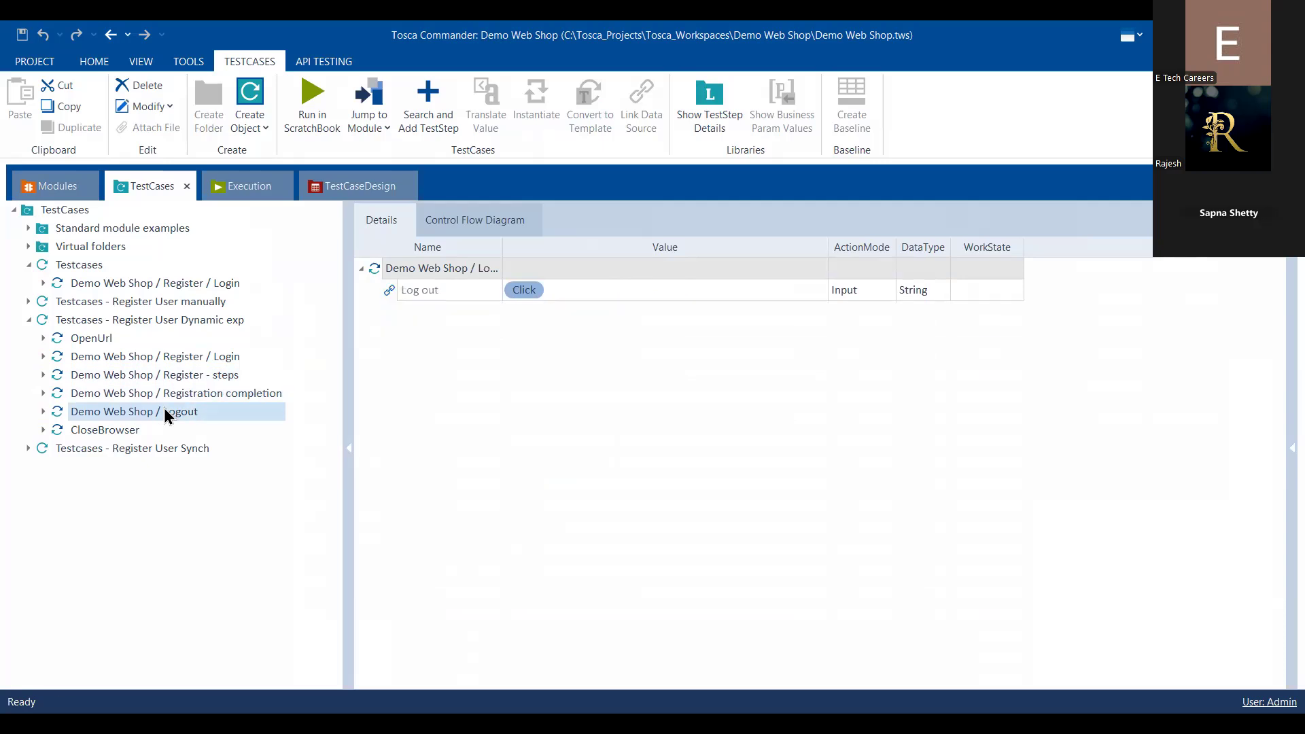
Step: Review the CloseBrowser and Logout steps of Testcases - Register User Dynamic exp
{"action": "left_click", "coordinate": [125, 429]}
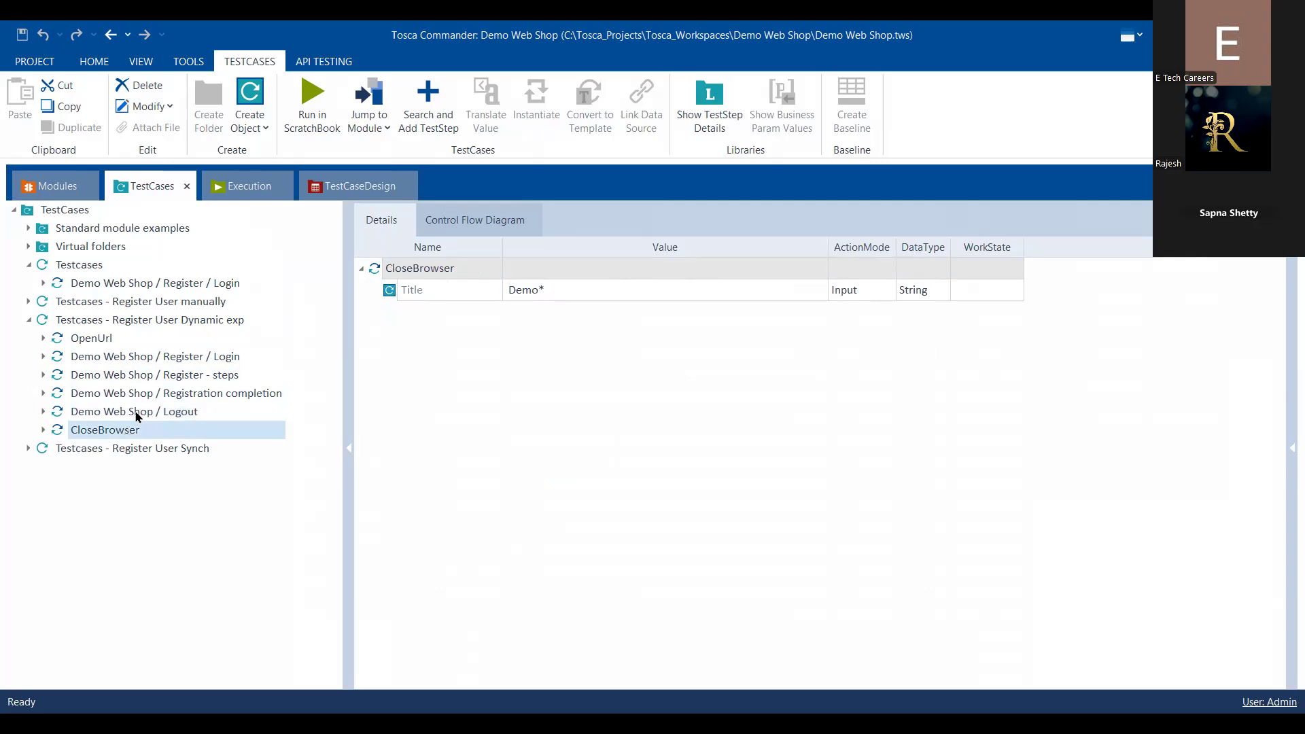
{"action": "left_click", "coordinate": [136, 416]}
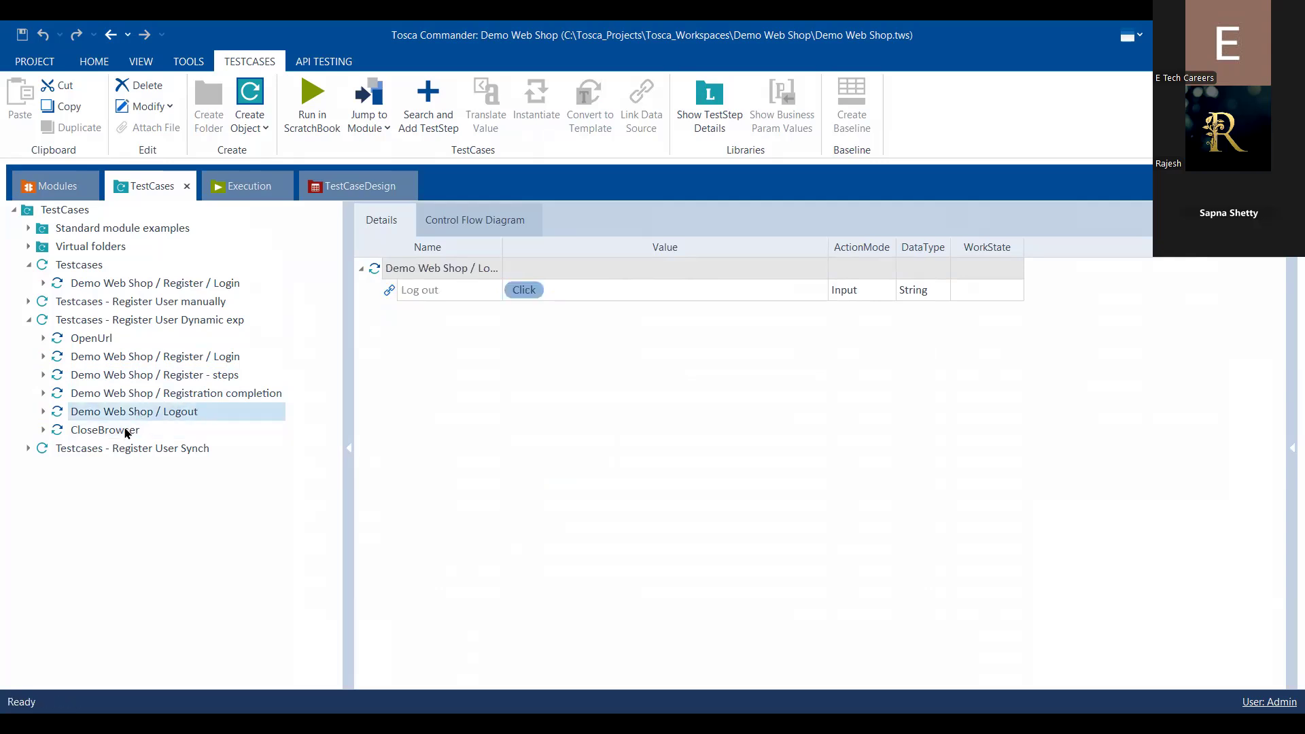
Step: Expand Testcases - Register User Synch and review its Register / Login step and the full list of Register - steps values
{"action": "left_click", "coordinate": [29, 448]}
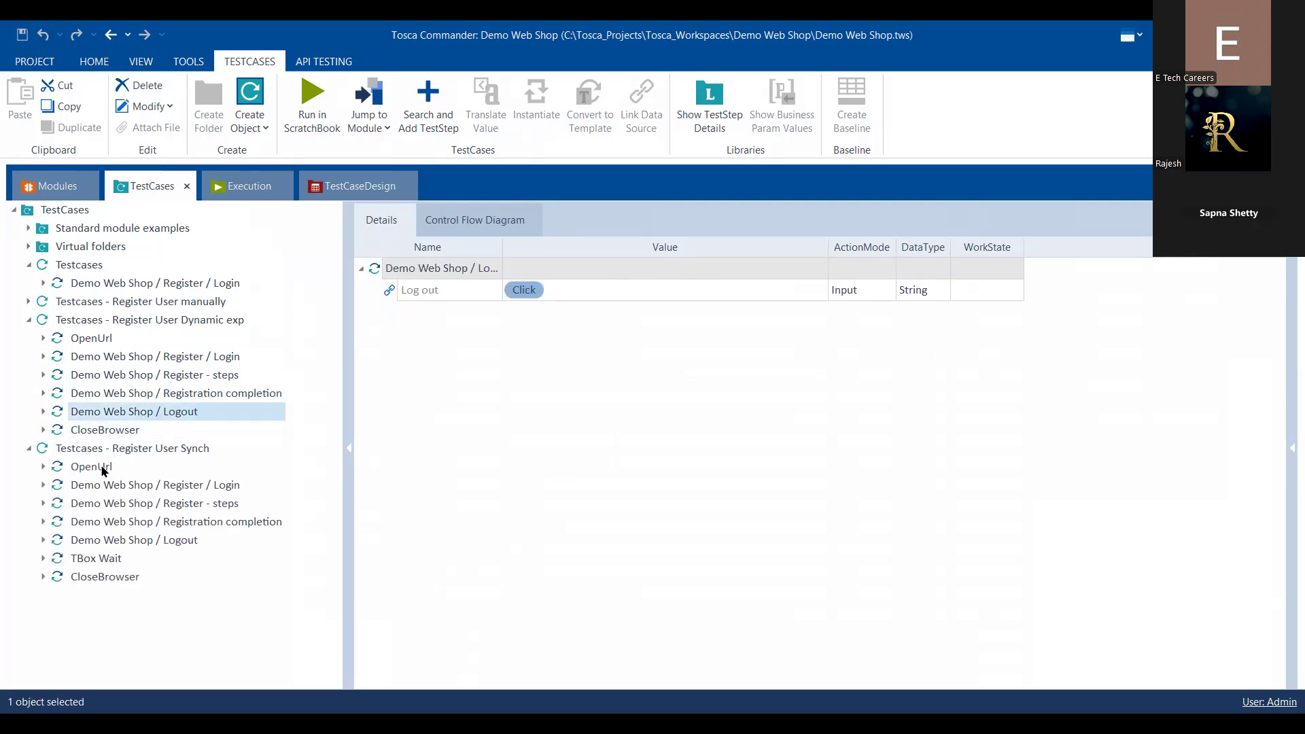
{"action": "left_click", "coordinate": [174, 485]}
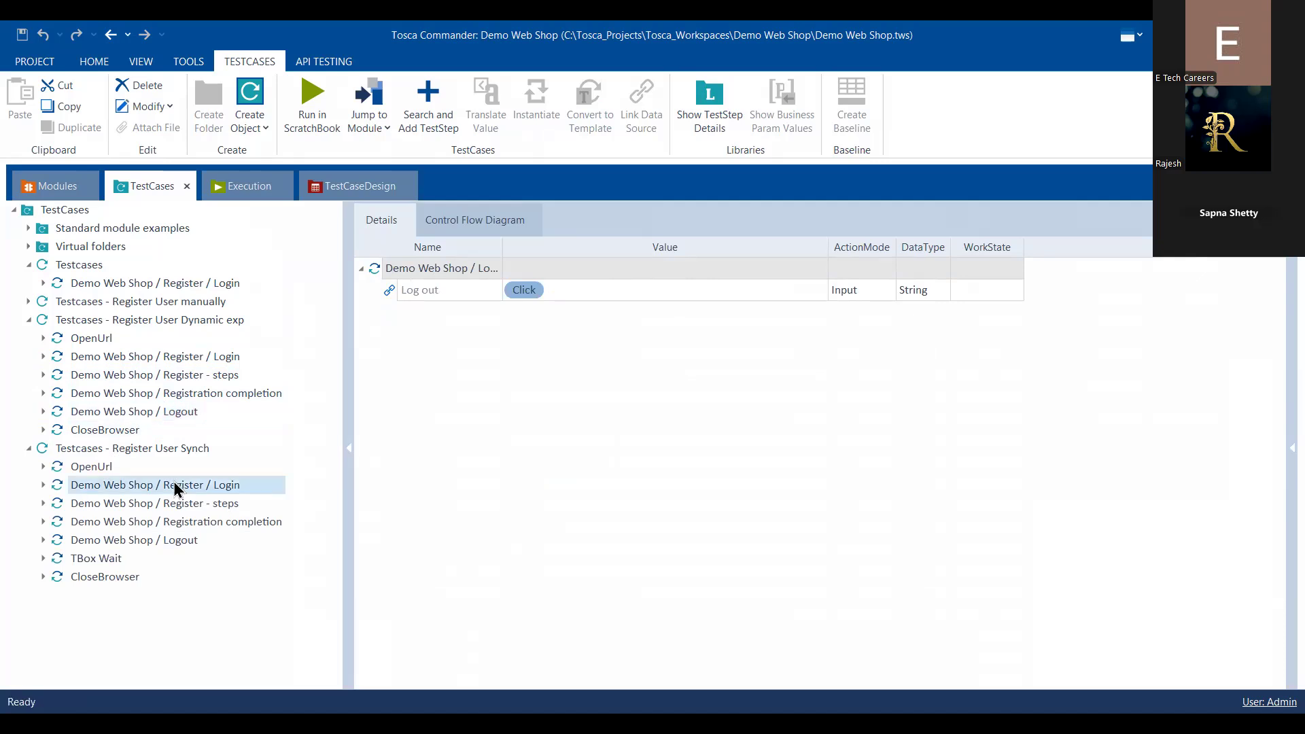
{"action": "left_click", "coordinate": [198, 505]}
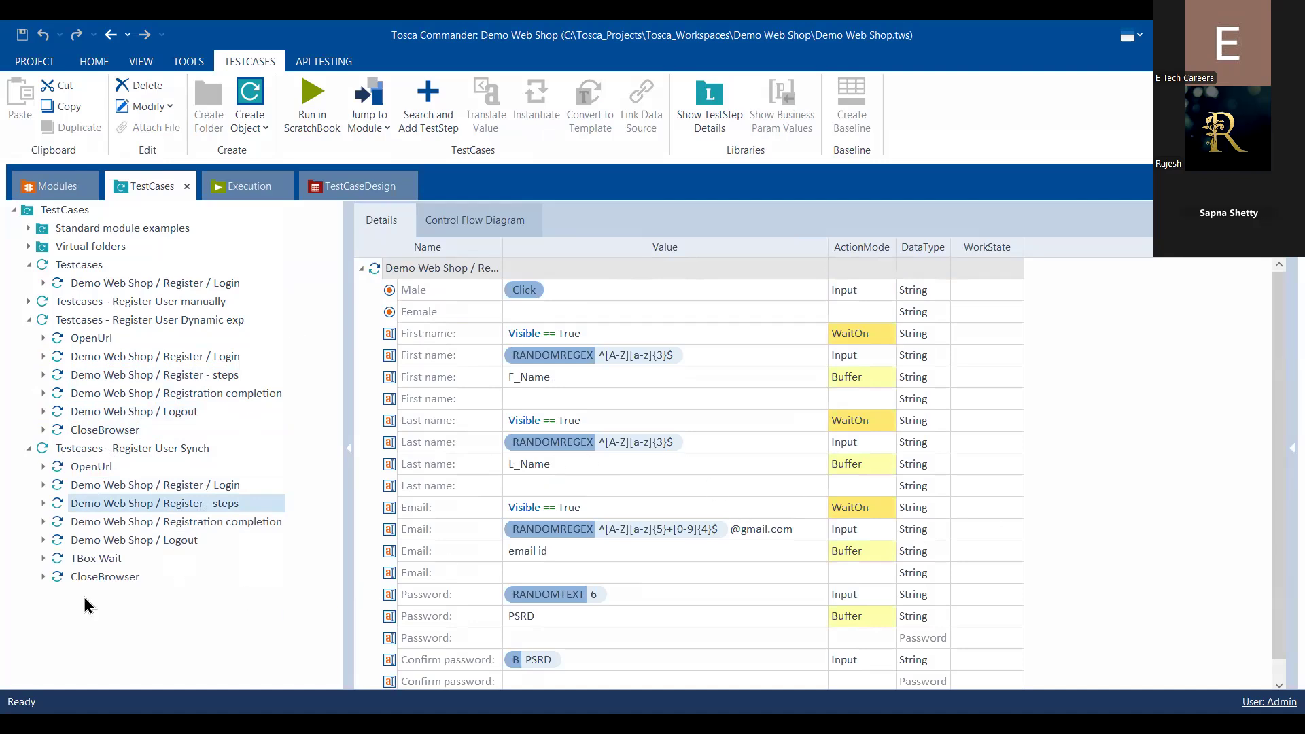
{"action": "scroll", "coordinate": [808, 447], "scroll_direction": "down", "scroll_amount": 1}
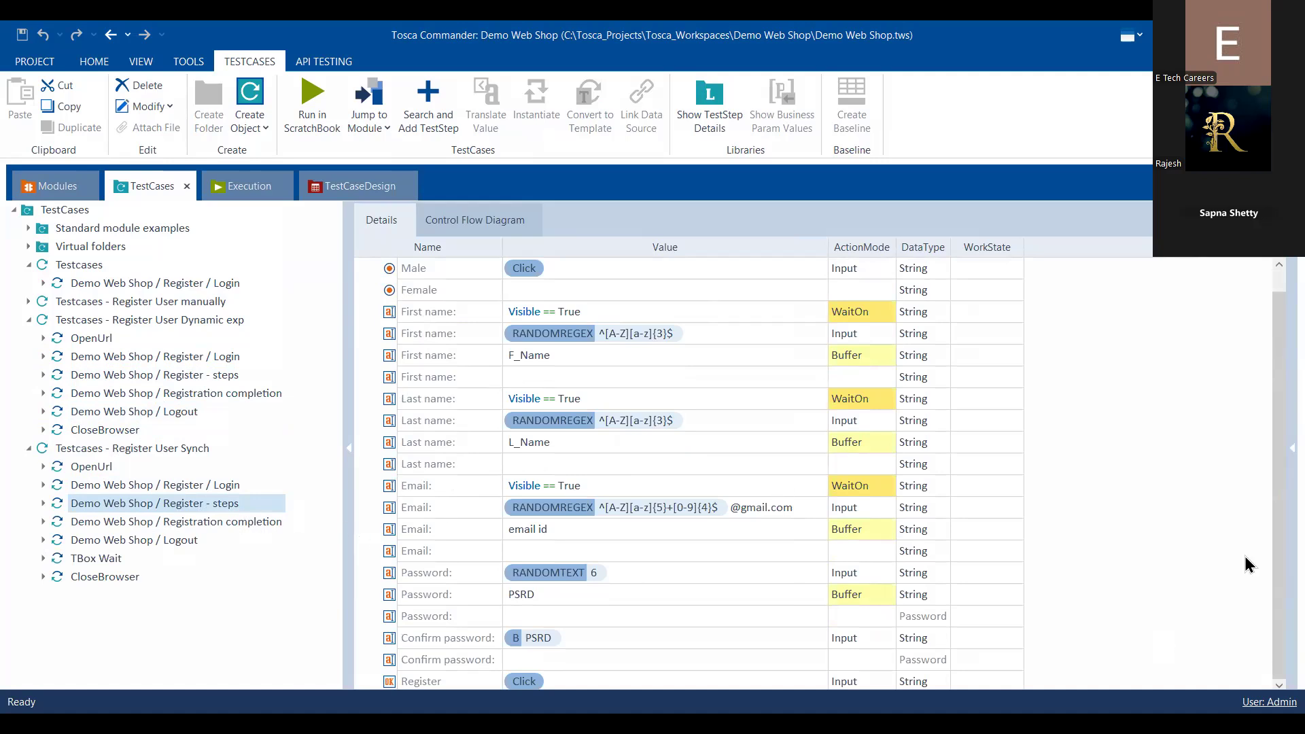
{"action": "left_click", "coordinate": [1198, 591]}
Step: Review the Synch test case's Registration completion, Logout, TBox Wait and CloseBrowser steps, and revisit its Register / Login and Register - steps
{"action": "left_click", "coordinate": [235, 521]}
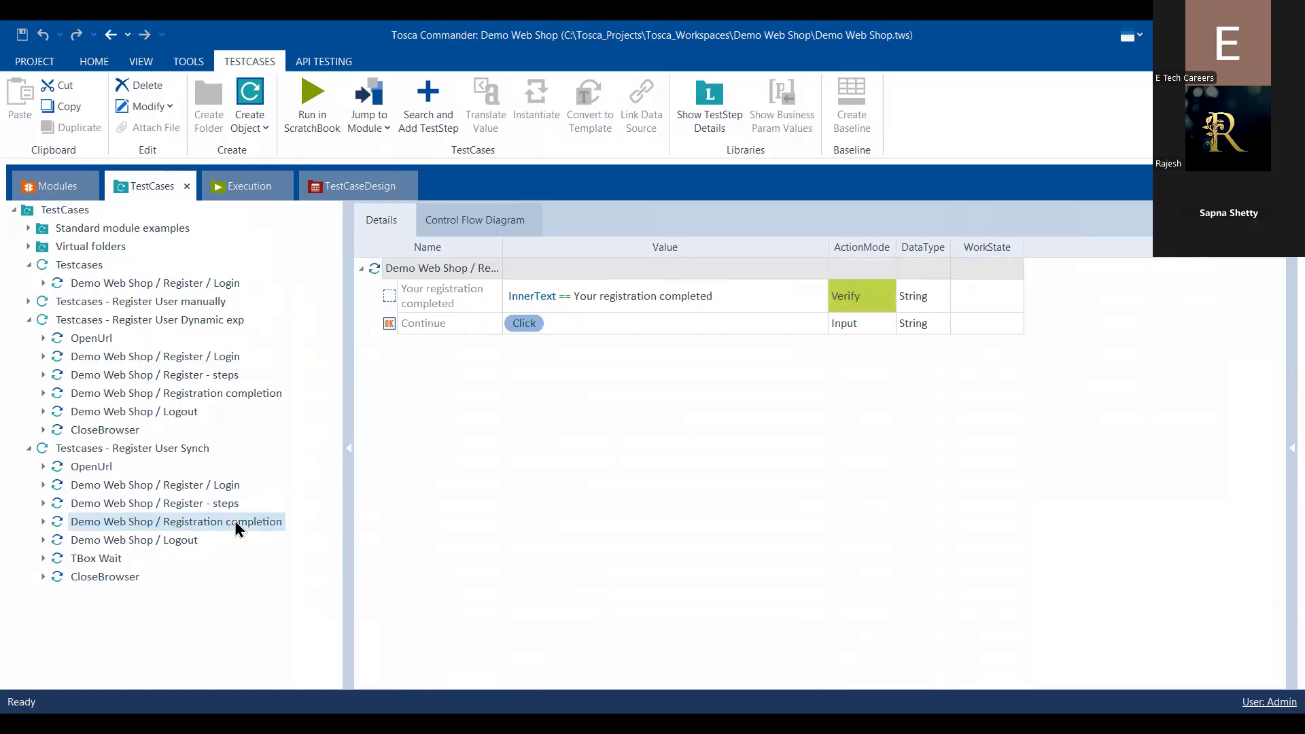
{"action": "left_click", "coordinate": [183, 539]}
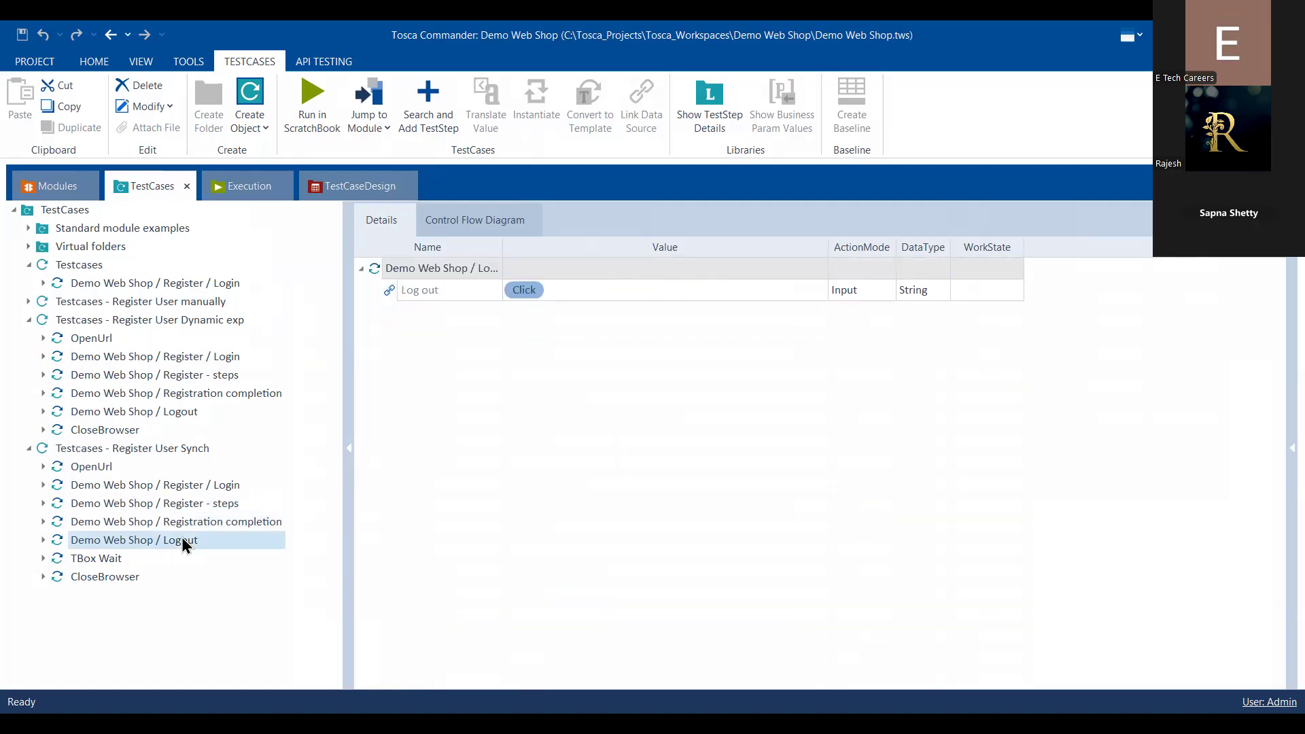
{"action": "left_click", "coordinate": [113, 556]}
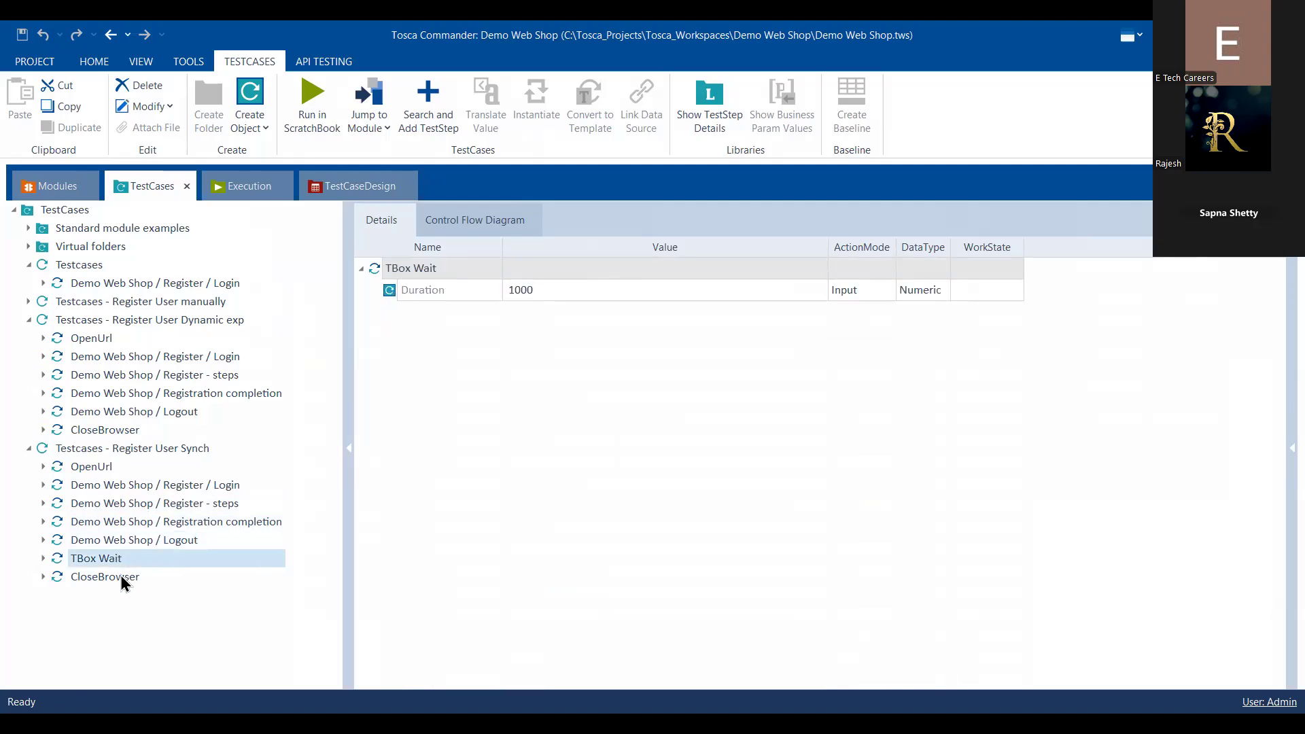
{"action": "left_click", "coordinate": [122, 577]}
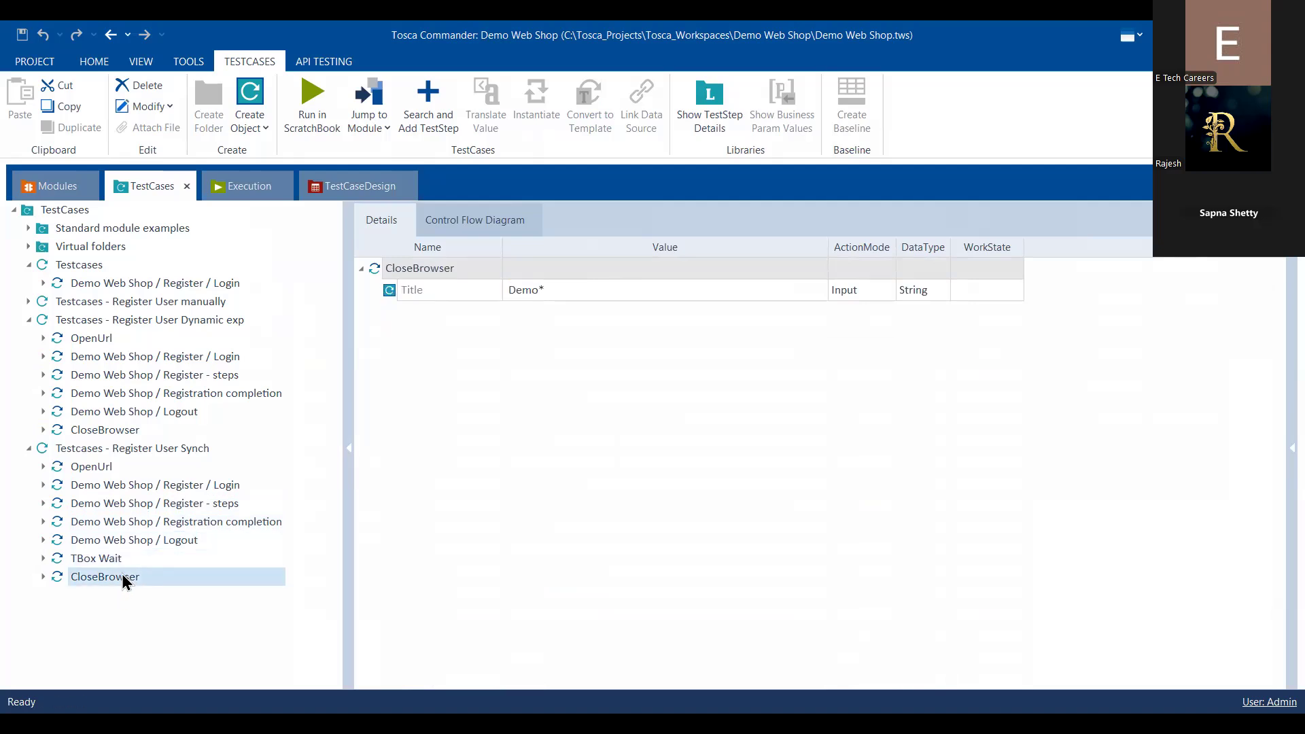
{"action": "left_click", "coordinate": [195, 488]}
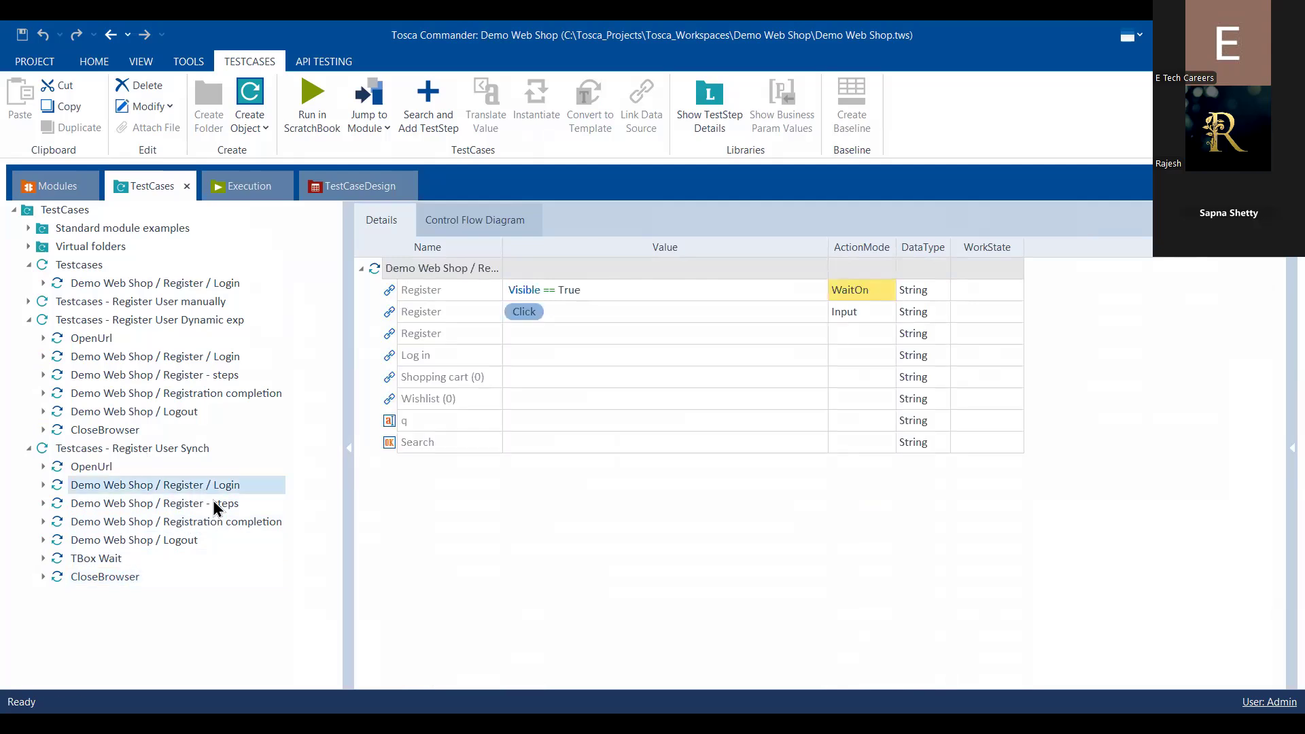
{"action": "left_click", "coordinate": [214, 501]}
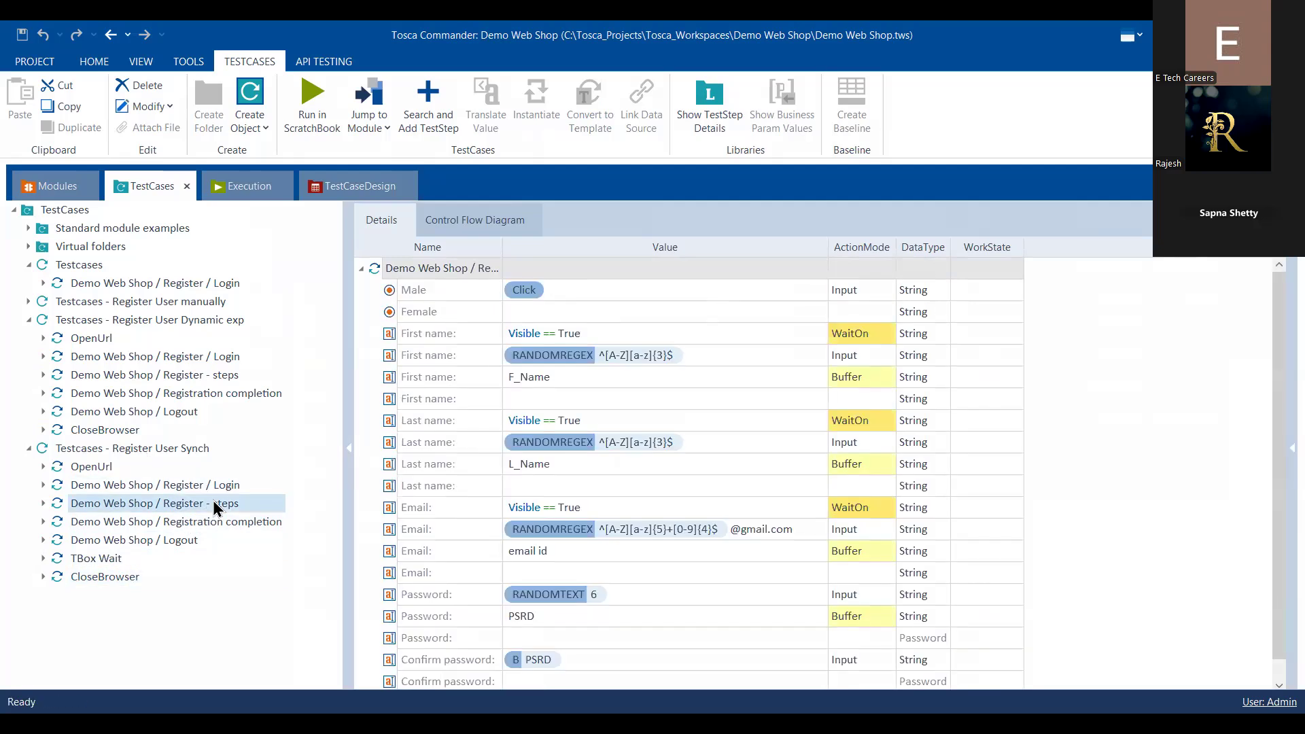